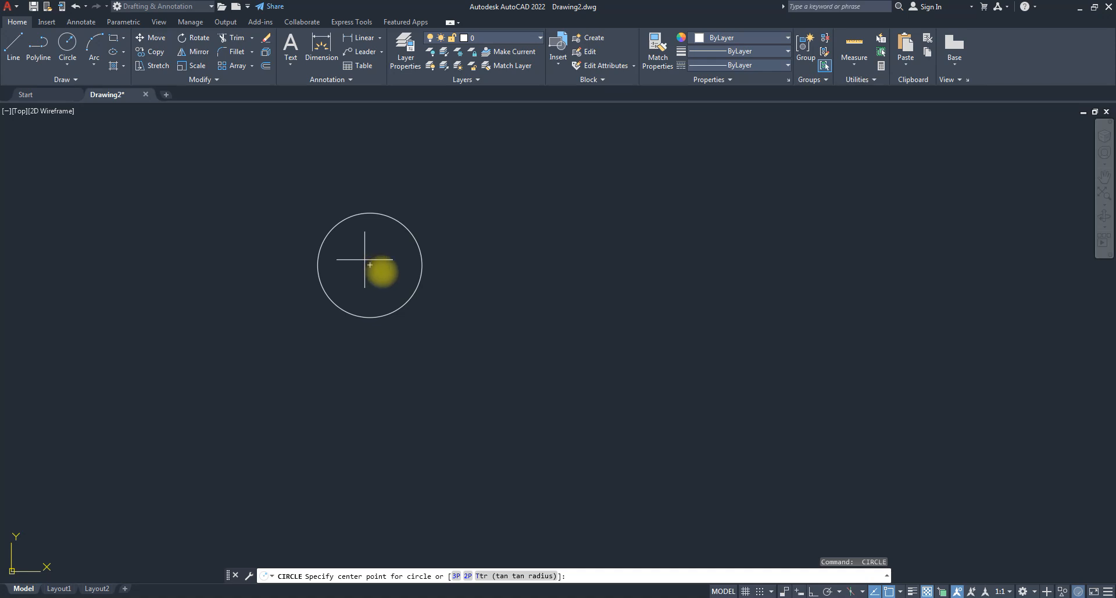
- Draw two circles concentric with the existing circle and inside it, with radii of about 20 and 12.5
click(369, 264)
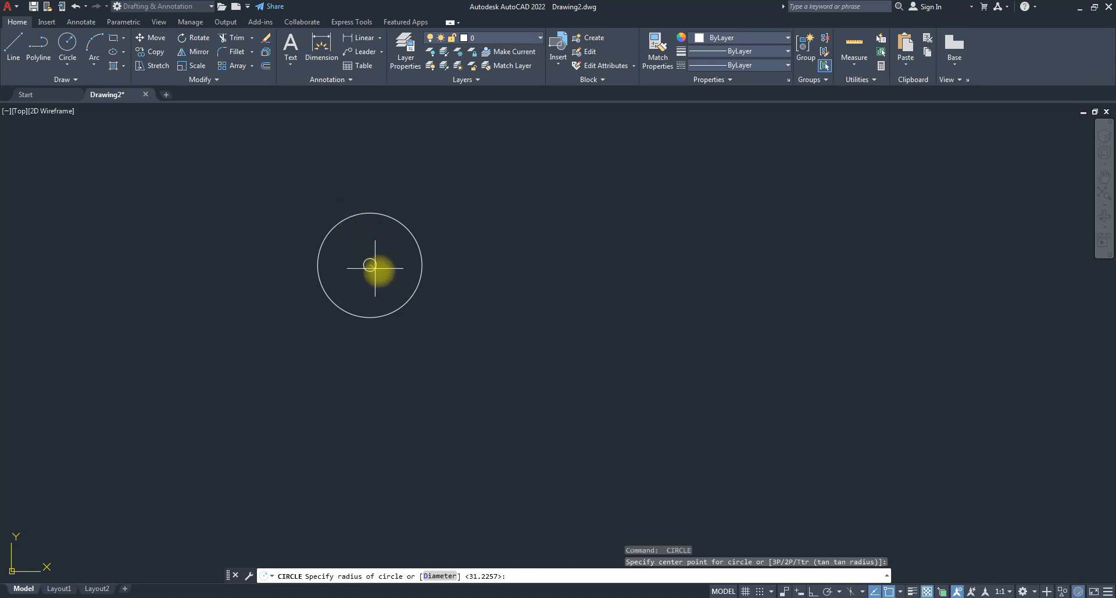
click(399, 279)
key(space)
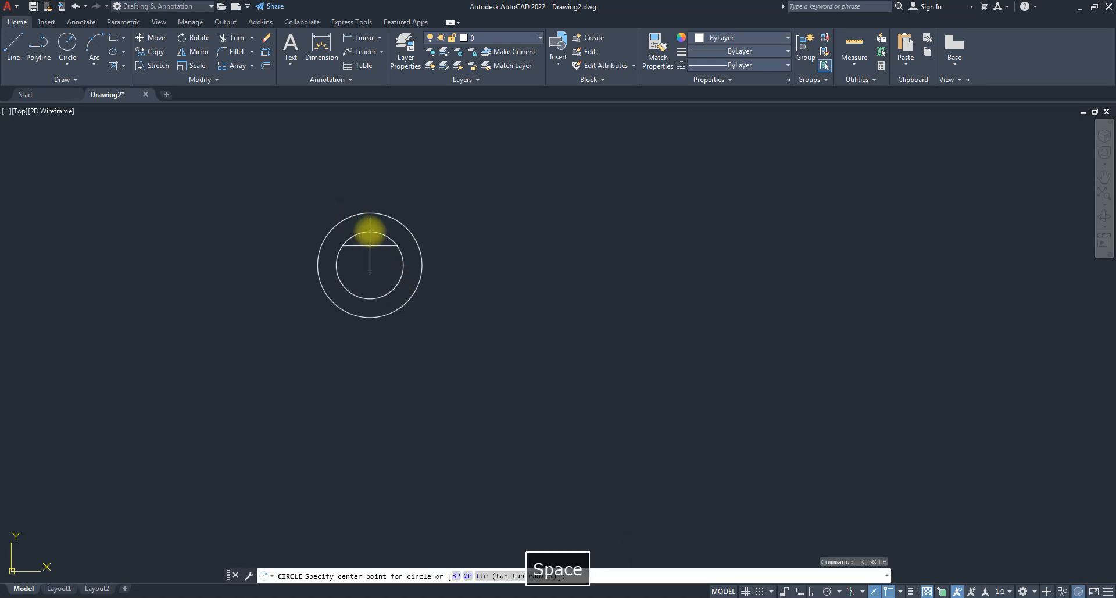
click(370, 264)
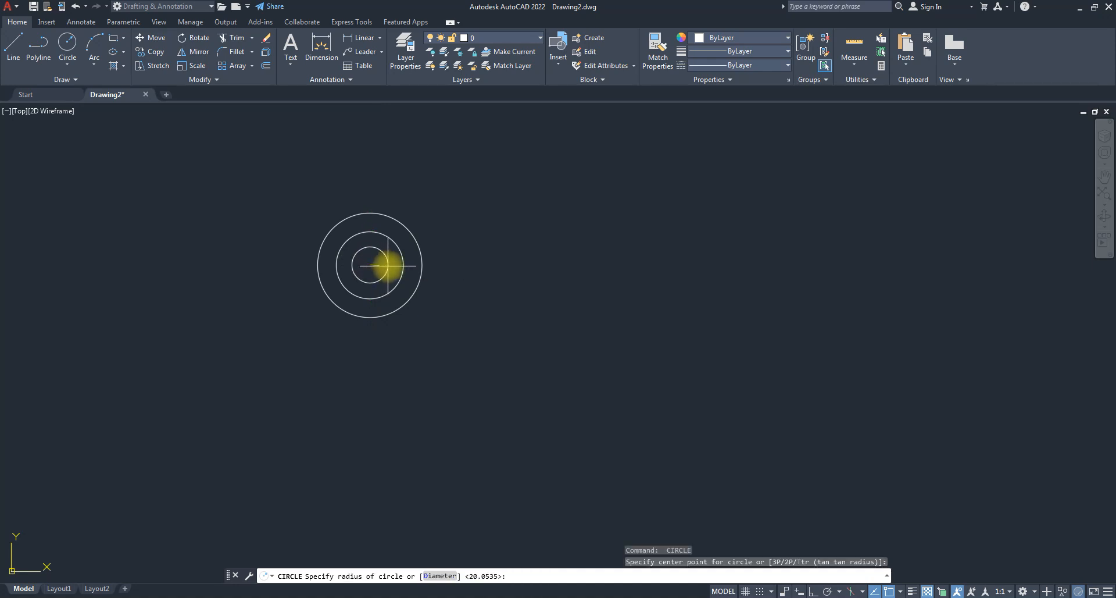
click(390, 264)
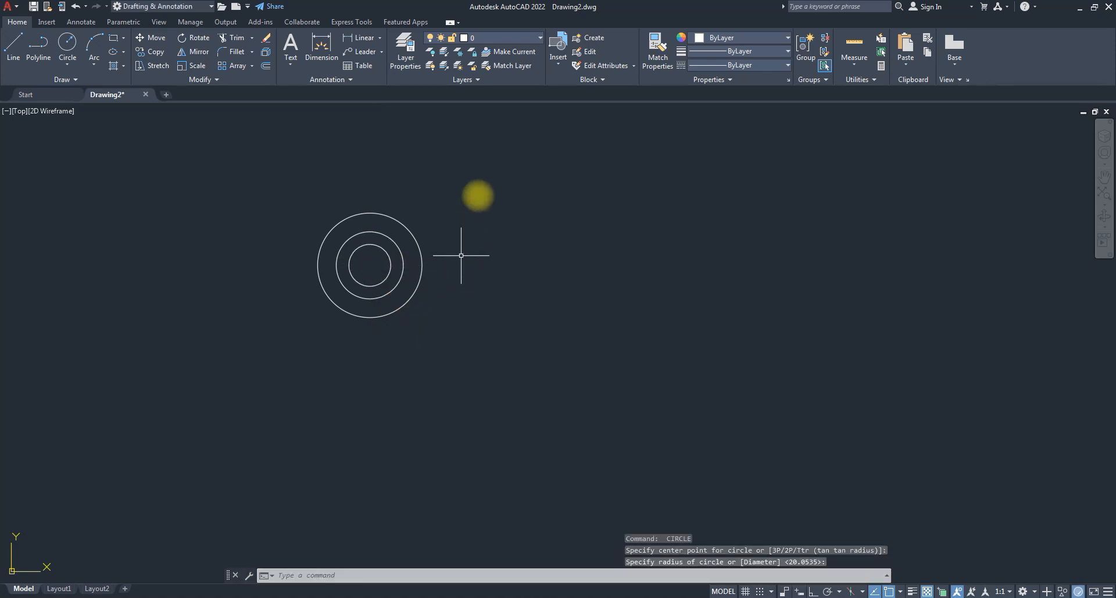
- Draw a bolt-hole circle of about 3.6 radius between the outer and middle circles, vertically above their common centre
click(72, 49)
scroll(366, 221, up, 4)
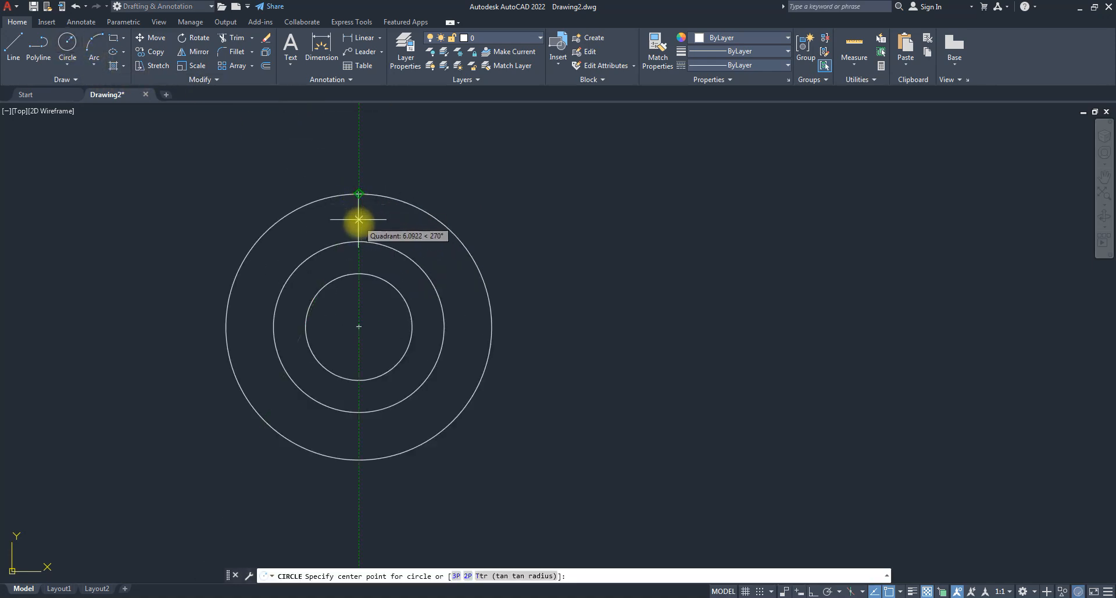
click(359, 218)
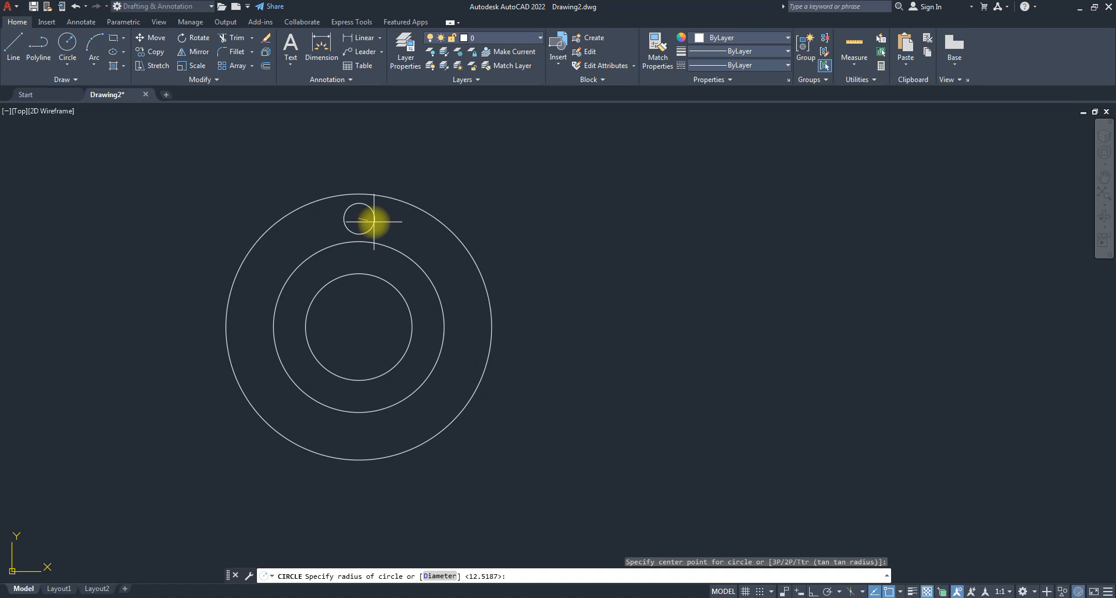
click(374, 221)
- Create a polar array of the small bolt-hole circle around the centre of the concentric circles
click(366, 217)
click(361, 240)
text(ar)
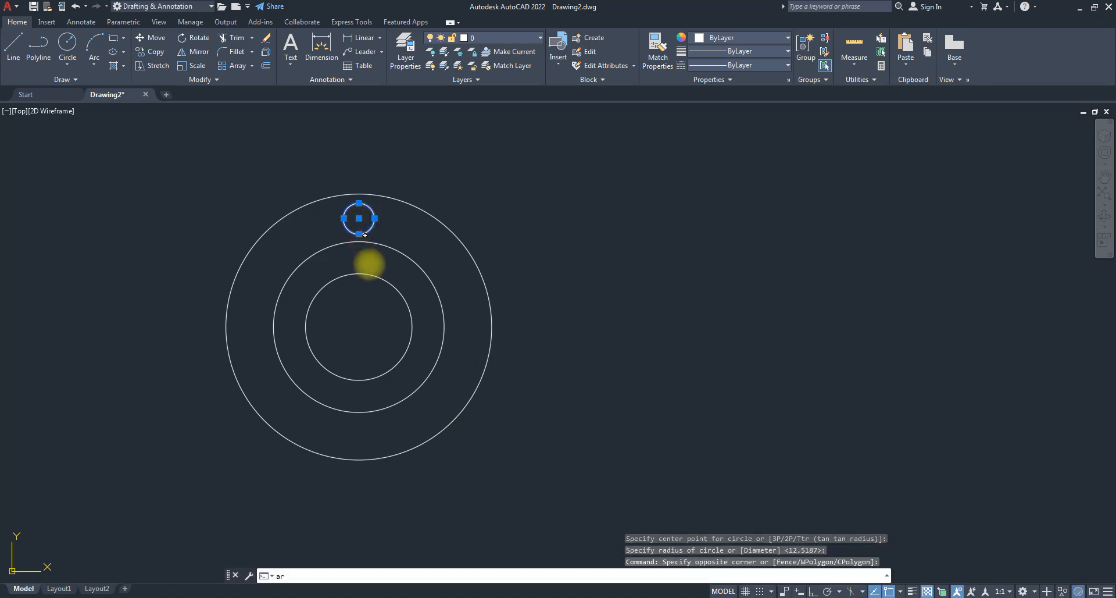
key(Return)
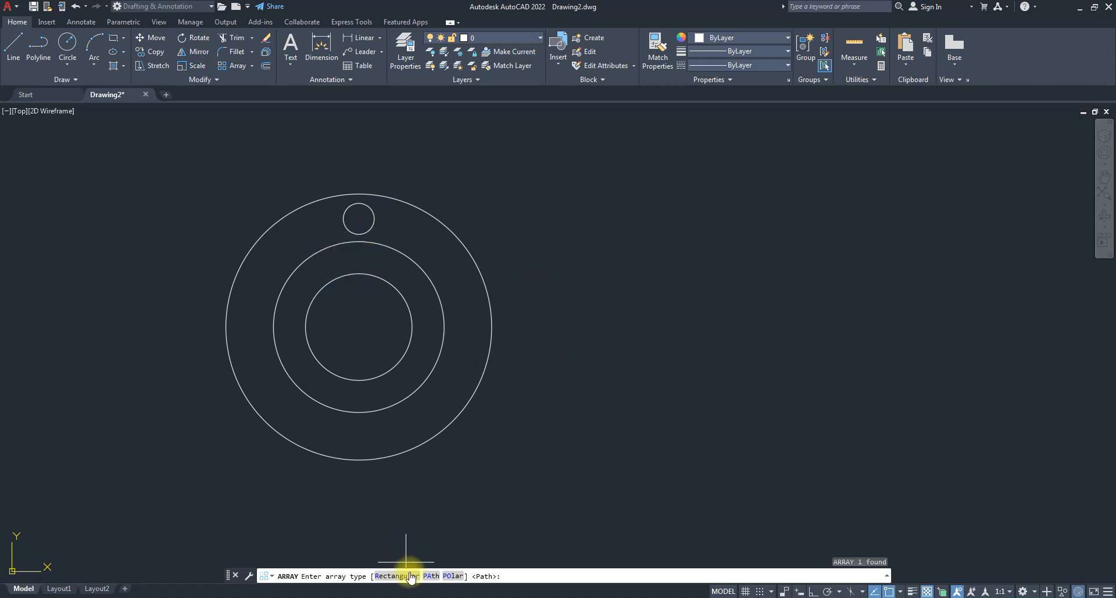
click(453, 575)
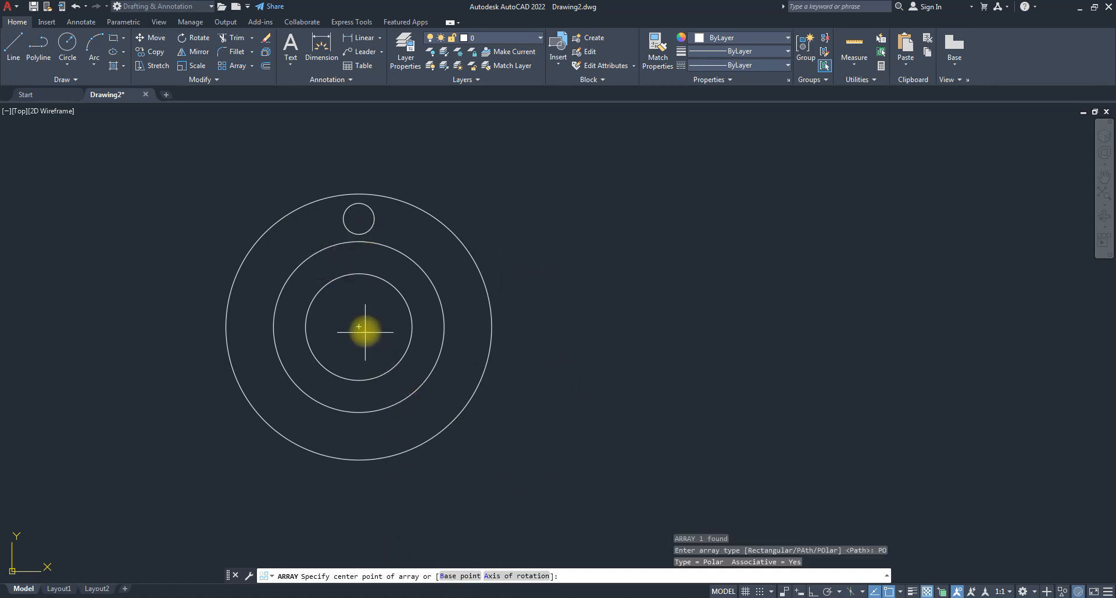
click(352, 443)
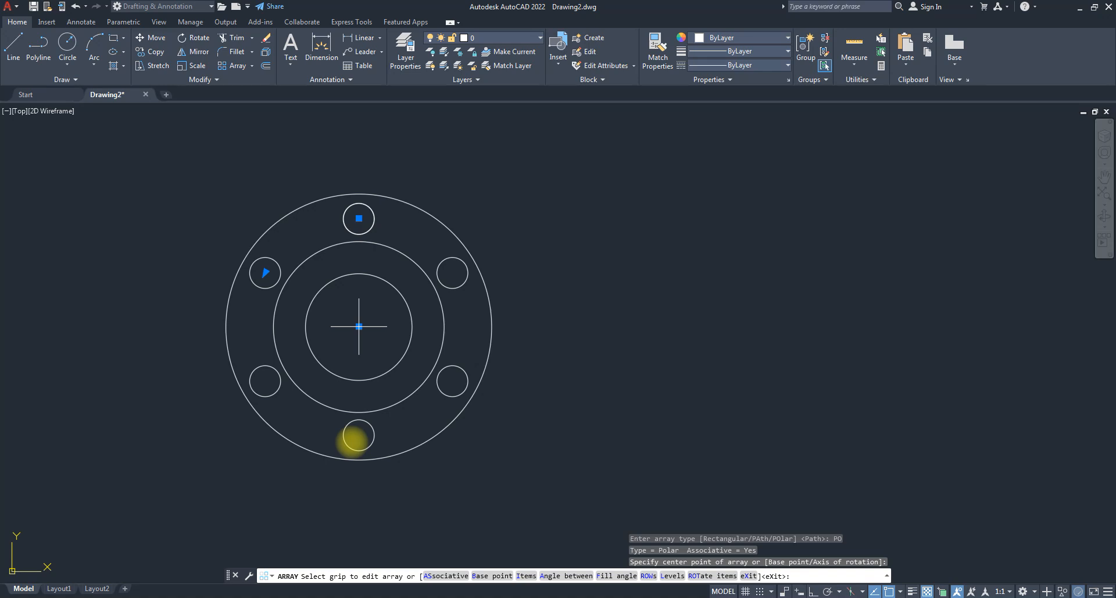
- Set the polar array to 8 items and close the array editing
click(137, 39)
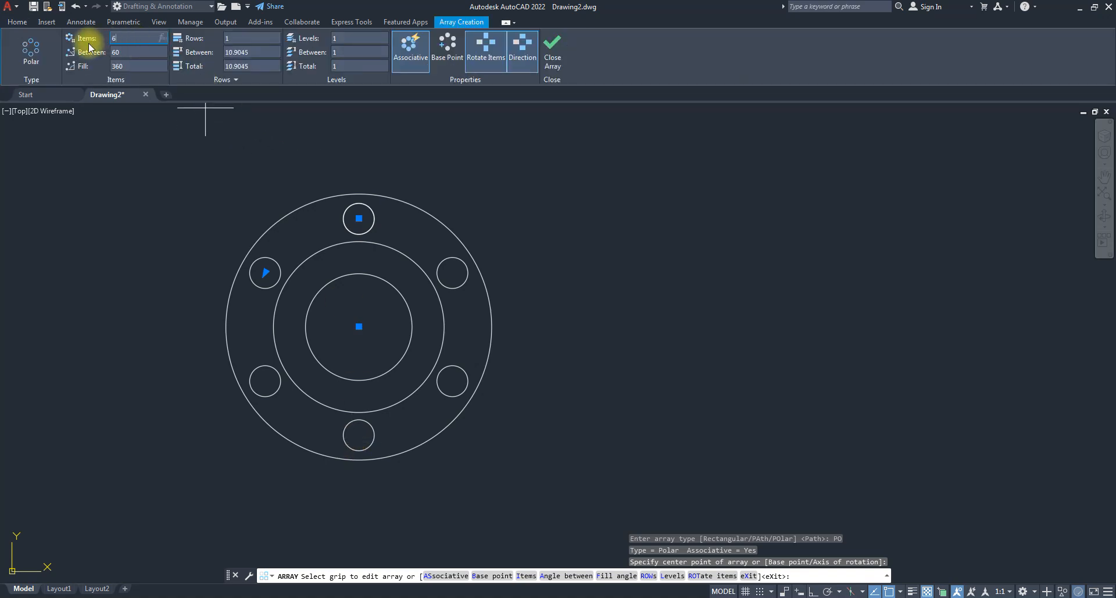
text(8)
key(Return)
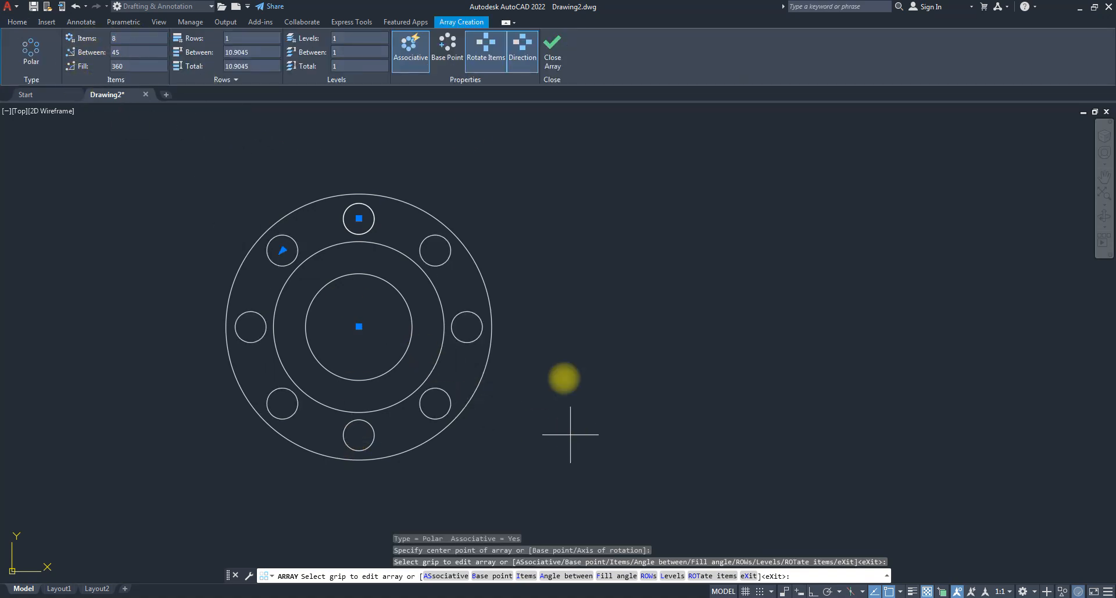
click(546, 48)
scroll(215, 273, down, 5)
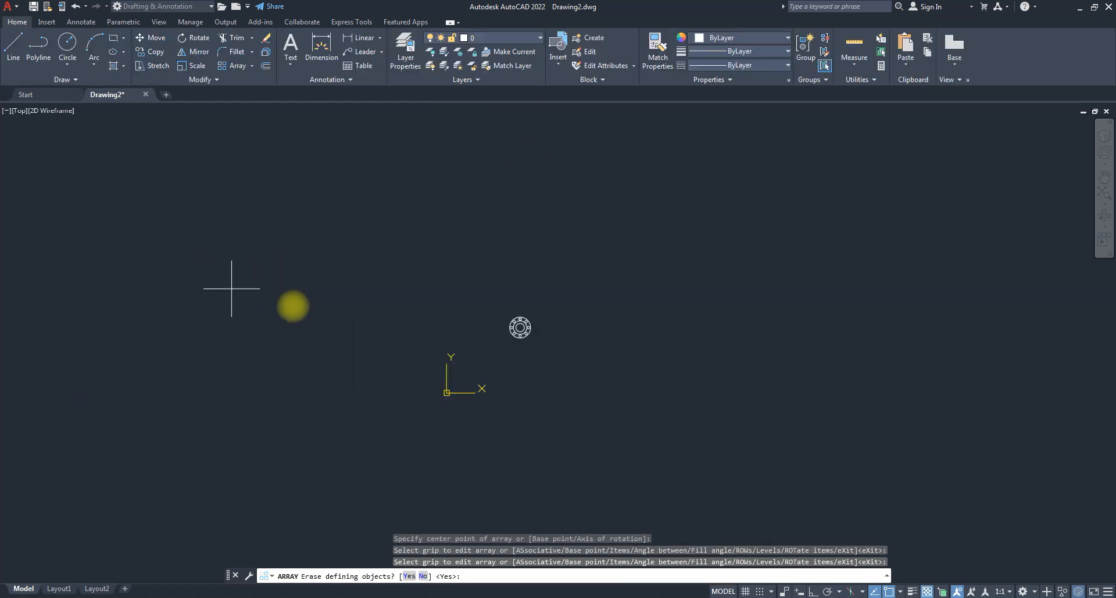
scroll(490, 346, up, 3)
scroll(525, 336, up, 2)
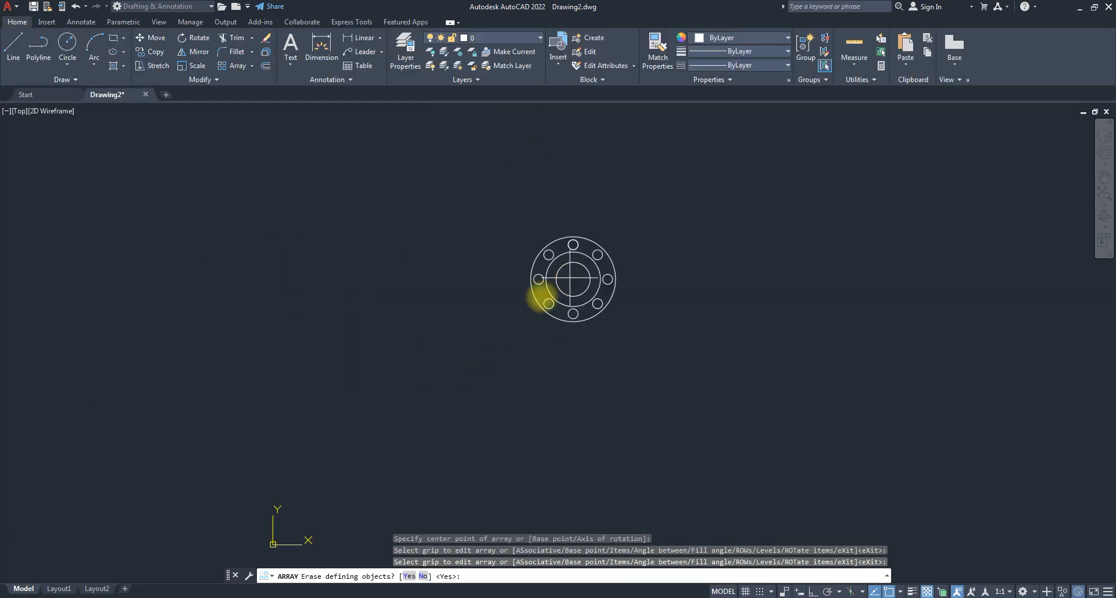
middle_drag(539, 294, 409, 355)
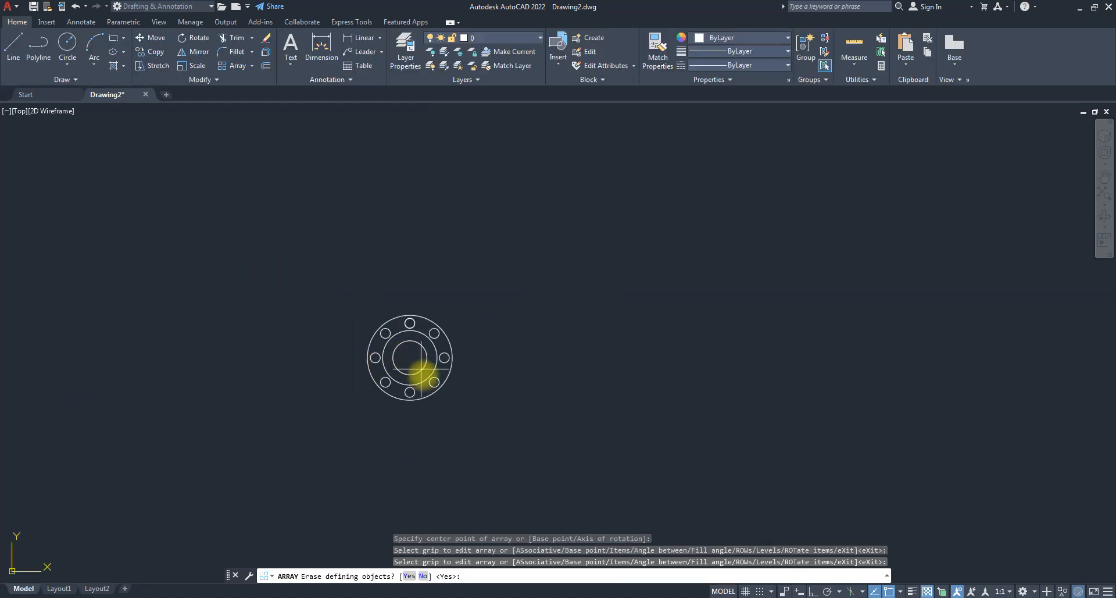
scroll(424, 361, up, 2)
middle_drag(424, 361, 388, 287)
key(Escape)
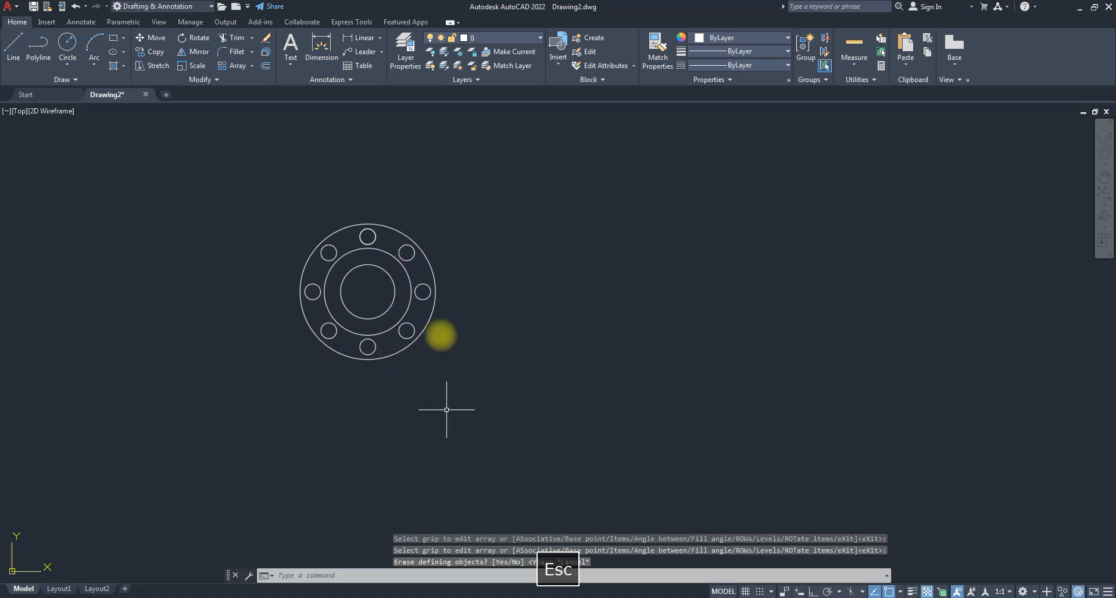
- Draw a tall upright rectangle for a door in the empty space to the right of the flange
click(115, 41)
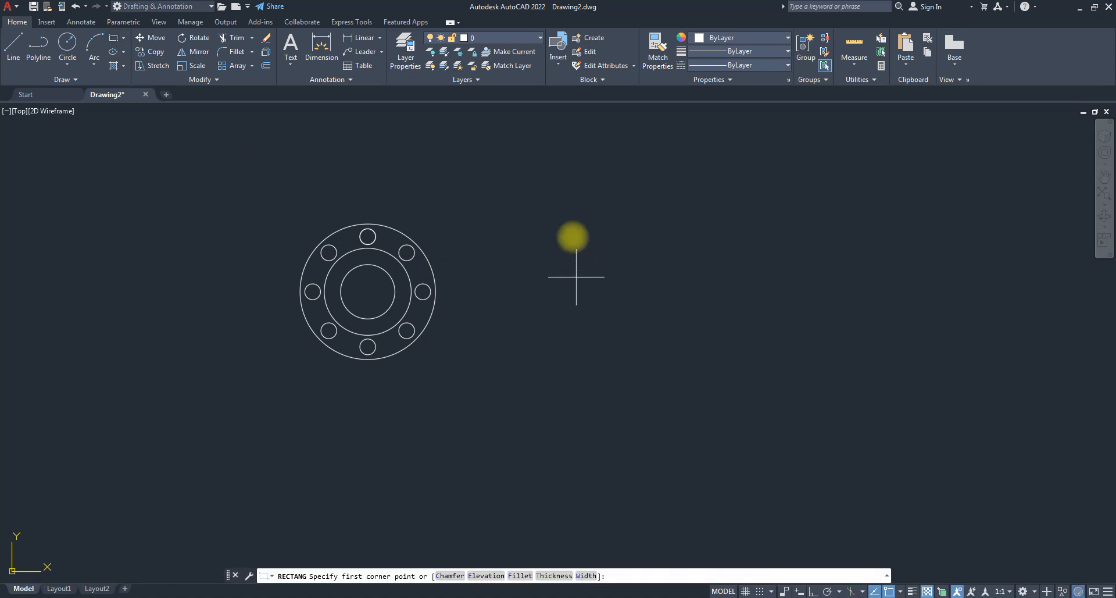
click(557, 197)
click(670, 422)
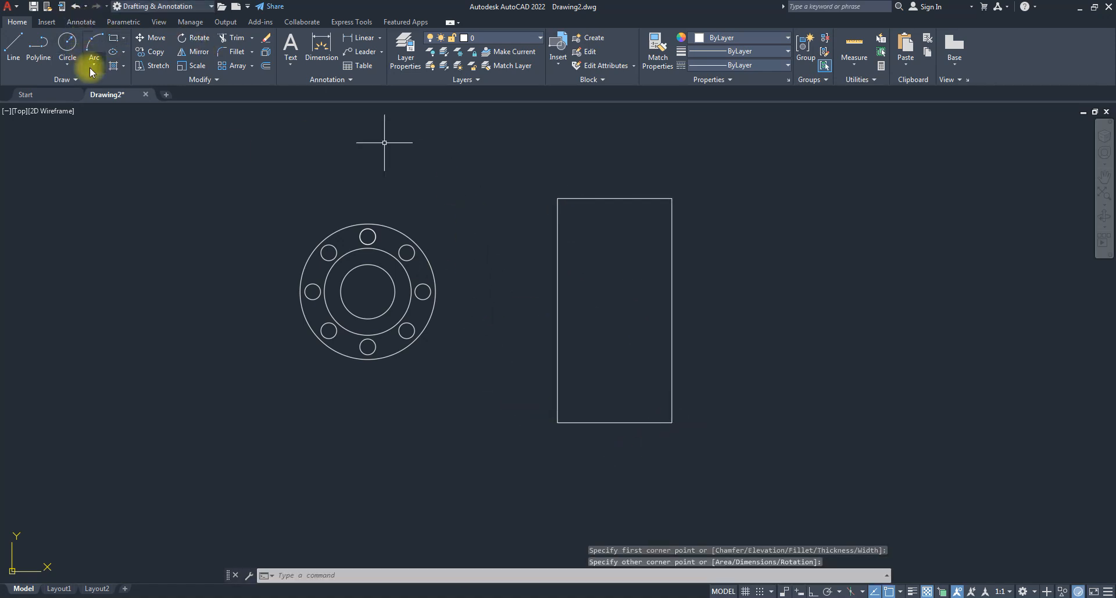
text(l)
key(Return)
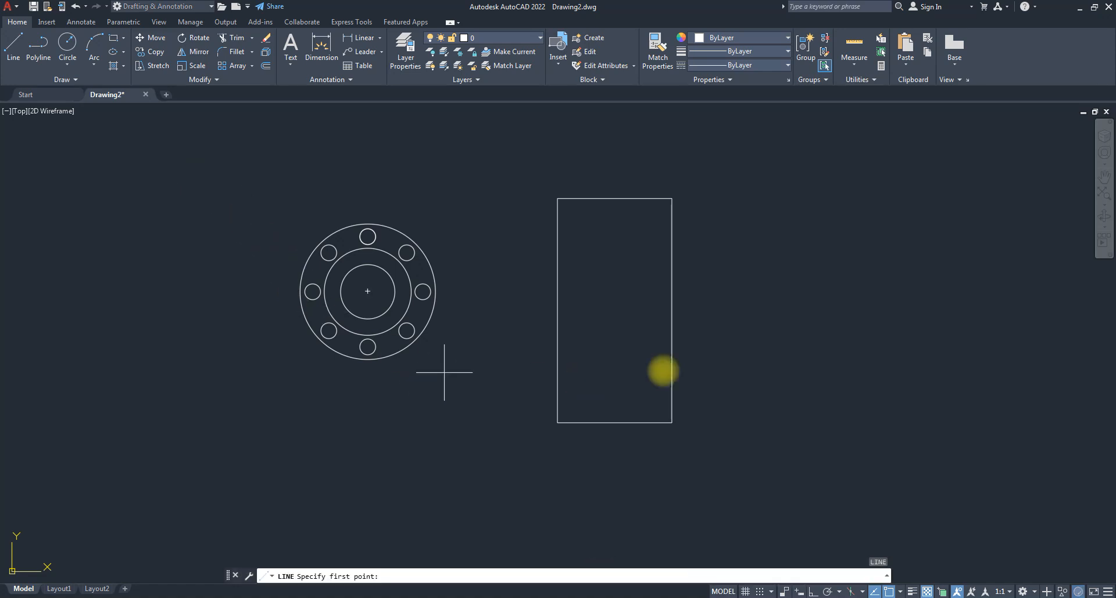
click(783, 329)
key(F8)
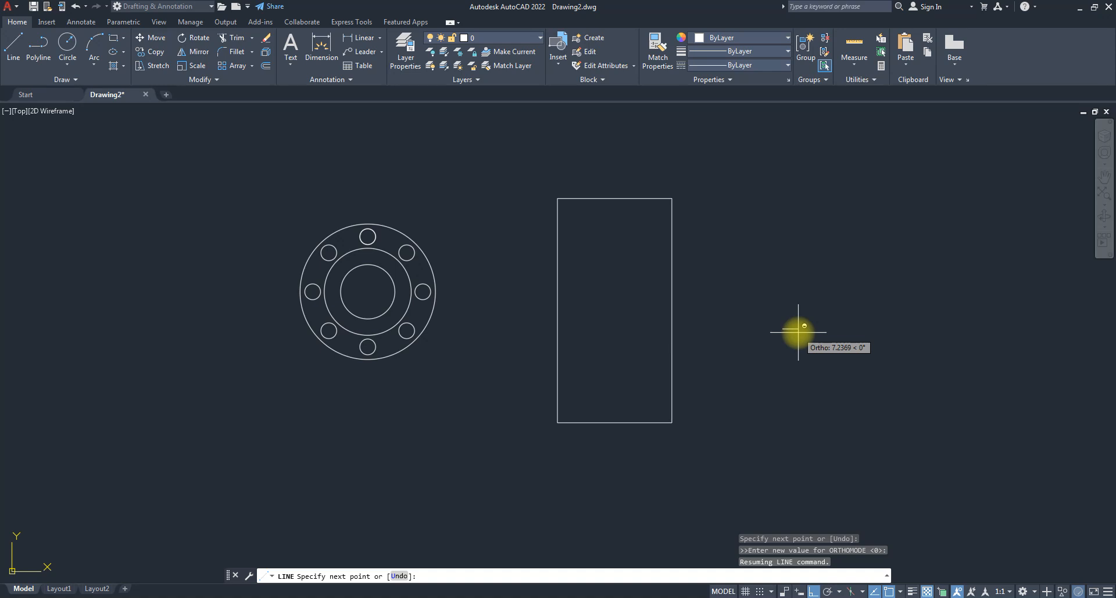
key(Escape)
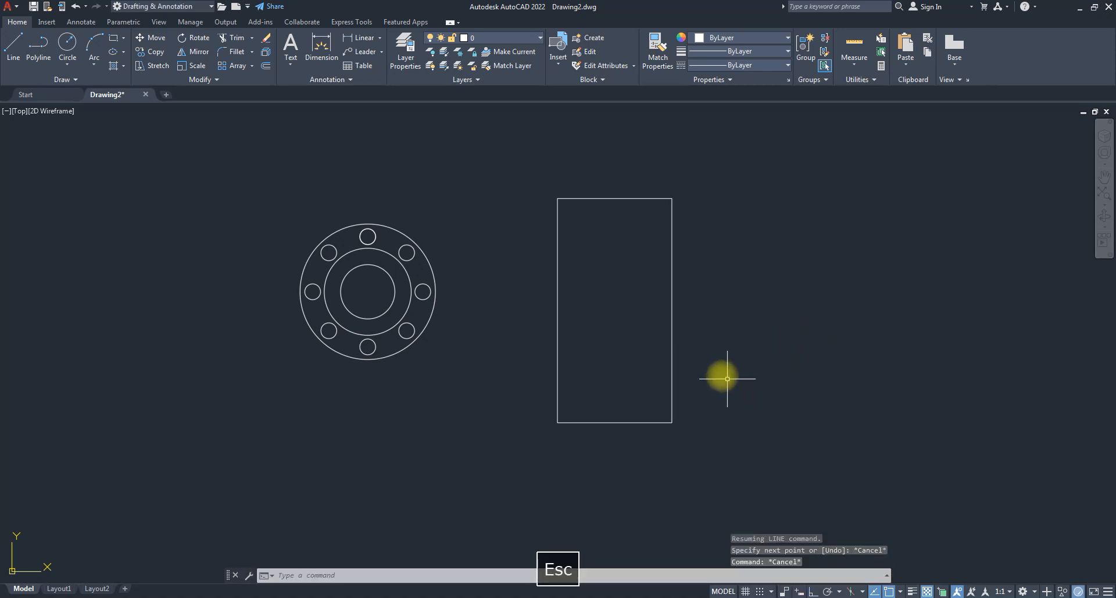
- Offset the door rectangle inward by 5 to form the inner frame outline
text(o)
key(Return)
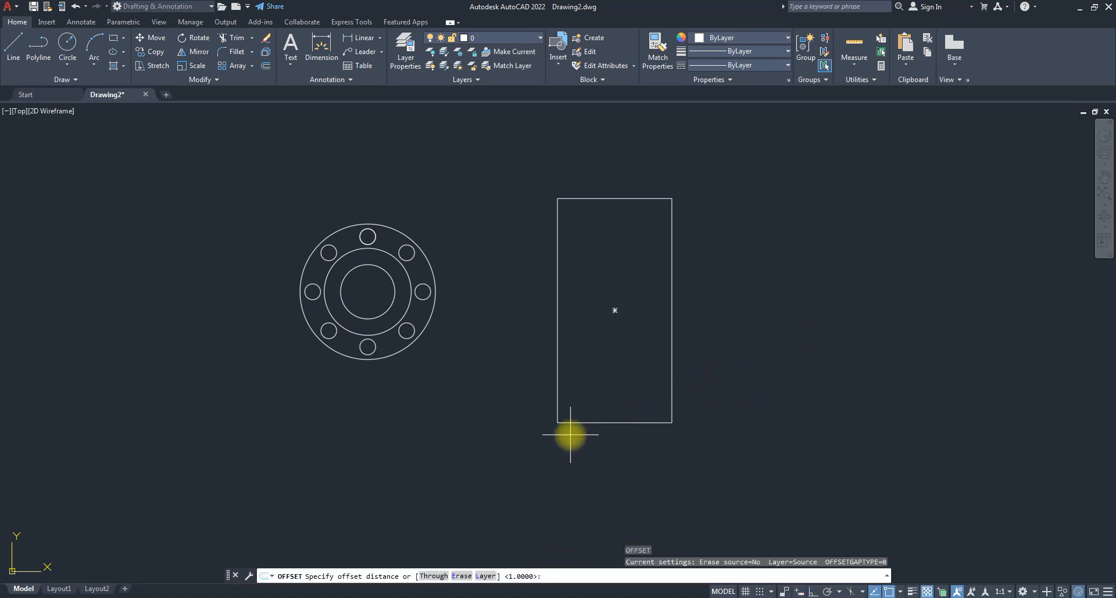
text(5)
key(Return)
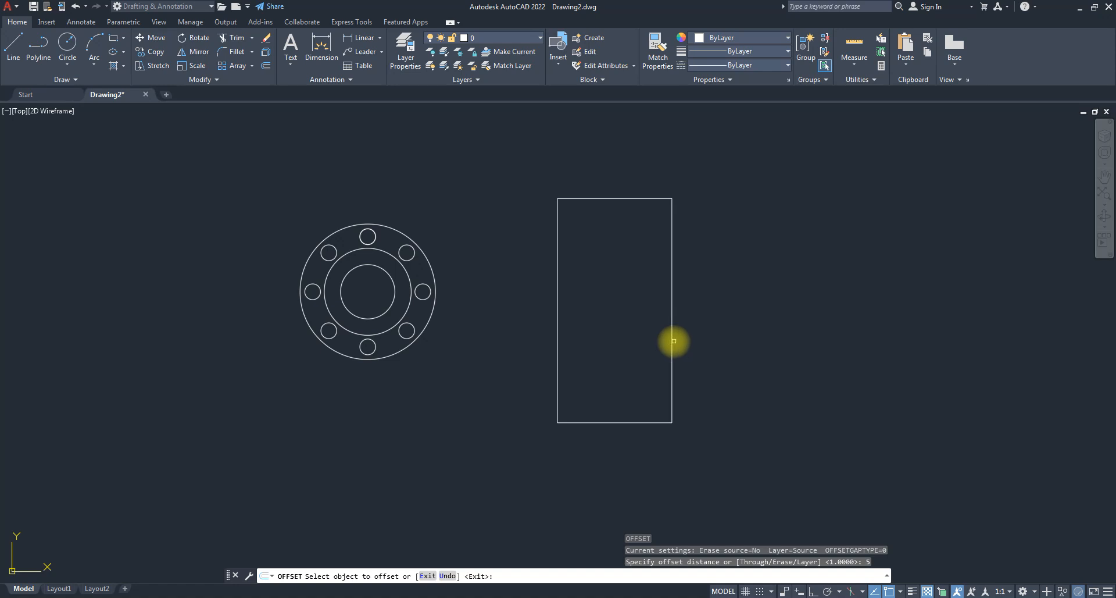
click(671, 342)
click(578, 332)
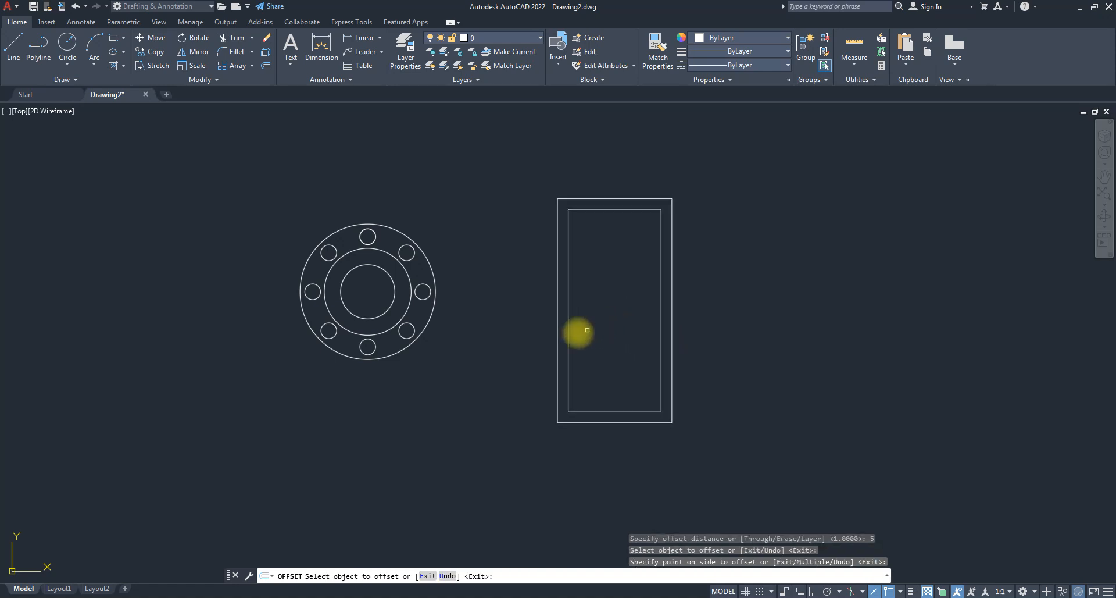
key(Escape)
- Draw a doorknob circle of about 3.1 radius near the inner frame's right edge, level with the rectangle's geometric centre
scroll(585, 275, up, 2)
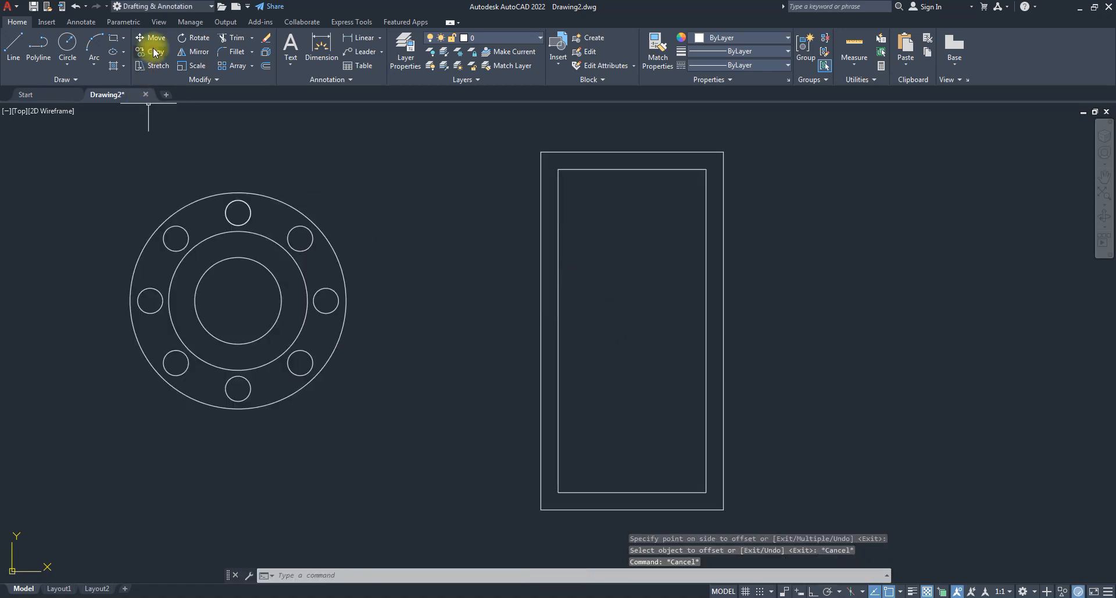
click(67, 44)
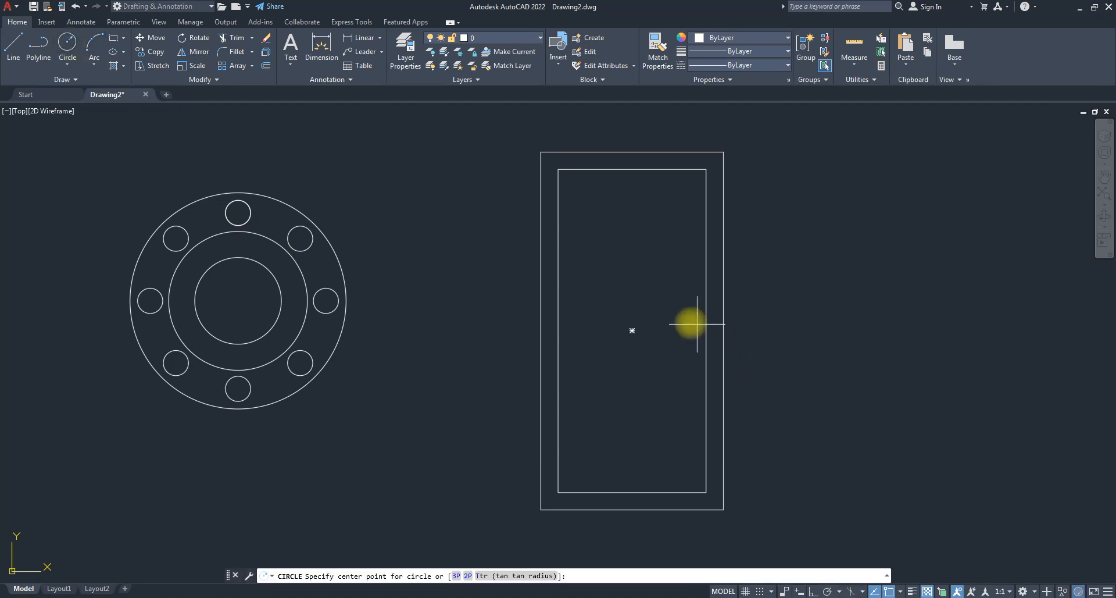
mouse_move(632, 330)
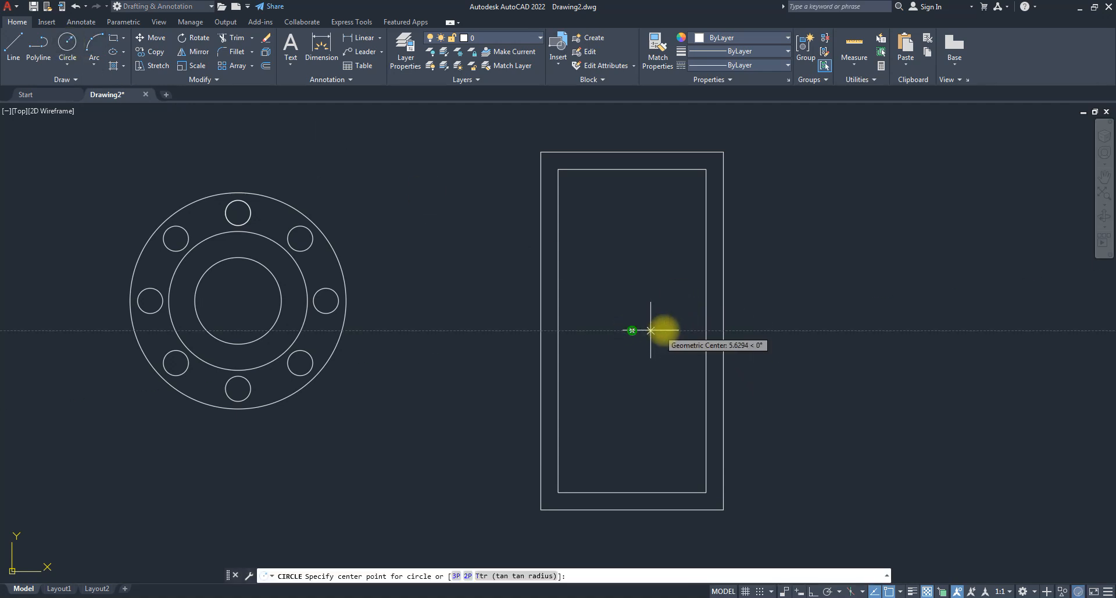
click(684, 329)
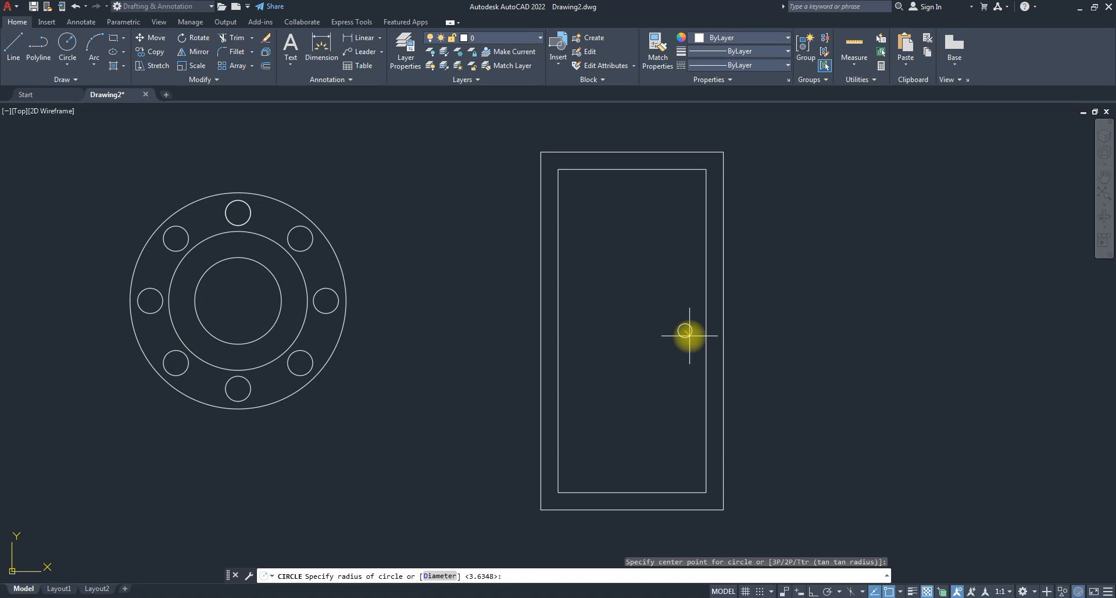
click(686, 340)
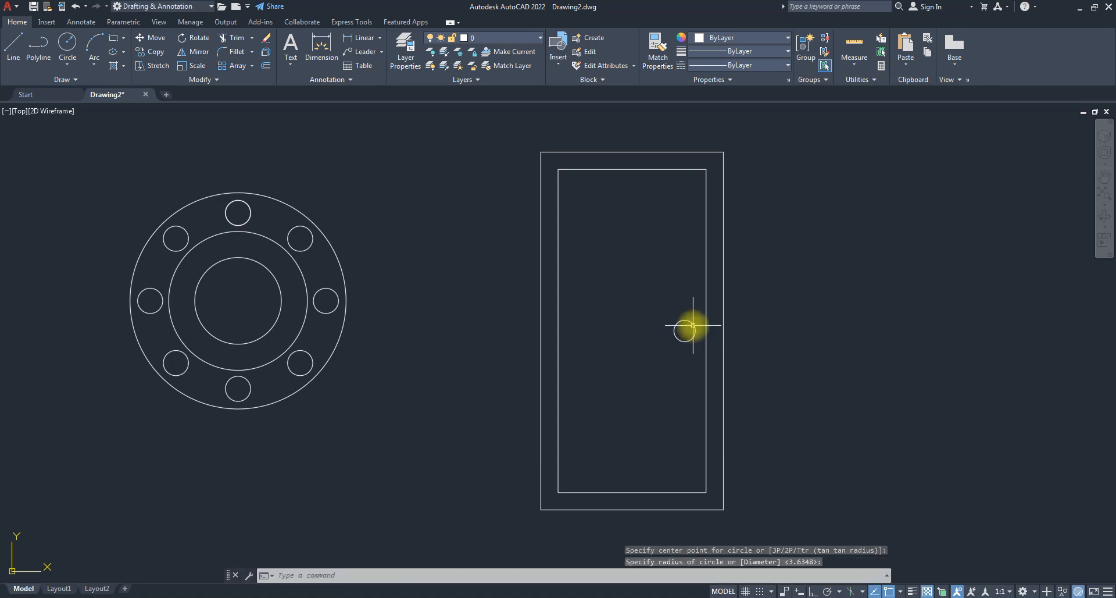
- Draw a slightly smaller circle inside the doorknob circle, sharing its centre
scroll(692, 317, up, 2)
key(space)
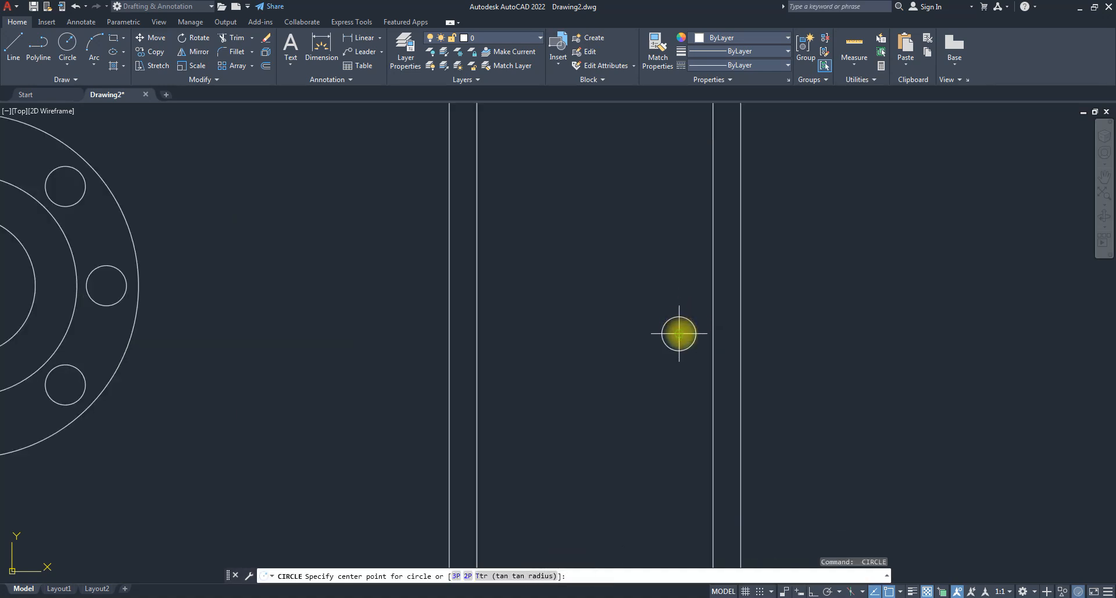
click(684, 334)
scroll(686, 334, up, 2)
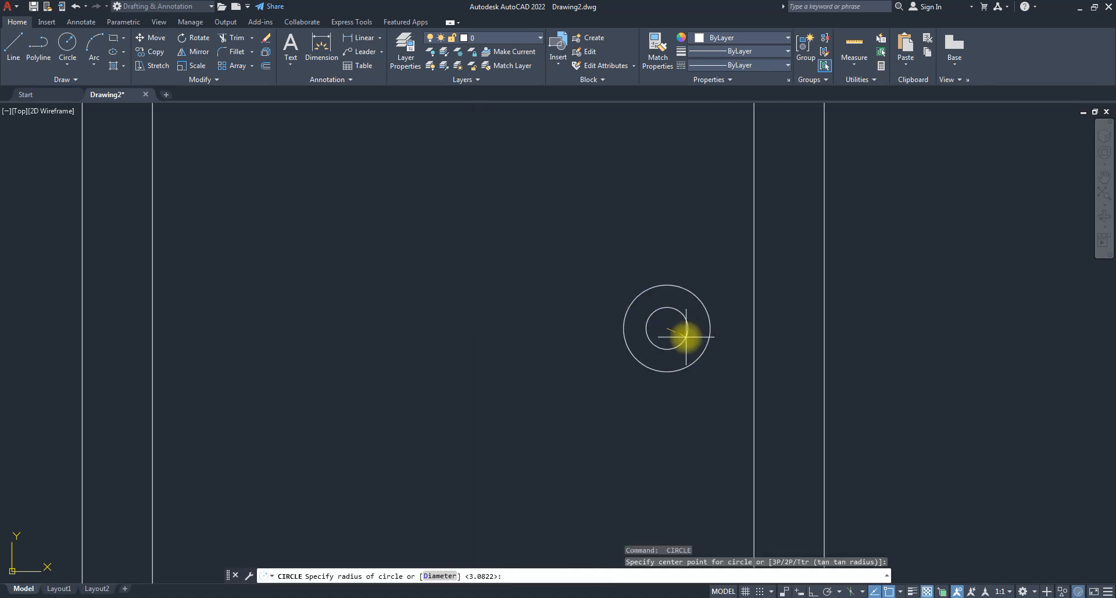
click(693, 339)
scroll(693, 339, down, 1)
scroll(693, 340, down, 3)
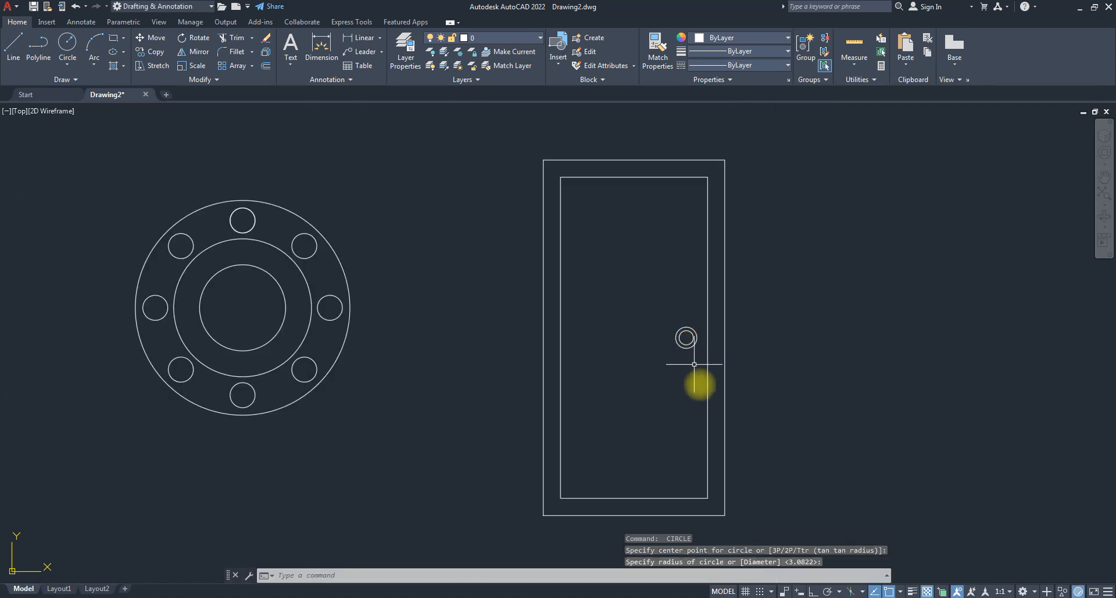
key(Escape)
key(Escape)
scroll(701, 333, down, 3)
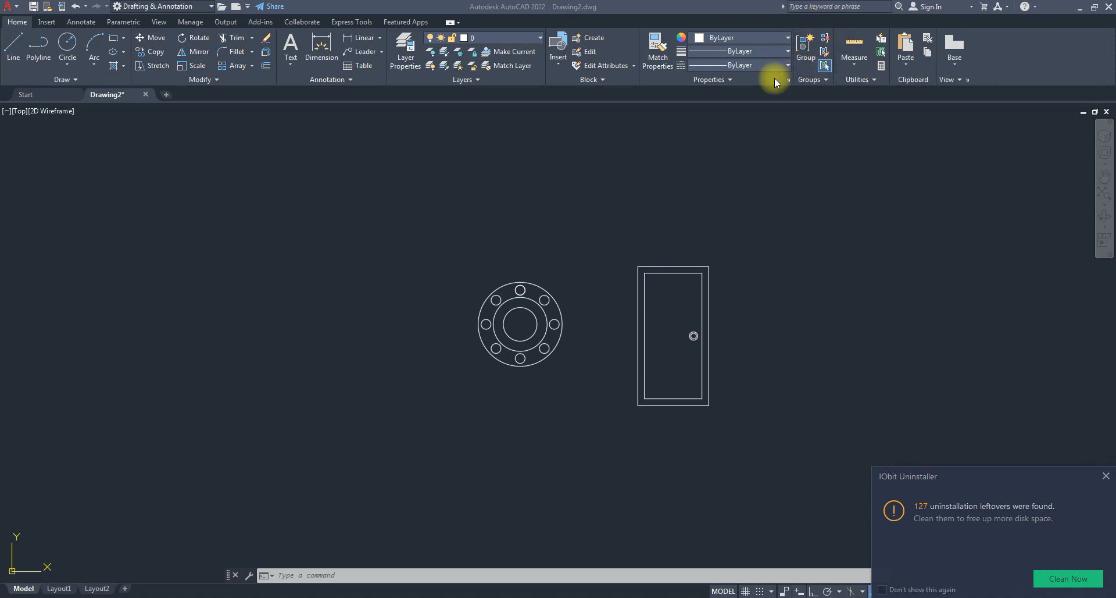
- Dismiss the IObit Uninstaller notification covering the drawing
click(1106, 476)
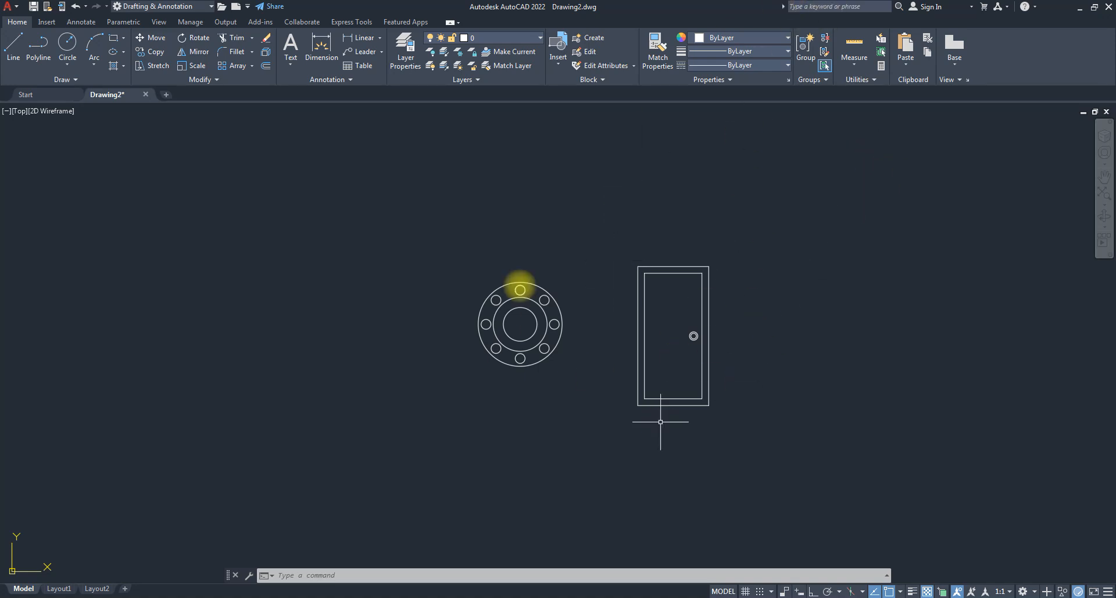
- Try moving the flange's outer circle away from the other circles by its centre grip, and undo the move
scroll(534, 281, up, 3)
click(449, 295)
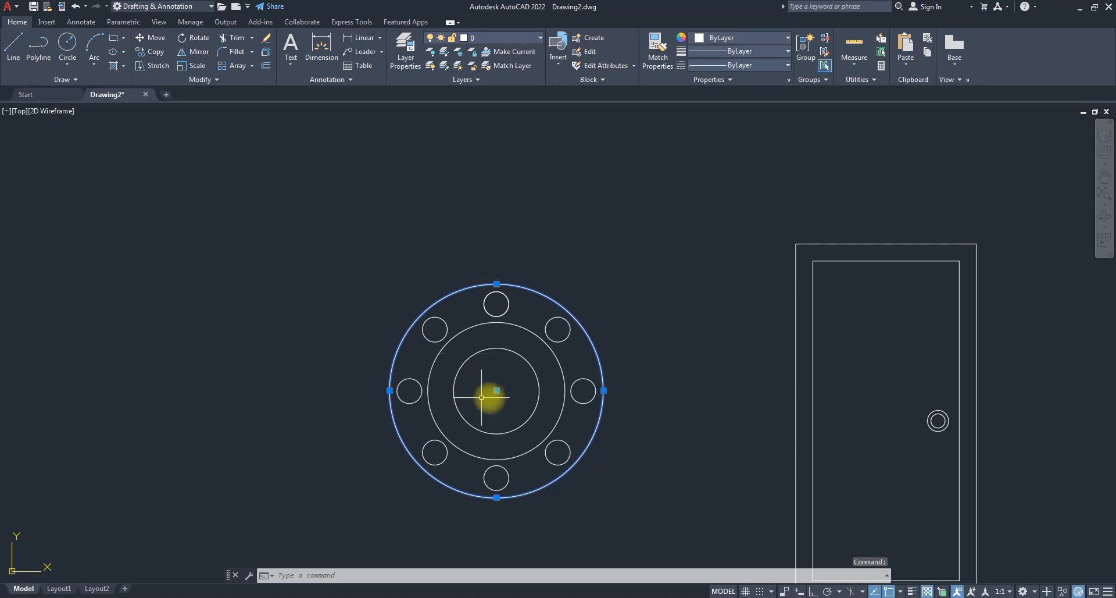
click(499, 393)
click(517, 429)
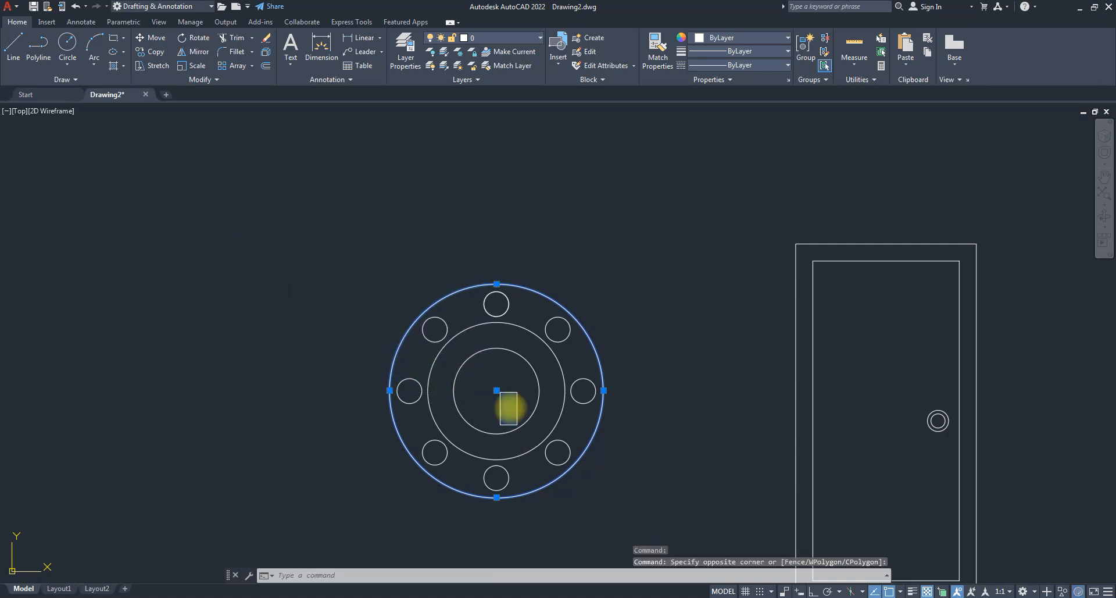
click(498, 389)
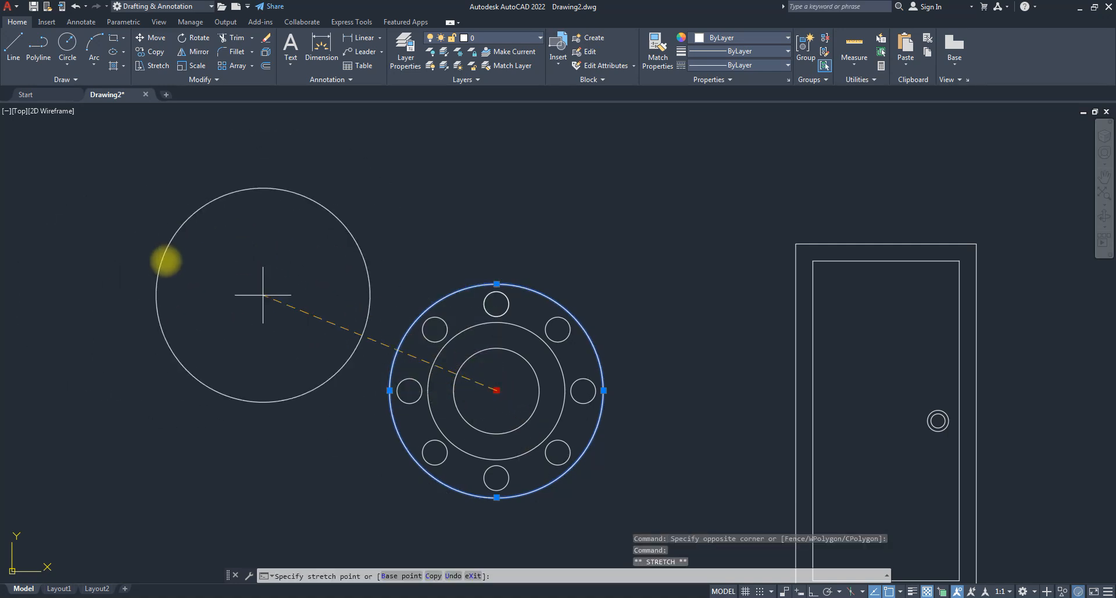
click(166, 260)
key(ctrl+z)
key(Escape)
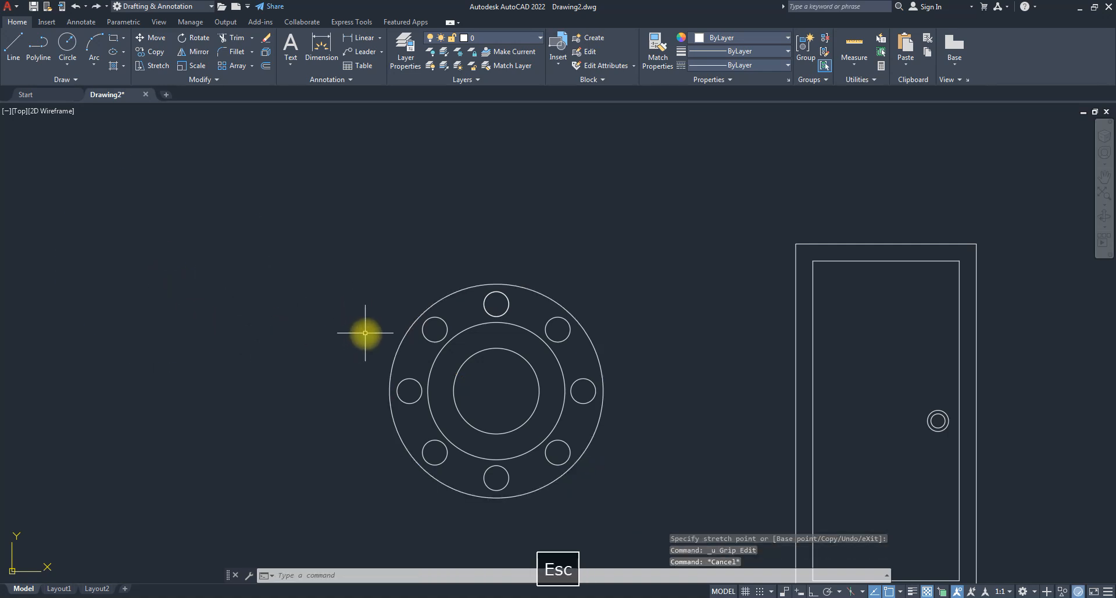
- Group all of the flange's circles and its bolt-hole array into one unnamed group
click(811, 79)
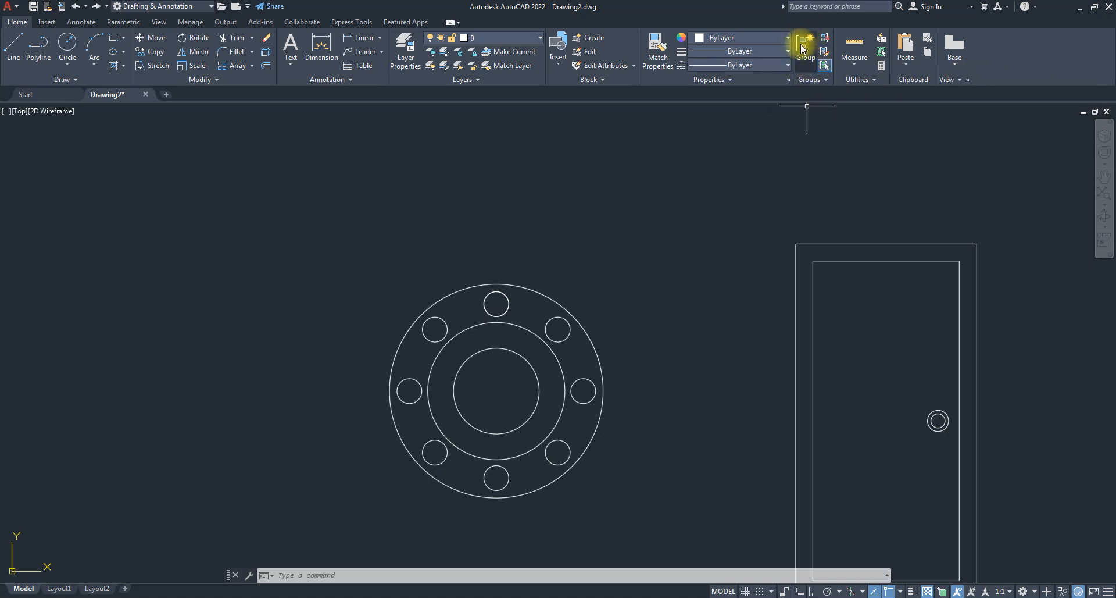
click(302, 227)
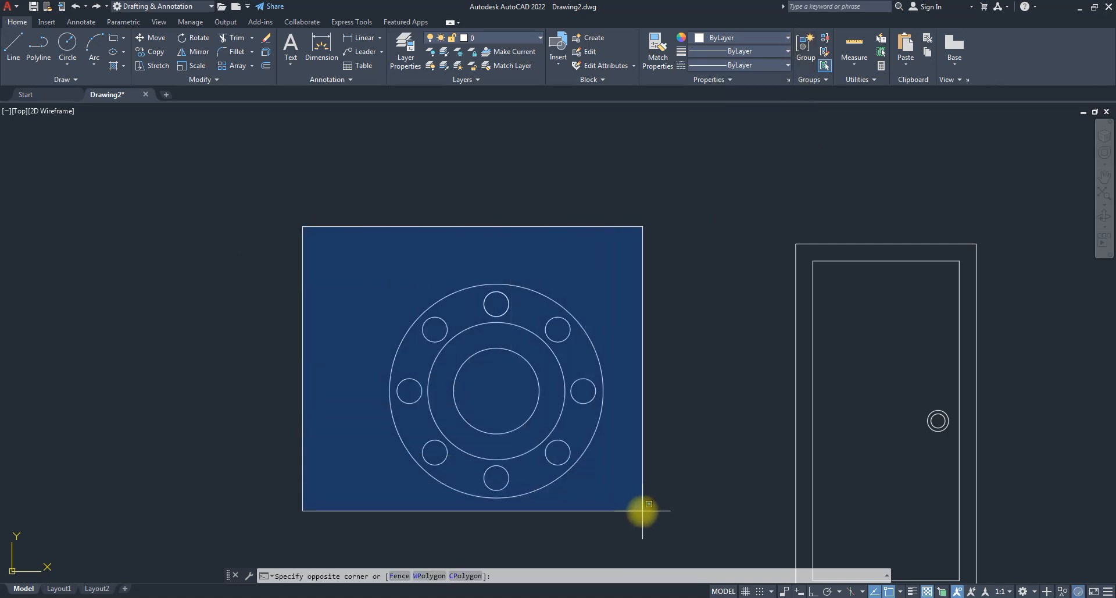
click(669, 529)
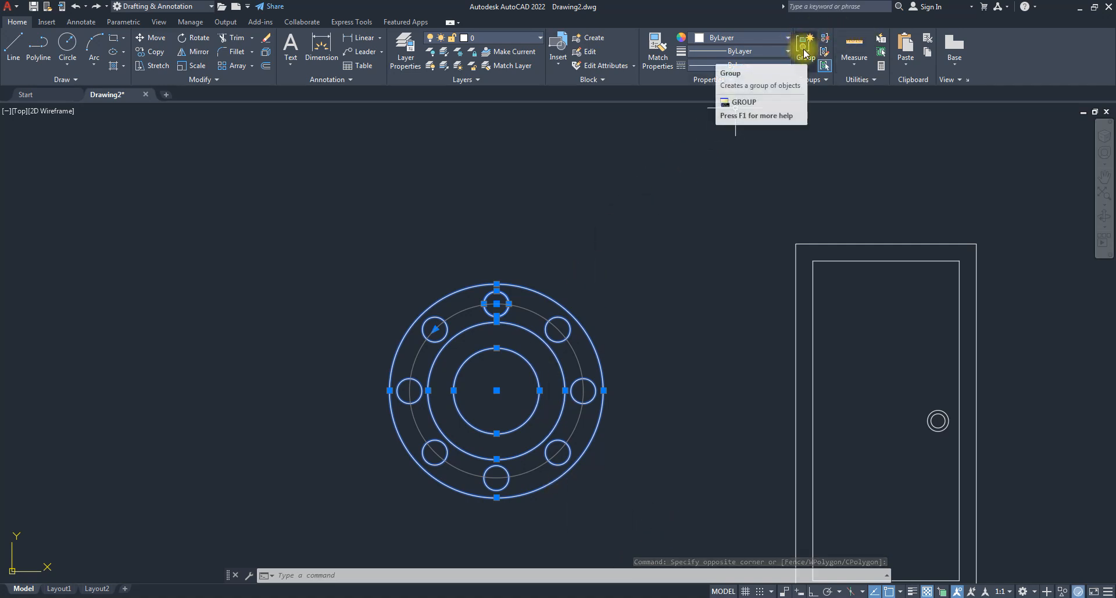
click(805, 52)
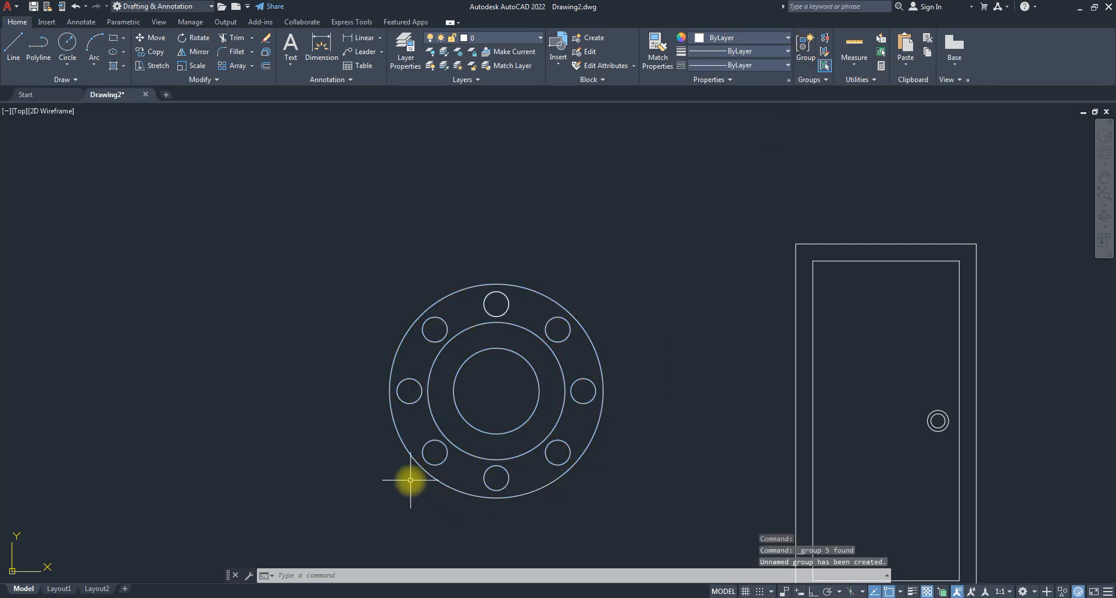
- Select the grouped flange and try moving it as one object by its centre grip, cancelling the move
click(584, 333)
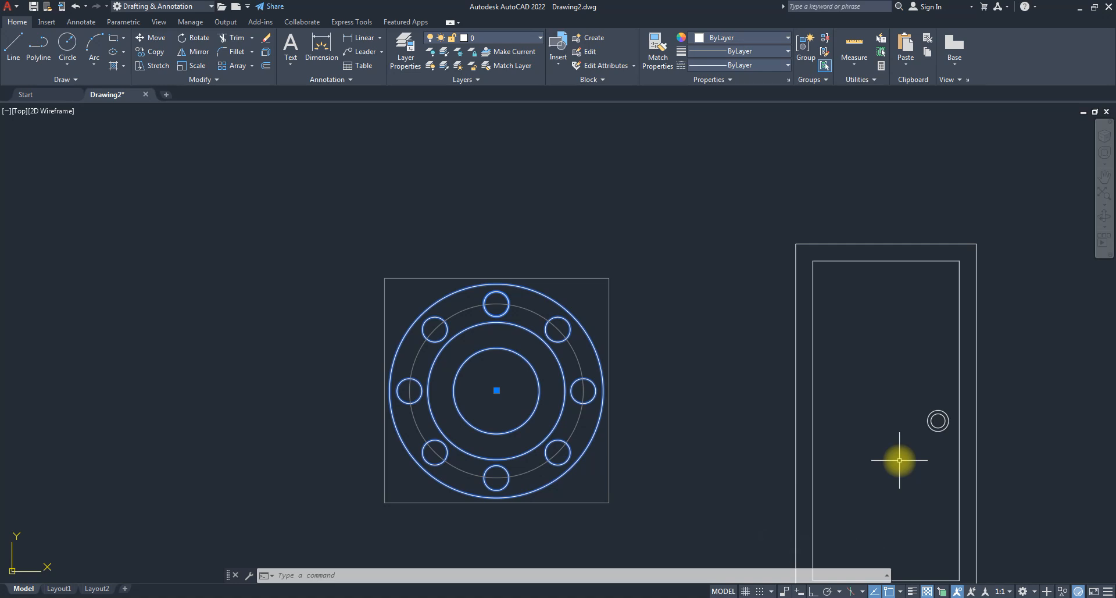
key(Escape)
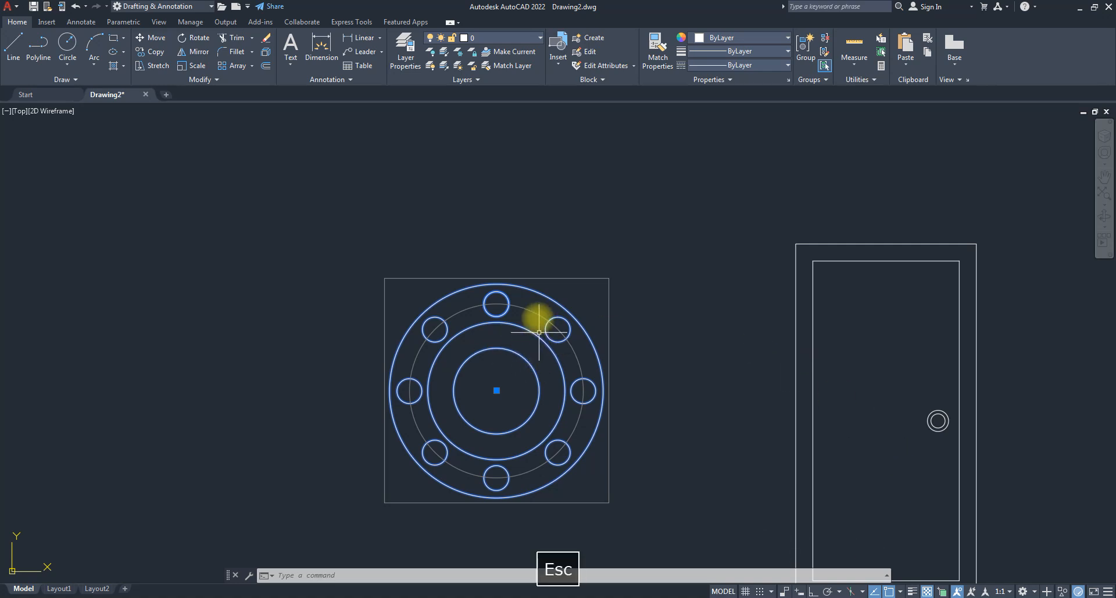
click(536, 291)
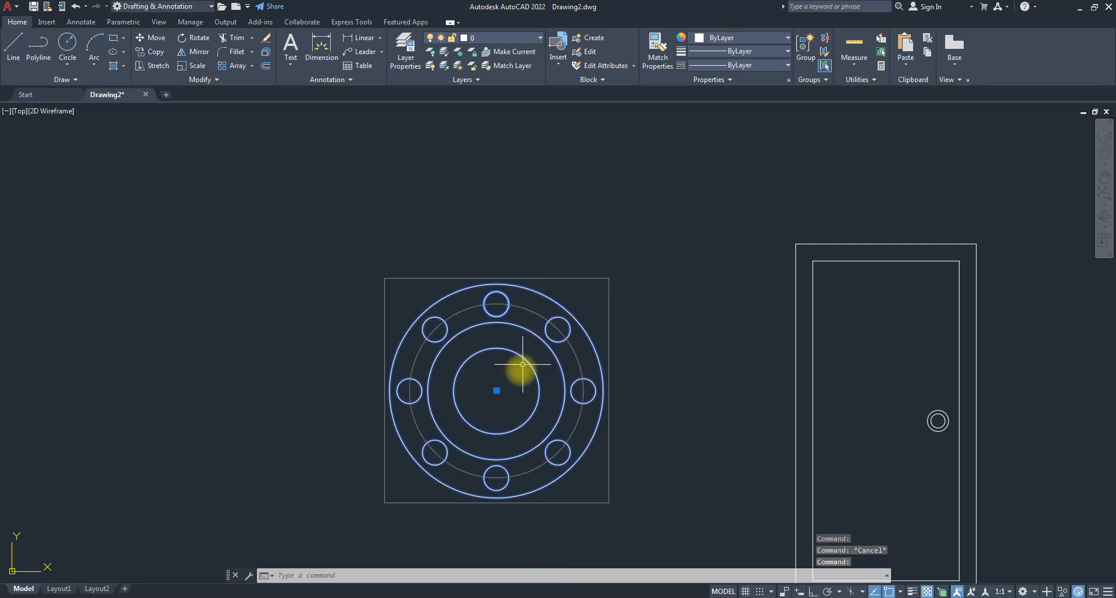
click(496, 390)
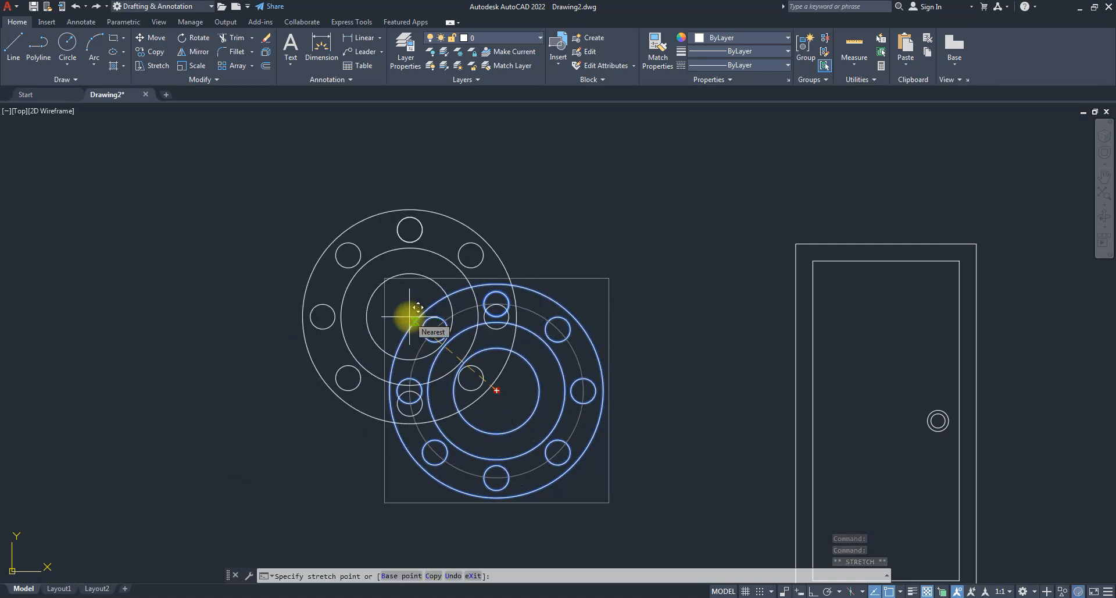
key(Escape)
key(Escape)
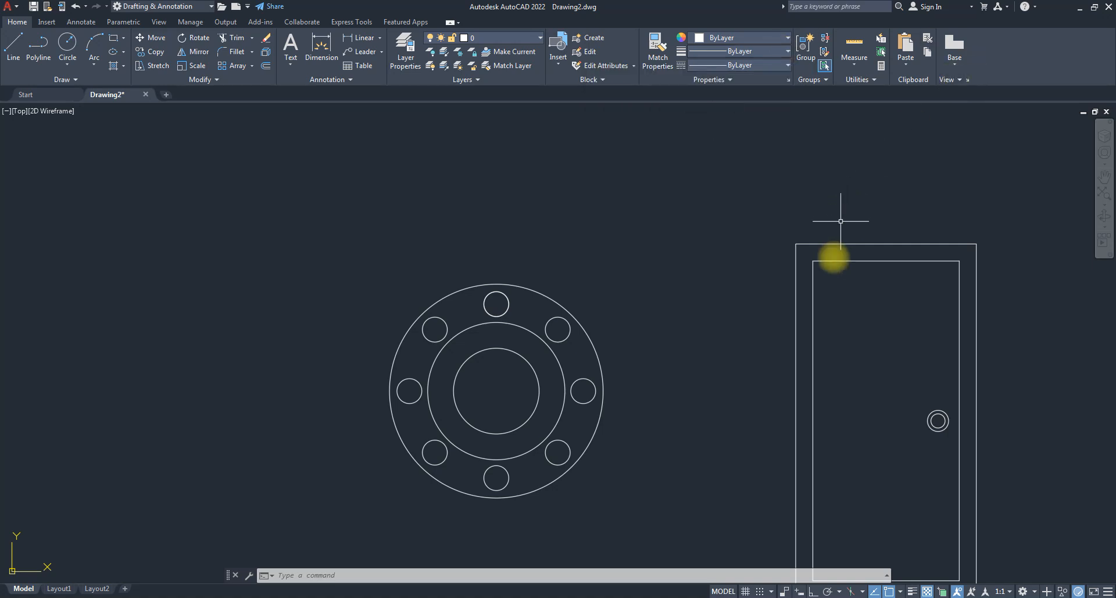
scroll(797, 228, down, 4)
scroll(801, 247, up, 2)
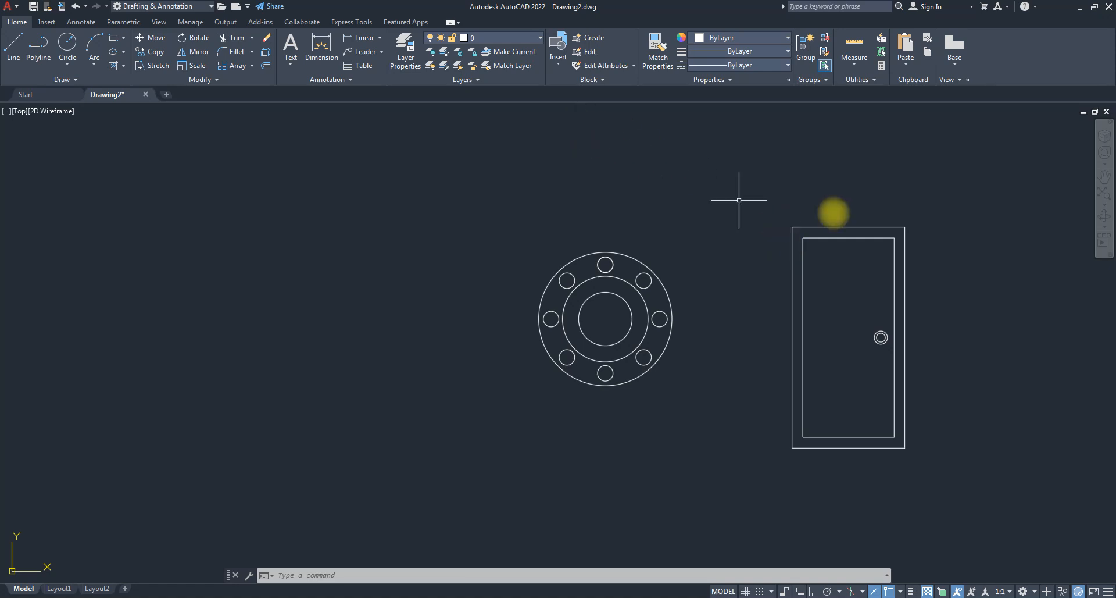
scroll(619, 278, up, 5)
scroll(626, 255, down, 5)
scroll(662, 256, up, 5)
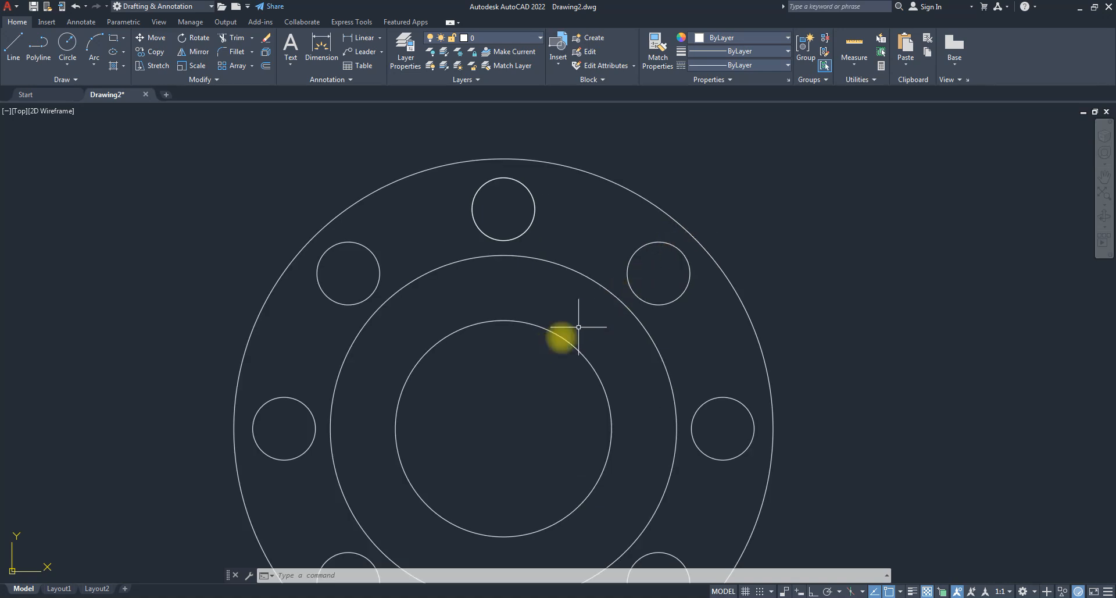
scroll(593, 311, down, 5)
scroll(573, 296, up, 5)
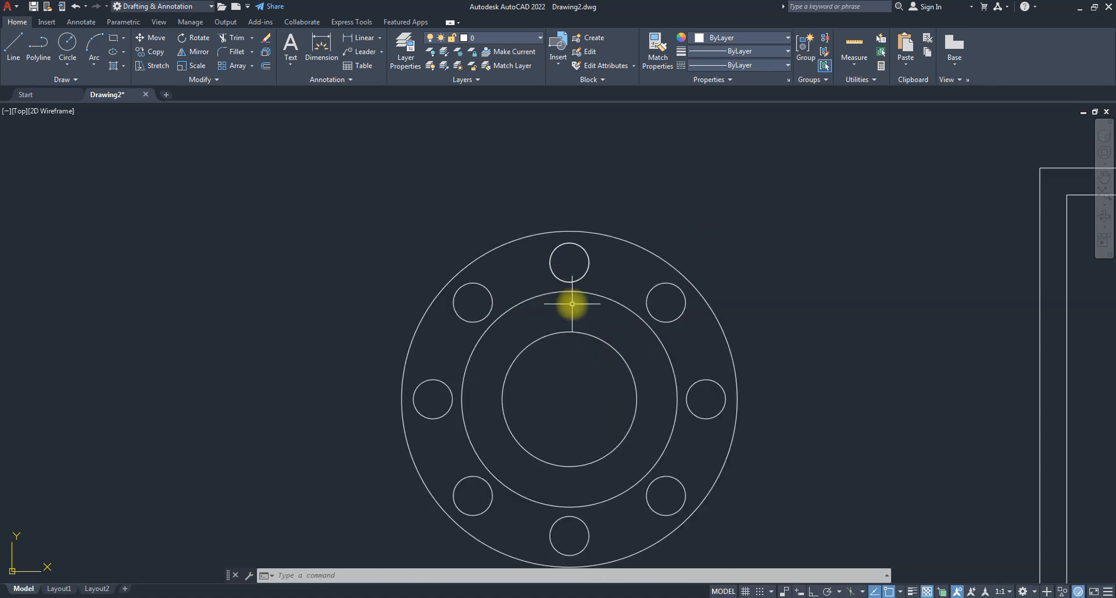
scroll(606, 251, down, 5)
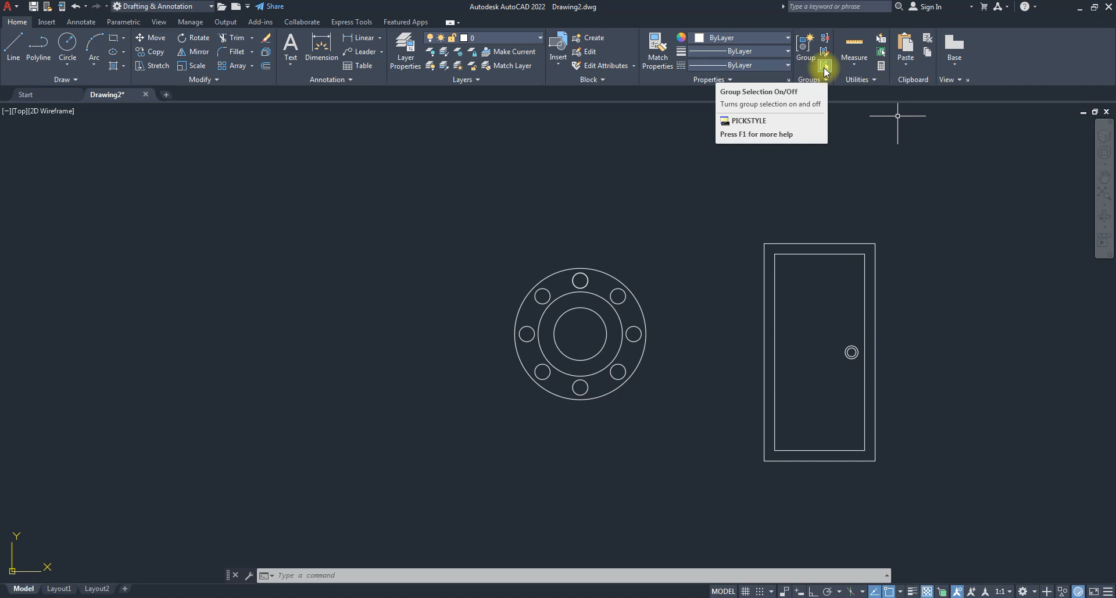
- Select the whole flange group, and its bolt-hole array and inner circle individually with group selection turned off, restoring group selection
scroll(583, 343, up, 2)
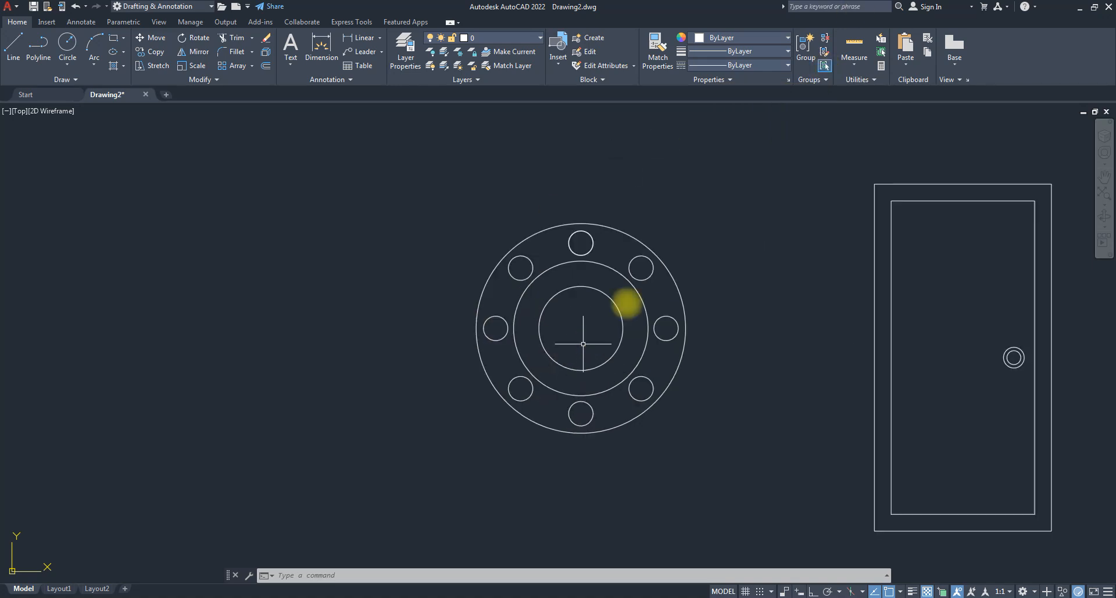
click(825, 65)
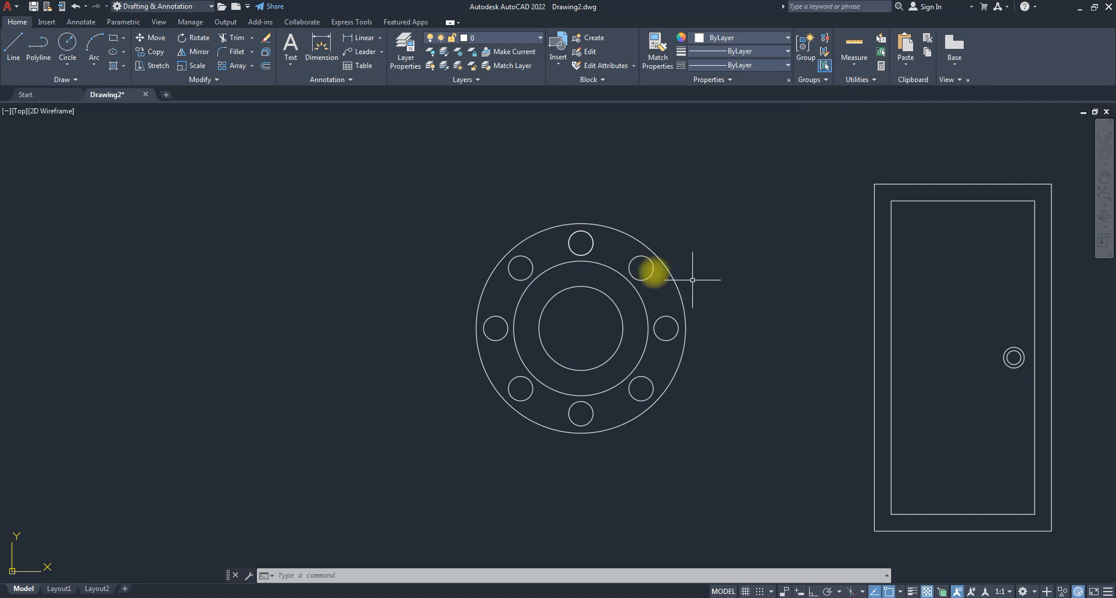
click(632, 243)
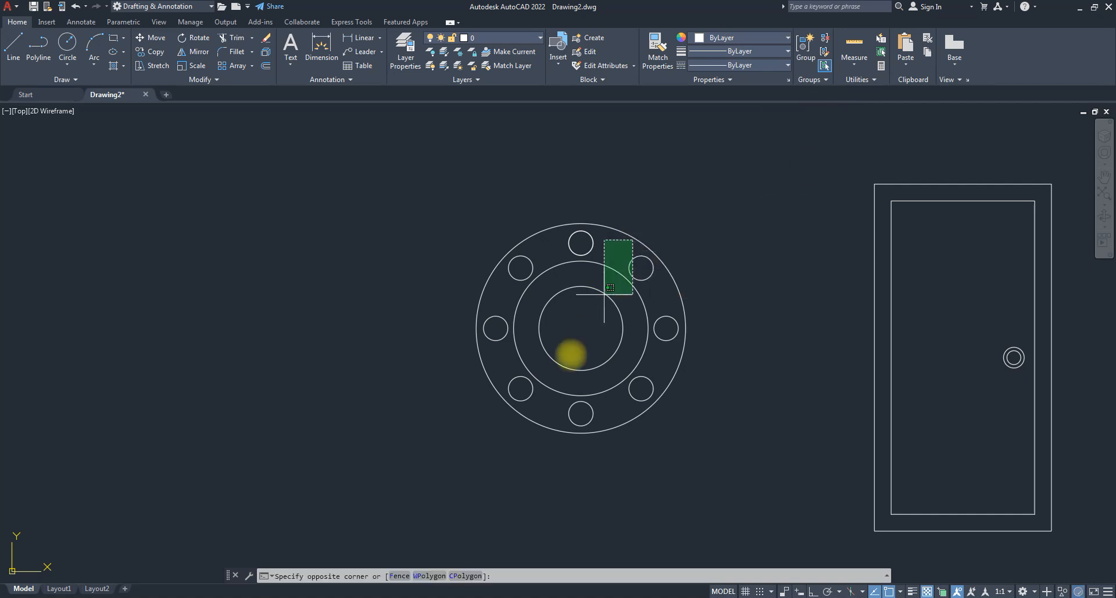
click(573, 264)
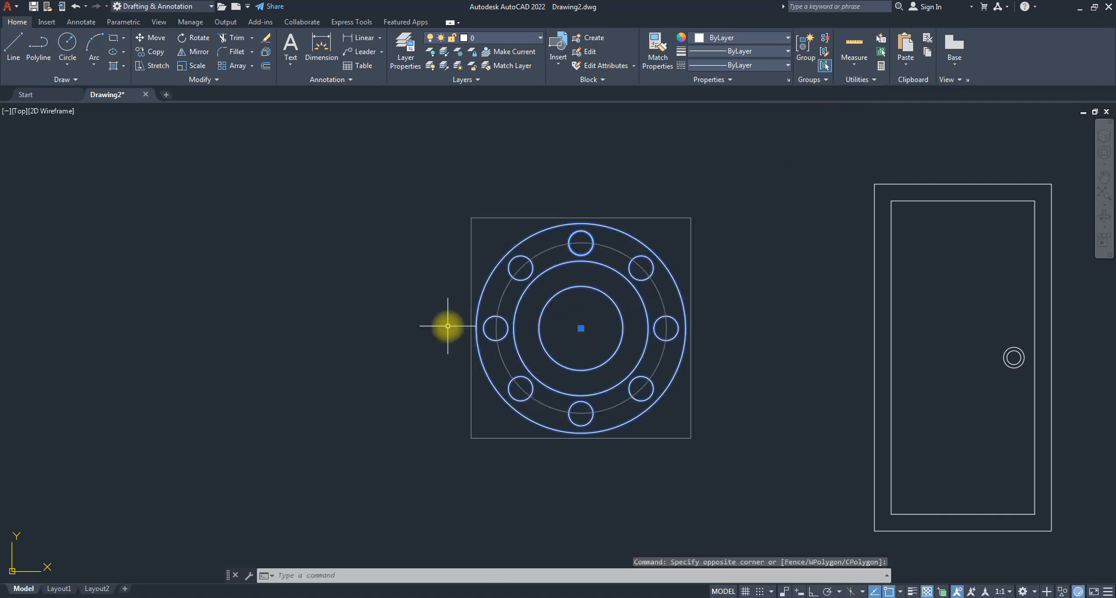
key(Escape)
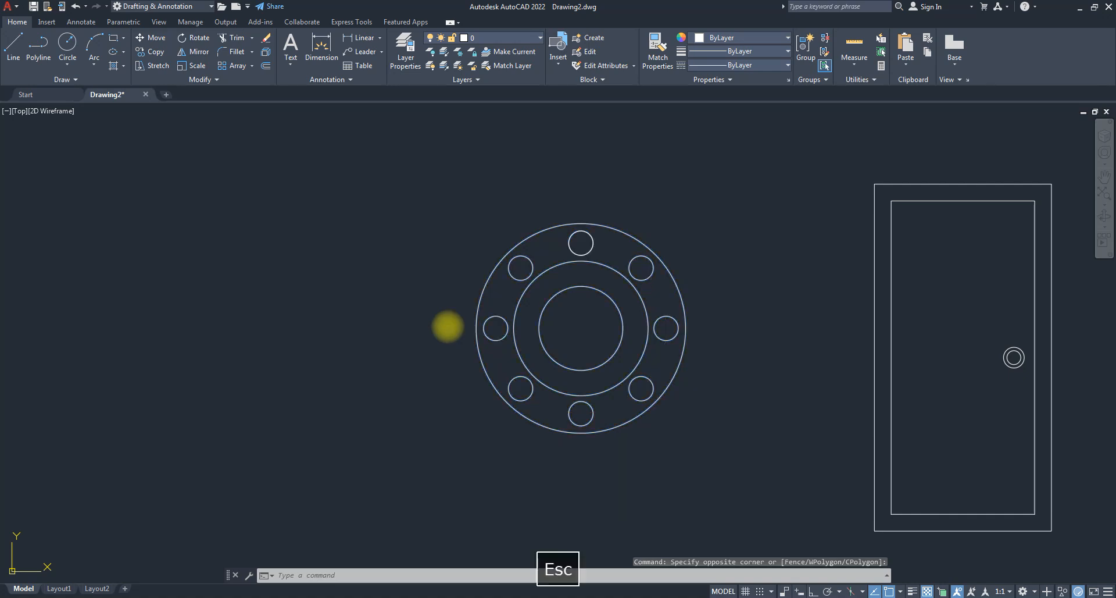
mouse_move(662, 263)
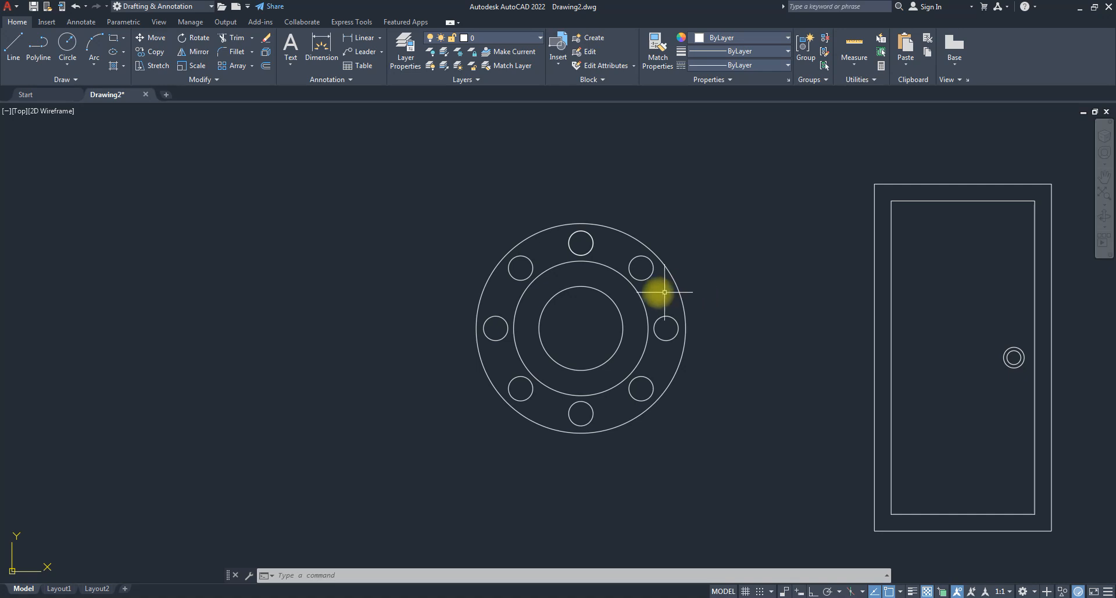
click(648, 278)
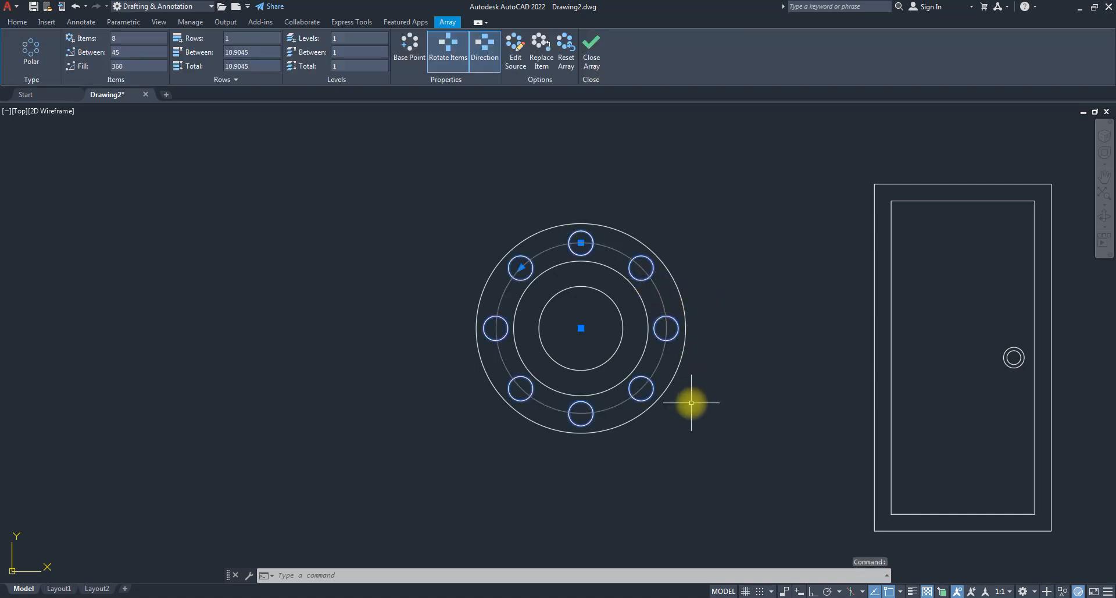
key(Escape)
key(Escape)
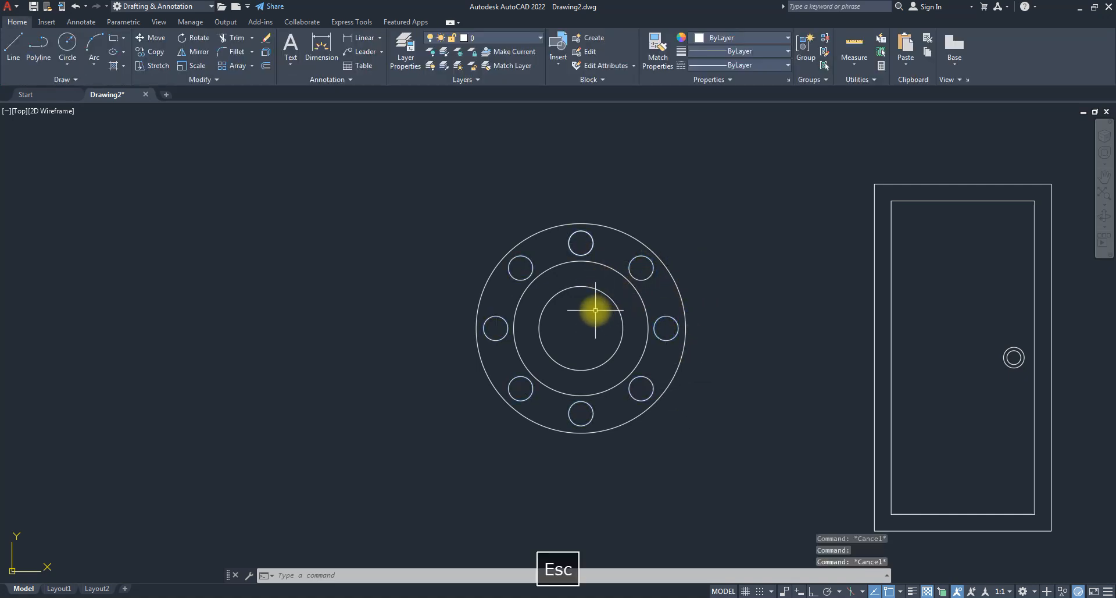
click(611, 298)
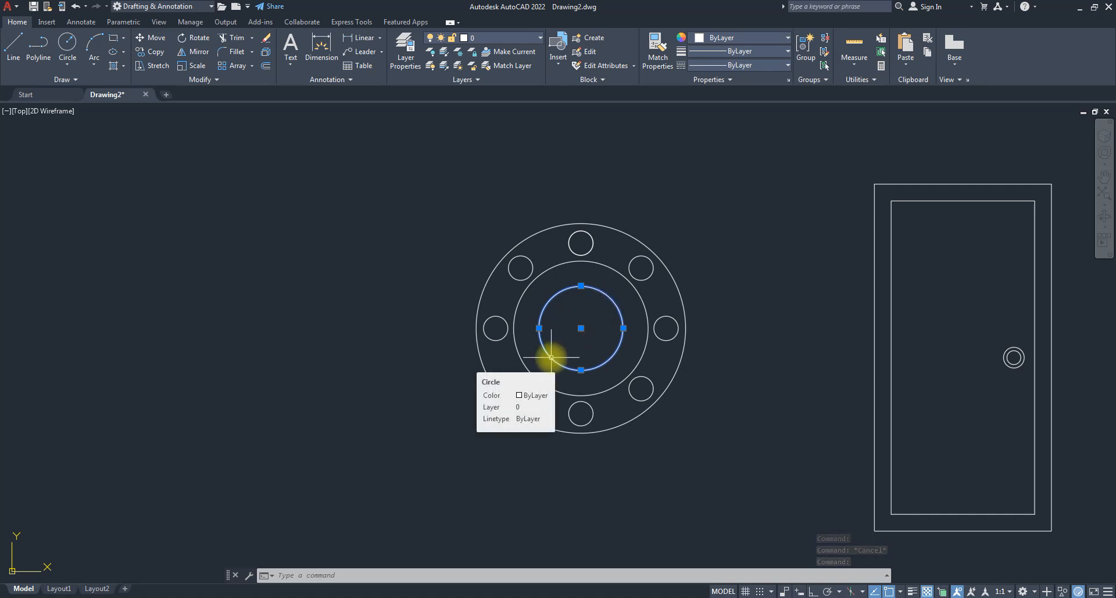
key(Escape)
click(824, 65)
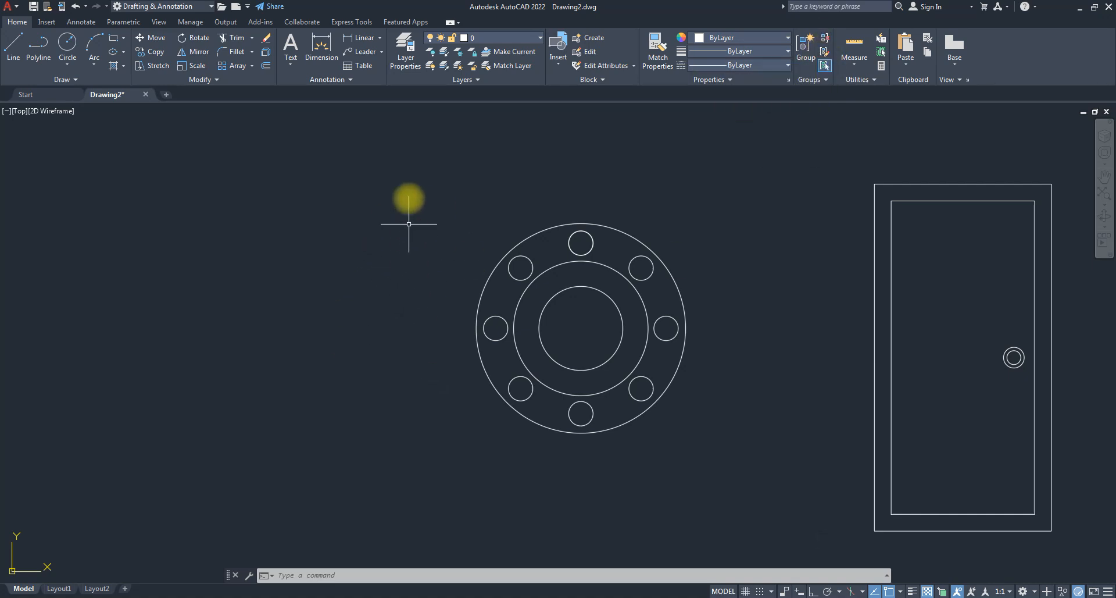
- Ungroup the flange into its separate circles and bolt-hole array
click(408, 186)
click(748, 481)
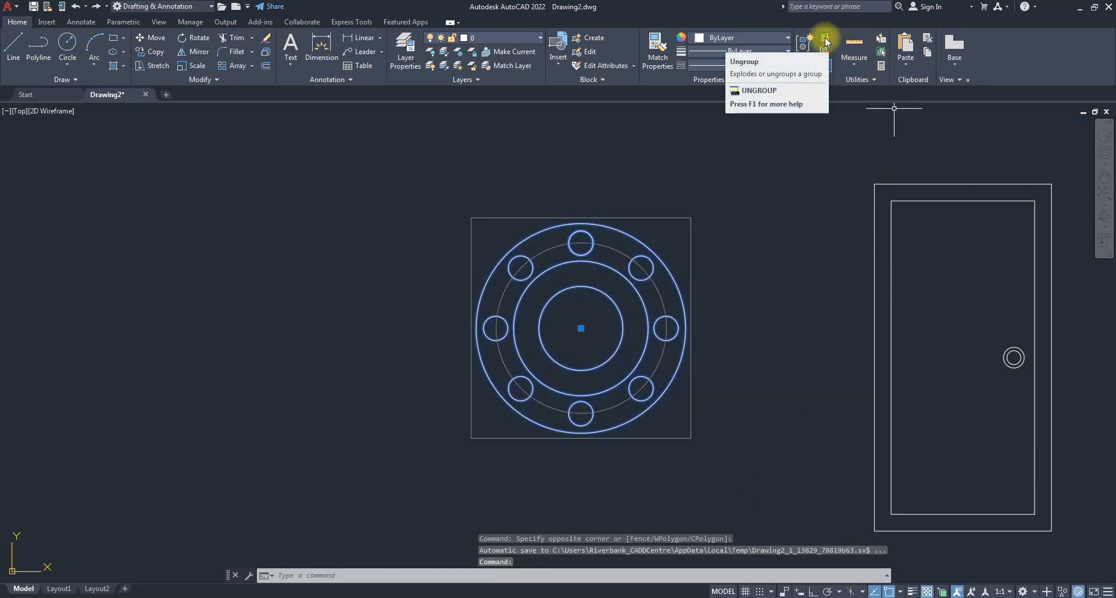
click(824, 37)
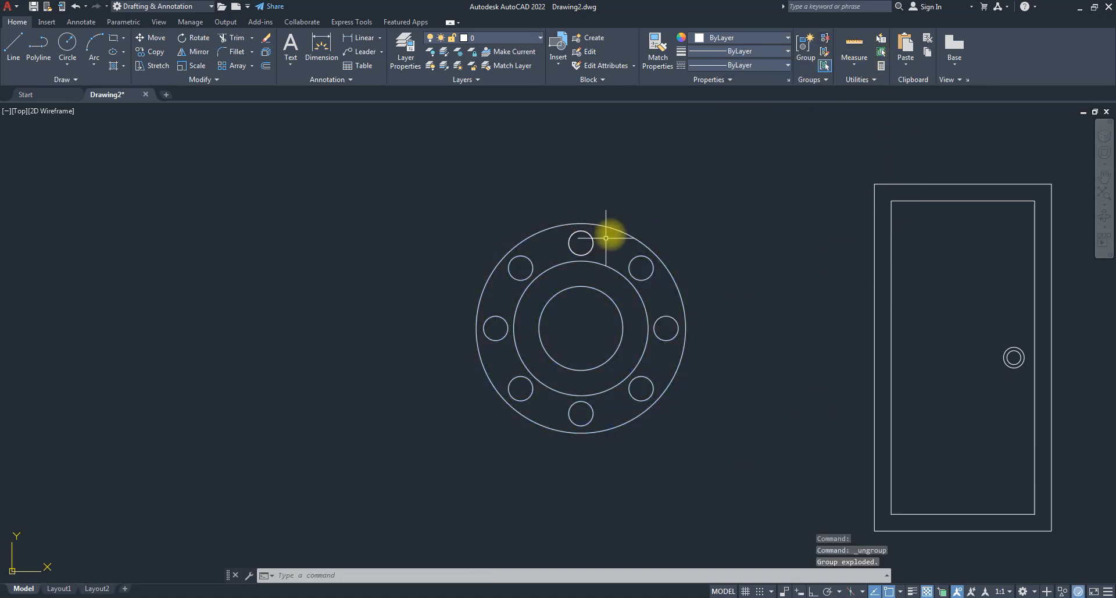
- Select the flange's outer circle to check whether it is separate from the other parts, and clear the selection
click(613, 232)
click(593, 194)
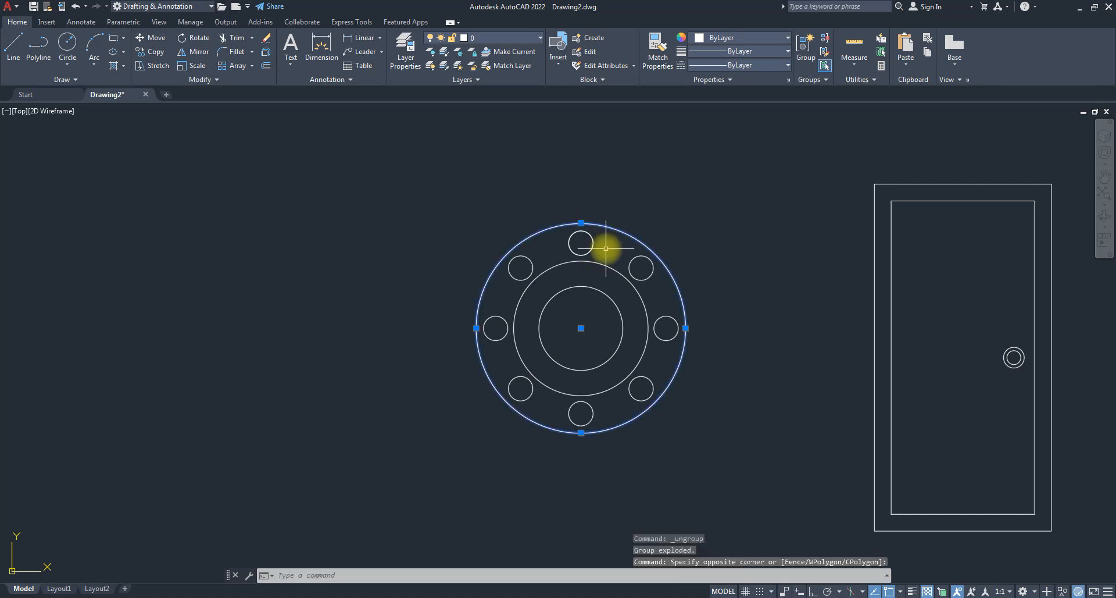
key(Escape)
key(Escape)
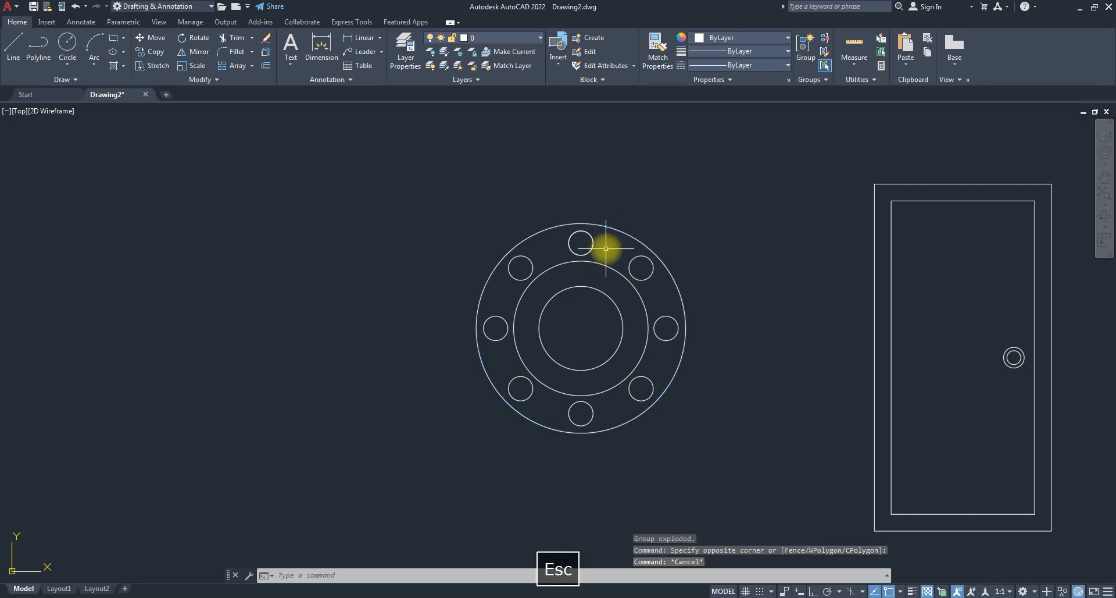
- Regroup the complete flange, including its concentric circles and all eight bolt holes
click(420, 175)
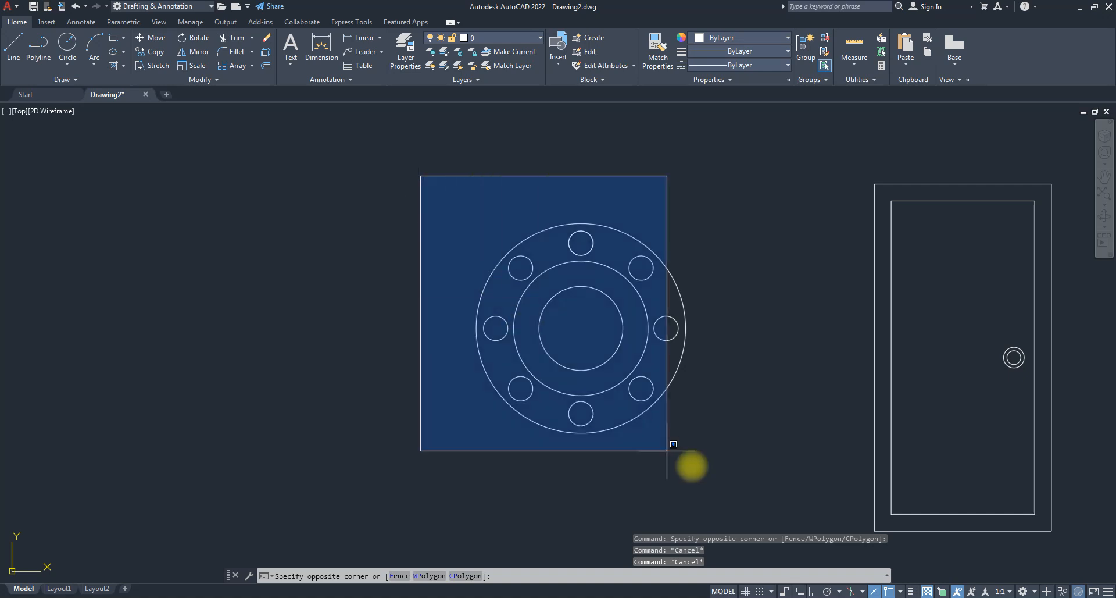
click(691, 463)
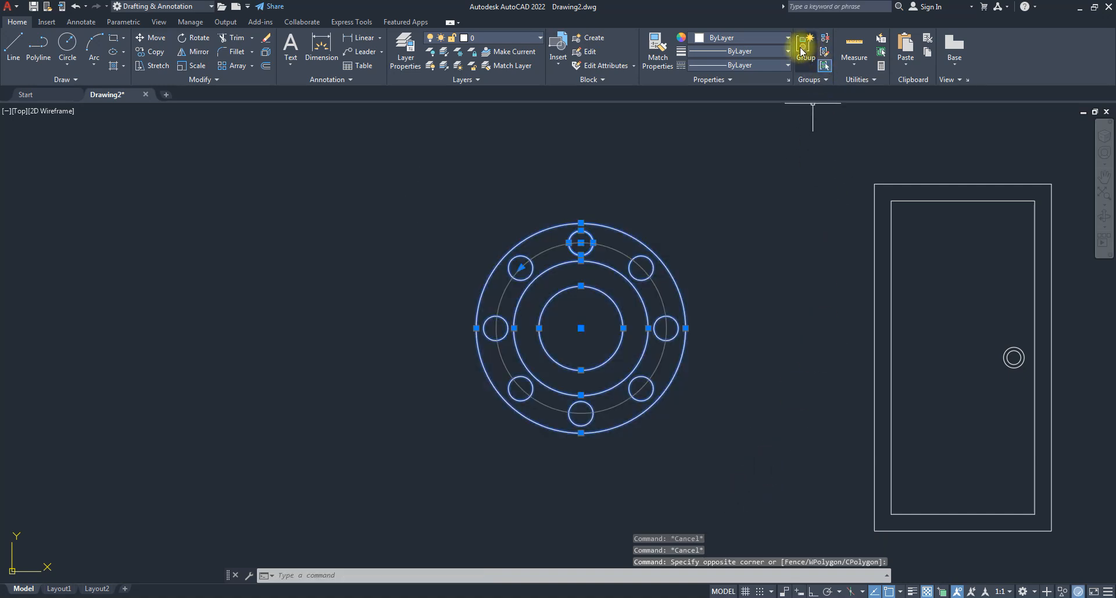
click(803, 51)
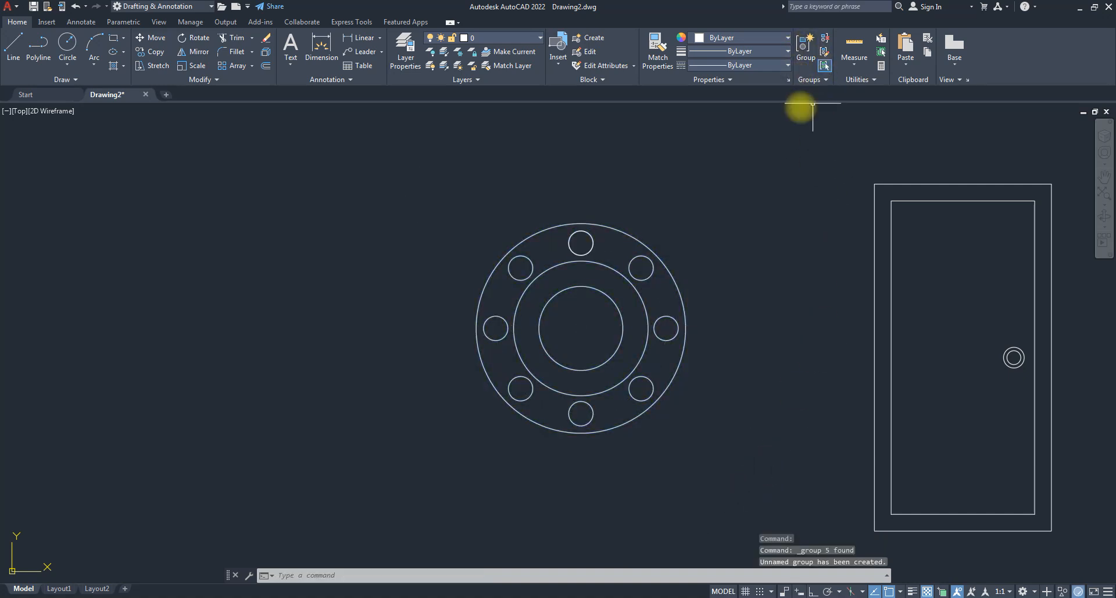
click(582, 285)
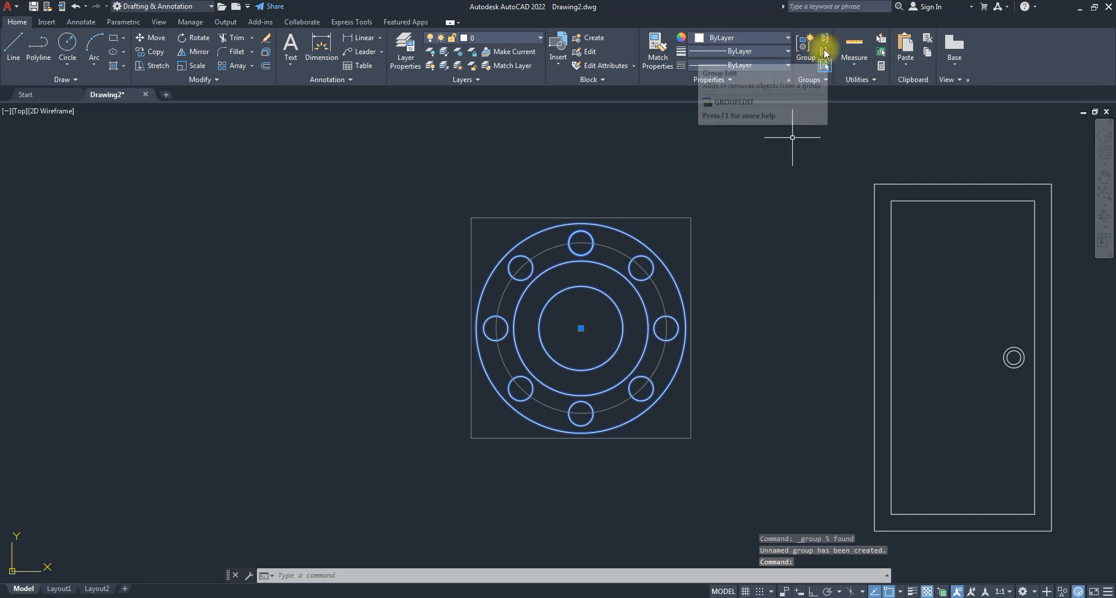
click(825, 54)
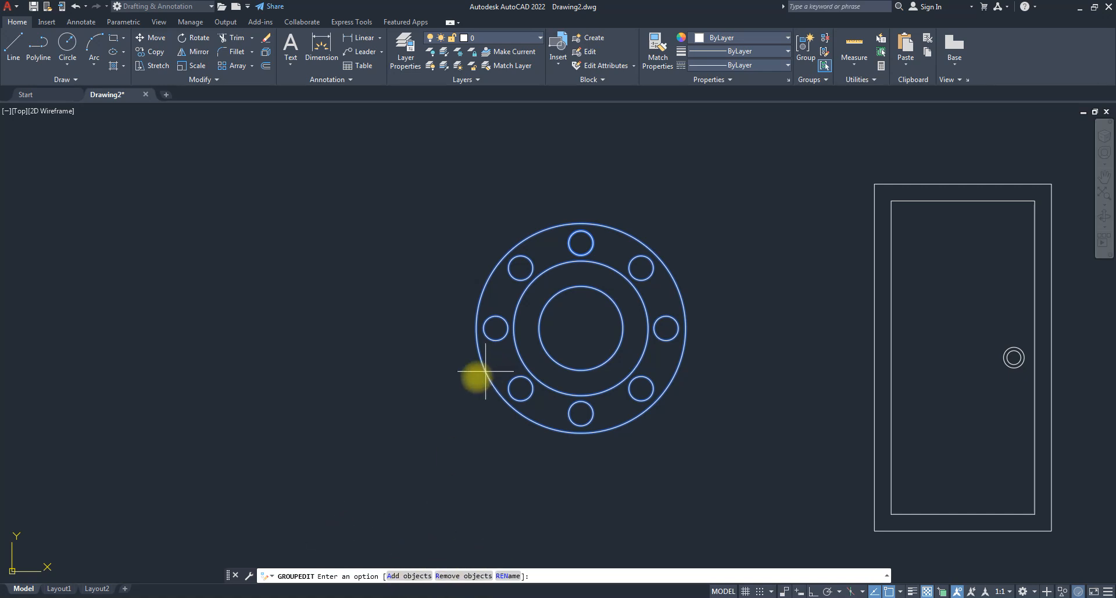
scroll(468, 378, down, 2)
scroll(522, 370, up, 2)
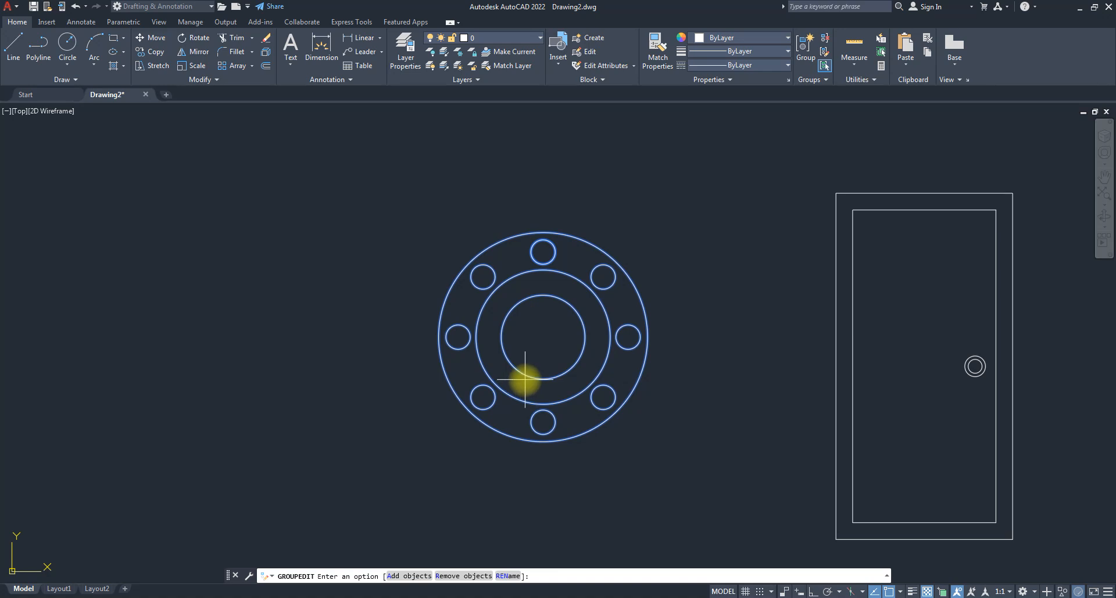
key(Escape)
key(Escape)
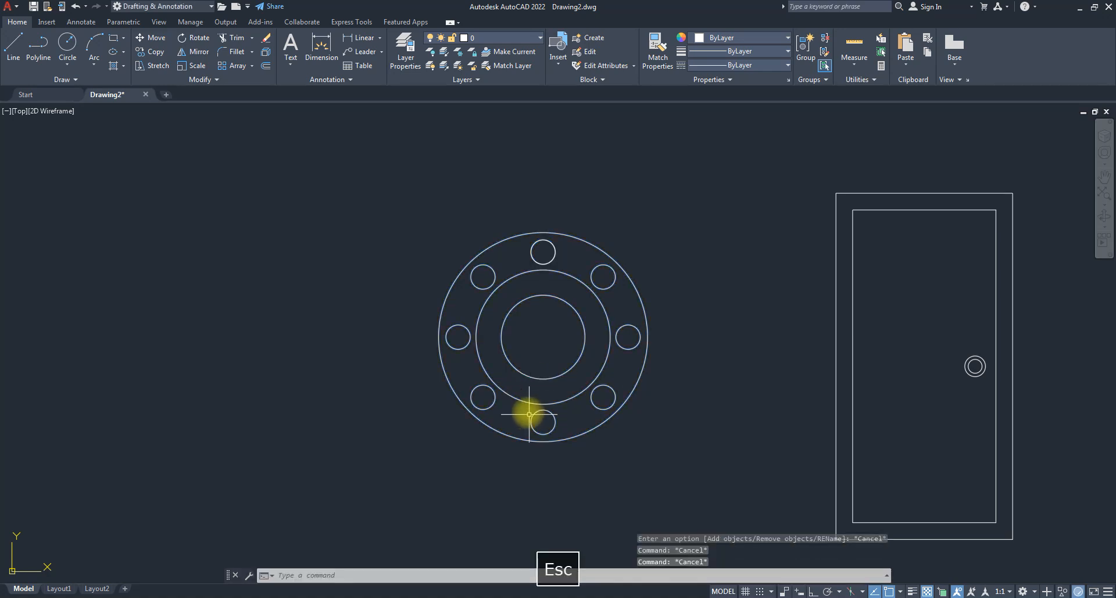
- Draw a smaller circle concentric with the flange's leftmost bolt hole
click(66, 43)
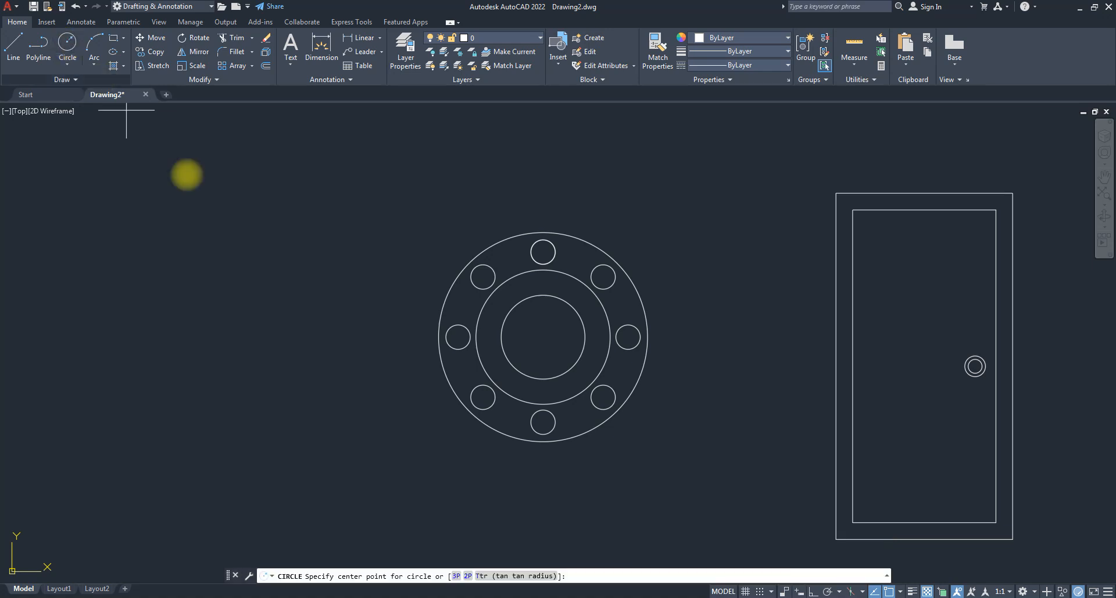
scroll(465, 327, up, 4)
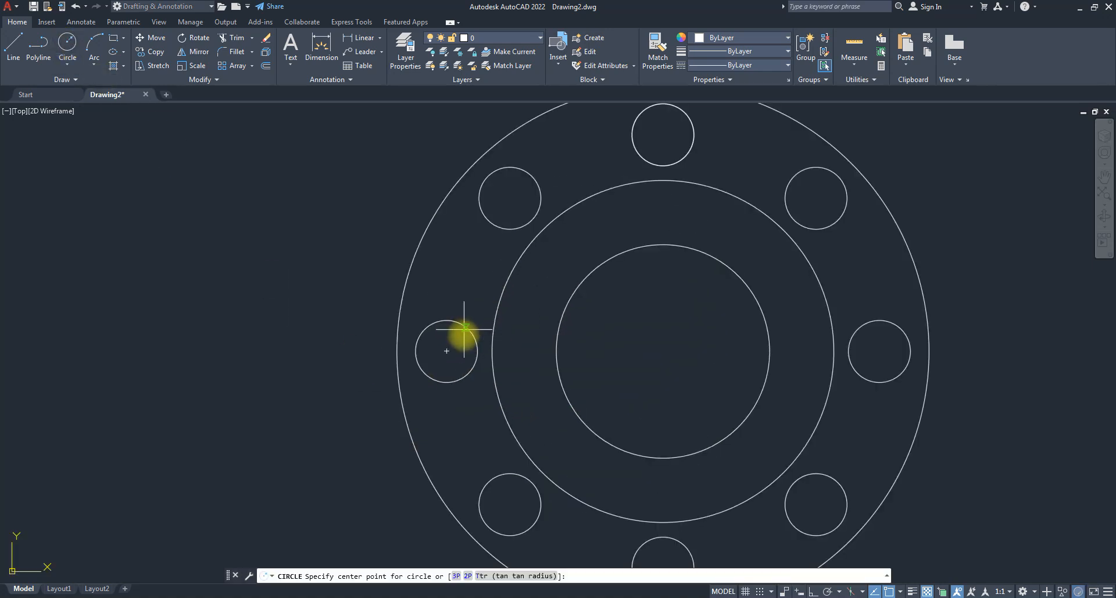
click(446, 350)
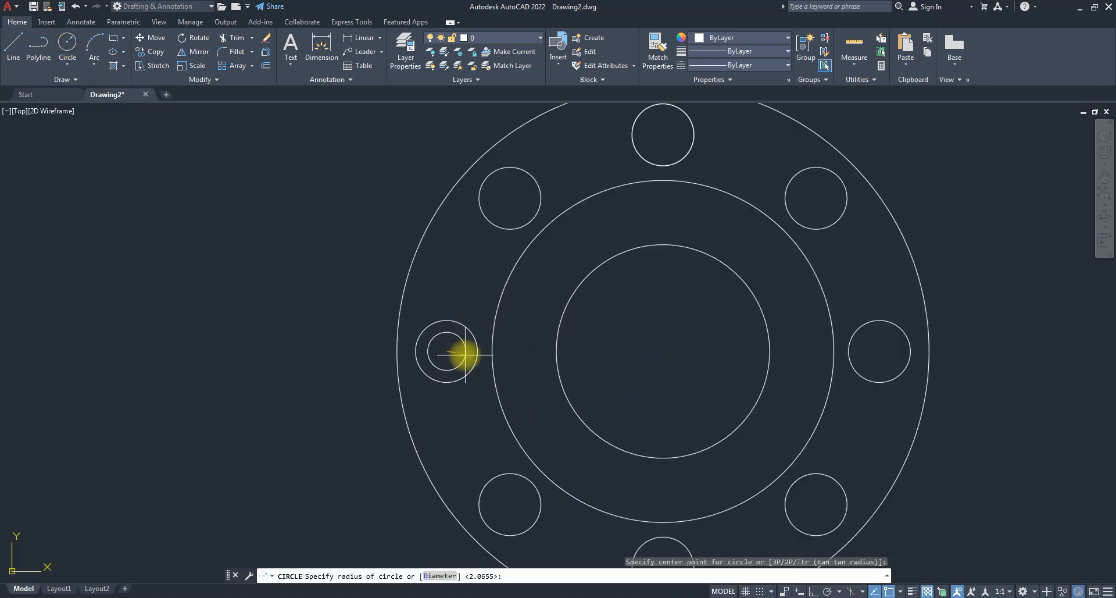
click(467, 352)
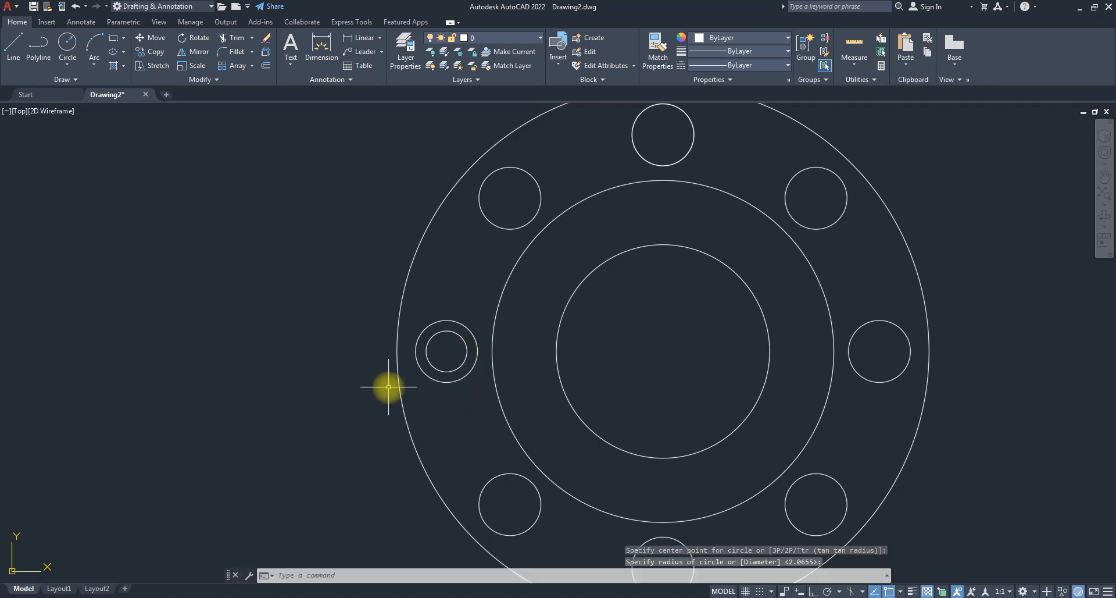
key(Escape)
- Move the flange group to the left by its centre grip to check whether the small circle follows, and undo the move
scroll(388, 386, down, 4)
click(468, 402)
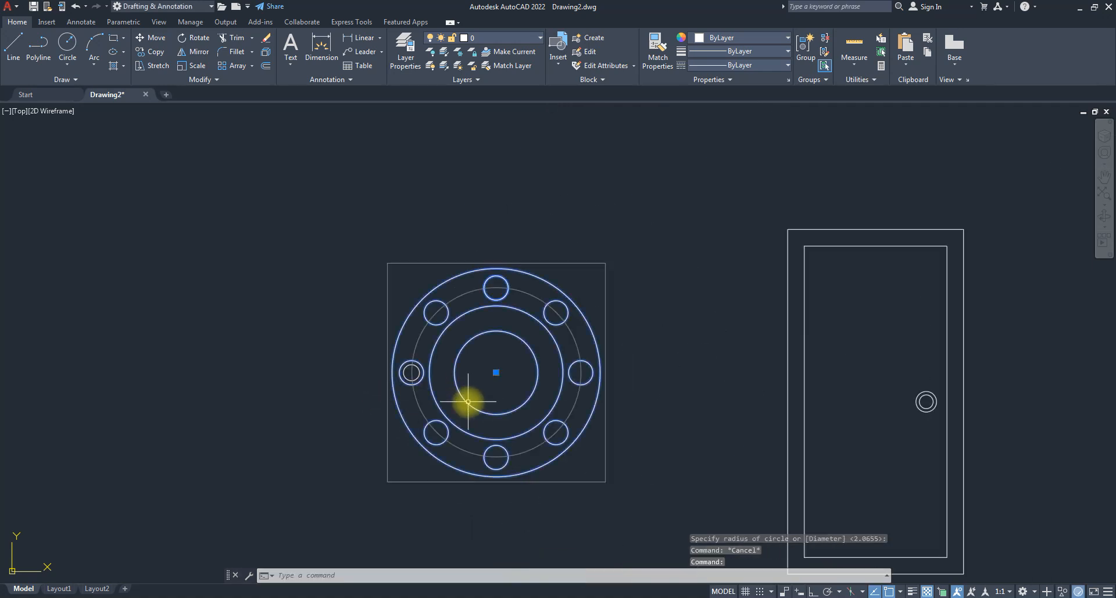
click(499, 370)
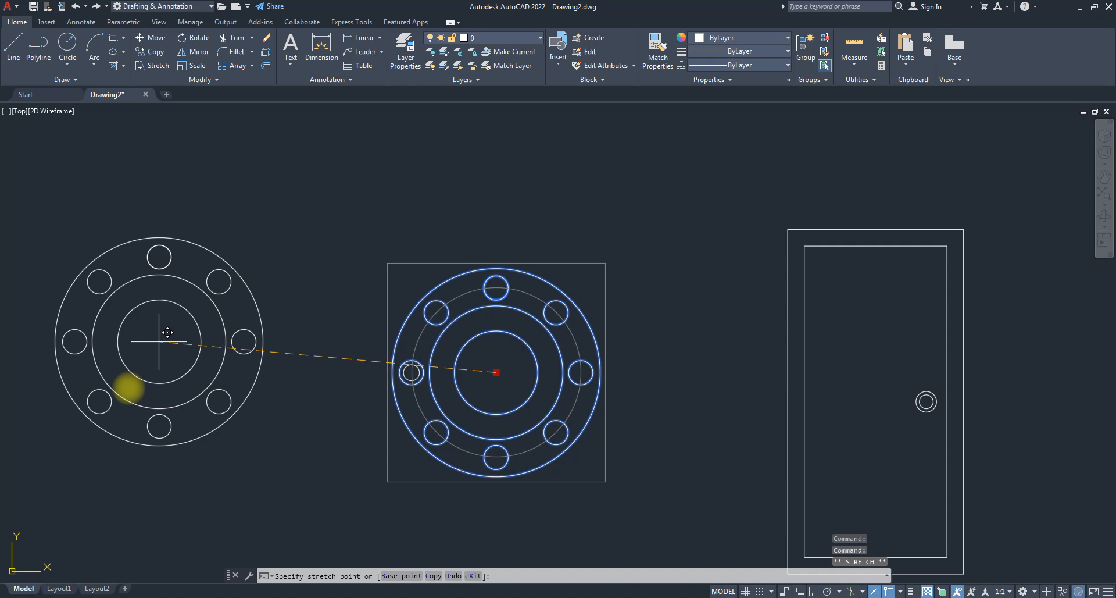
click(130, 382)
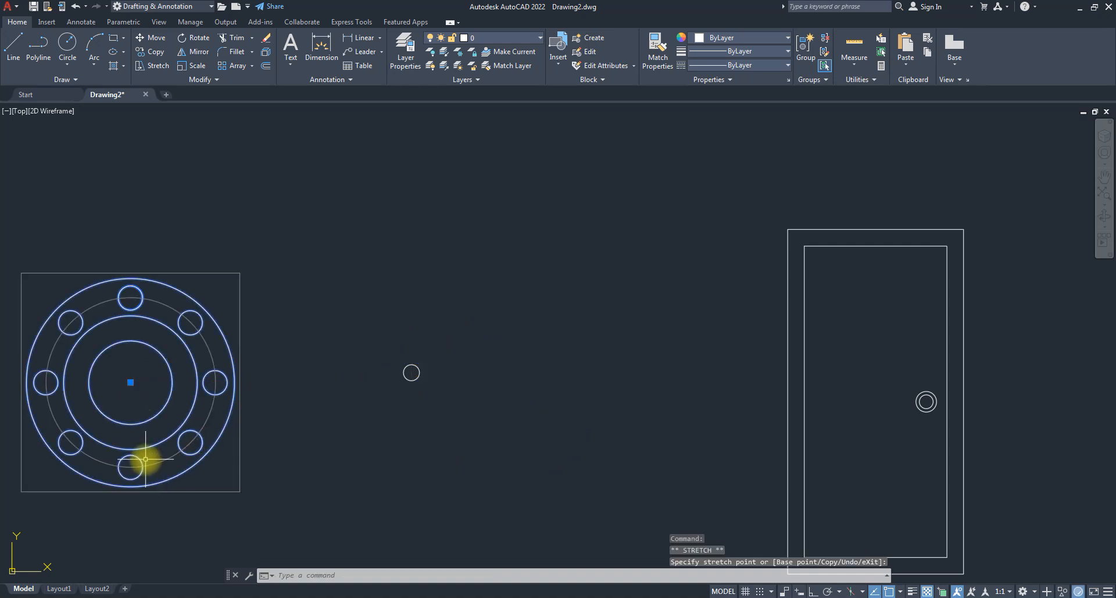
key(ctrl+z)
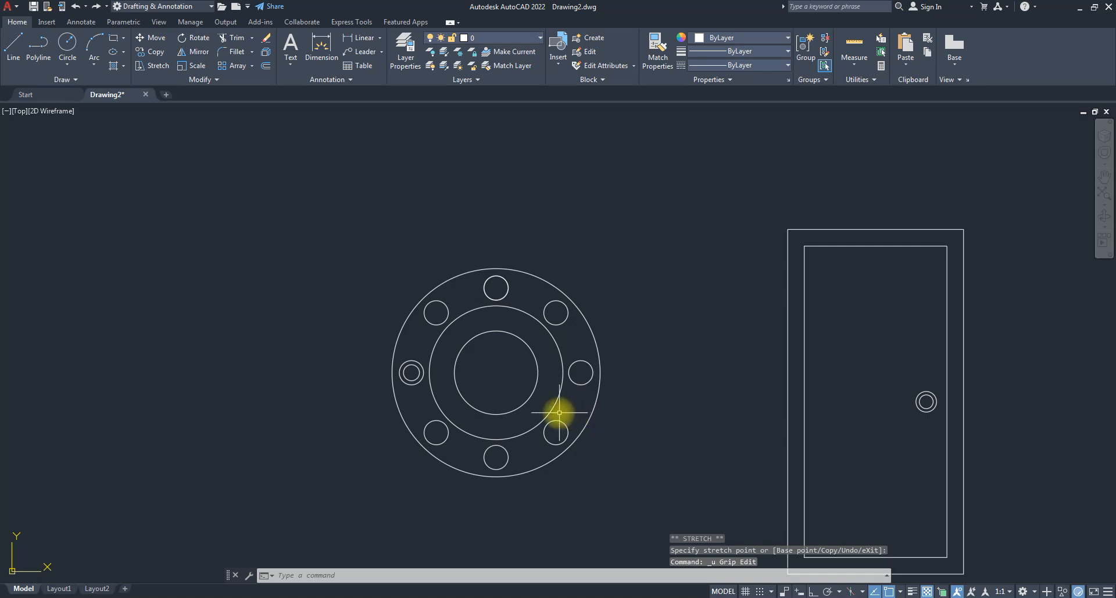
- Add the small circle inside the leftmost bolt hole to the flange group with Group Edit
click(552, 428)
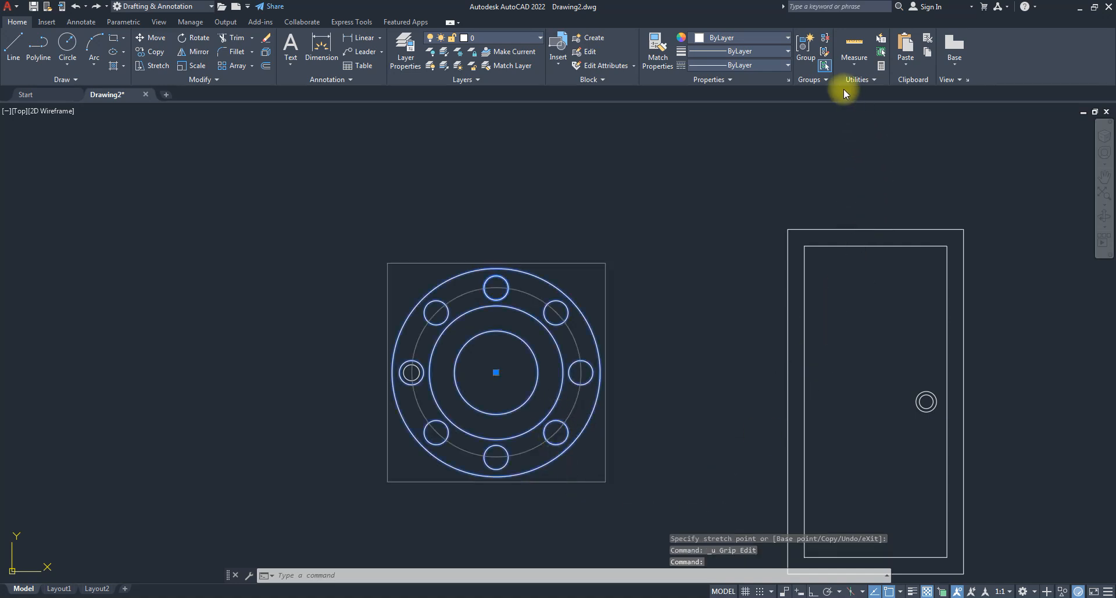
click(824, 54)
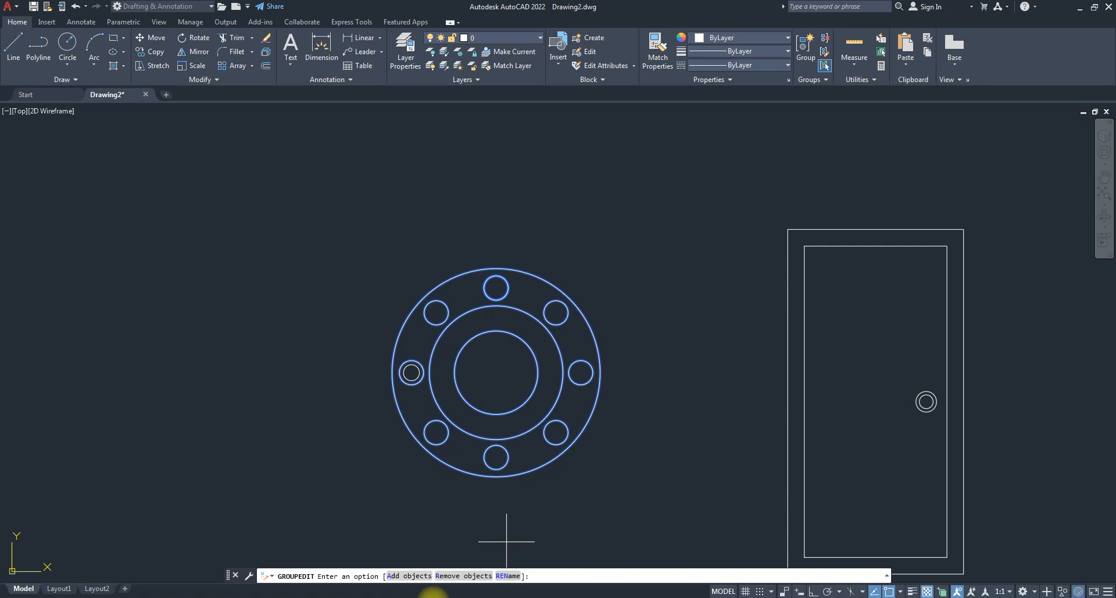
click(408, 574)
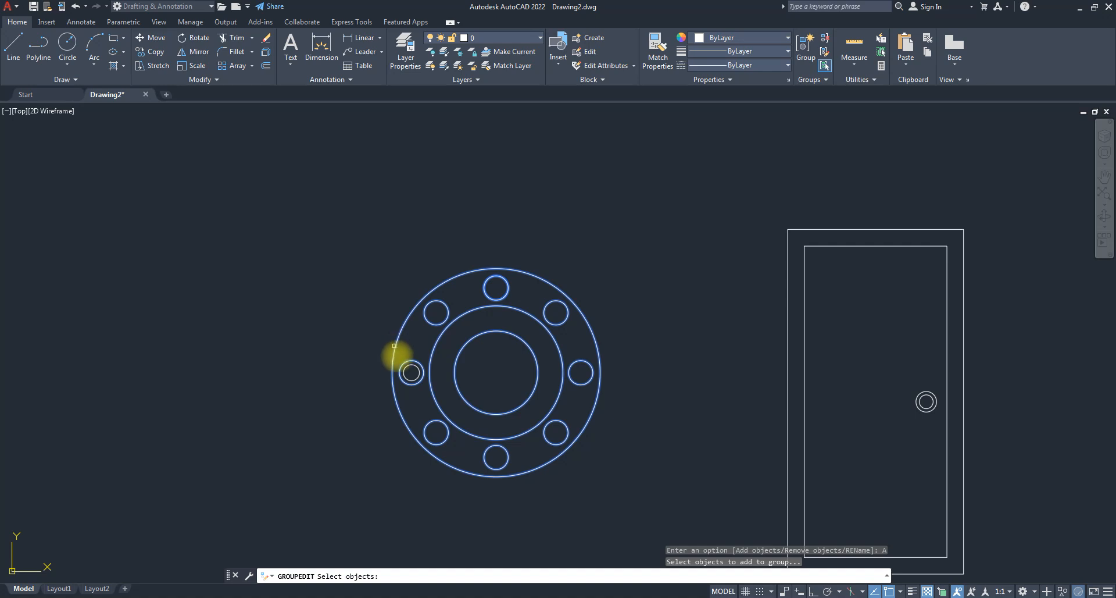
click(403, 372)
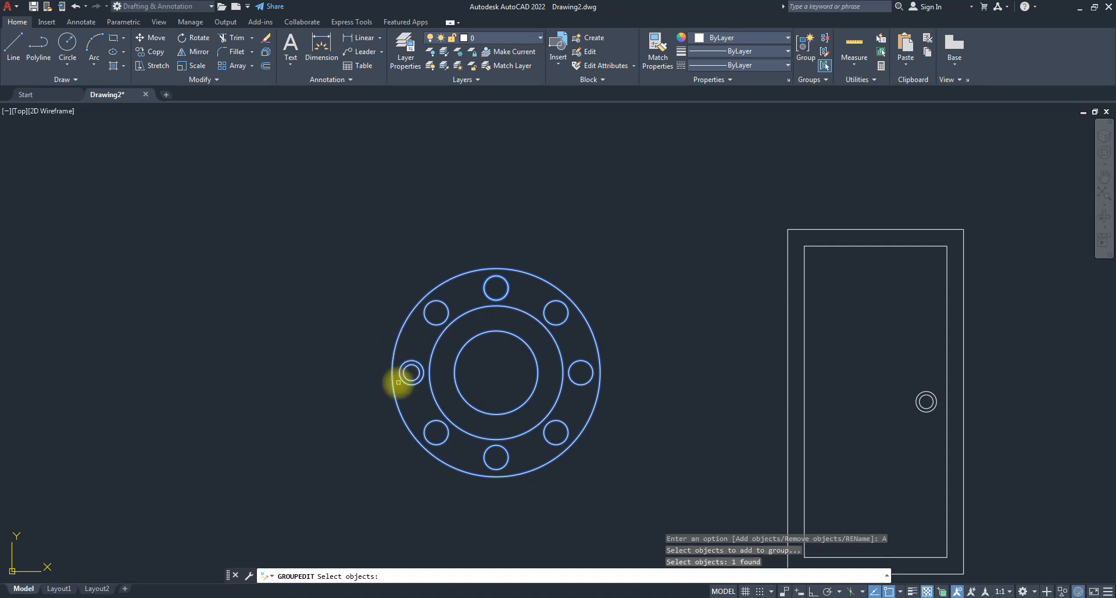
key(Return)
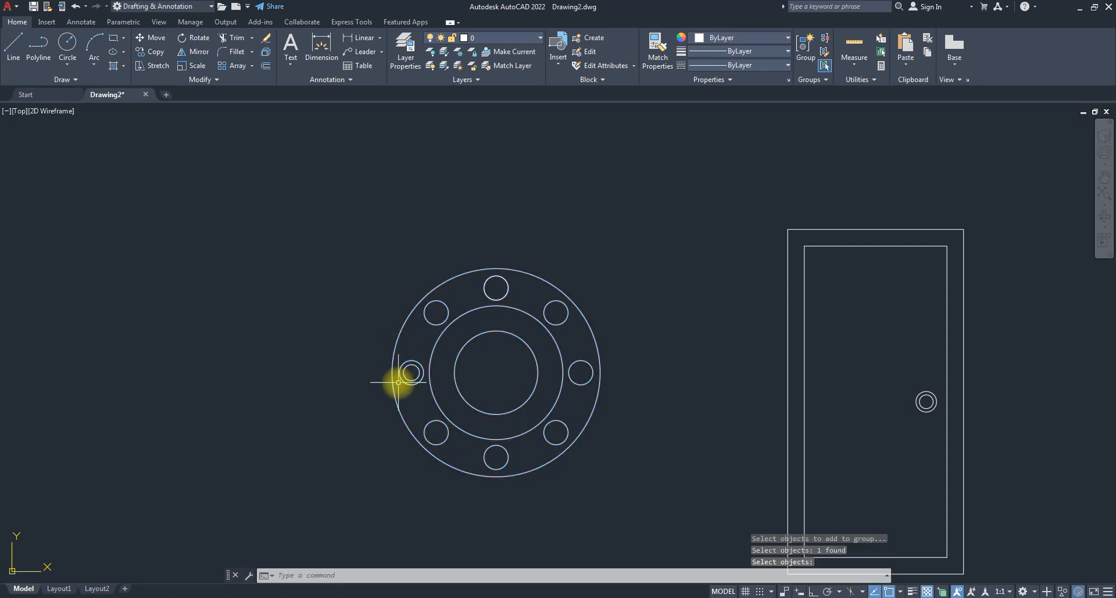
- Move the flange group to the left by its centre grip, and bring it back near its former place
click(478, 408)
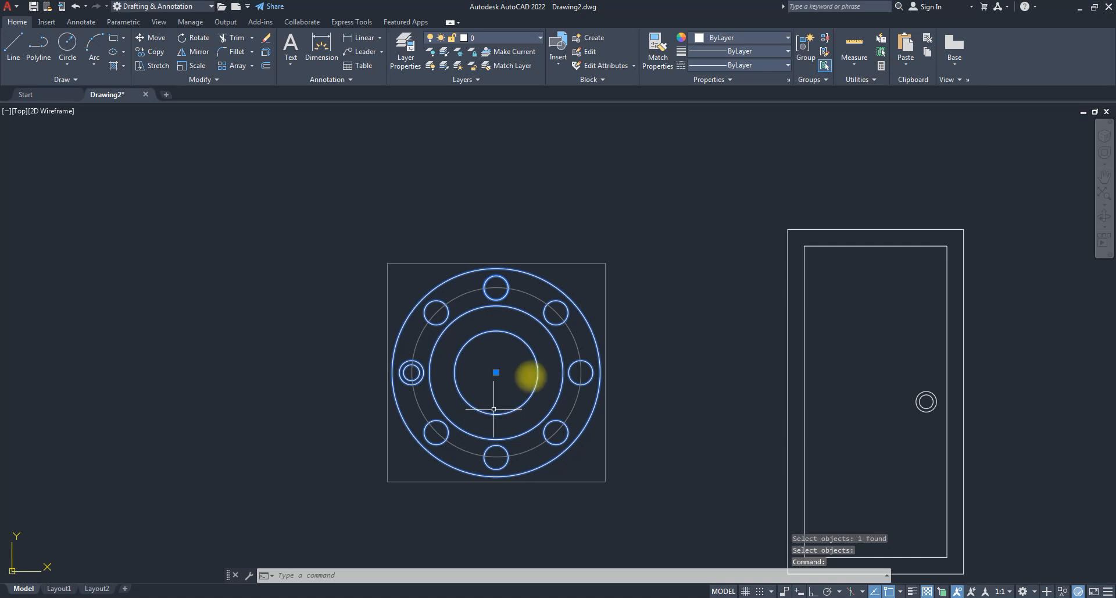
click(496, 372)
click(171, 342)
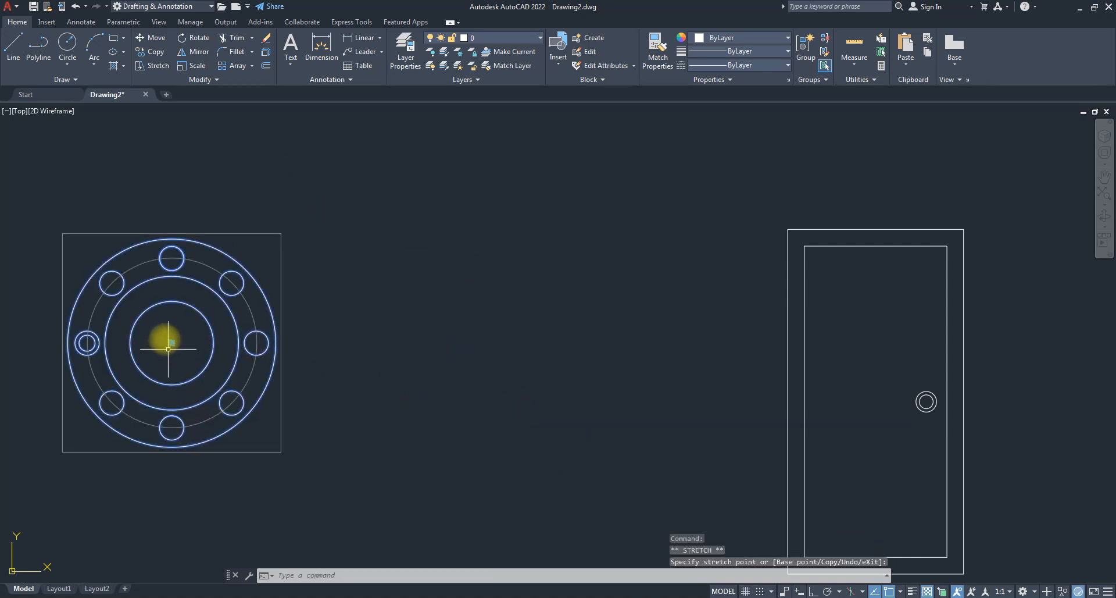
click(170, 342)
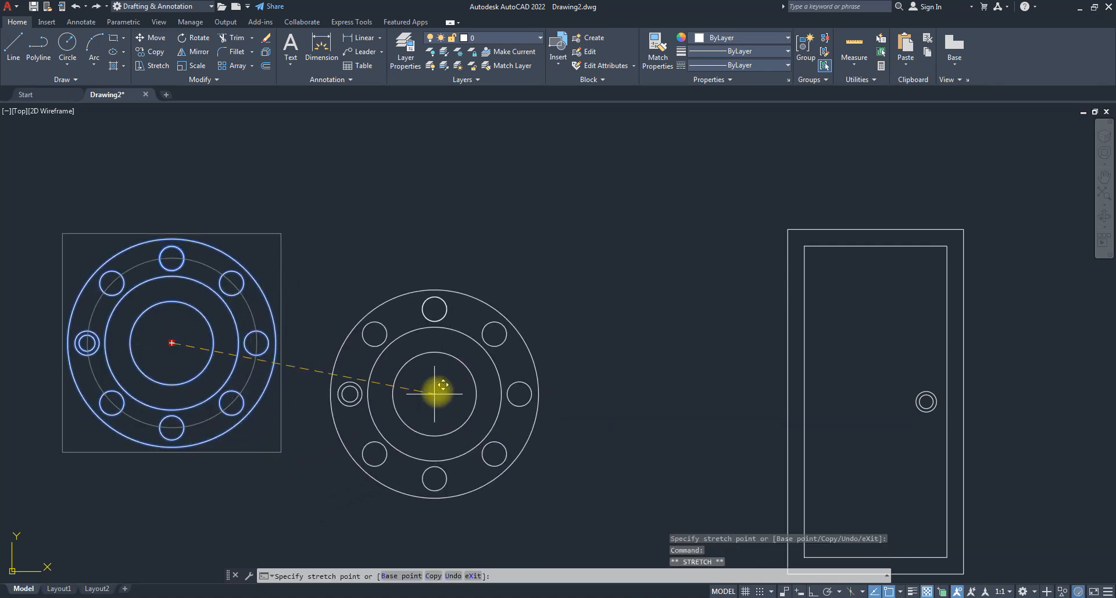
click(437, 390)
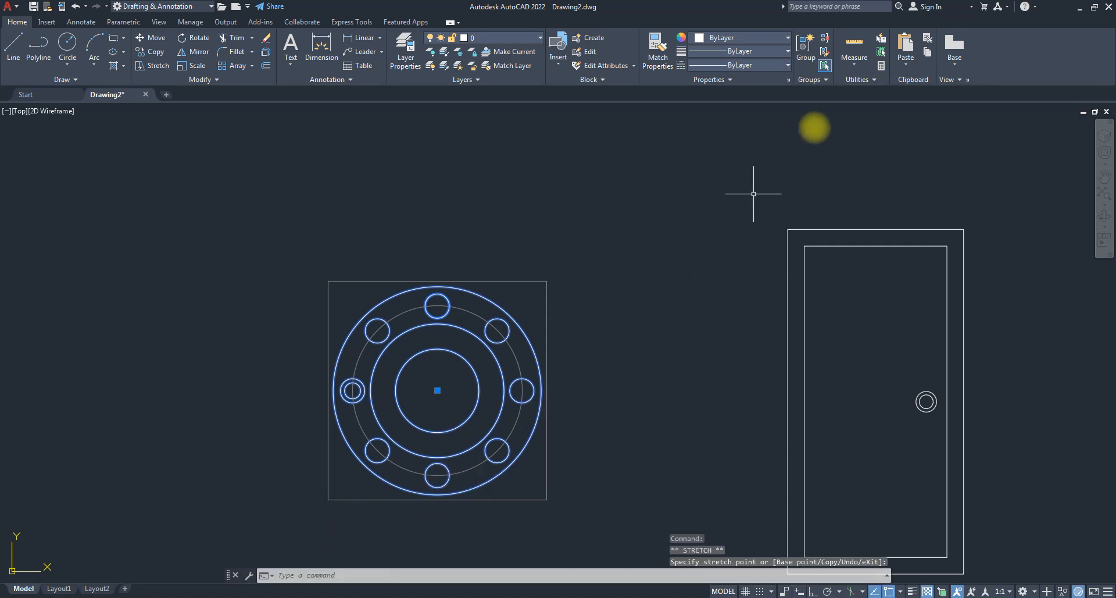
- Remove the small circle from the flange group with Group Edit, and move the group up and to the right, away from it
click(829, 53)
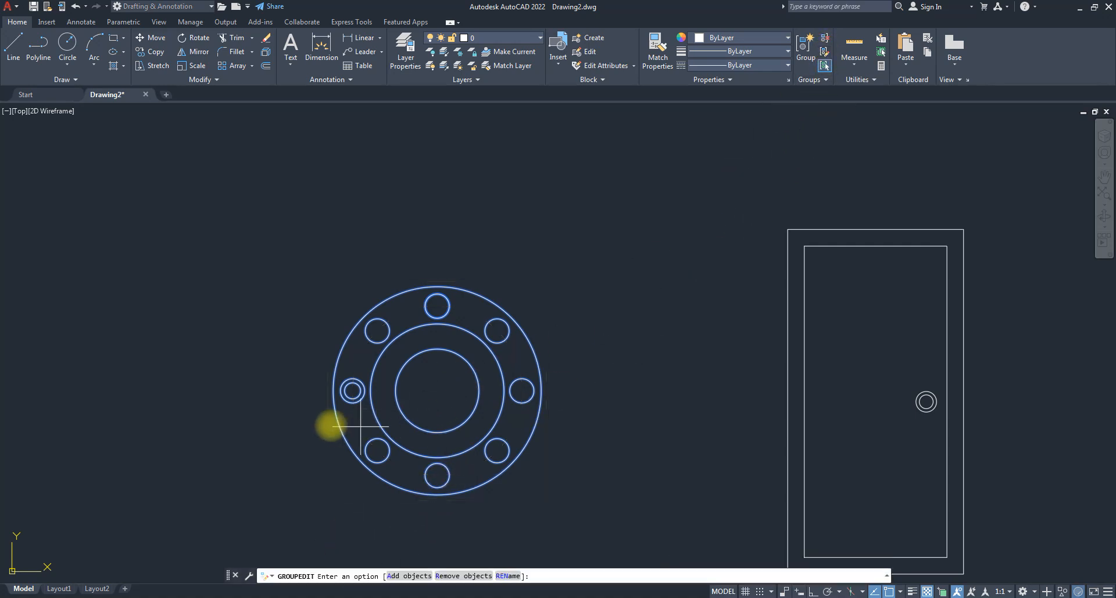
click(464, 575)
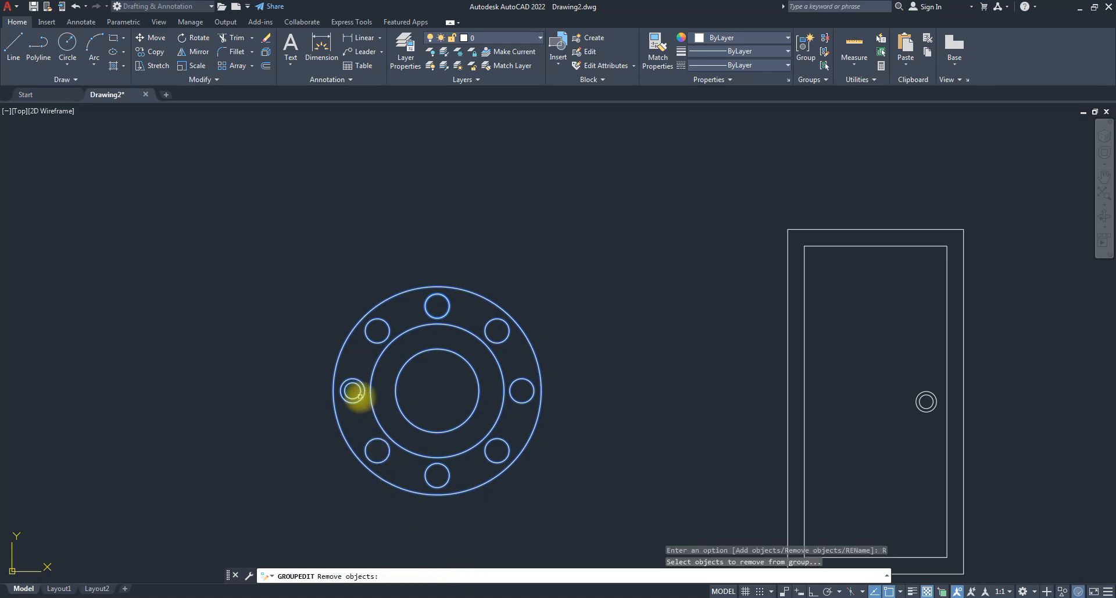
click(352, 391)
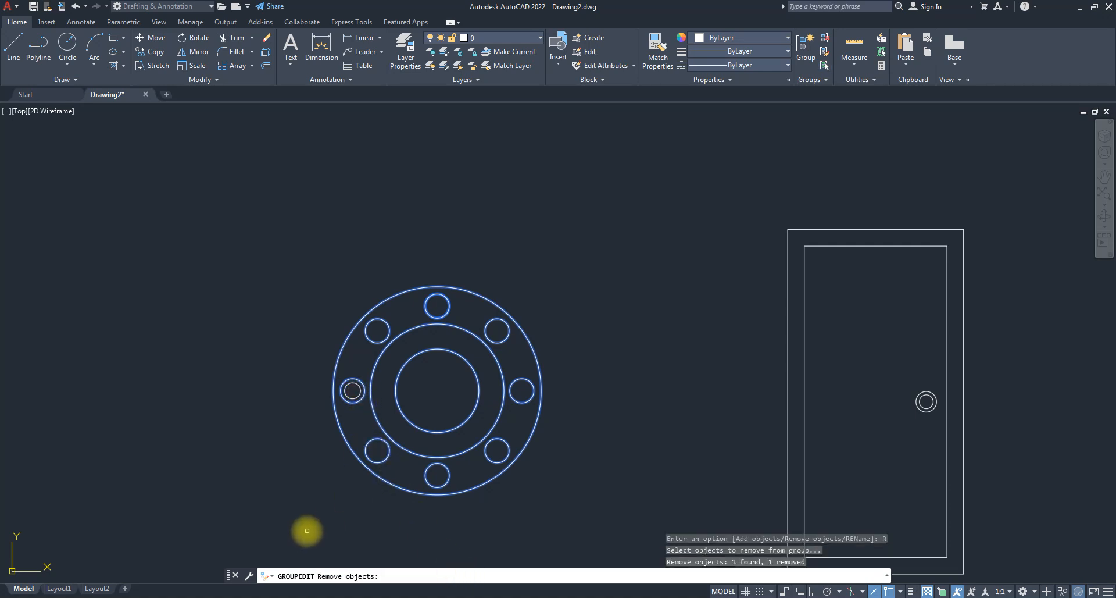
key(Return)
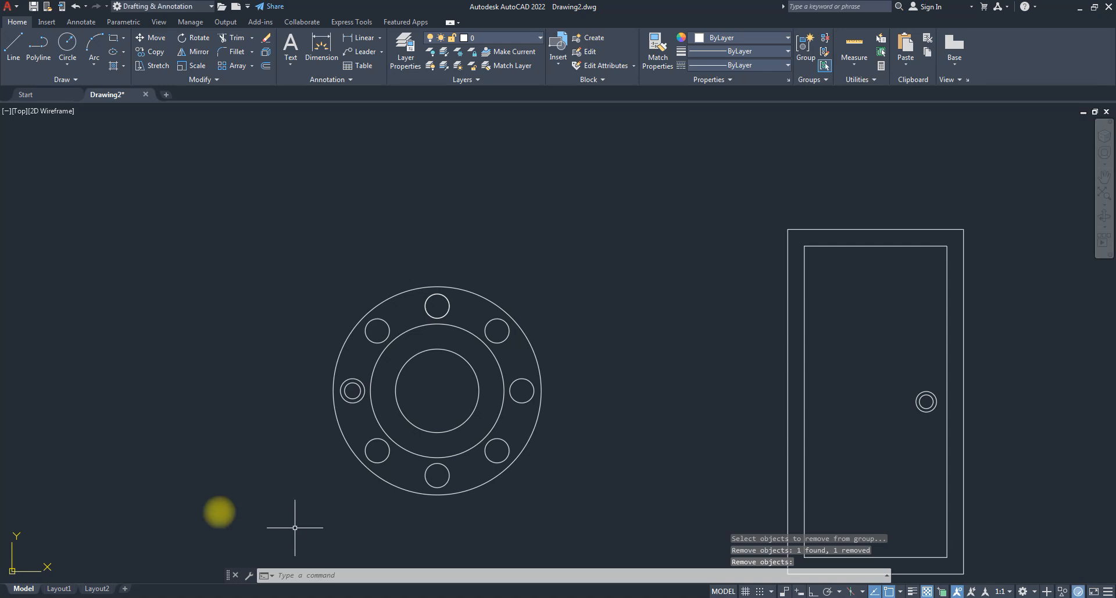
click(437, 448)
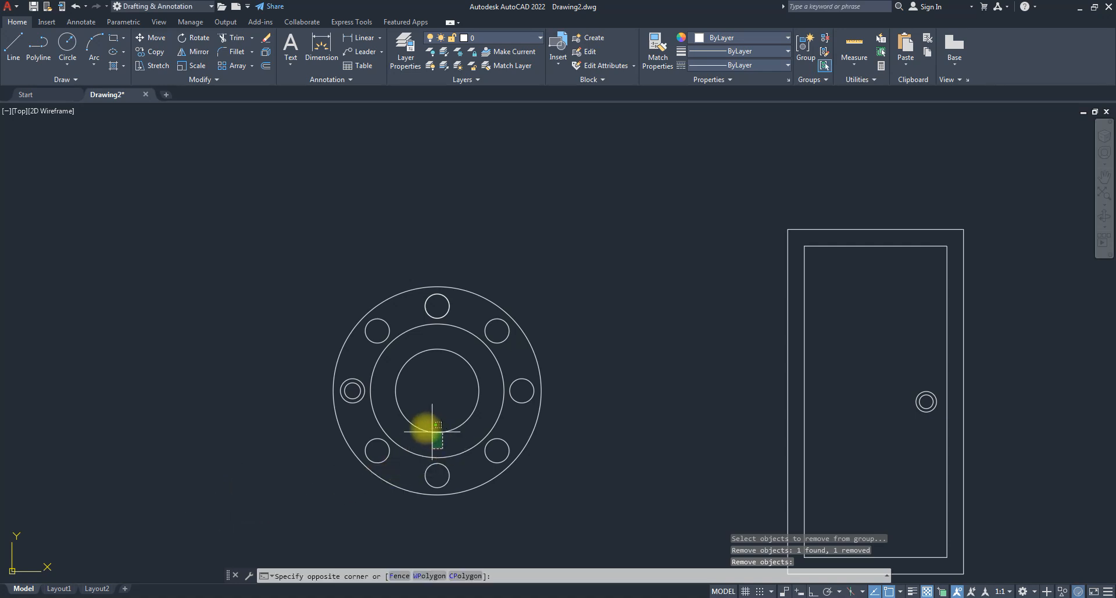
click(437, 390)
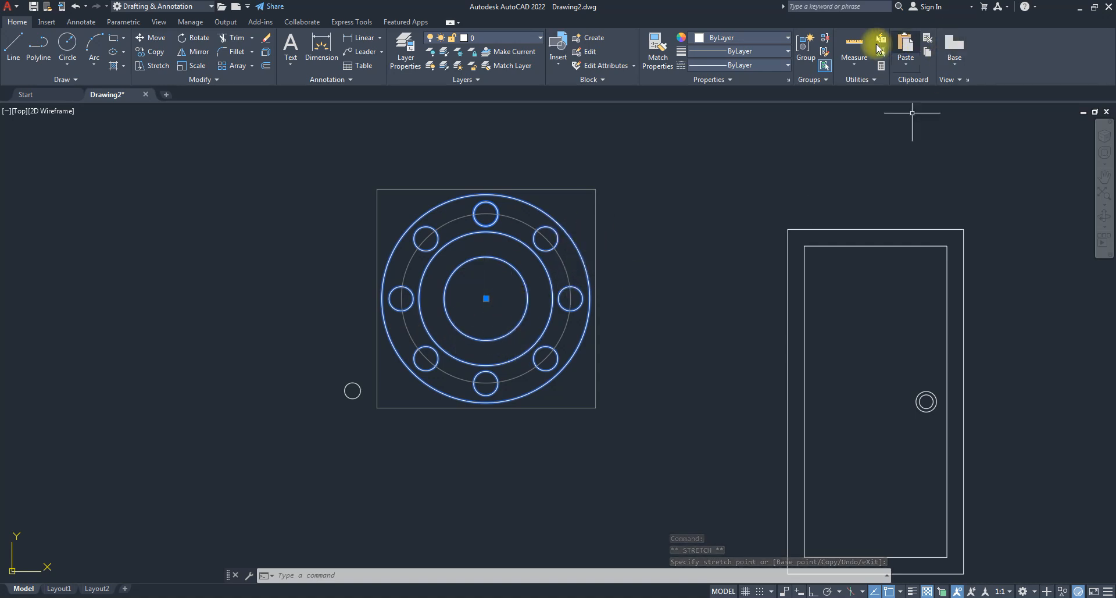
- Rename the flange group to circle with Group Edit
click(824, 50)
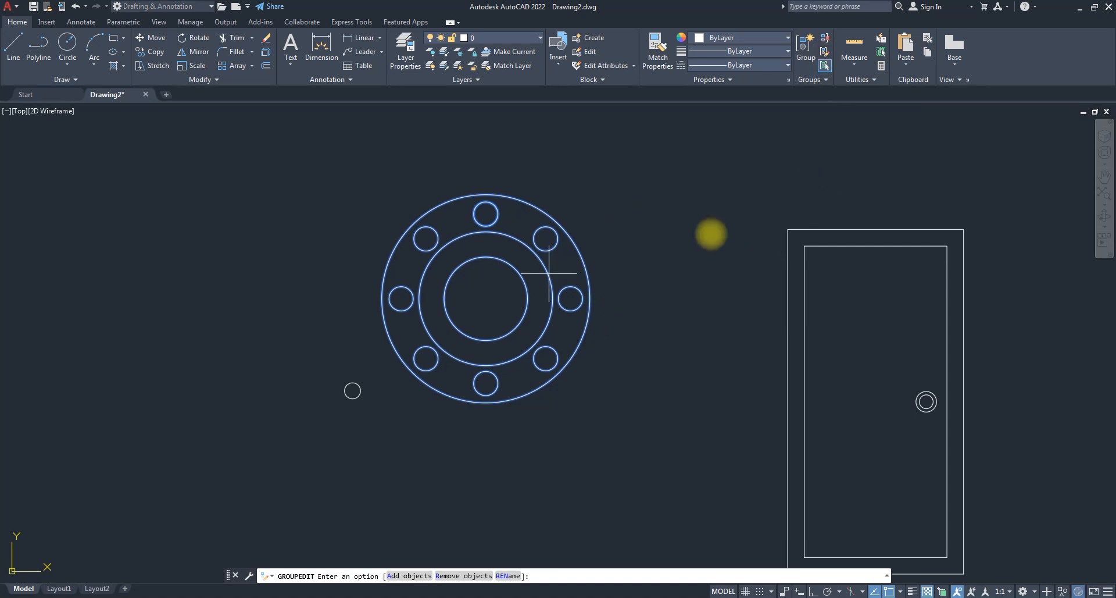
click(508, 576)
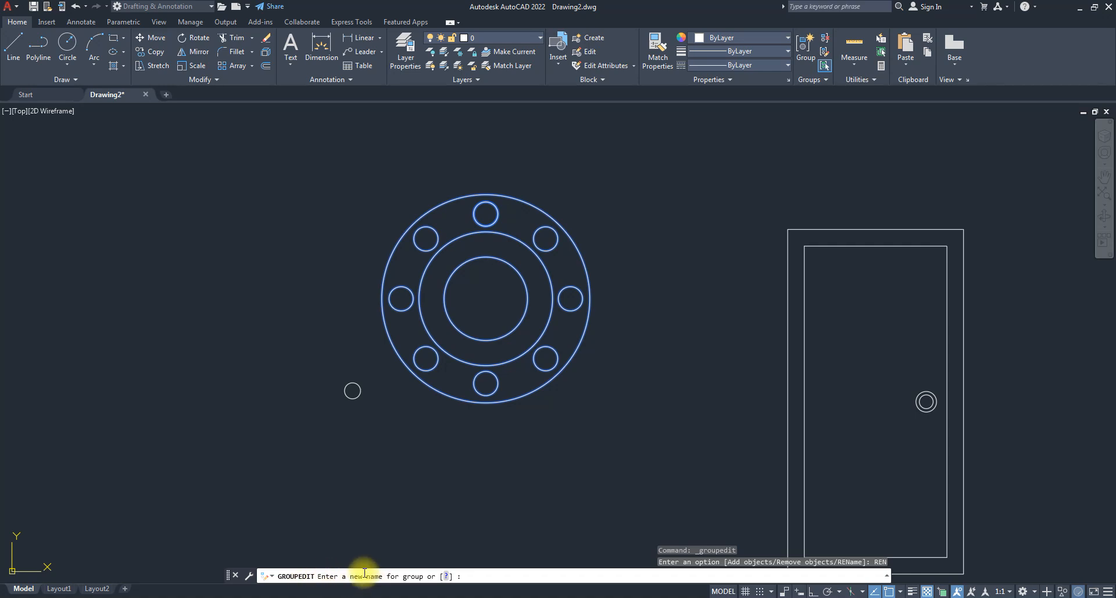
text(Bunch)
key(BackSpace)
key(BackSpace)
key(BackSpace)
key(BackSpace)
key(BackSpace)
text(CircleBunch)
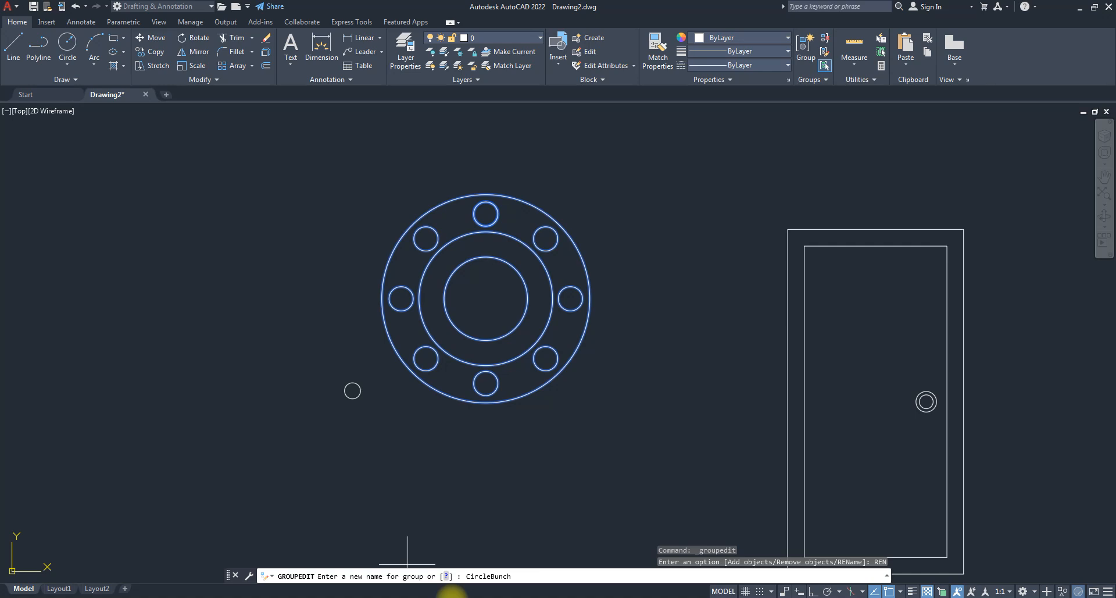
key(BackSpace)
key(BackSpace)
key(BackSpace)
key(BackSpace)
key(BackSpace)
key(BackSpace)
key(BackSpace)
key(BackSpace)
key(BackSpace)
key(BackSpace)
text(circlebunch)
key(BackSpace)
key(BackSpace)
key(BackSpace)
key(BackSpace)
key(space)
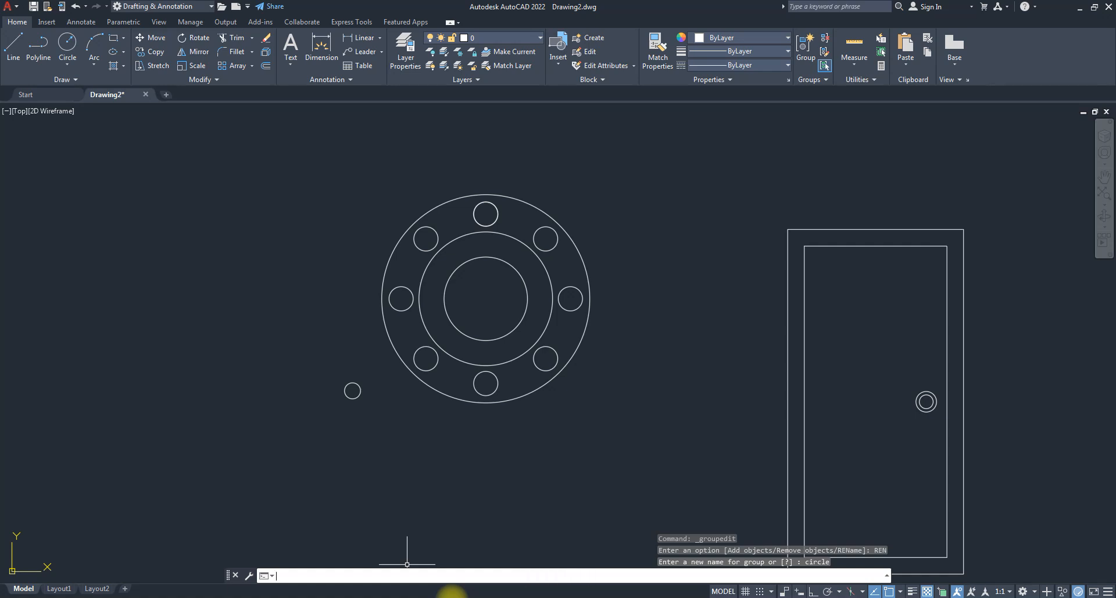
- Select the renamed flange group to check that it is picked as one object, and clear the selection
click(504, 358)
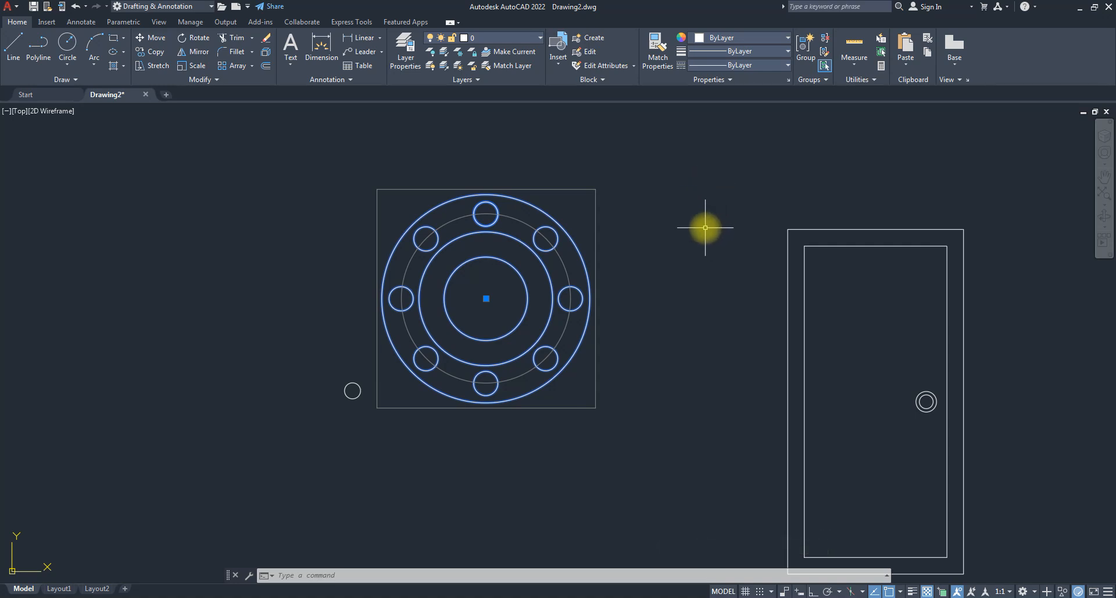
key(Escape)
key(Escape)
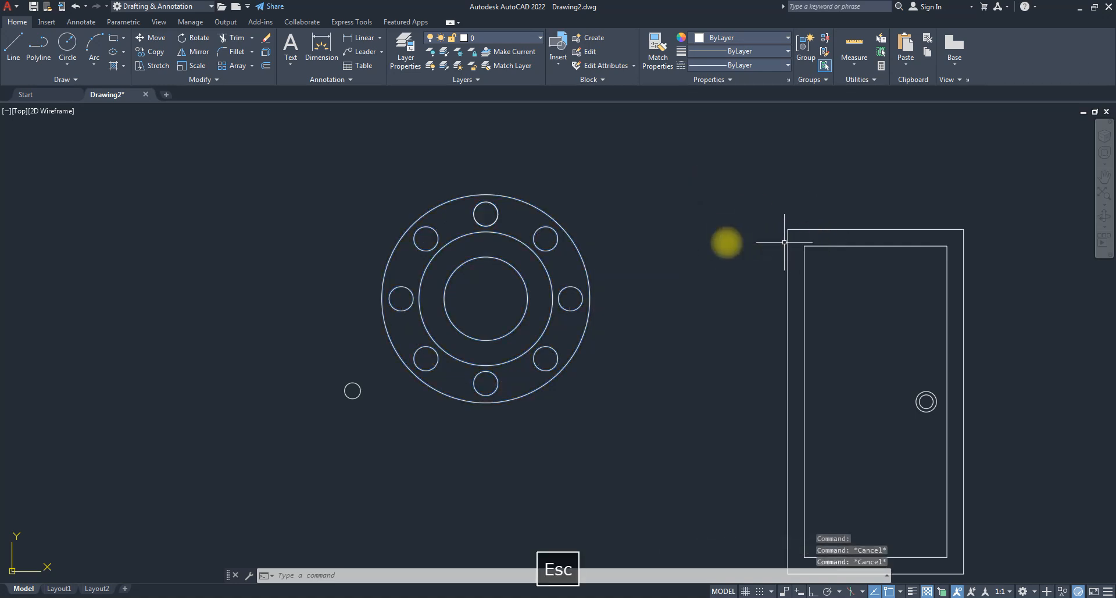
scroll(727, 243, down, 4)
scroll(767, 292, up, 3)
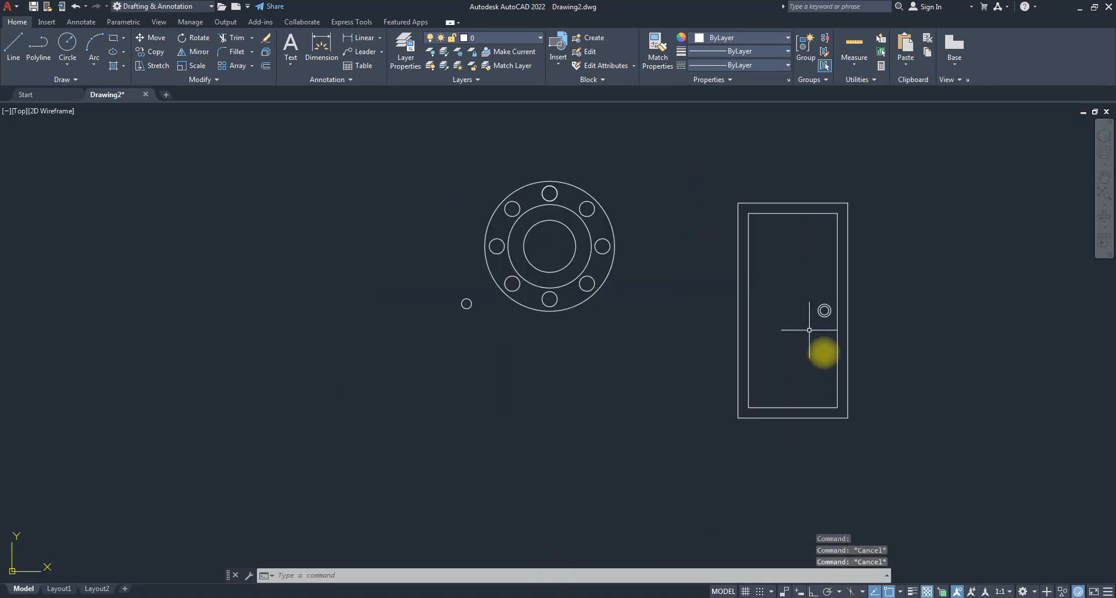
click(872, 421)
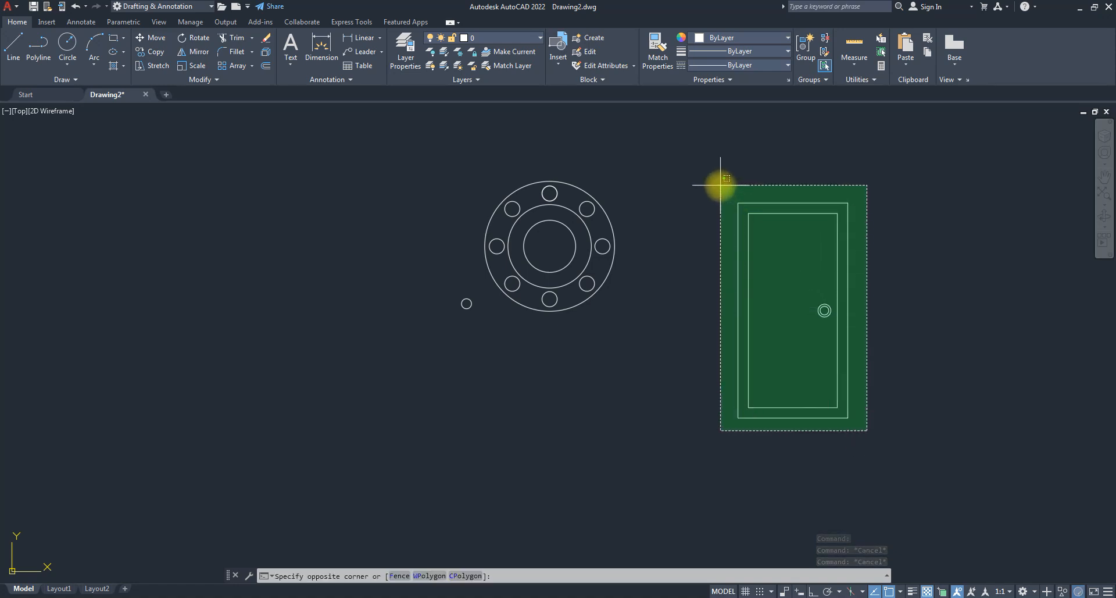
key(Escape)
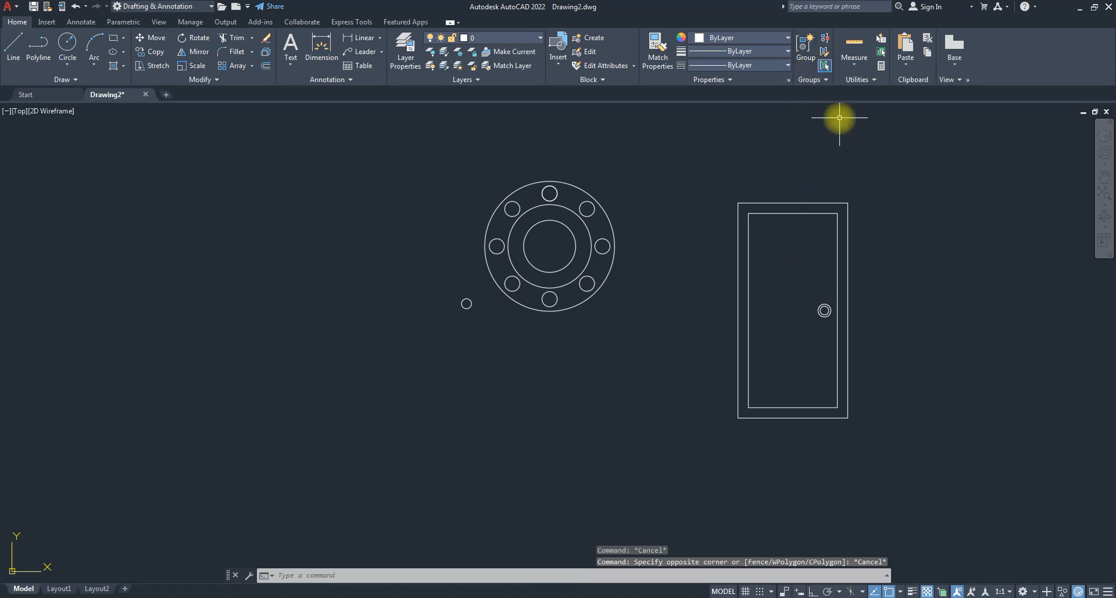
click(821, 80)
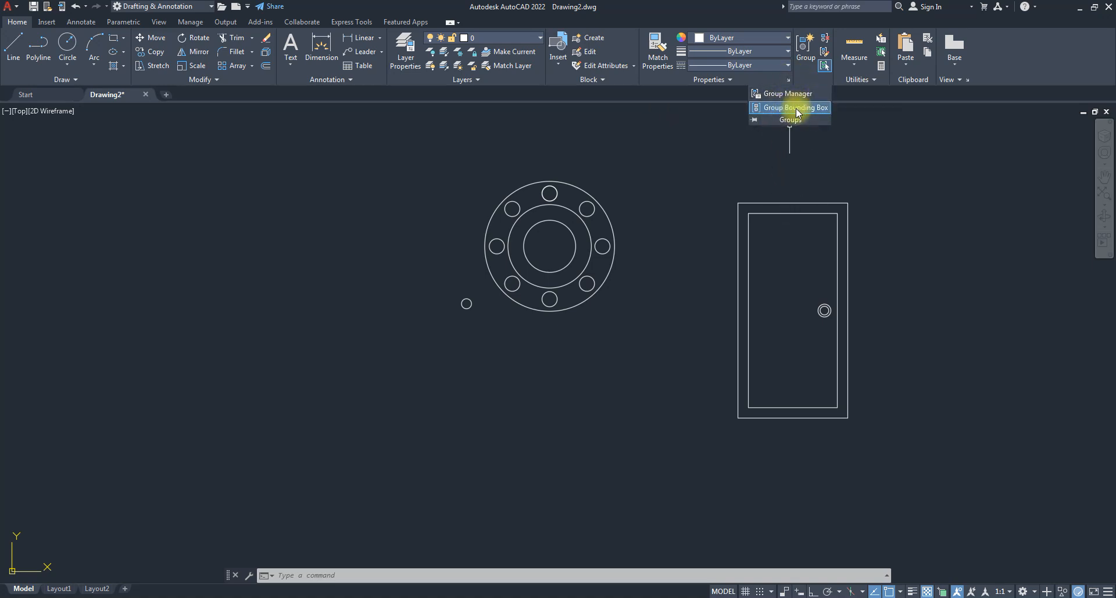
key(Escape)
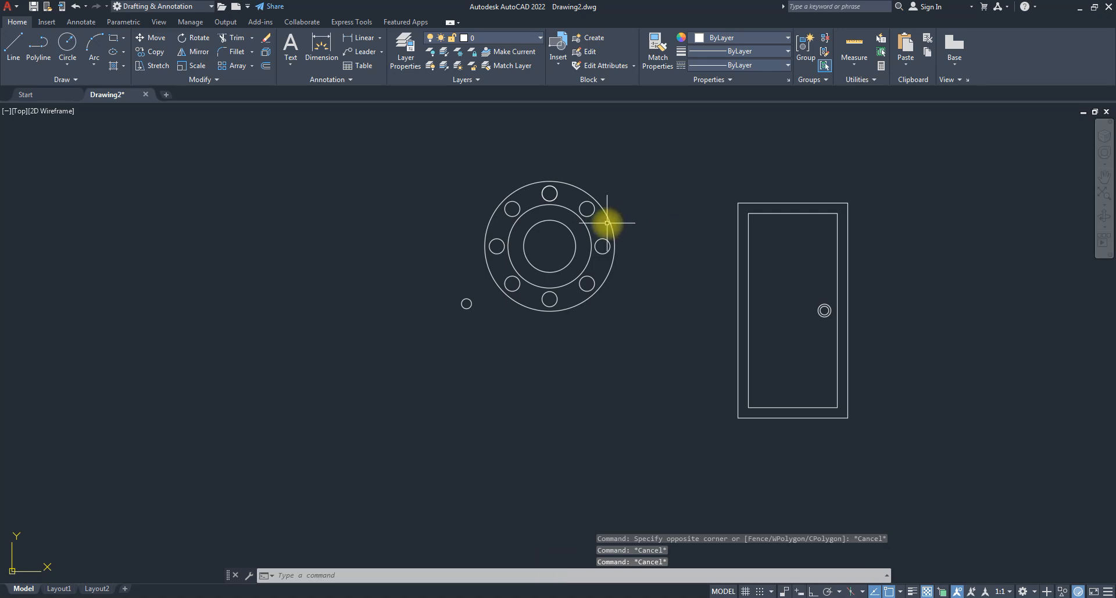
- Turn off the Group Bounding Box display with the flange group selected, and clear the selection
click(606, 223)
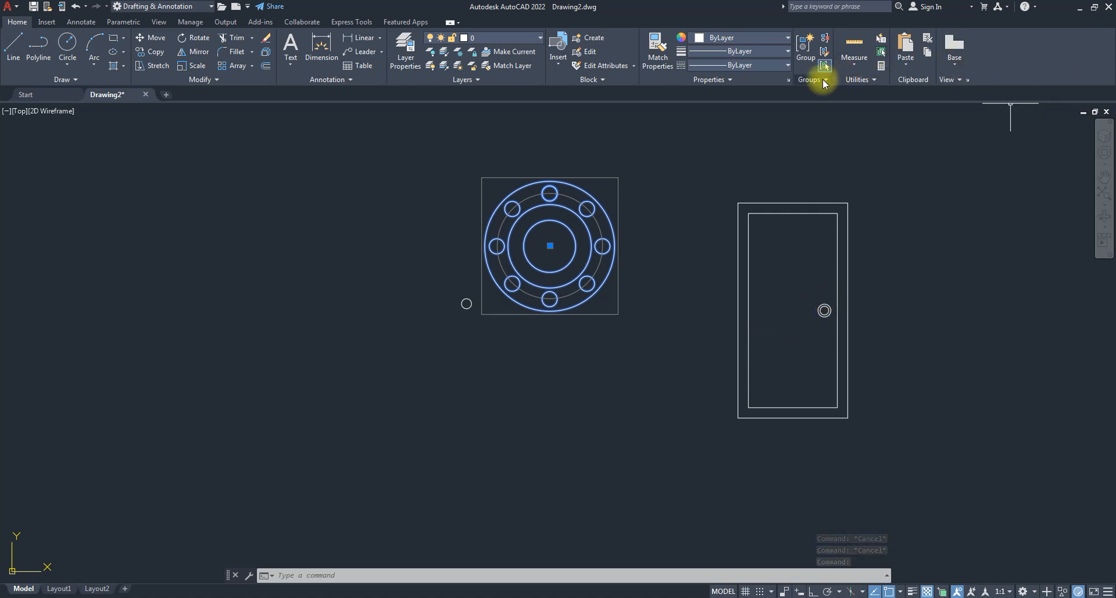
click(824, 81)
click(788, 108)
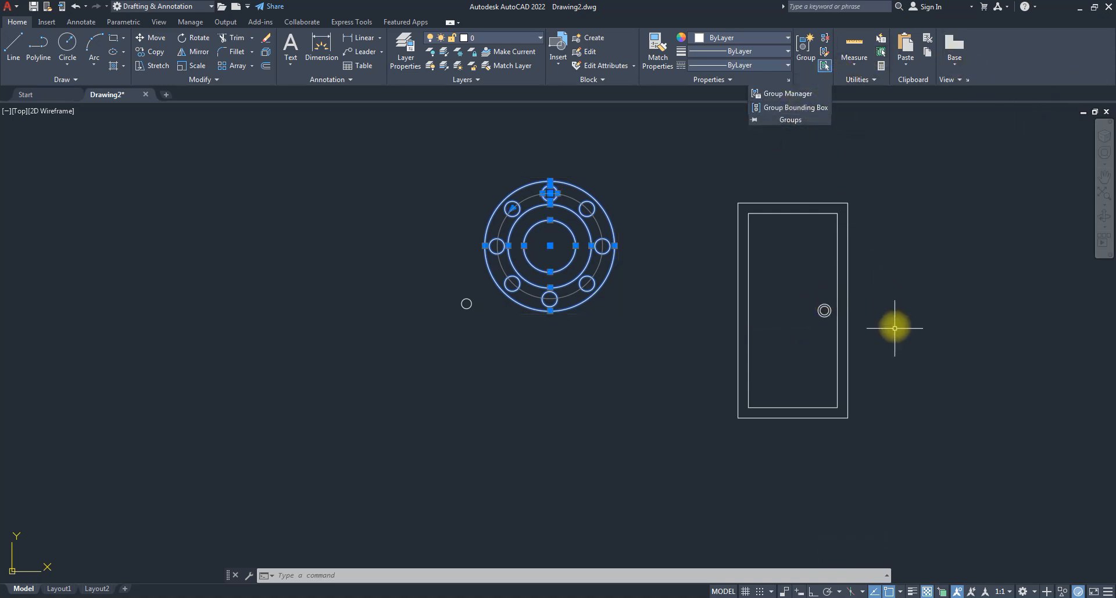
key(Escape)
key(Escape)
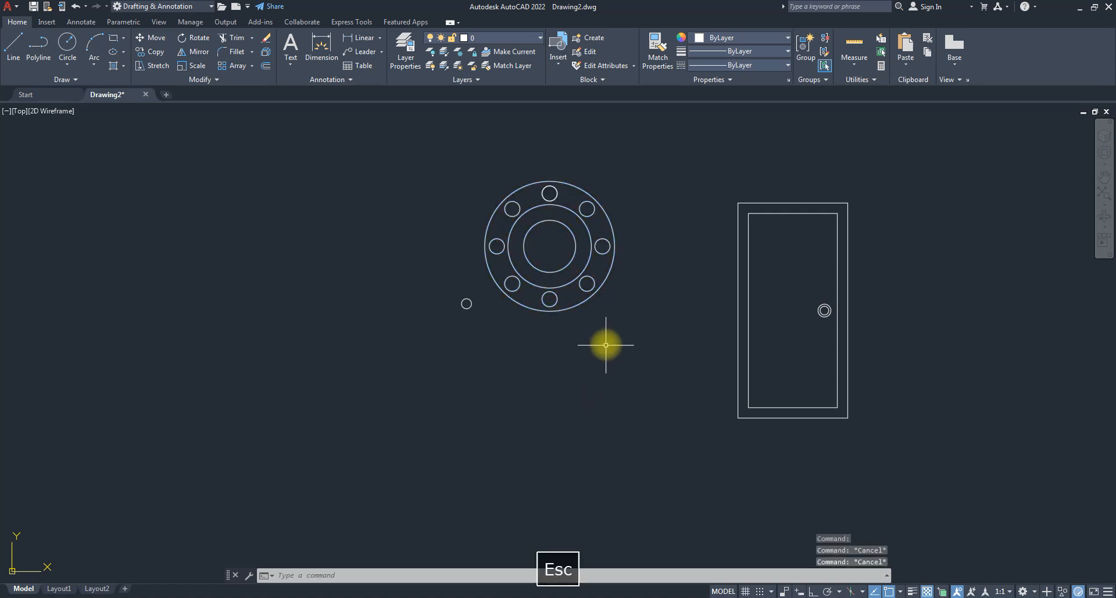
- Select the flange group, turn the Group Bounding Box display back on, and clear the selection
click(584, 305)
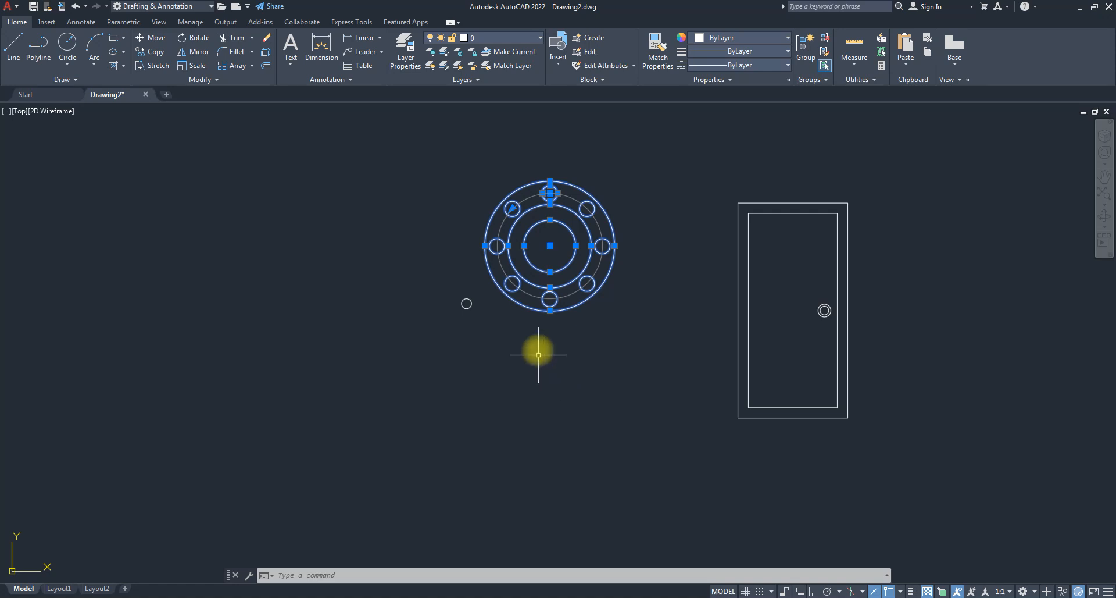
scroll(539, 198, up, 2)
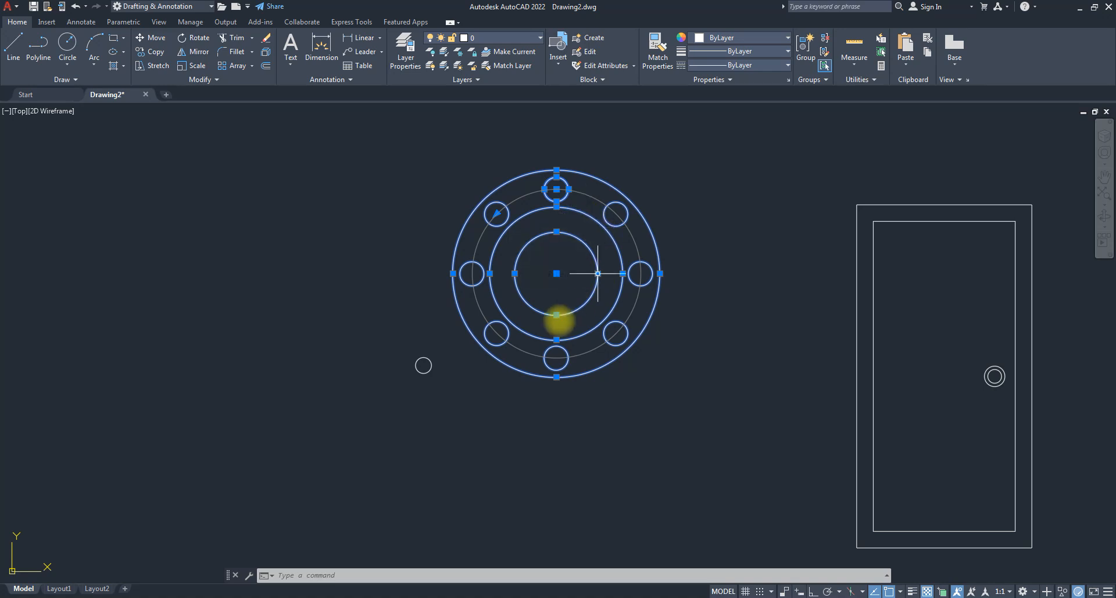
click(810, 82)
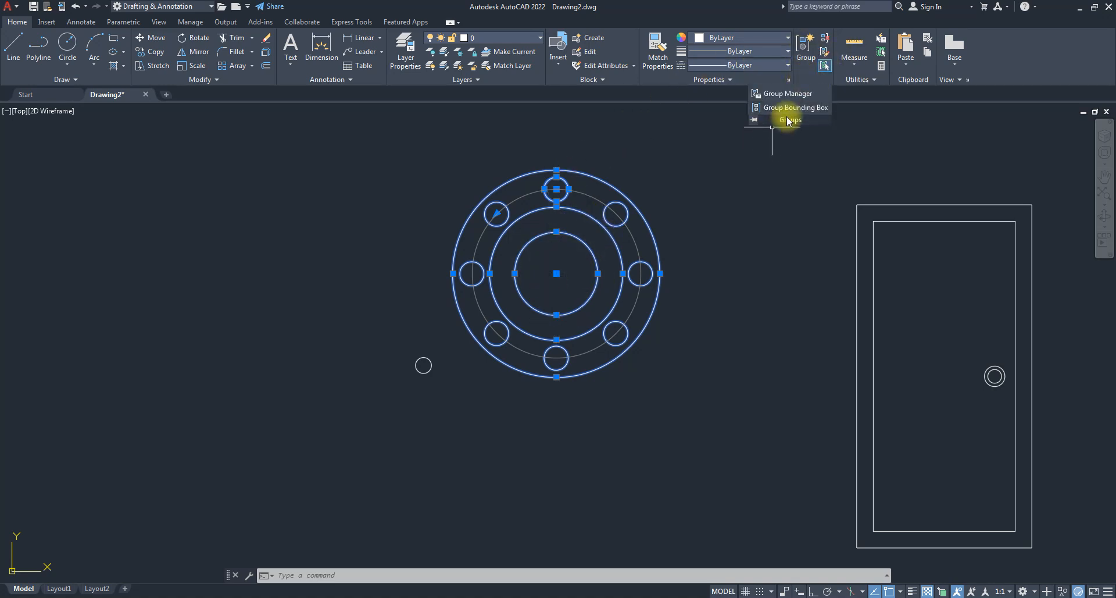
click(792, 107)
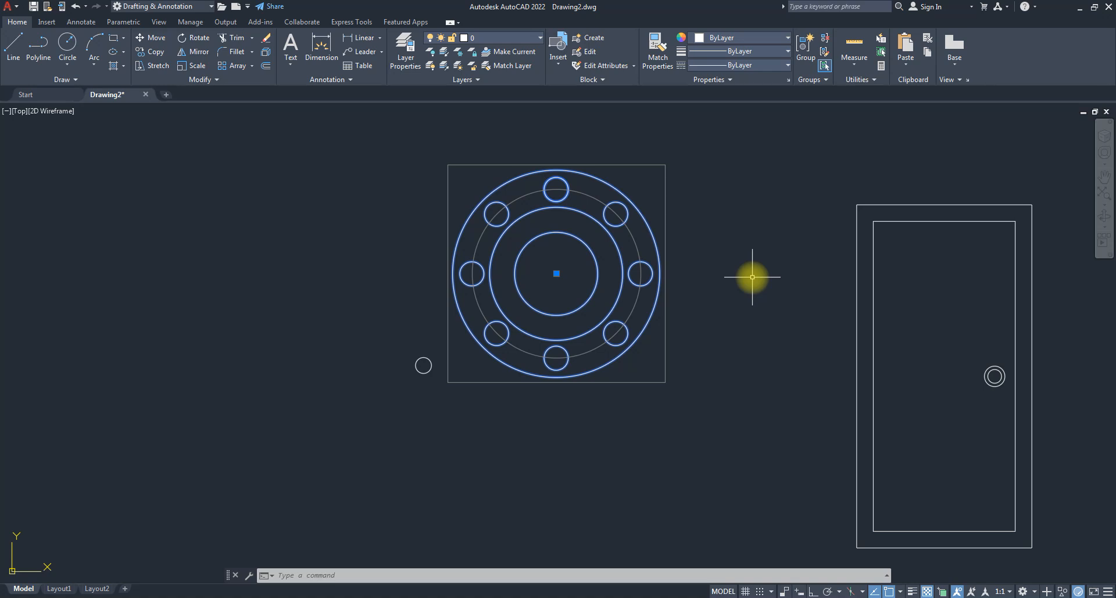
key(Escape)
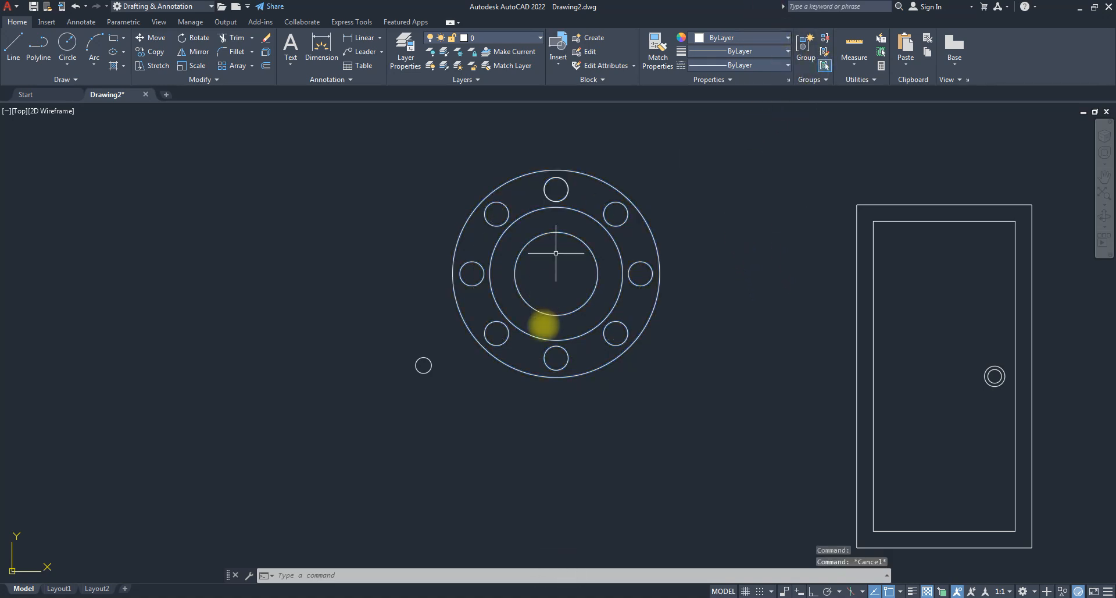
- Create a selectable group named Door in Group Manager from the door's two rectangles and the two knob circles
click(819, 82)
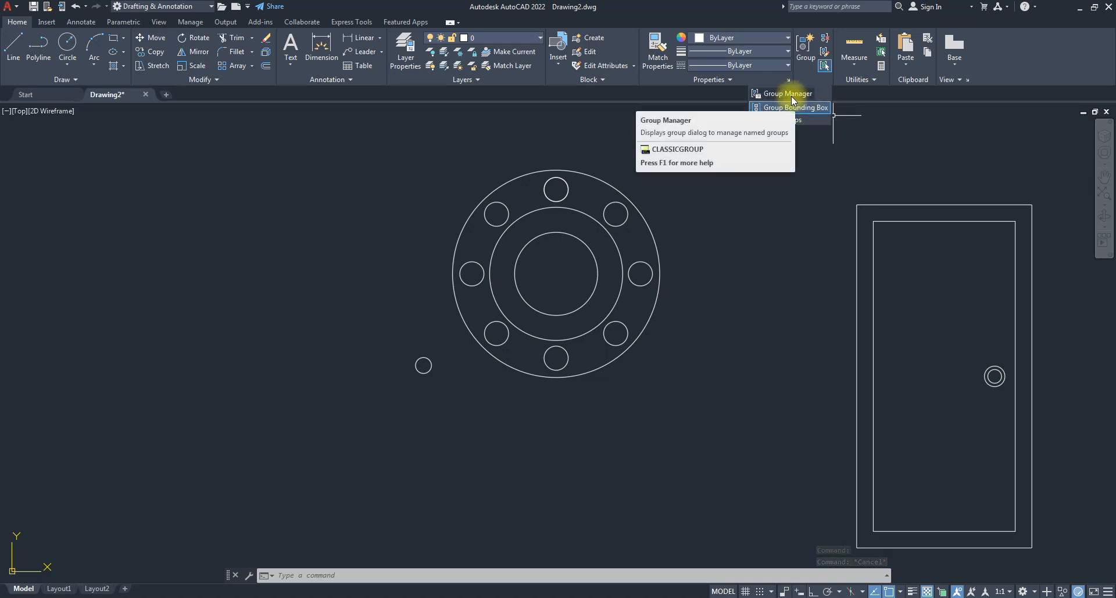
drag(581, 142, 164, 144)
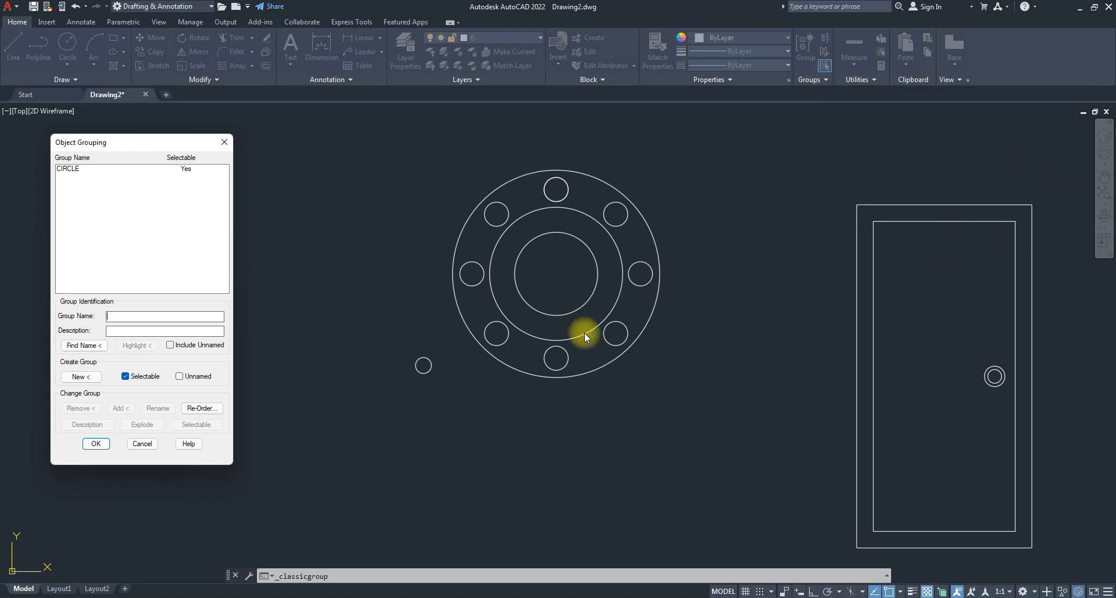
drag(109, 142, 143, 142)
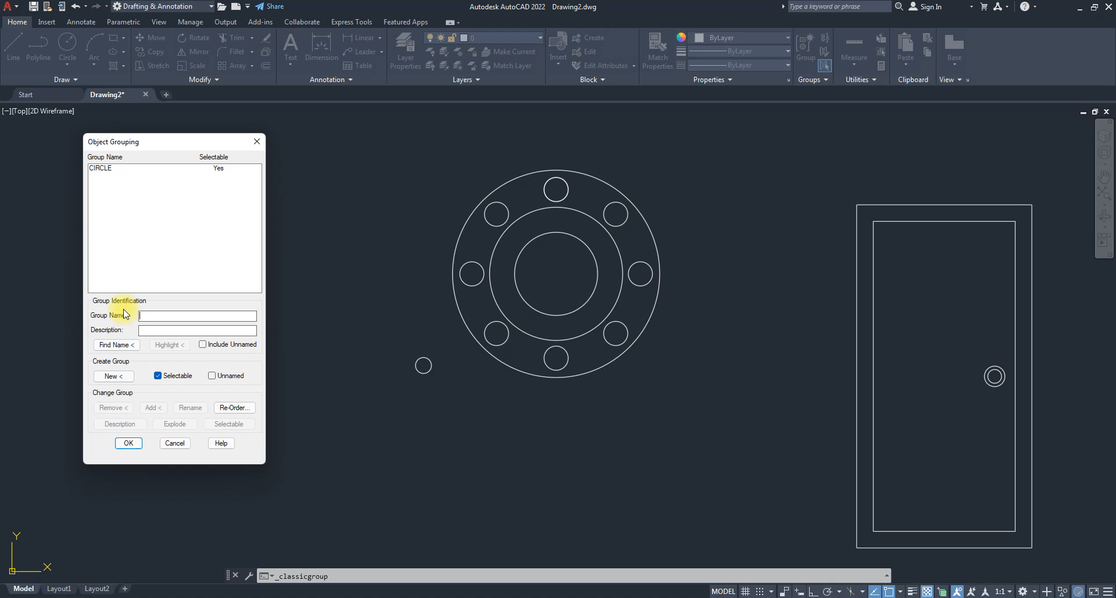
click(114, 382)
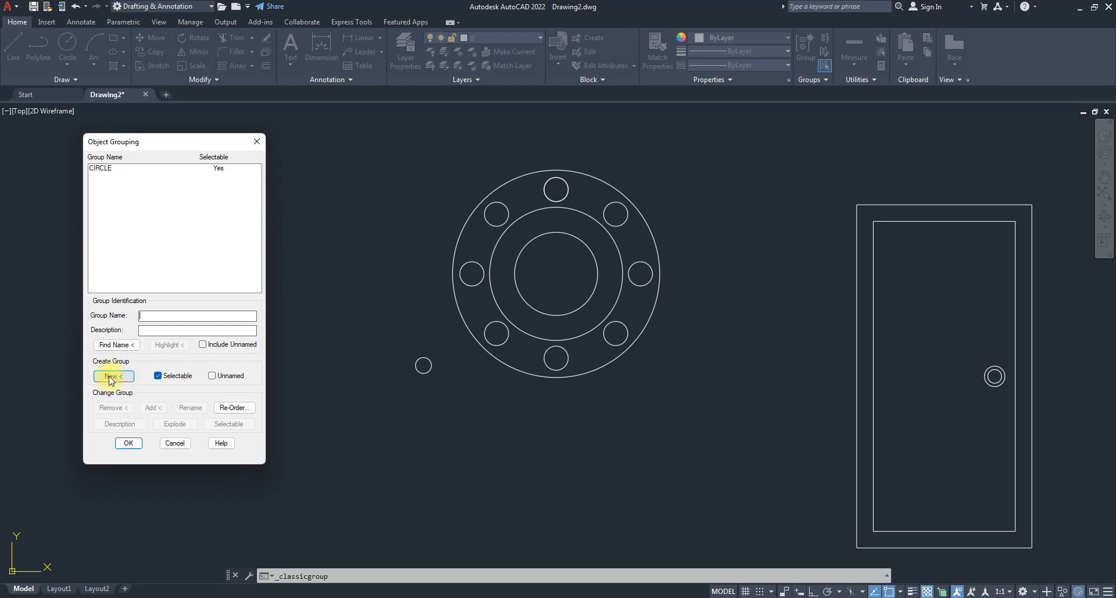
click(111, 377)
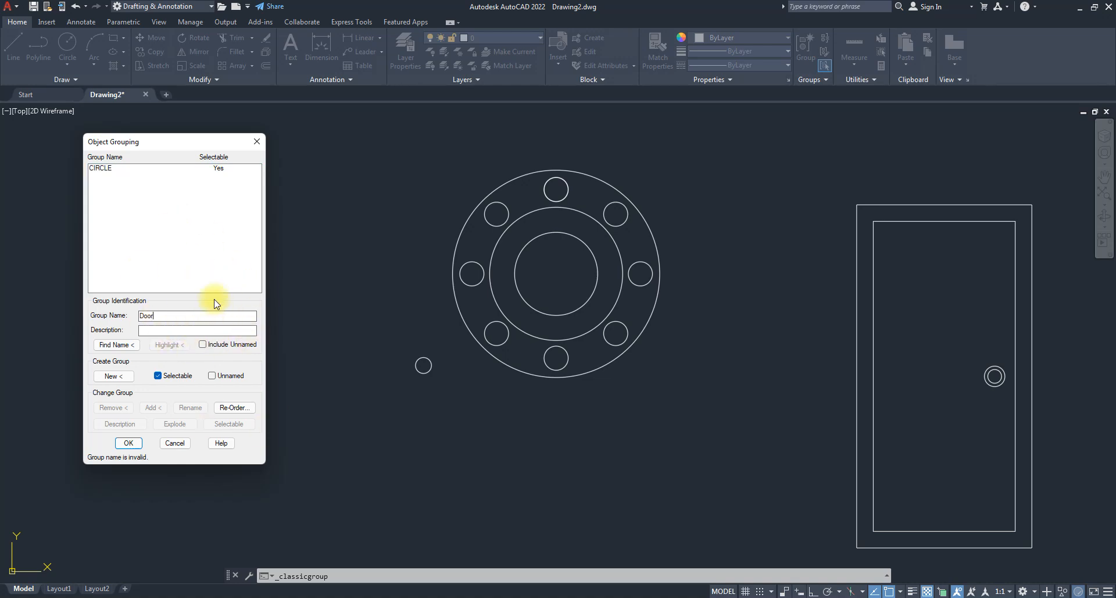
click(123, 381)
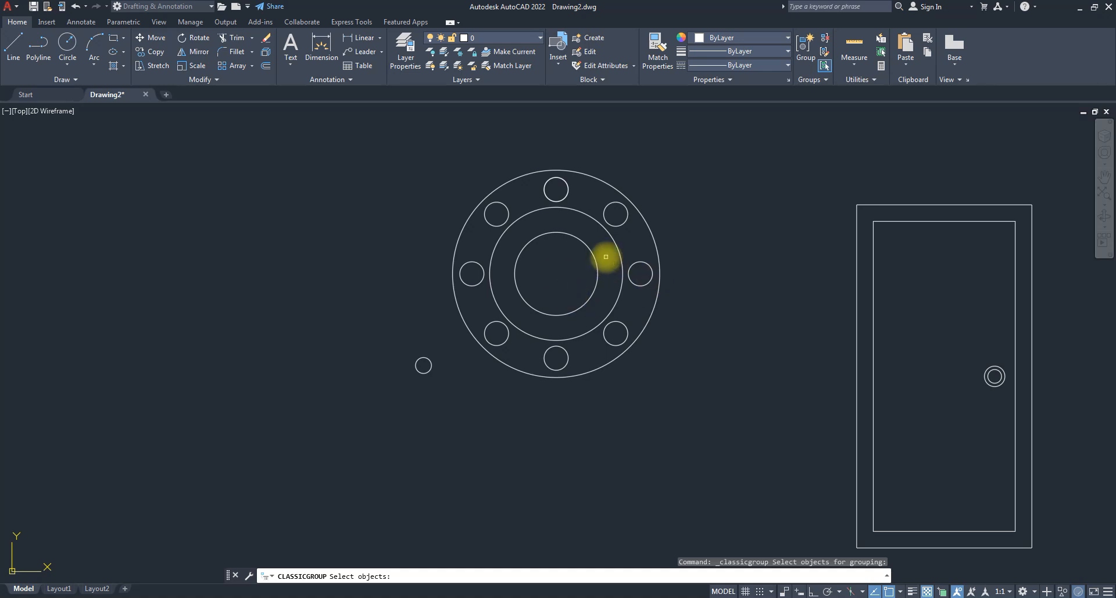
scroll(590, 271, down, 2)
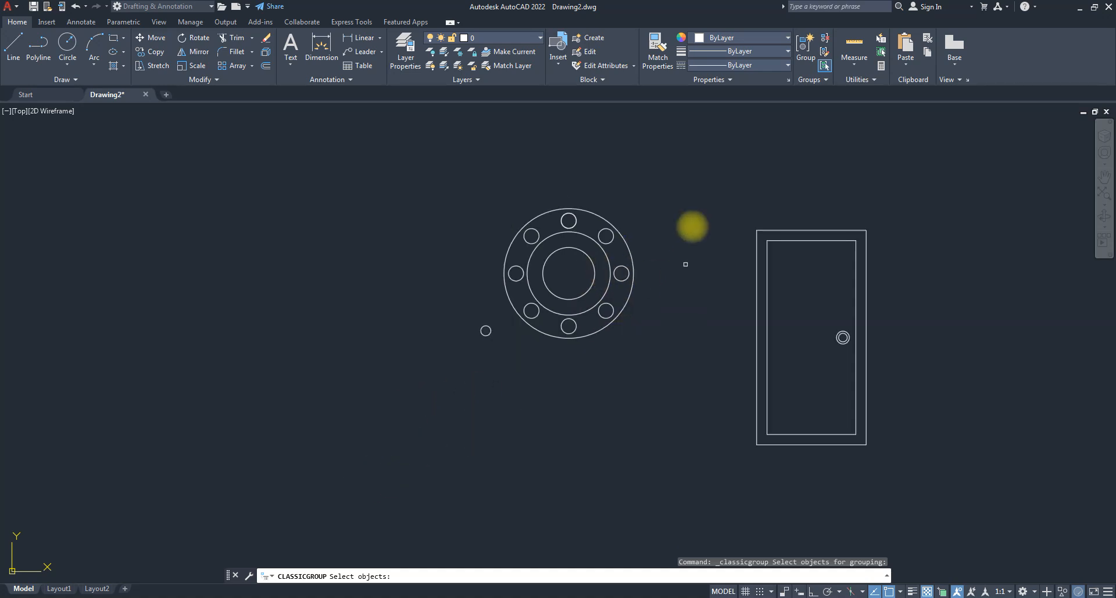
click(748, 210)
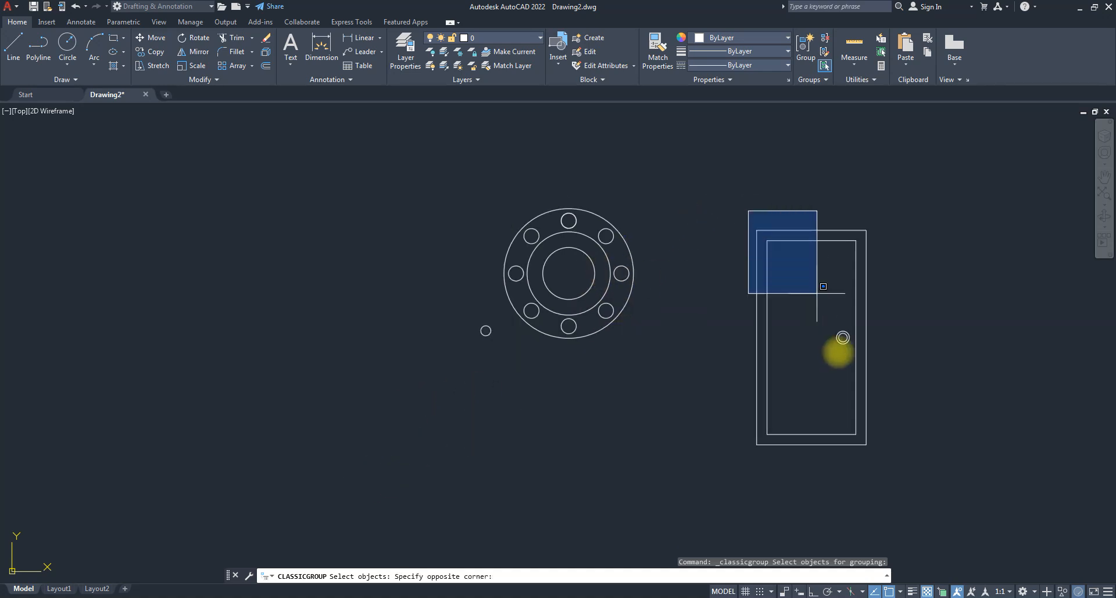
click(904, 475)
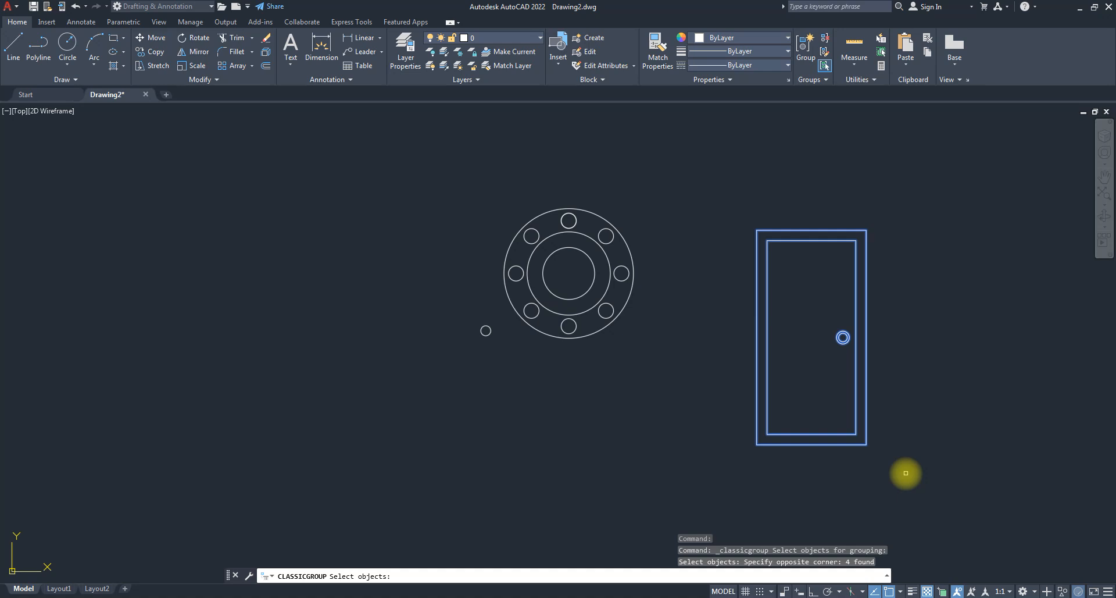
key(Return)
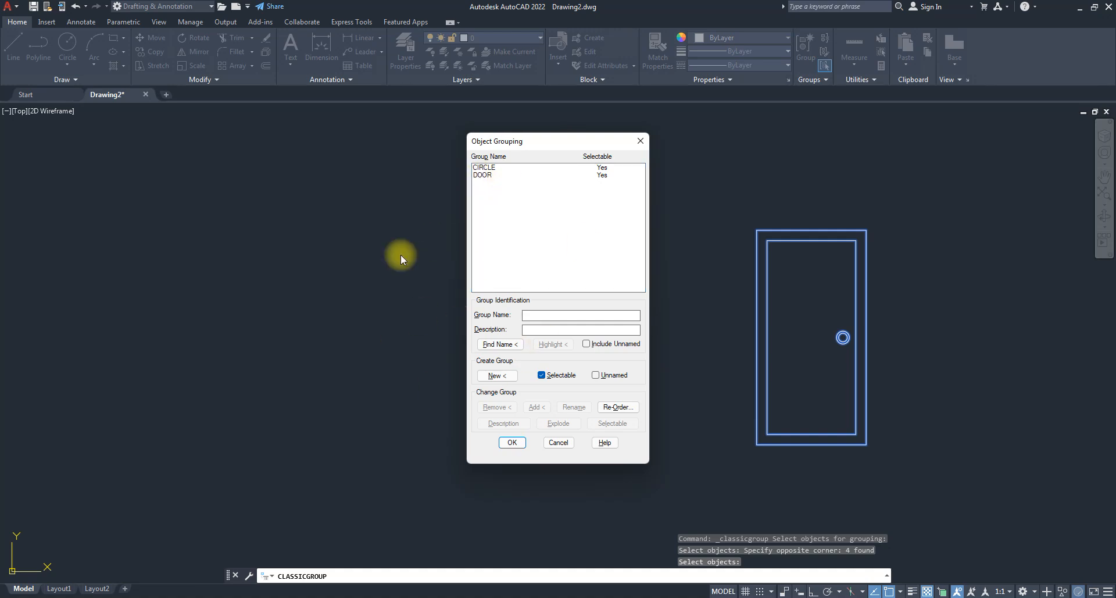
- Remove the two knob circles from the DOOR group in Group Manager
drag(562, 141, 458, 124)
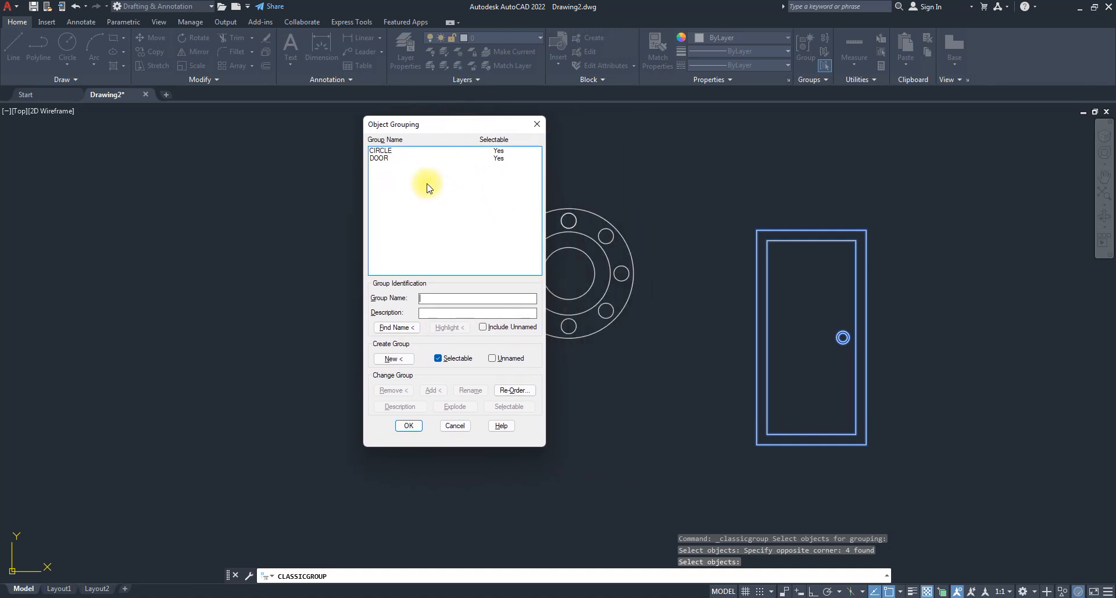
click(381, 150)
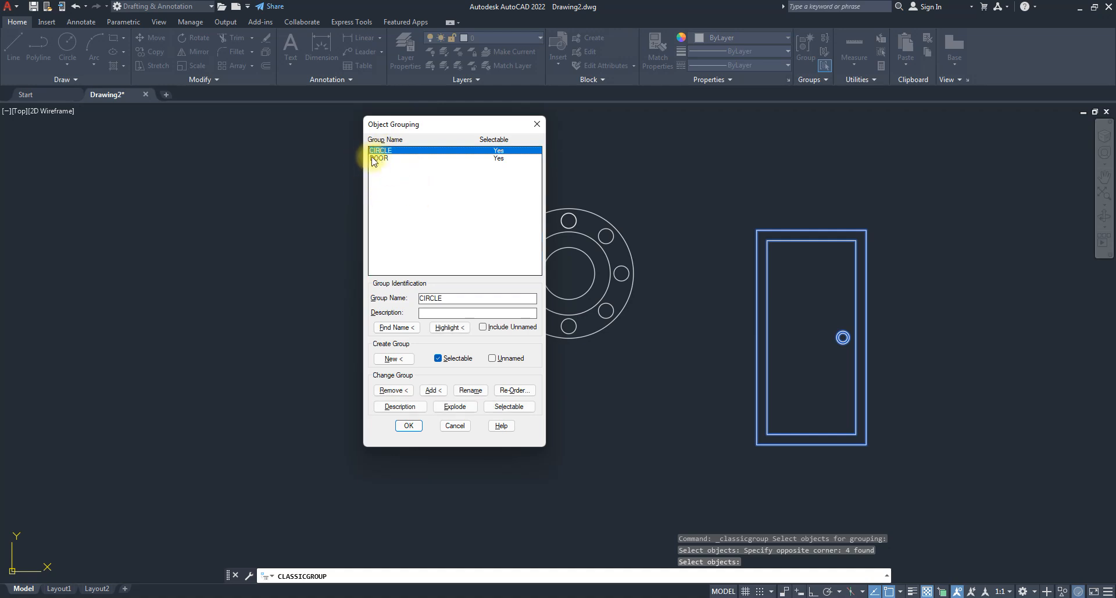
click(438, 216)
click(385, 157)
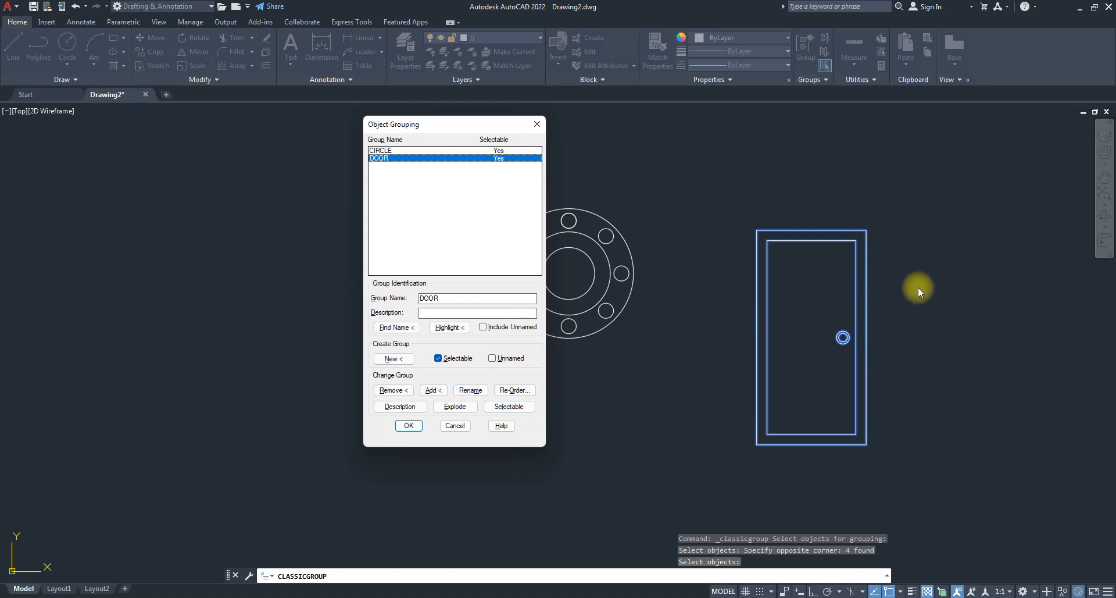
click(843, 348)
click(384, 160)
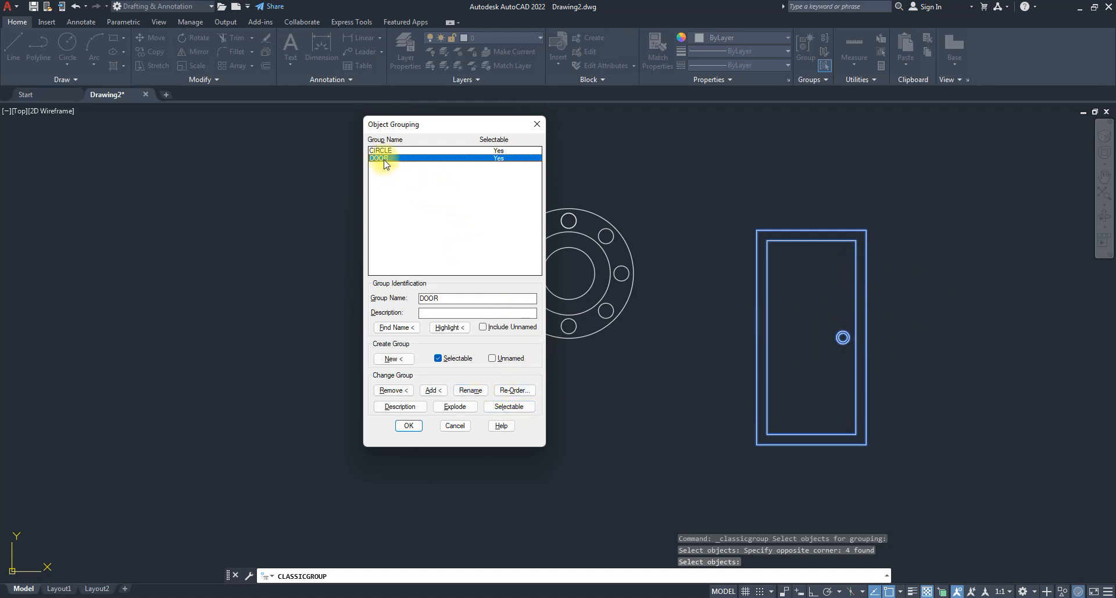
click(391, 391)
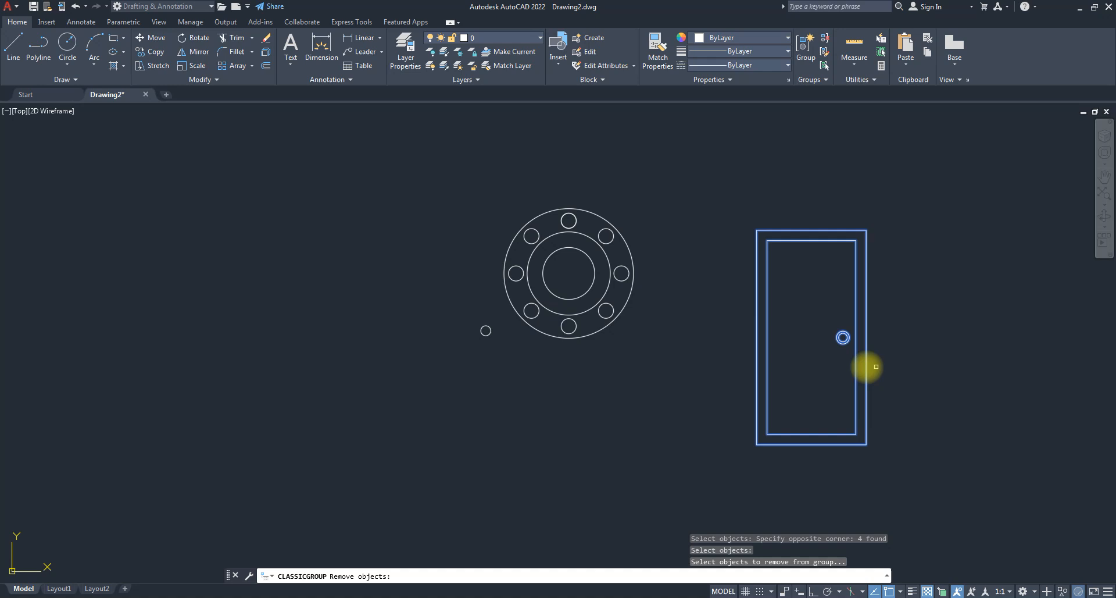
scroll(851, 355, up, 4)
click(849, 349)
click(803, 297)
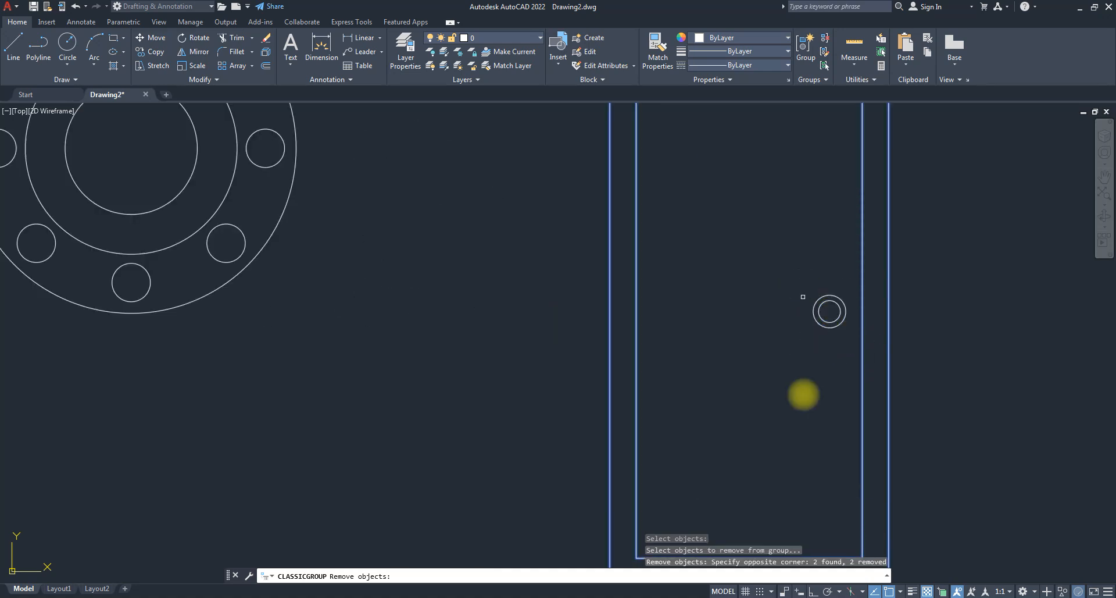
scroll(794, 350, down, 4)
key(Return)
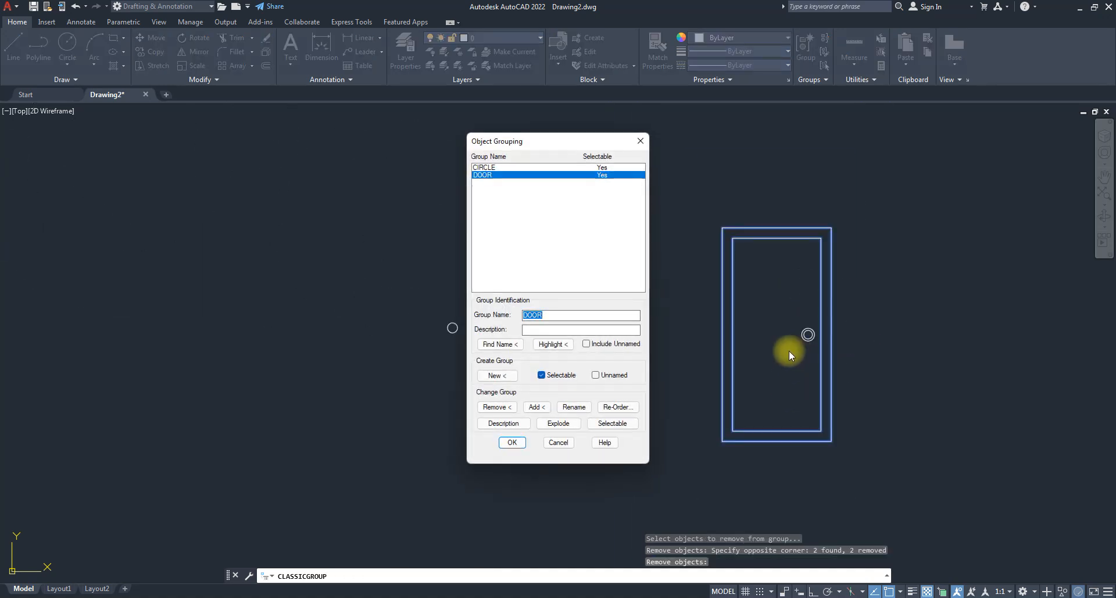
- Add the two knob circles back to the DOOR group in Group Manager
drag(539, 144, 379, 140)
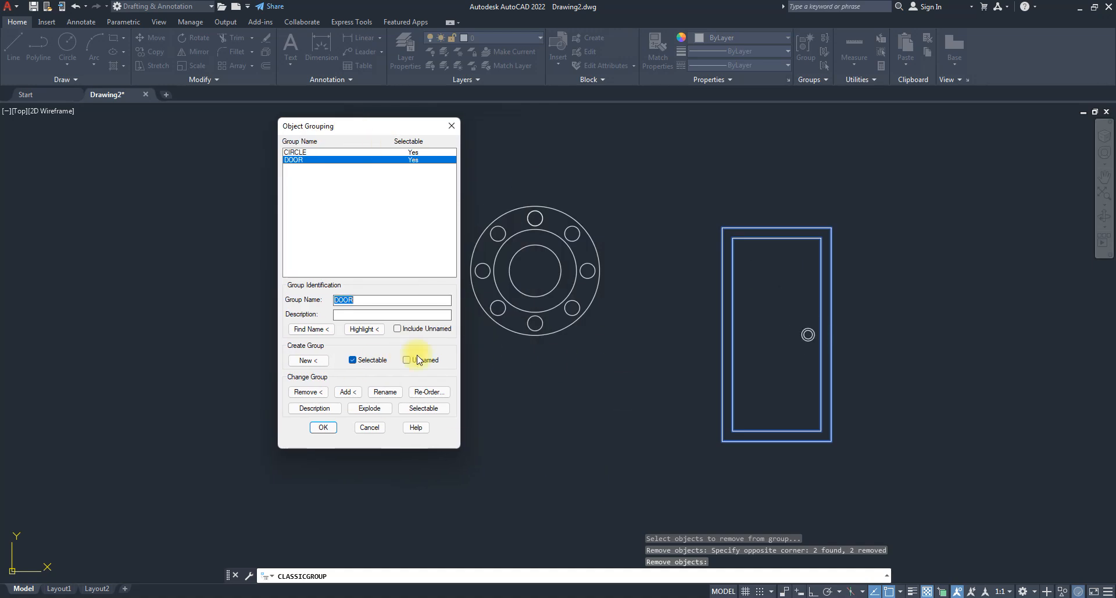
click(295, 152)
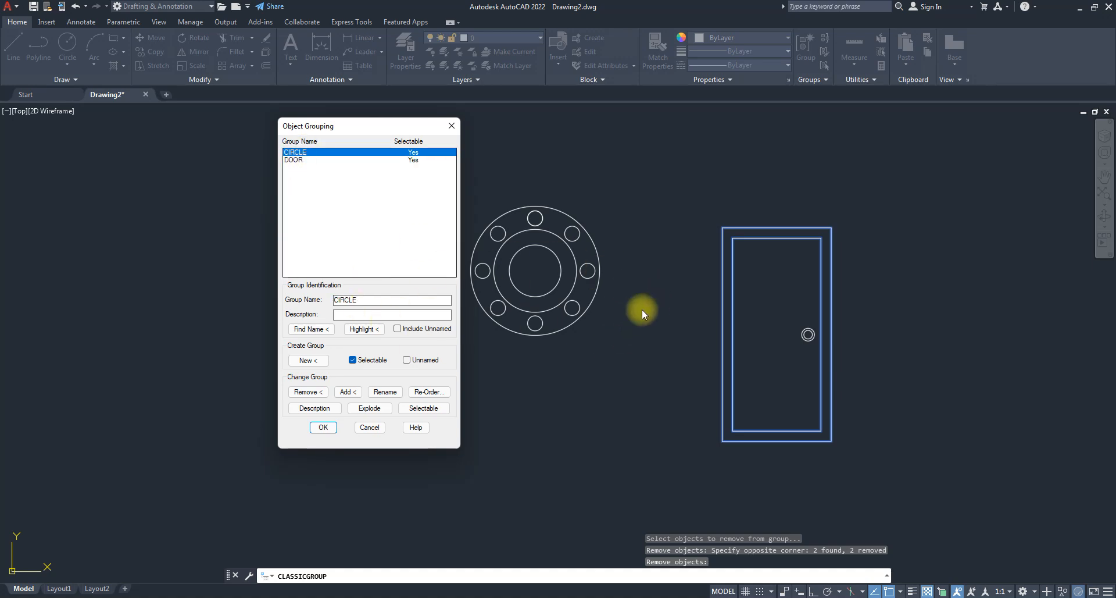
click(294, 159)
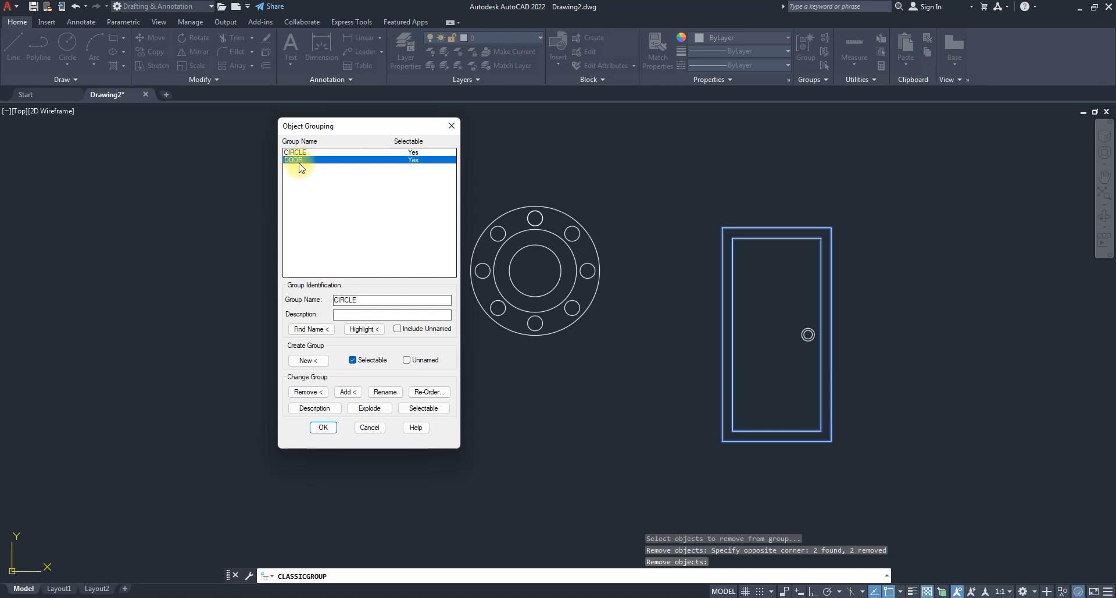
click(348, 392)
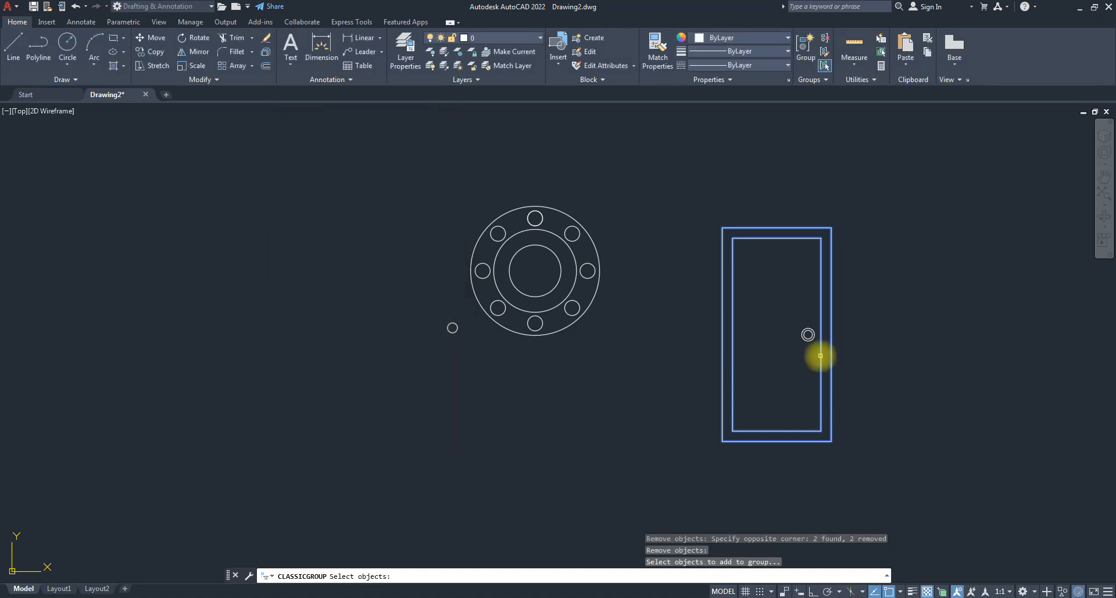
drag(819, 355, 776, 301)
key(Return)
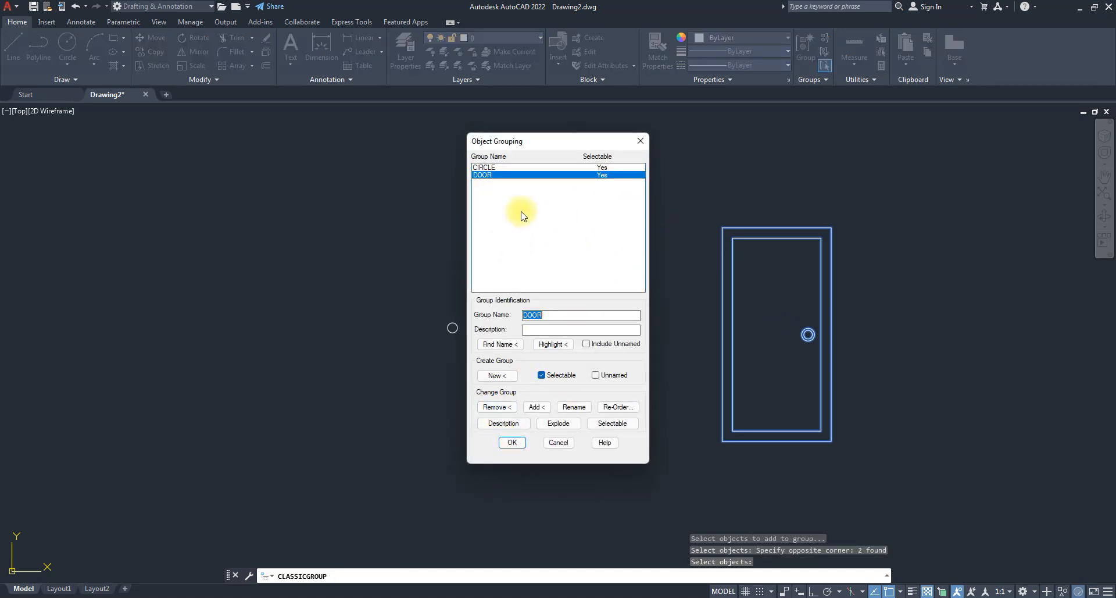
- Remove the ring of bolt-hole circles from the CIRCLE group in Group Manager
click(491, 168)
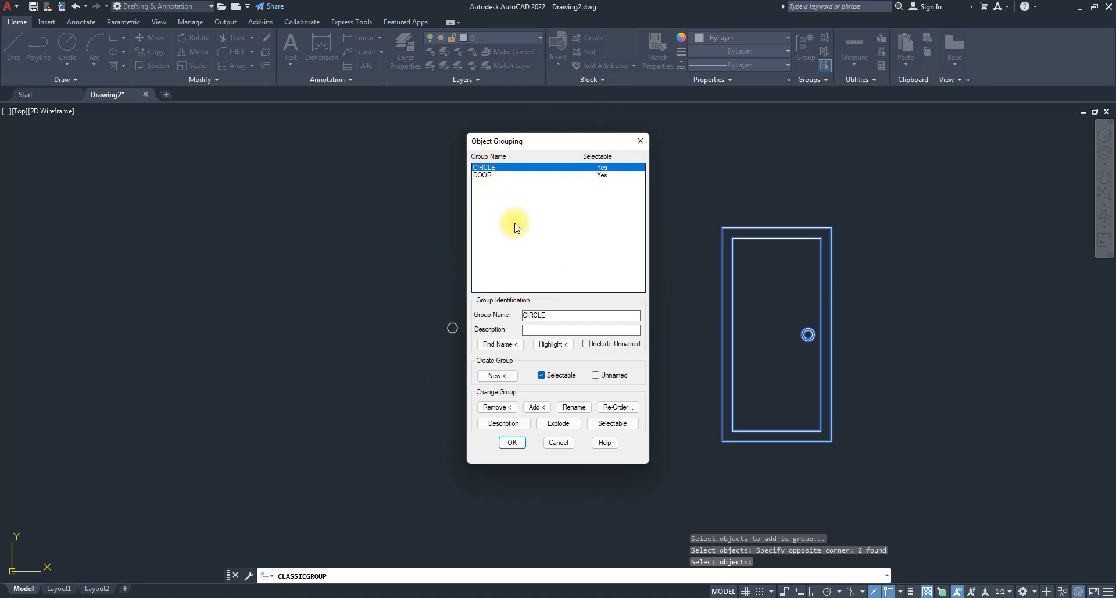
click(497, 406)
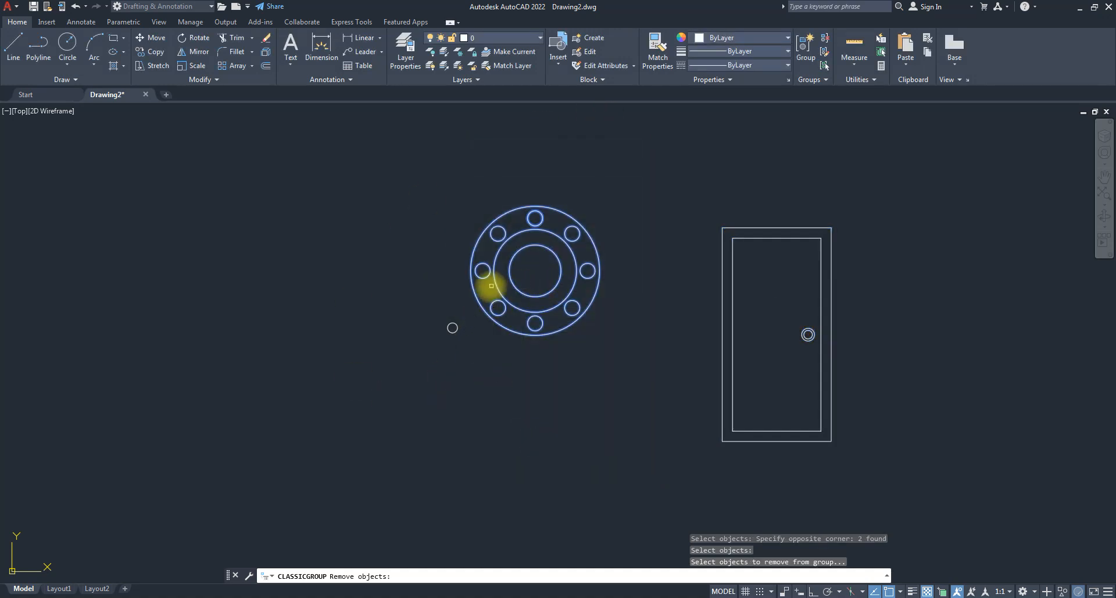
click(491, 285)
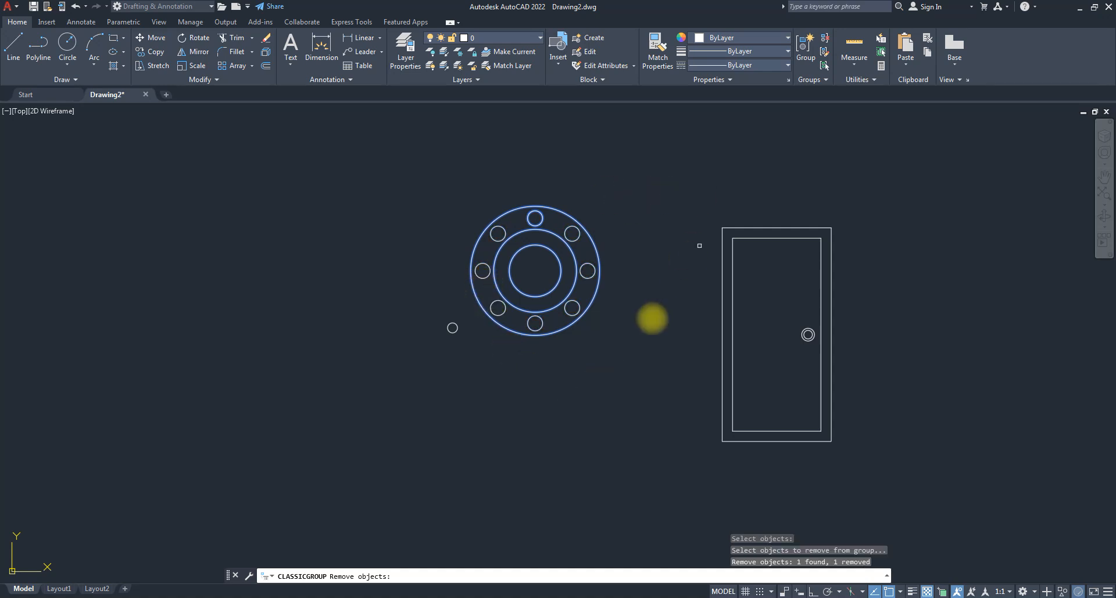
key(Return)
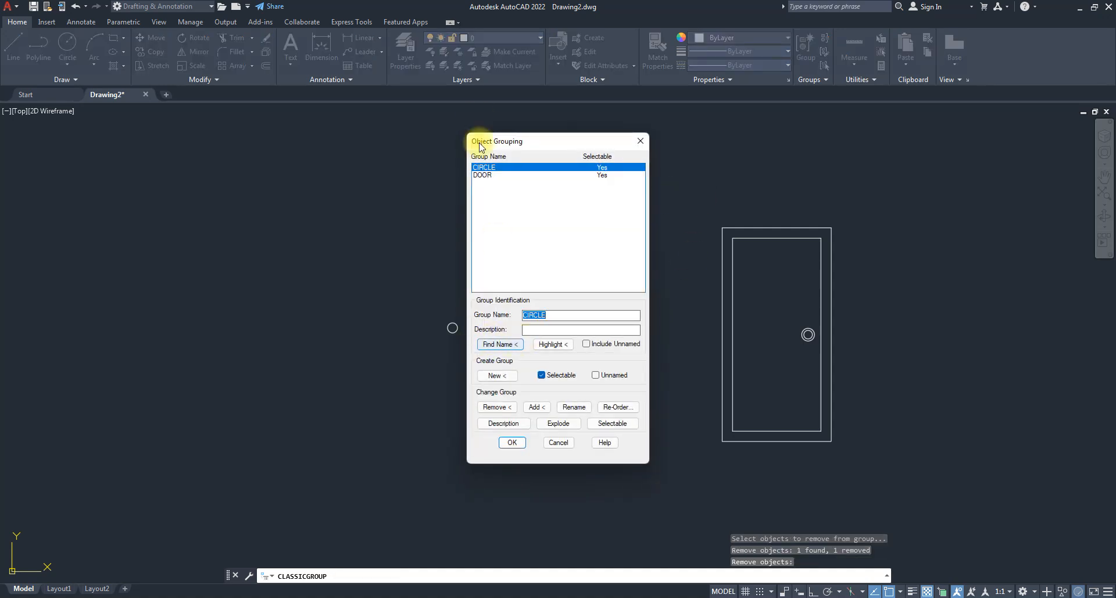
drag(546, 145, 213, 141)
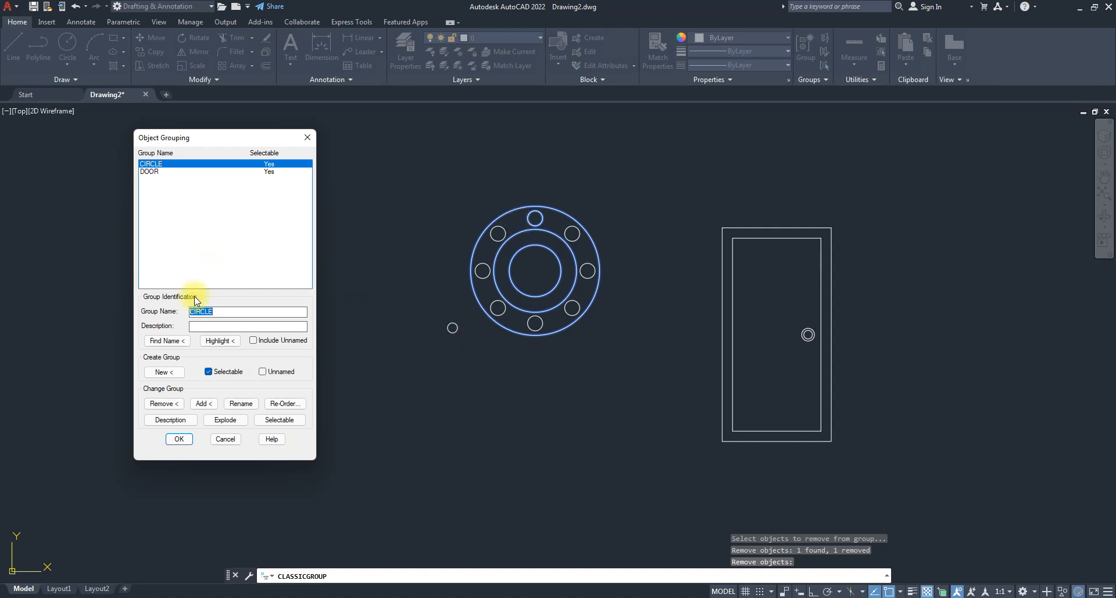
- Add the small loose circle beside the flange to the CIRCLE group
click(203, 407)
click(465, 349)
click(435, 319)
key(Return)
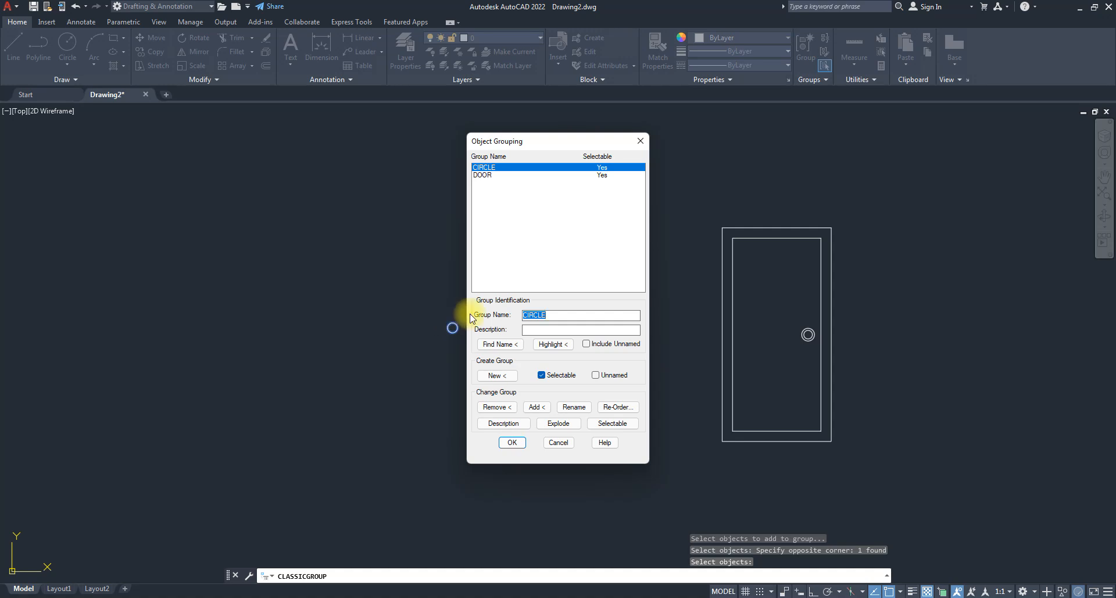
drag(550, 150, 222, 150)
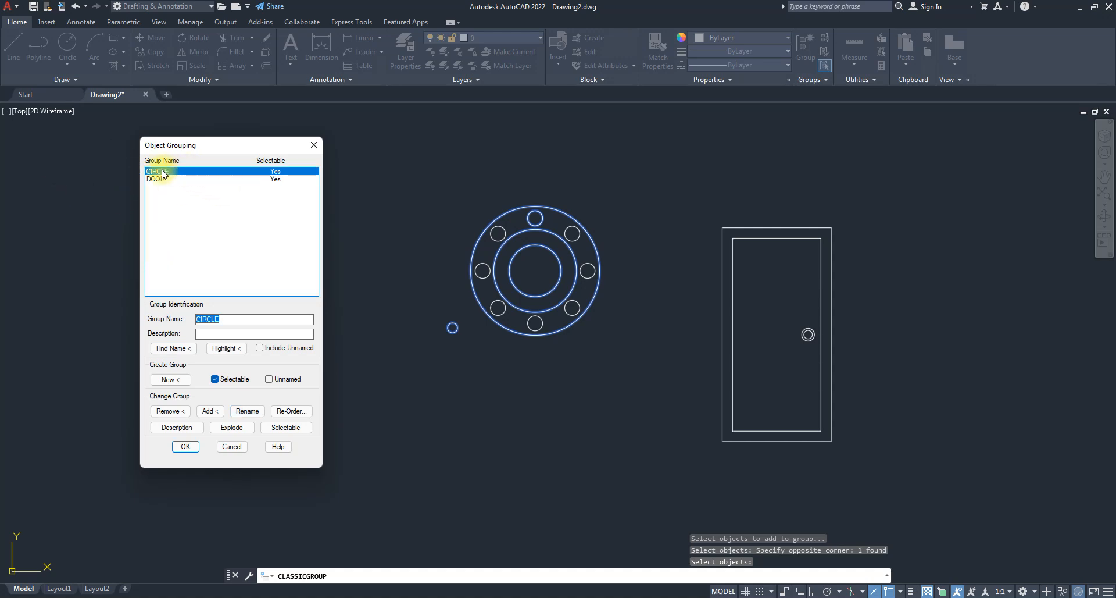
- Rename the CIRCLE group to CIRCLE_bunch in Group Manager
click(248, 411)
click(226, 318)
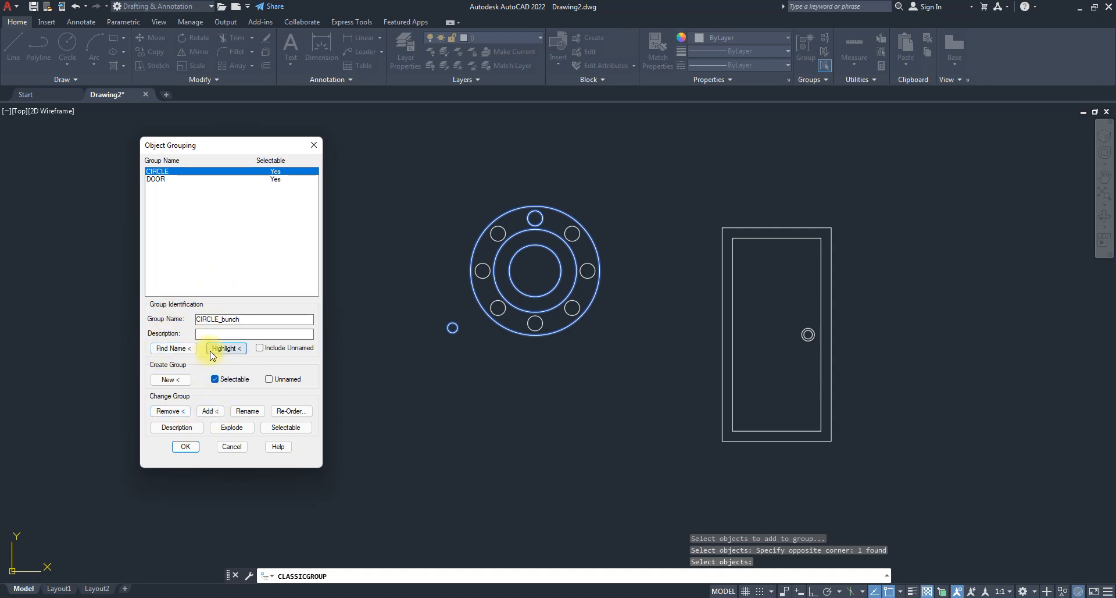
click(244, 411)
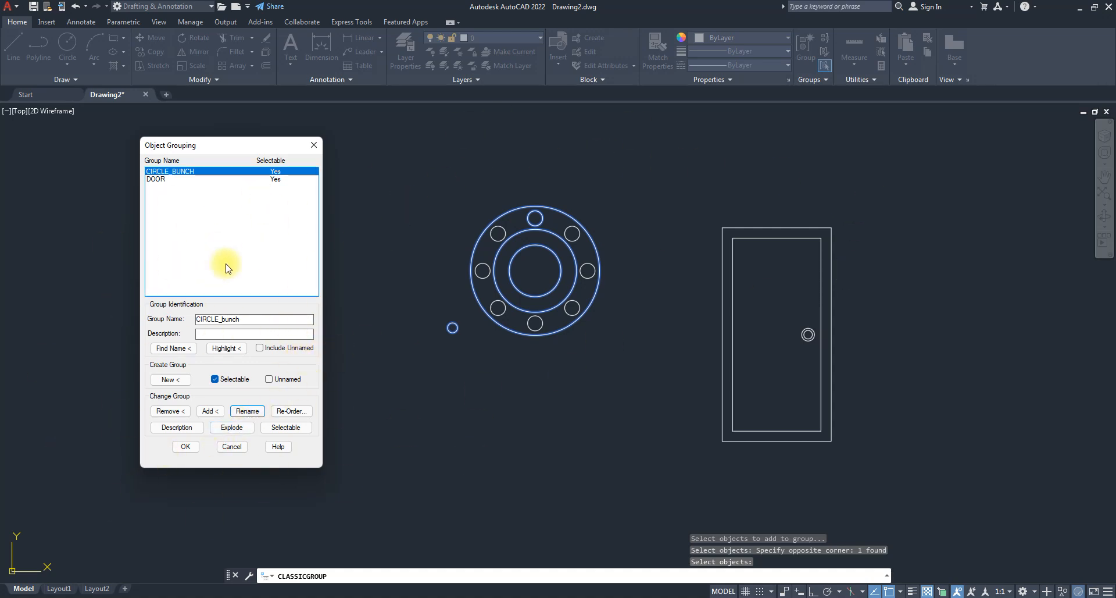
drag(234, 145, 203, 133)
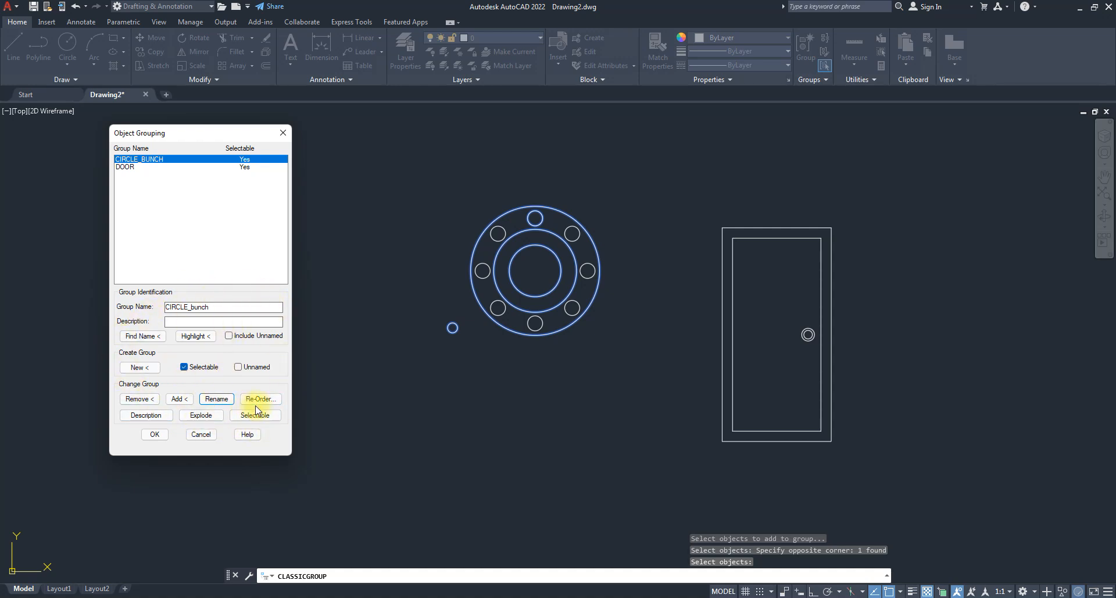
- Explode the CIRCLE_BUNCH and DOOR groups and accept the changes in Group Manager
click(201, 416)
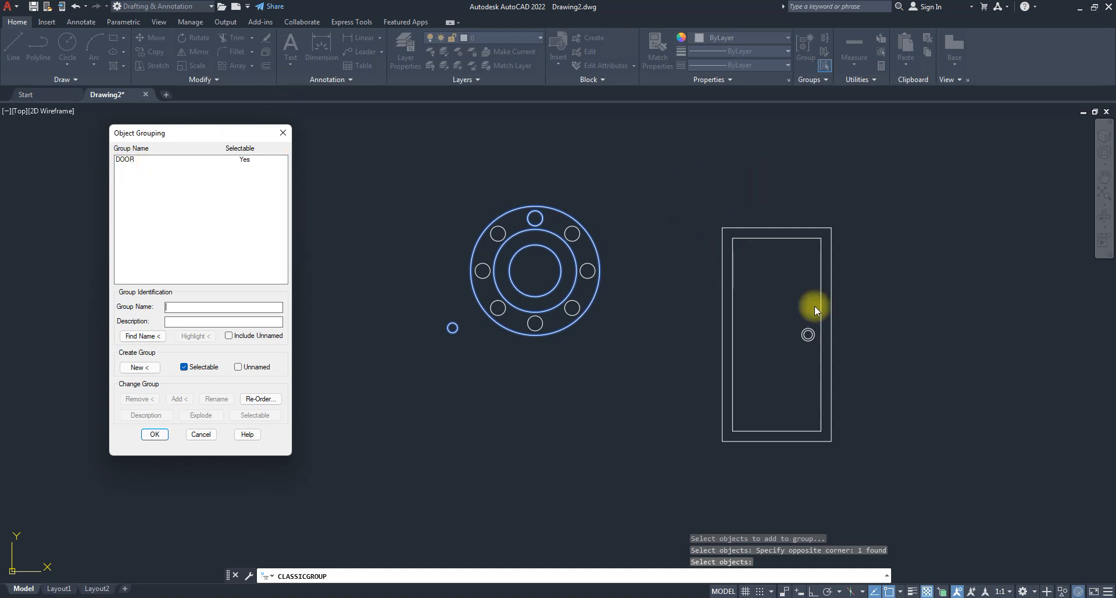
click(125, 159)
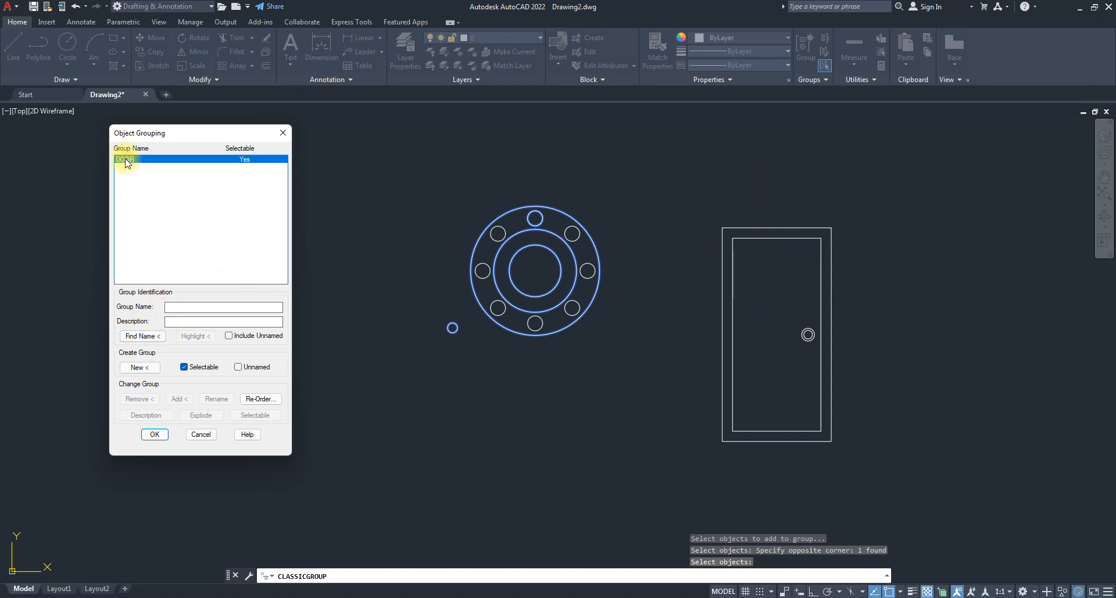
click(201, 414)
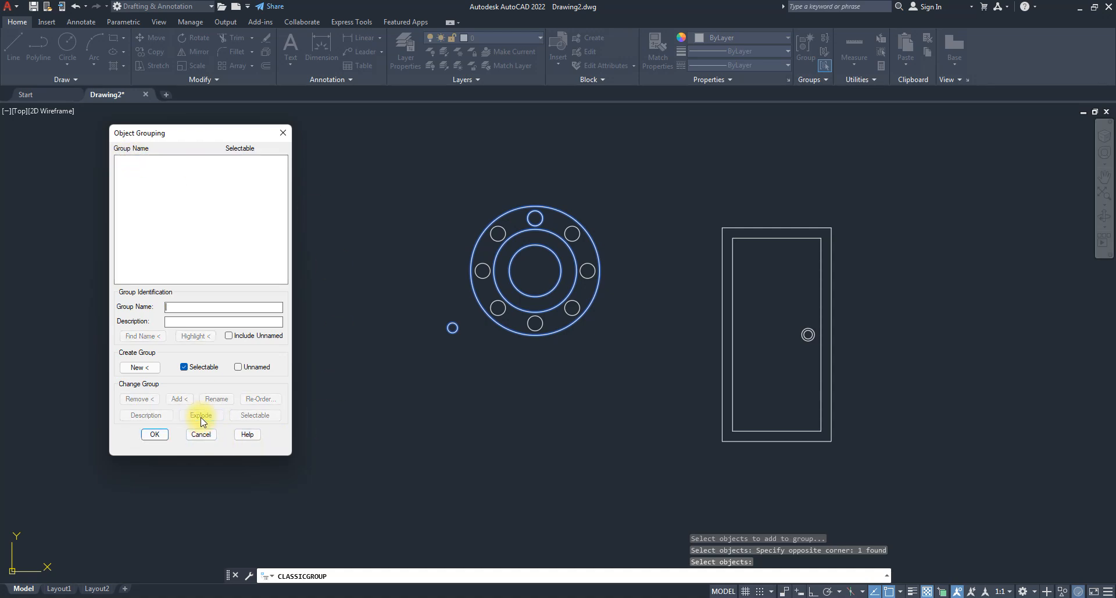
click(155, 434)
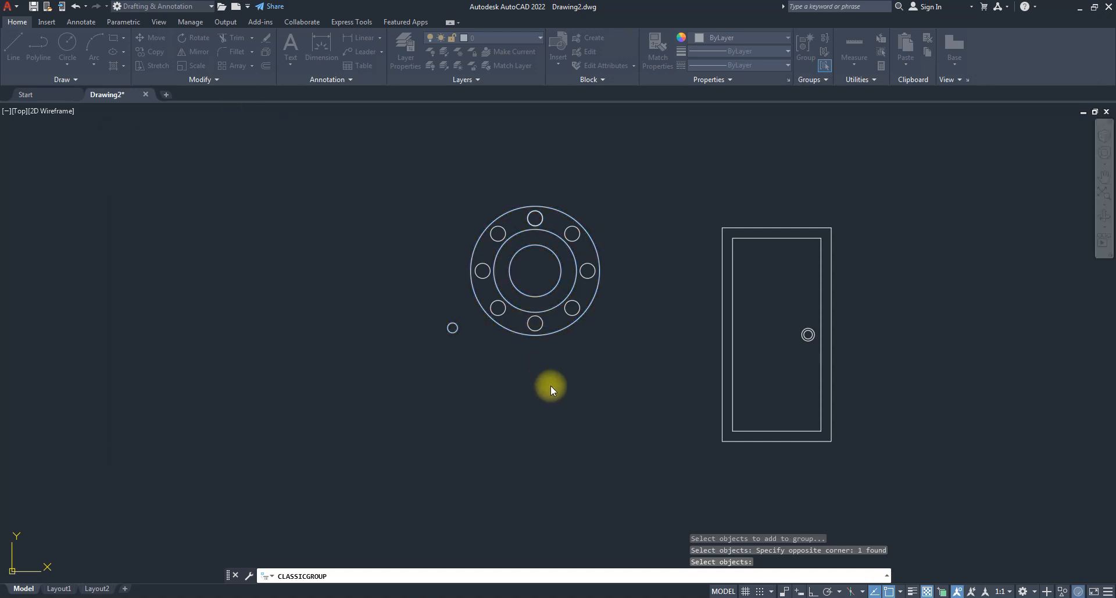
- Check the ungrouped door by selecting its outer rectangle, and clear the selection
click(722, 294)
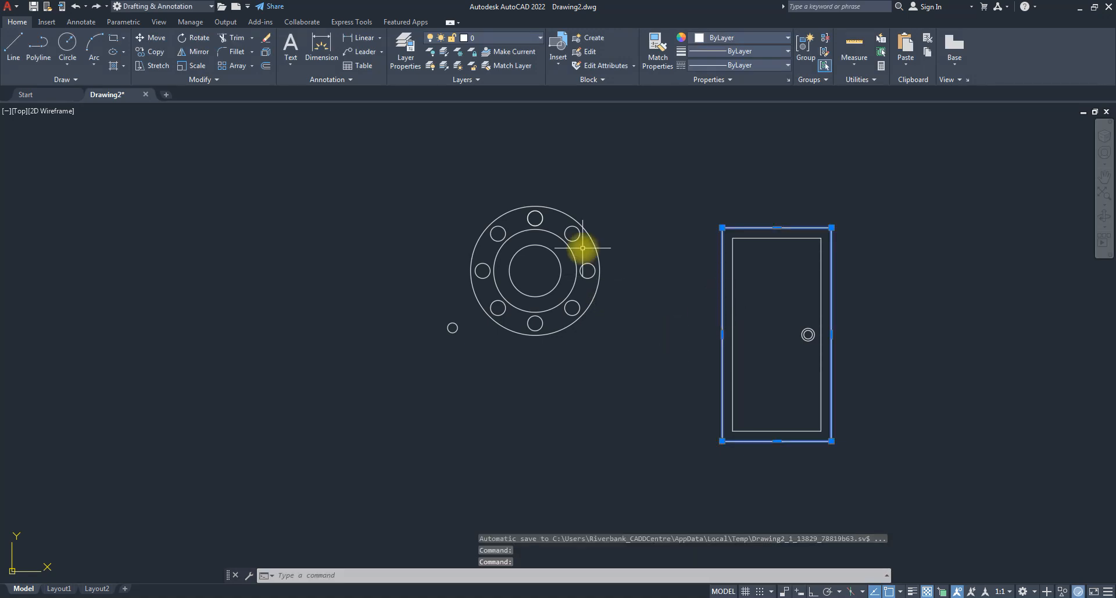
key(Escape)
key(Escape)
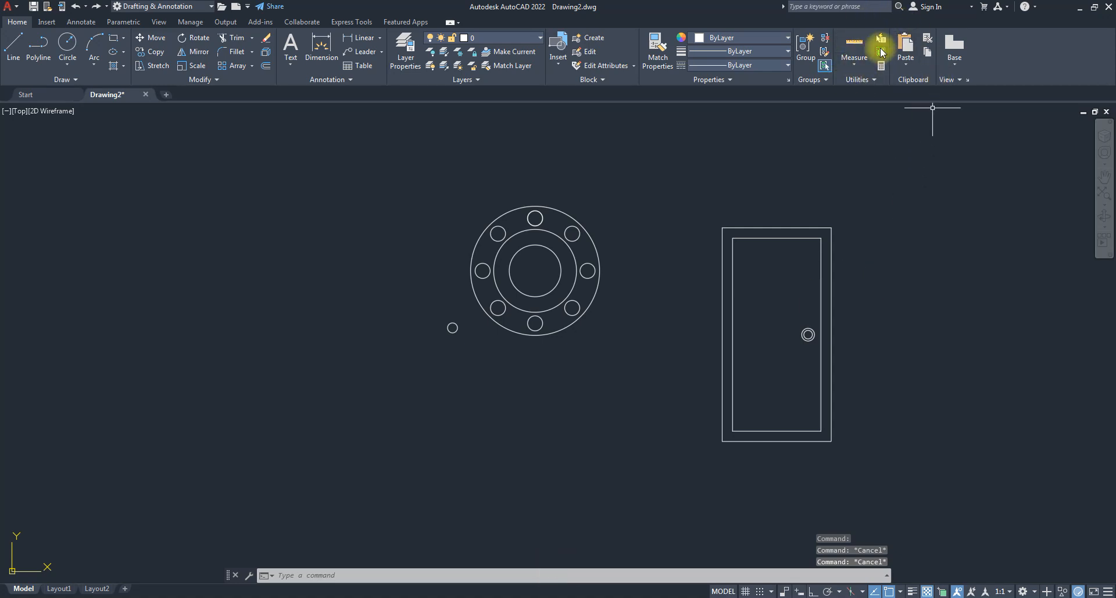
- Measure the distance along the door's outer left edge, from its upper corner to its lower corner
click(871, 80)
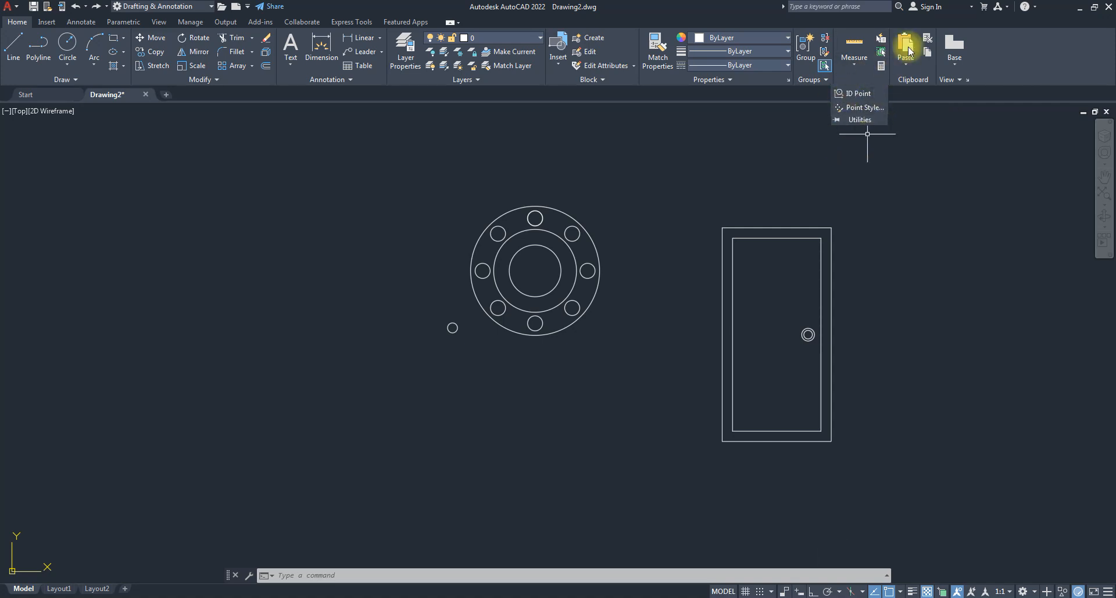
click(854, 54)
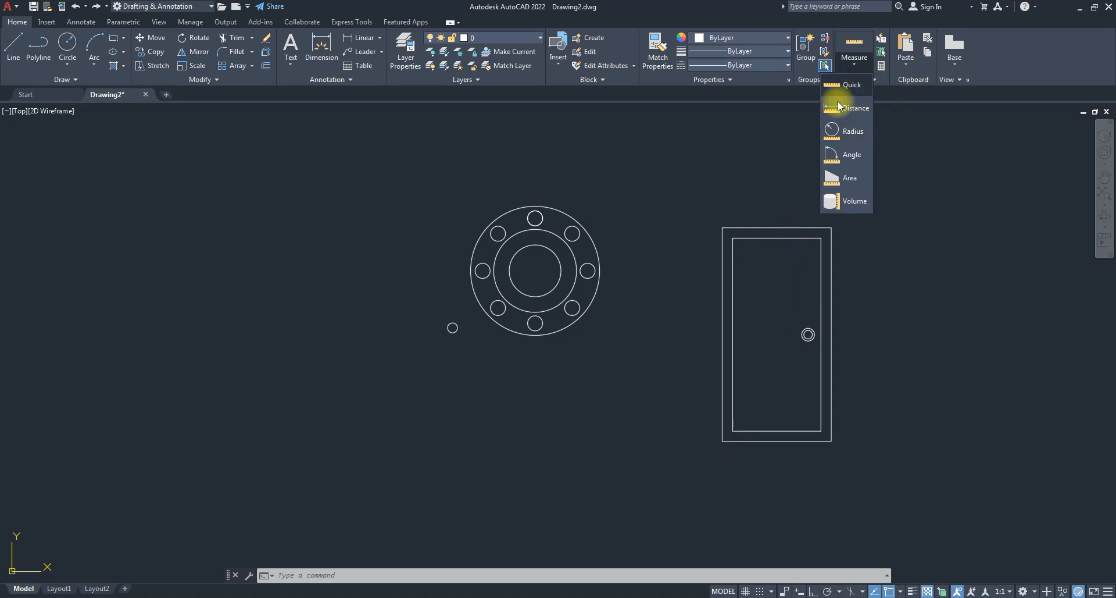
click(853, 110)
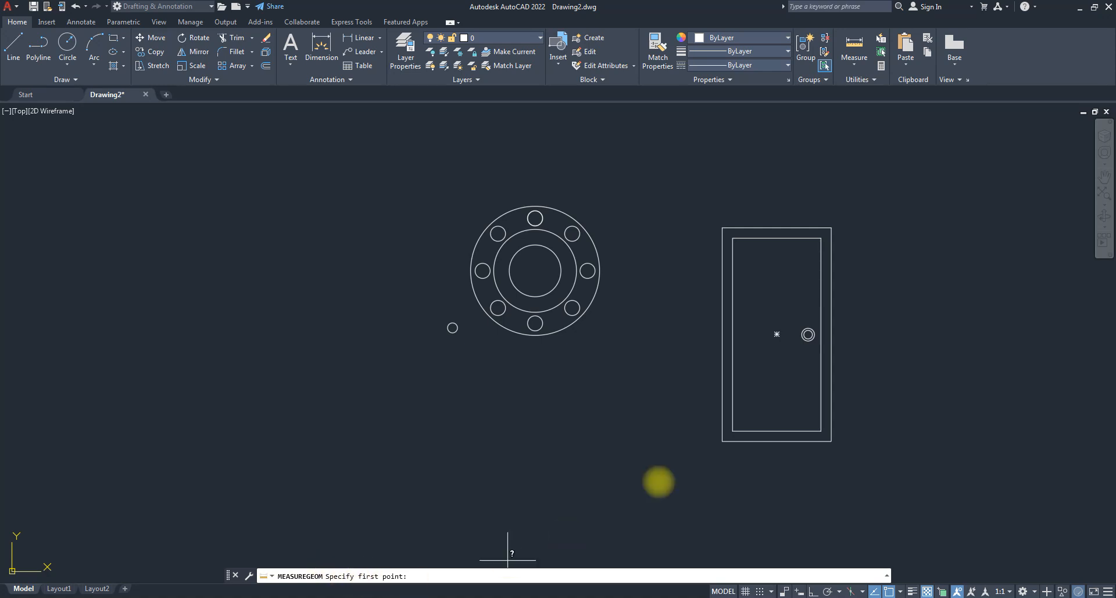
click(722, 227)
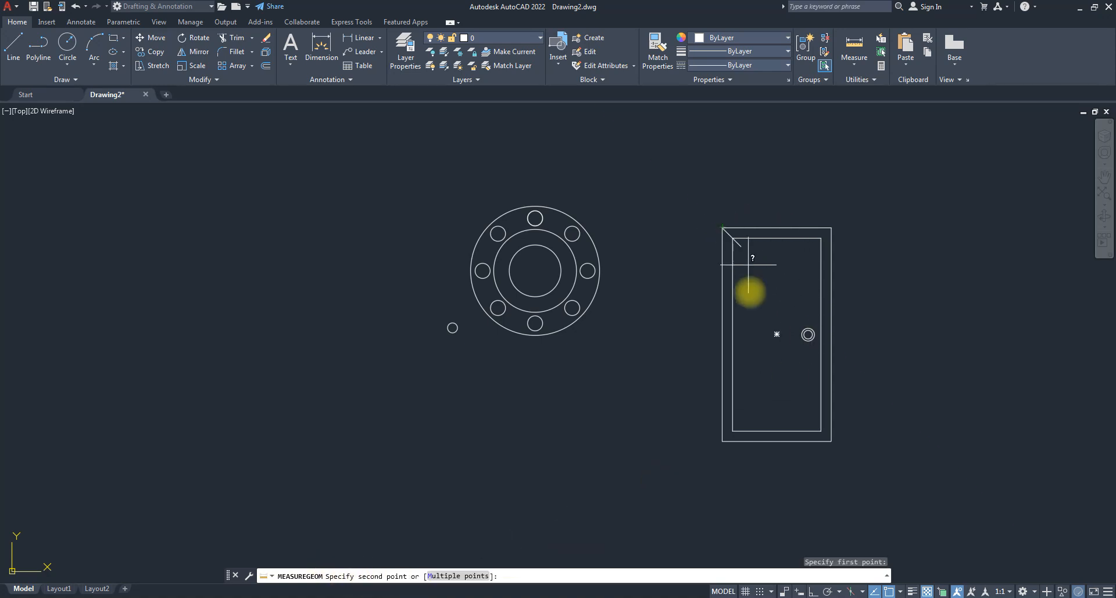
click(722, 440)
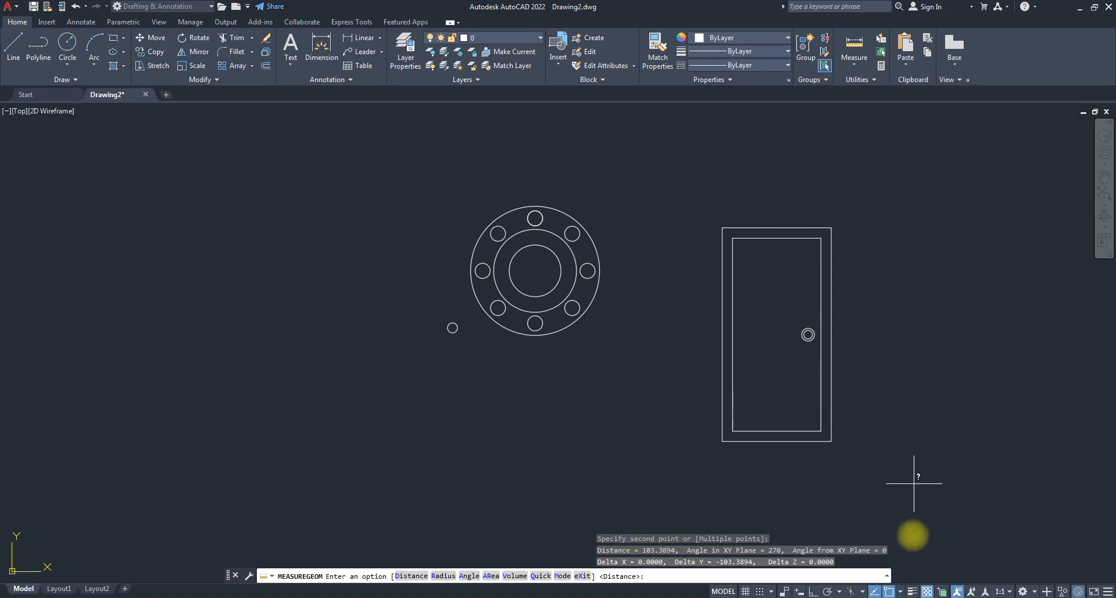
- Expand the command history, highlight the measured distance value, and collapse the history again
click(886, 577)
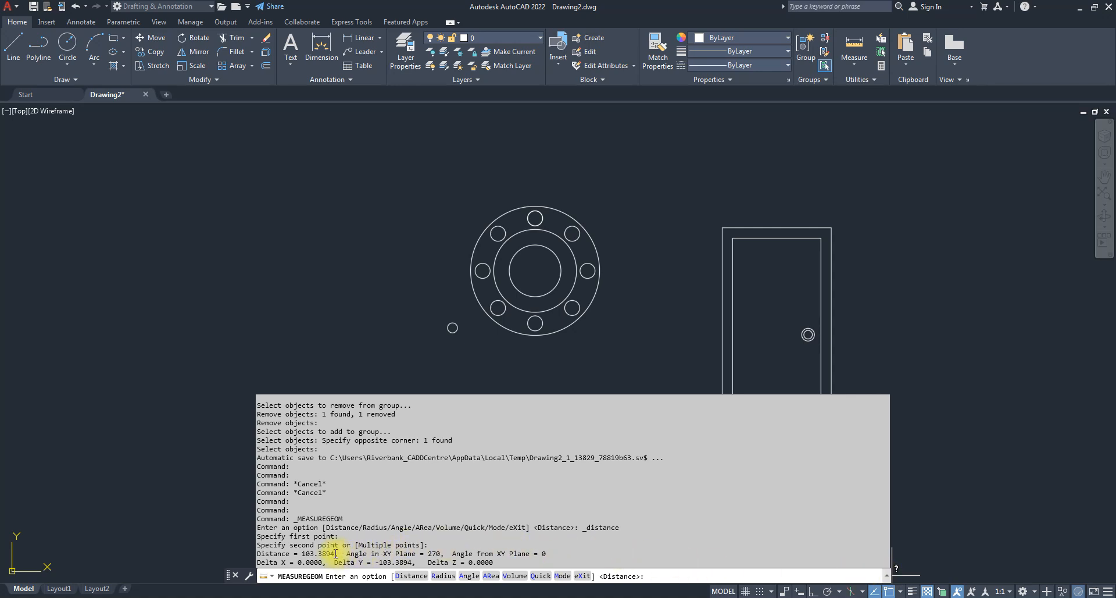
drag(335, 553, 302, 555)
right_click(309, 557)
click(201, 474)
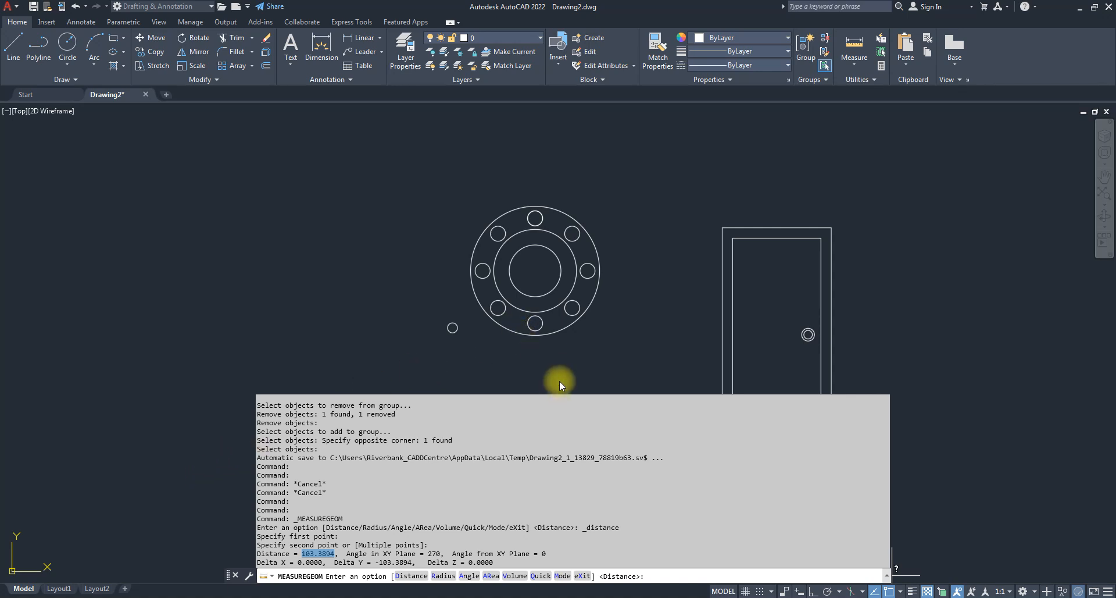
key(F2)
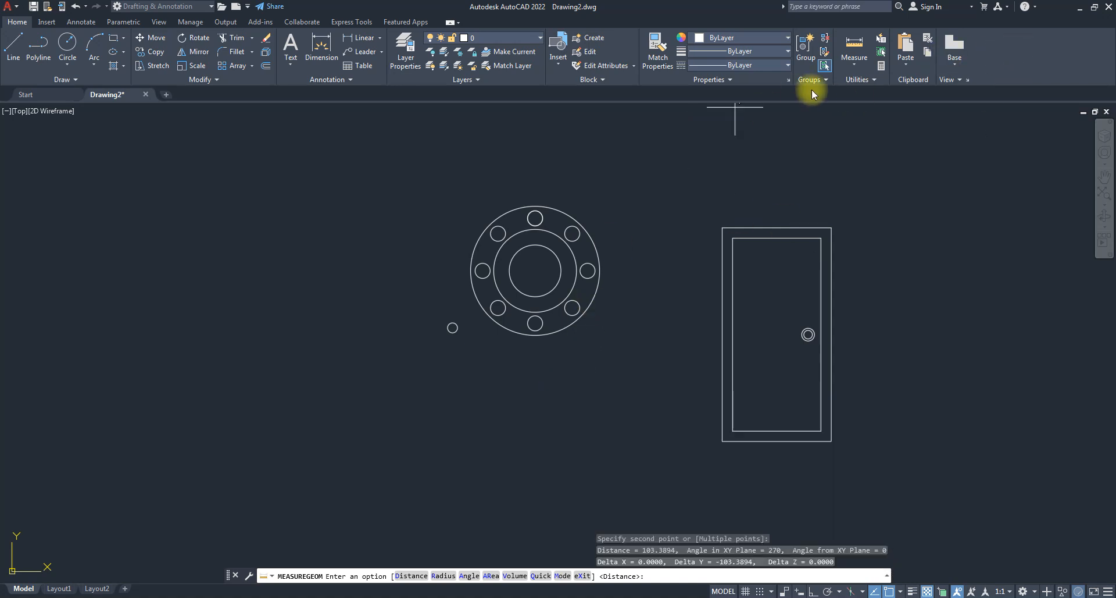
- Measure the radius of the small loose circle beside the flange
click(854, 63)
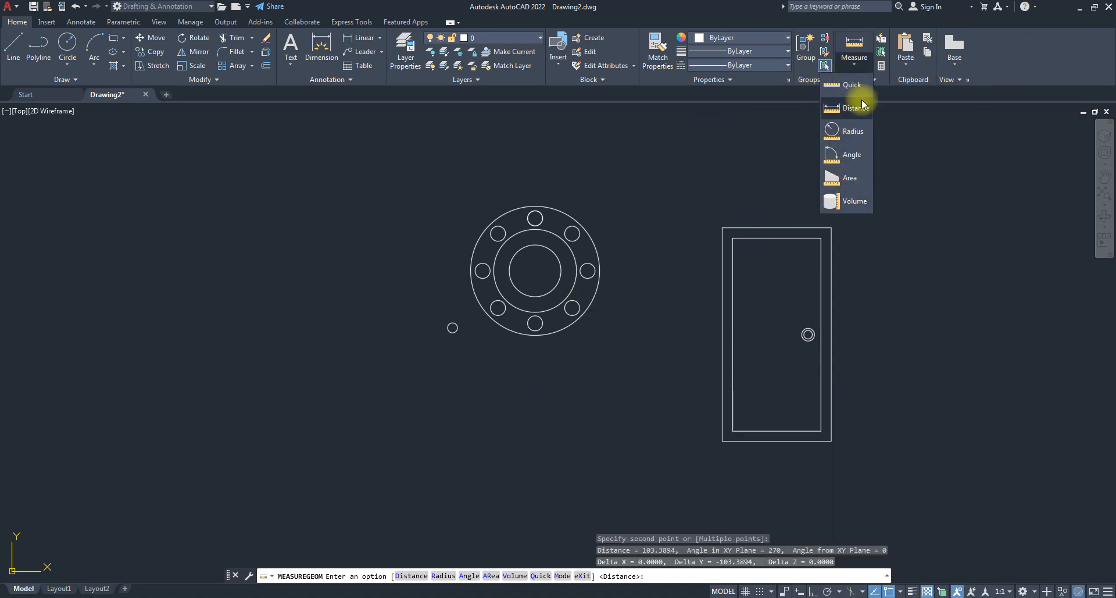
click(840, 136)
scroll(768, 419, up, 5)
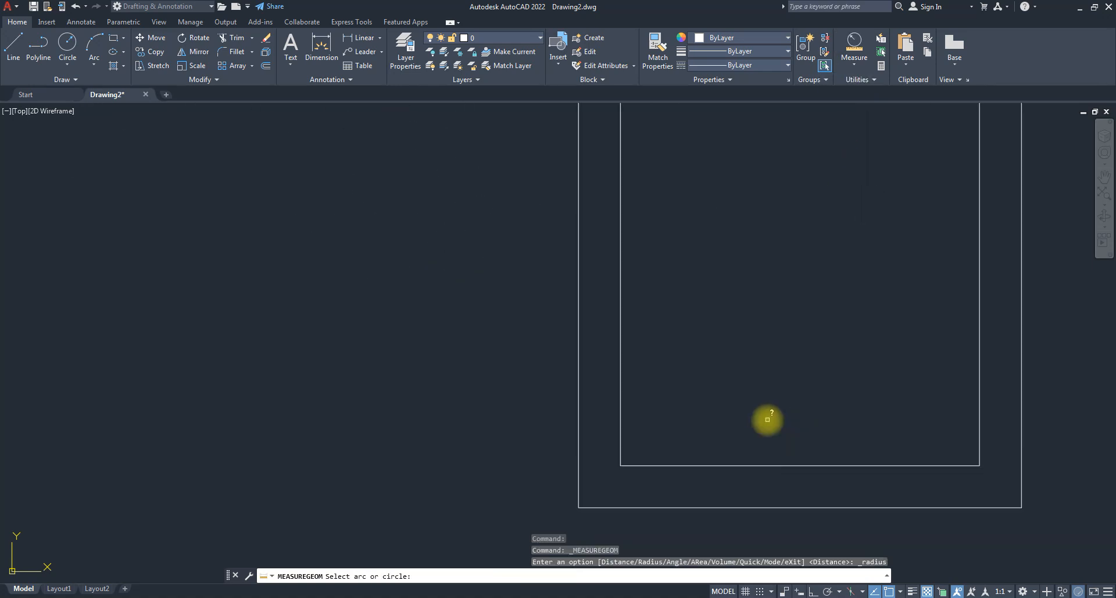
scroll(611, 376, down, 4)
scroll(572, 484, up, 4)
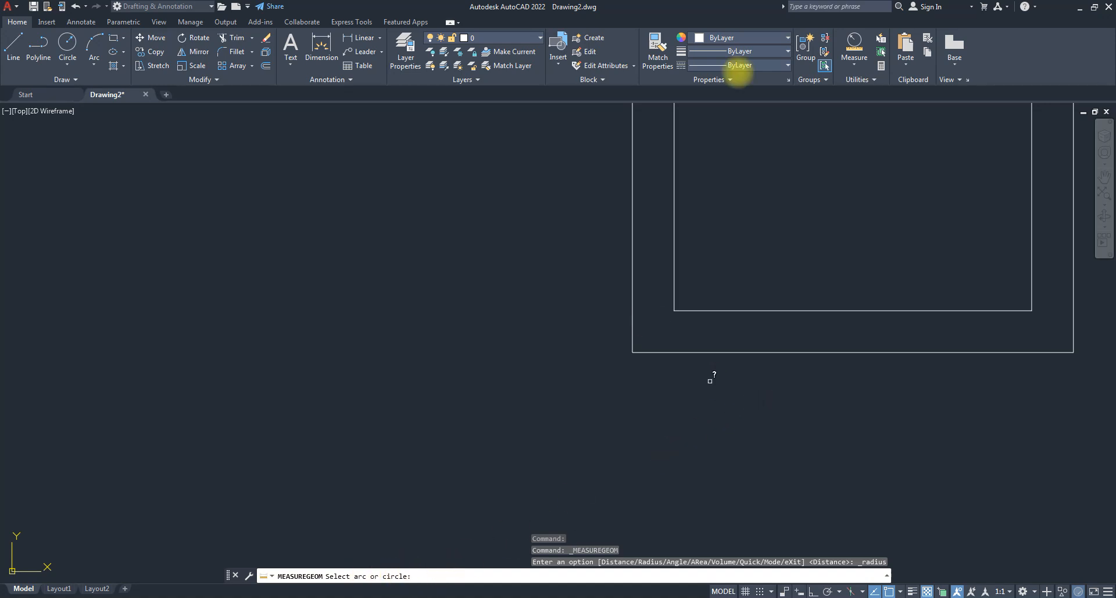
scroll(1046, 309, down, 5)
scroll(930, 296, down, 3)
scroll(889, 252, up, 6)
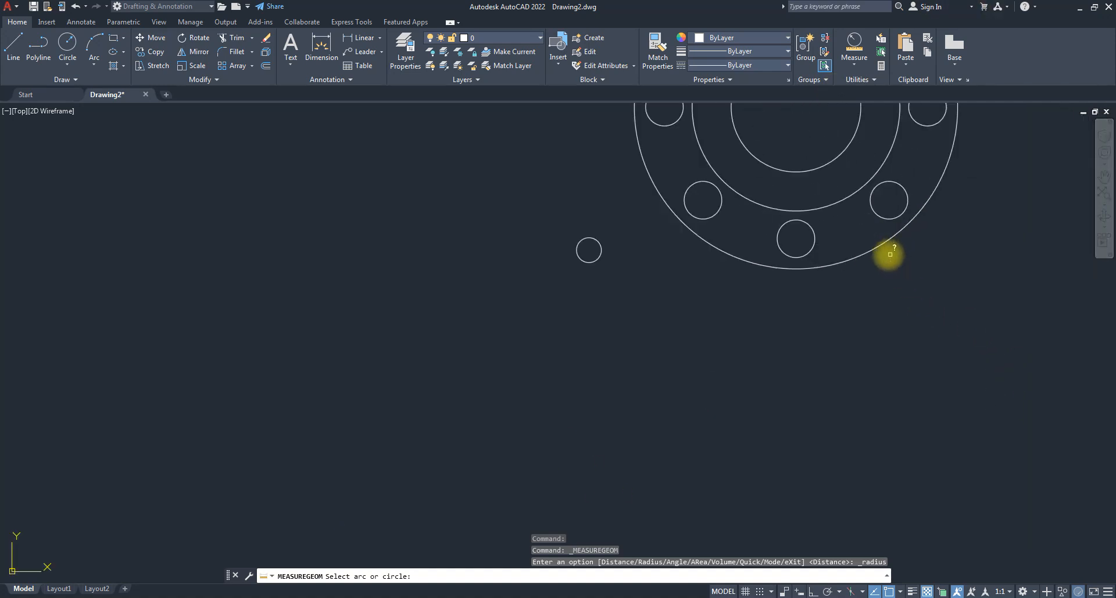
click(593, 263)
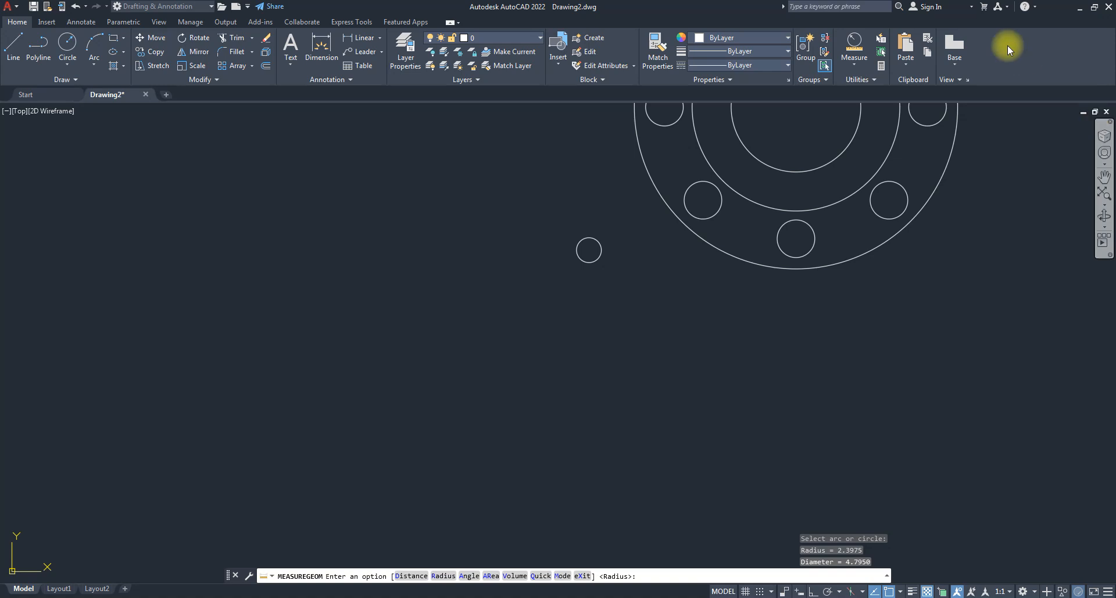
- Measure the angle between the door's outer left and bottom edges
click(854, 63)
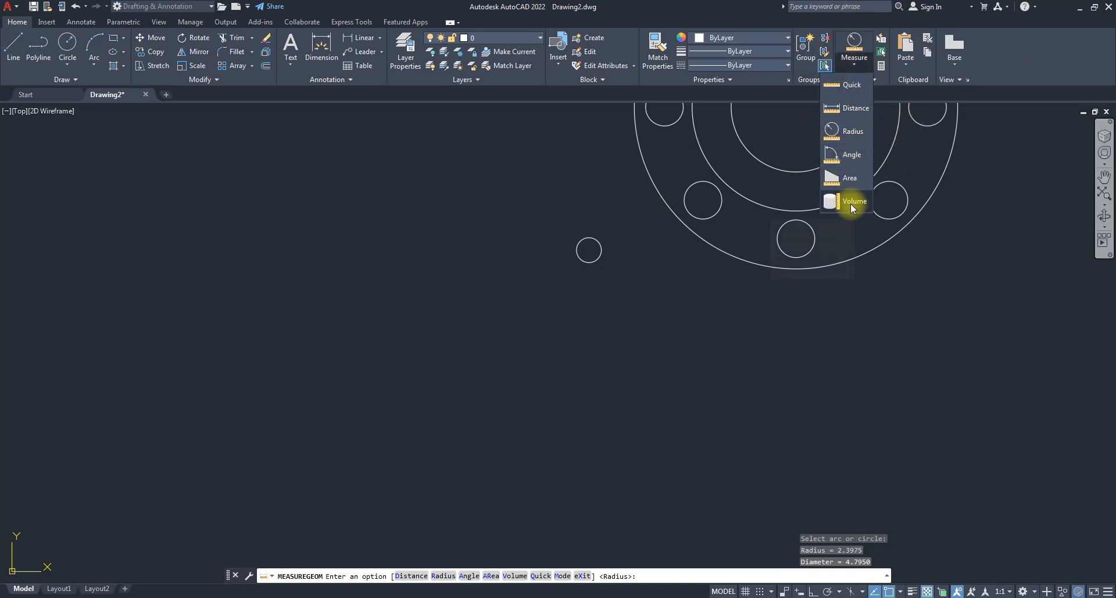
click(858, 154)
scroll(581, 298, down, 10)
scroll(745, 355, up, 2)
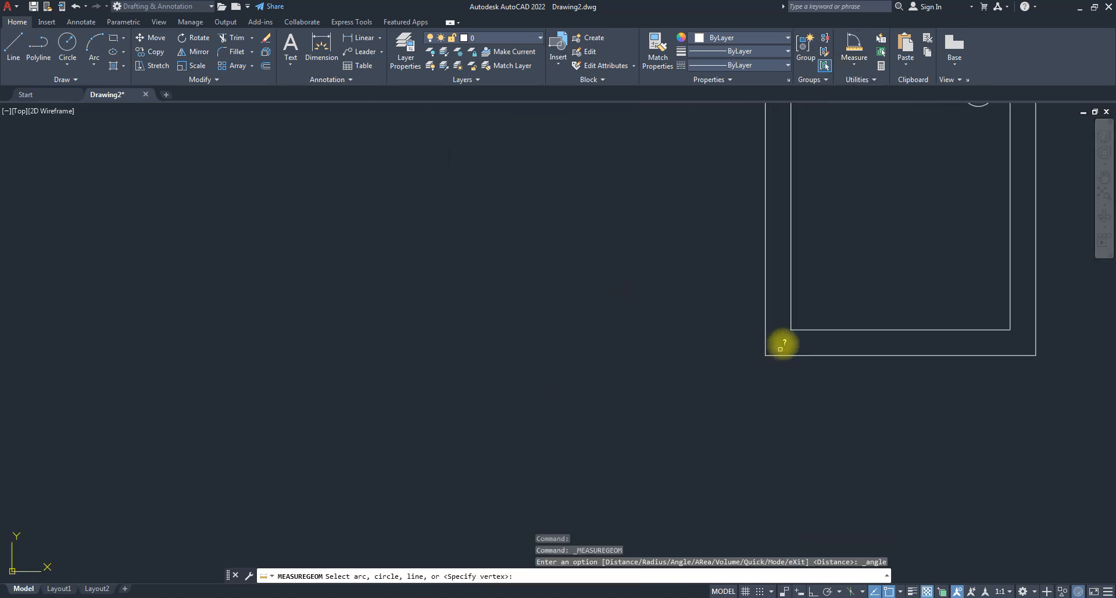
click(765, 335)
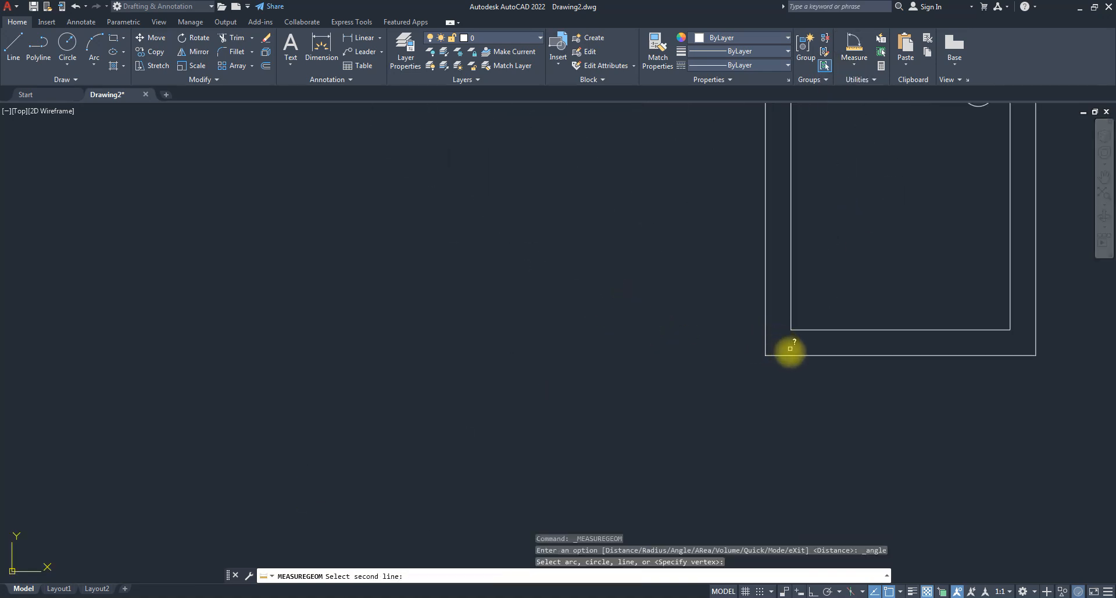
click(791, 353)
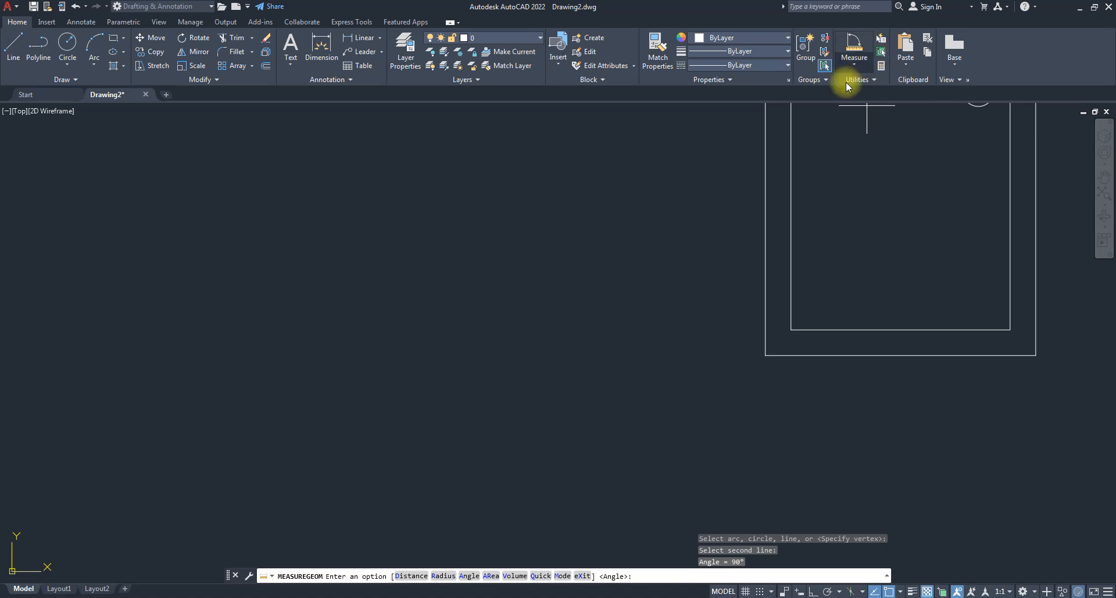
click(854, 64)
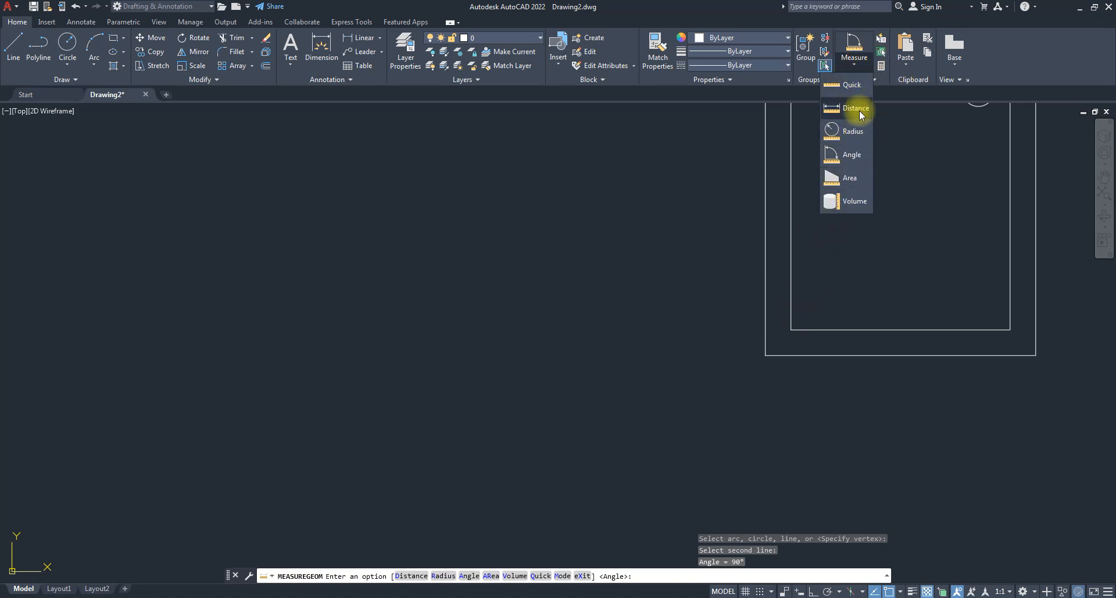
click(848, 201)
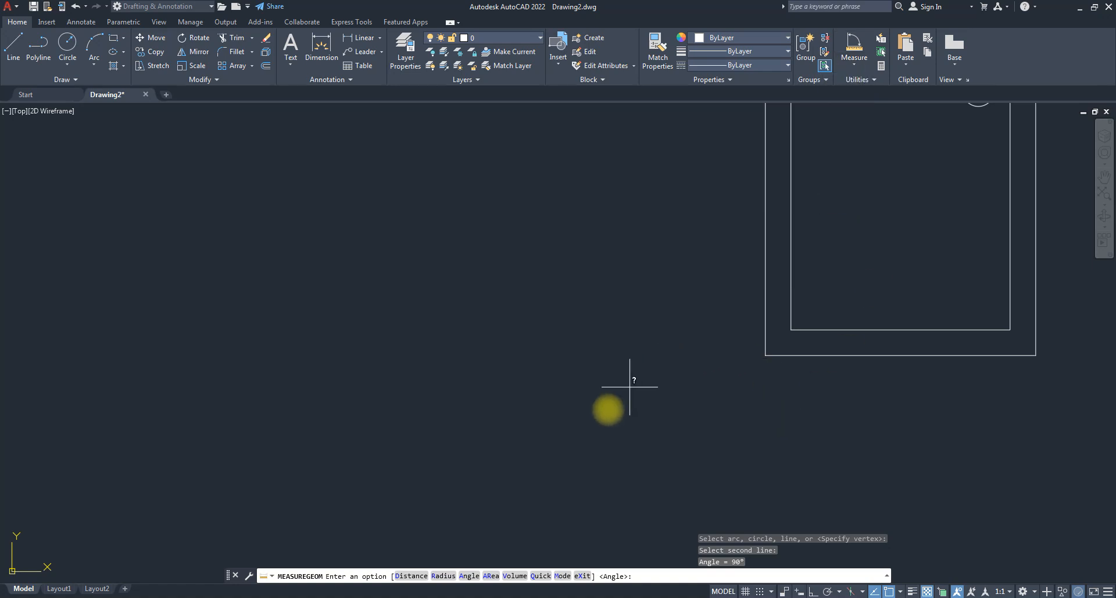
- Measure the area and perimeter of the door's outer frame by picking its four corners
scroll(634, 382, down, 4)
key(Escape)
scroll(706, 208, up, 2)
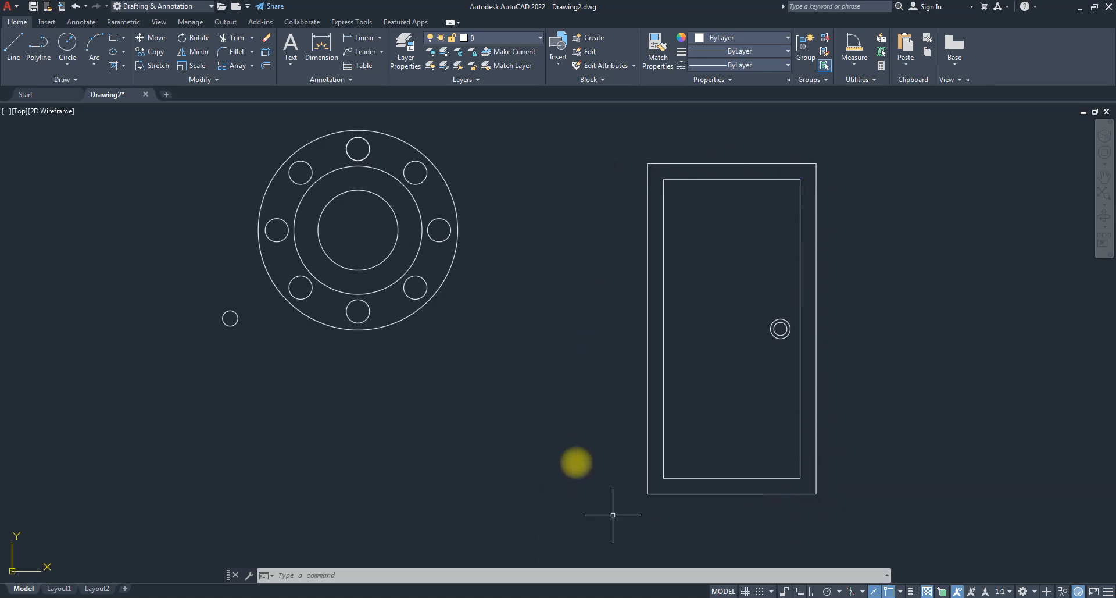
click(854, 61)
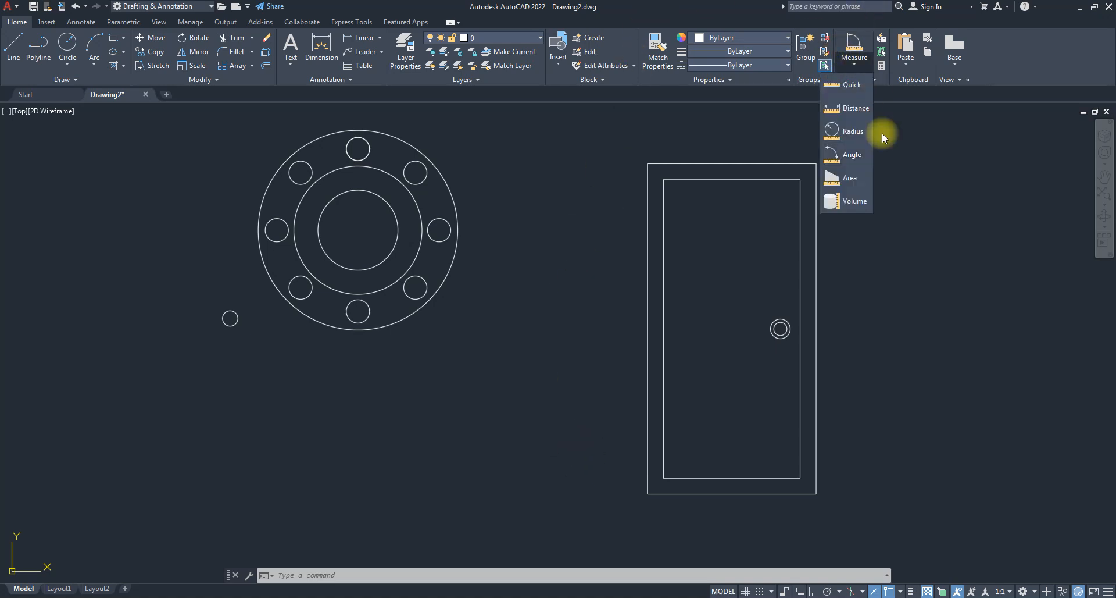
click(843, 179)
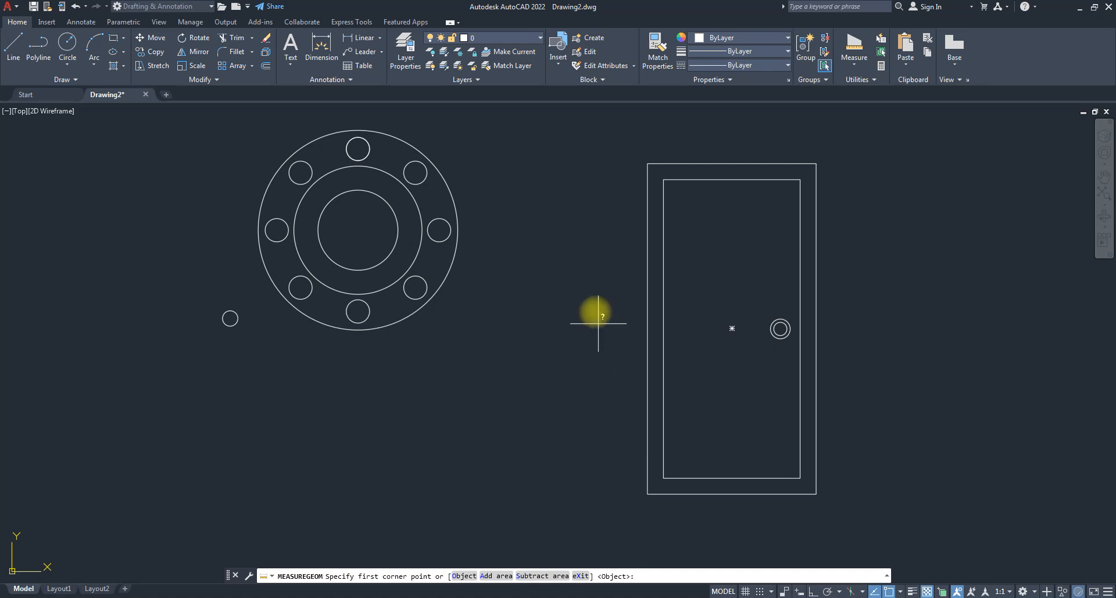
click(647, 163)
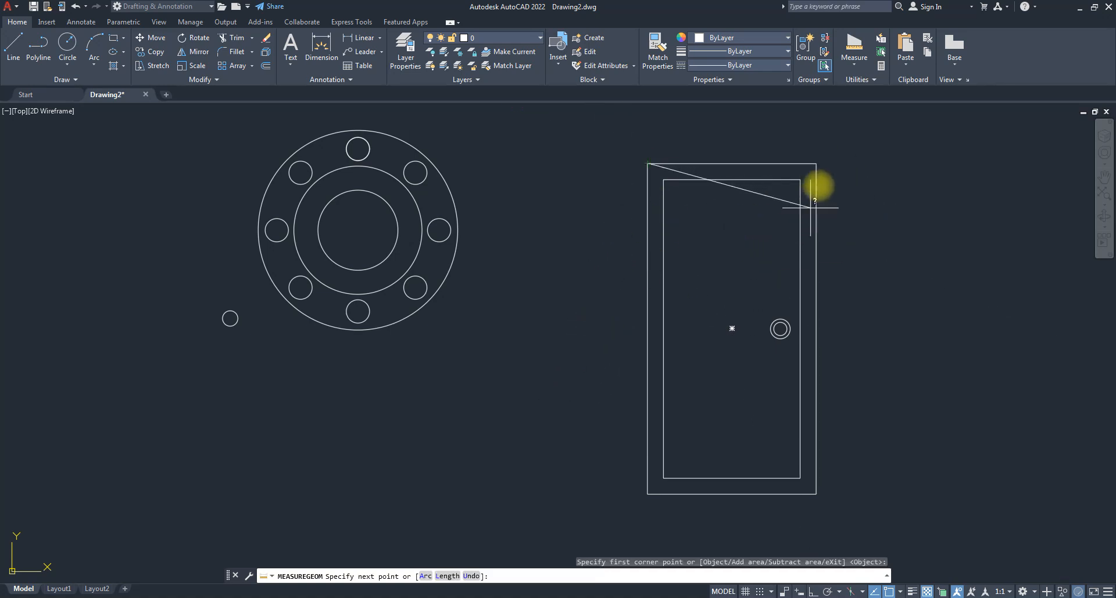
click(816, 164)
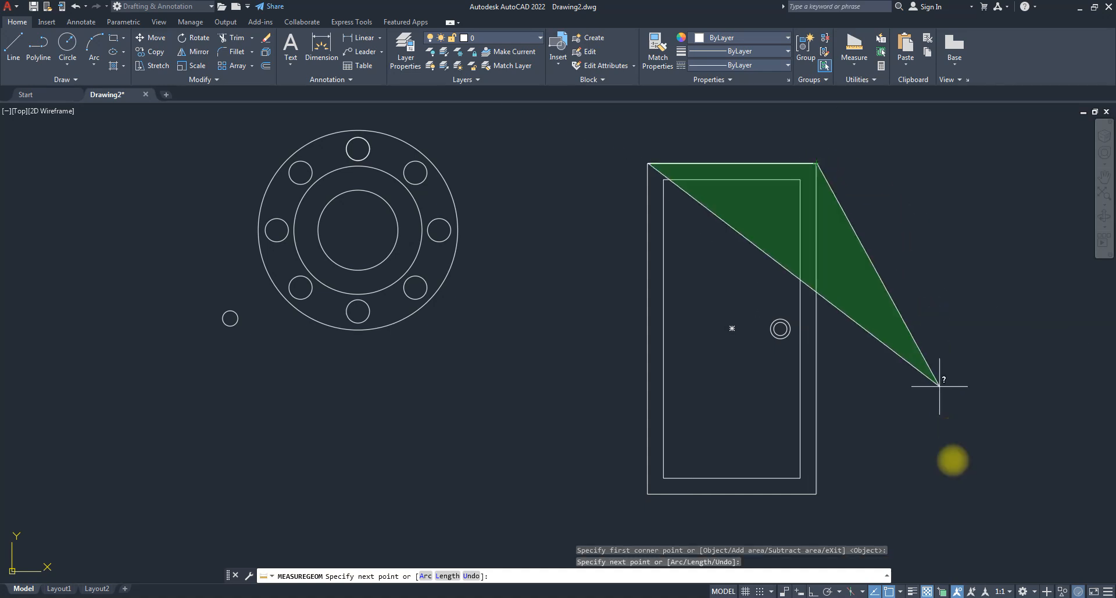
click(816, 493)
click(647, 493)
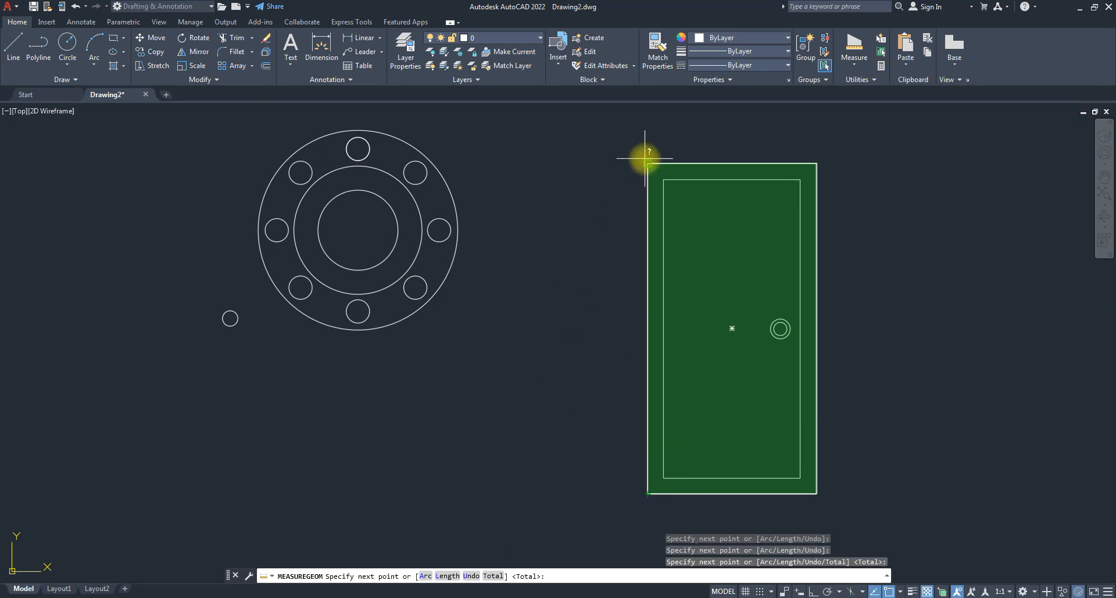
key(Return)
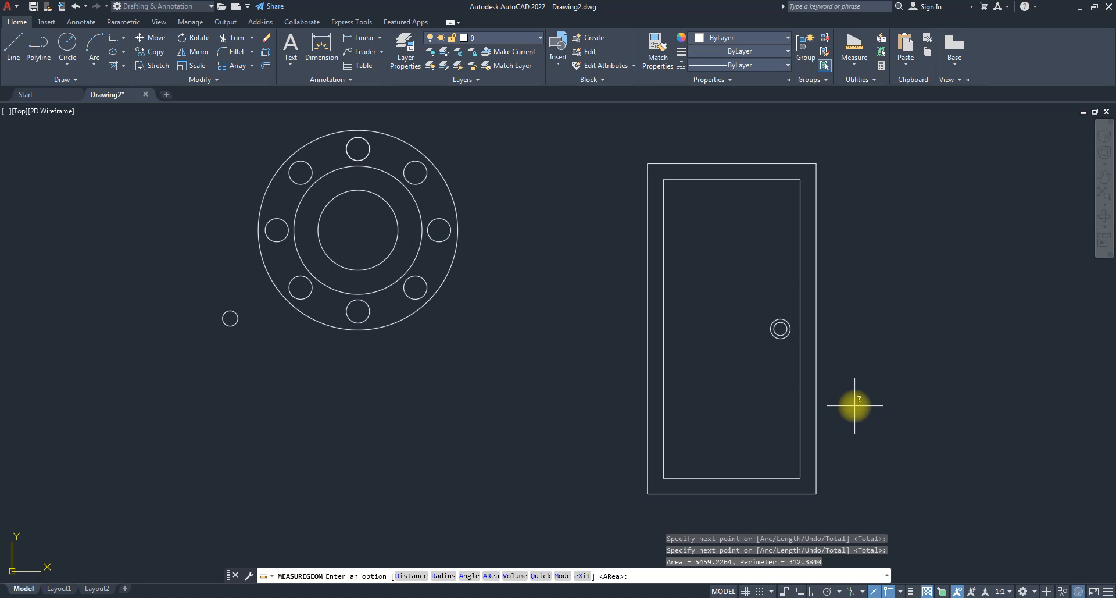
- Examine the Quick Select dialog and its Apply to options, and close it without making a selection
click(854, 61)
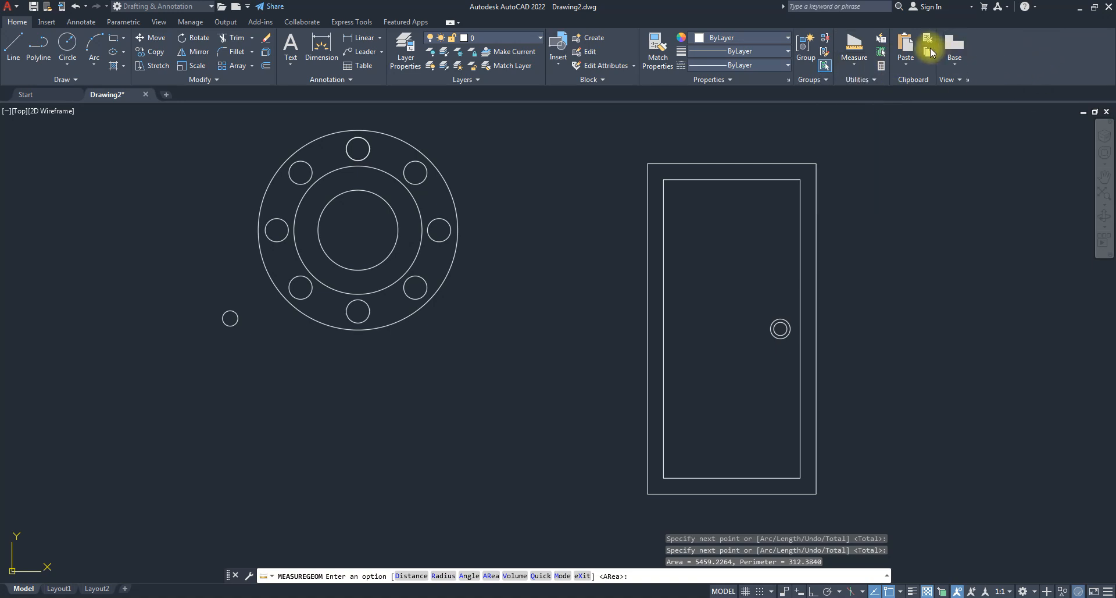
click(881, 41)
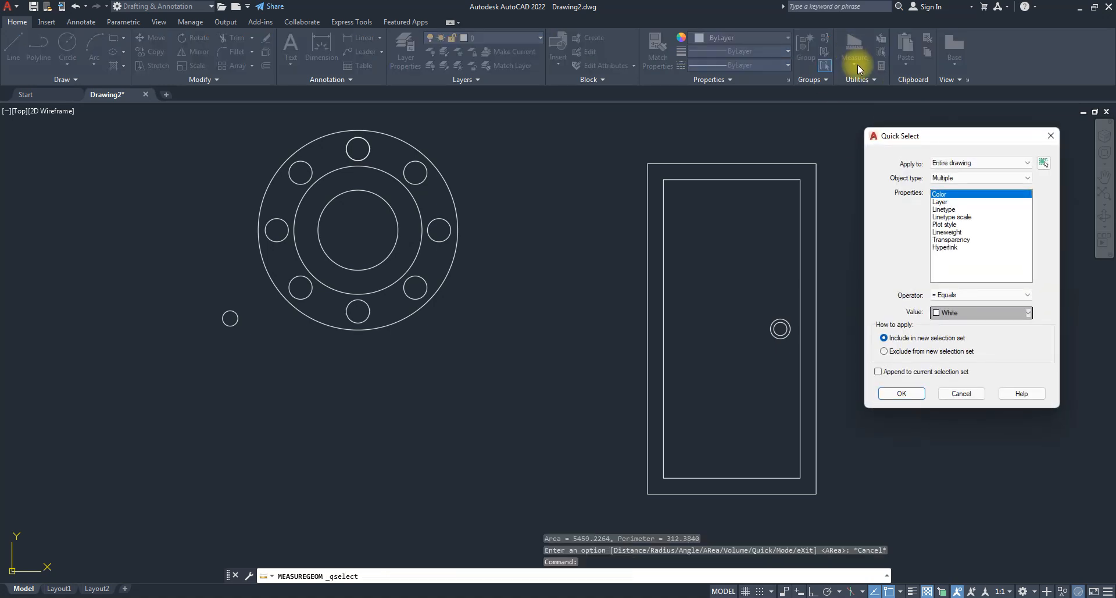
click(1049, 138)
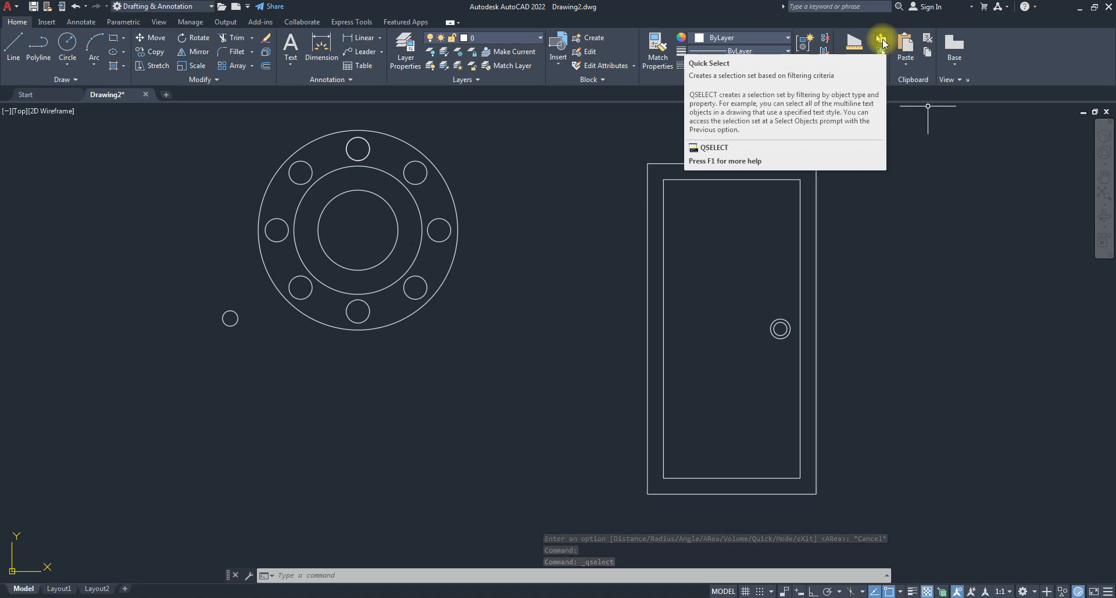
click(882, 41)
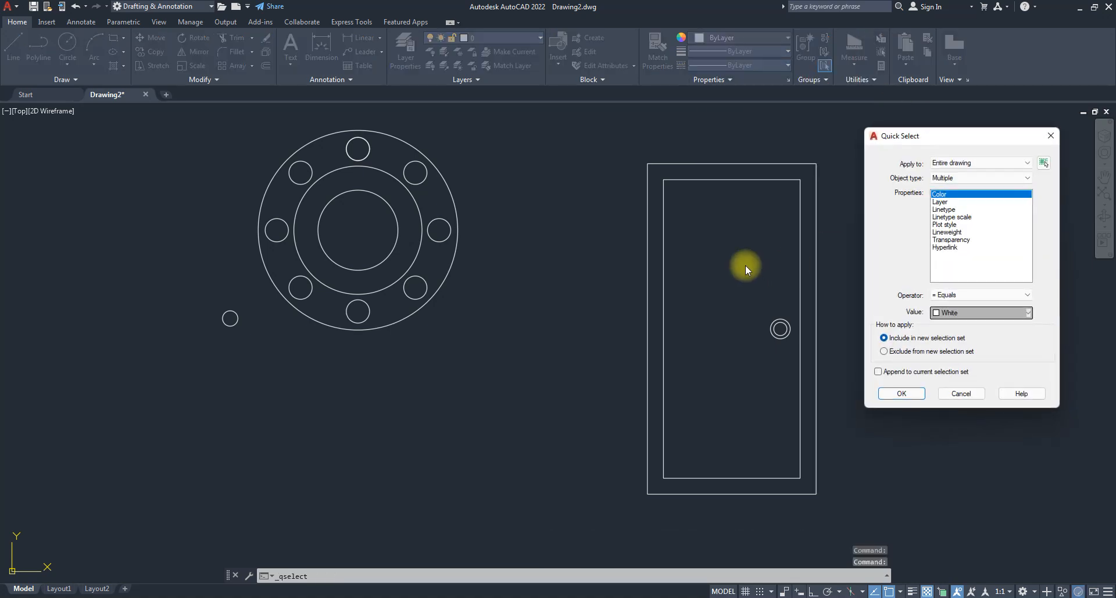
mouse_move(940, 138)
mouse_down()
mouse_move(448, 250)
mouse_move(240, 170)
mouse_up()
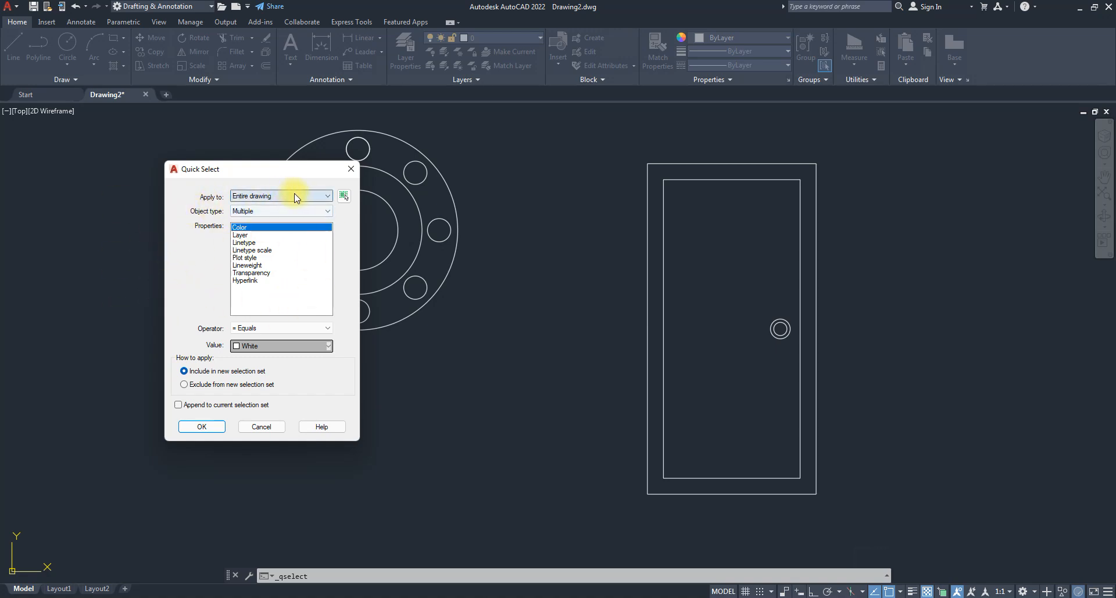
click(328, 197)
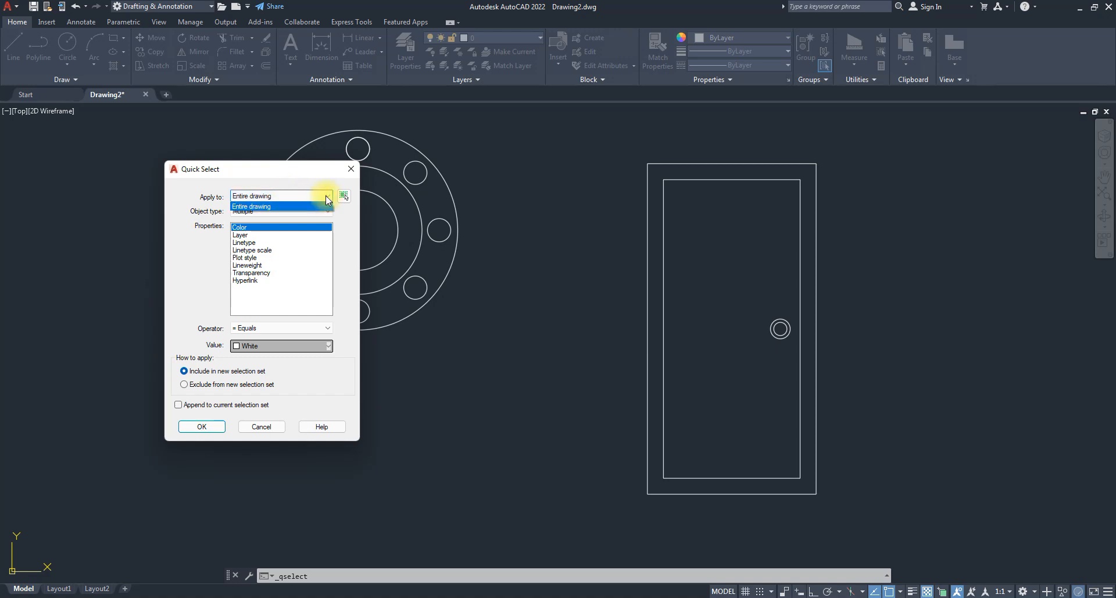
click(292, 181)
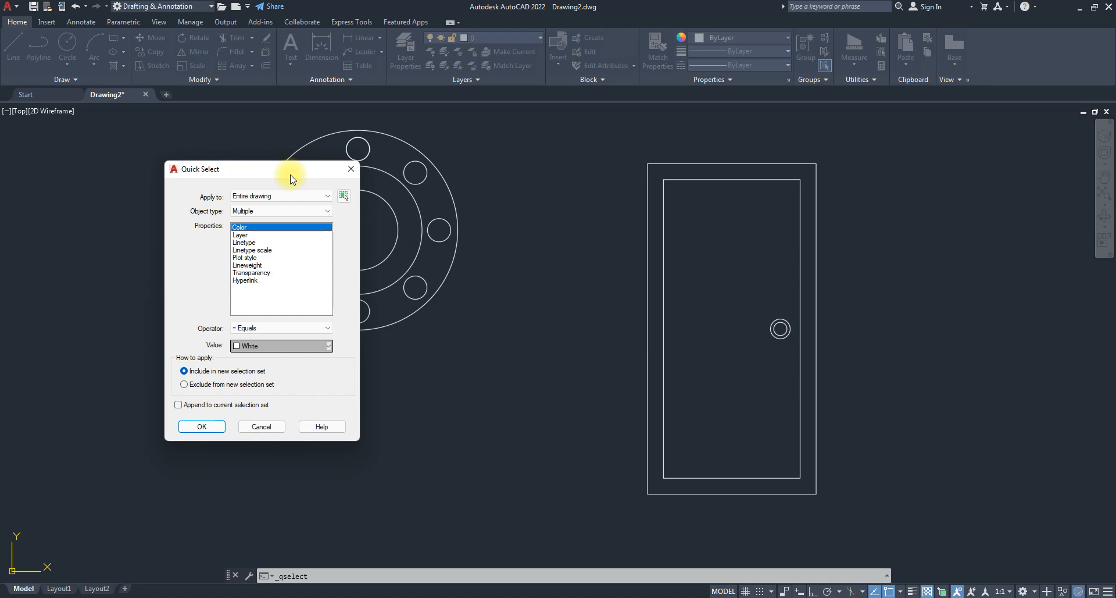
click(343, 168)
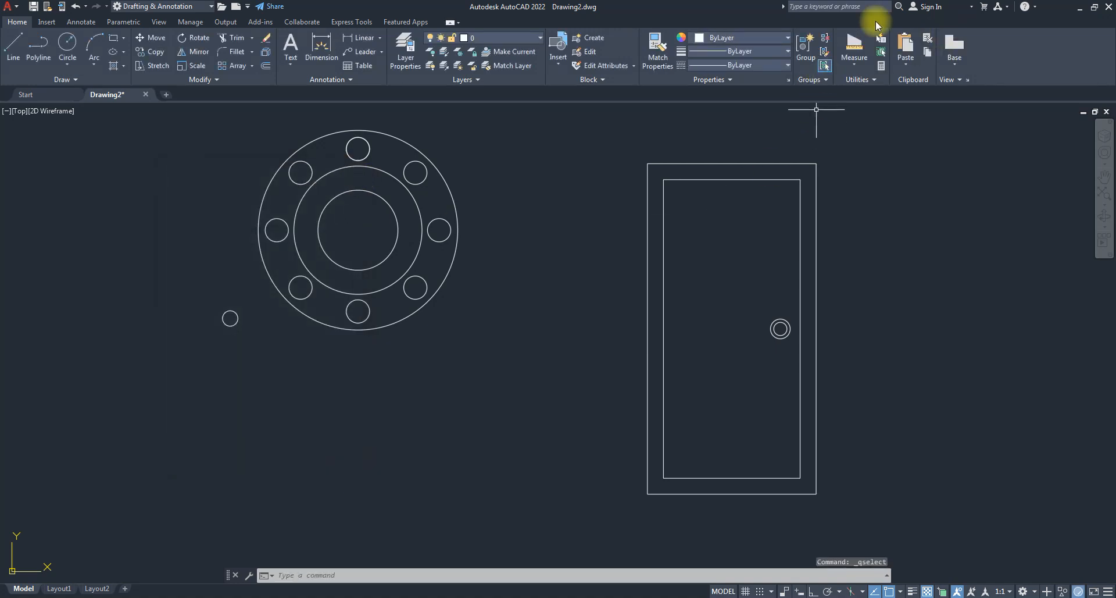
- Reopen Quick Select to review its object type and property filters, and close it without applying them
click(852, 64)
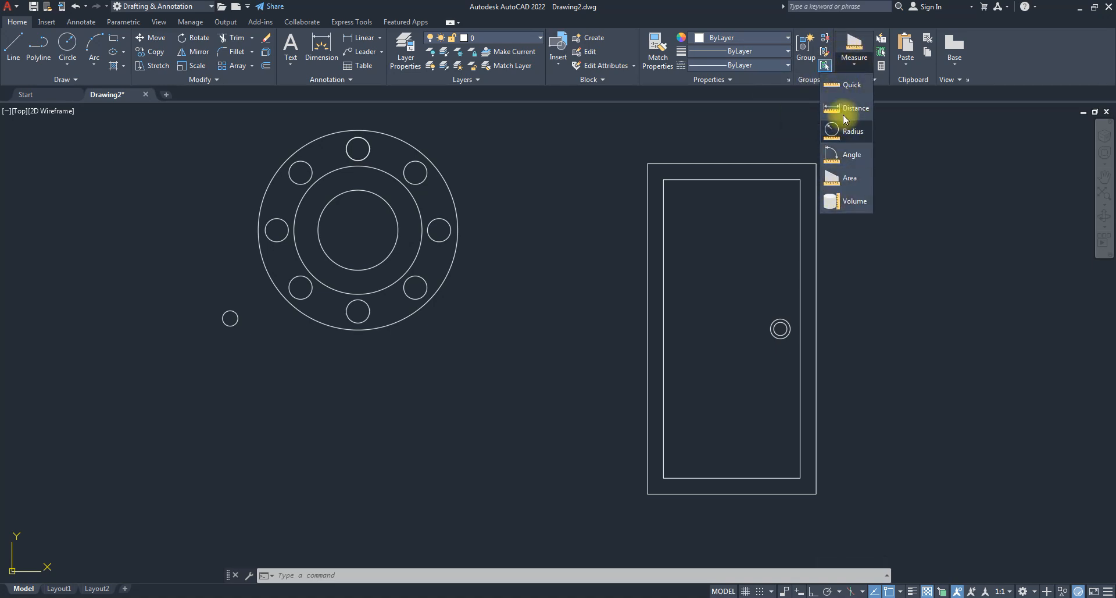
click(849, 65)
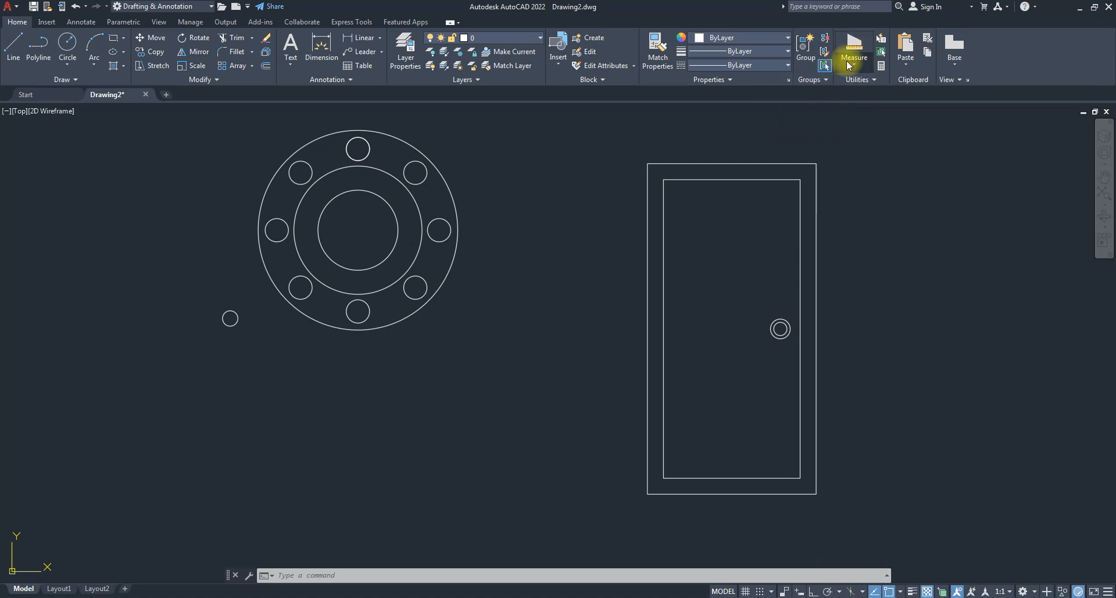
click(880, 43)
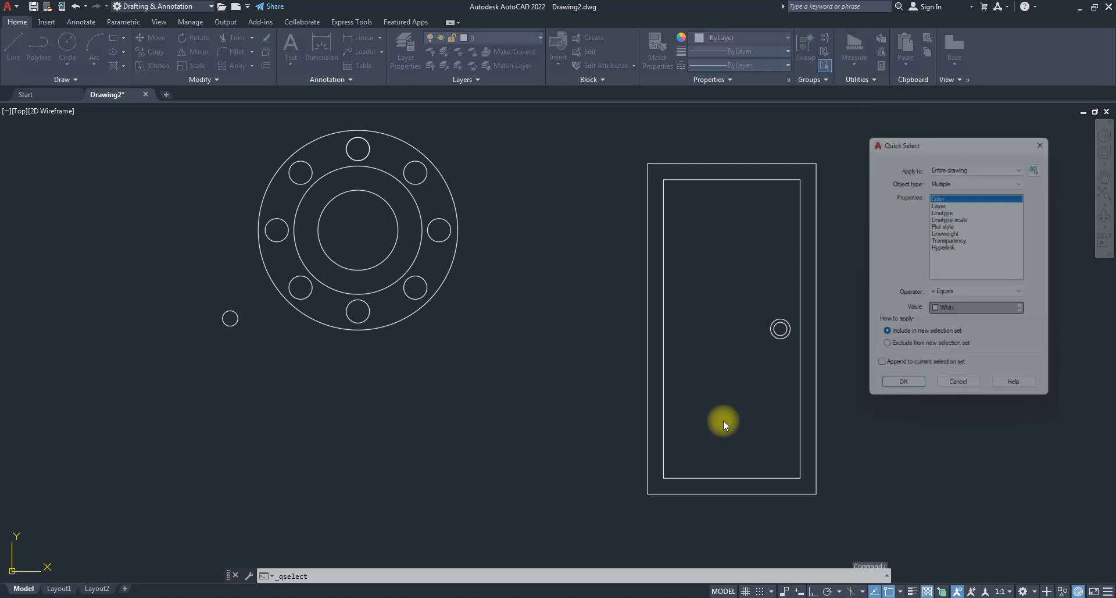
drag(956, 141, 373, 166)
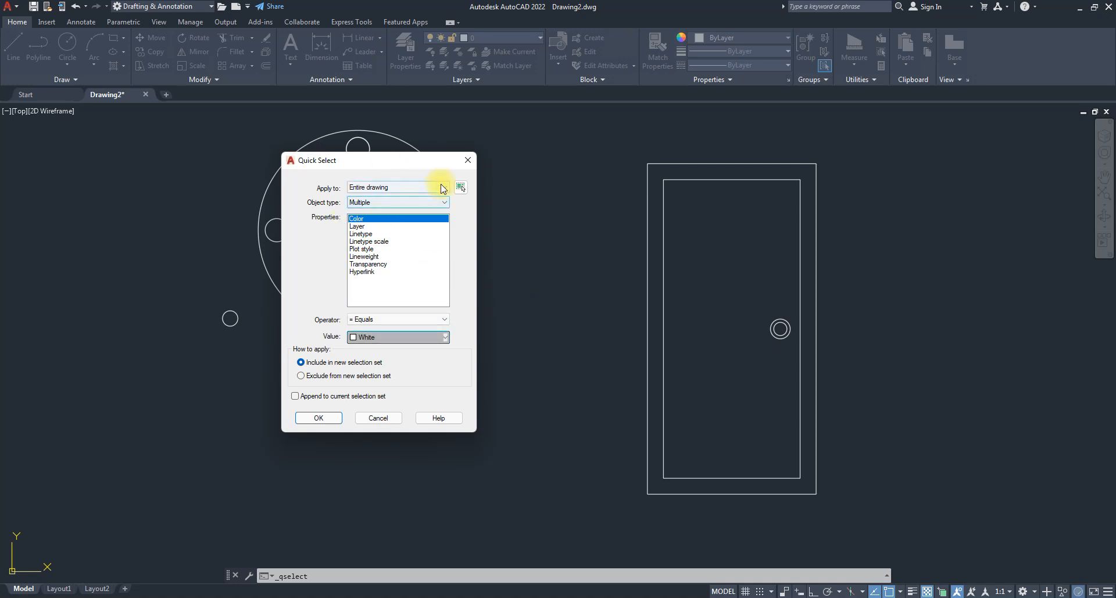
click(471, 163)
- Change the colour of the flange's outermost circle to red
scroll(581, 309, down, 6)
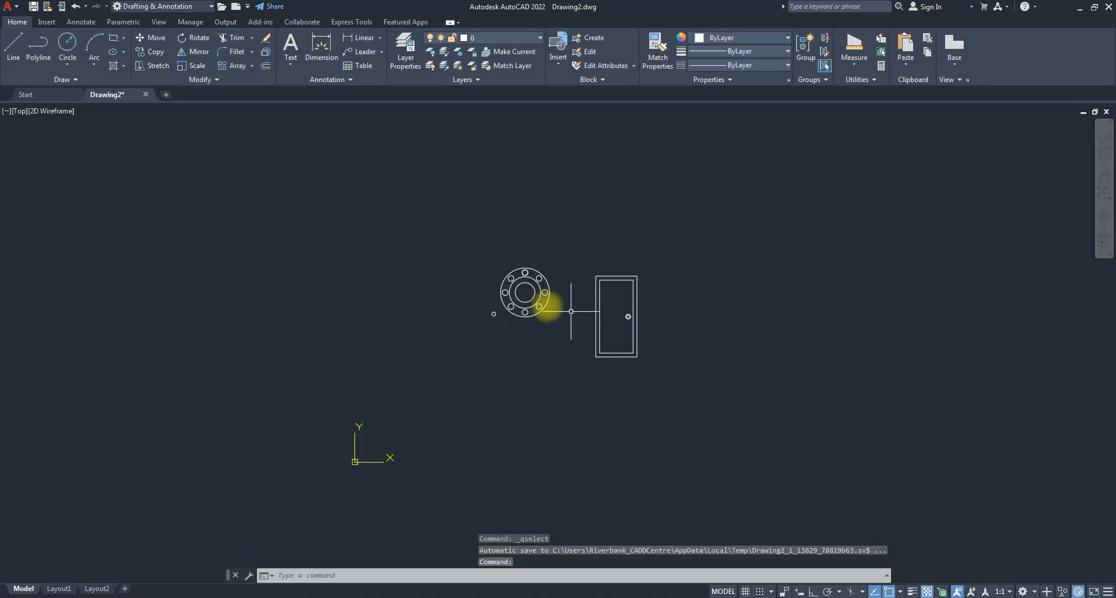
scroll(549, 309, up, 4)
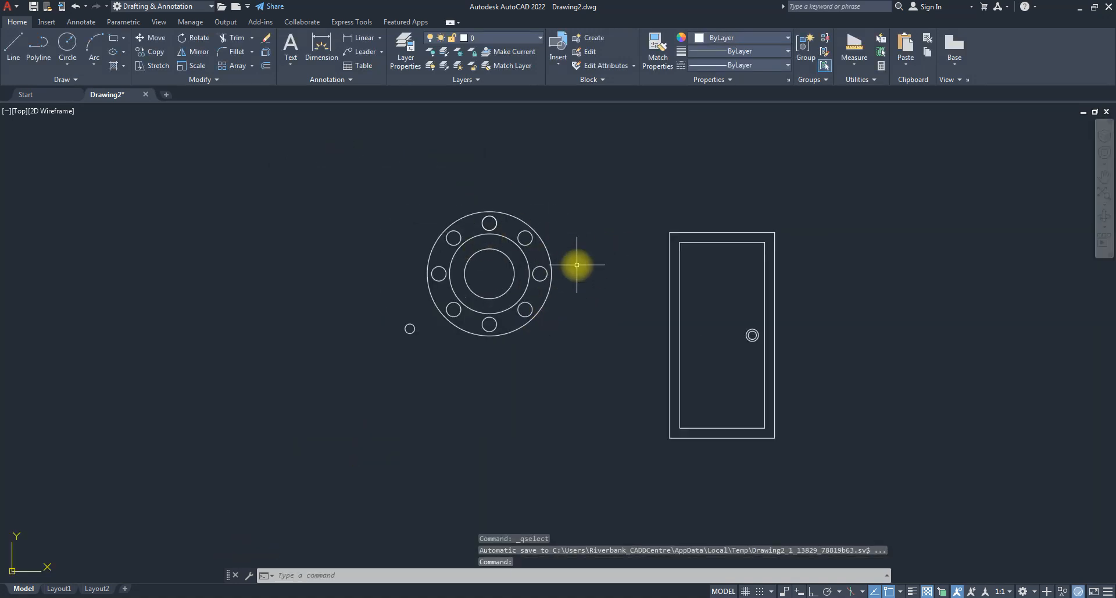
click(534, 295)
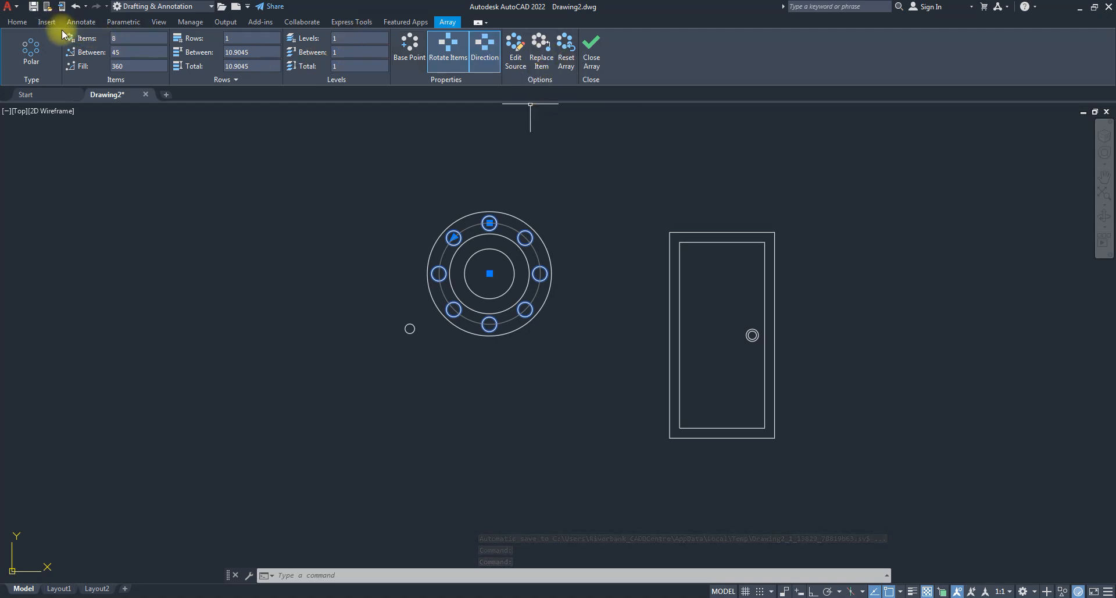
key(Escape)
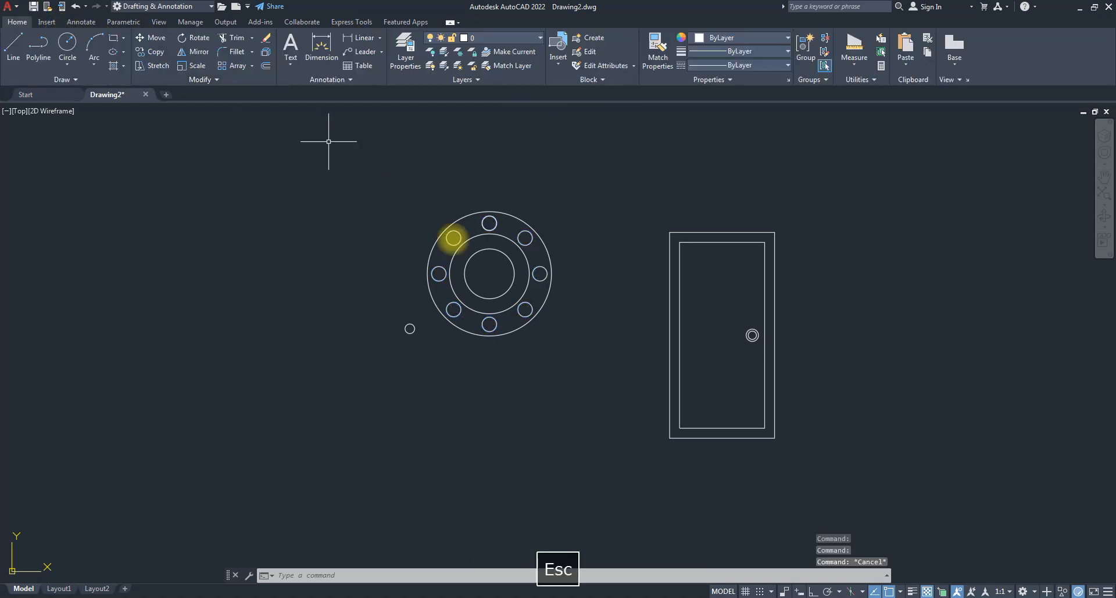
click(521, 220)
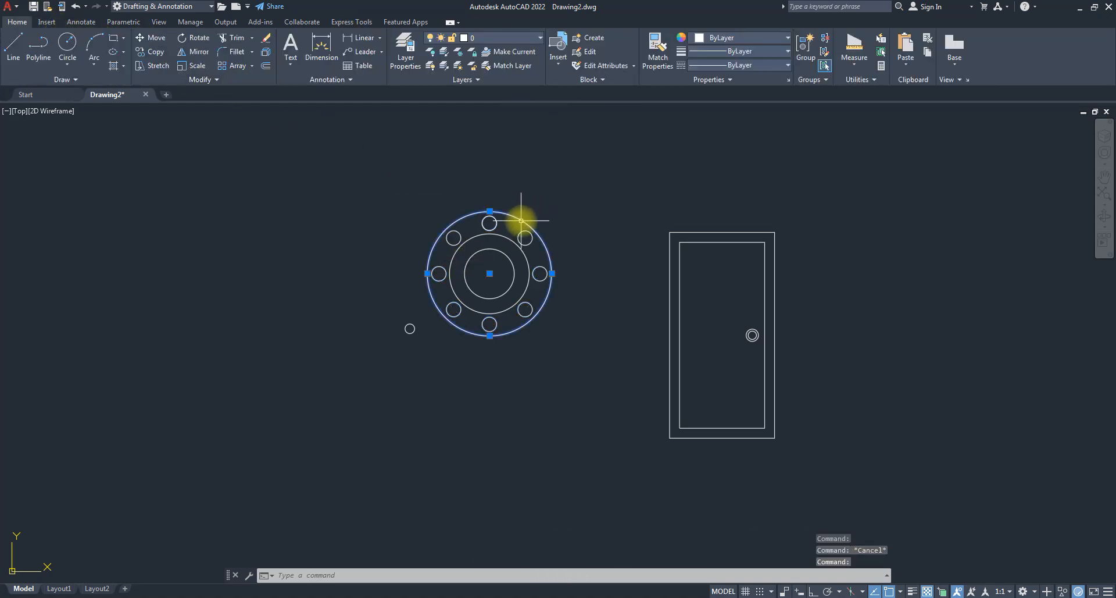
click(719, 39)
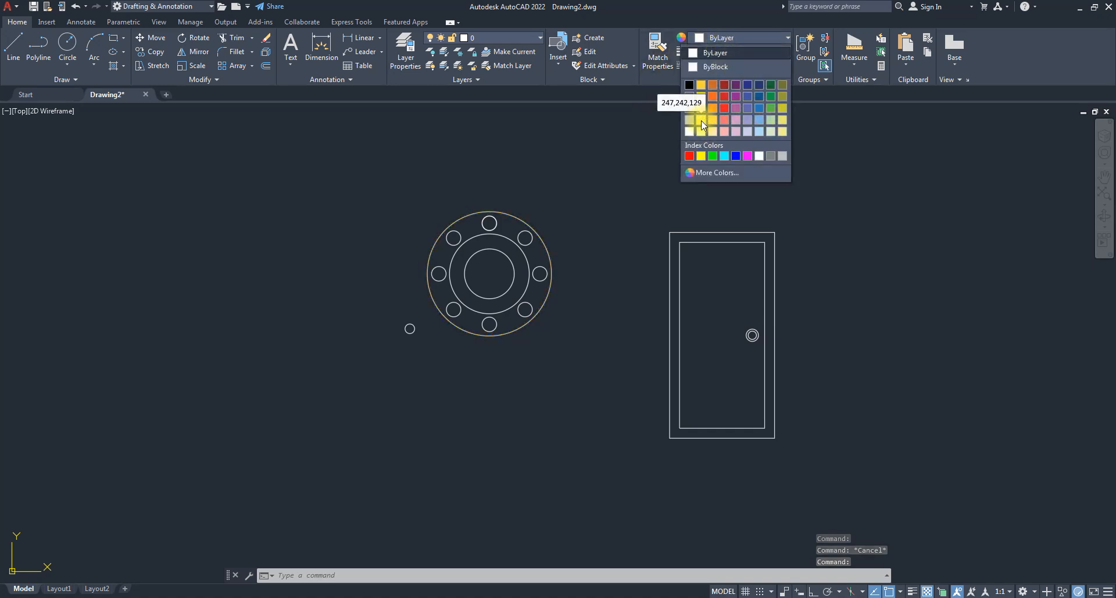
click(689, 156)
key(Escape)
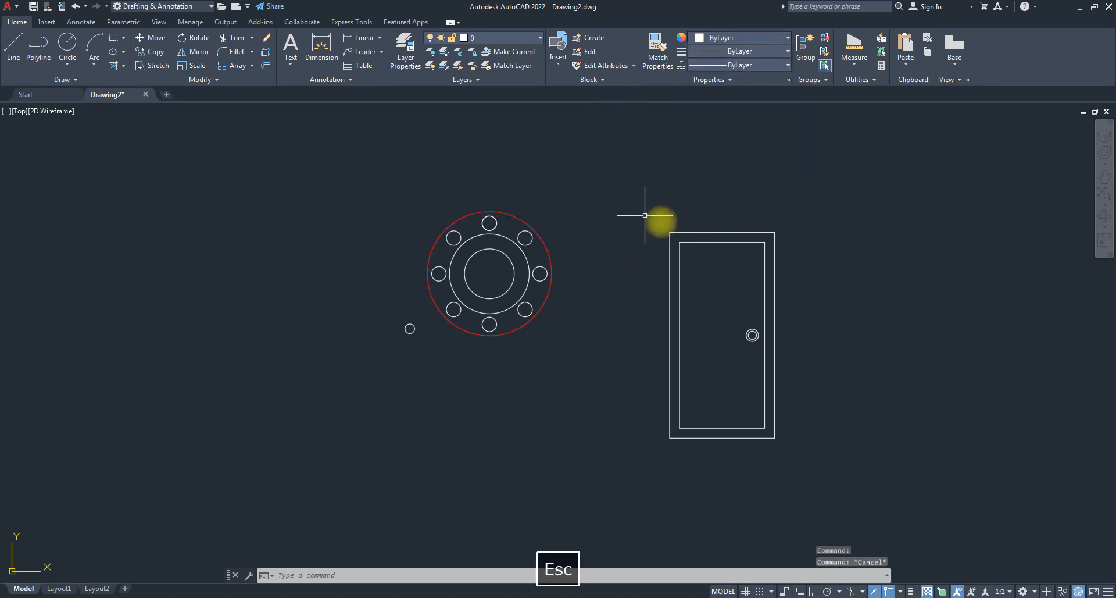
- Change the colour of the door's inner rectangle to red
click(679, 259)
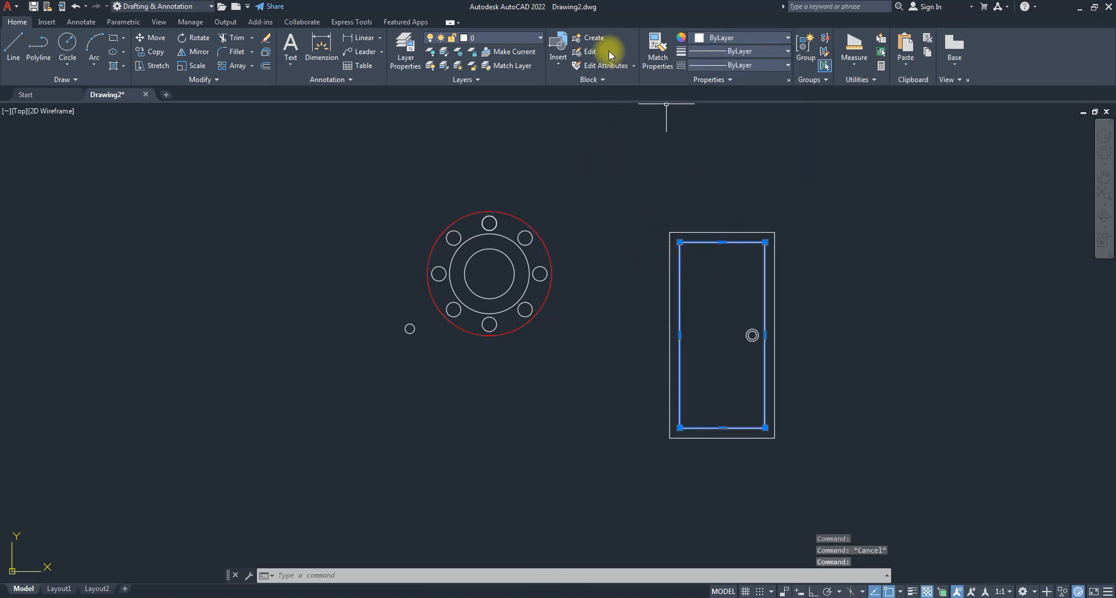
click(715, 38)
click(690, 156)
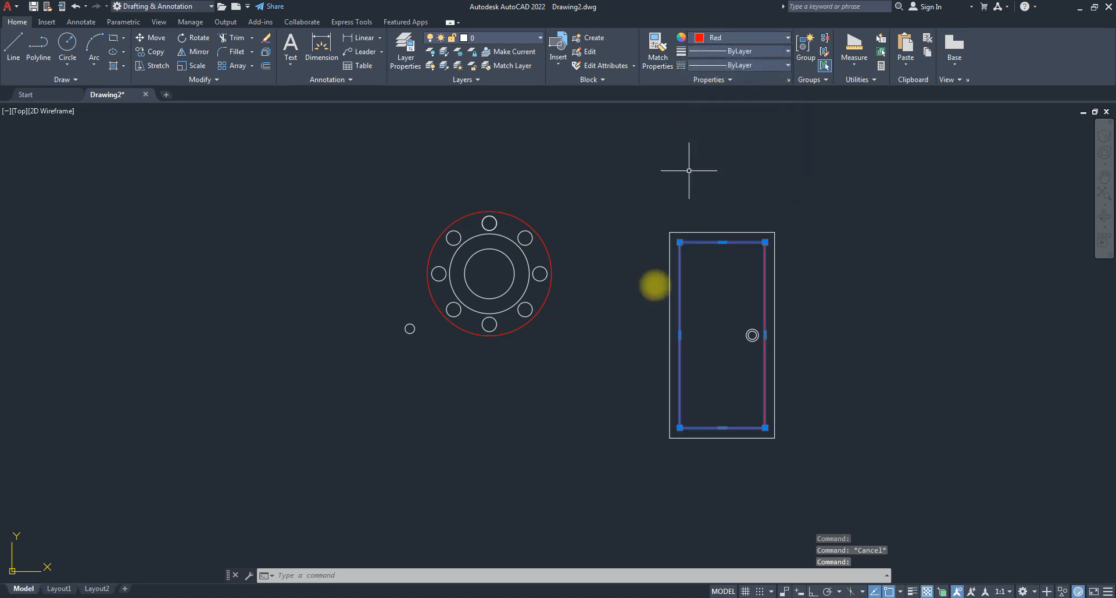
key(Escape)
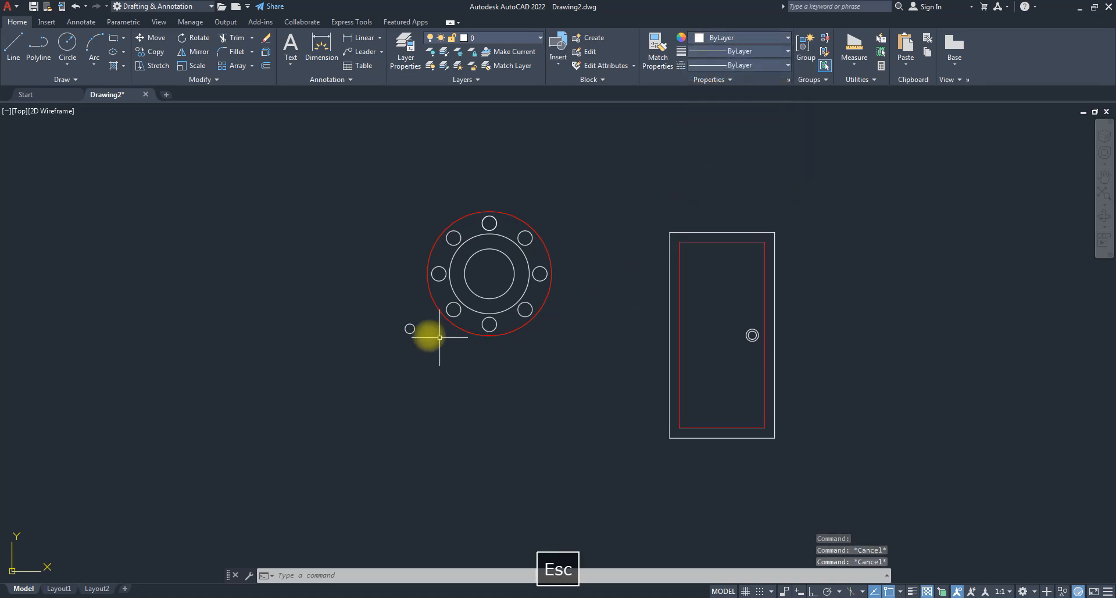
- Change the door knob's inner circle and the small loose circle beside the flange to yellow
scroll(752, 335, up, 5)
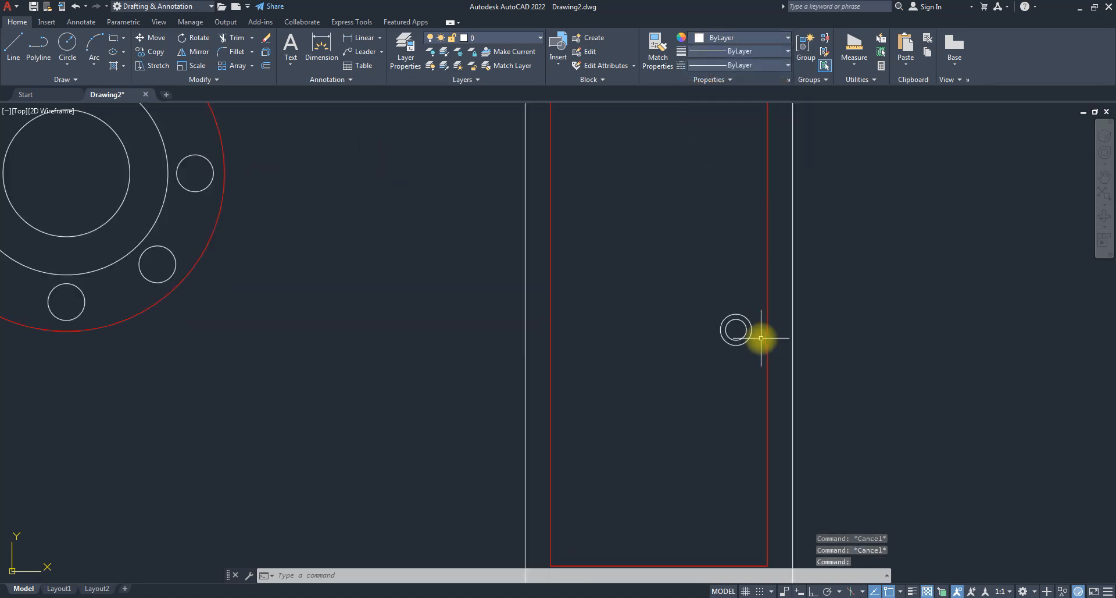
click(745, 333)
click(733, 47)
click(733, 36)
click(733, 36)
click(702, 156)
scroll(649, 355, down, 2)
key(Escape)
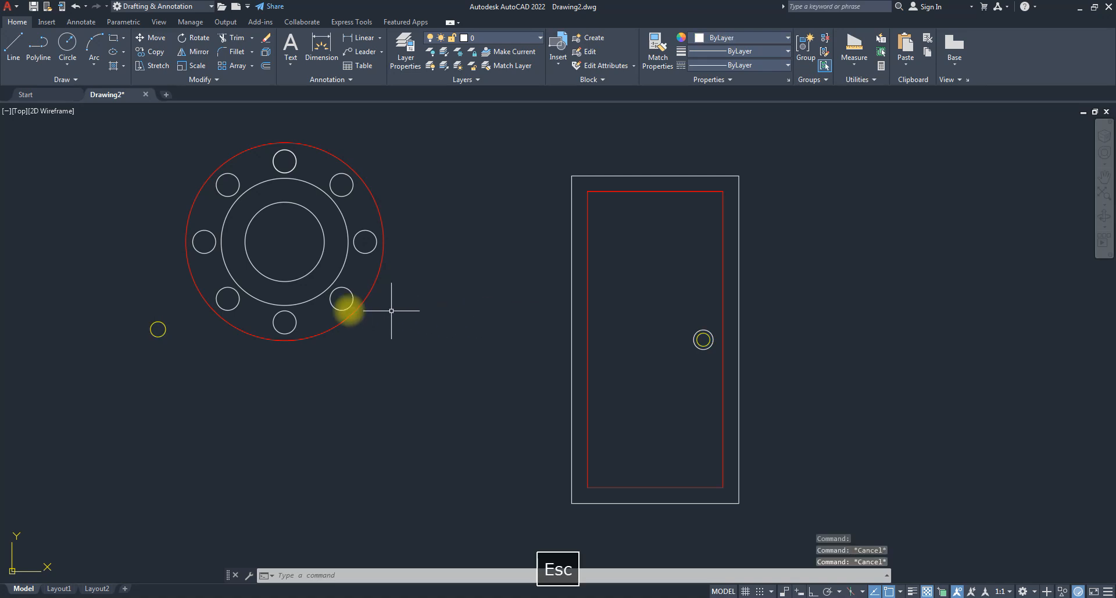
key(Escape)
click(326, 296)
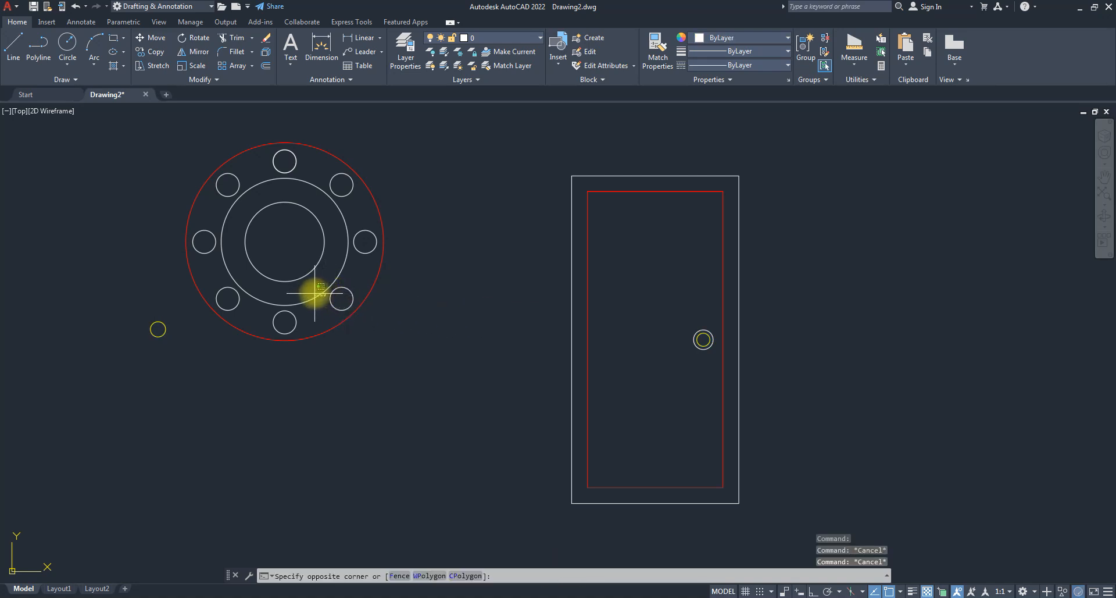
click(315, 293)
click(311, 279)
click(304, 272)
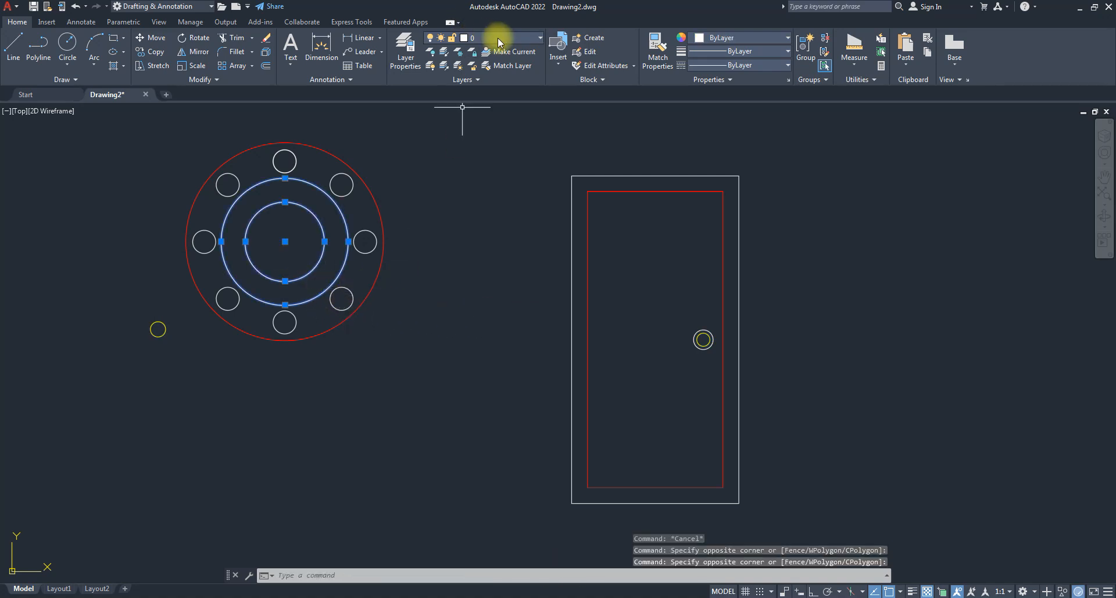
- Create a new layer named 001 and close the layer manager
click(405, 49)
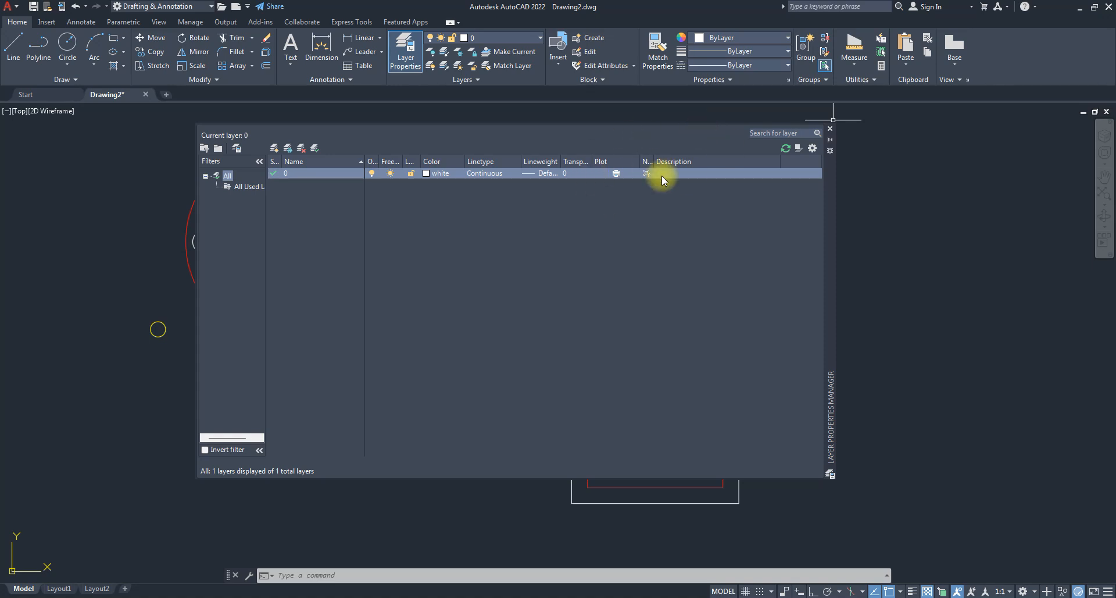
click(275, 148)
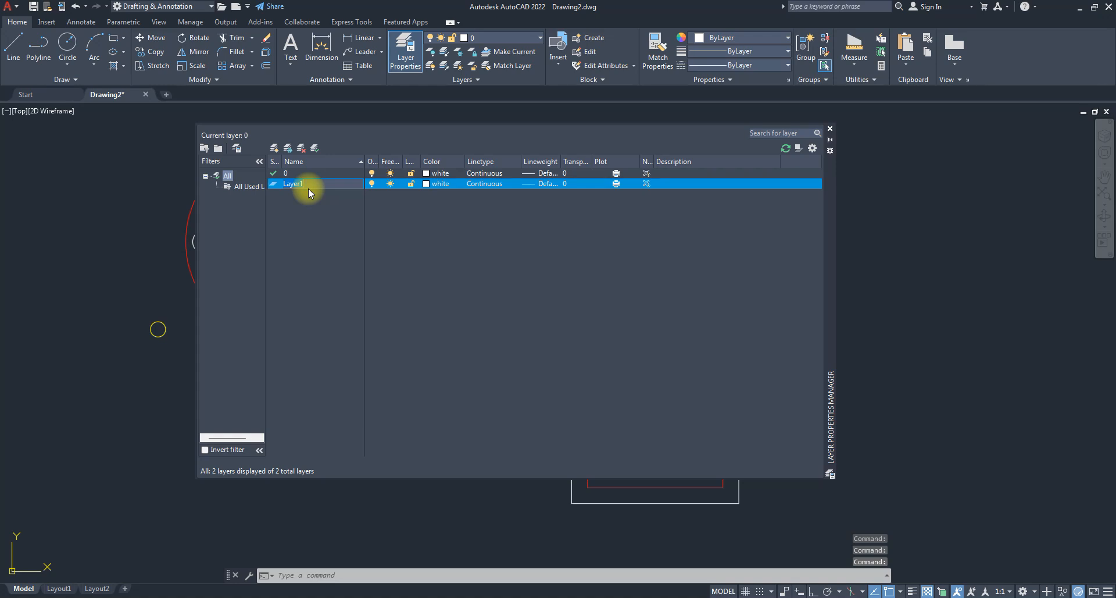
text(001)
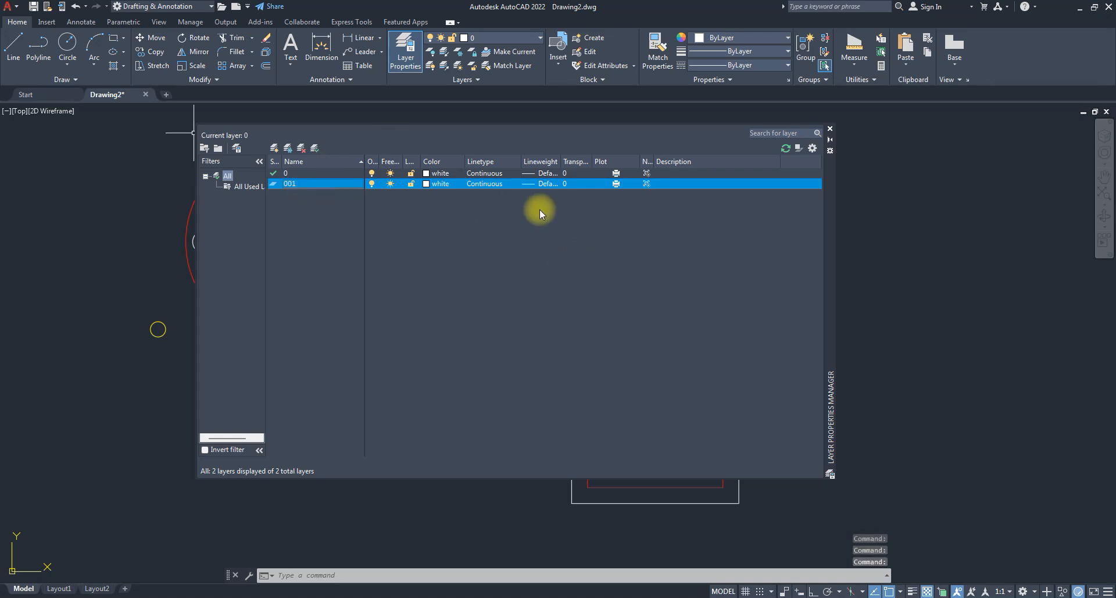
click(830, 128)
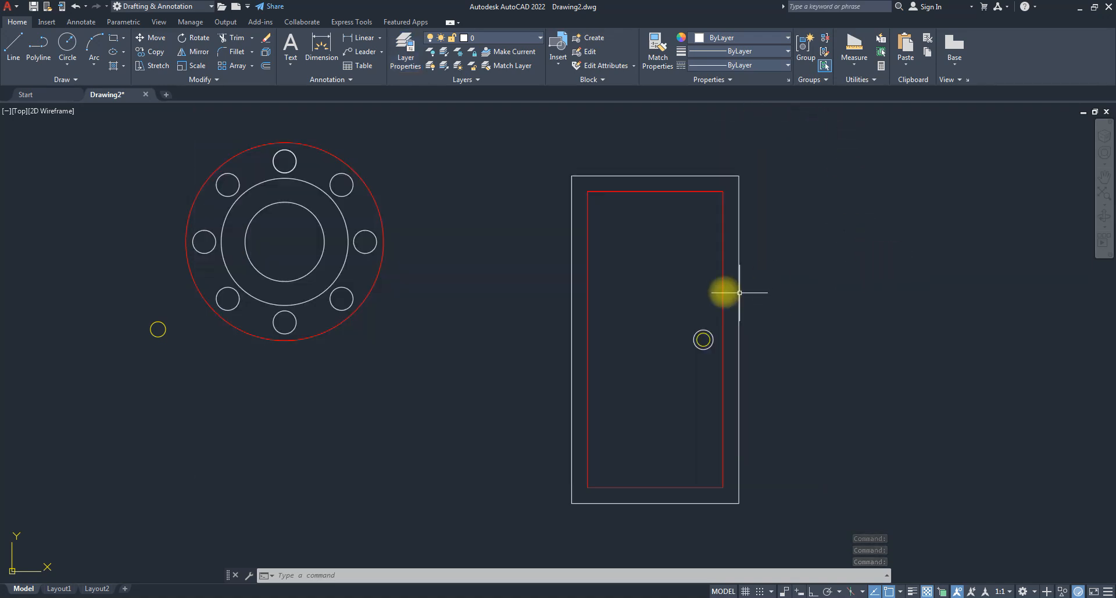
- Move the flange's middle circle and the small loose yellow circle to layer 001, and clear the selection
click(340, 269)
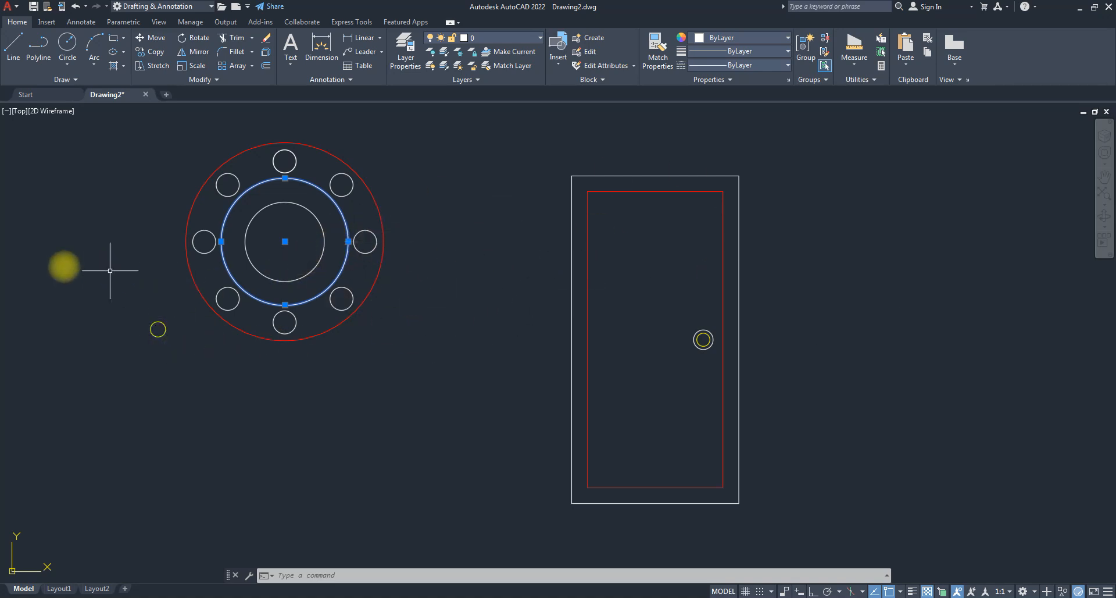
click(150, 329)
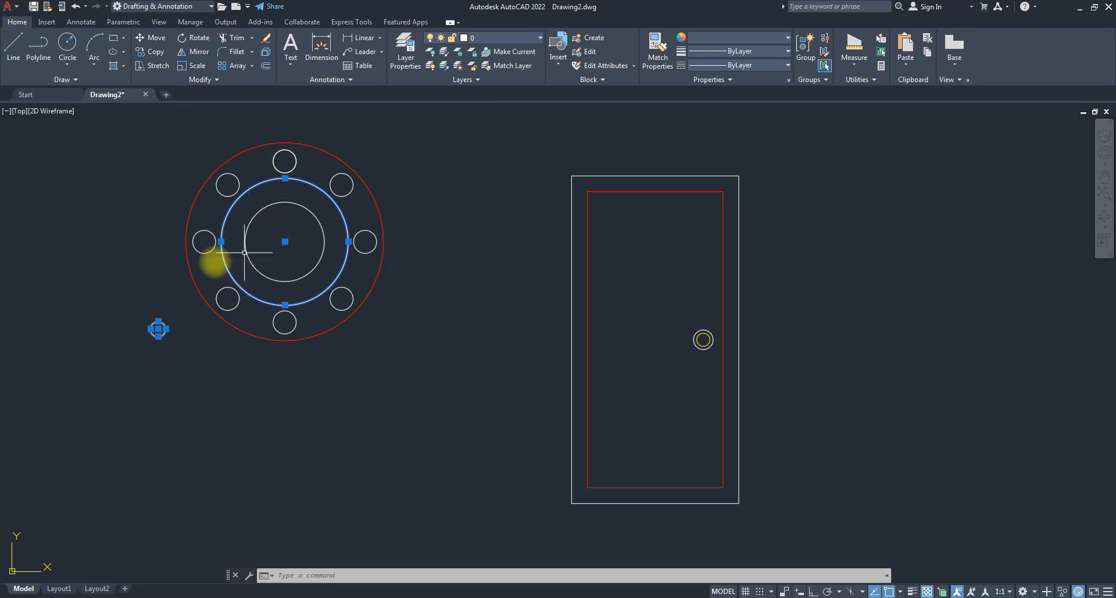
click(488, 39)
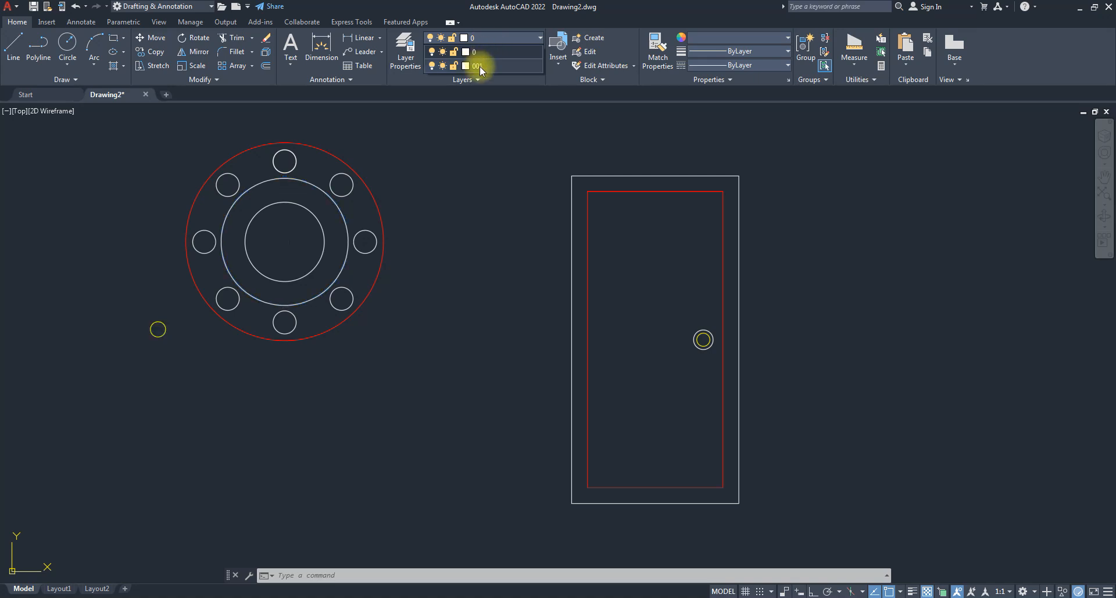
click(480, 67)
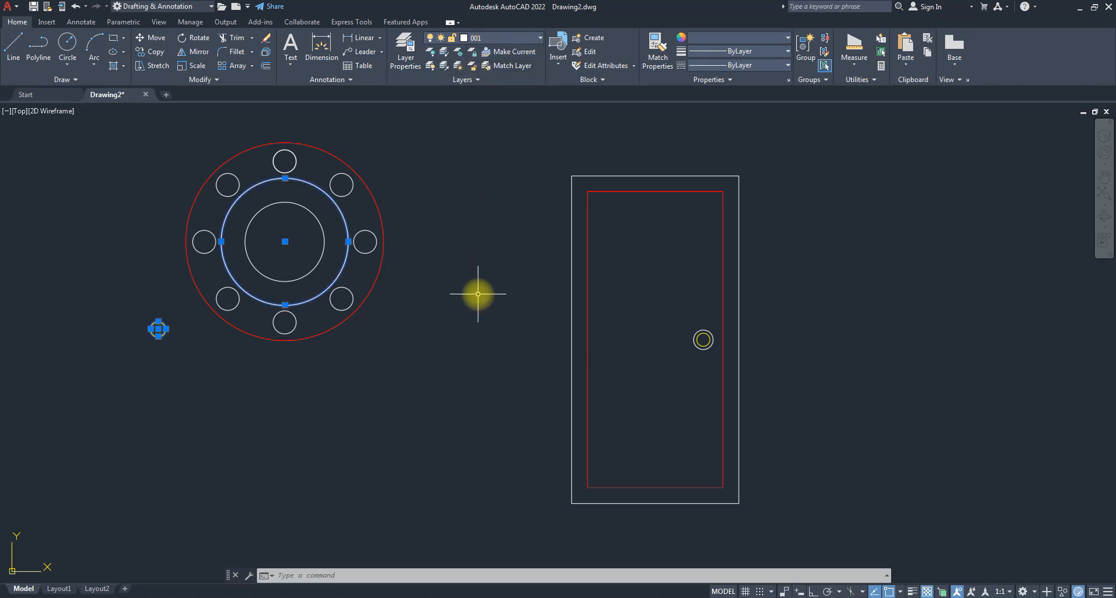
key(Escape)
key(Escape)
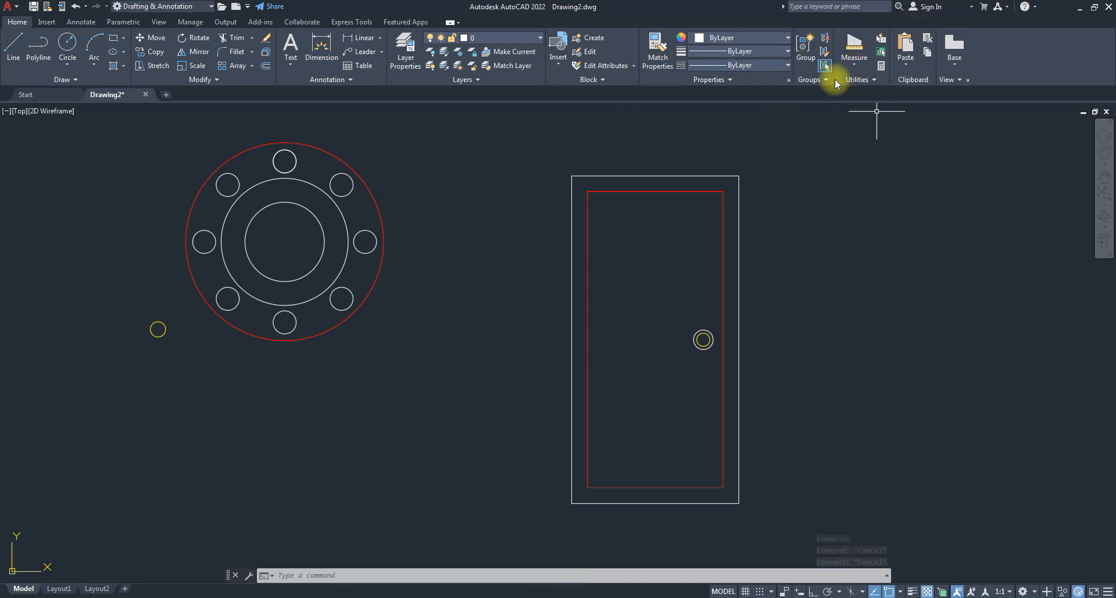
- Review the Quick Select filter settings for the entire drawing, and close the dialog without applying them
click(881, 47)
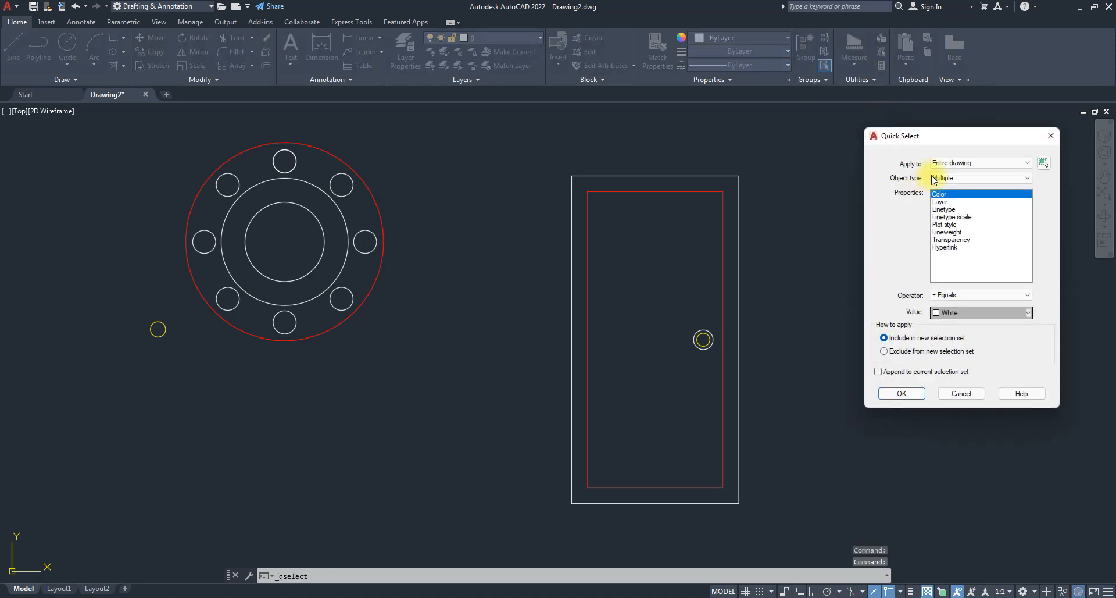
drag(947, 131, 948, 144)
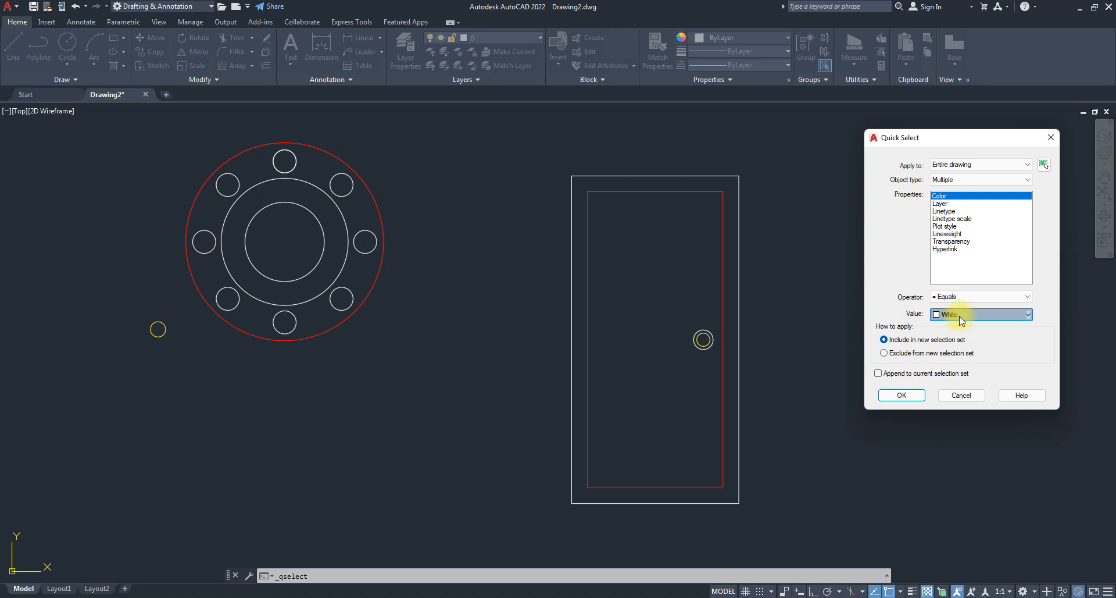
click(1051, 137)
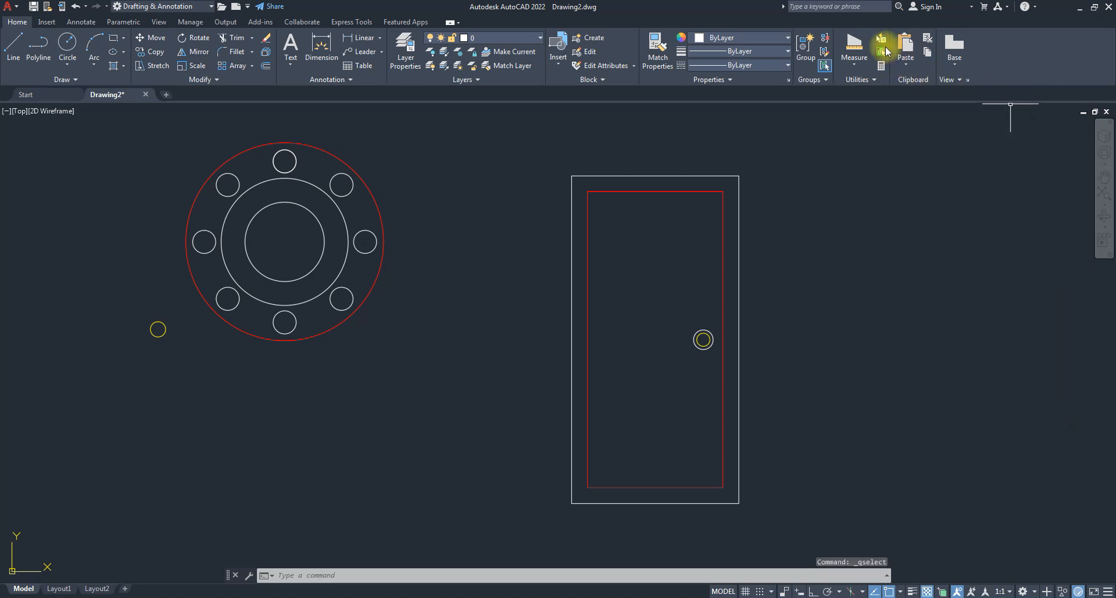
- Use Quick Select to select every object in the drawing whose colour equals Red, and clear the selection
click(882, 42)
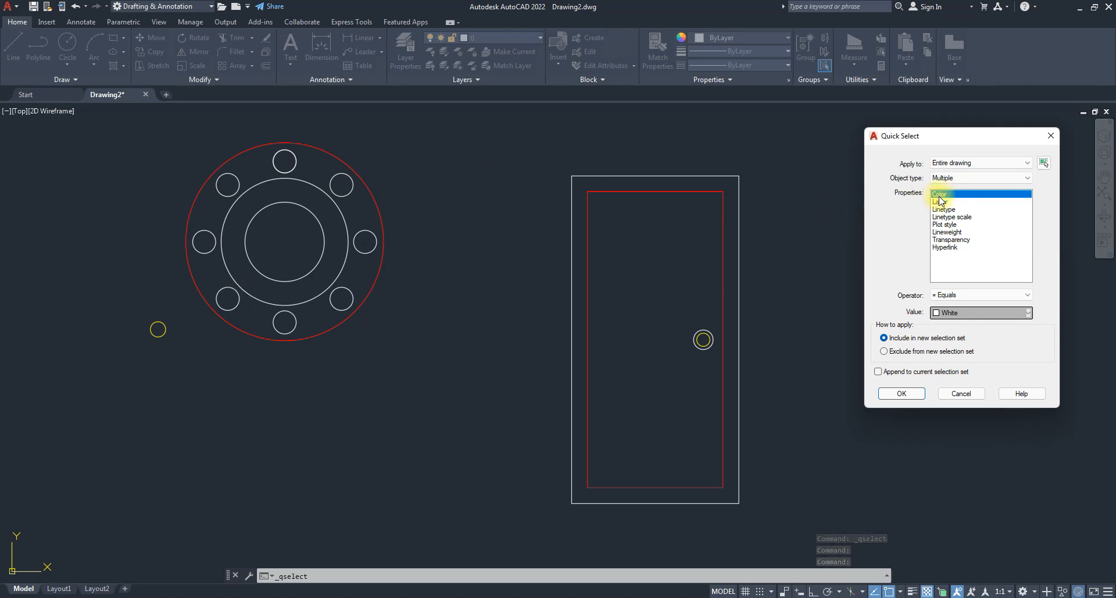
click(977, 312)
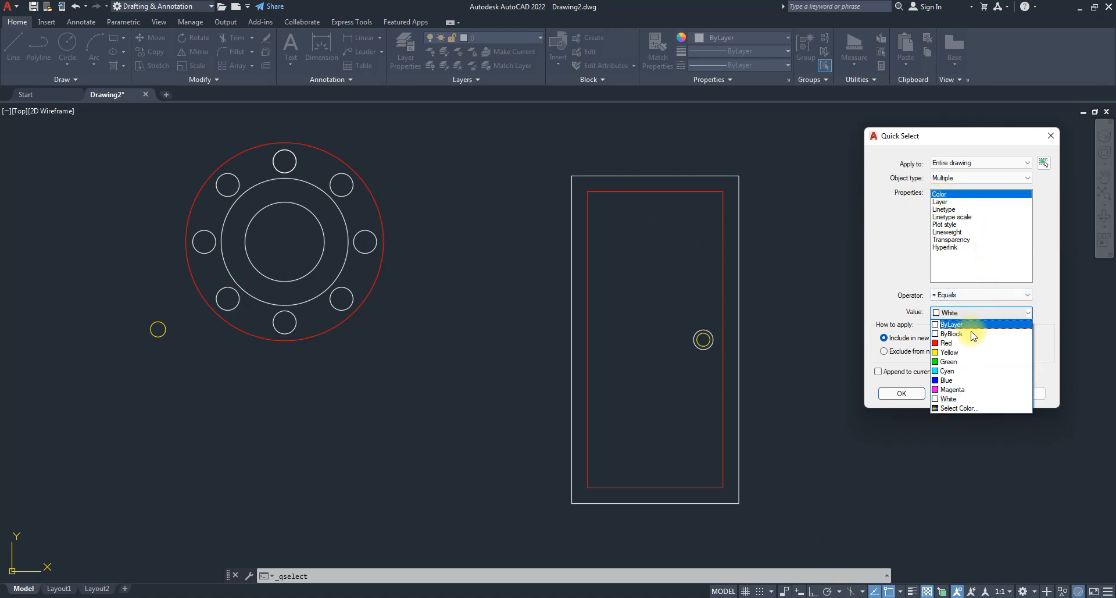
click(943, 348)
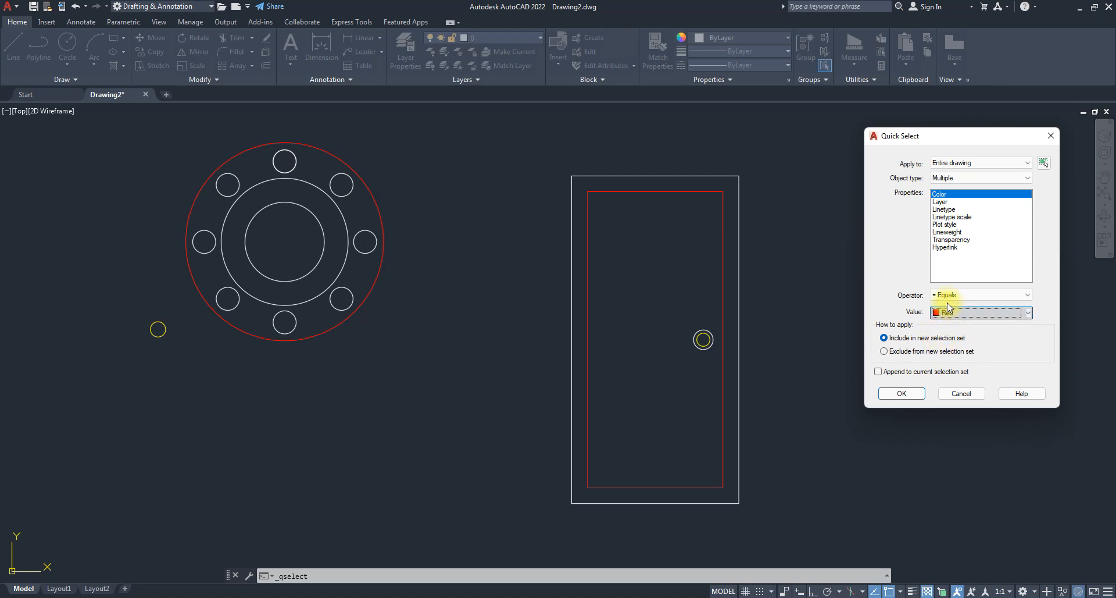
click(903, 394)
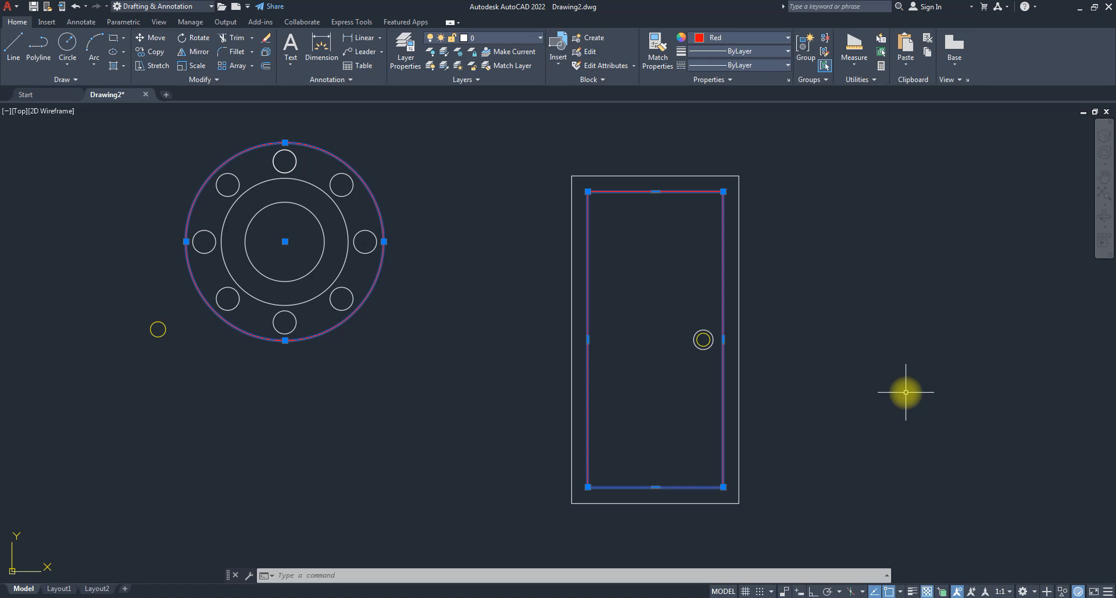
key(Escape)
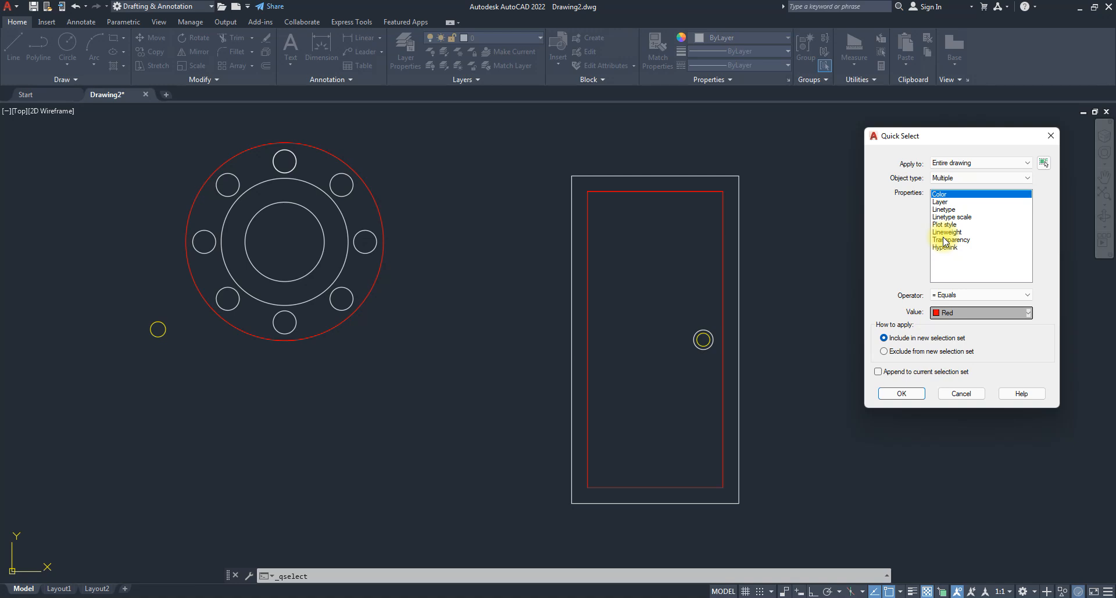
- Use Quick Select to select all objects whose layer is Not Equal to 001, check the flange's middle circle's layer, and clear the selection
click(940, 201)
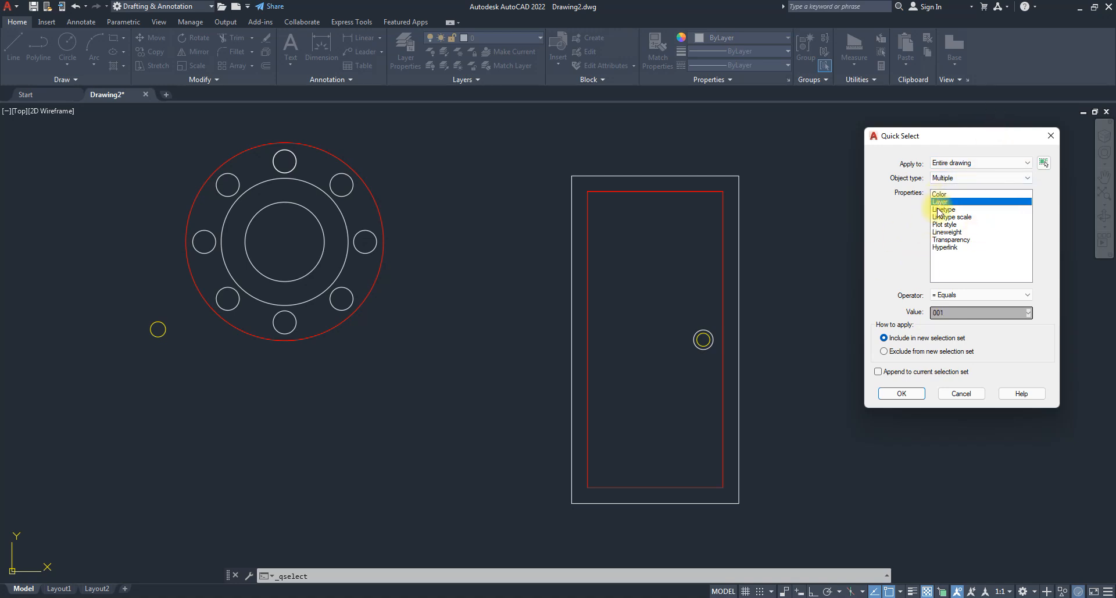
click(938, 313)
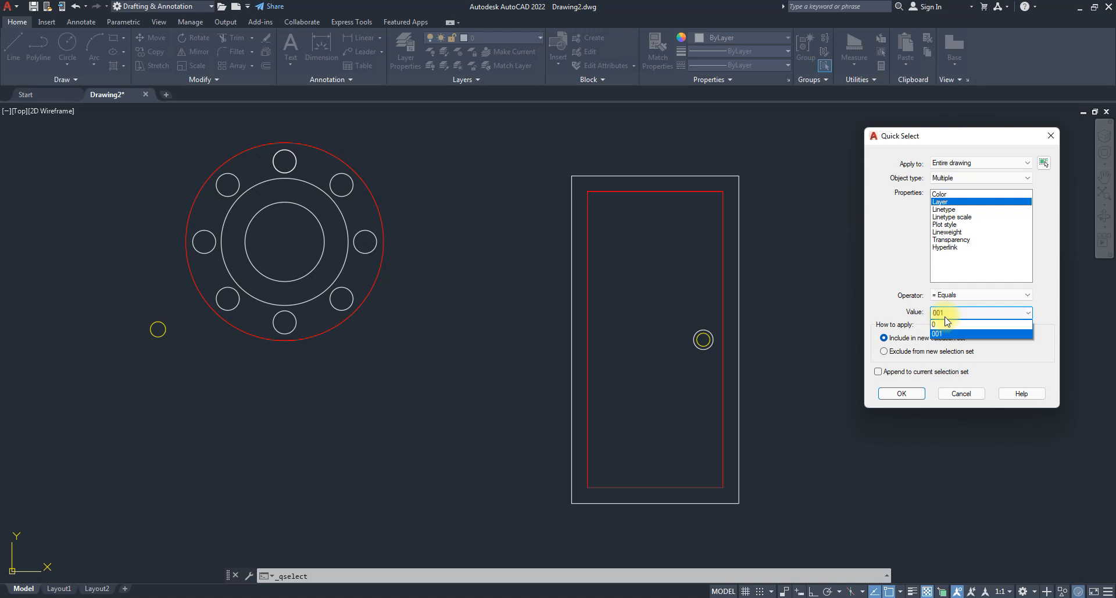
click(898, 296)
click(1027, 294)
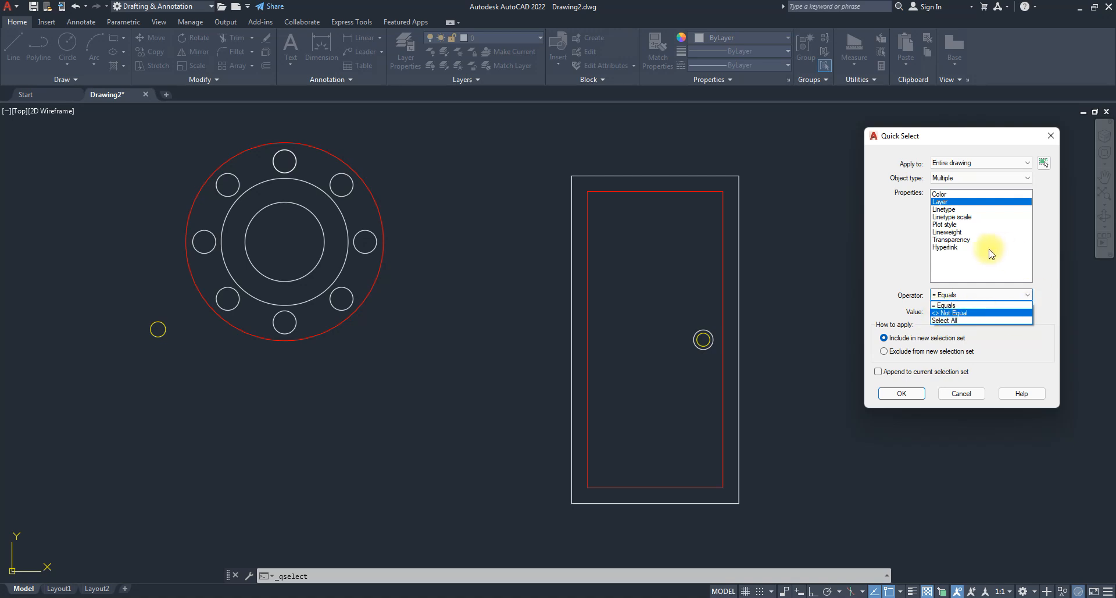
click(959, 313)
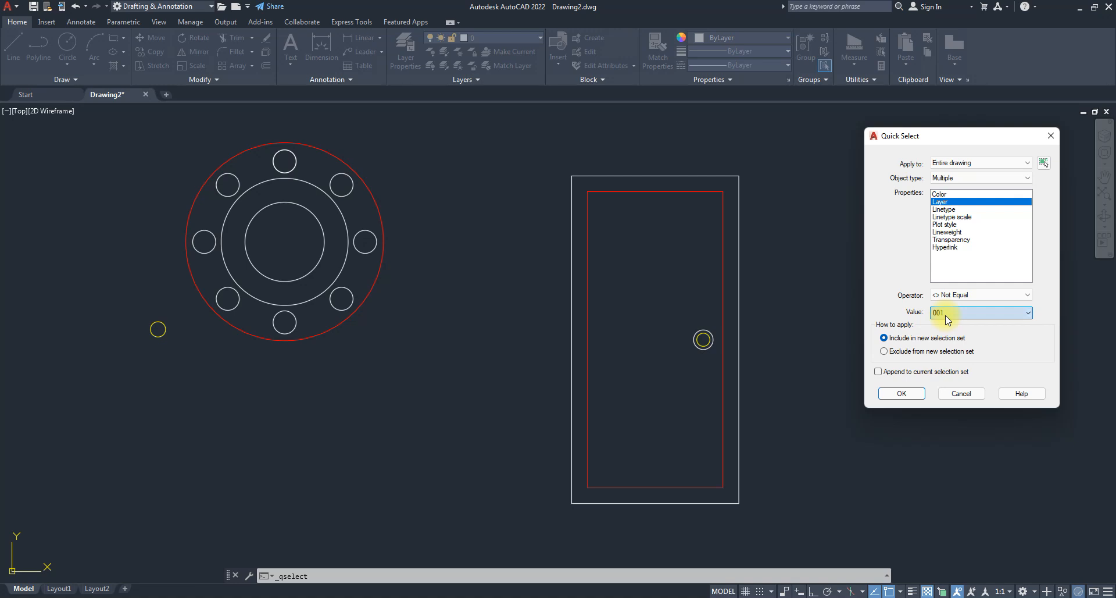
click(904, 391)
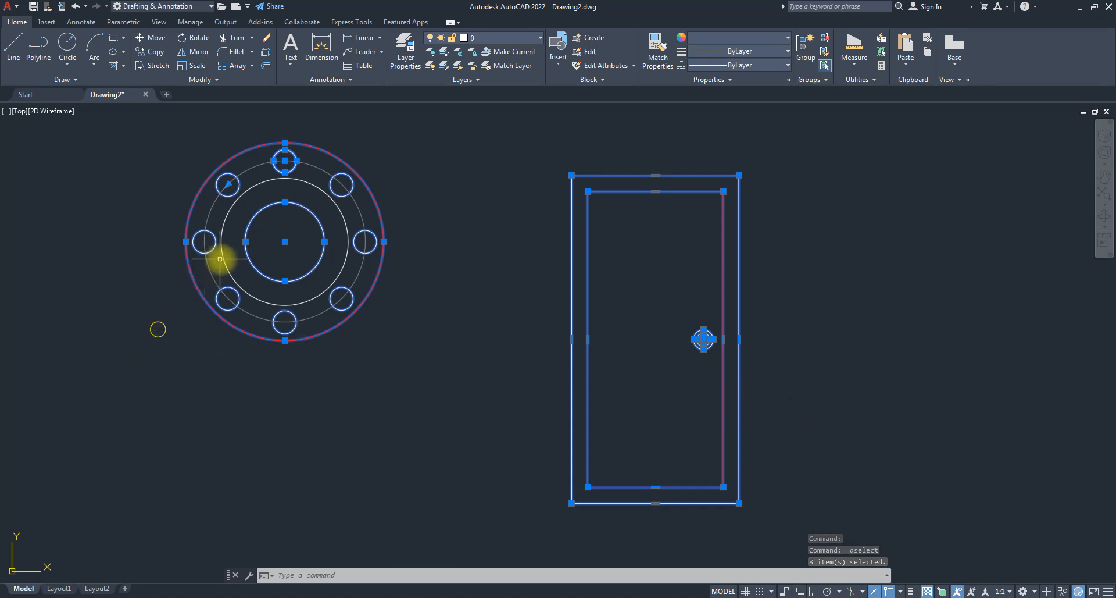
mouse_move(223, 259)
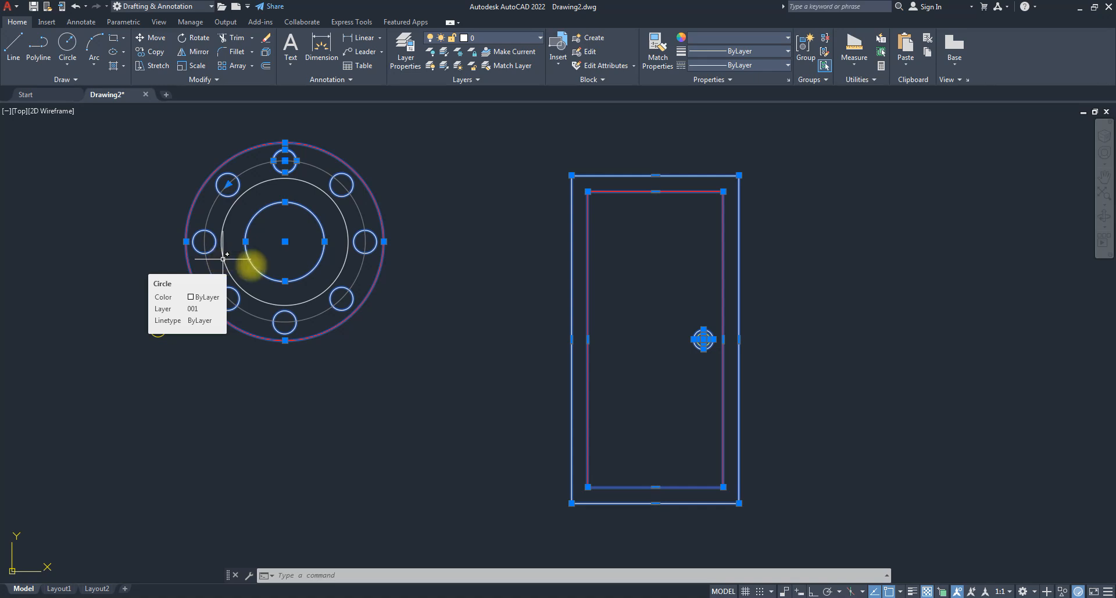
click(825, 65)
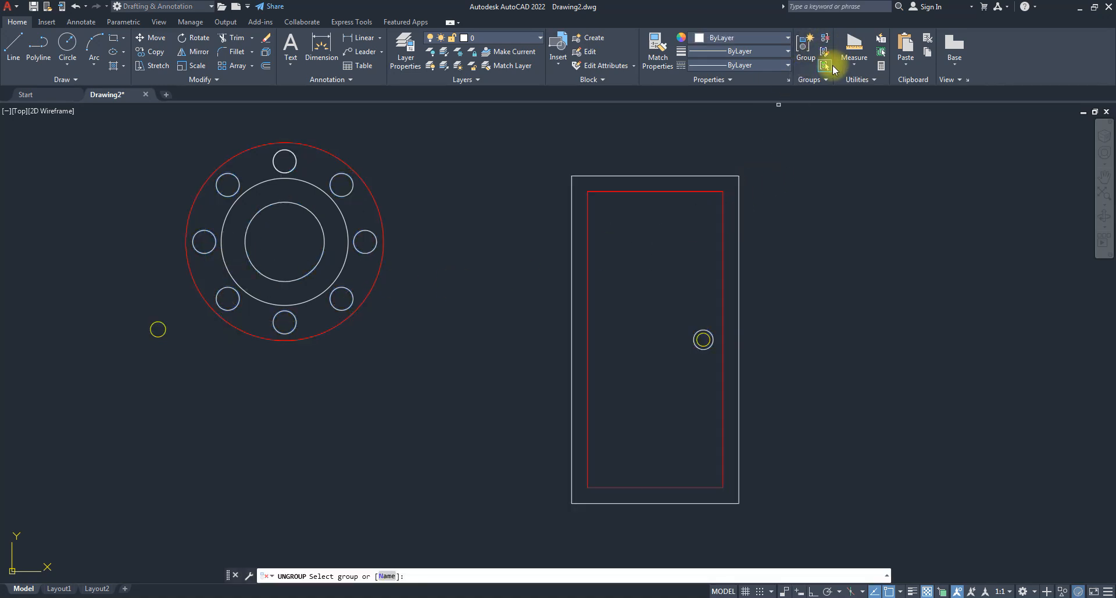
key(Escape)
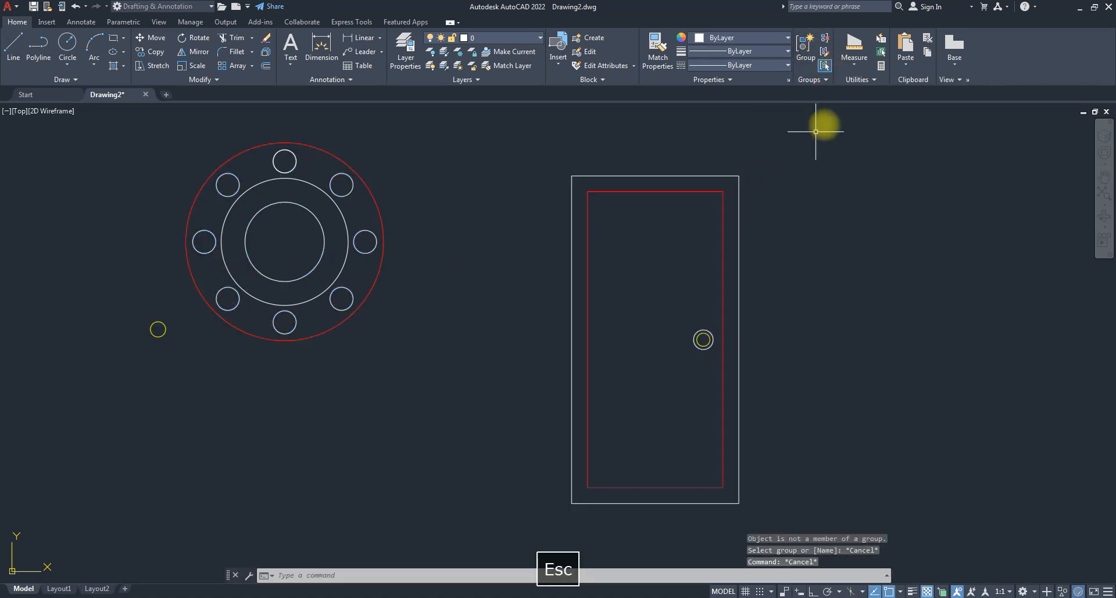
- Look through Quick Select's hyperlink, lineweight, linetype scale and linetype properties and the linetype value options, and close it without applying
click(881, 38)
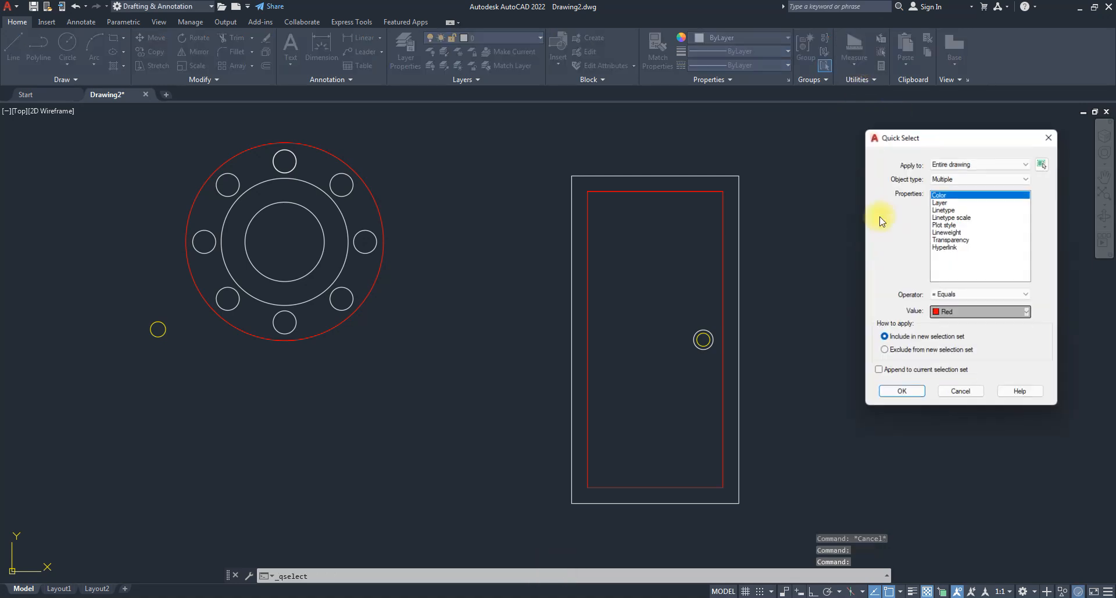
click(956, 248)
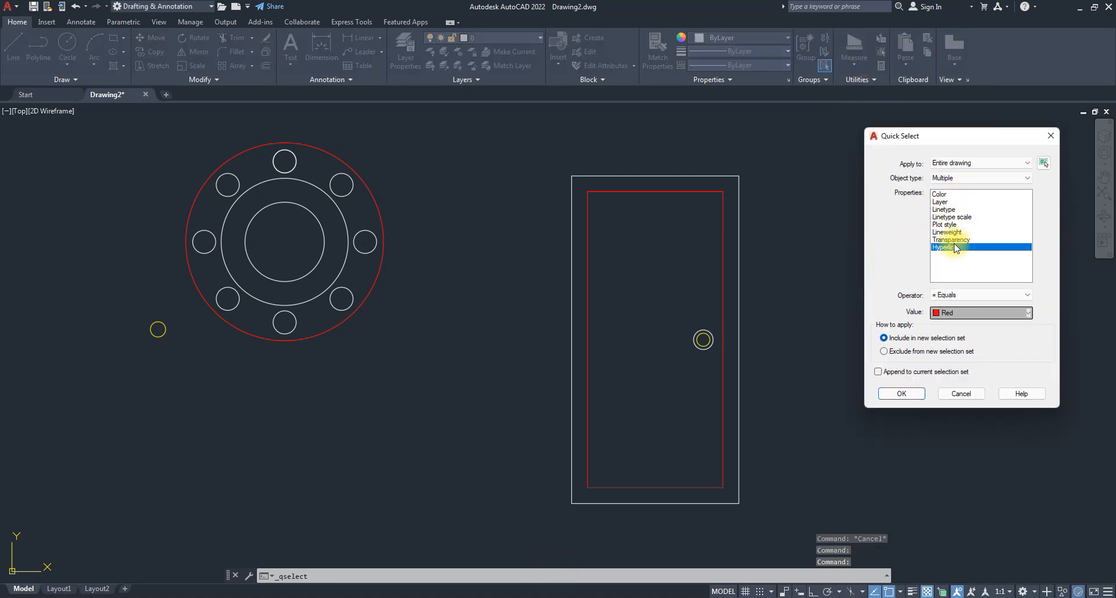
click(959, 231)
click(956, 218)
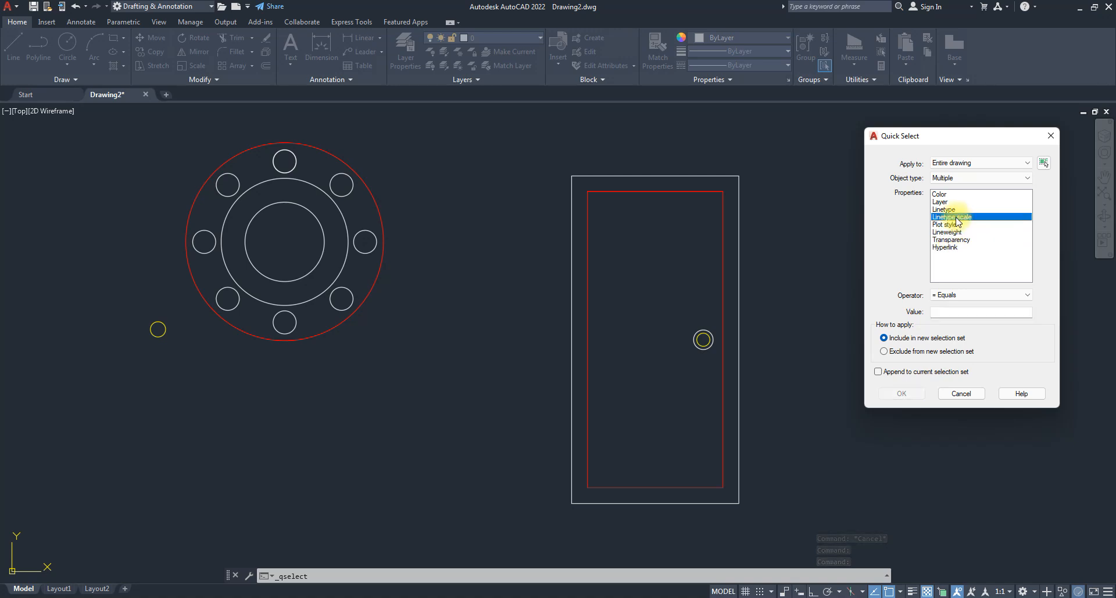
click(943, 210)
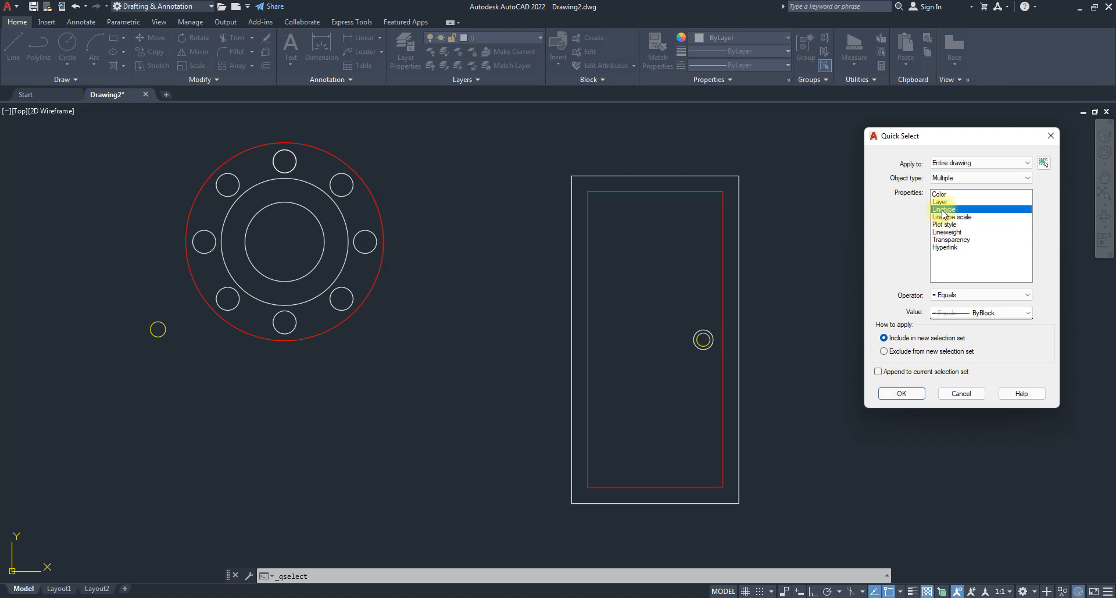
click(982, 313)
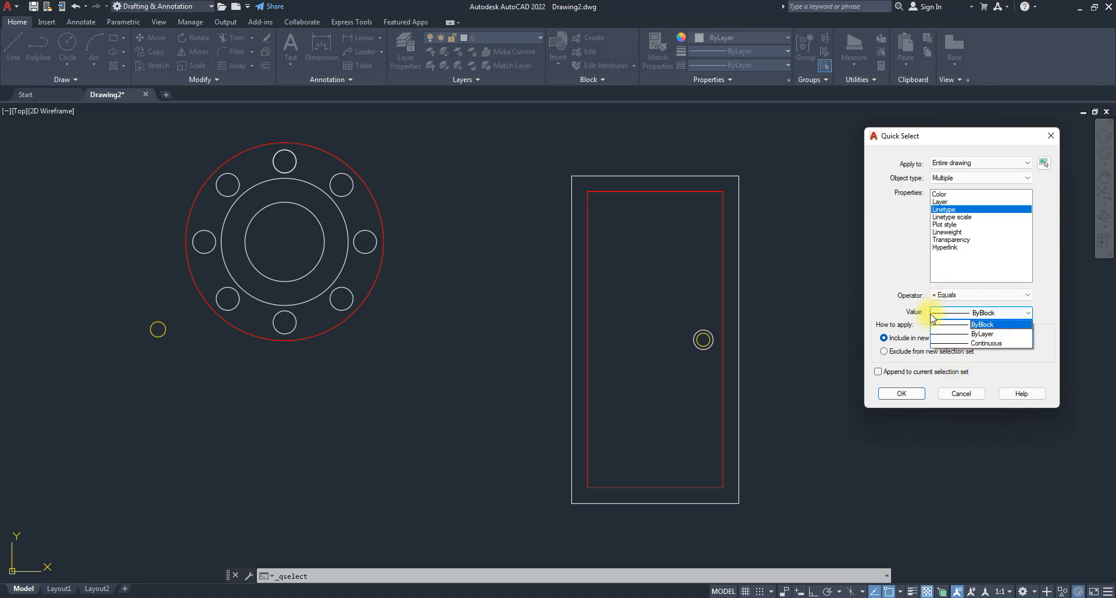
click(1051, 136)
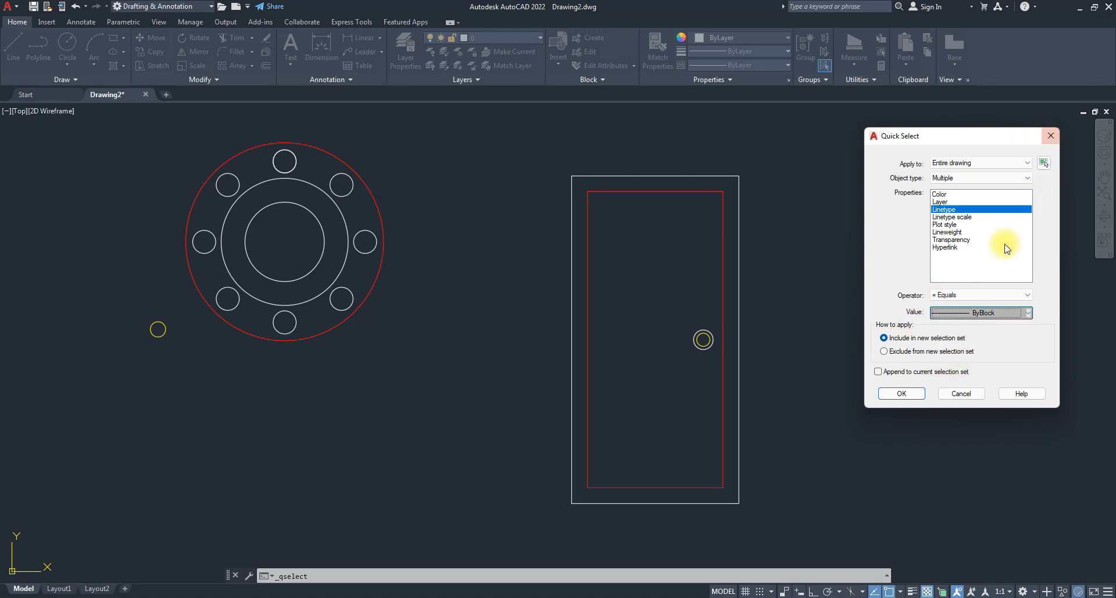
click(1052, 135)
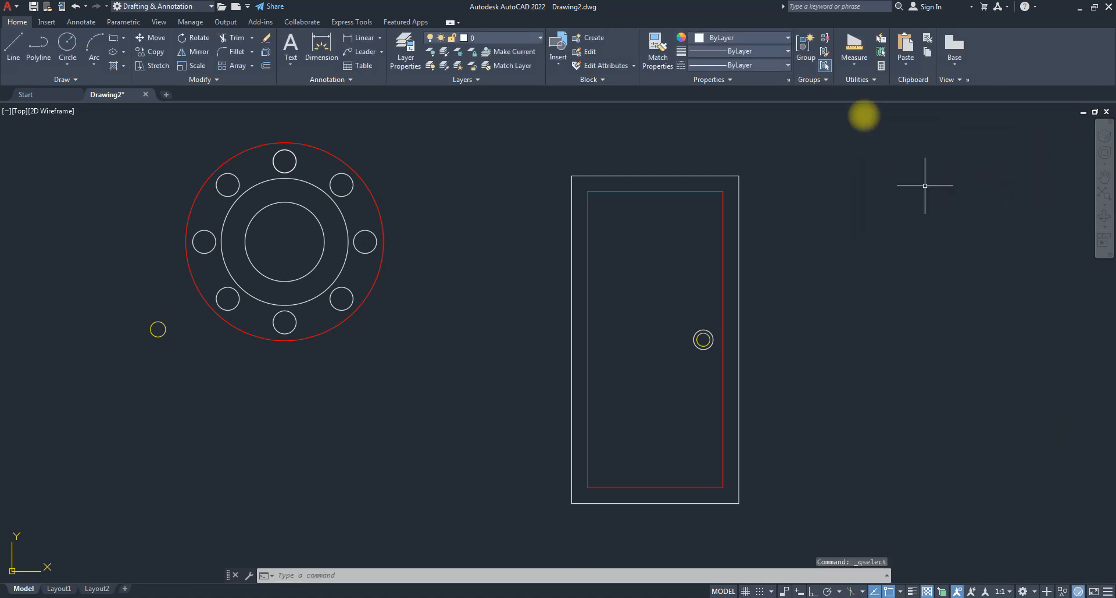
- Select all objects in the drawing with Select All
click(881, 56)
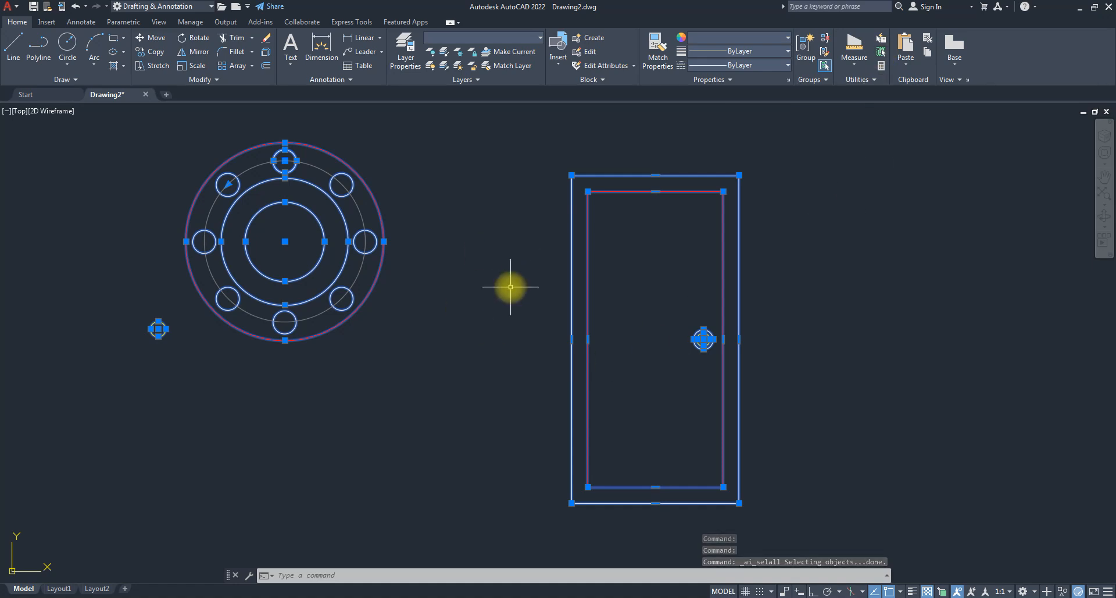
- Clear the selection, bring up the Quick Calculator, and place it beside the door drawing
key(Escape)
key(Escape)
key(Escape)
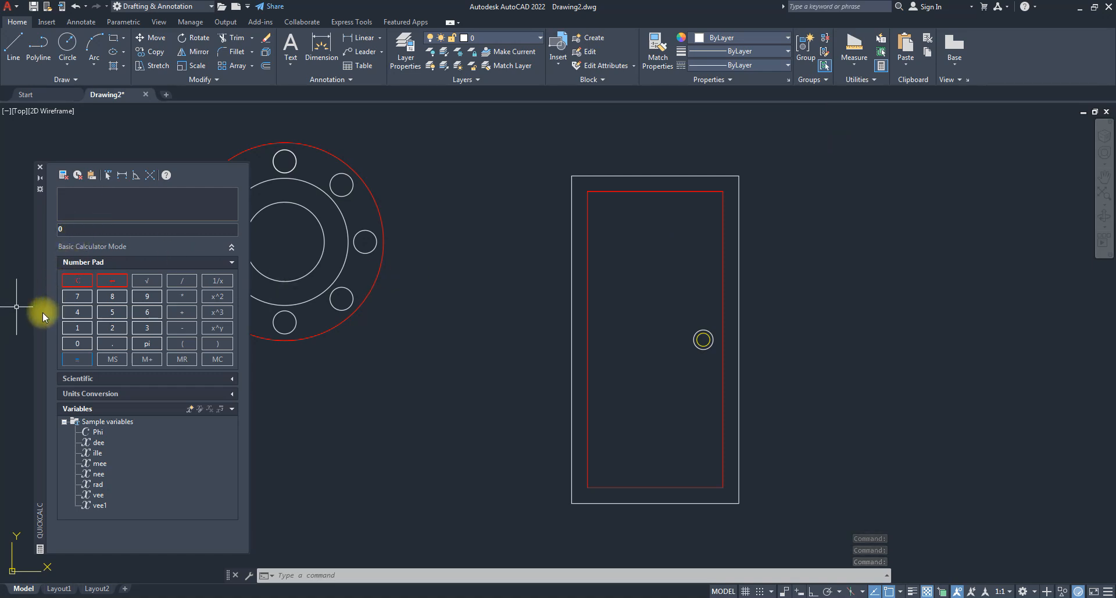
mouse_move(15, 285)
mouse_down()
mouse_move(560, 326)
mouse_move(826, 291)
mouse_up()
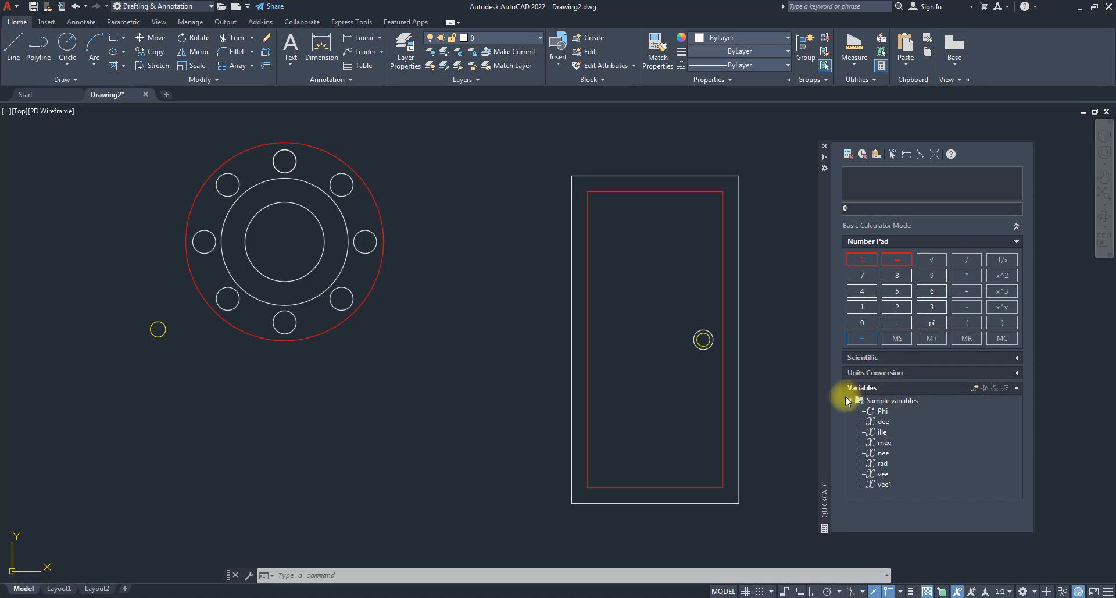
- Look through the Quick Calculator's Variables, Number Pad, Scientific and Units Conversion sections, and close the calculator
click(1016, 388)
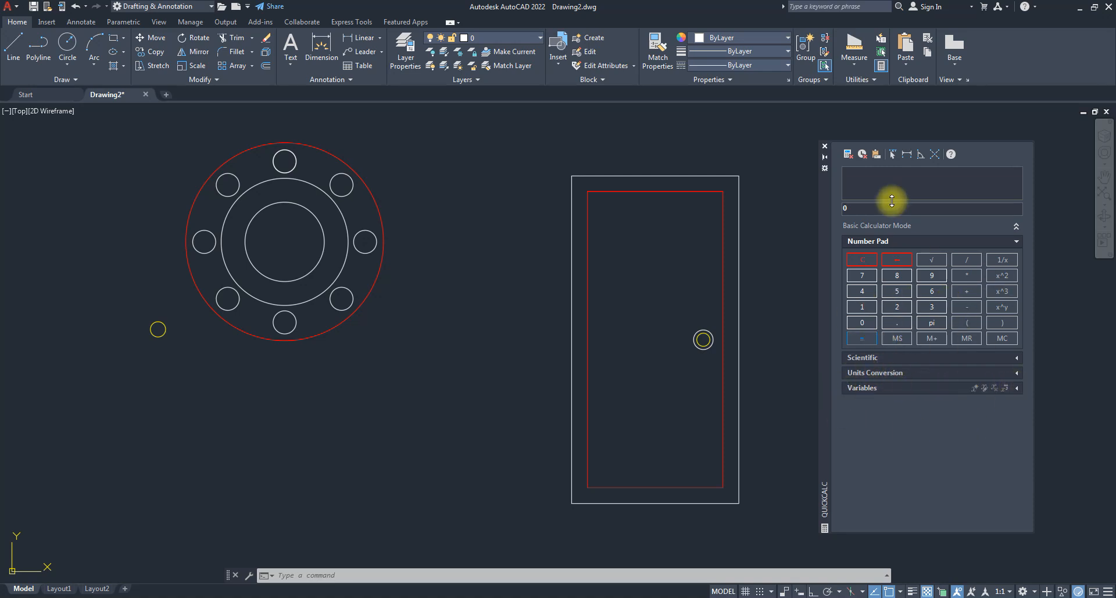
click(1013, 244)
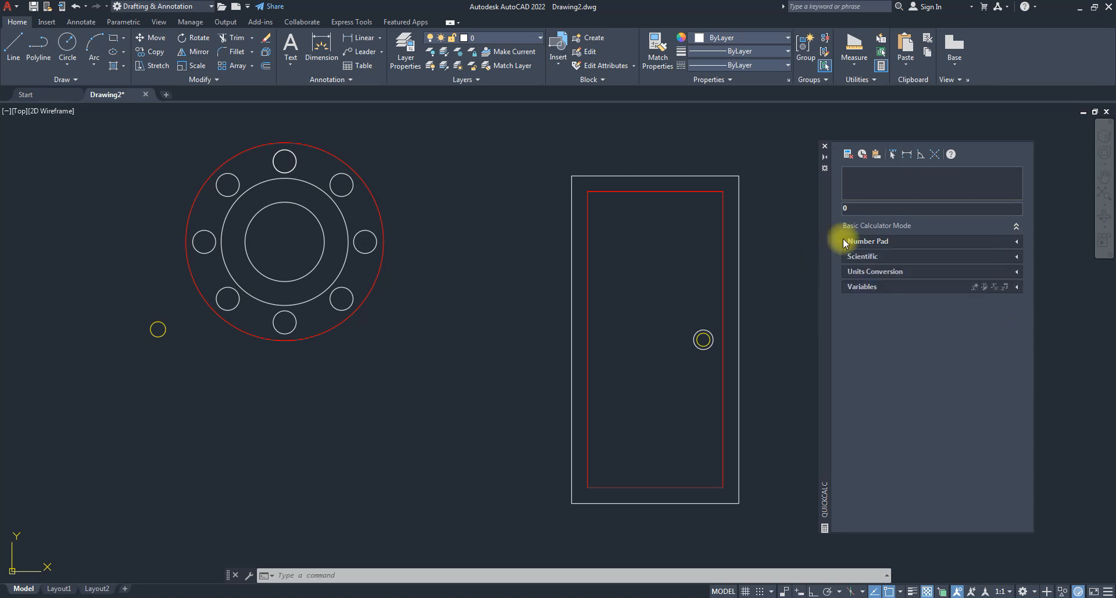
click(1016, 242)
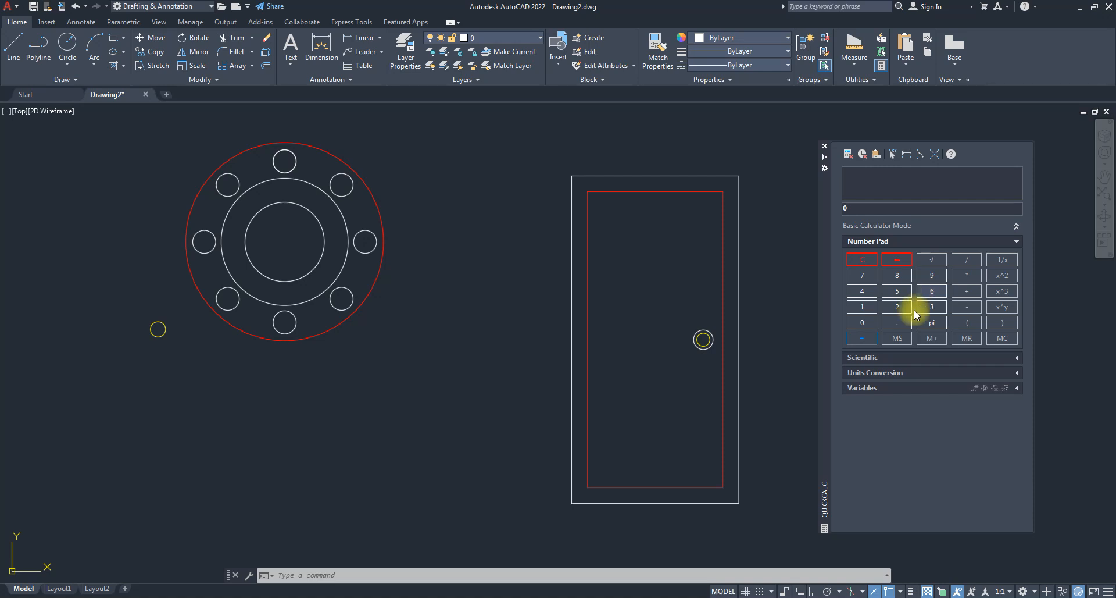
click(1017, 358)
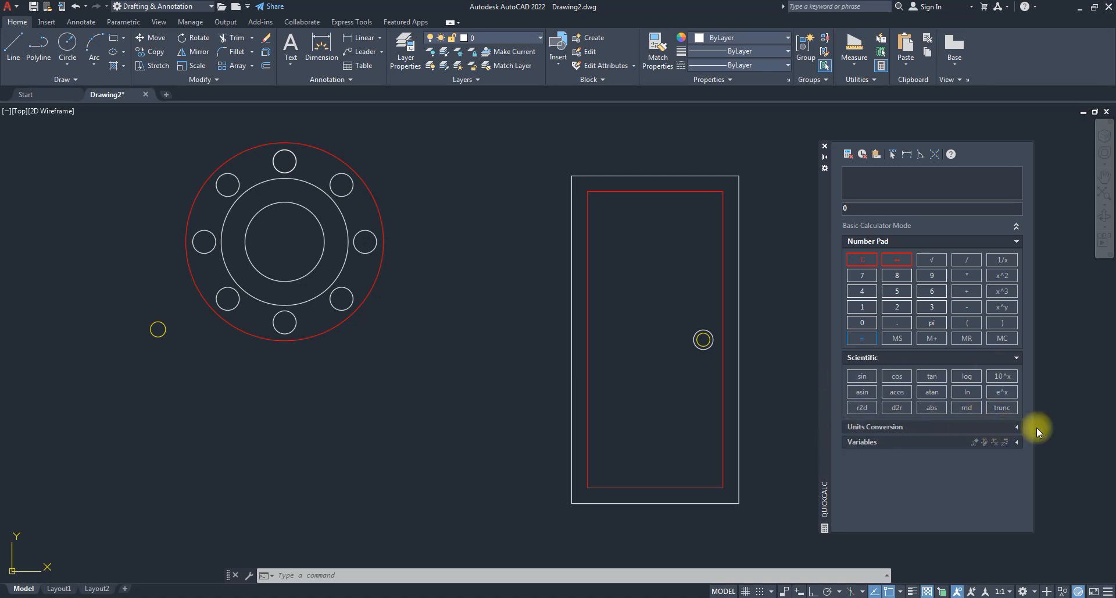
click(1016, 360)
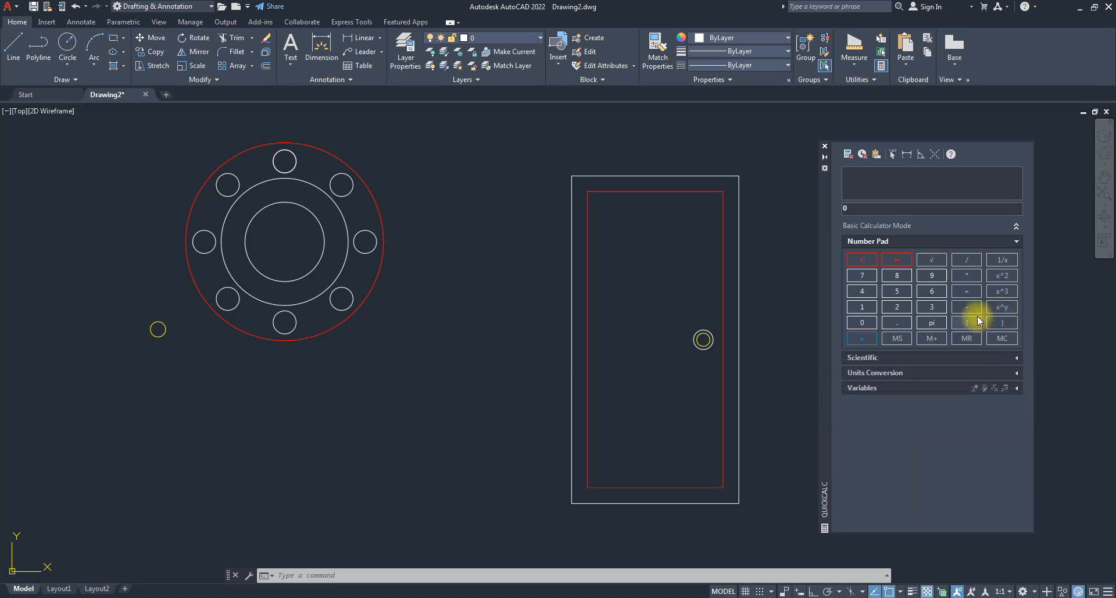
click(1017, 372)
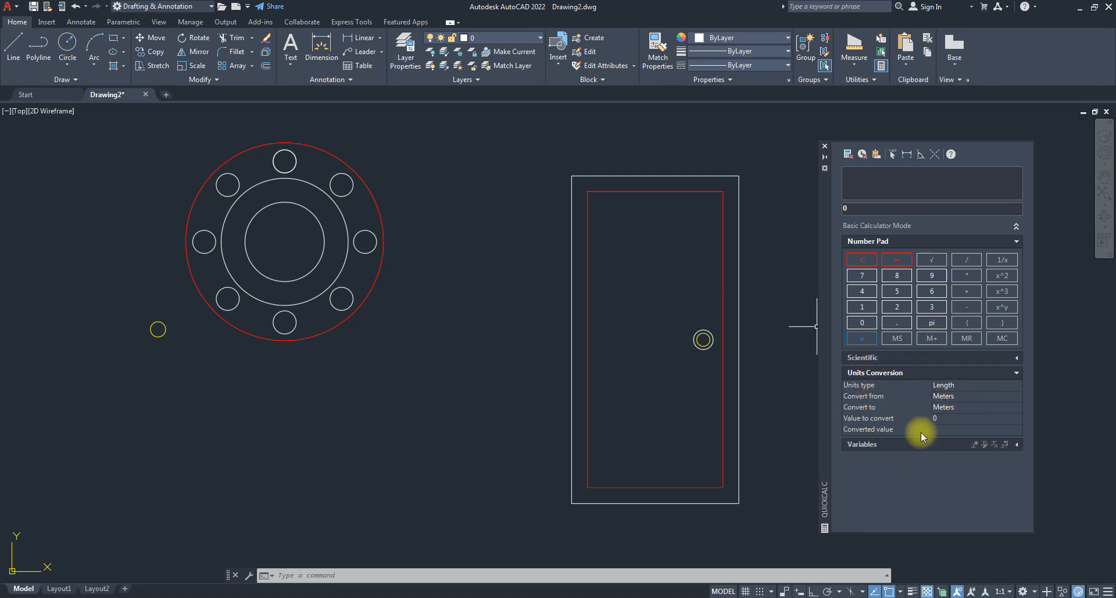
click(825, 146)
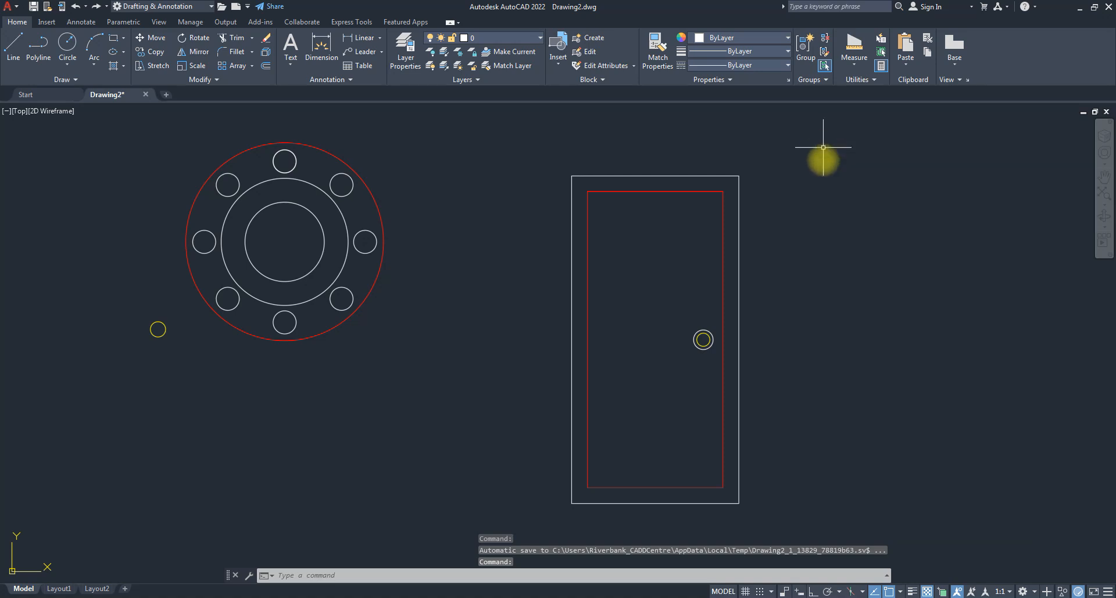
- Look at the additional utility tools, ID Point and Point Style, and dismiss them without starting a command
click(859, 79)
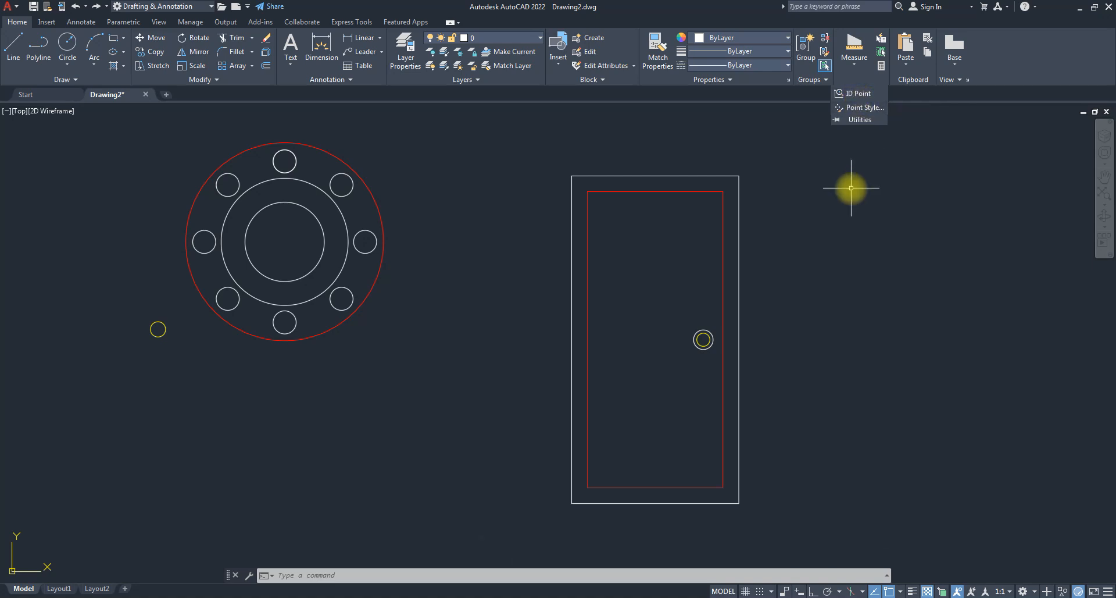
key(Escape)
key(Escape)
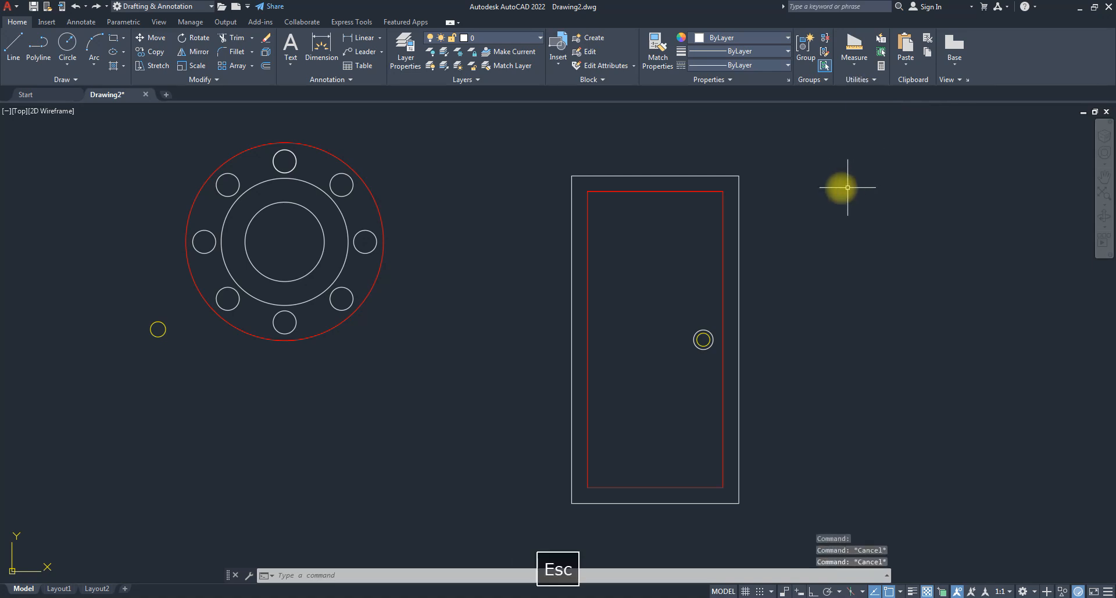
- Expand the additional Draw tools and keep them permanently displayed
click(75, 81)
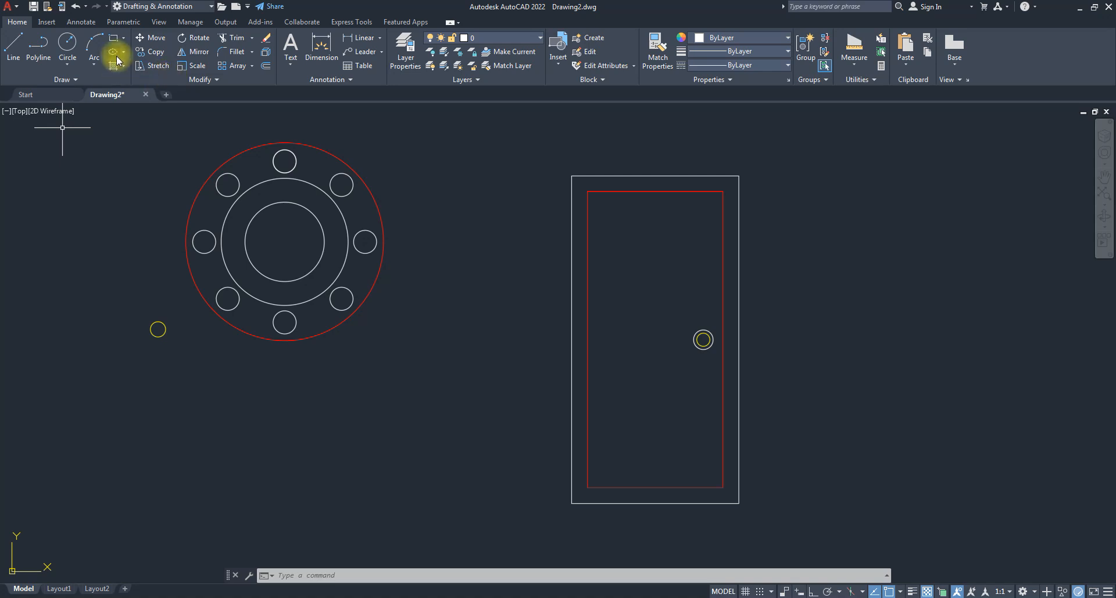
click(69, 79)
click(7, 120)
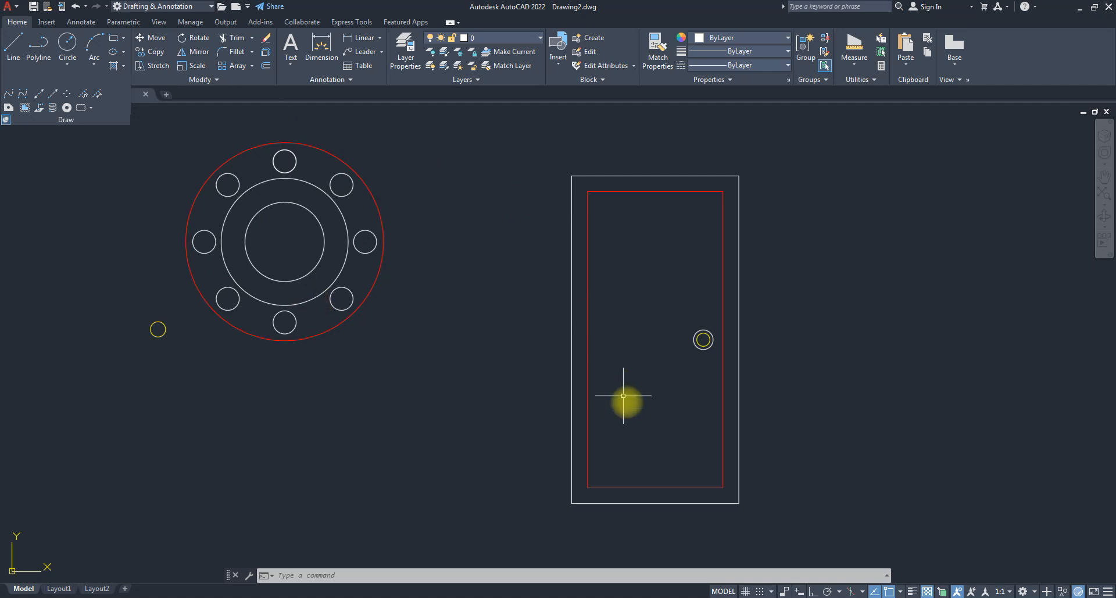
- Switch to Paint and sketch a rough vertical axis and a long horizontal axis crossing near its lower end
key(super)
text(paint)
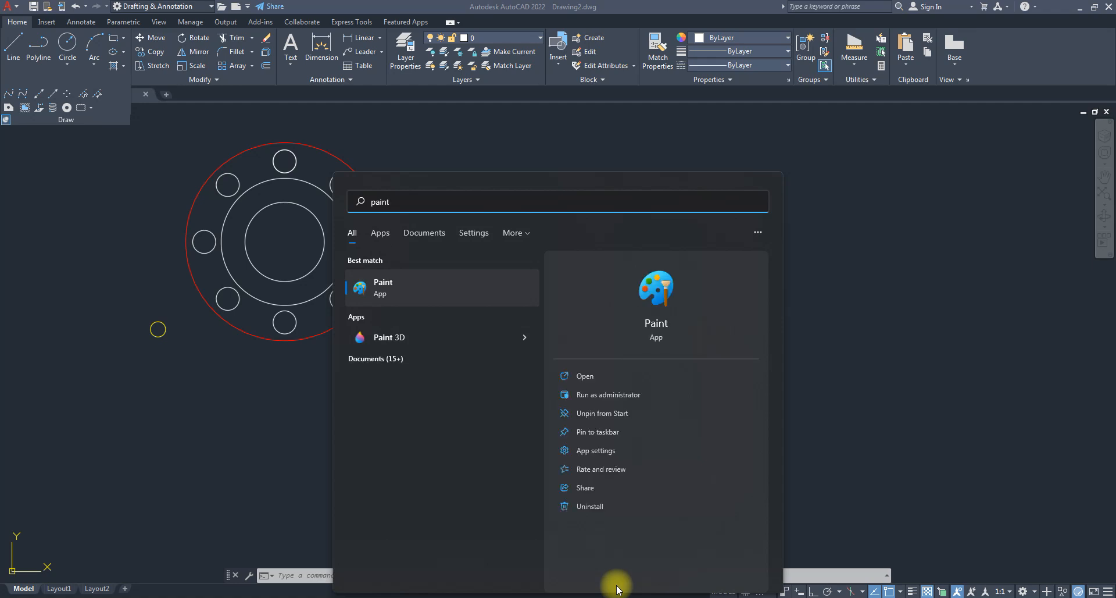
key(Escape)
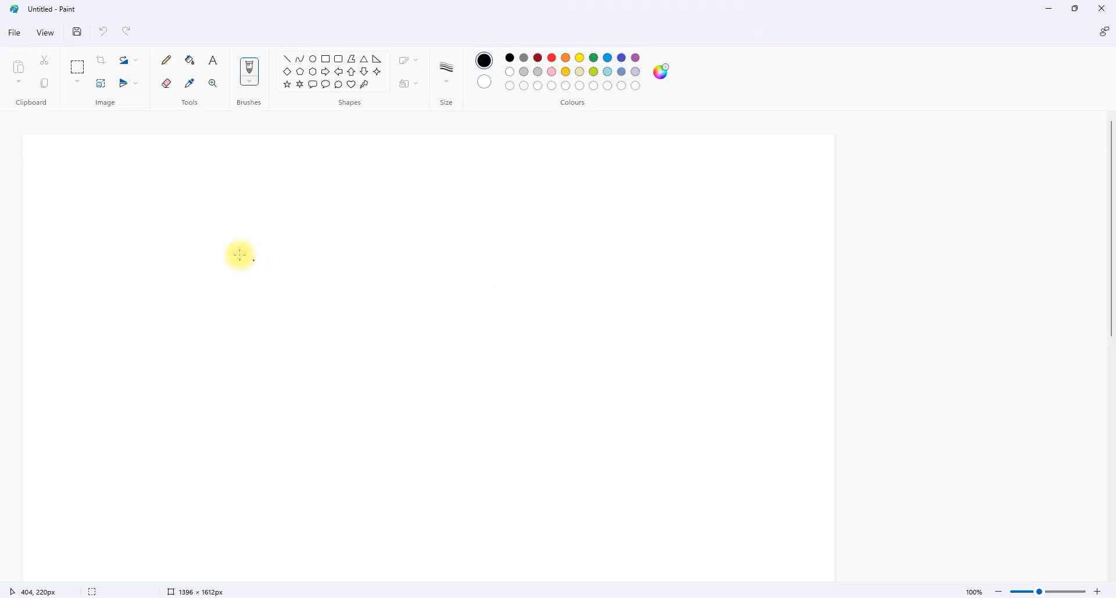
drag(113, 268, 122, 399)
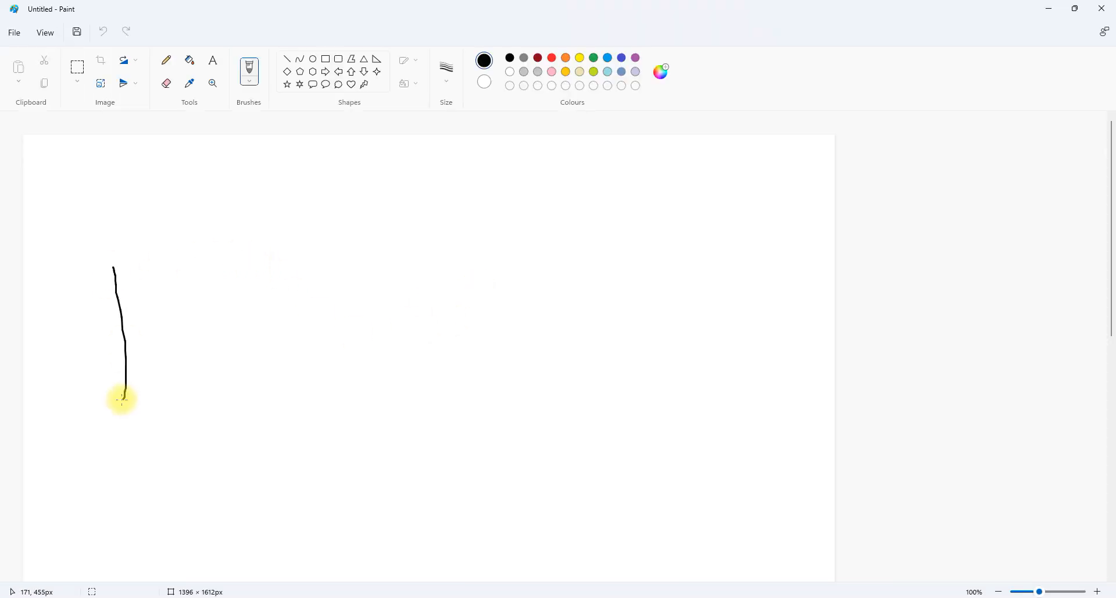
drag(90, 366, 605, 371)
drag(112, 206, 120, 391)
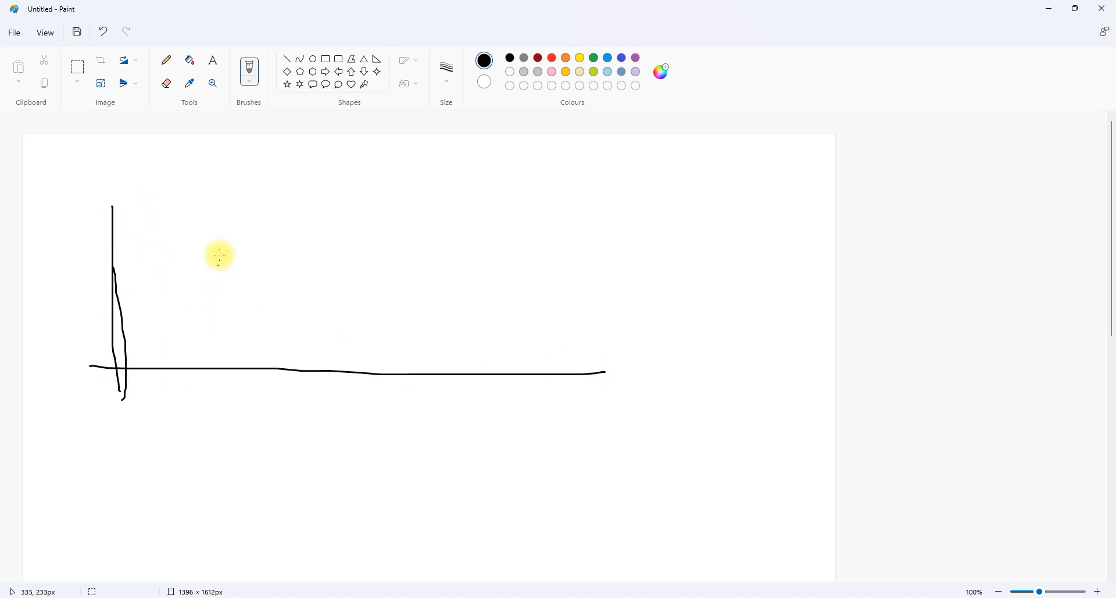
- Mark four points as plot corners above the horizontal axis and draw a short vertical line from the lowest point to that axis
click(237, 214)
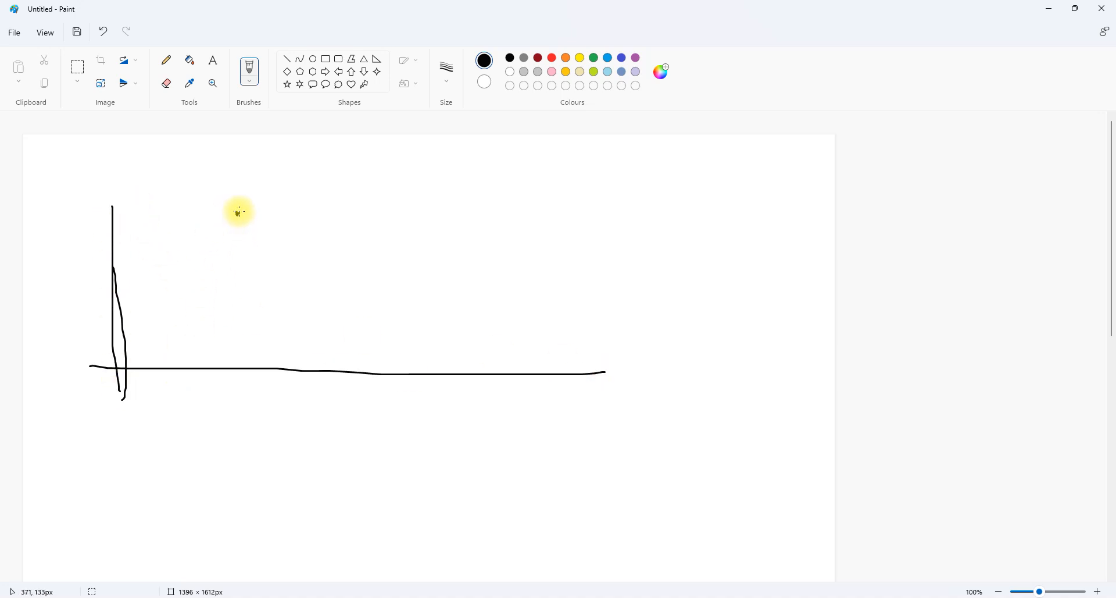
click(325, 239)
click(205, 321)
click(290, 350)
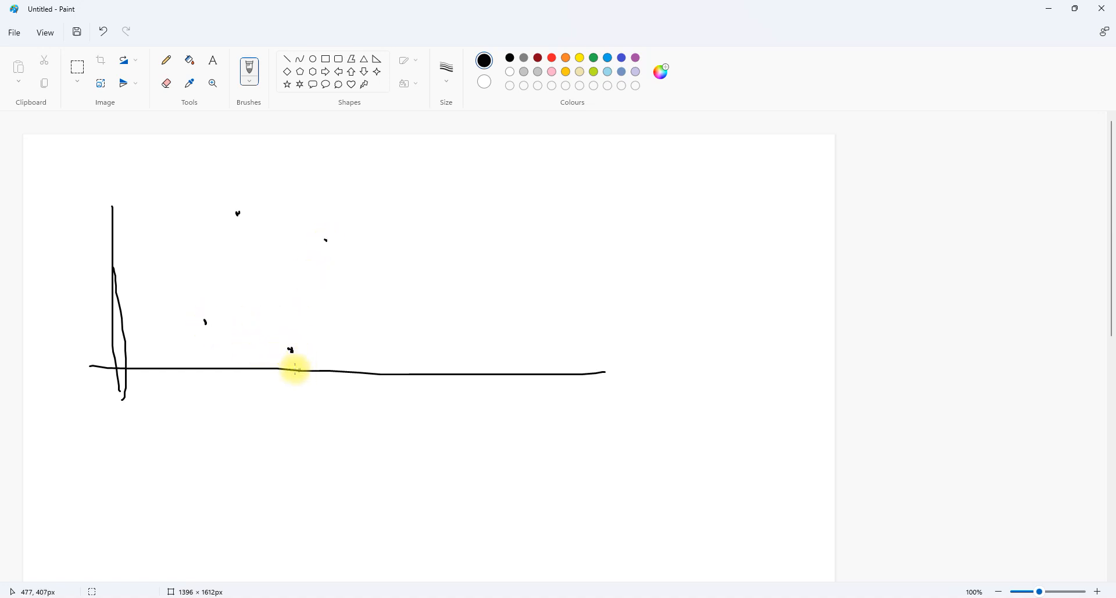
drag(291, 350, 291, 367)
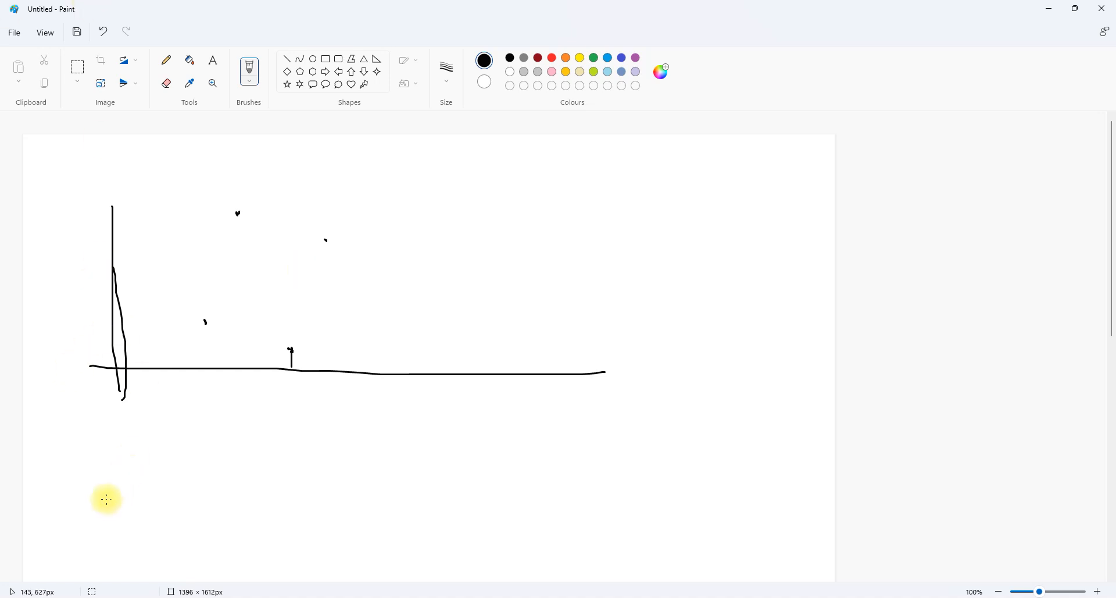
- Switch to File Explorer and open the RevitDoc folder in Documents
key(super)
key(super)
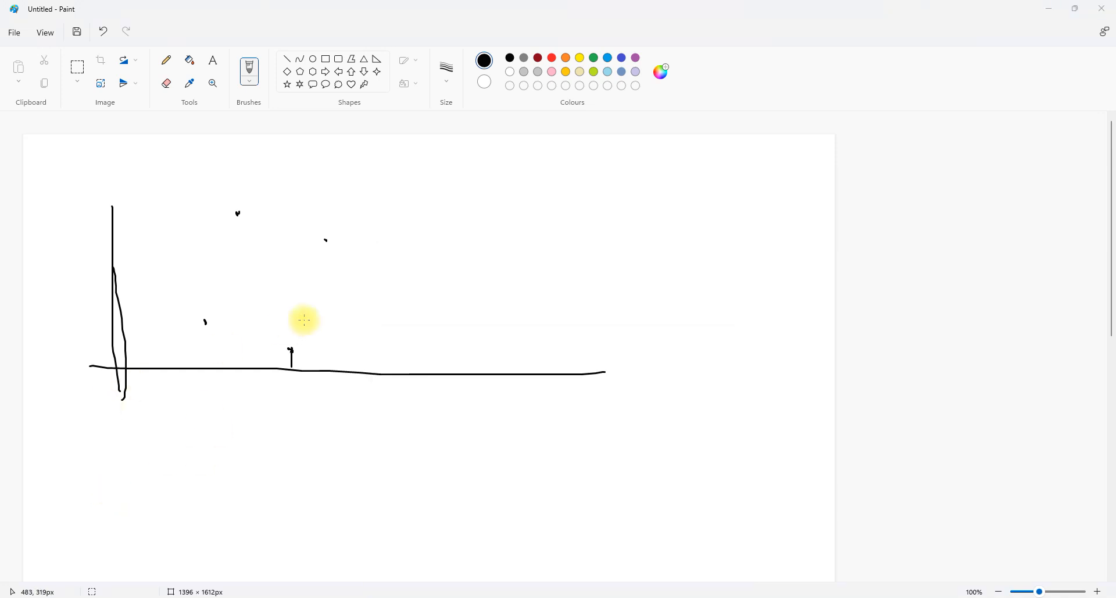
key(super+e)
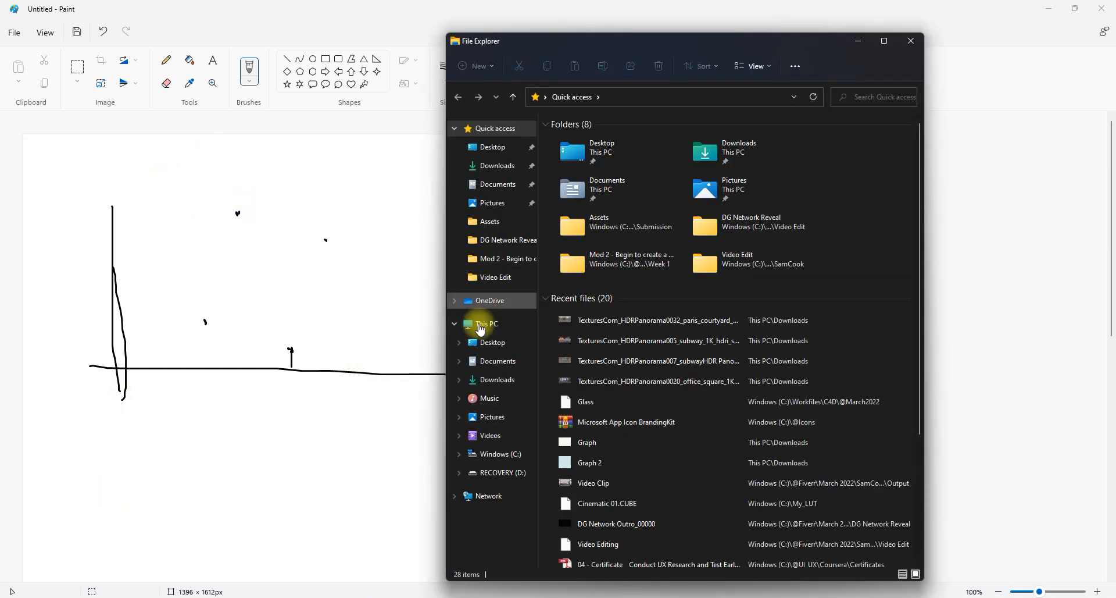
click(497, 455)
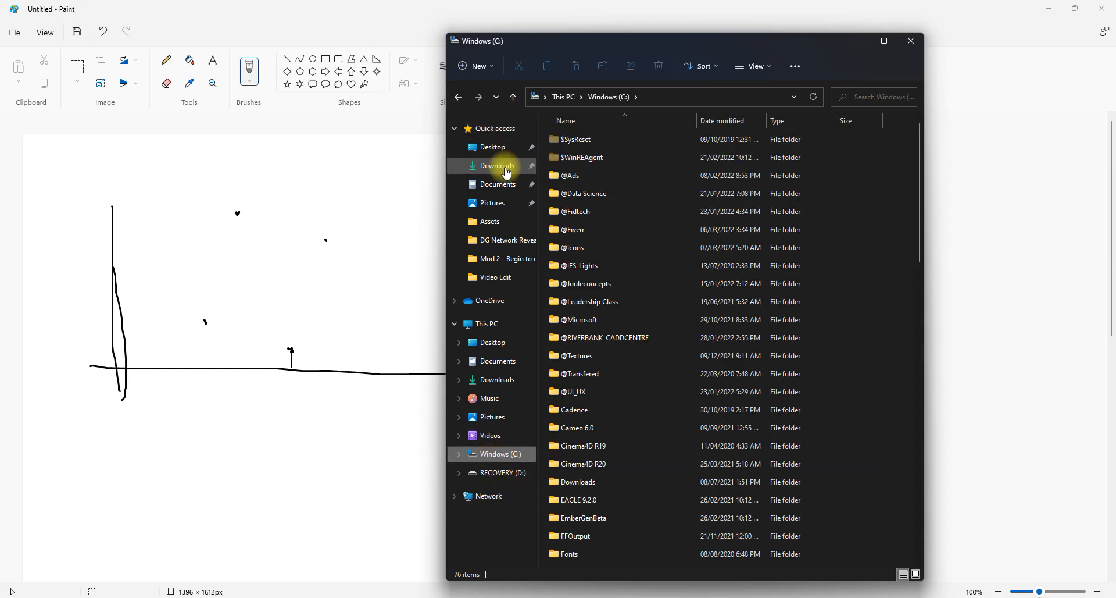
click(494, 184)
click(603, 177)
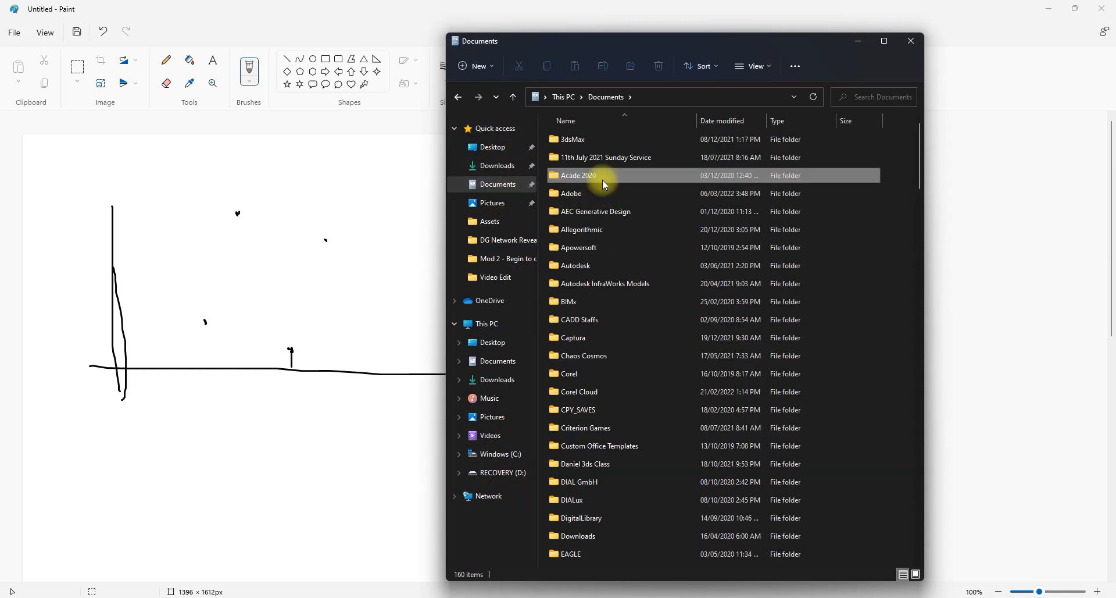
text(rev)
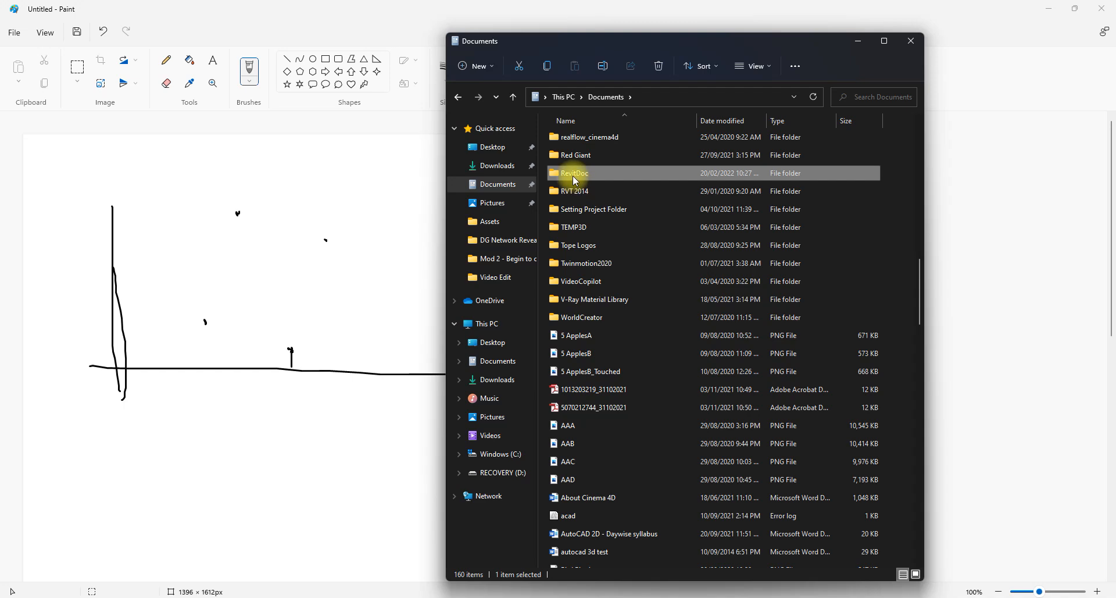
double_click(573, 176)
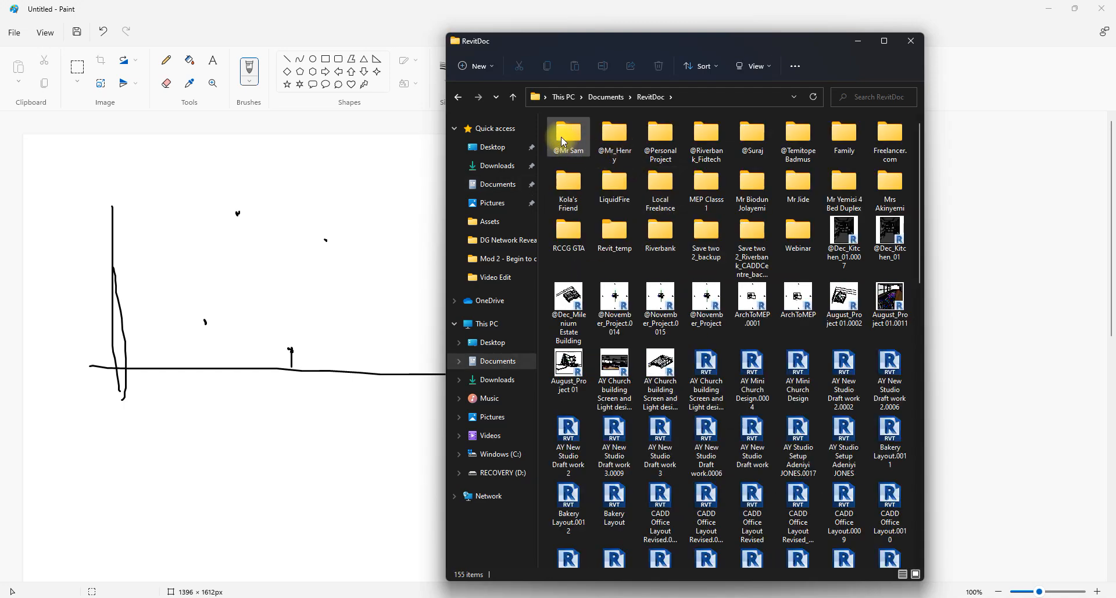
- Look through the first project folder and the 4 Bedroom Duplex project's output folder for a survey plan, and return to RevitDoc
double_click(569, 150)
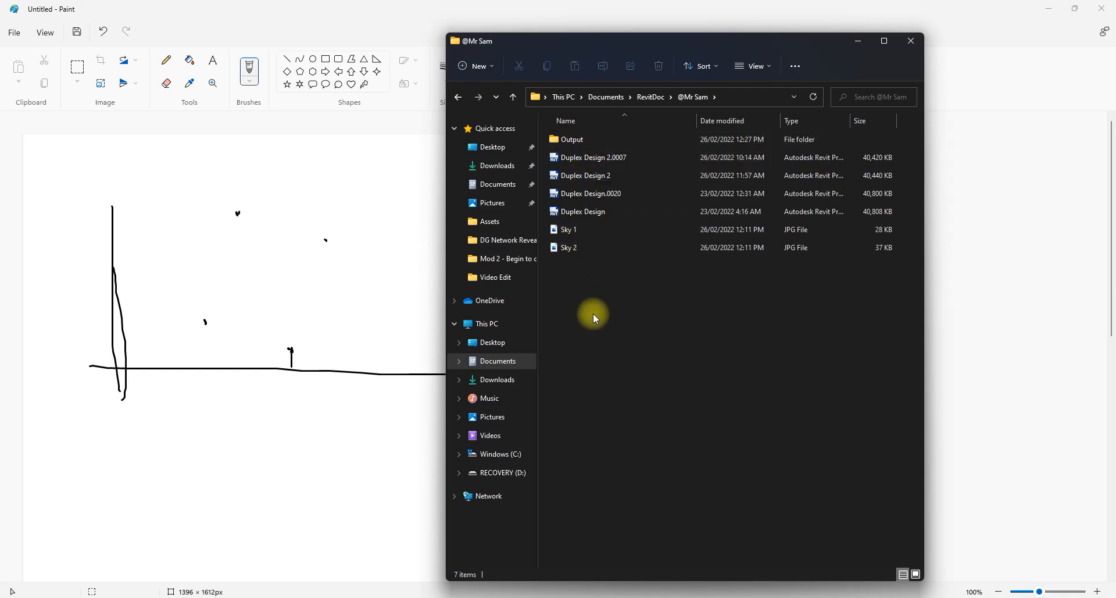
key(alt+Left)
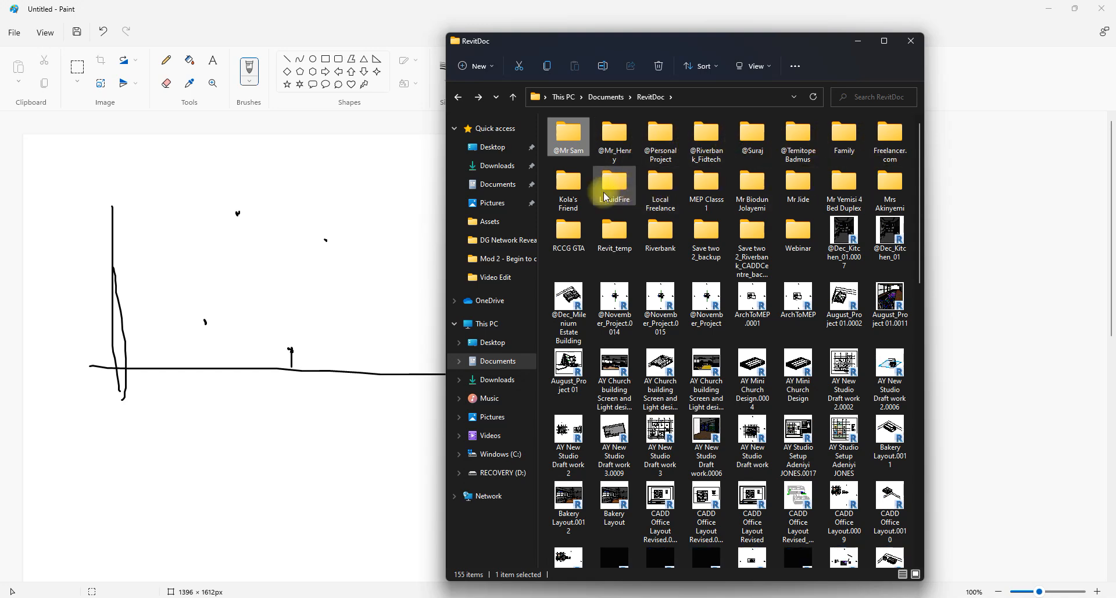
double_click(570, 184)
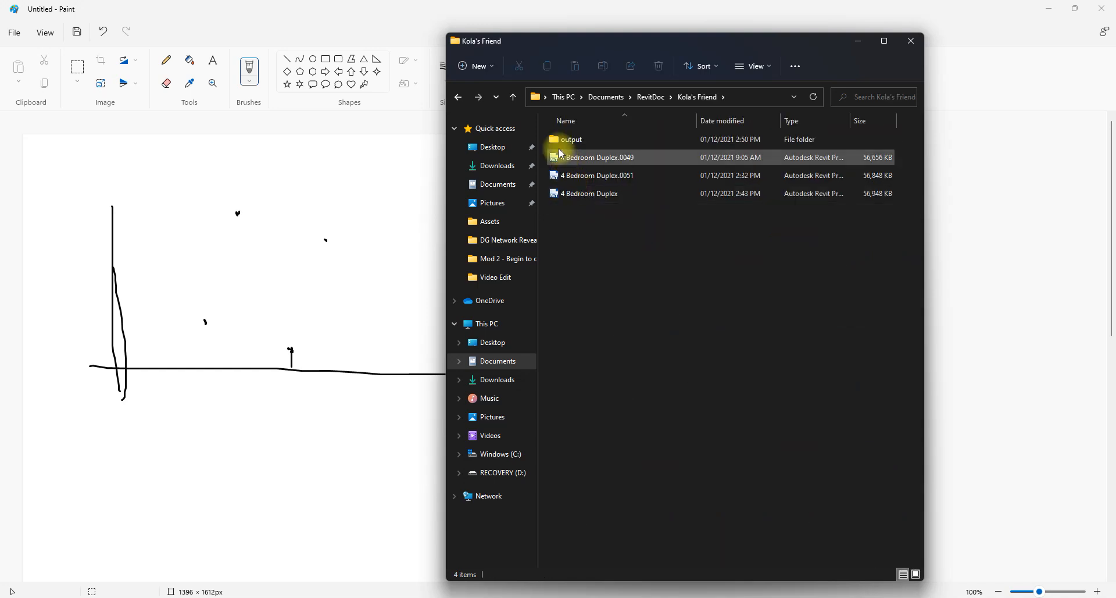
double_click(567, 141)
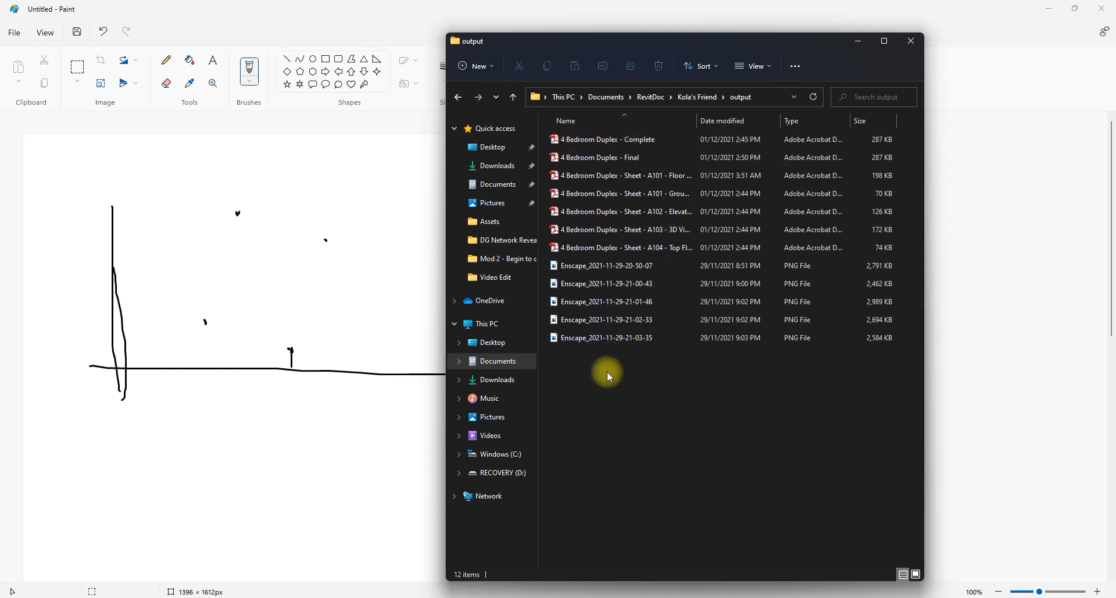
key(alt+Left)
key(alt+Left)
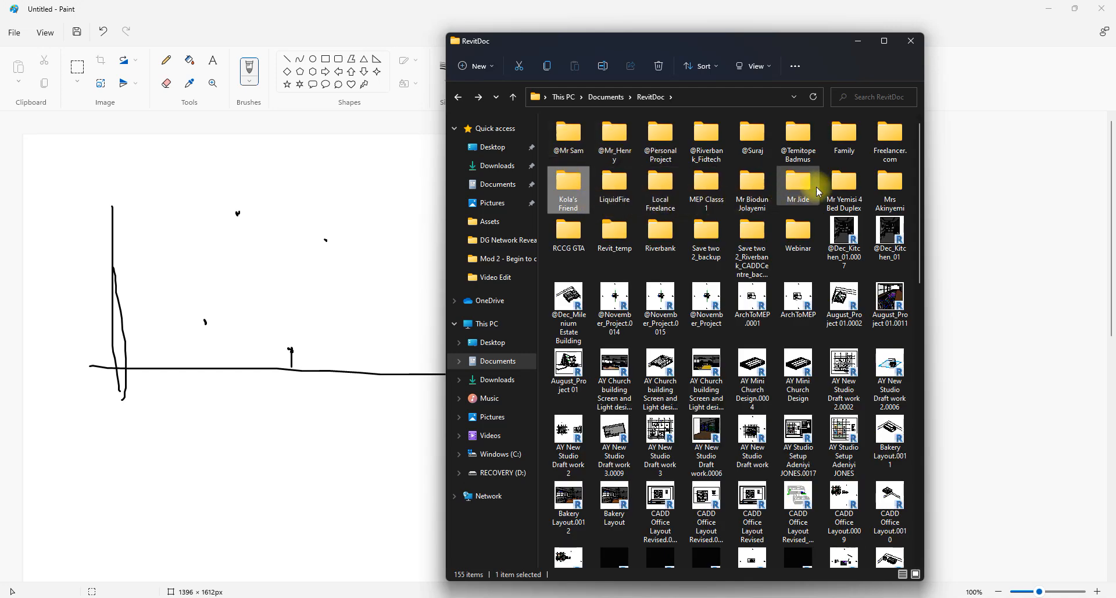
- Open Document 2.pdf from the 4 Bed Duplex project's Assets folder and enlarge the survey plan
double_click(847, 187)
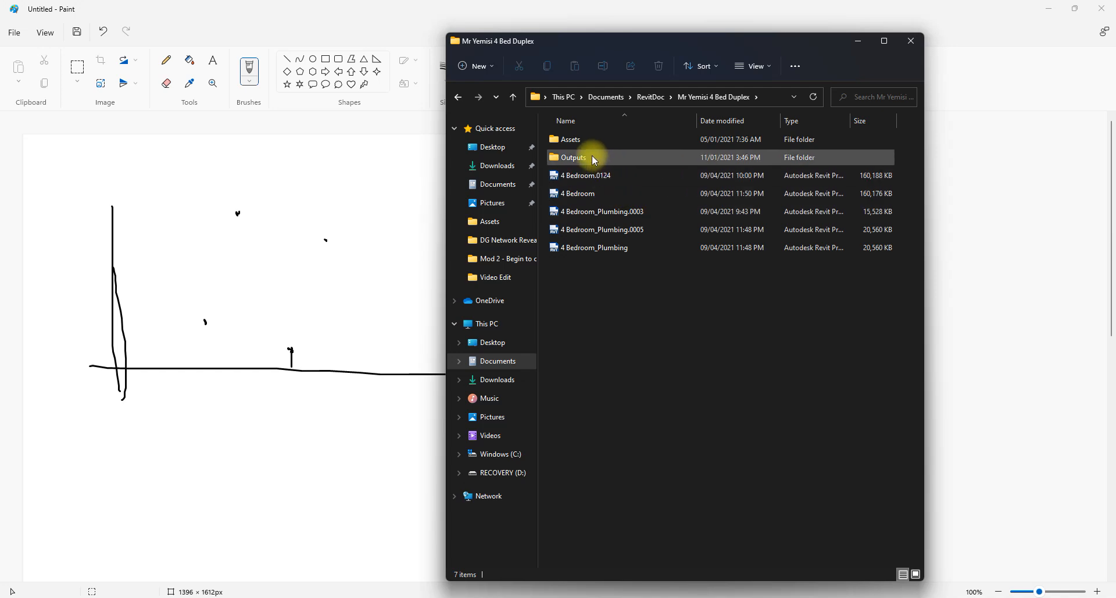
double_click(567, 141)
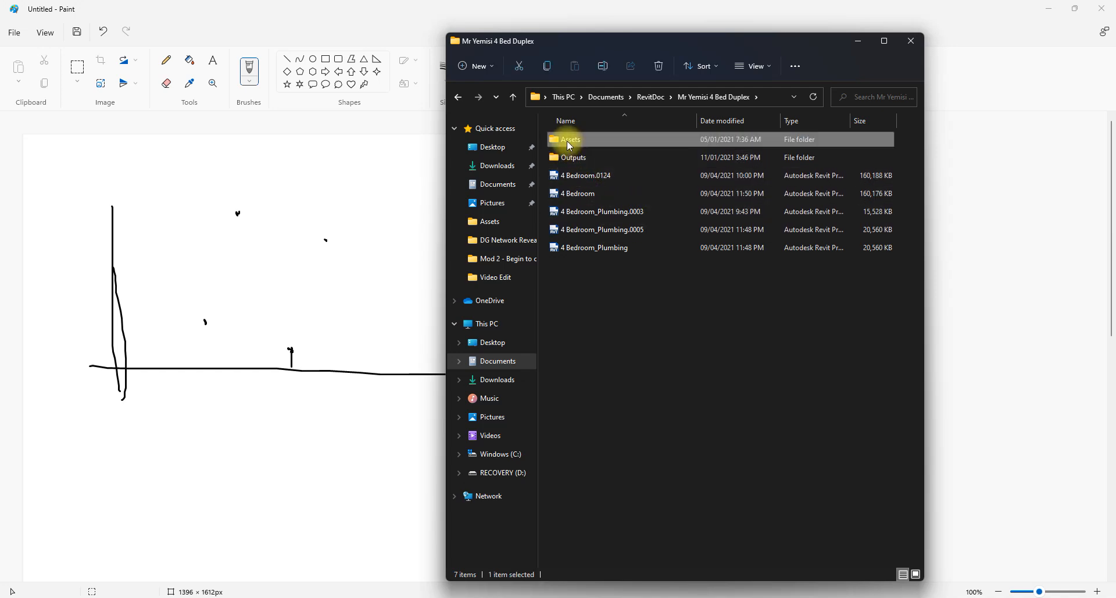
double_click(587, 141)
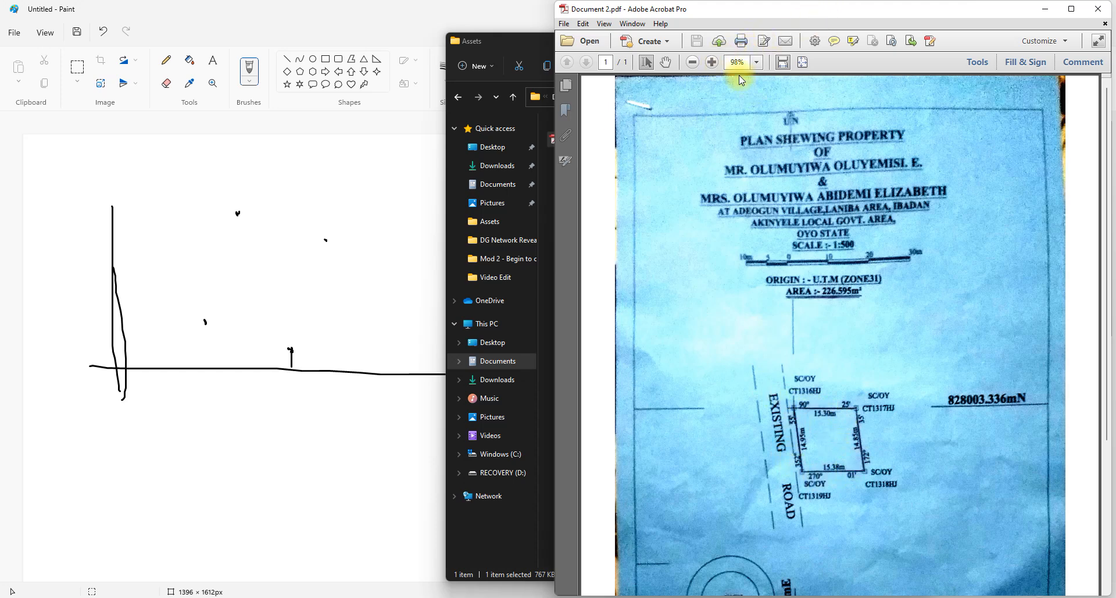
click(712, 62)
click(713, 63)
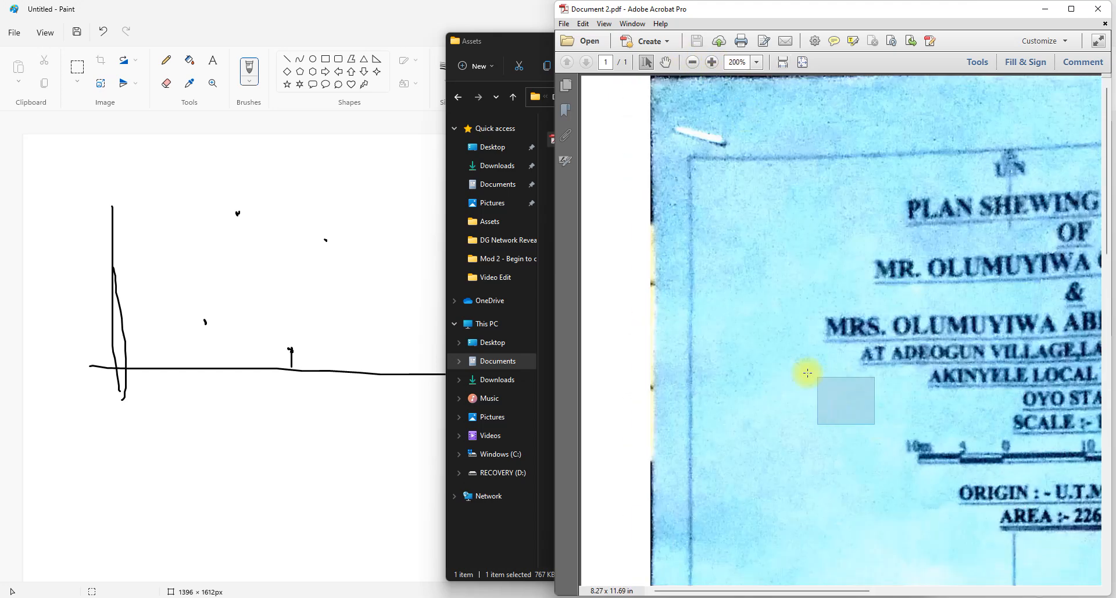
- Bring the plot boundary with its four corner pillars and side bearings into view on the survey plan
drag(807, 373, 768, 352)
click(666, 62)
drag(869, 488, 865, 429)
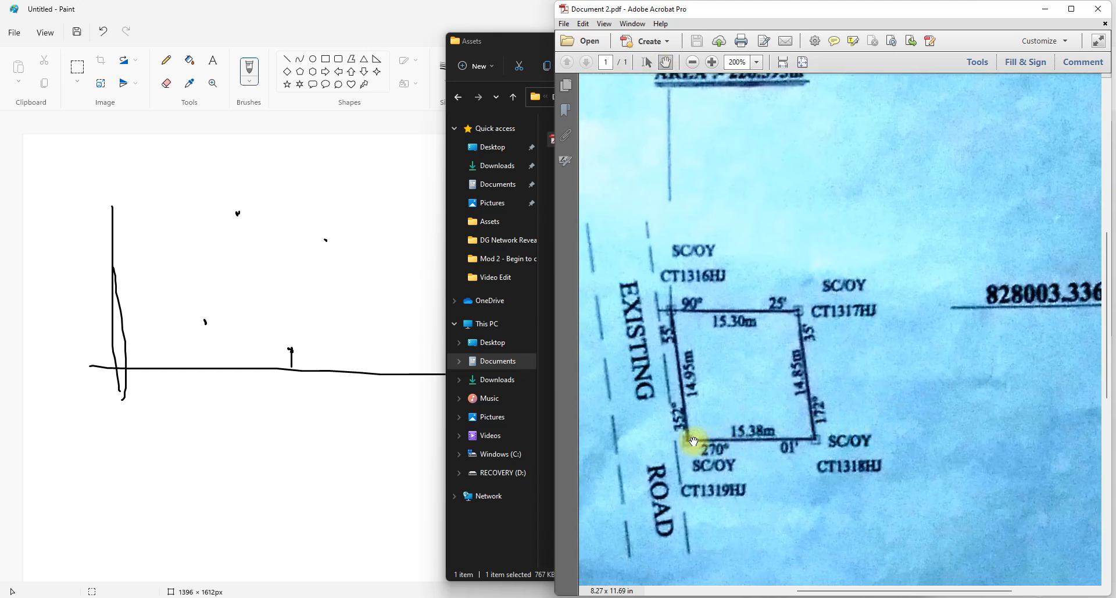
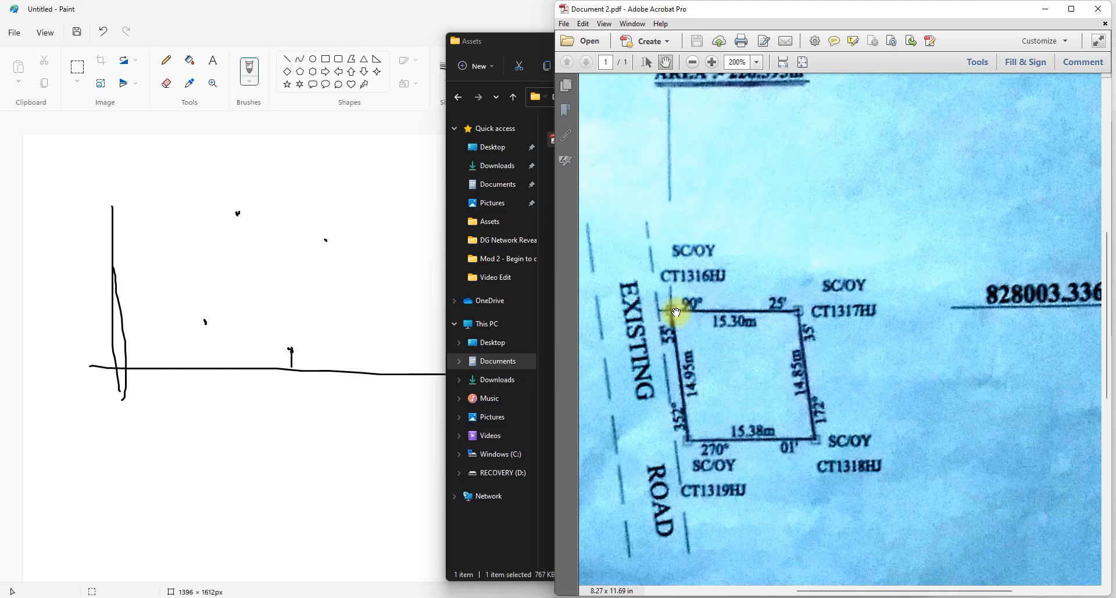
- Minimize the survey plan, the Assets folder and the Paint sketch to return to the AutoCAD drawing
click(1044, 8)
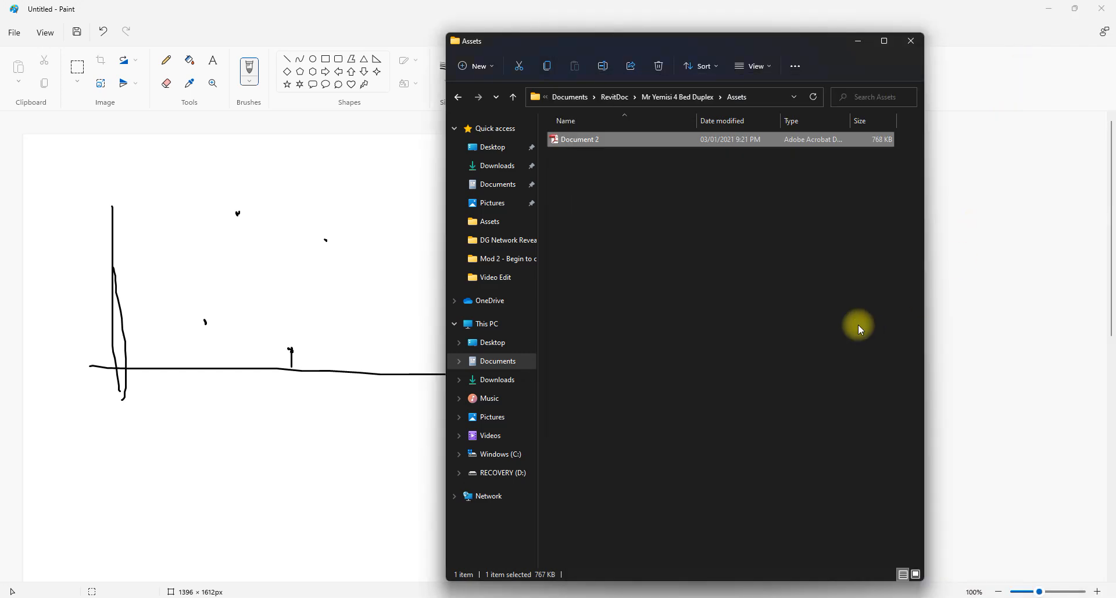
click(862, 41)
click(1045, 12)
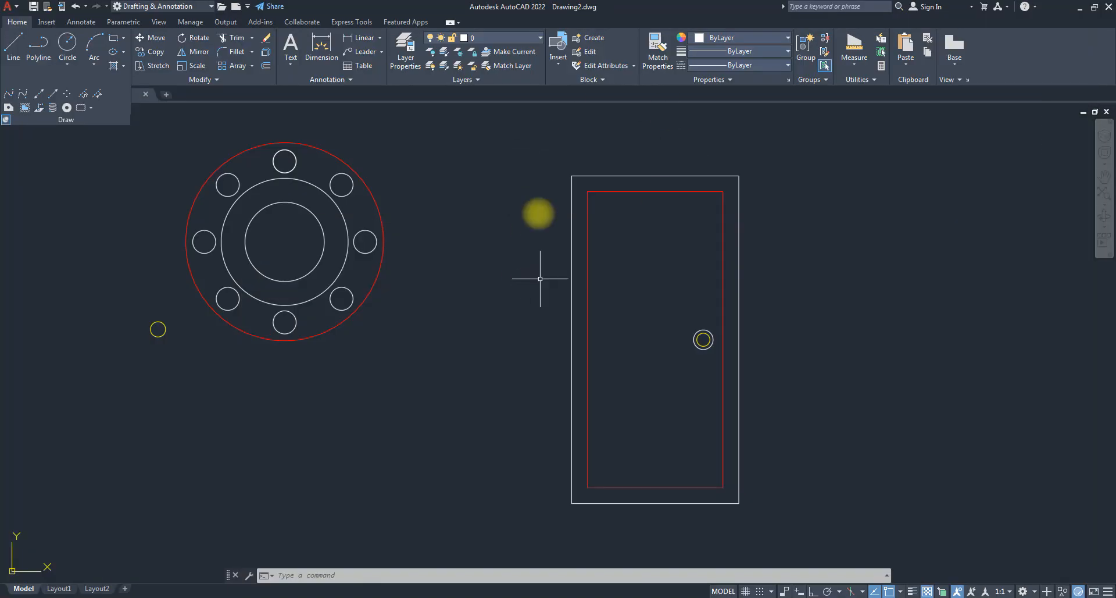
- Place a point at the drawing's origin by entering its coordinates
scroll(468, 249, down, 4)
scroll(461, 253, down, 2)
scroll(499, 261, up, 2)
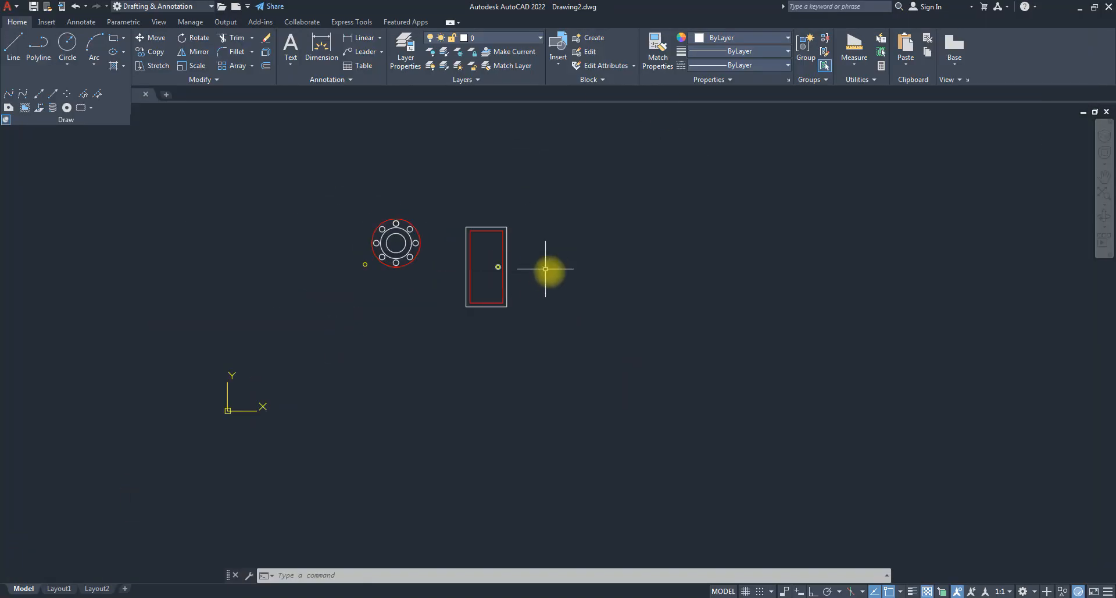
click(69, 96)
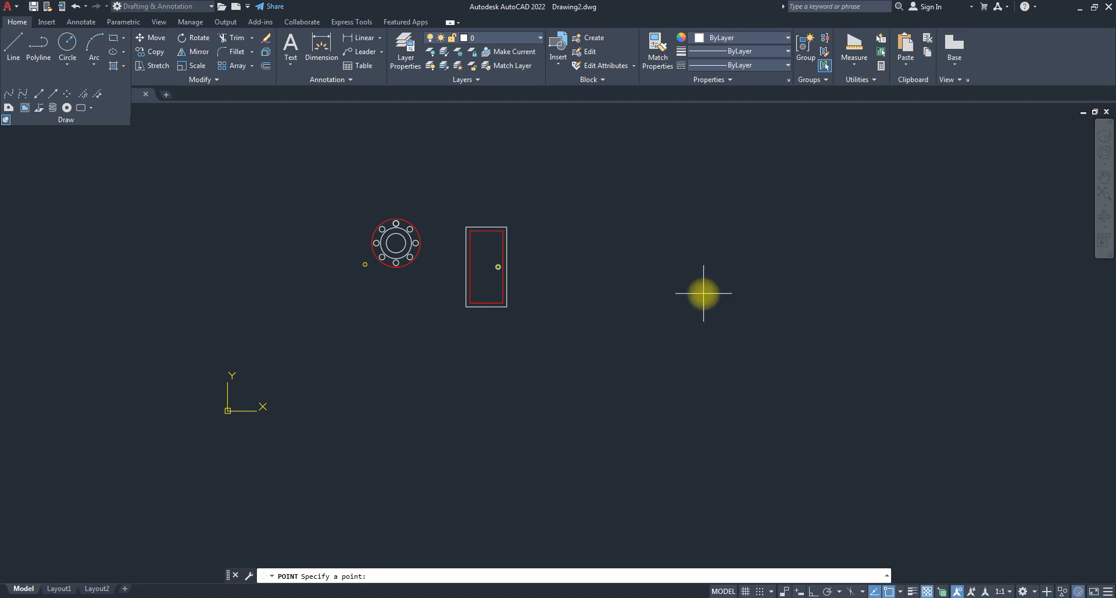
text(,0)
key(Return)
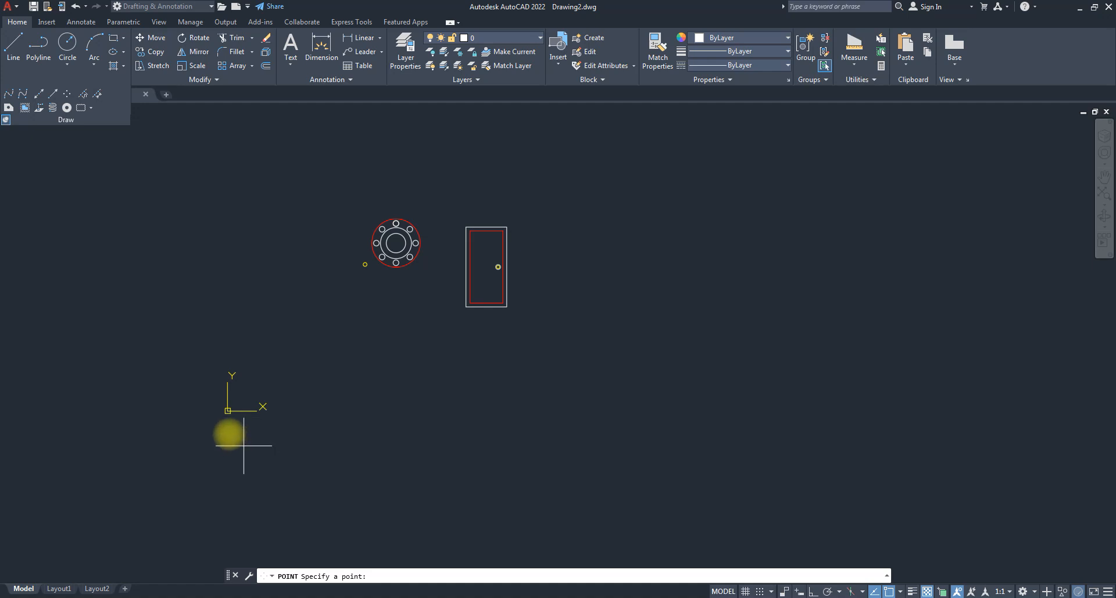
- Place three scattered points in the empty area beyond the origin: one high, one farther along X at mid-height, and one low
scroll(225, 428, up, 3)
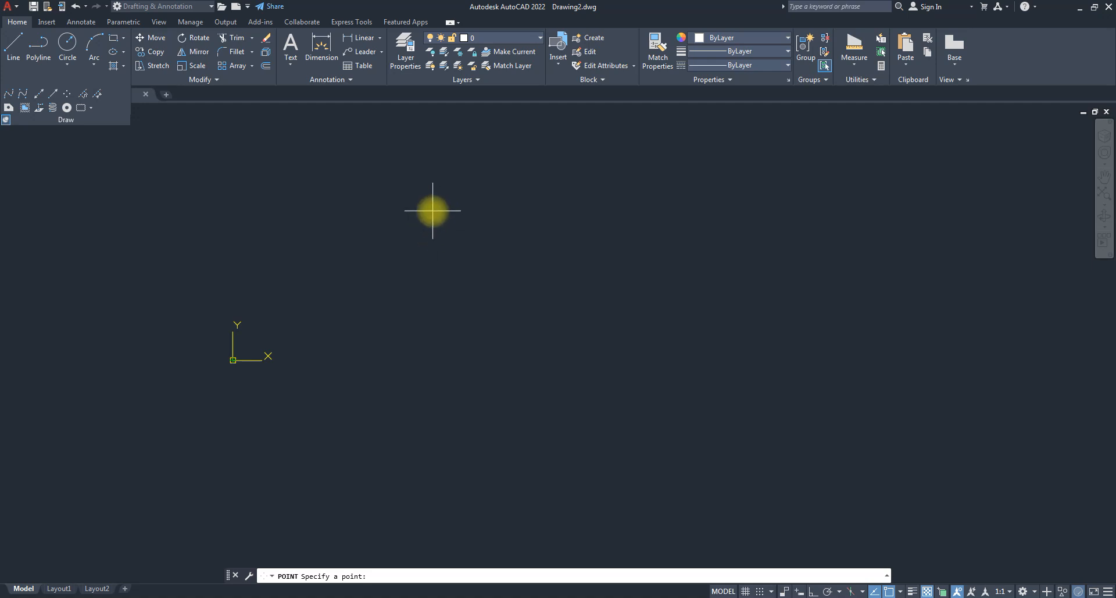
click(420, 198)
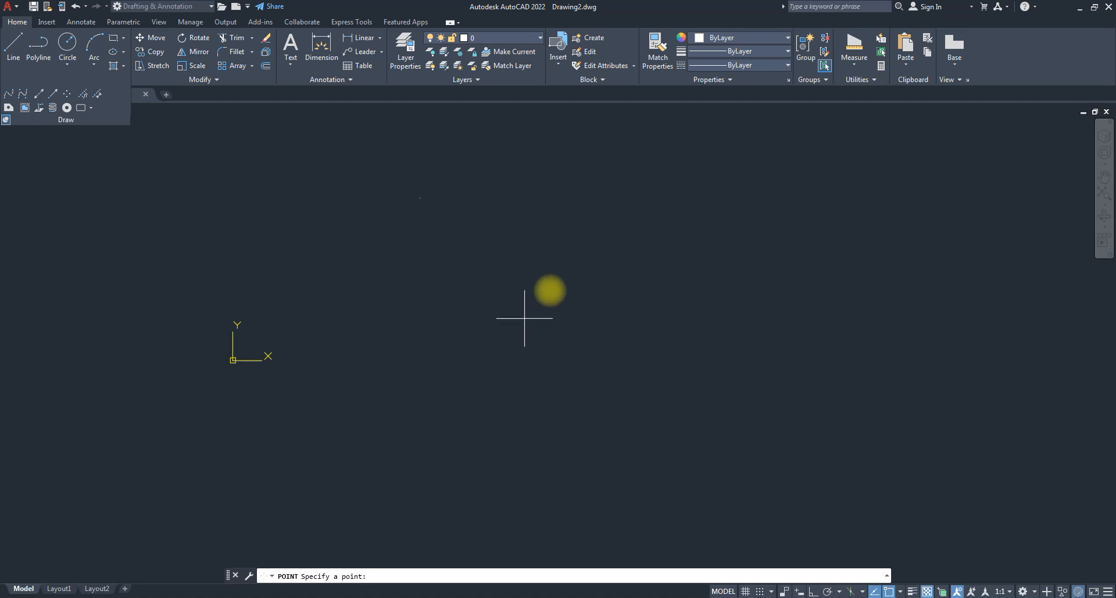
click(565, 287)
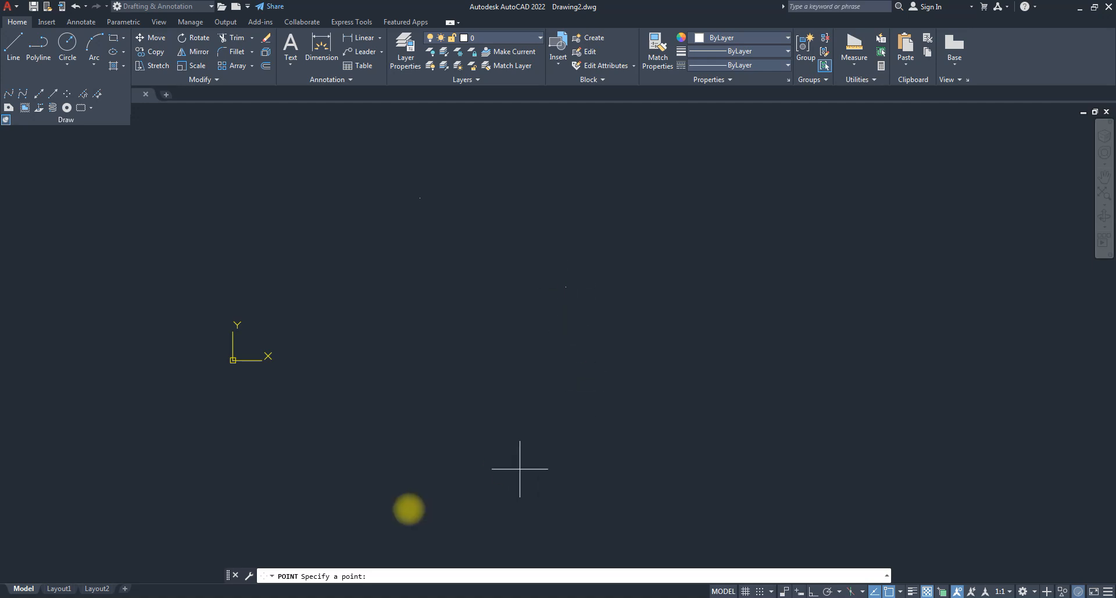
click(407, 475)
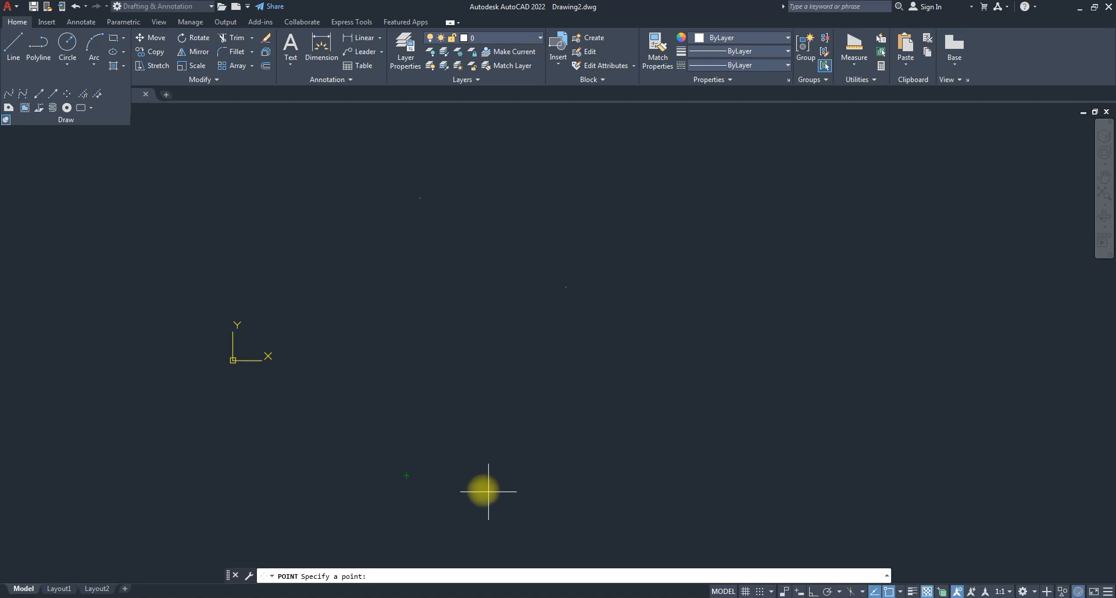
key(Escape)
key(Escape)
key(Escape)
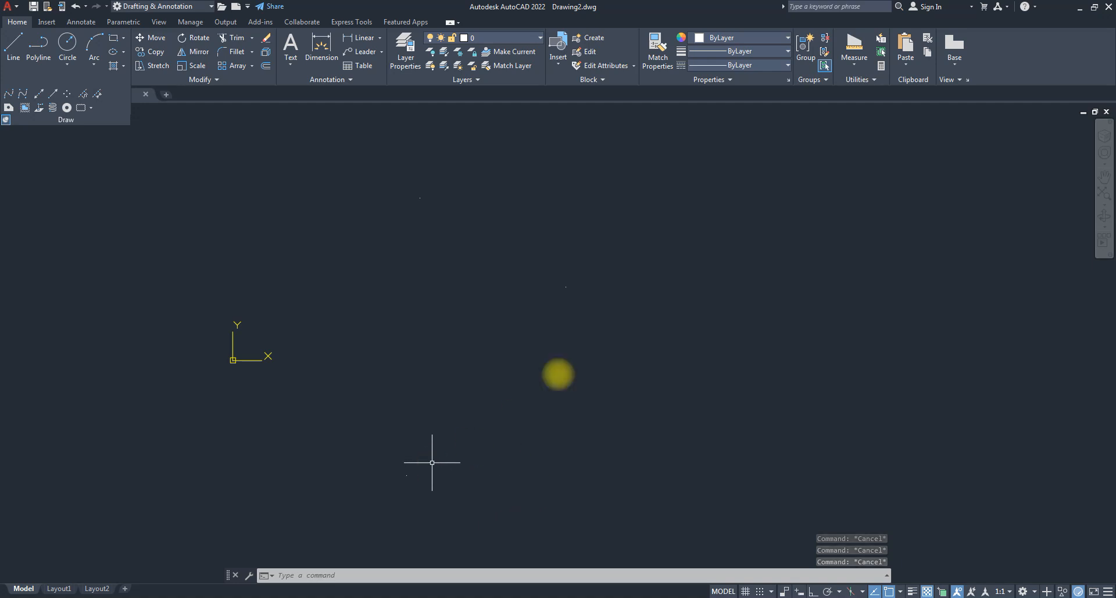
- Draw two connected lines snapped to the three points from the highest to the lowest, and undo them
click(13, 49)
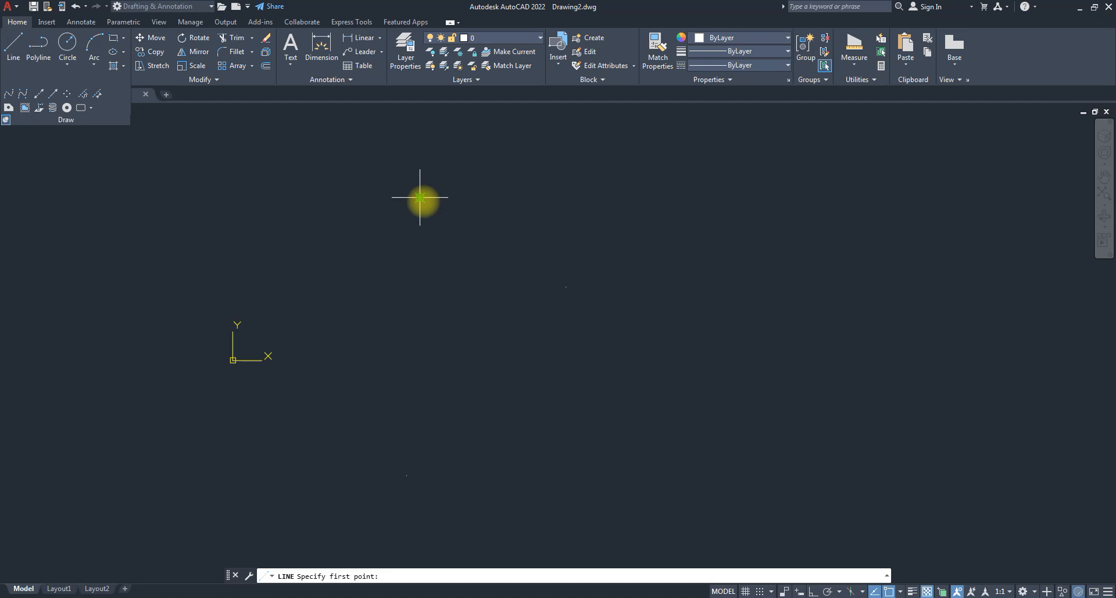
click(419, 198)
click(566, 286)
click(407, 476)
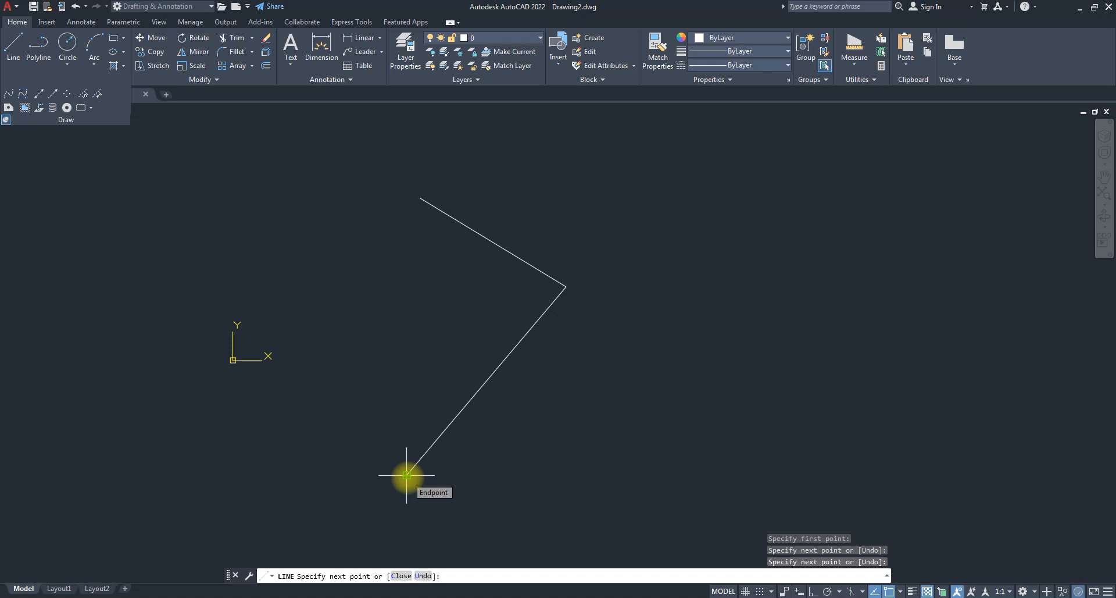
key(Escape)
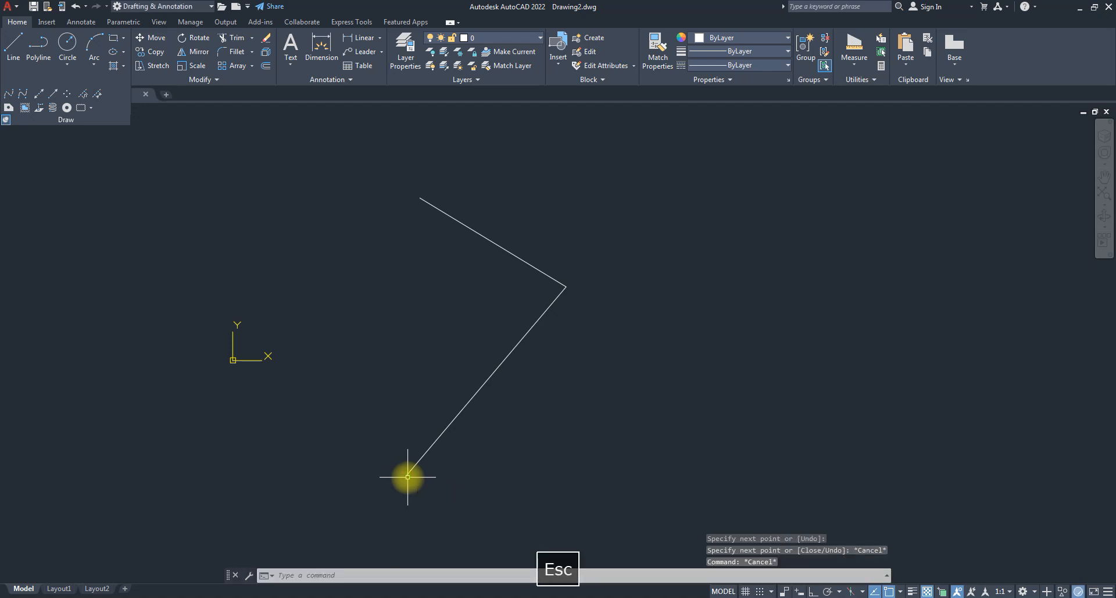
key(ctrl+z)
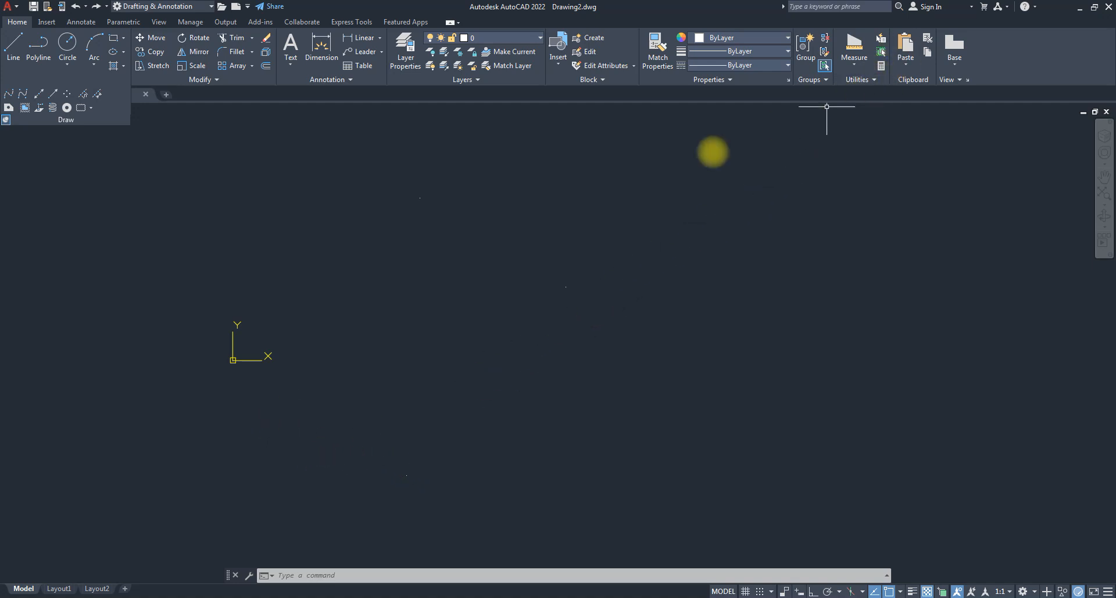
click(857, 80)
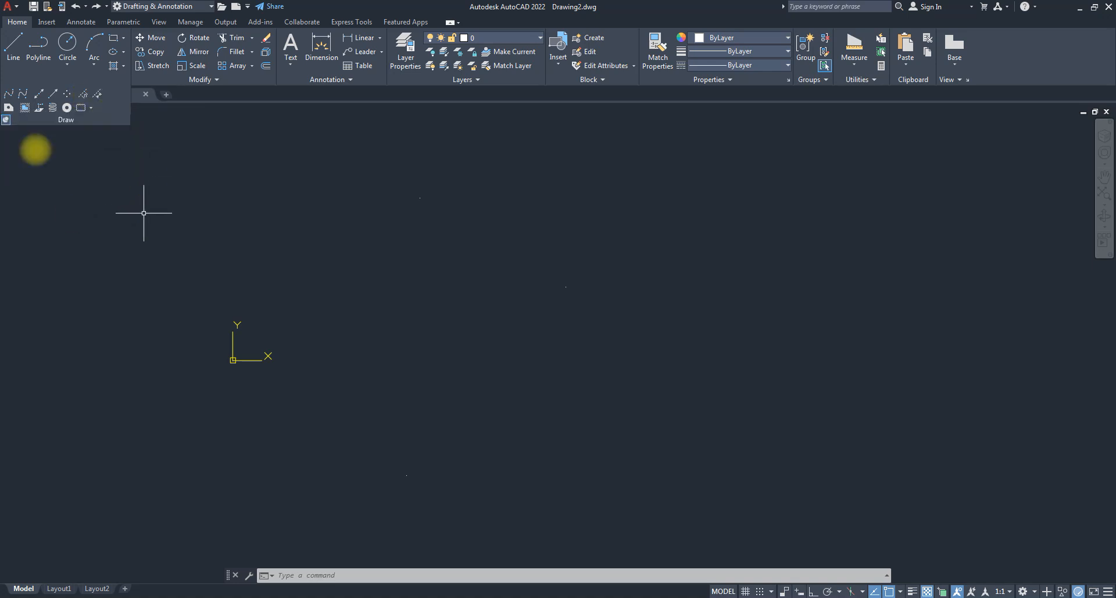
- Draw a long, slightly rising line in the empty space to the right of the three points
click(9, 42)
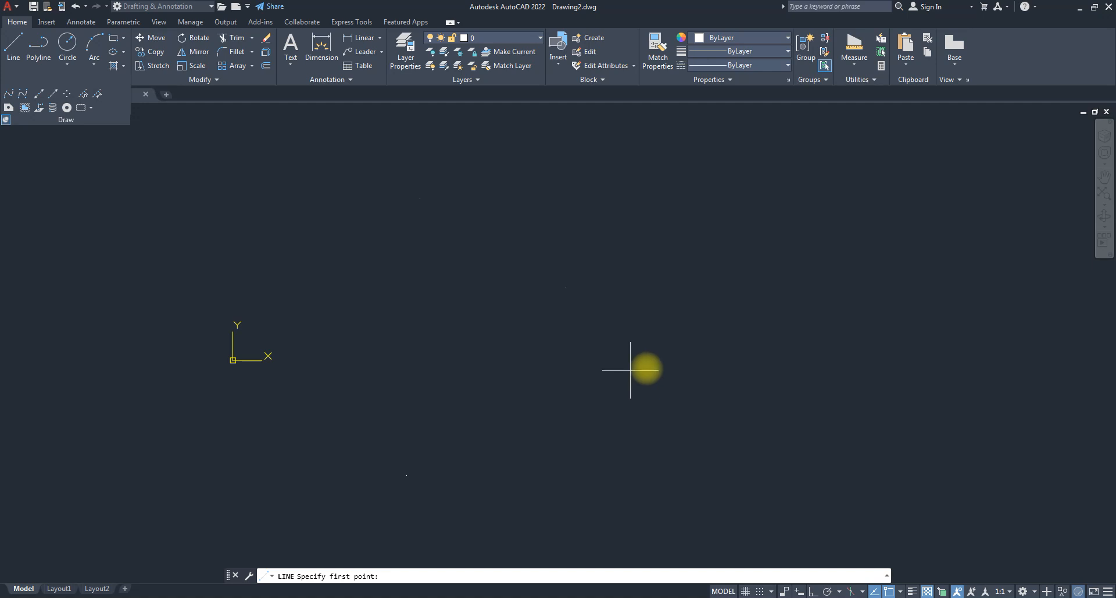
click(646, 364)
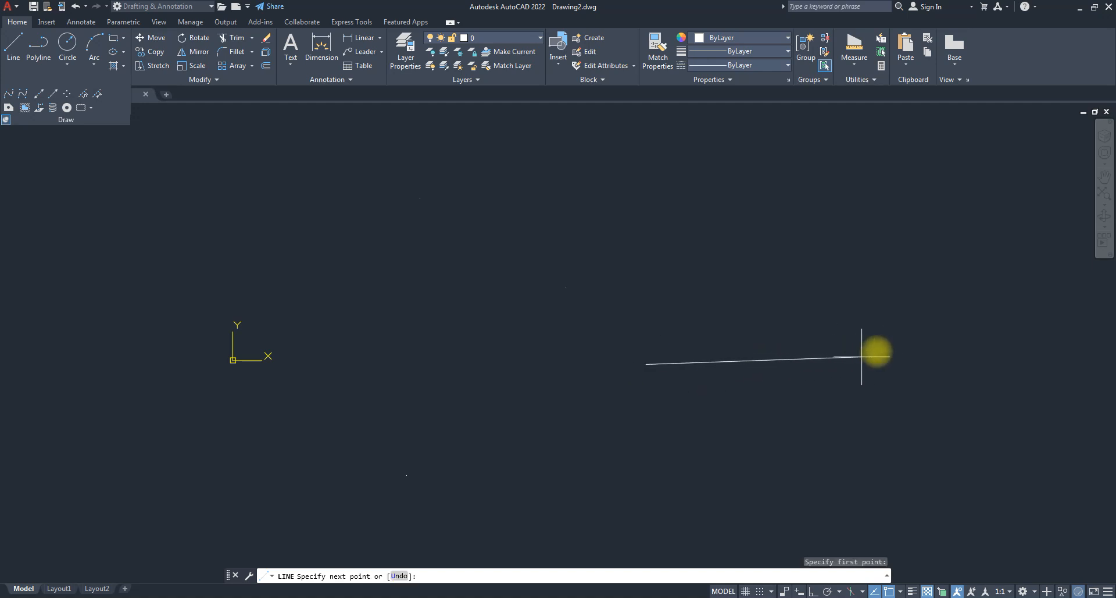
click(892, 352)
key(Escape)
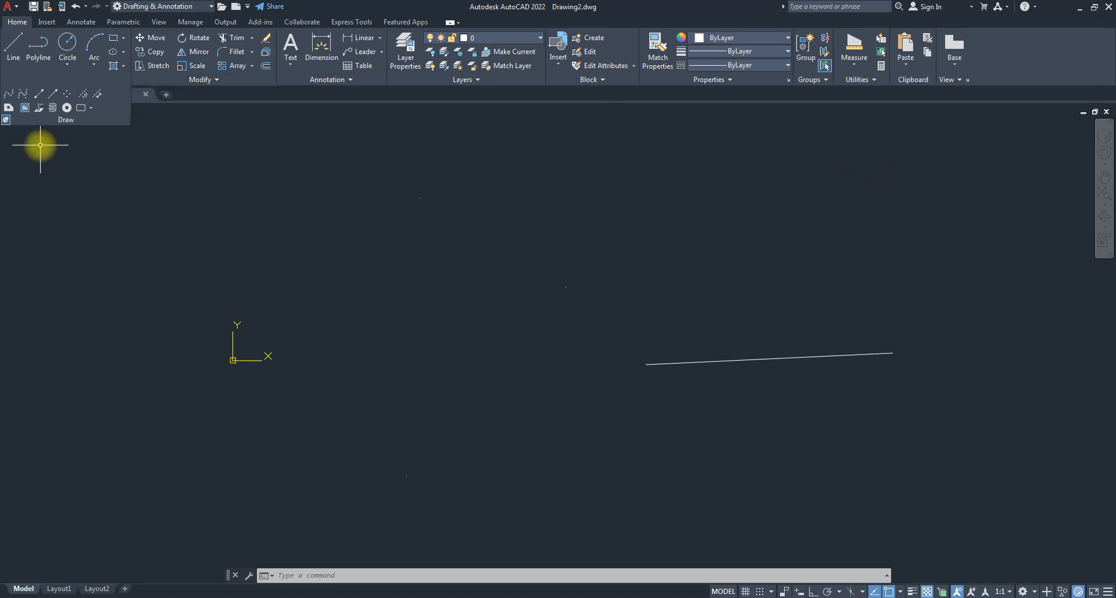
- Divide the slightly rising line into five equal segments with the Divide command
click(84, 96)
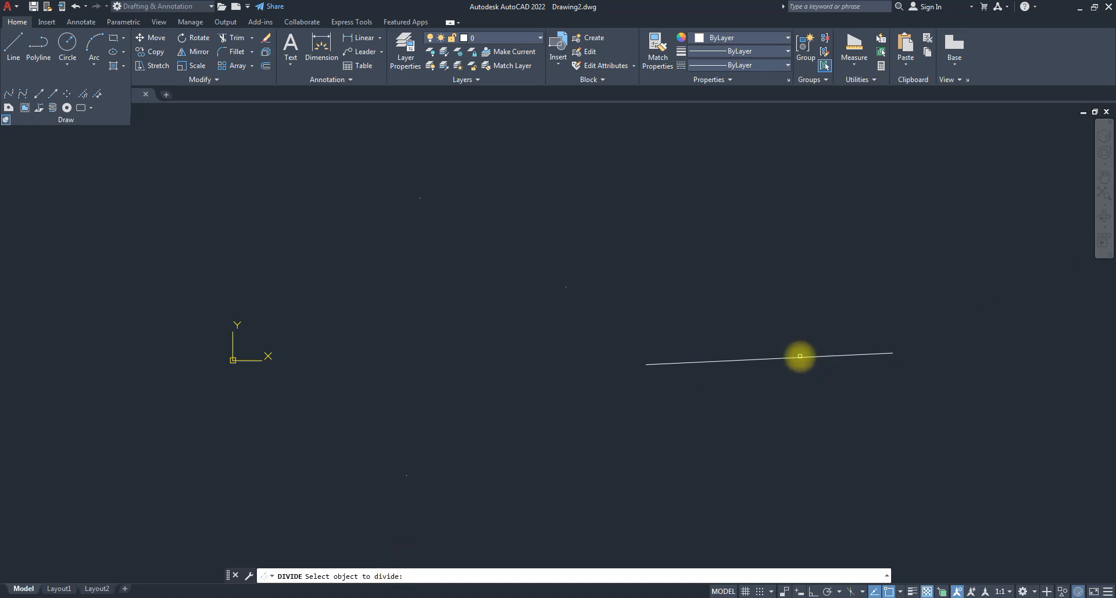
click(801, 358)
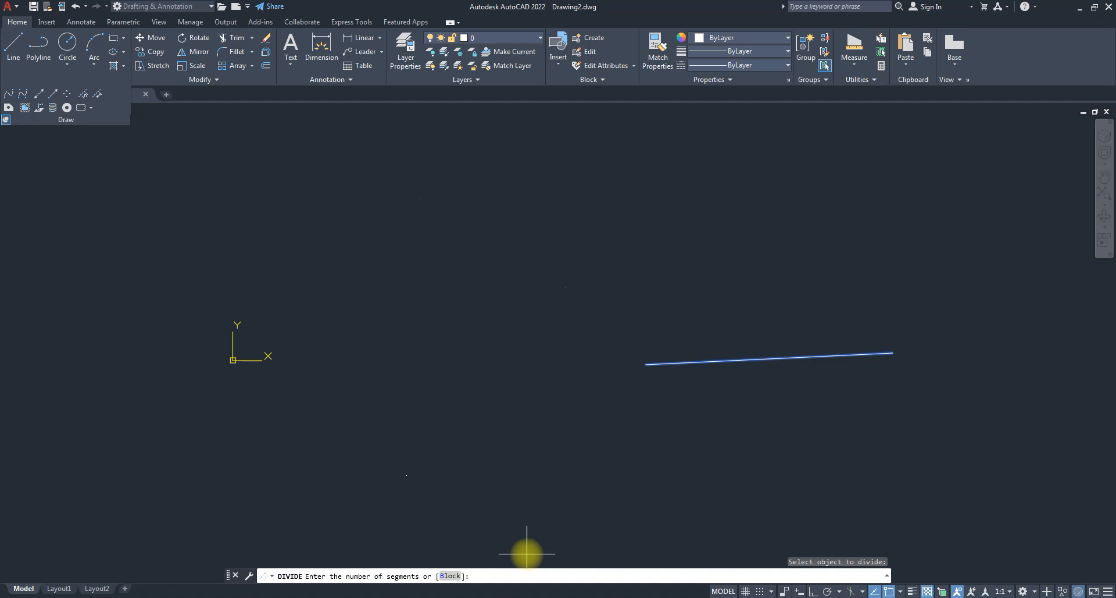
key(Return)
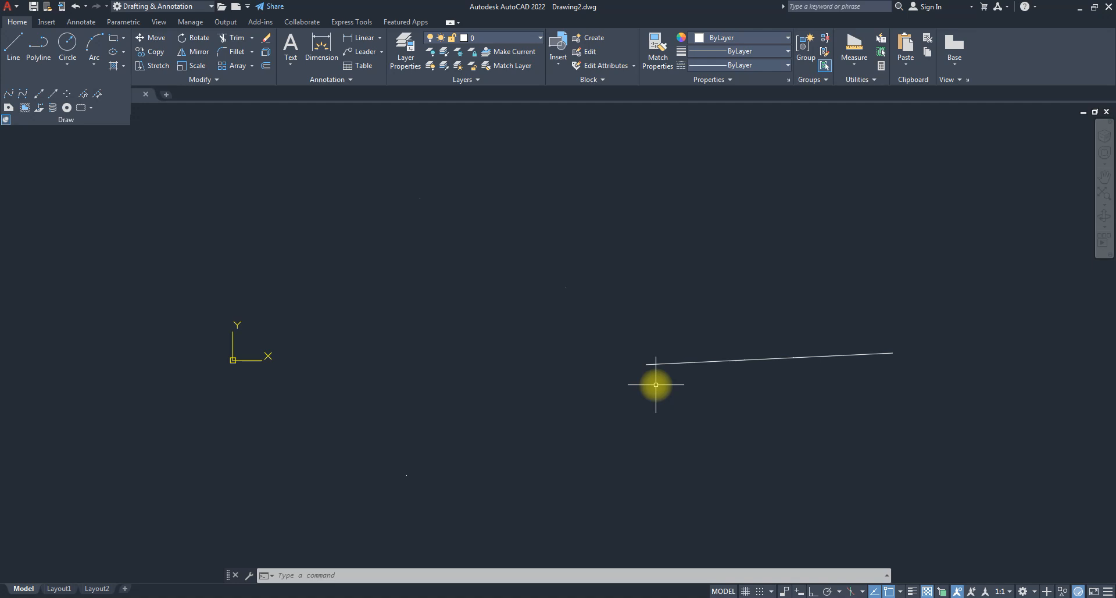
- Move the divided line slightly below its division points by its midpoint grip, and undo the move
click(708, 362)
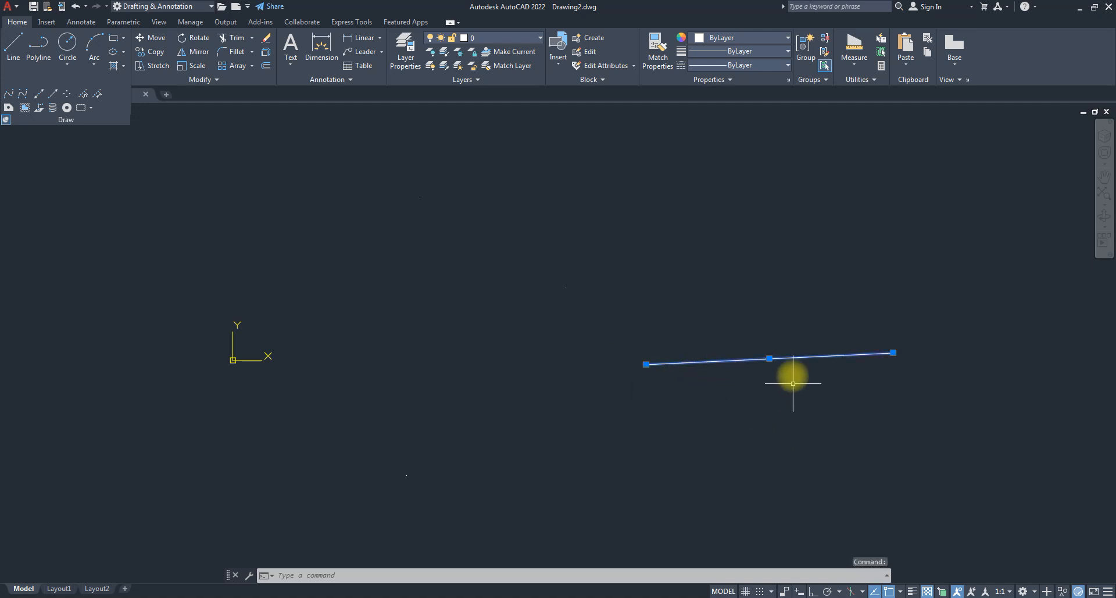
click(770, 359)
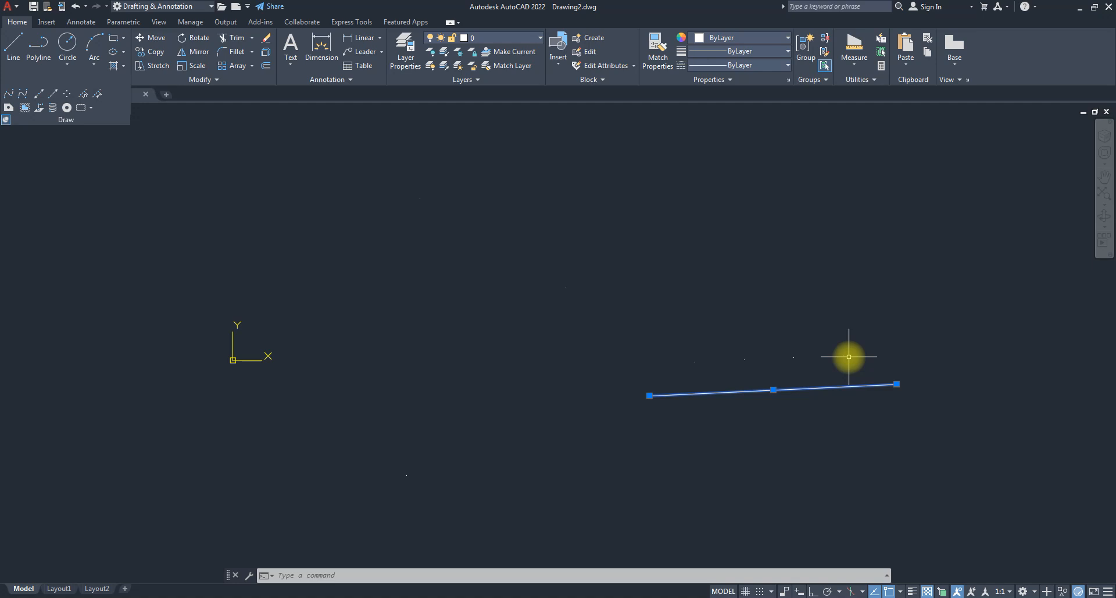
key(ctrl+z)
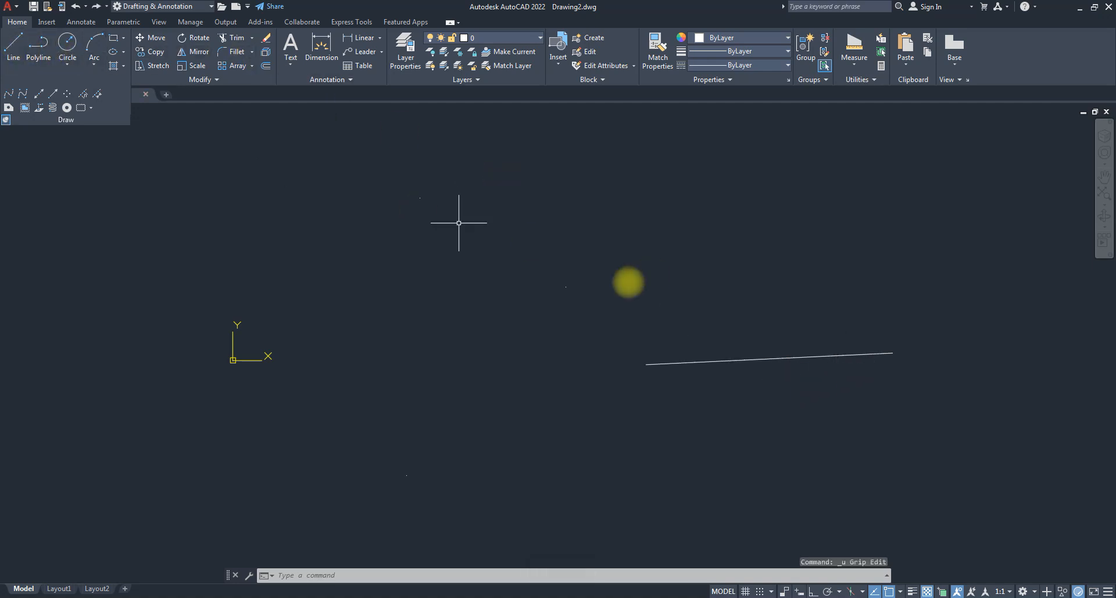
- Add a linear dimension from the line's left endpoint to the first division point, placed above the line
scroll(773, 360, up, 2)
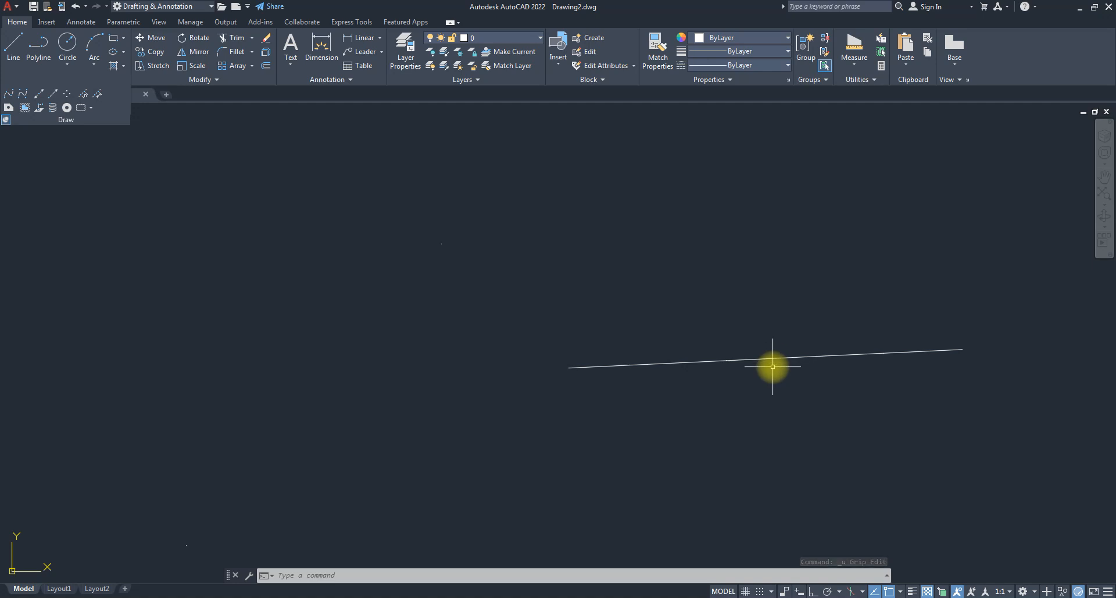
text(dimlin)
key(Return)
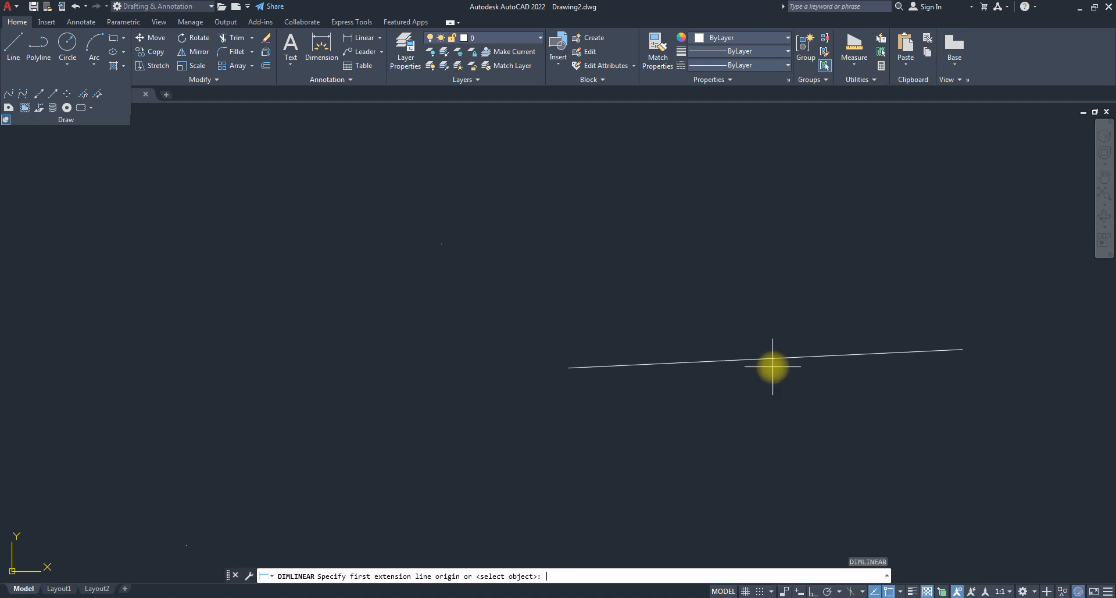
click(568, 367)
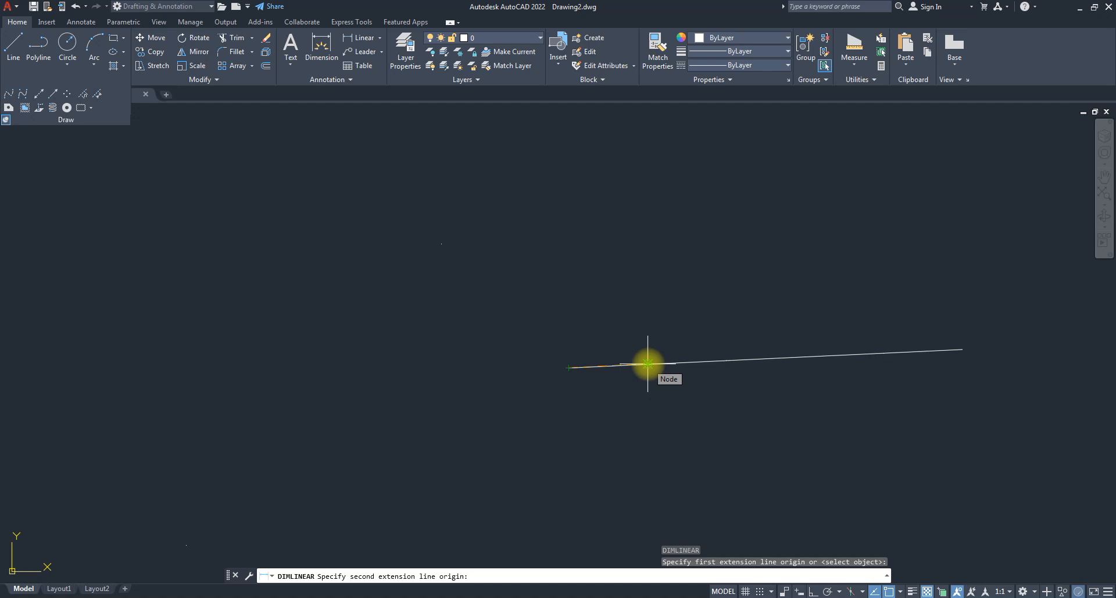
click(647, 364)
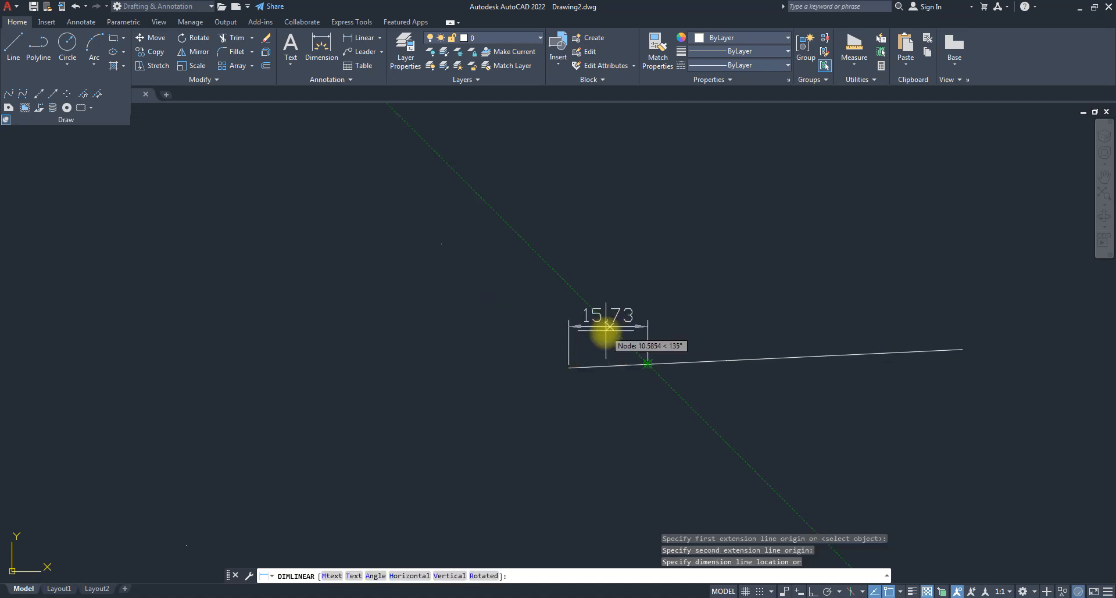
click(608, 337)
- Add a linear dimension between the first and second division points, placed below the line
key(space)
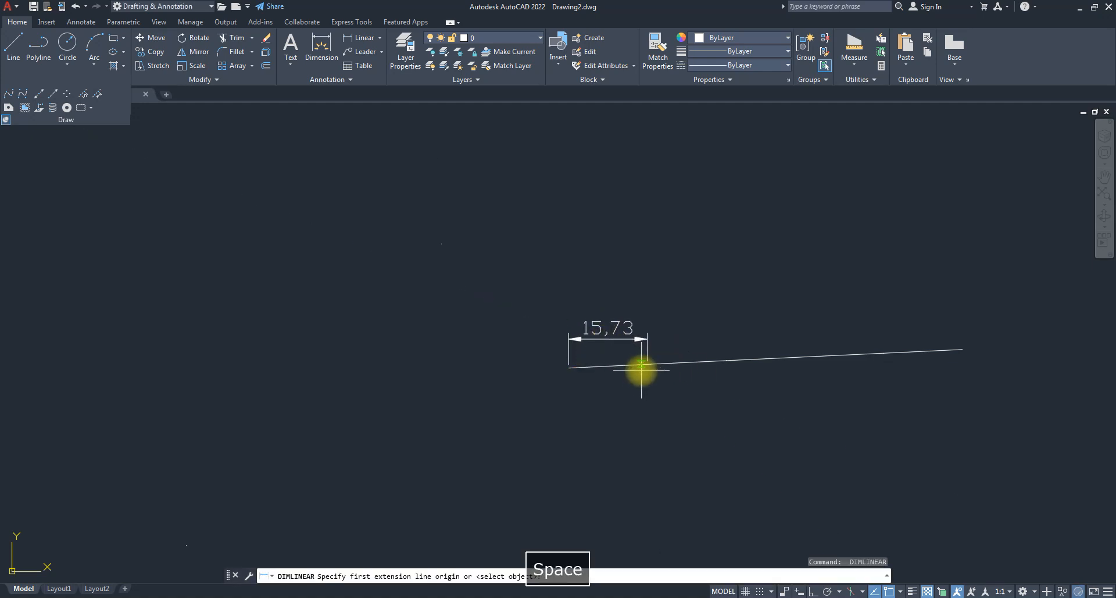
click(648, 364)
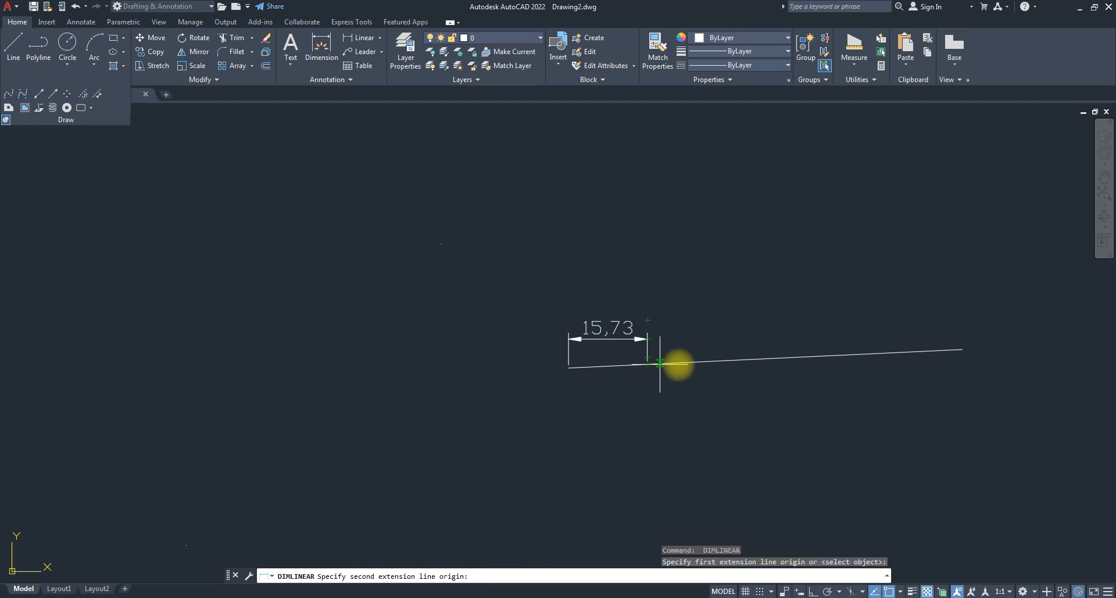
click(726, 359)
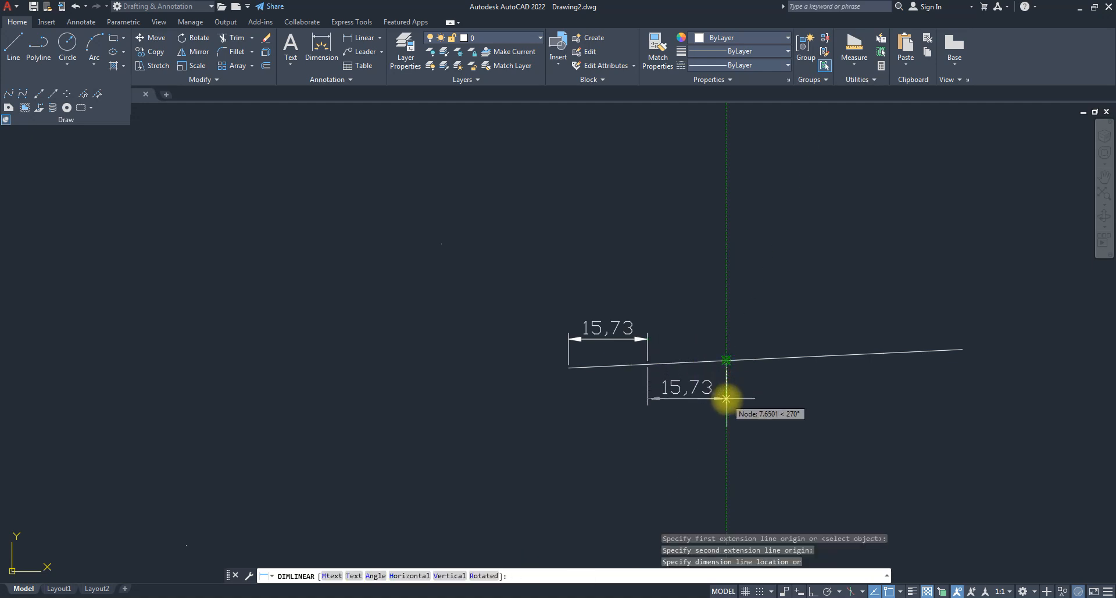
click(727, 399)
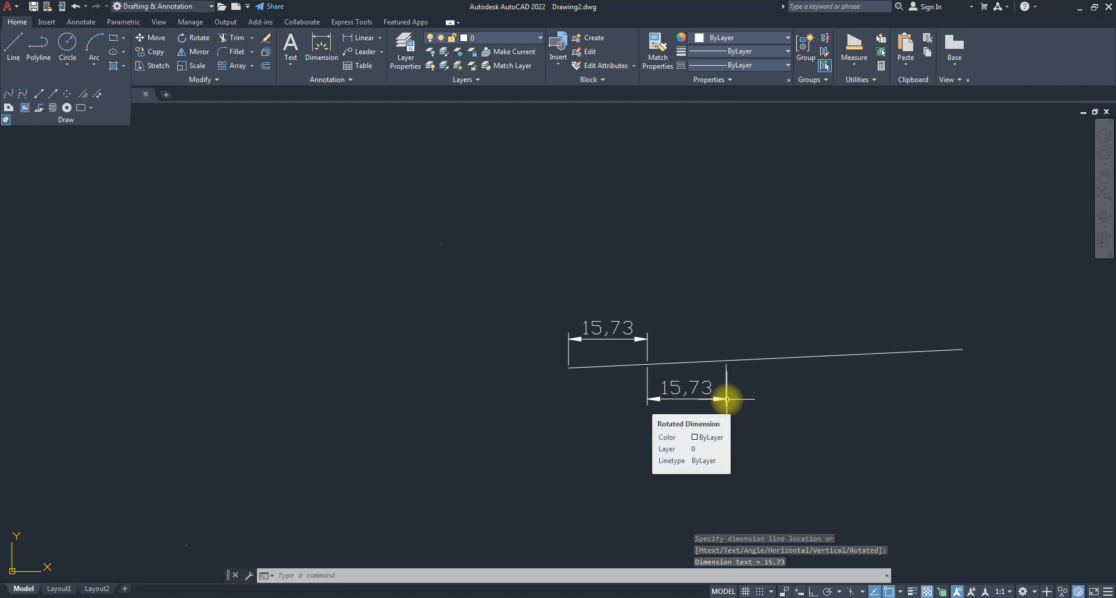
- Add a linear dimension between the second and third division points, placed above the line
key(space)
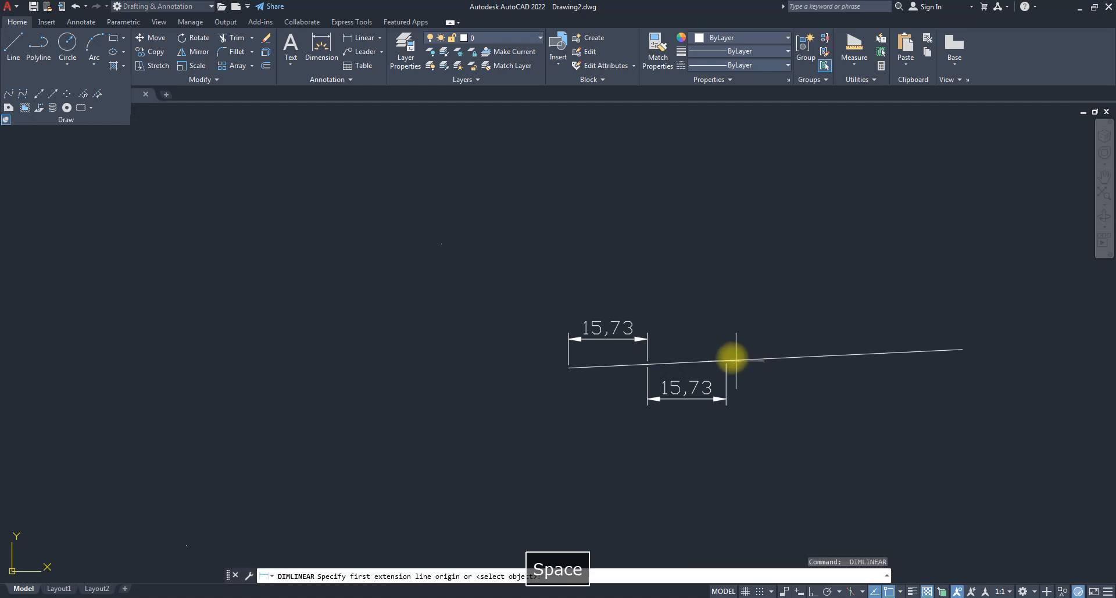
click(726, 360)
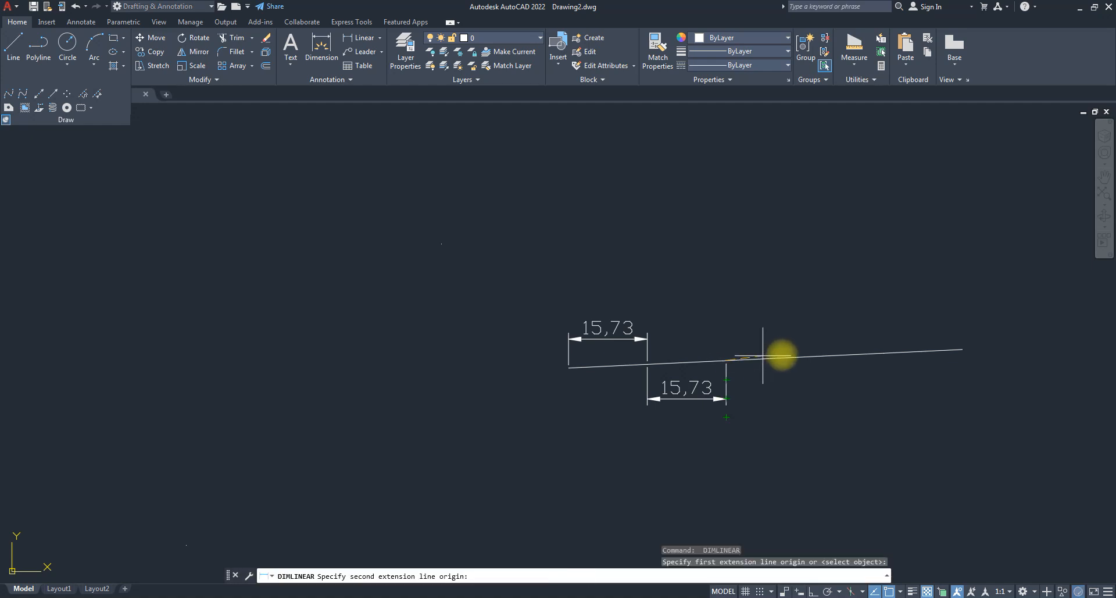
click(807, 355)
click(786, 329)
- Add a linear dimension between the third and fourth division points, placed below the line
key(space)
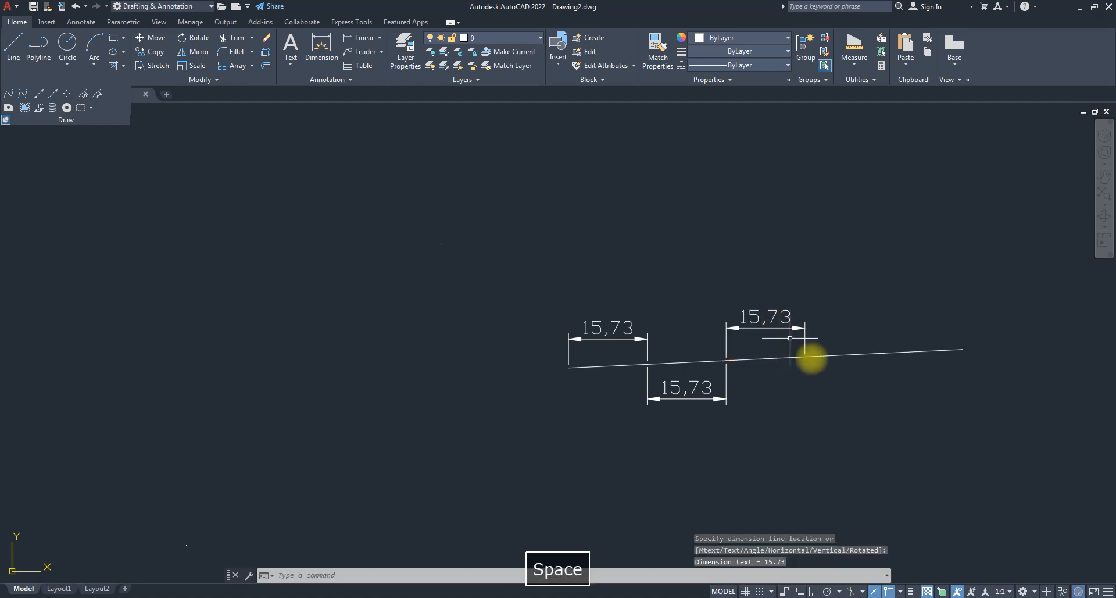
click(807, 354)
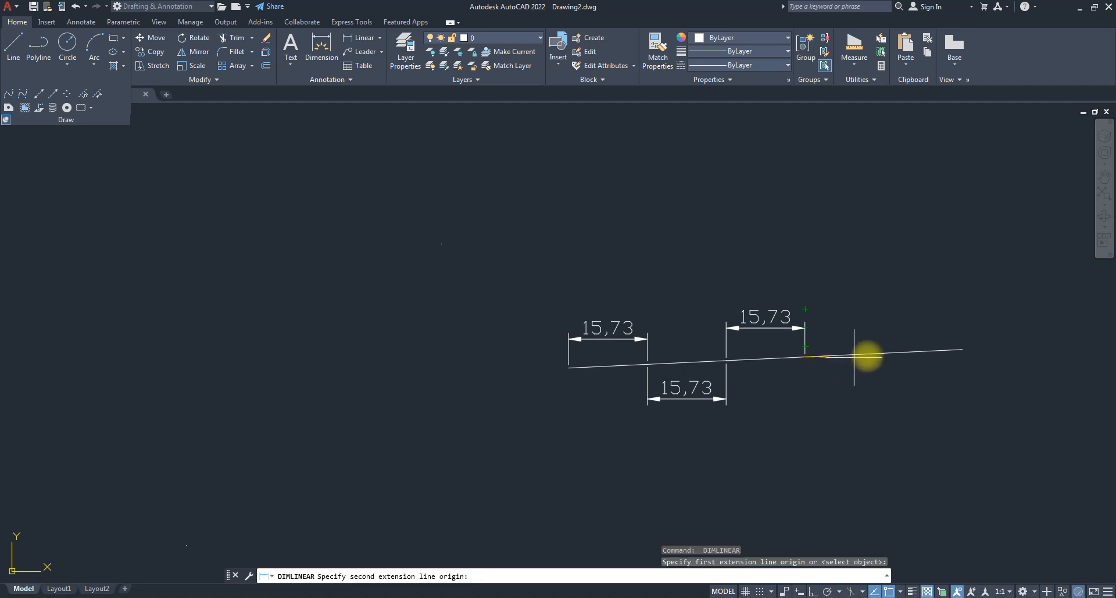
click(884, 351)
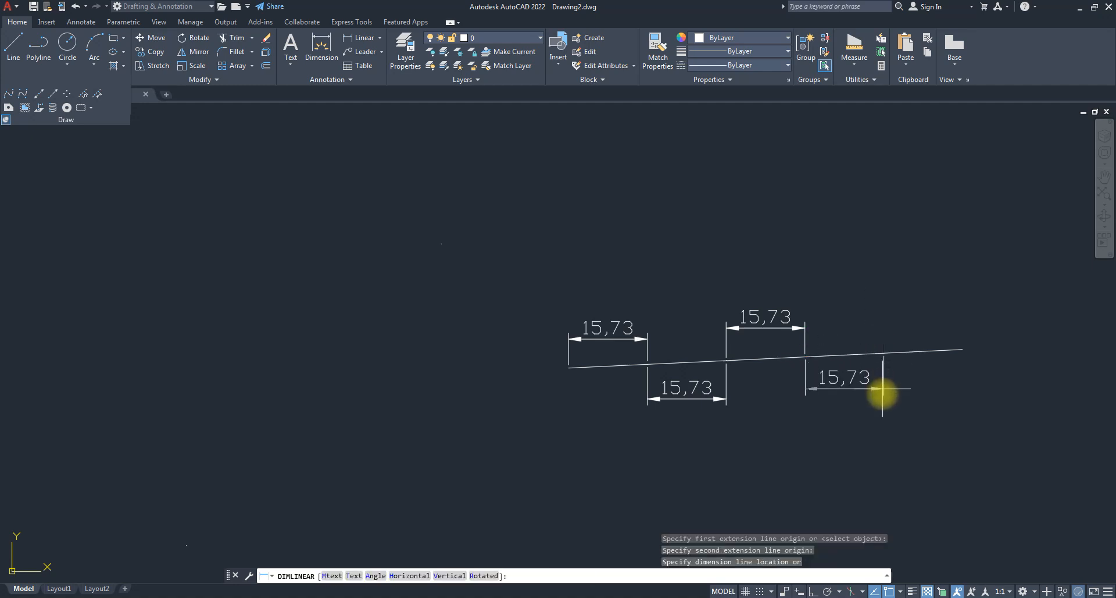
click(884, 395)
- Add a linear dimension from the fourth division point to the line's right endpoint, placed above the line
key(space)
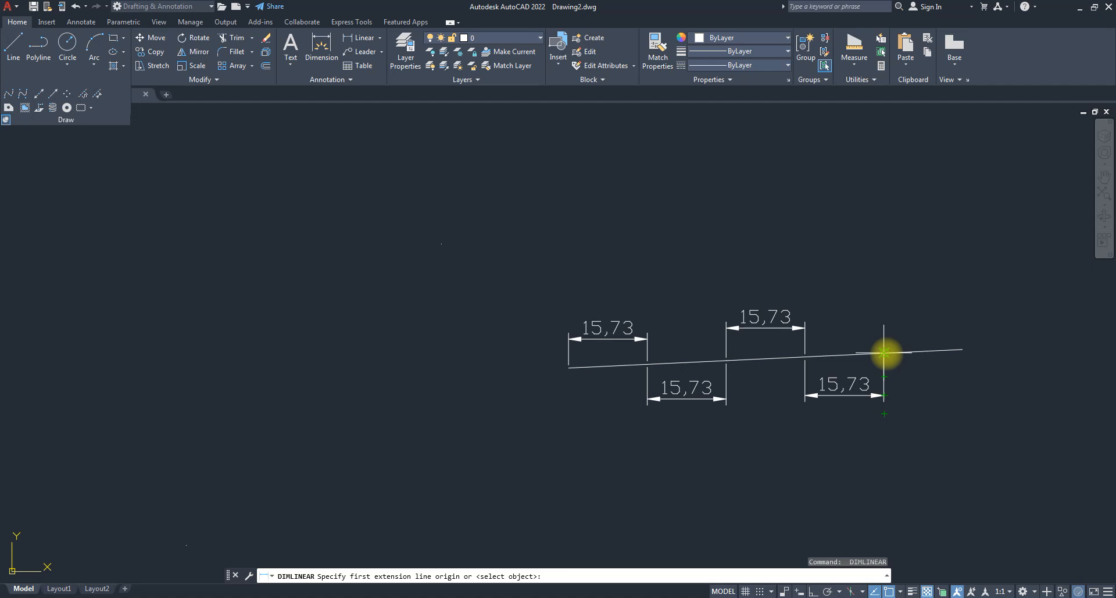
click(884, 352)
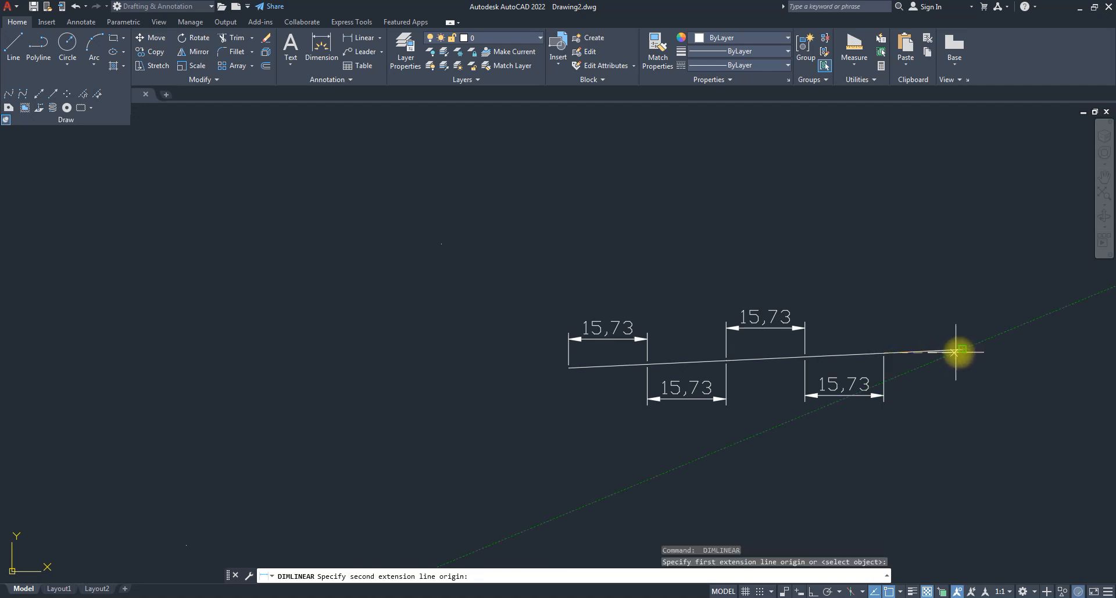
click(962, 349)
click(954, 326)
key(space)
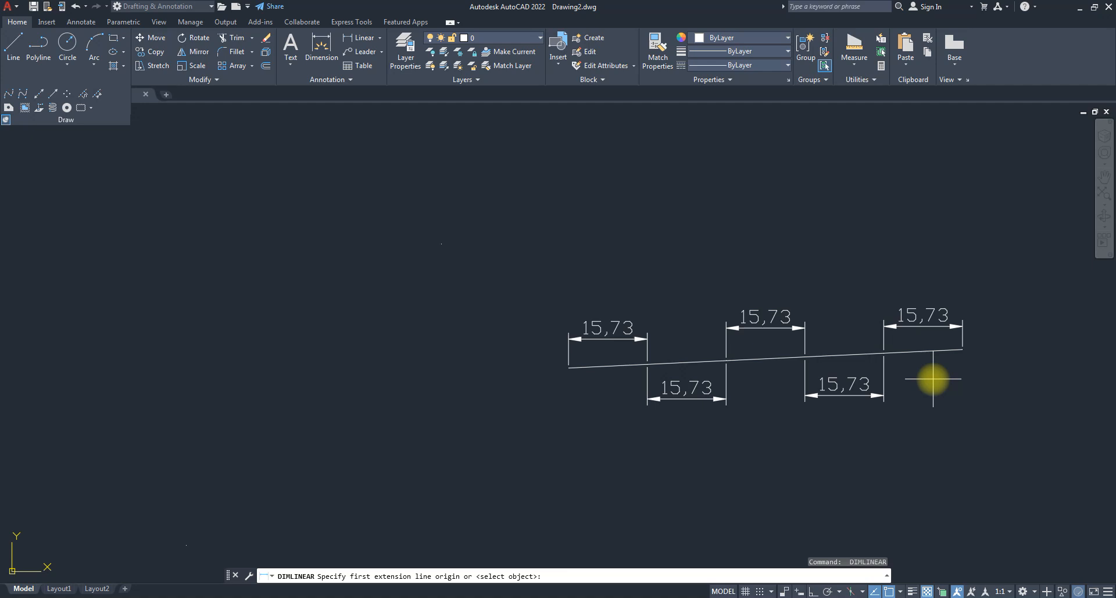
click(1013, 333)
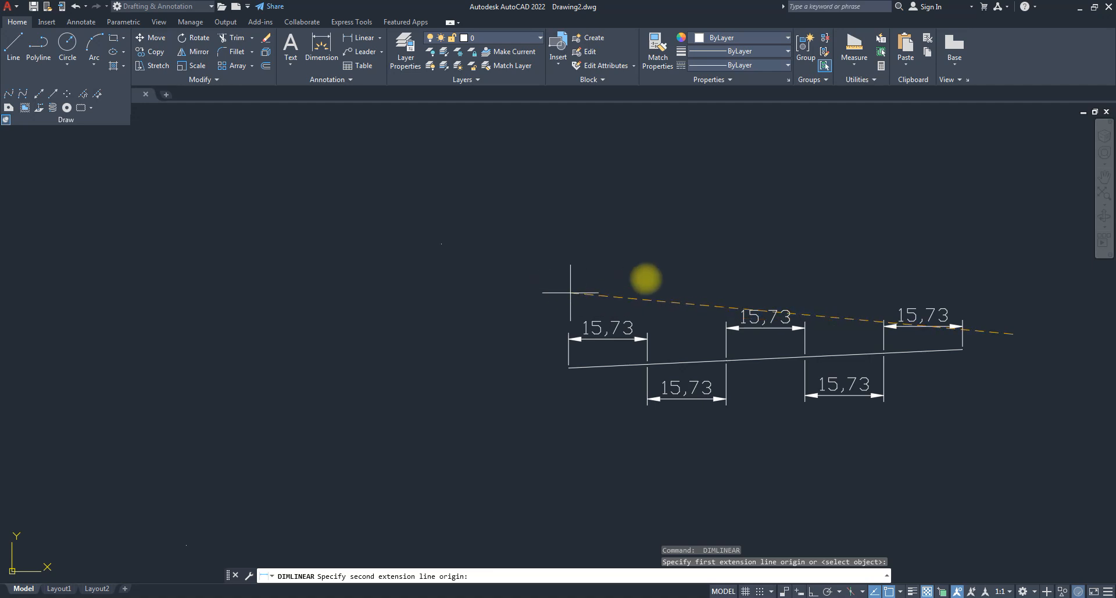
key(Escape)
key(Escape)
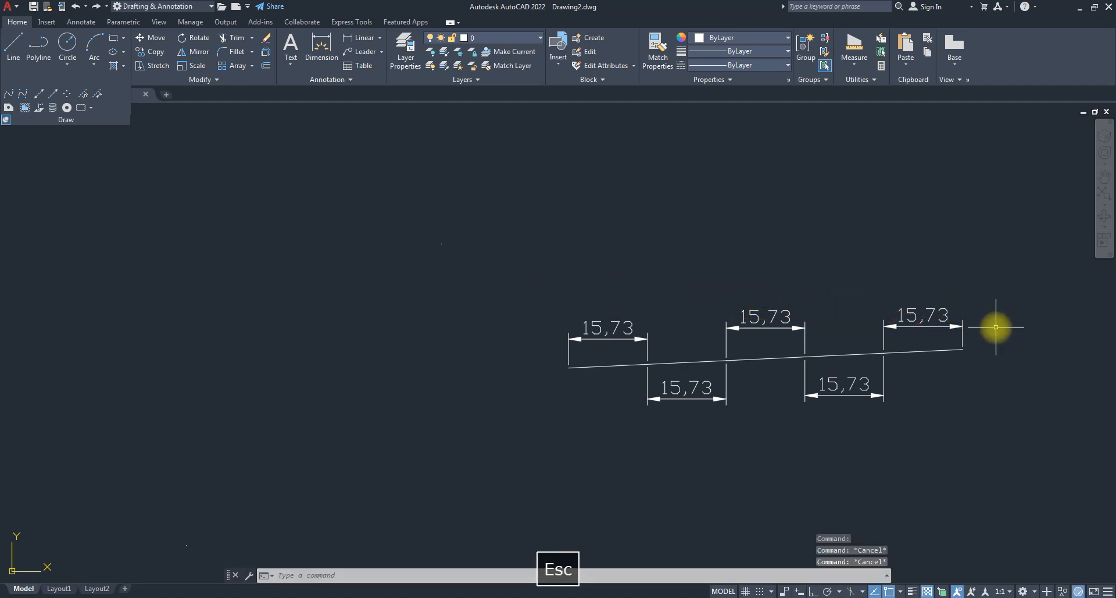
- Delete all the linear dimensions above and below the divided line, keeping the line itself
click(996, 327)
click(400, 266)
key(Delete)
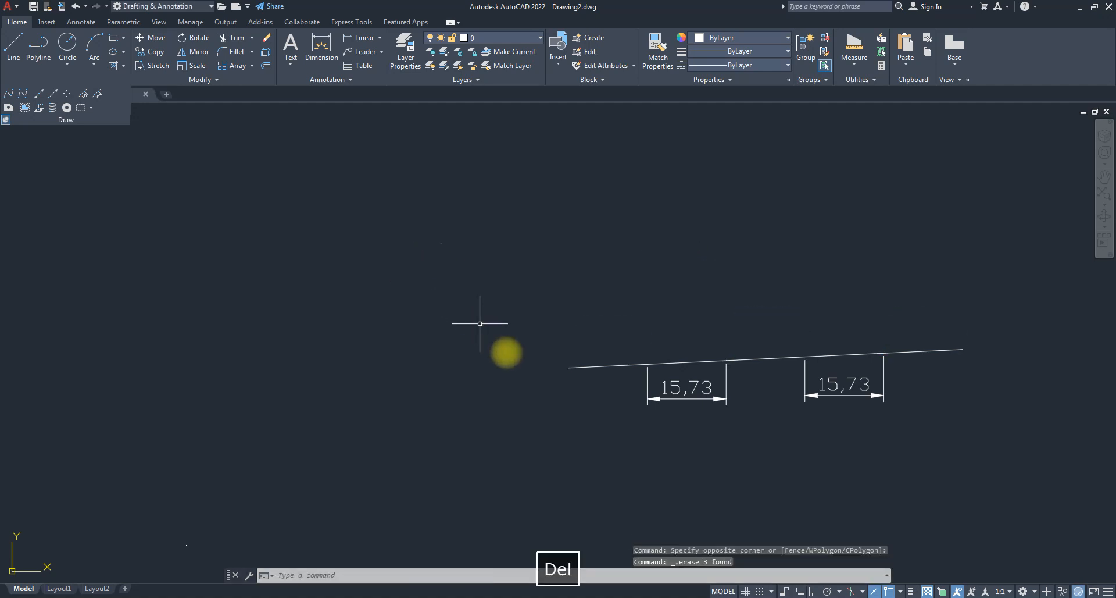
click(881, 421)
click(844, 376)
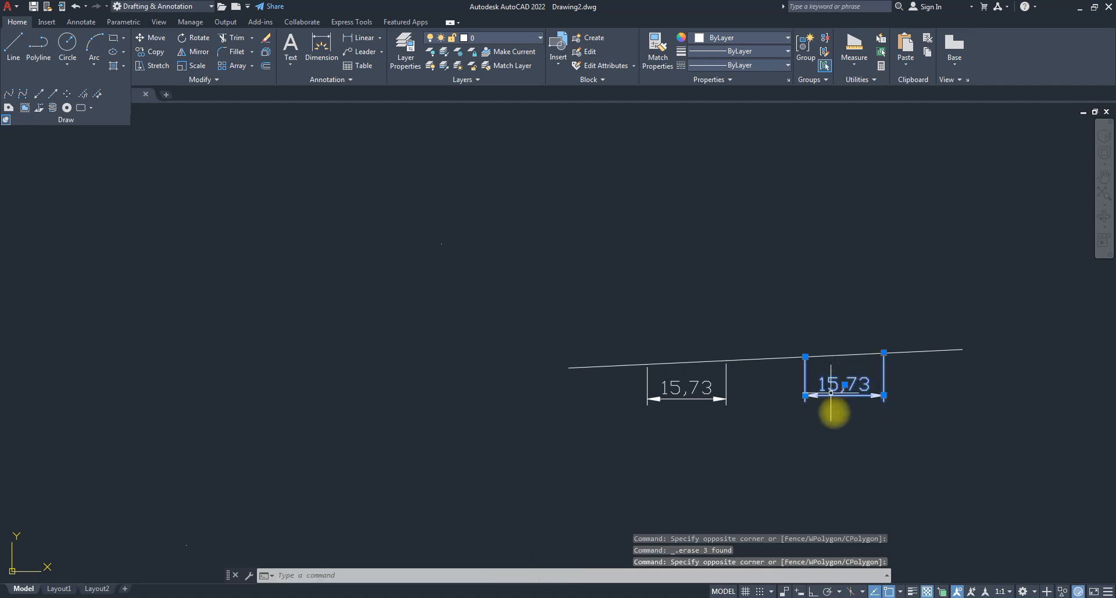
key(Delete)
click(749, 442)
click(695, 399)
key(Delete)
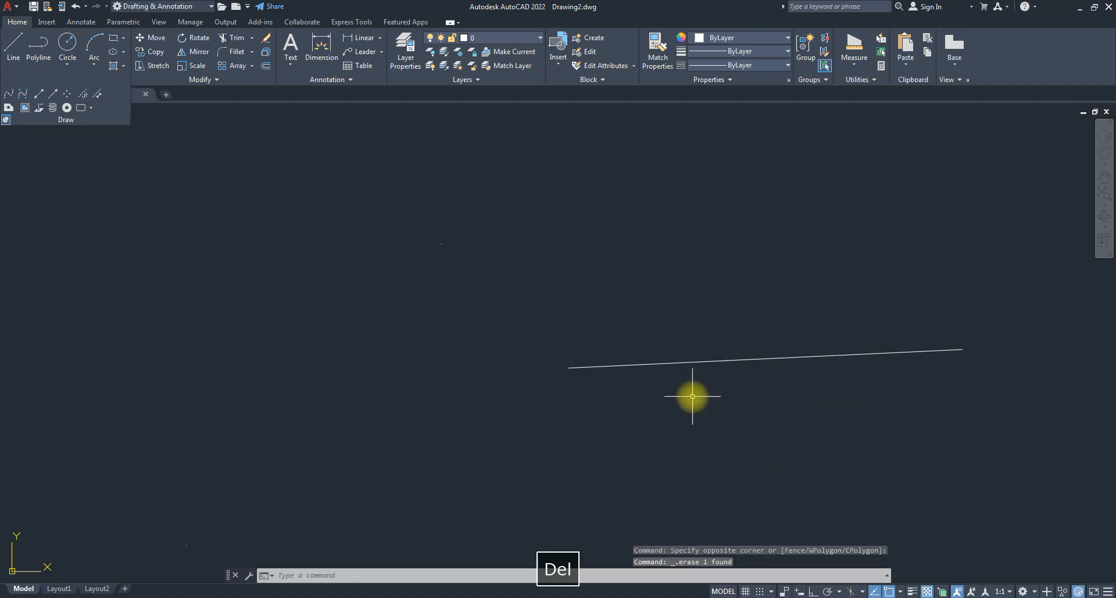
click(13, 43)
scroll(615, 323, down, 4)
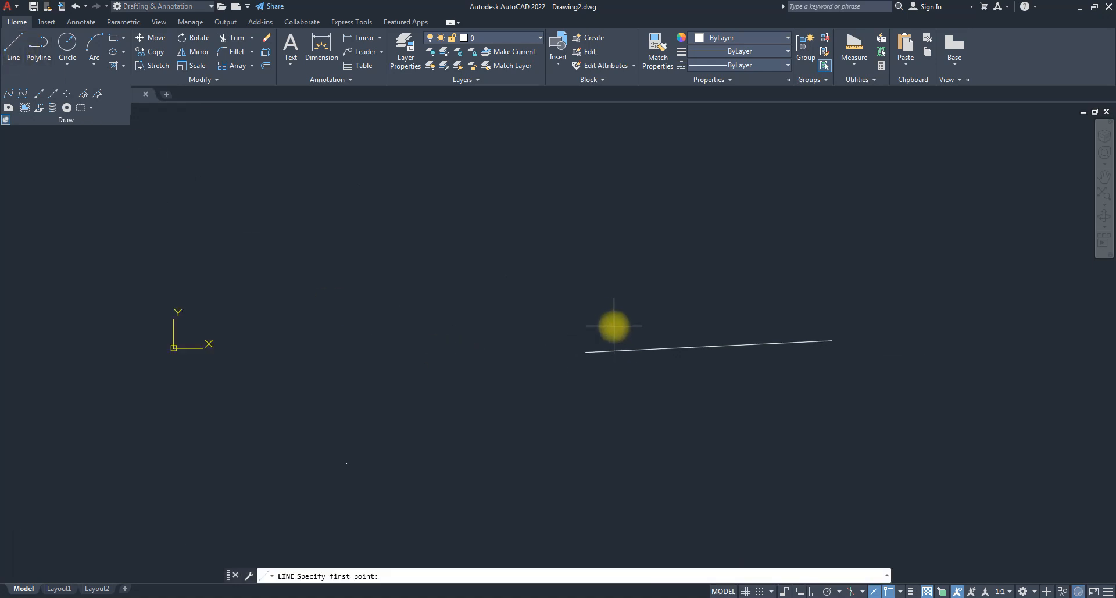
scroll(491, 268, up, 4)
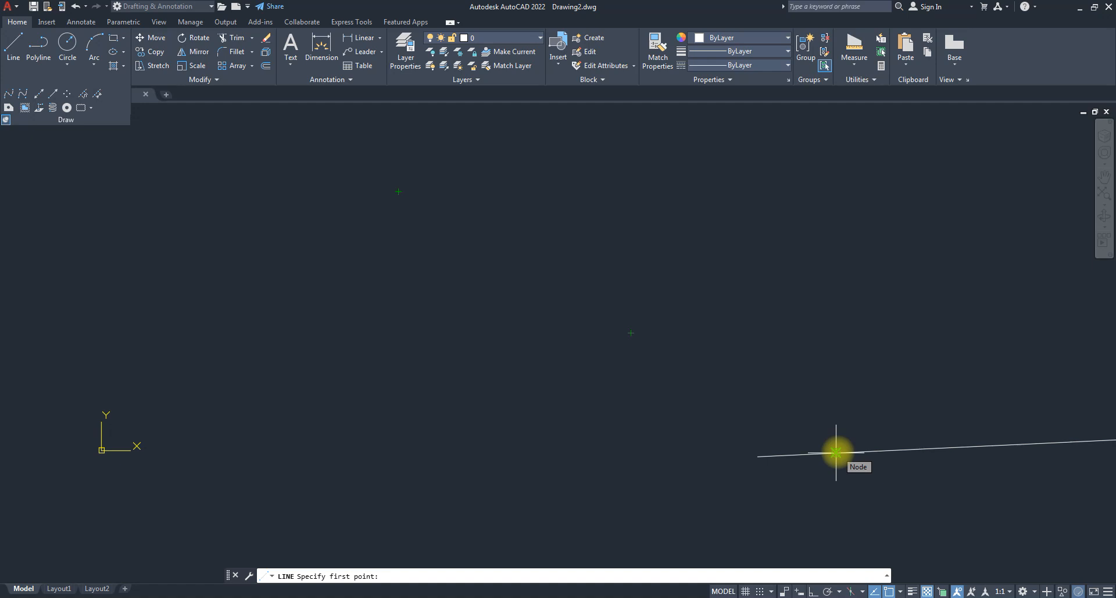
scroll(768, 451, down, 4)
key(Escape)
key(Escape)
key(Escape)
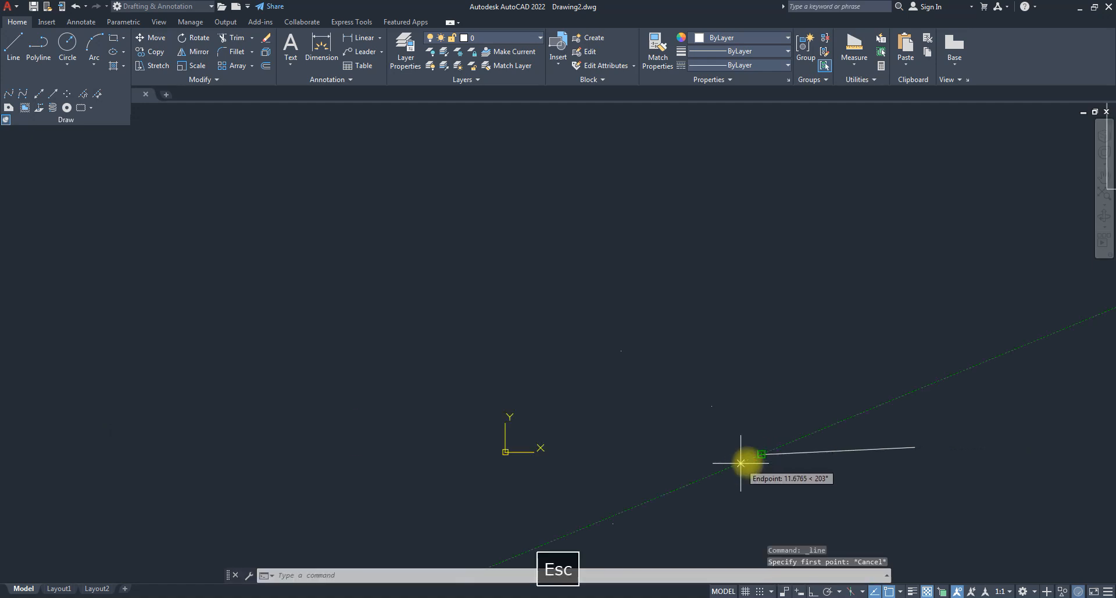
- Draw a separate horizontal line below the divided line, shifted to its right
scroll(593, 323, down, 2)
scroll(740, 429, up, 4)
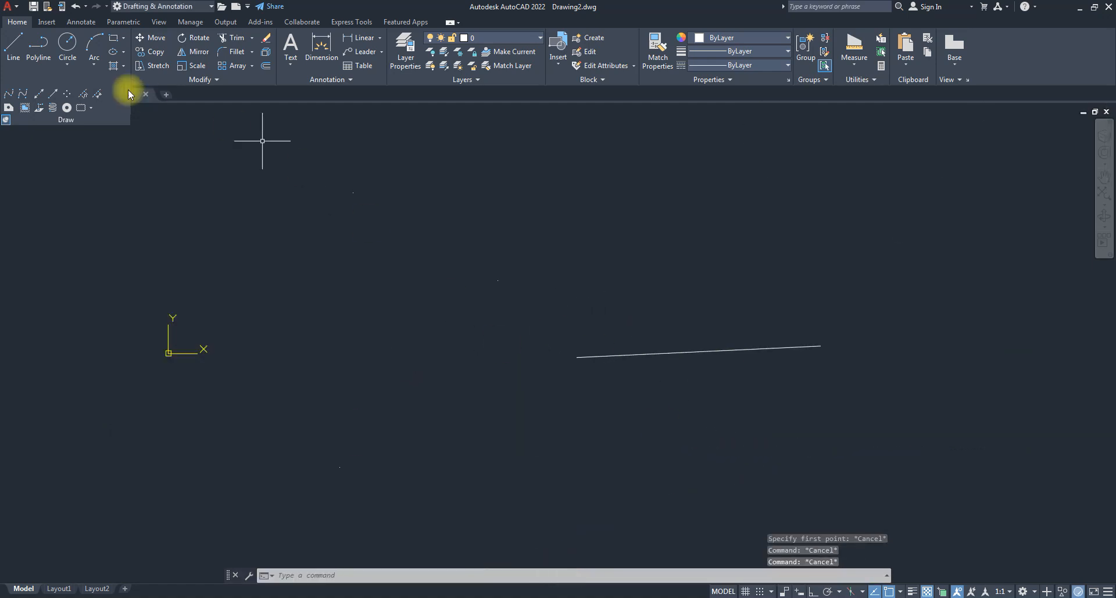
click(22, 59)
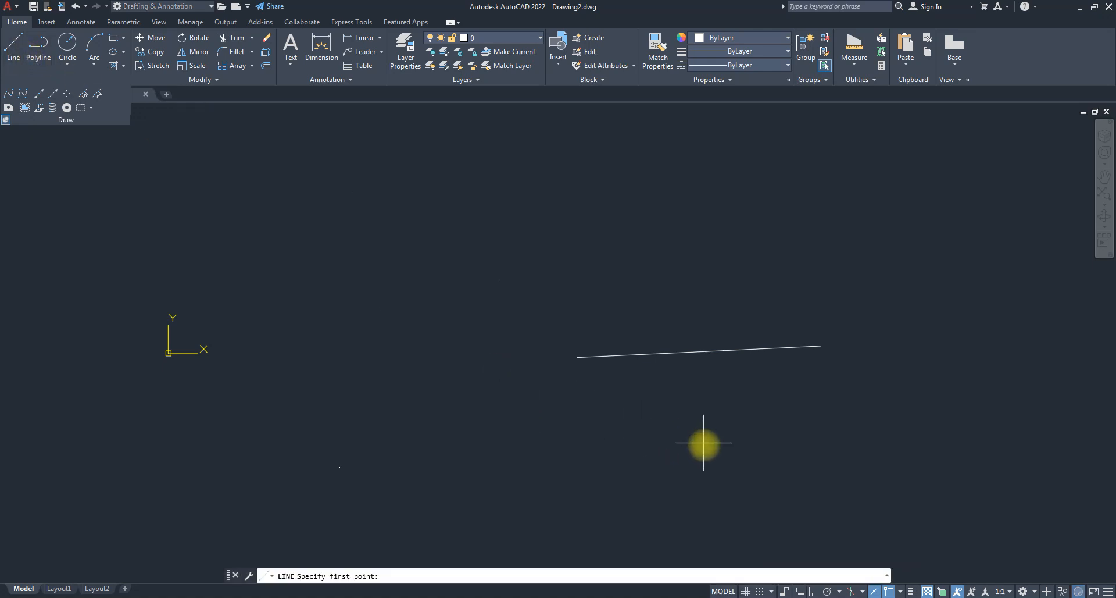
click(706, 451)
click(945, 452)
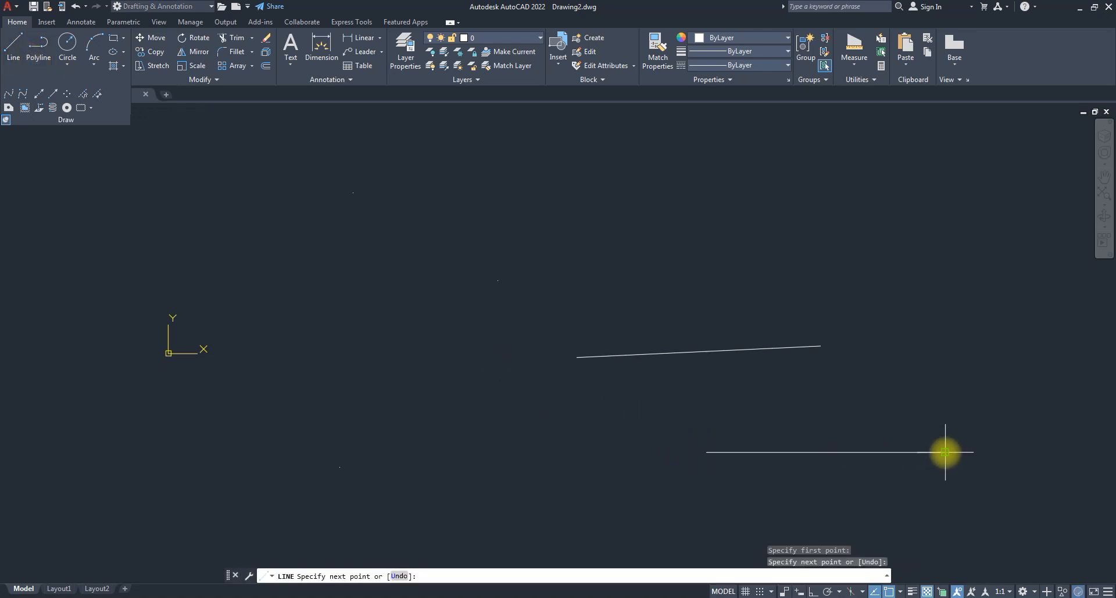
key(Escape)
key(Escape)
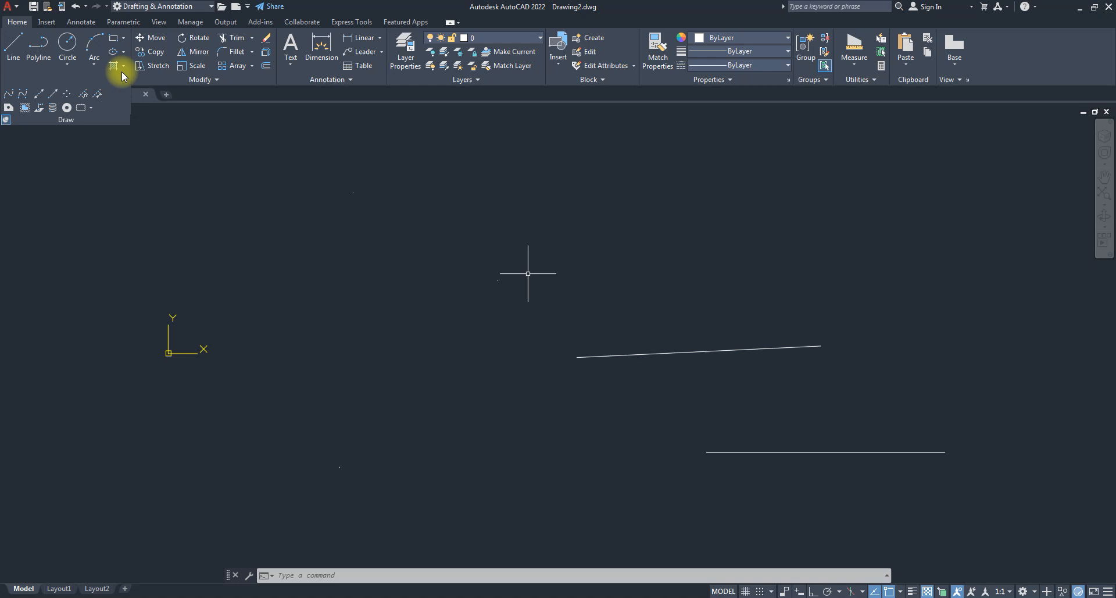
- Place points along the horizontal line at intervals of 10 with the Measure command
click(98, 95)
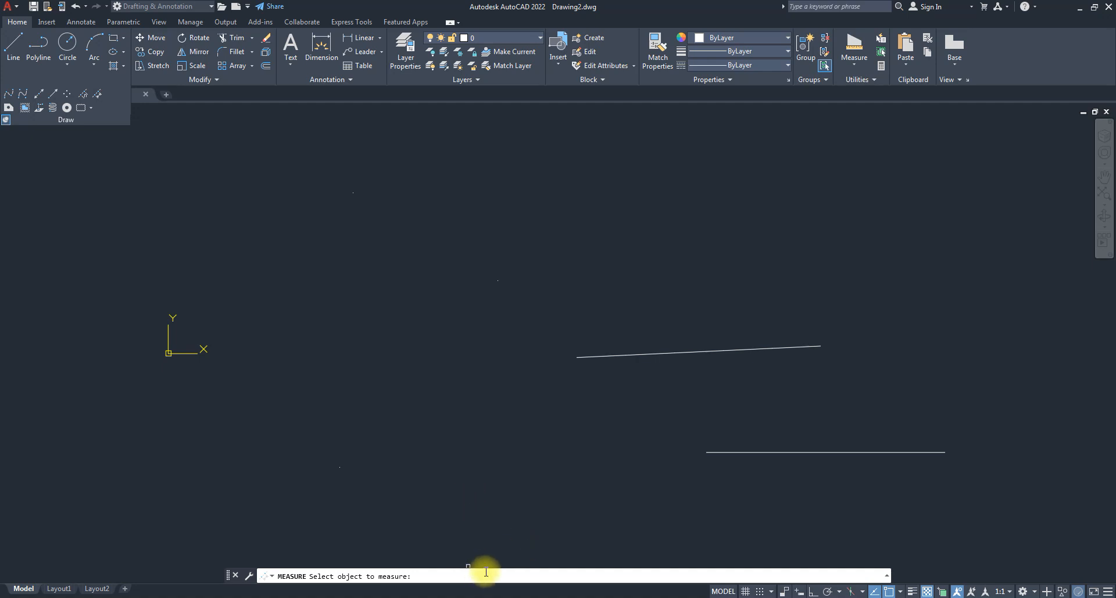
click(767, 451)
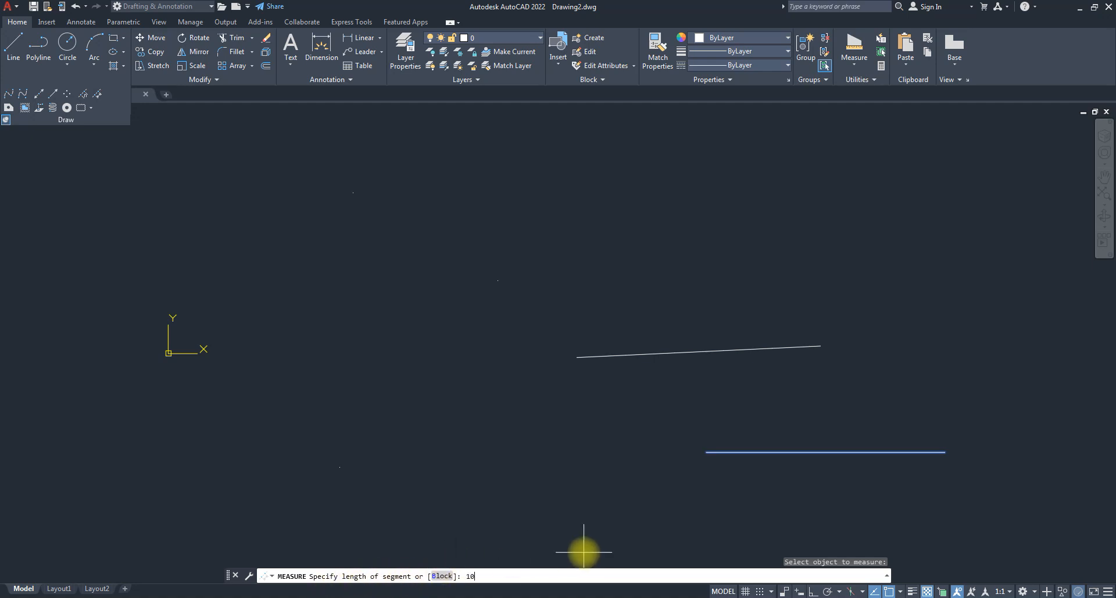
key(Return)
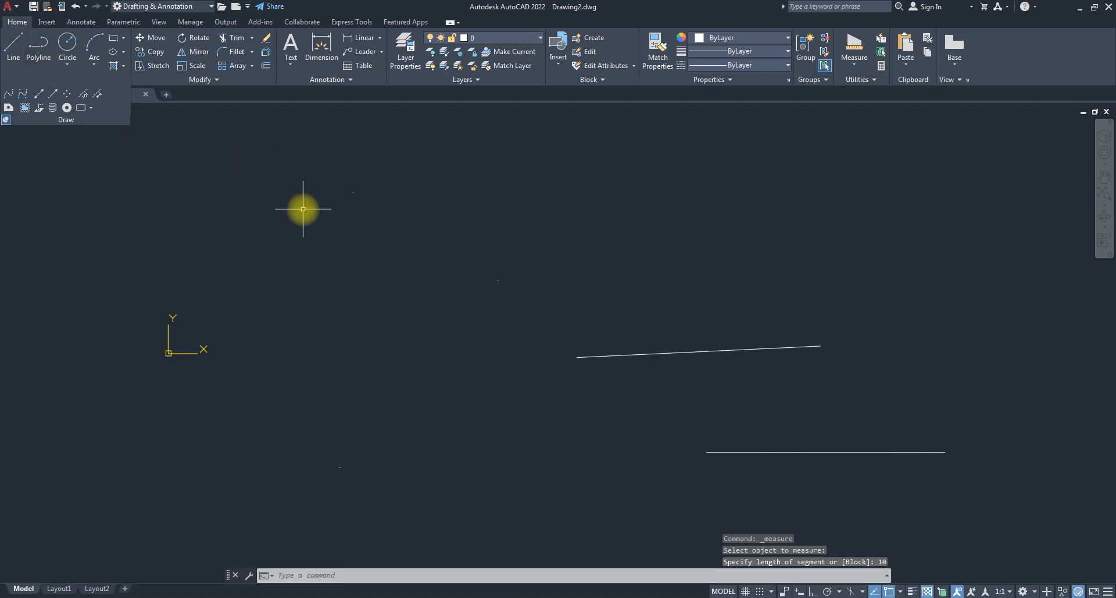
- Add a linear dimension from the horizontal line's left endpoint to its first interval point, placed above the line
text(DImlin)
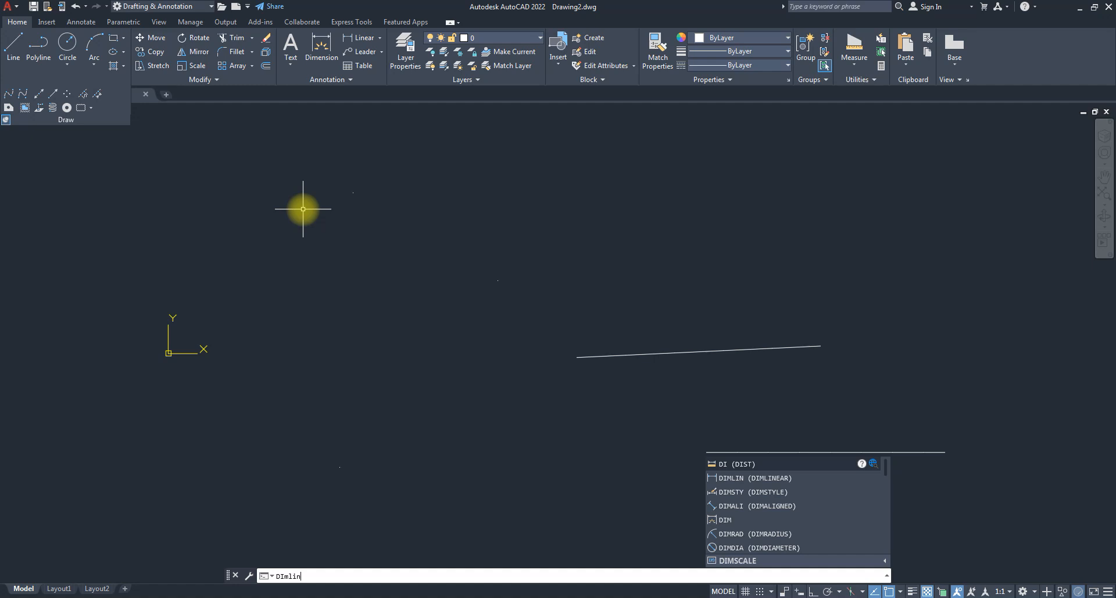
key(Return)
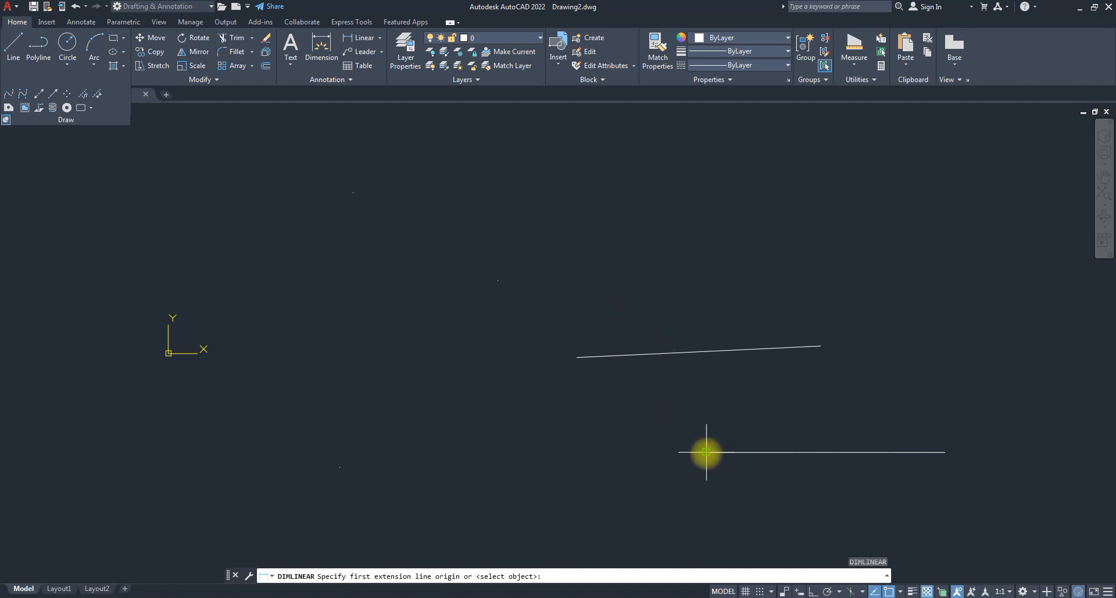
key(Escape)
key(space)
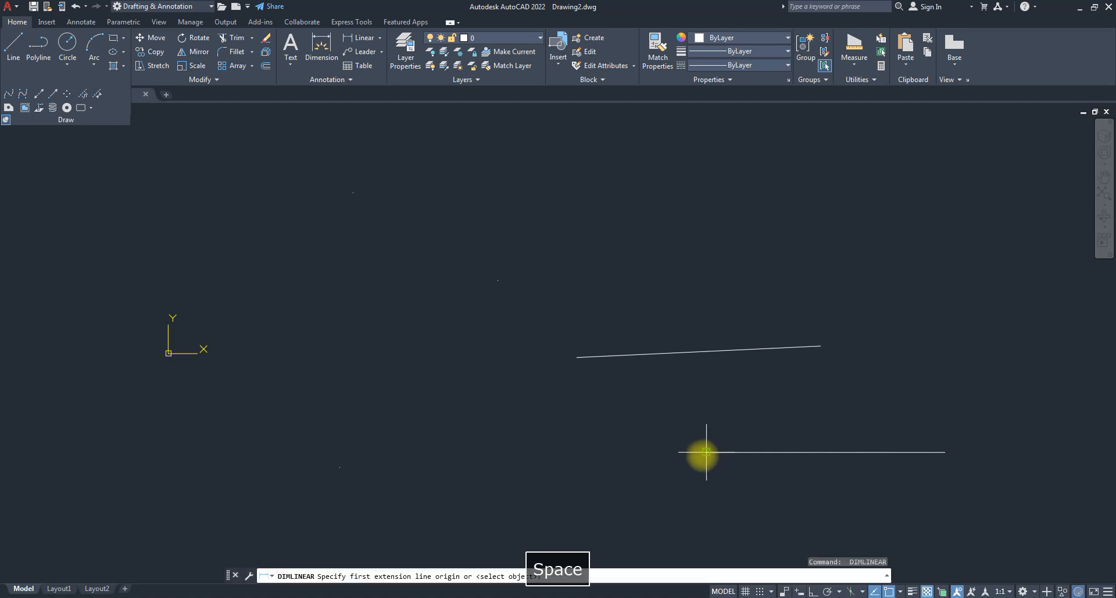
click(705, 451)
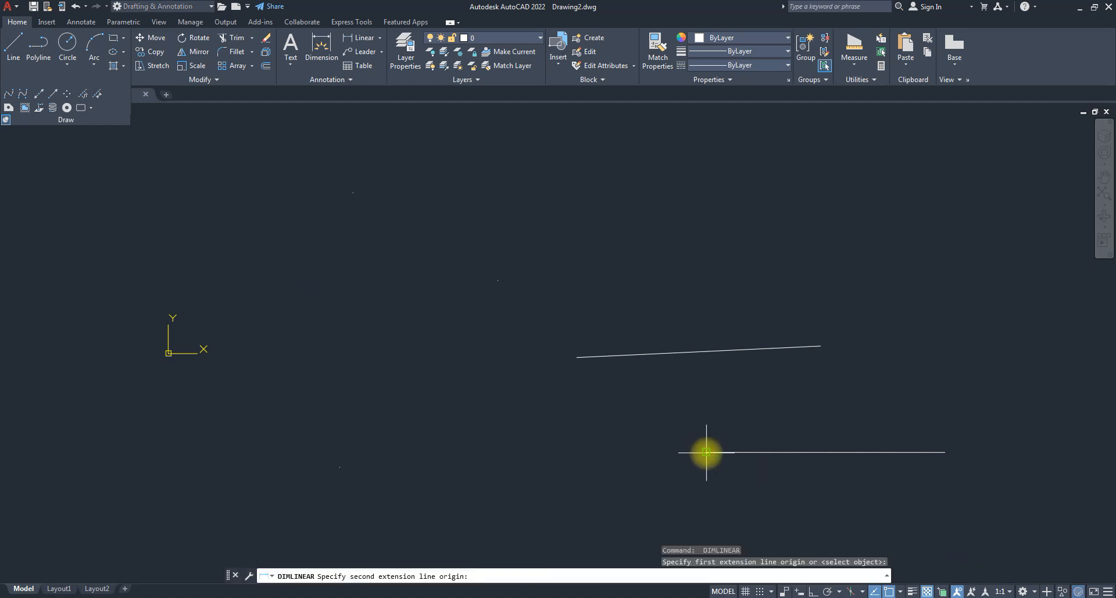
click(737, 452)
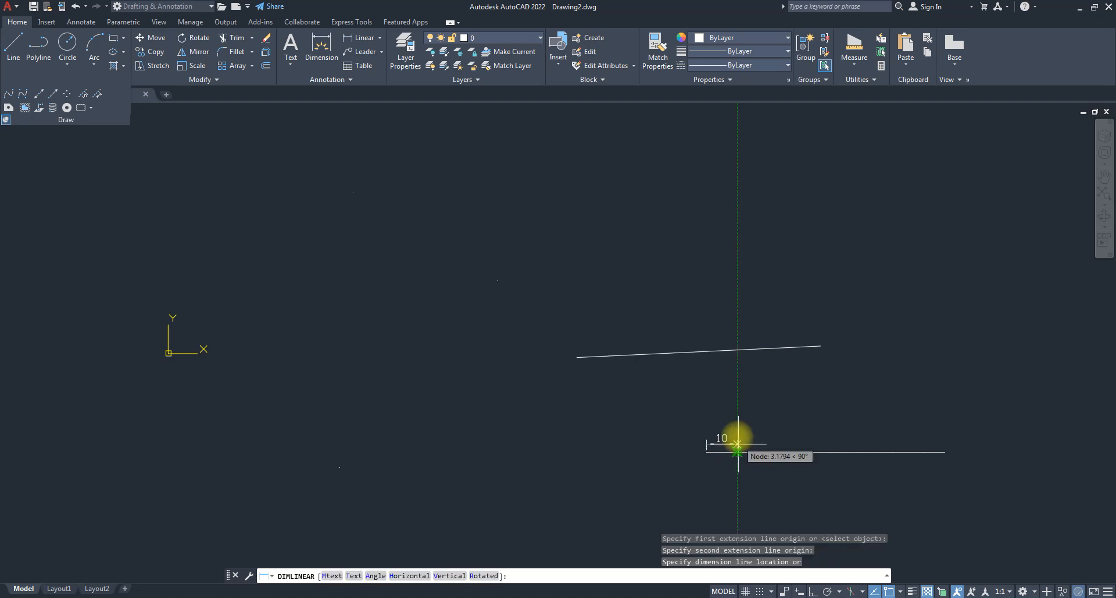
click(737, 439)
- Add a linear dimension between the horizontal line's first and second interval points, placed below the line
scroll(740, 461, up, 2)
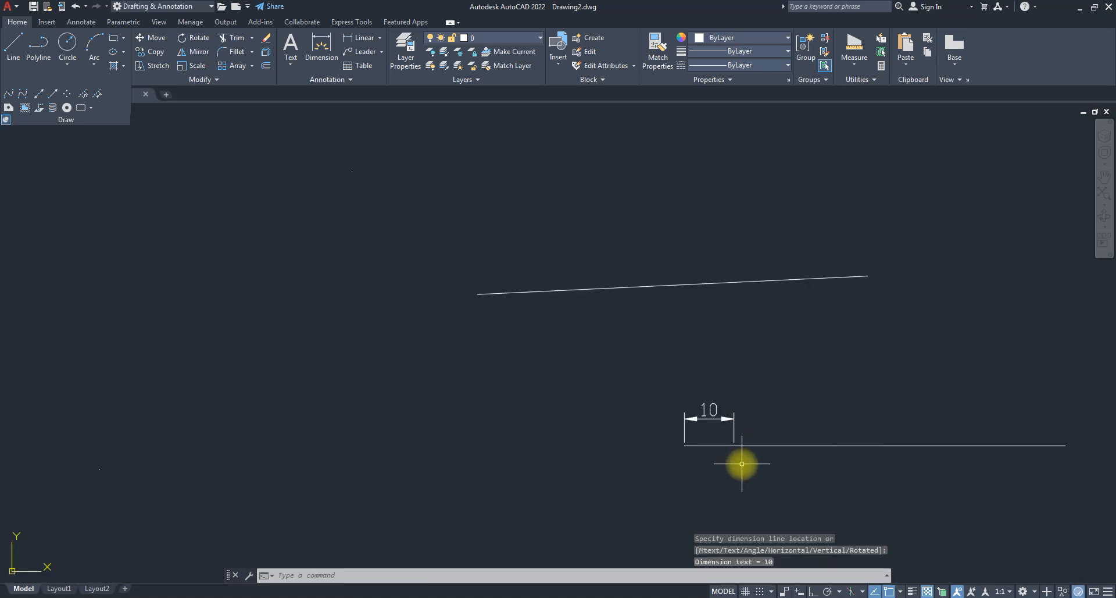
key(space)
click(734, 444)
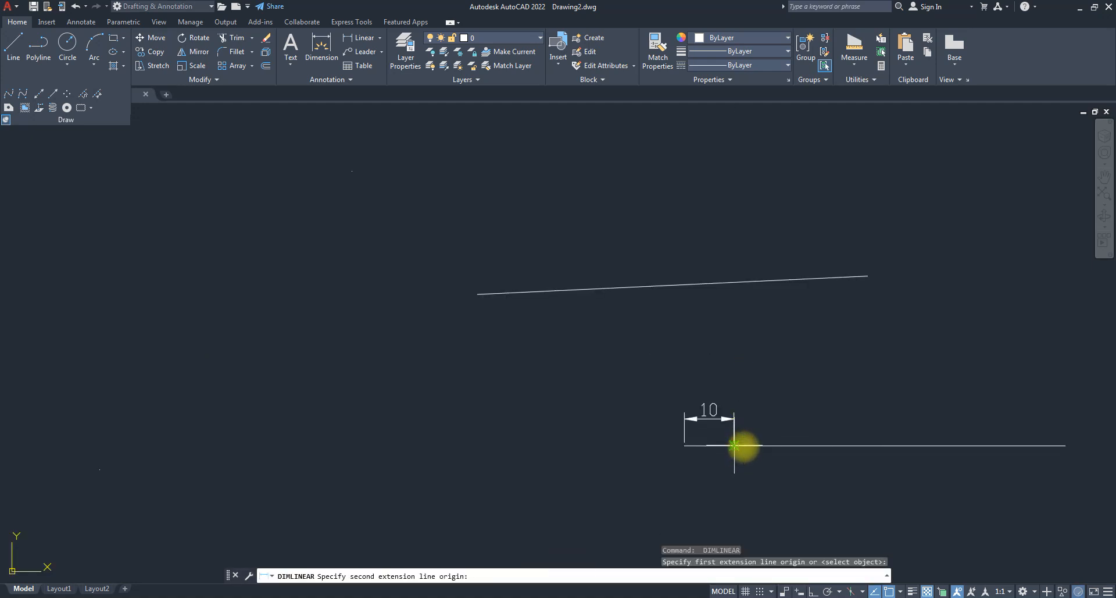
click(783, 445)
click(788, 482)
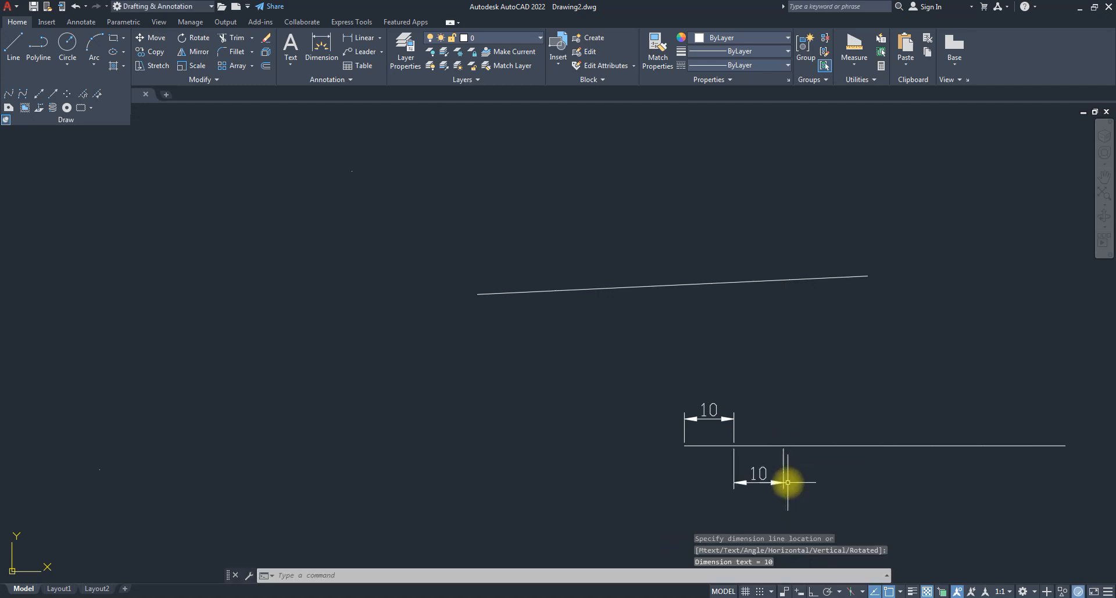
- Add a linear dimension from the horizontal line's right endpoint to the last interval point, placed above the line
scroll(683, 421, down, 4)
scroll(798, 423, up, 4)
scroll(799, 422, up, 2)
key(space)
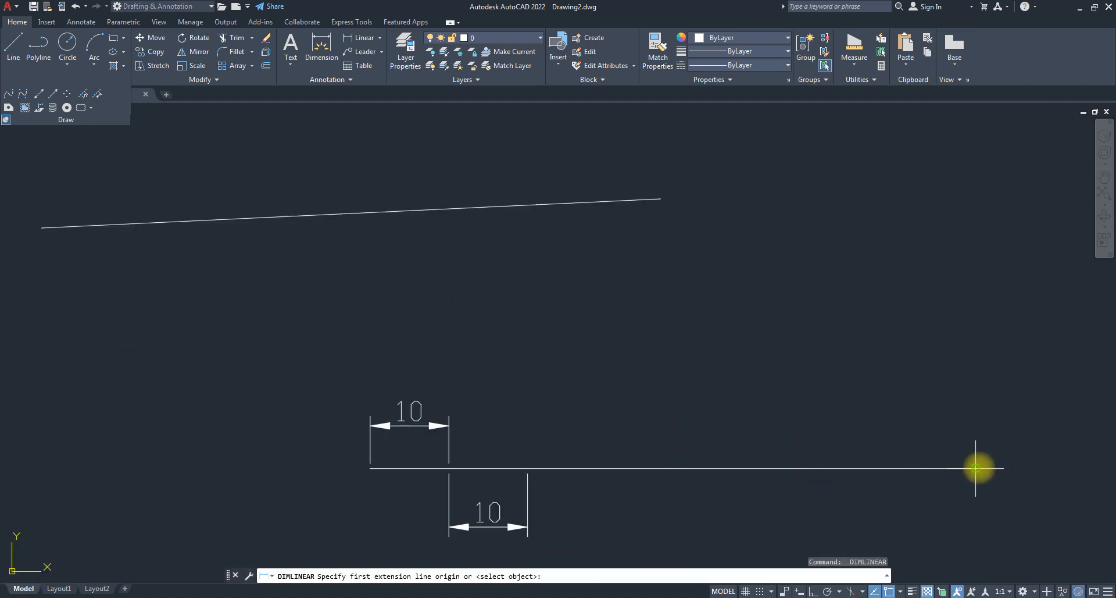
click(976, 468)
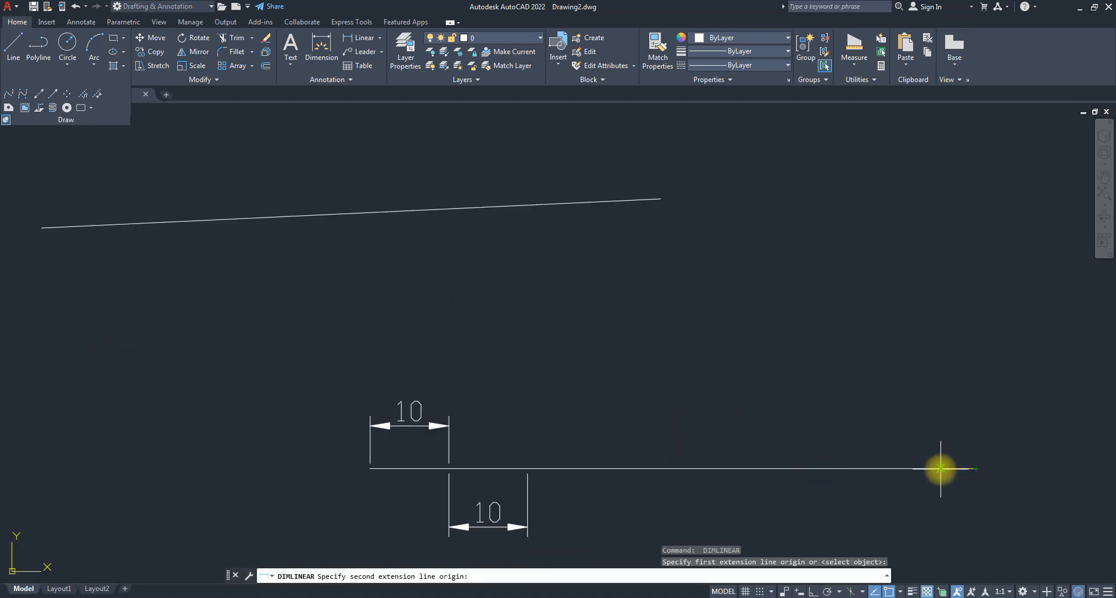
click(921, 468)
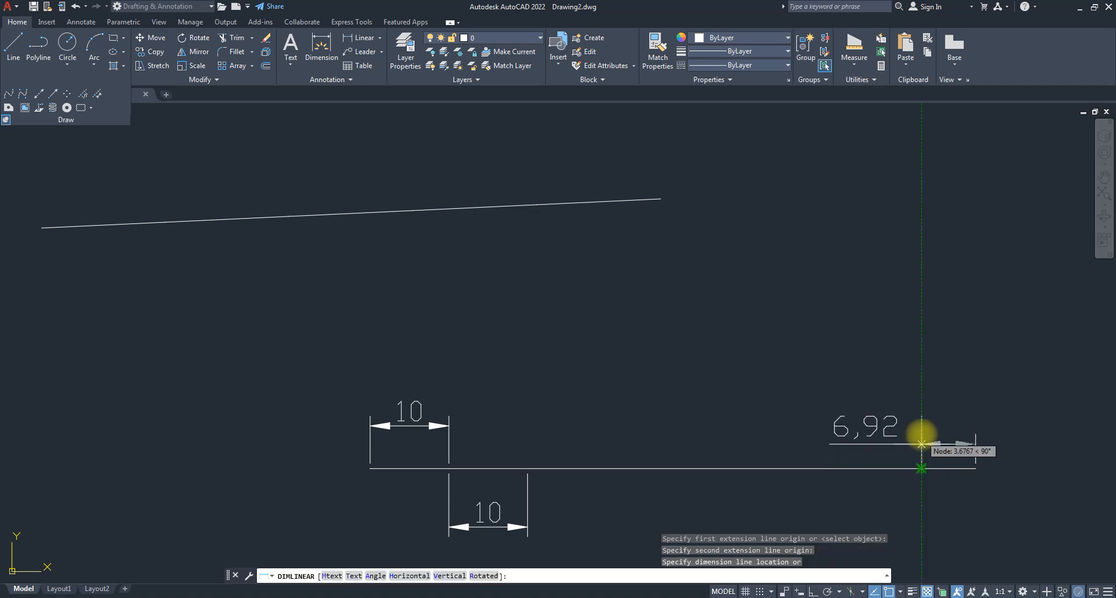
click(932, 414)
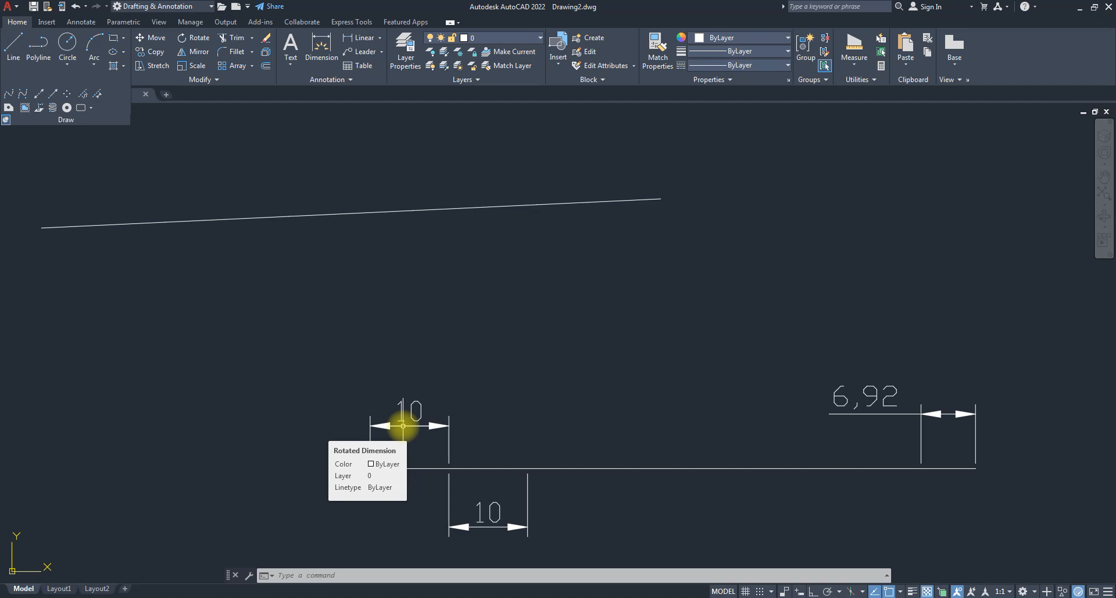
click(96, 91)
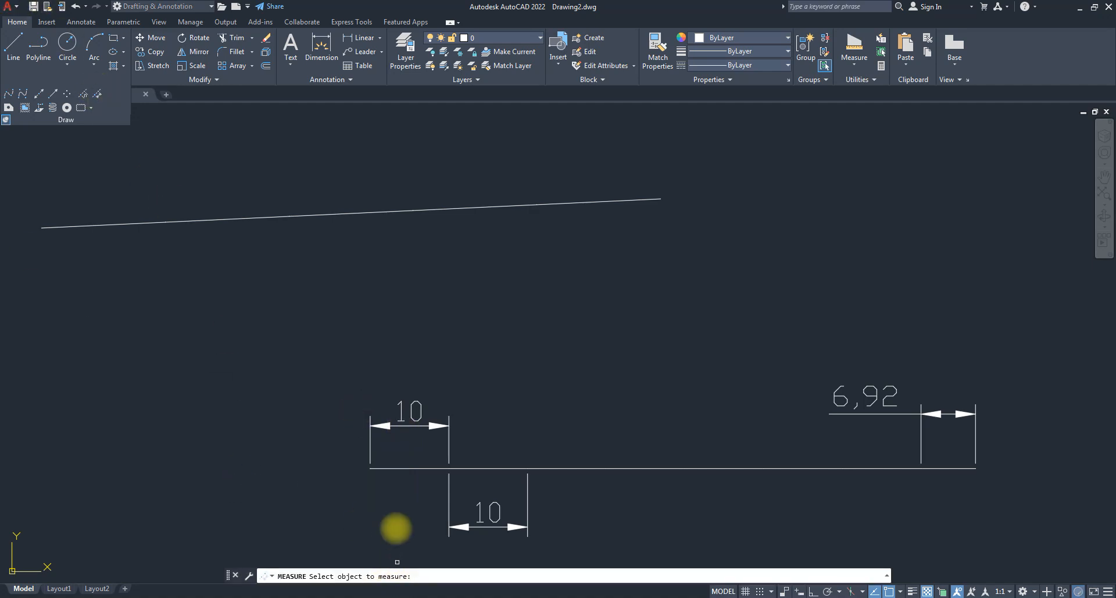
click(630, 469)
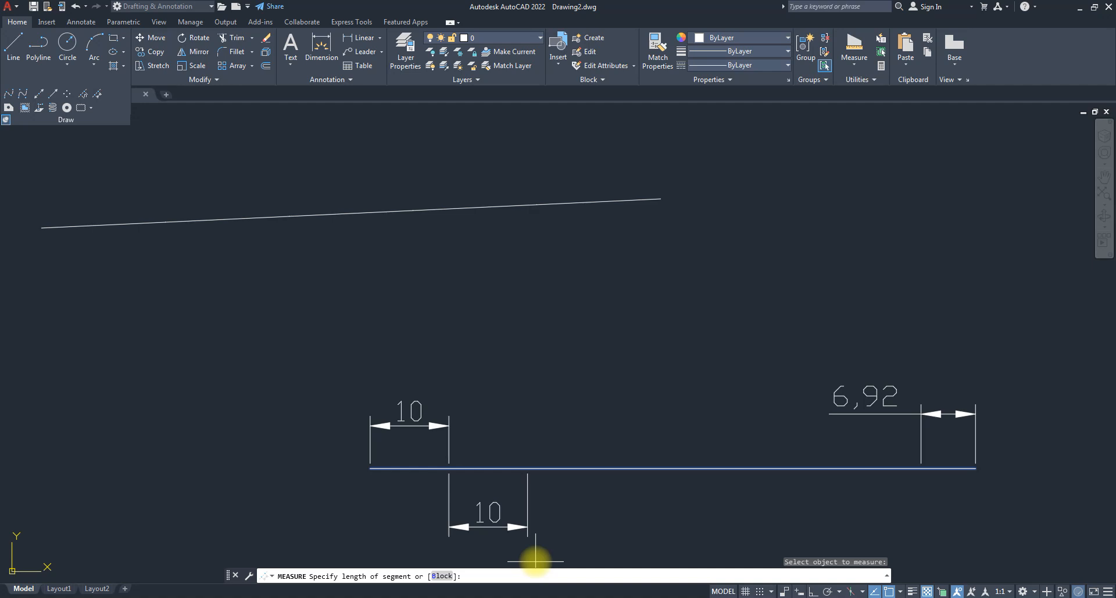
key(Escape)
key(Escape)
key(Escape)
scroll(448, 389, down, 5)
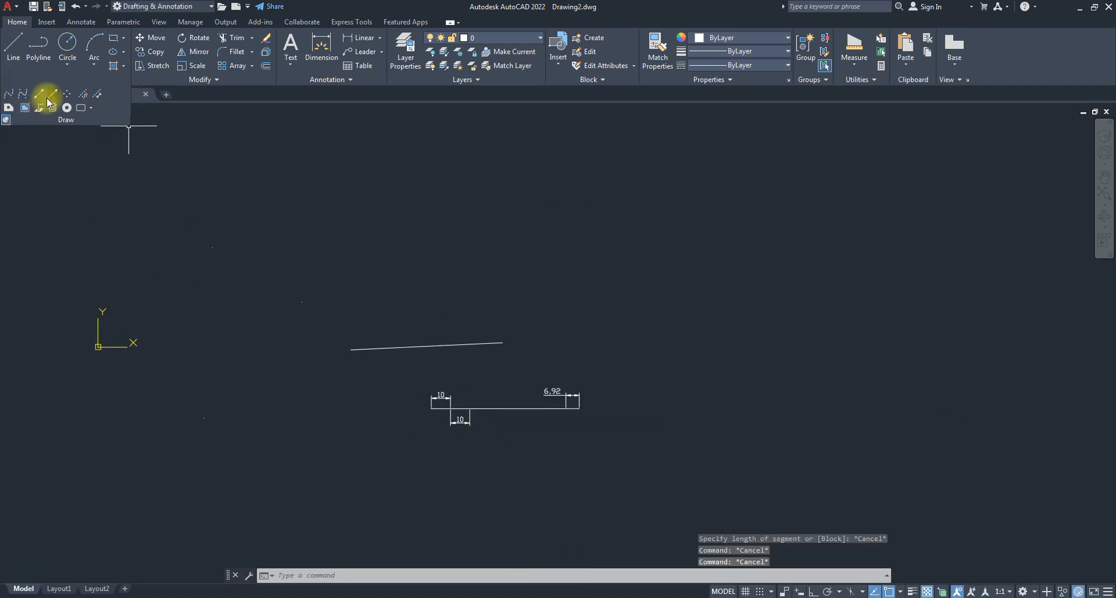
- Collapse the pinned drawing tools and query the coordinates of the uppermost point near the origin with ID Point
click(6, 119)
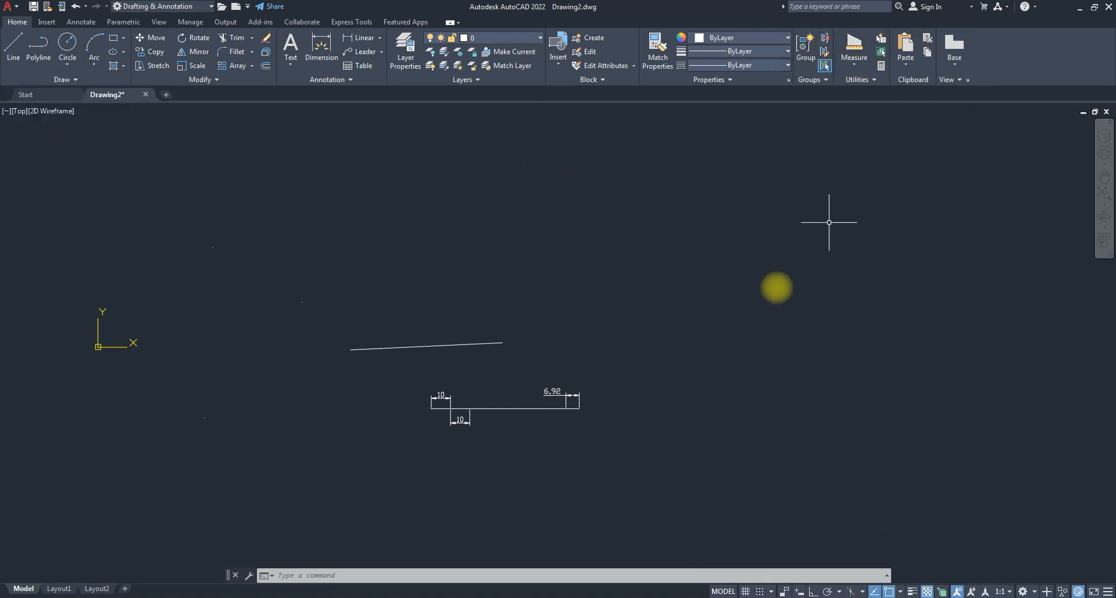
click(872, 80)
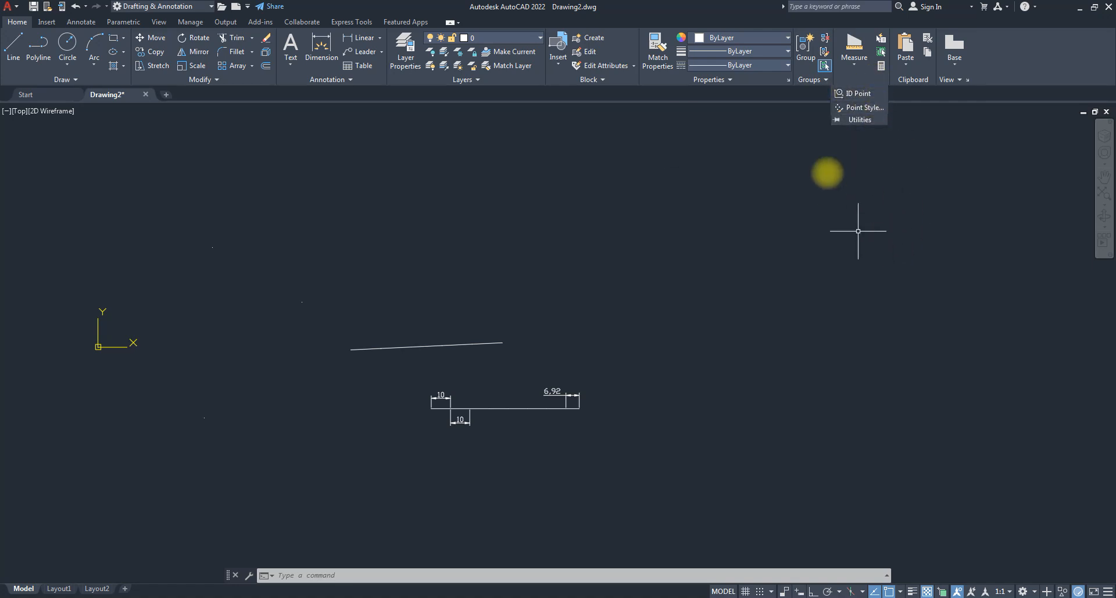
click(853, 94)
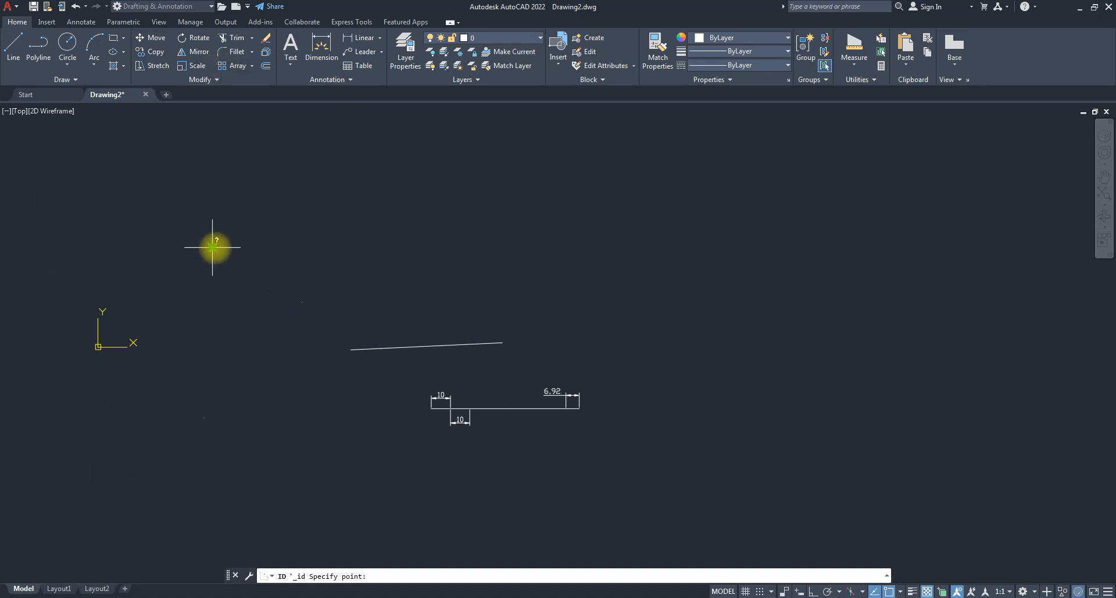
click(213, 246)
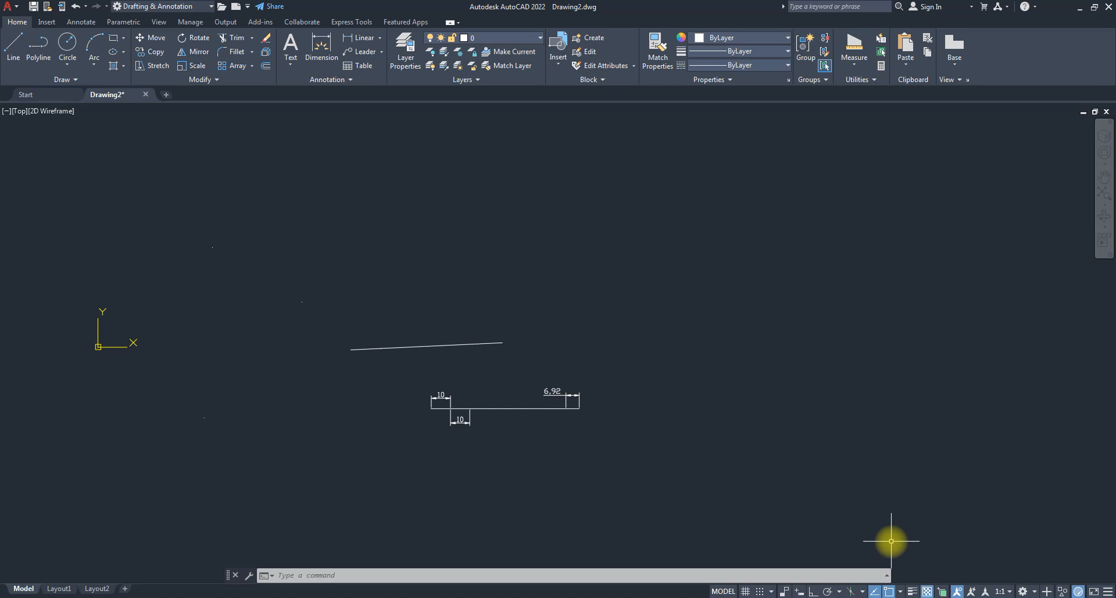
- Set the default elevation to 10 with the ELEV command, keeping the default thickness of 0
text(ele)
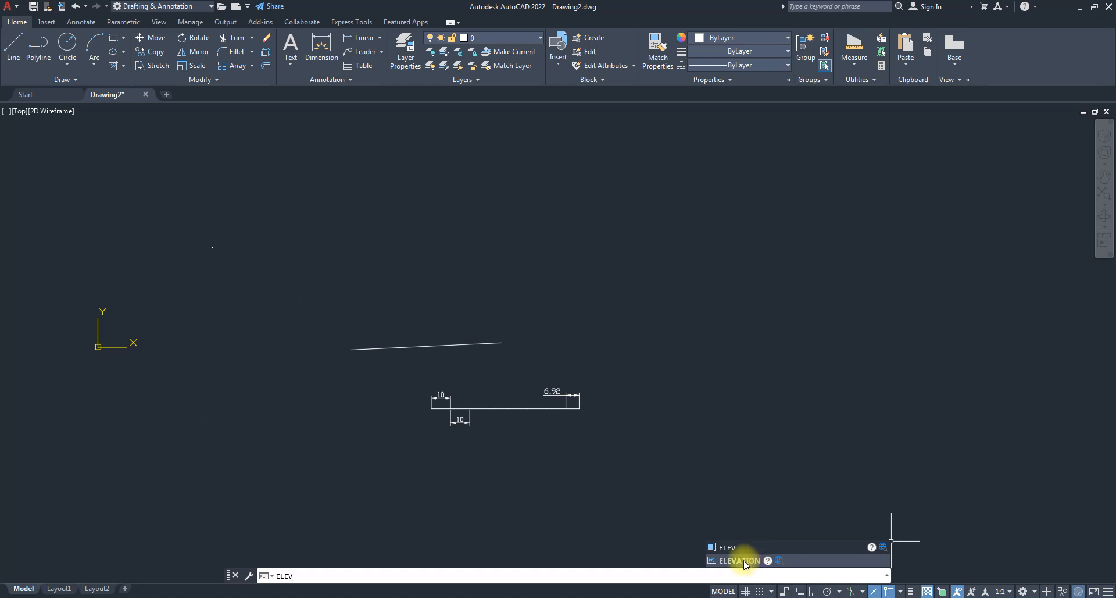
key(Return)
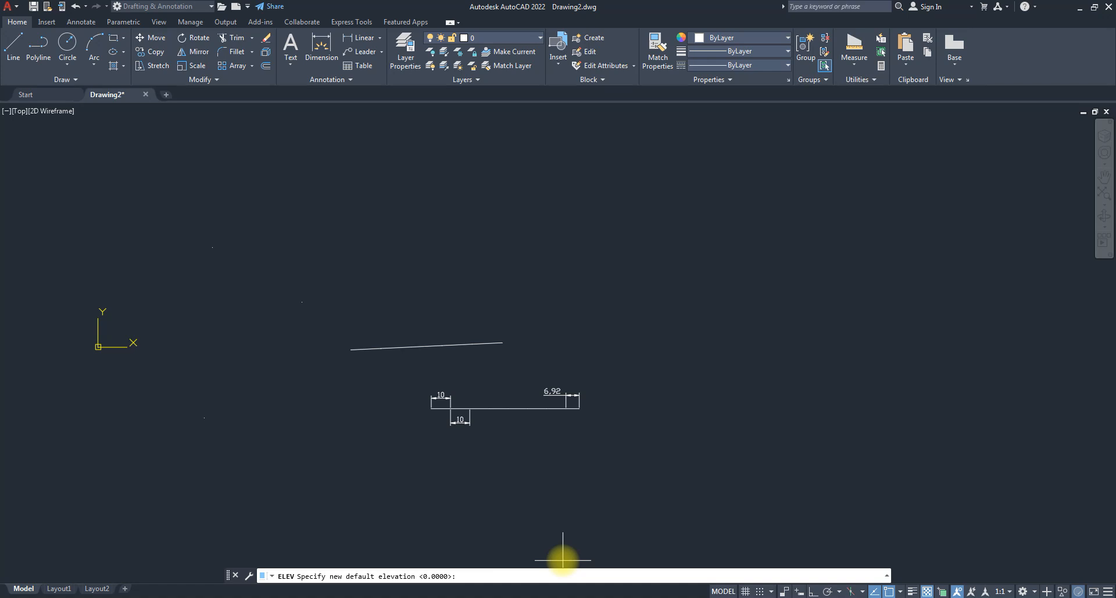
text(10)
key(Return)
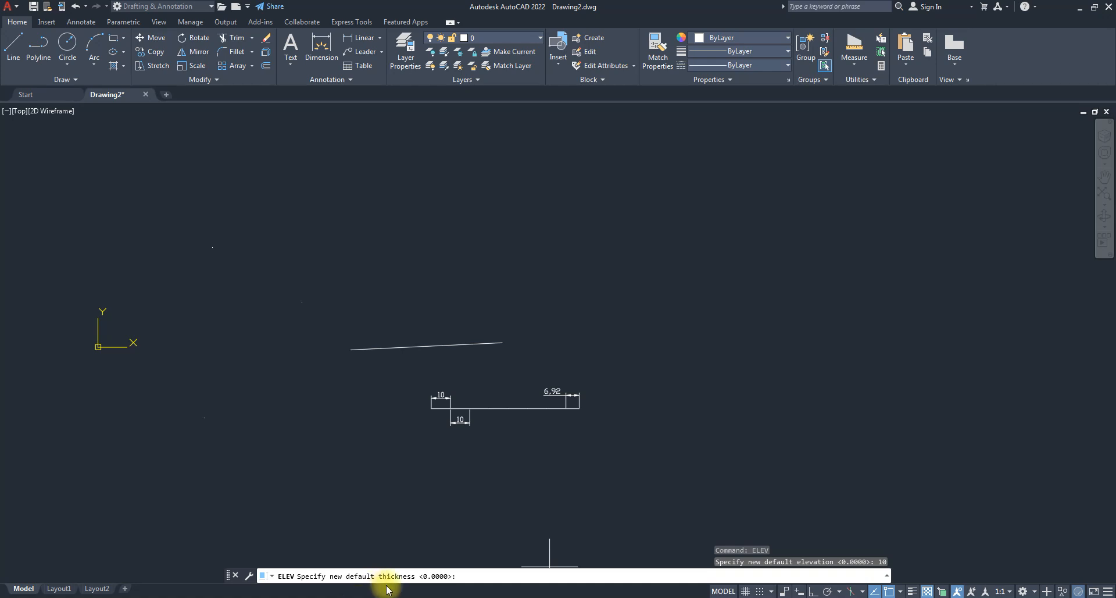
key(Return)
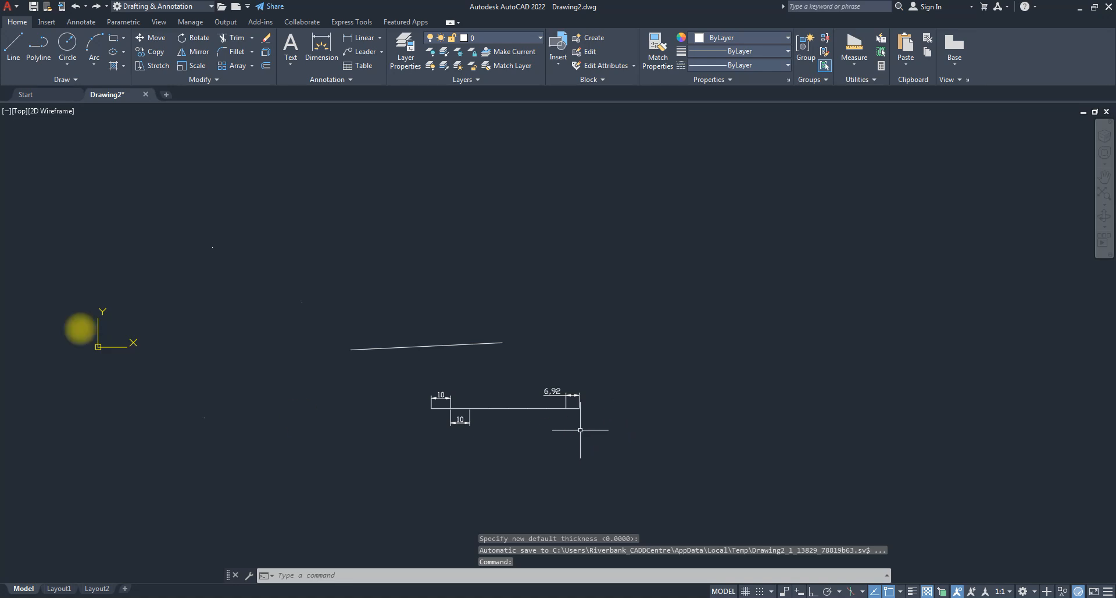
- Place a single point in the empty area to the right of the two lines and end the Point command
click(75, 79)
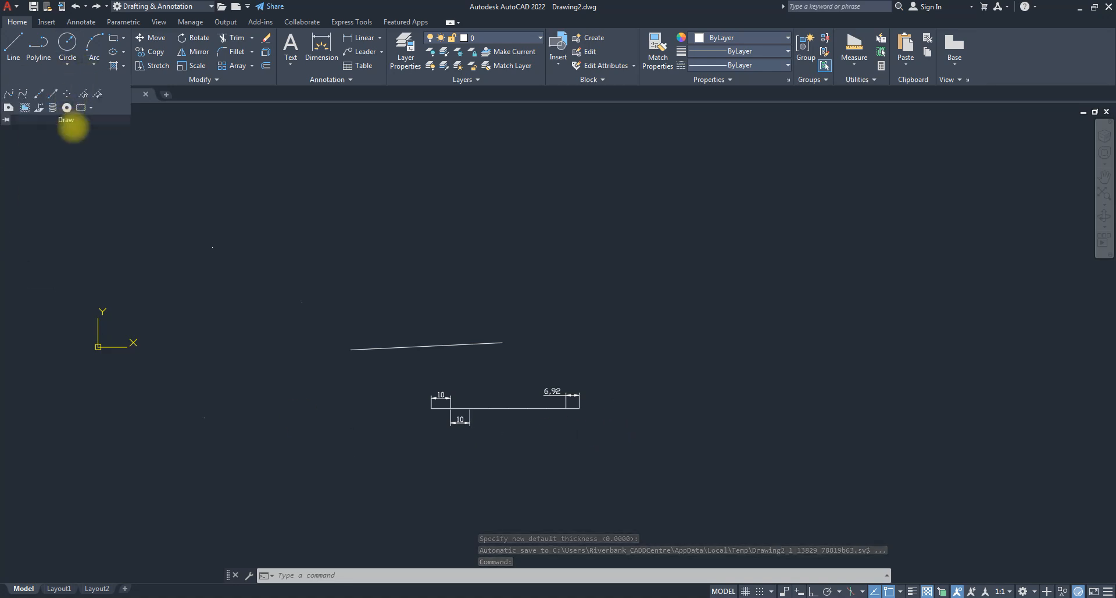
click(67, 107)
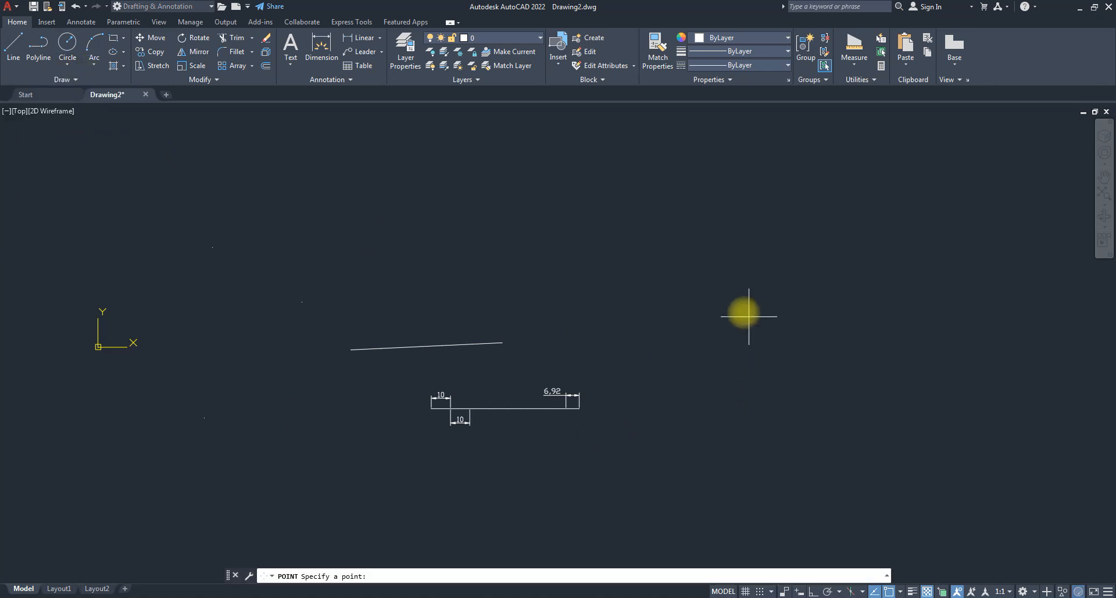
click(739, 311)
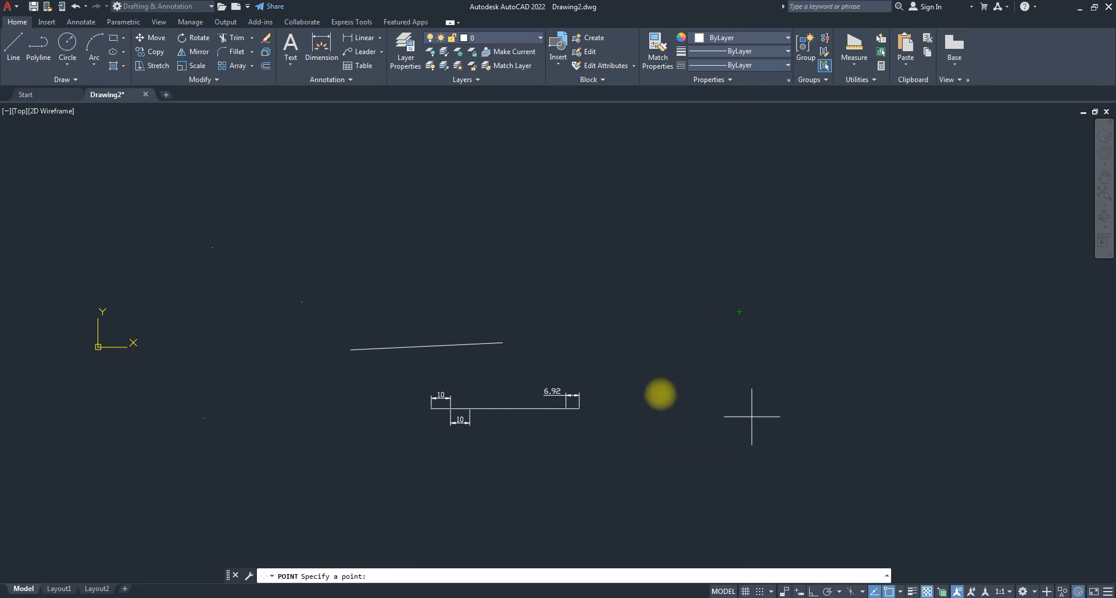
key(Escape)
key(Escape)
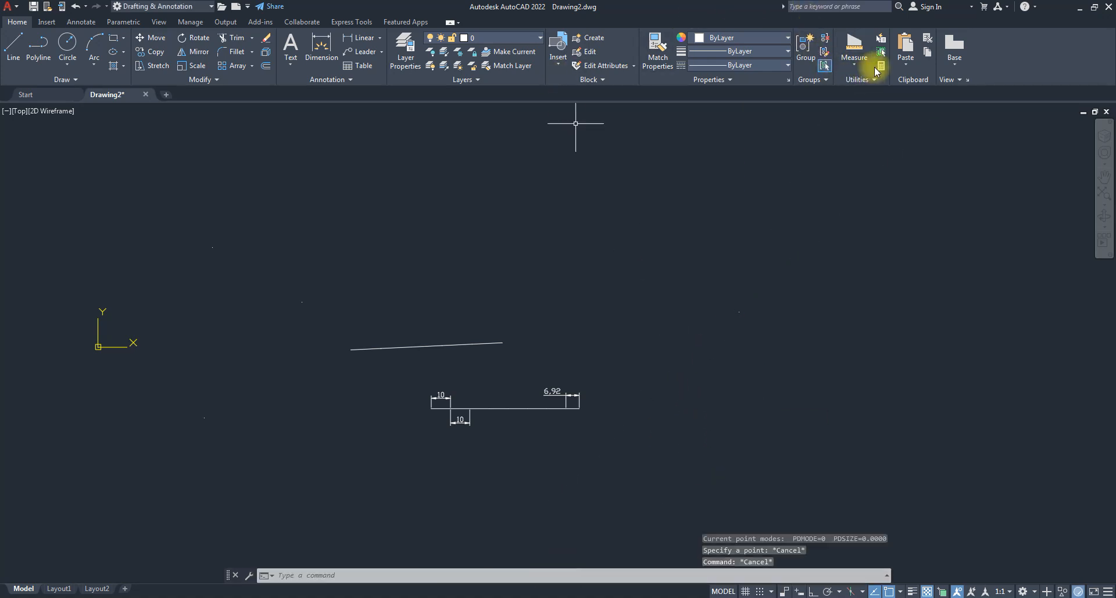
- Query the coordinates of the point to the right of the two lines with ID Point
click(858, 80)
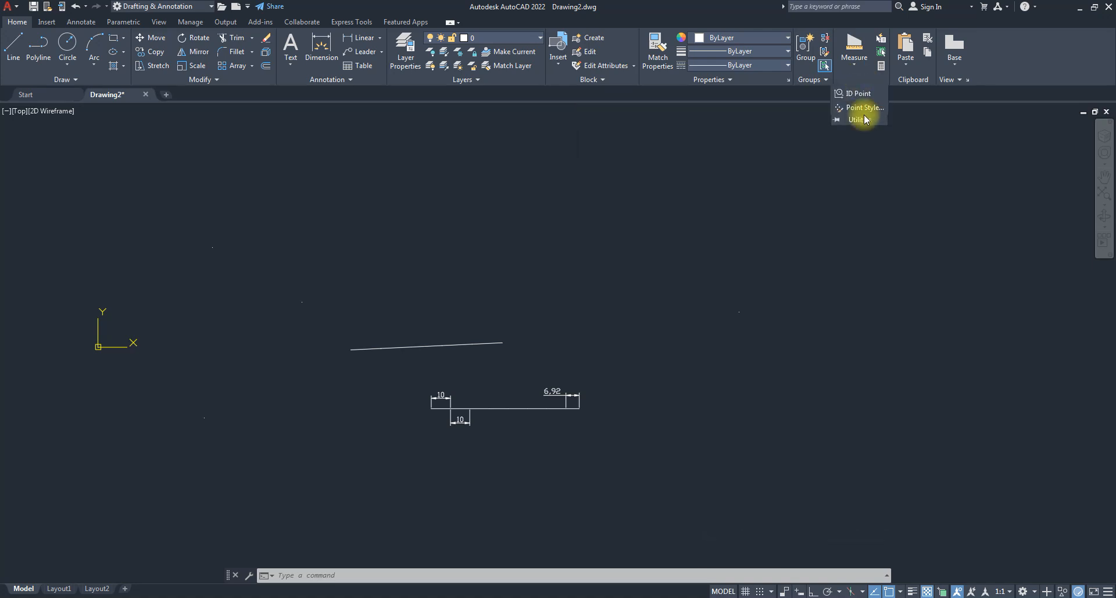
click(854, 94)
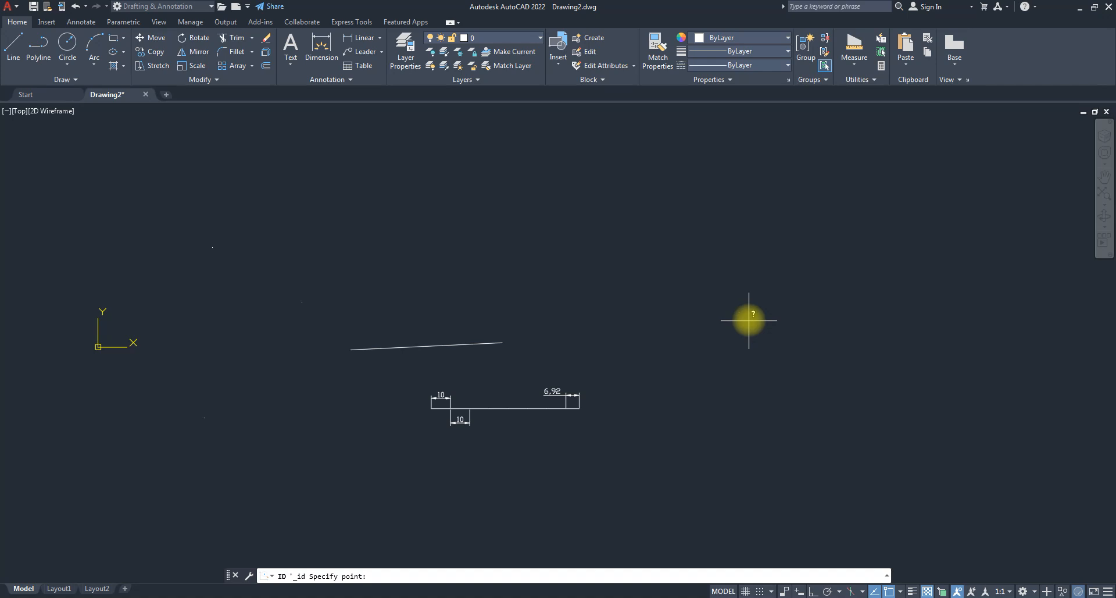
click(741, 312)
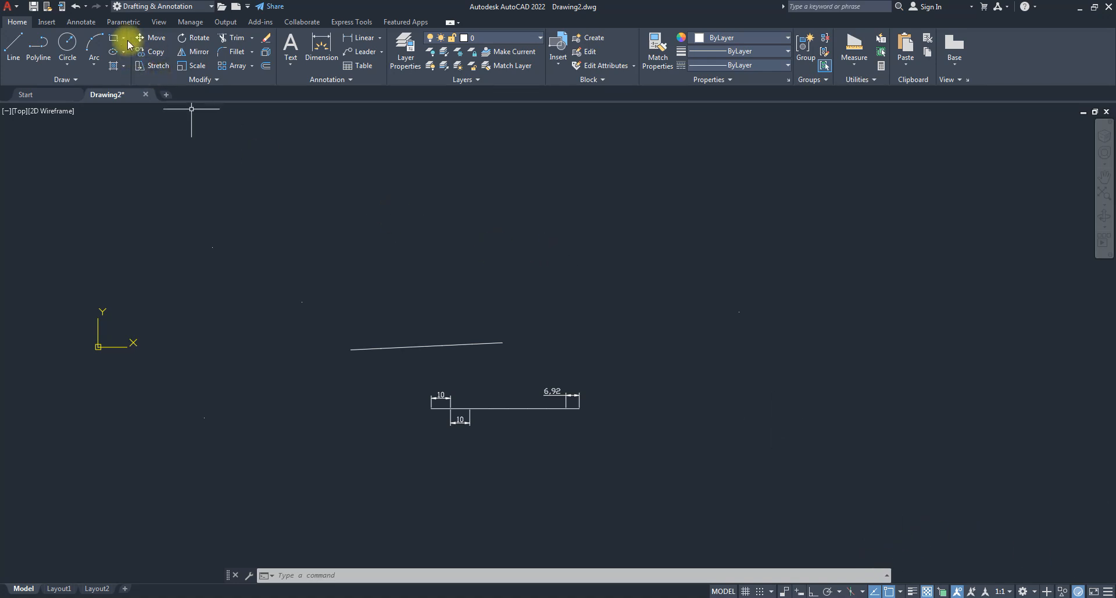
- Draw a circle with a radius of about 19.1, centered above the sloped line and crossing it
click(69, 44)
scroll(459, 345, up, 4)
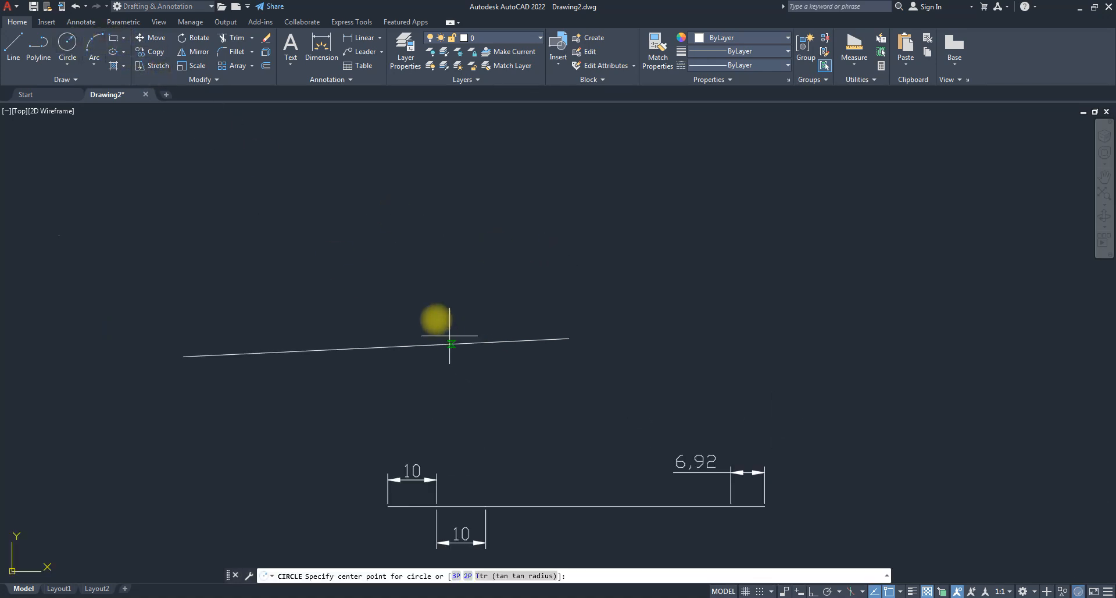
click(423, 296)
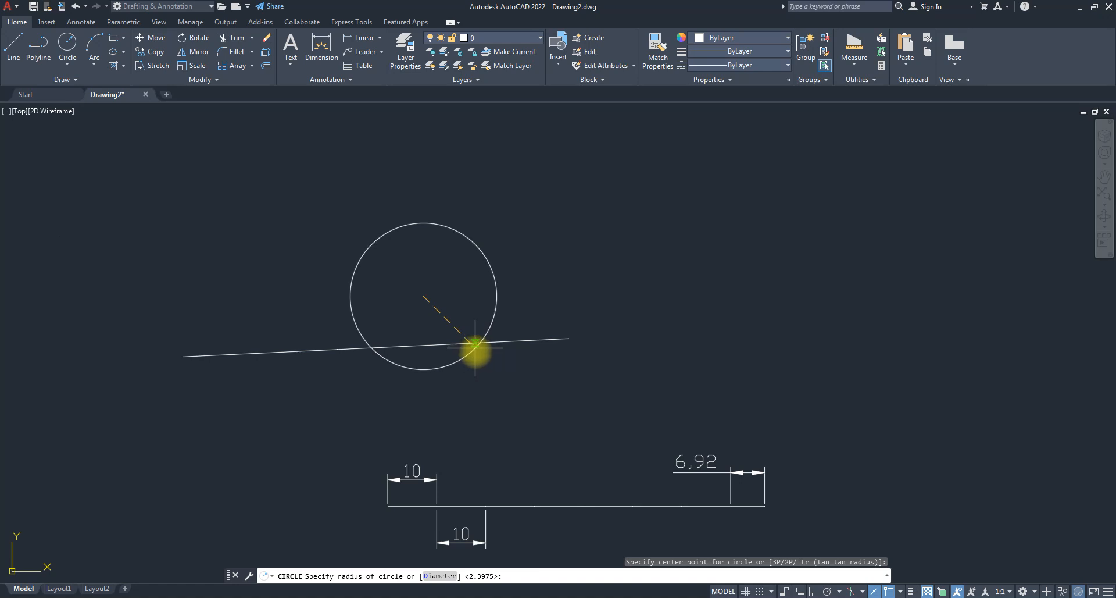
click(475, 374)
scroll(500, 274, down, 5)
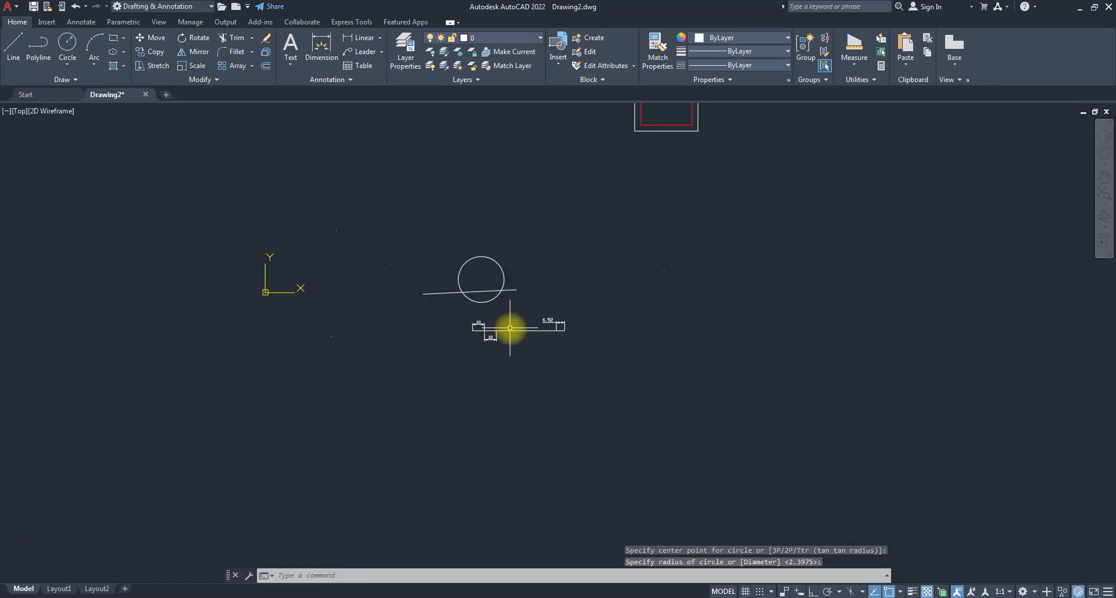
scroll(530, 289, up, 2)
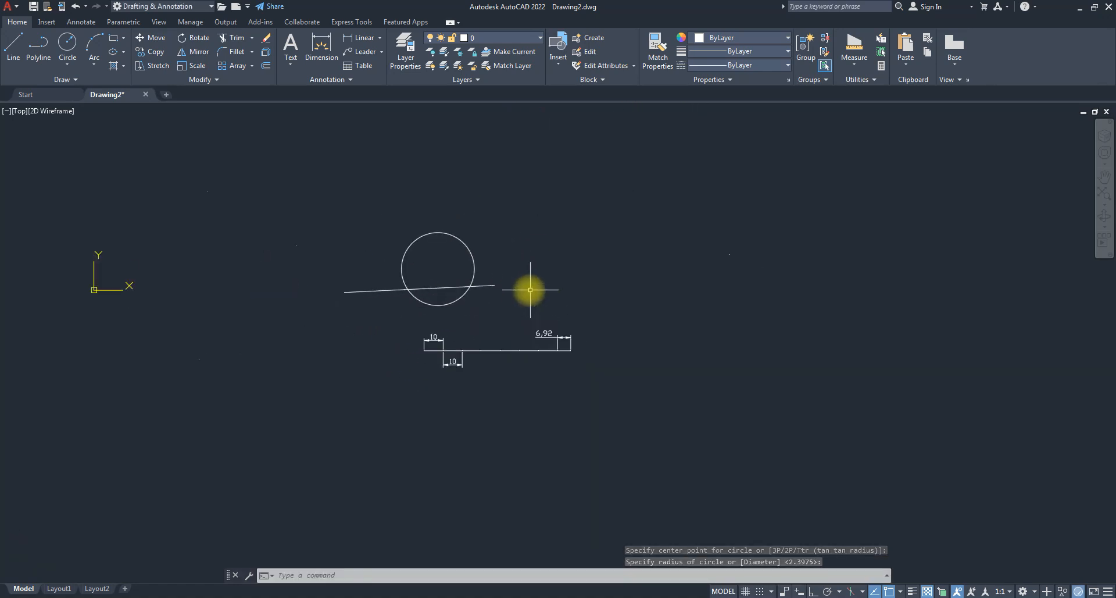
- Display the ViewCube and switch the drawing to its home isometric view
click(1105, 136)
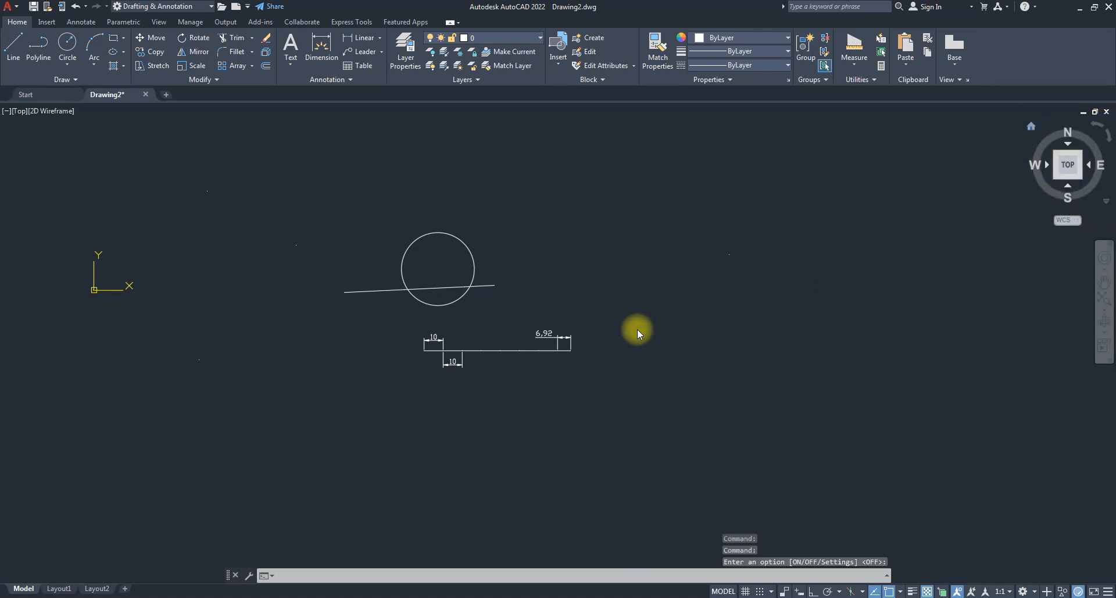
click(1030, 126)
scroll(662, 394, up, 4)
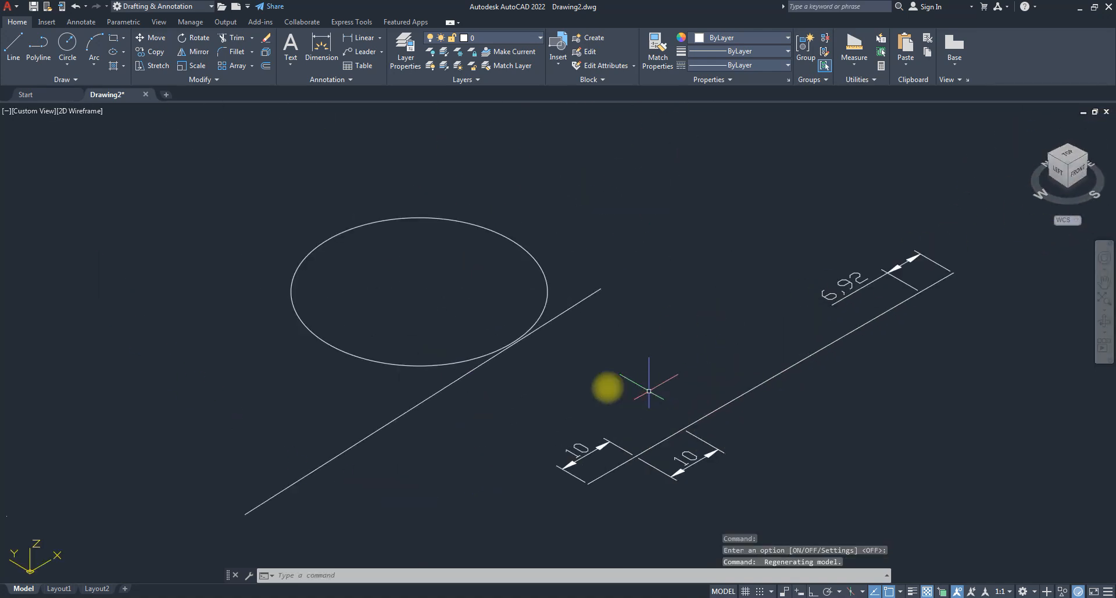
- Examine the circle's height relative to the lines from side and oblique 3D views, and return to the top view
mouse_move(498, 389)
shift+middle_down()
mouse_move(535, 342)
mouse_move(591, 324)
mouse_move(538, 363)
mouse_move(421, 377)
mouse_move(319, 336)
mouse_move(431, 358)
shift+middle_up()
mouse_move(689, 363)
shift+middle_down()
mouse_move(867, 333)
mouse_move(756, 376)
shift+middle_up()
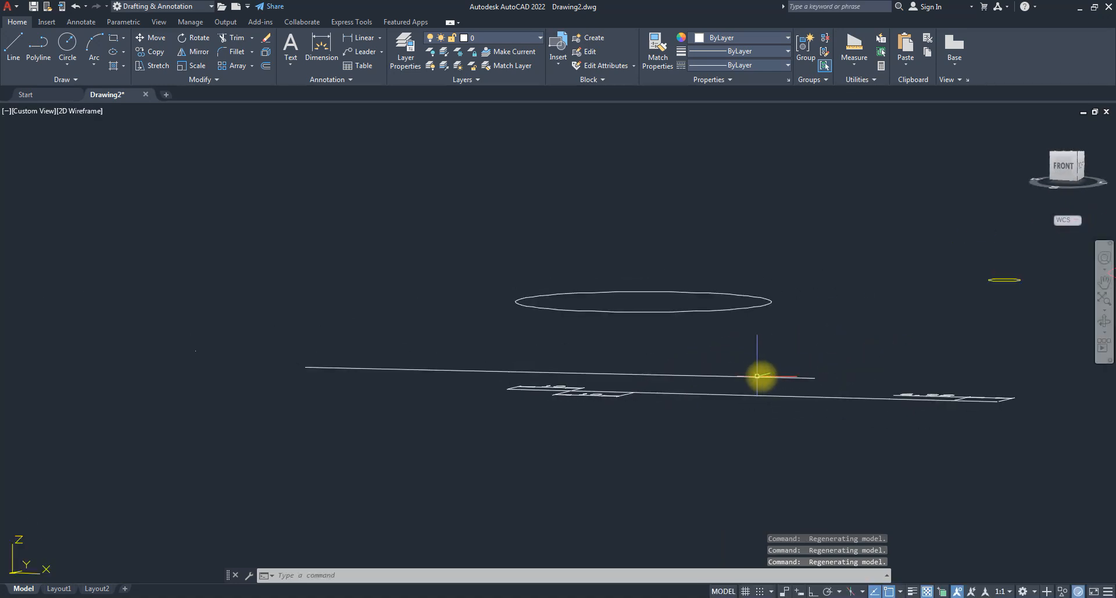
scroll(785, 390, down, 8)
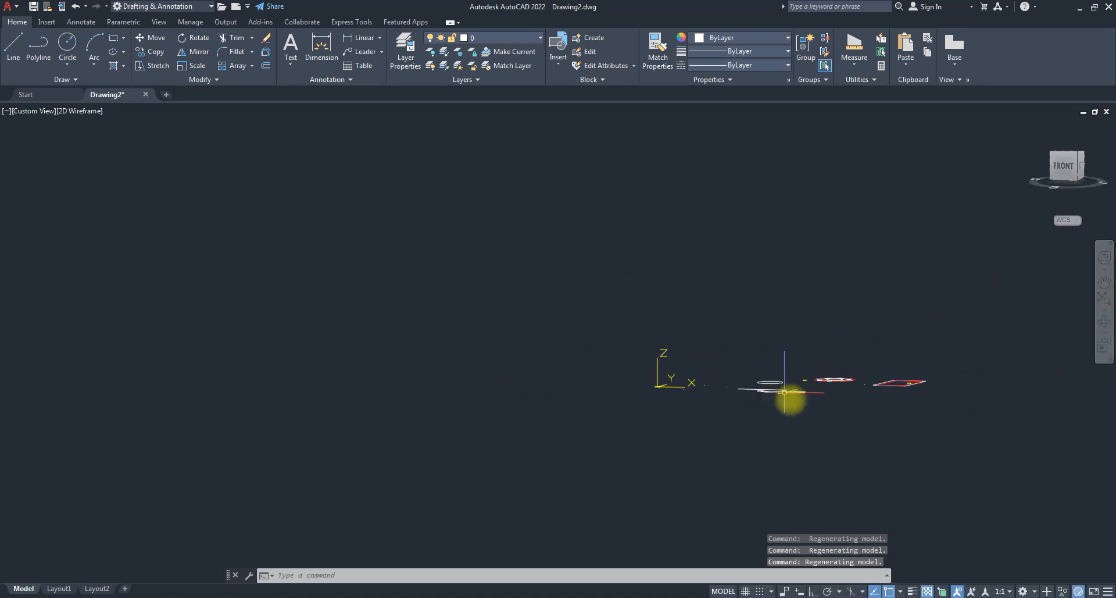
shift+middle_drag(815, 418, 849, 460)
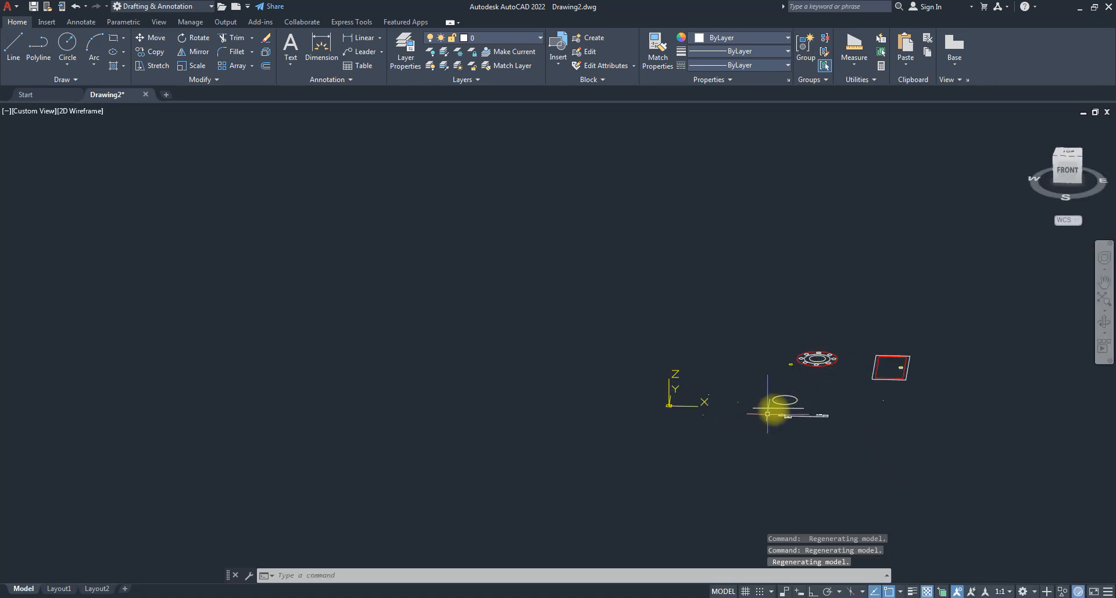
scroll(768, 414, up, 8)
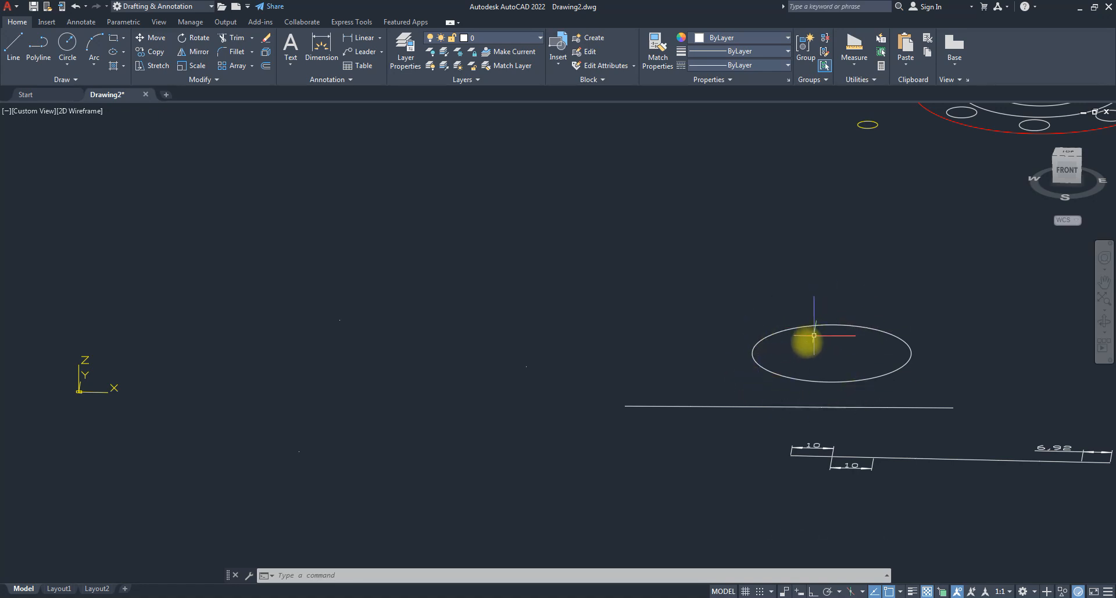
scroll(795, 353, down, 2)
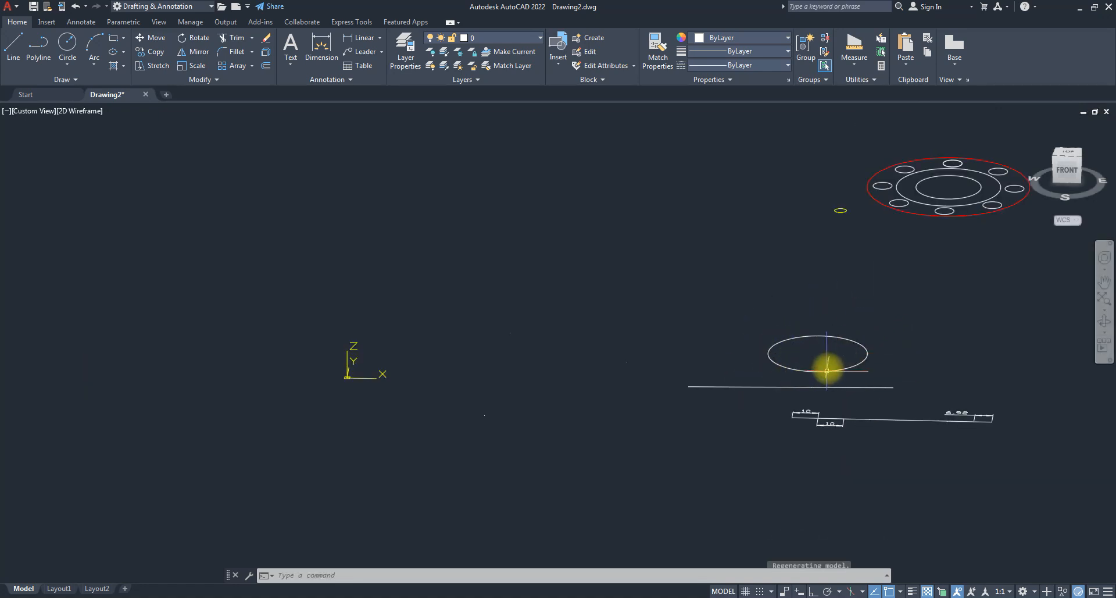
shift+middle_drag(870, 354, 786, 423)
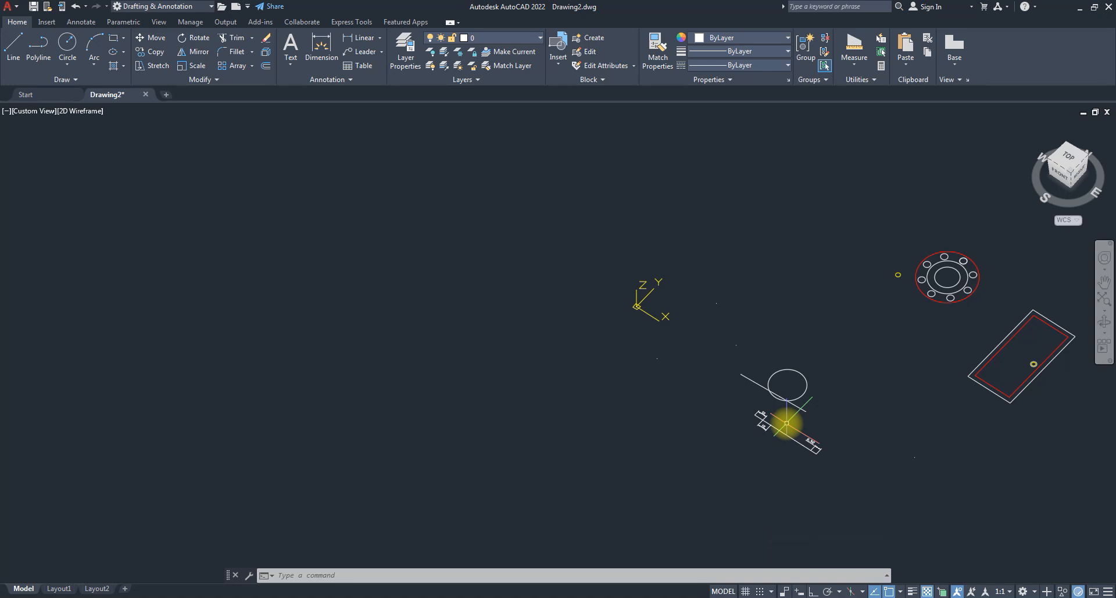
click(1029, 125)
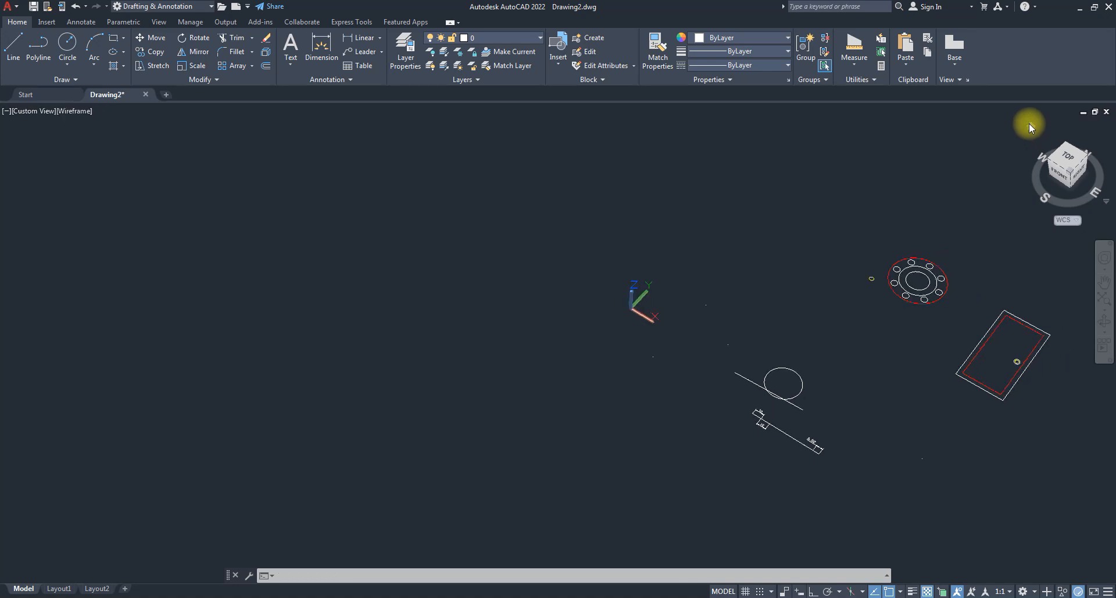
drag(1070, 166, 1055, 206)
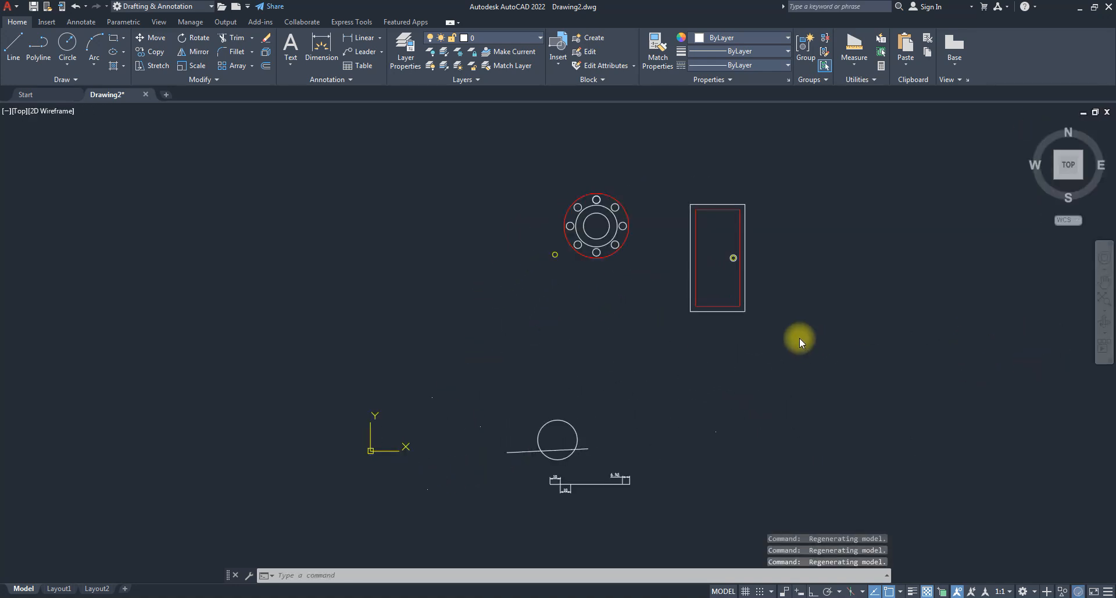
- Reset the default elevation to 0 with the ELEV command, keeping the default thickness of 0
text(LEV)
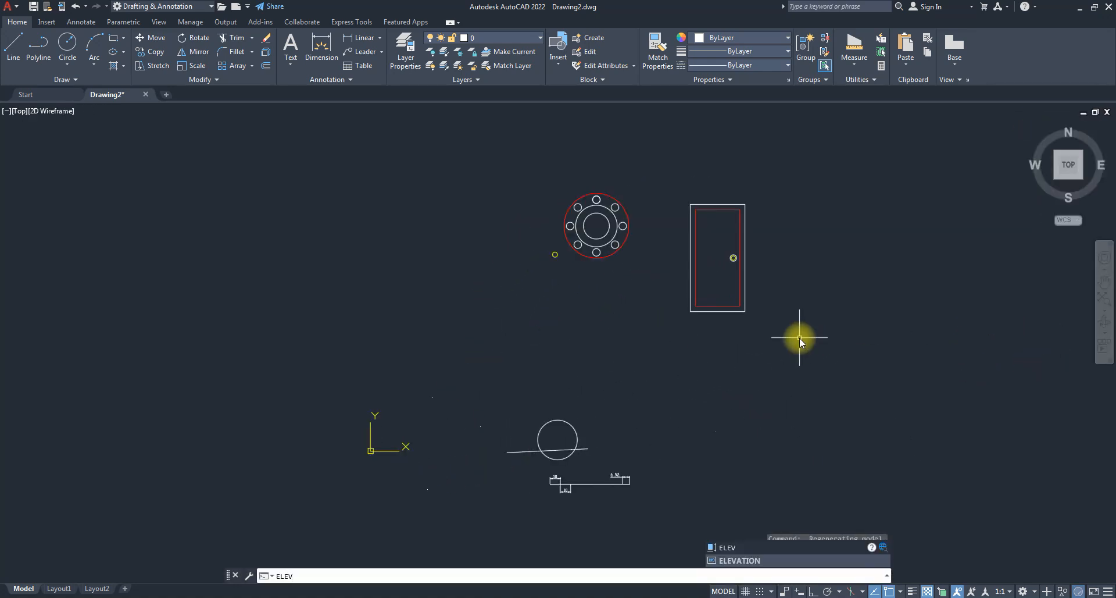
key(Return)
text(0)
key(Return)
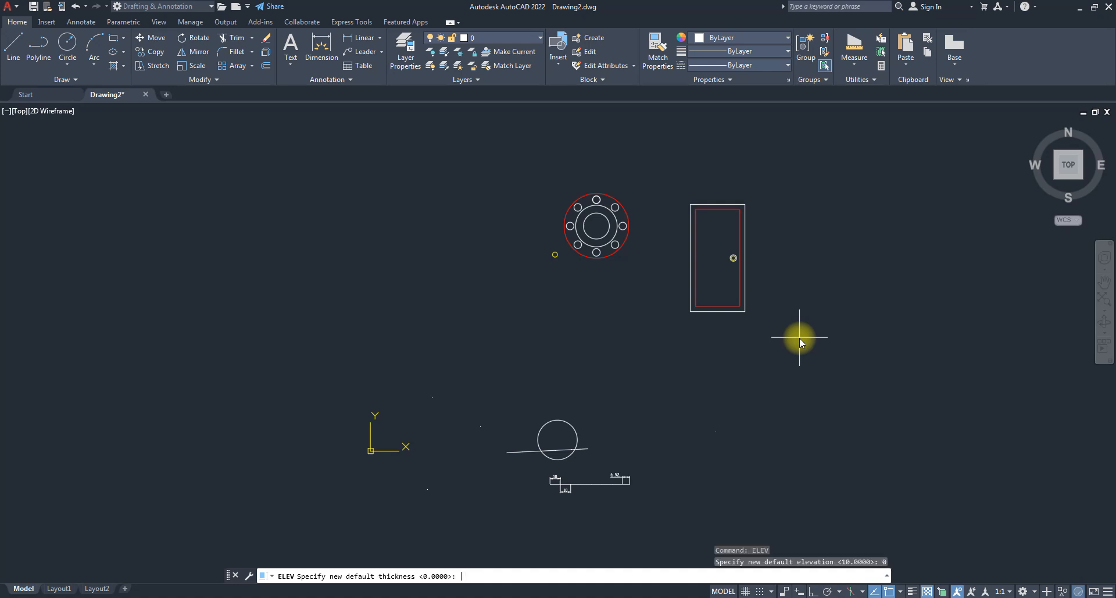
key(Return)
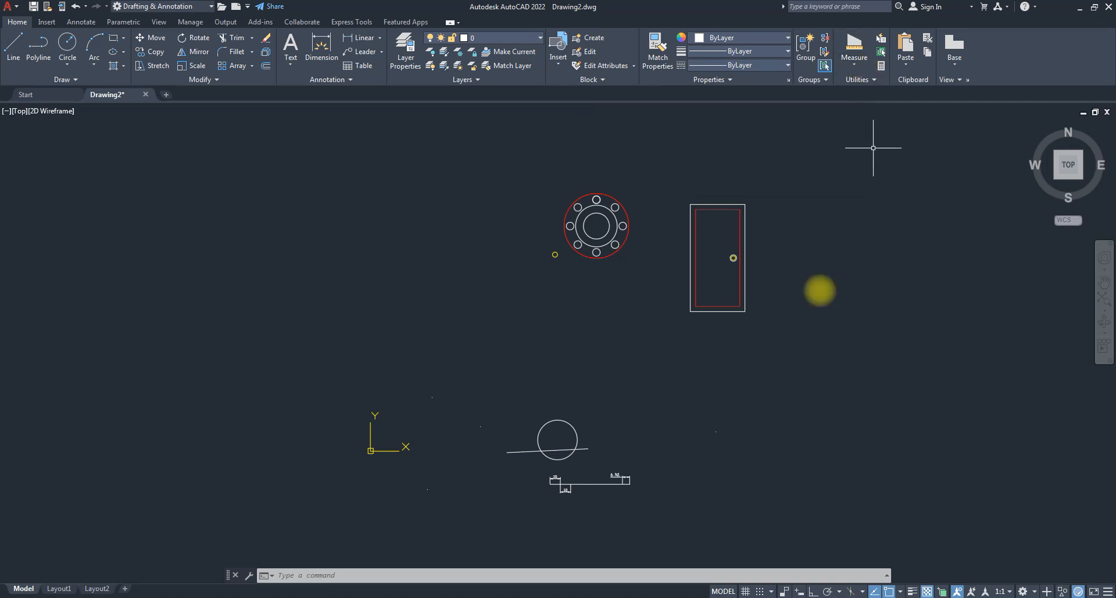
- Select the circle crossing the sloped line, show its properties and open its Center Z value for editing
click(555, 425)
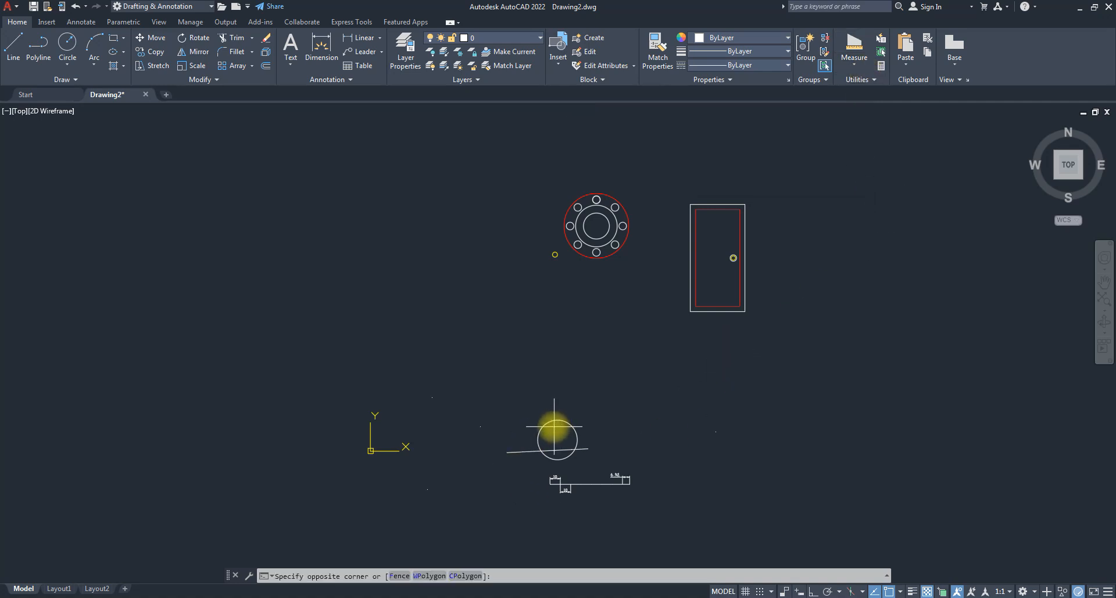
click(538, 415)
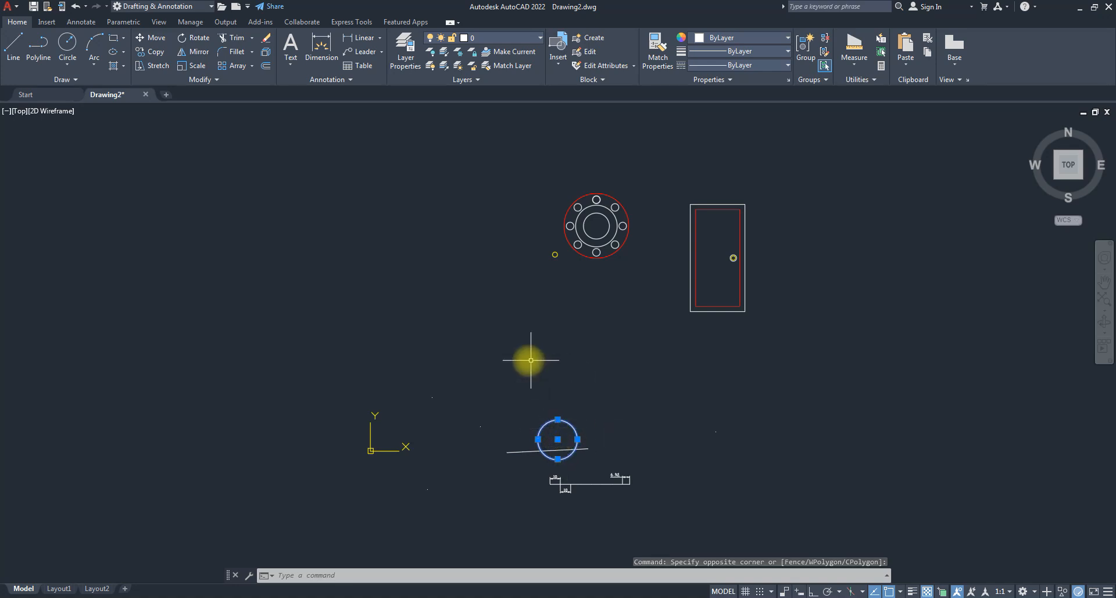
text(pr)
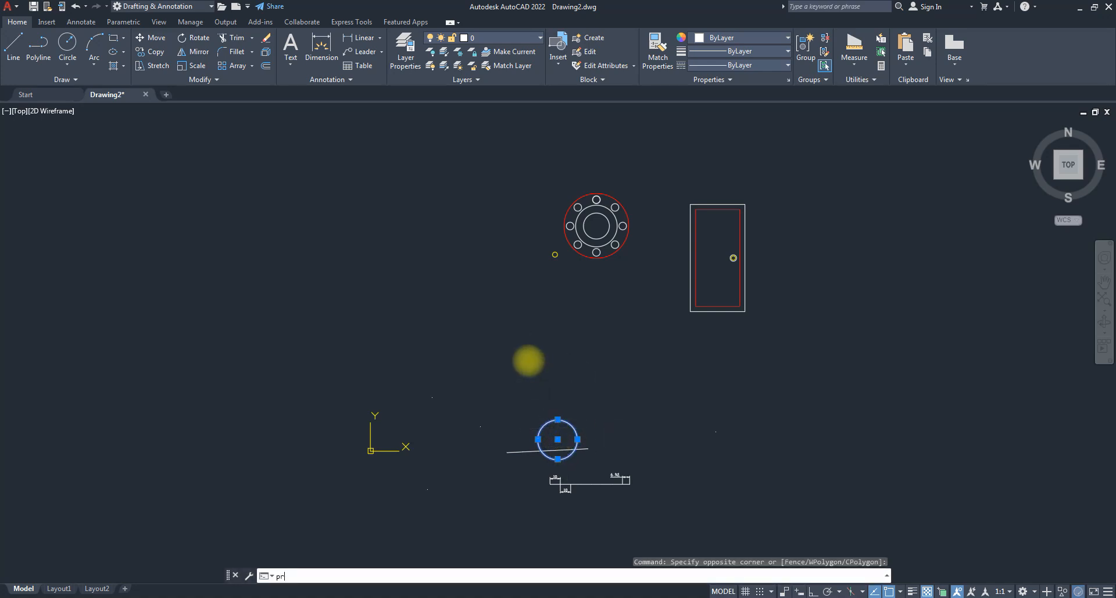
key(Return)
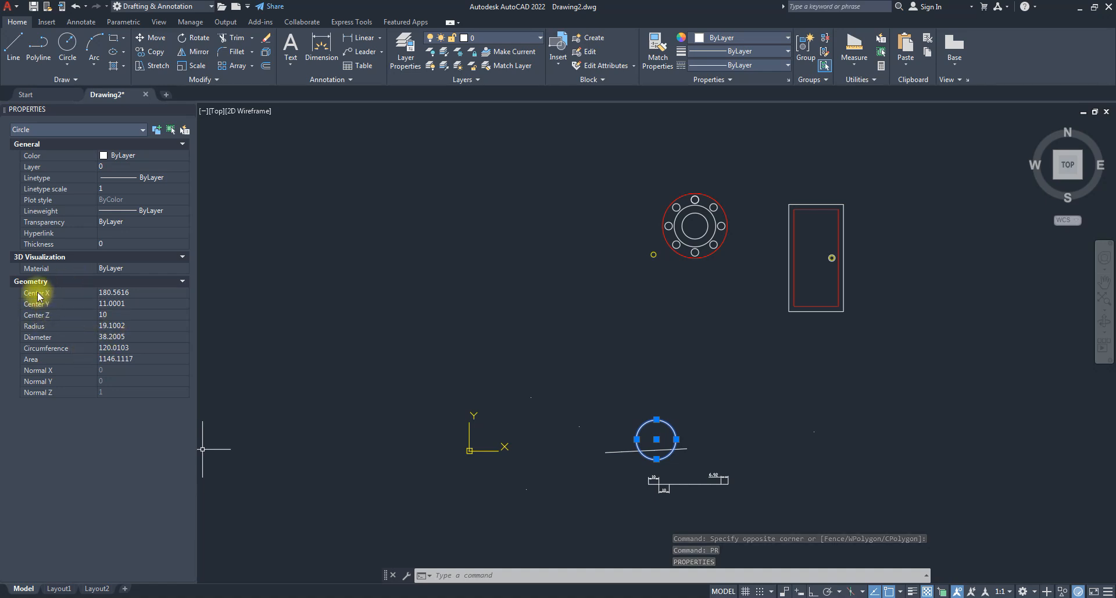
click(129, 314)
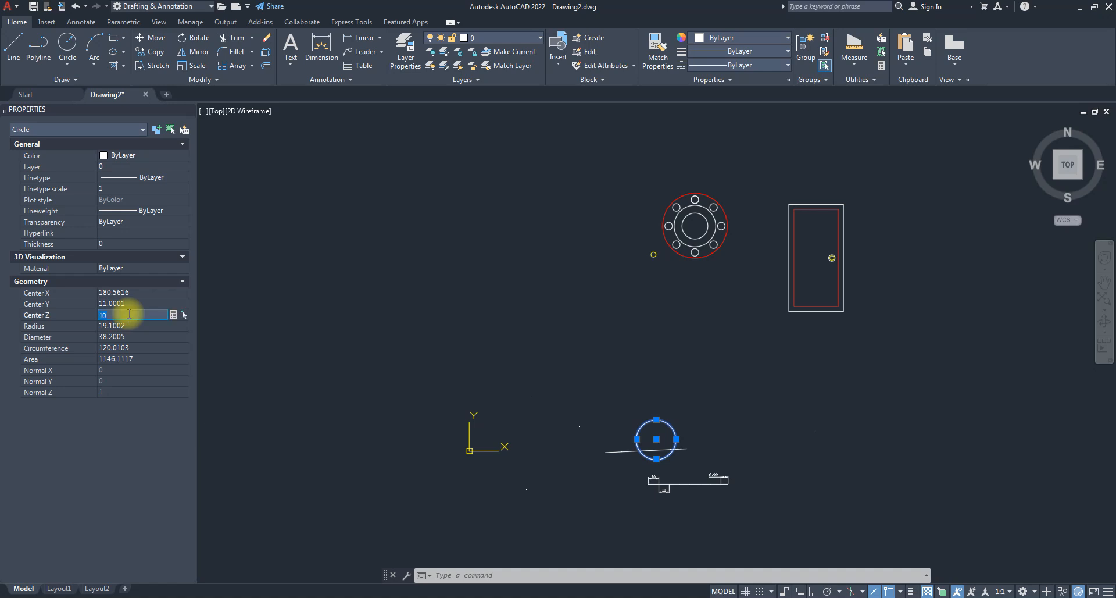
- Set the selected circle's Center Z to 0, close its properties and clear the selection
text(0)
key(Tab)
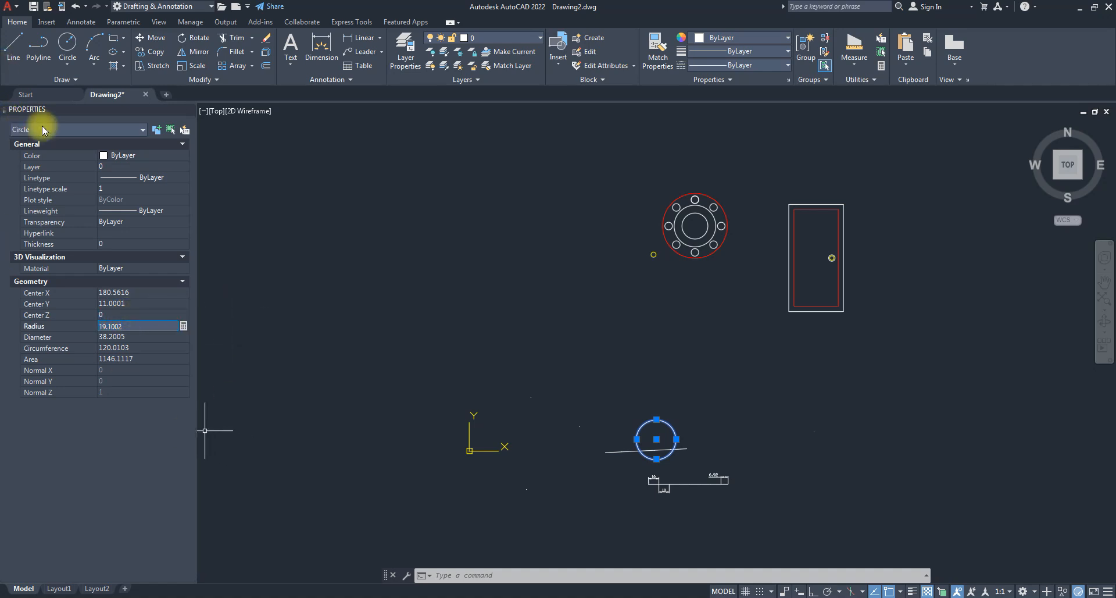
click(190, 108)
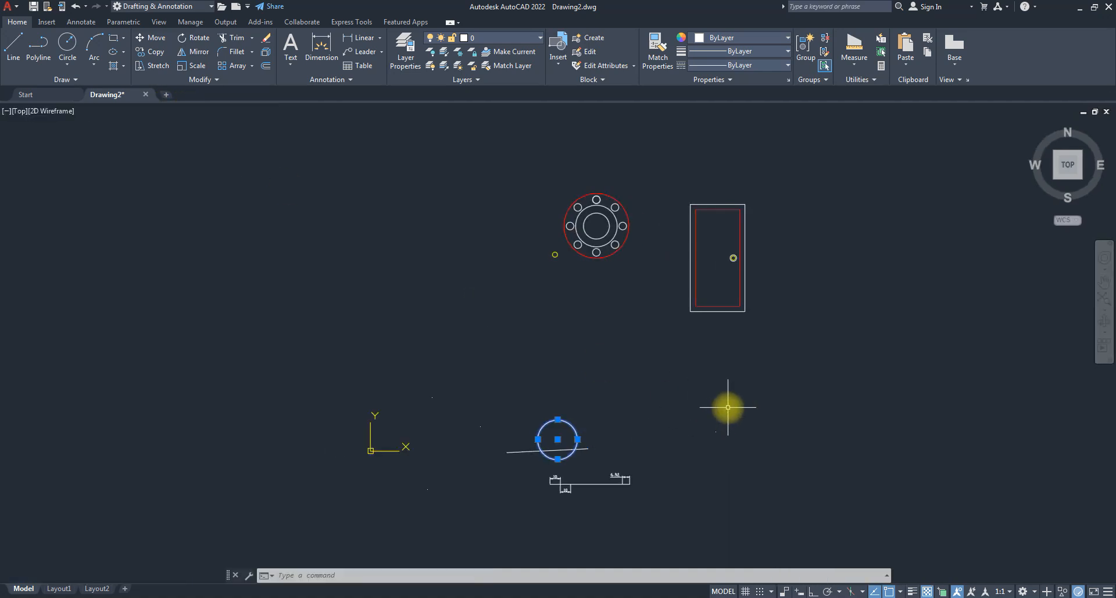
key(Escape)
key(Escape)
scroll(594, 452, up, 6)
scroll(593, 451, down, 4)
shift+middle_drag(577, 453, 579, 327)
drag(1067, 155, 1066, 183)
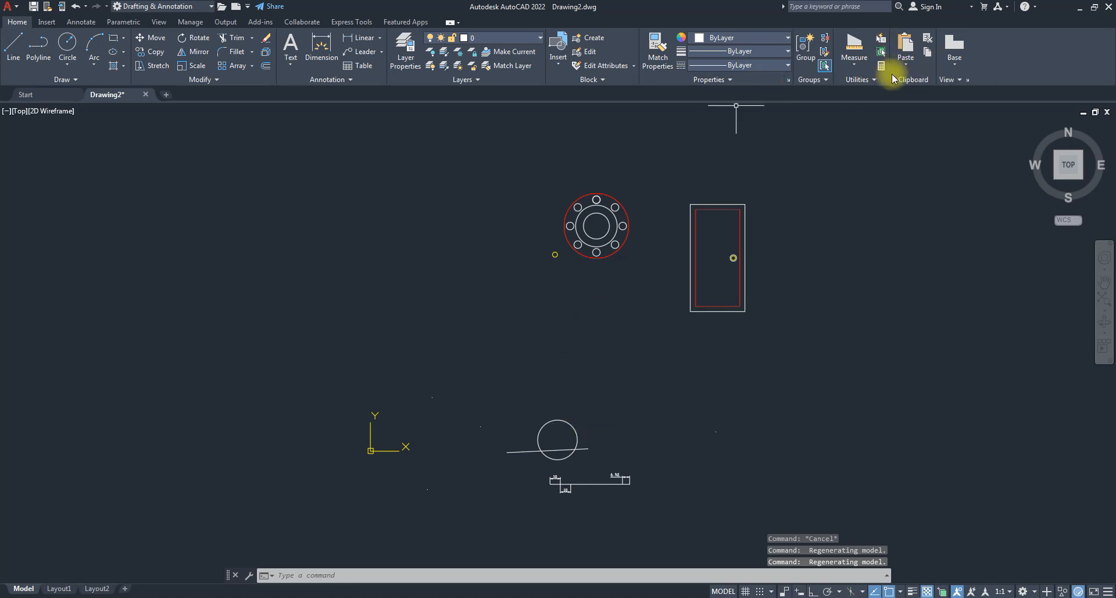
click(873, 80)
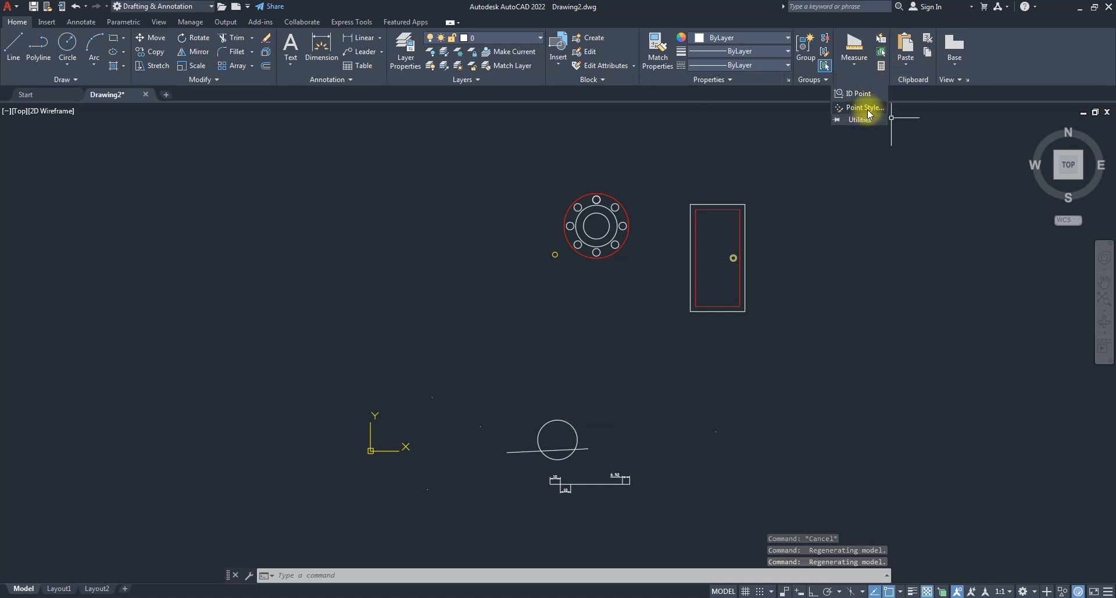
click(581, 376)
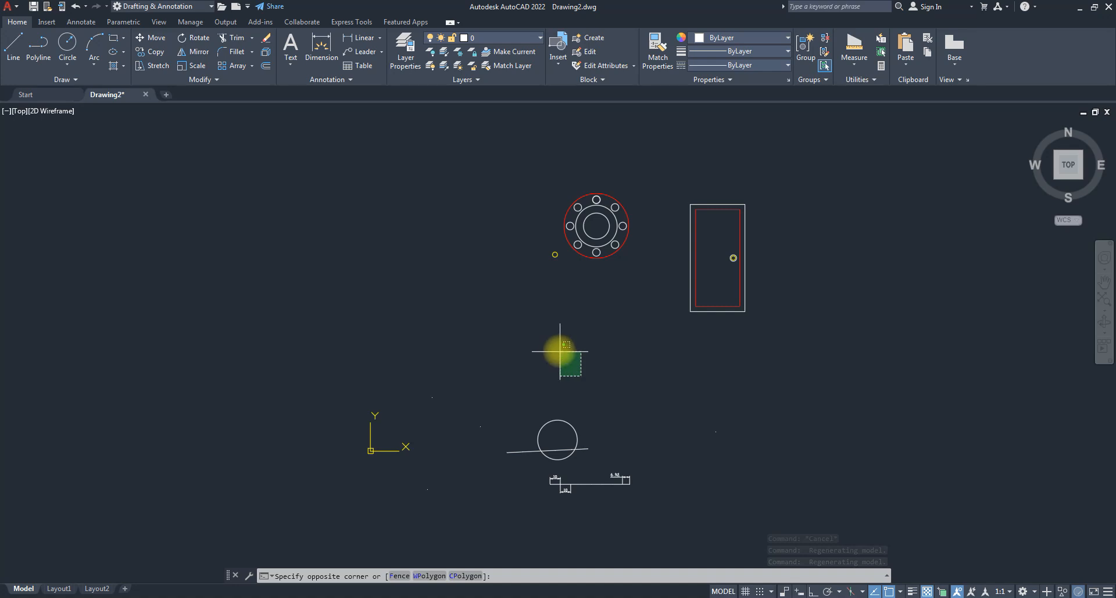
click(560, 352)
scroll(467, 440, up, 2)
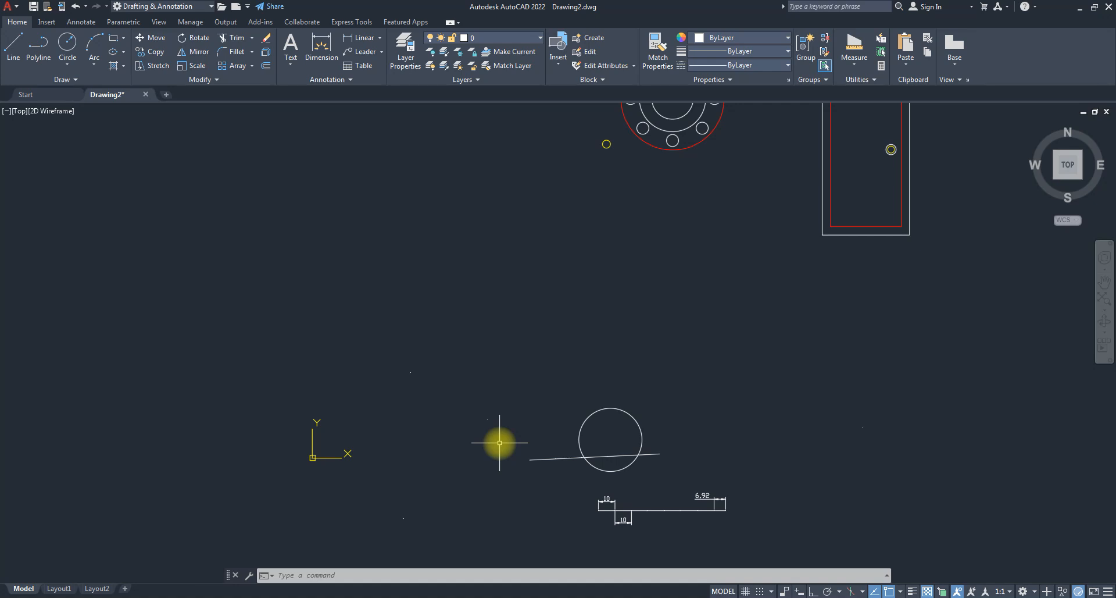
- Set the point style to the circle with a diagonal cross through it, sized relative to the screen
click(859, 79)
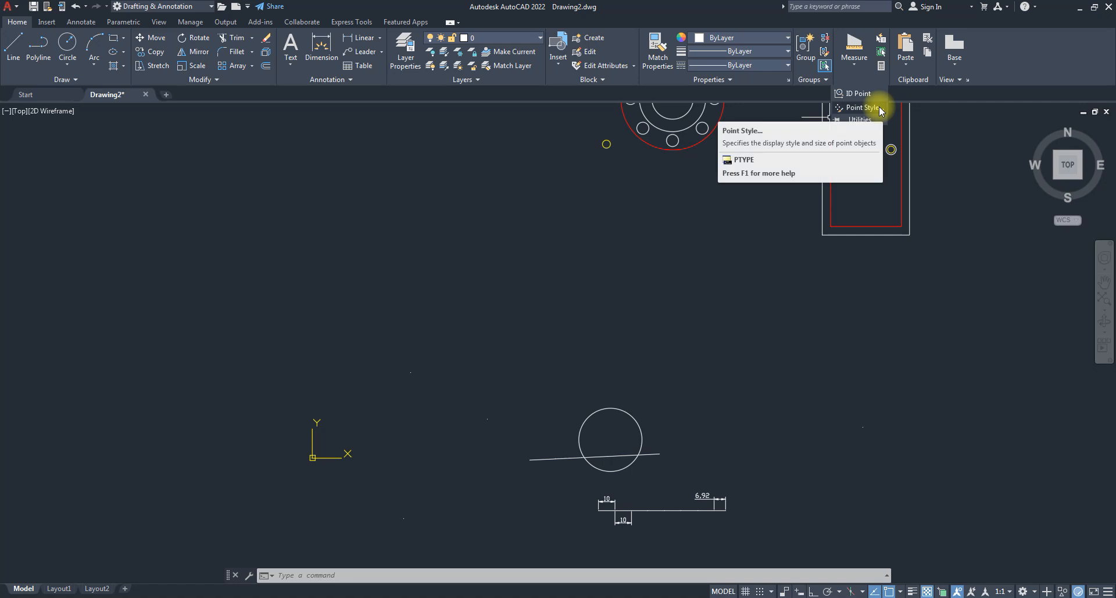
click(852, 108)
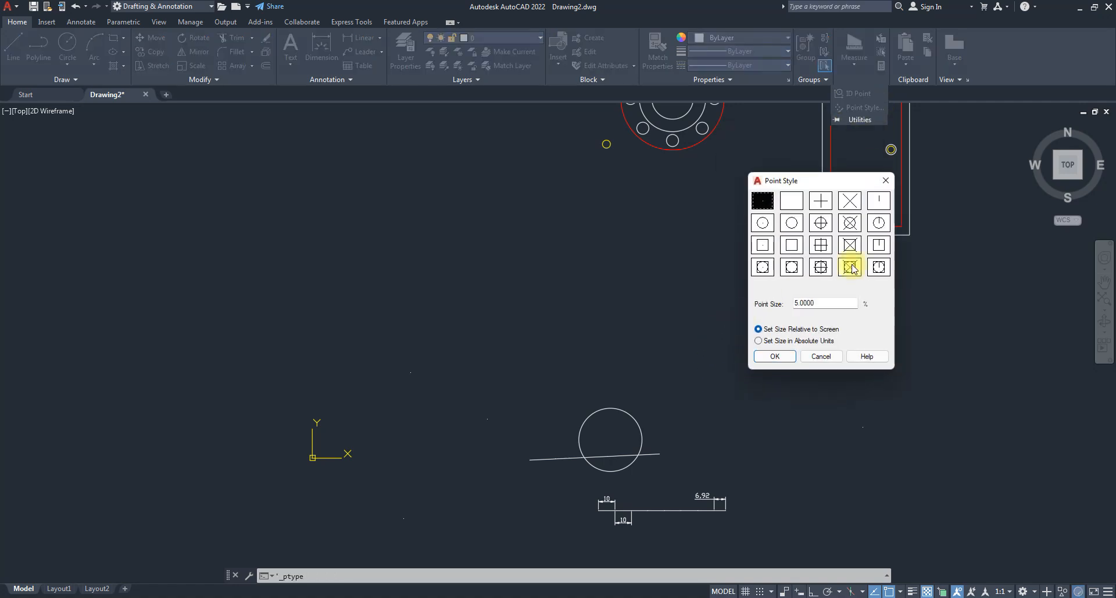
drag(822, 187, 954, 269)
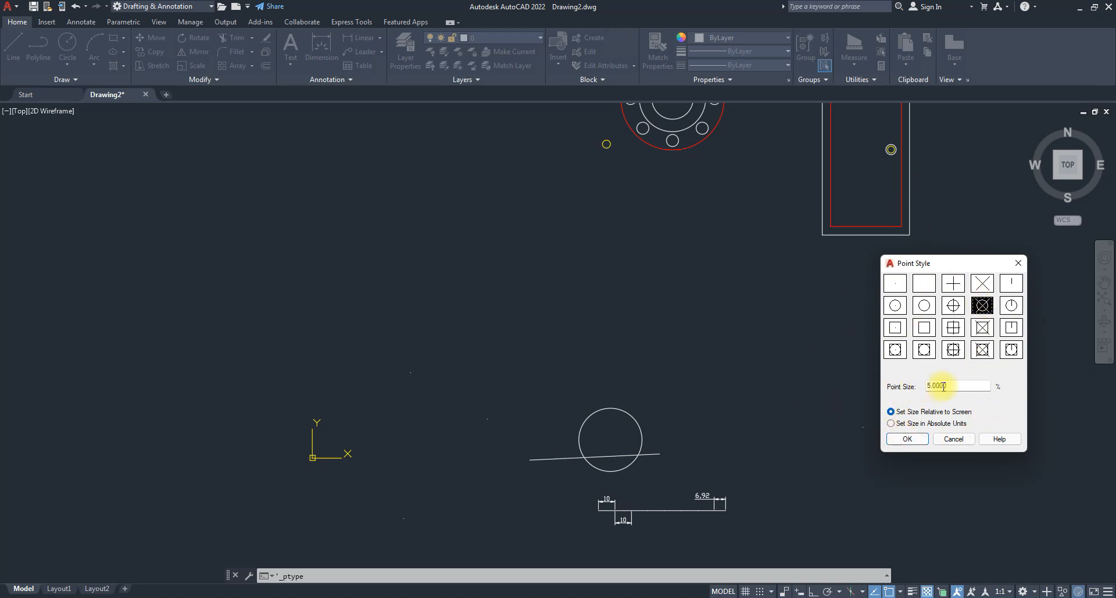
click(908, 439)
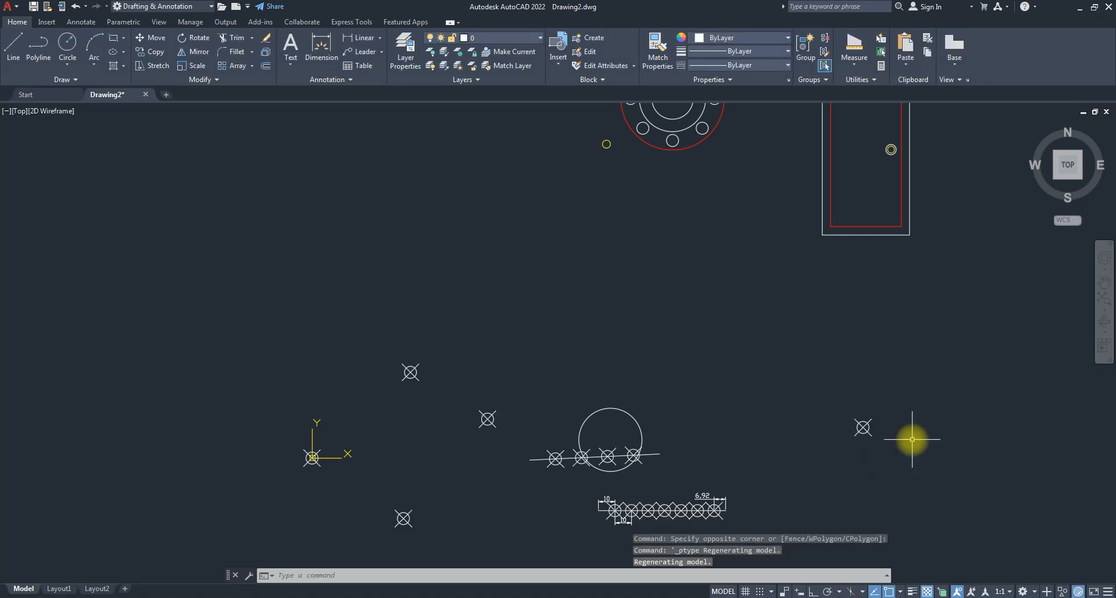
- Set the point size to 1% relative to the screen in the point style settings
scroll(581, 457, up, 6)
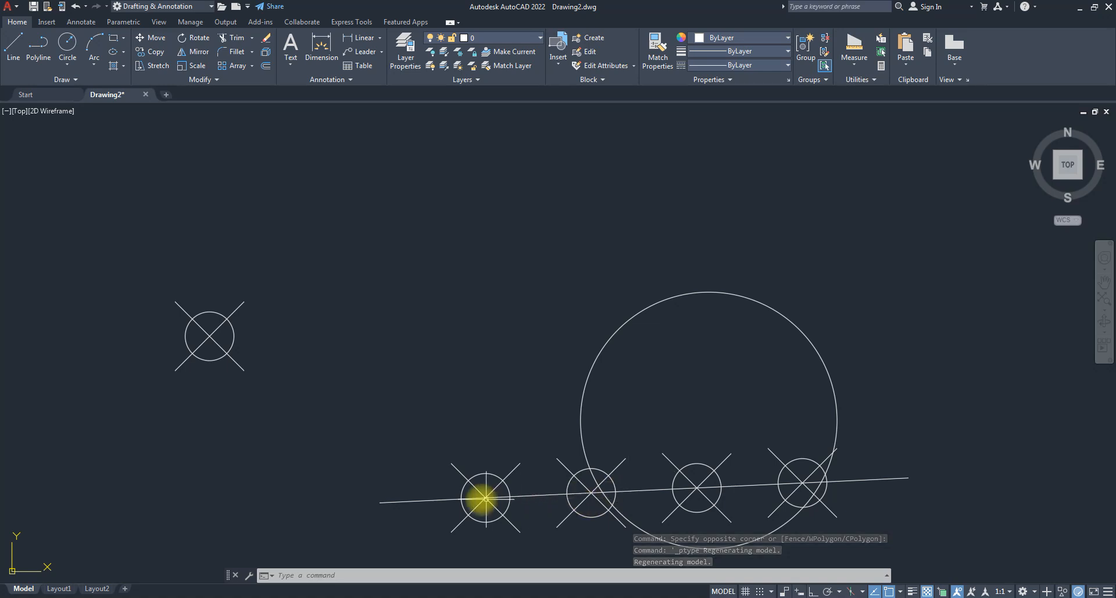
middle_drag(509, 322, 519, 257)
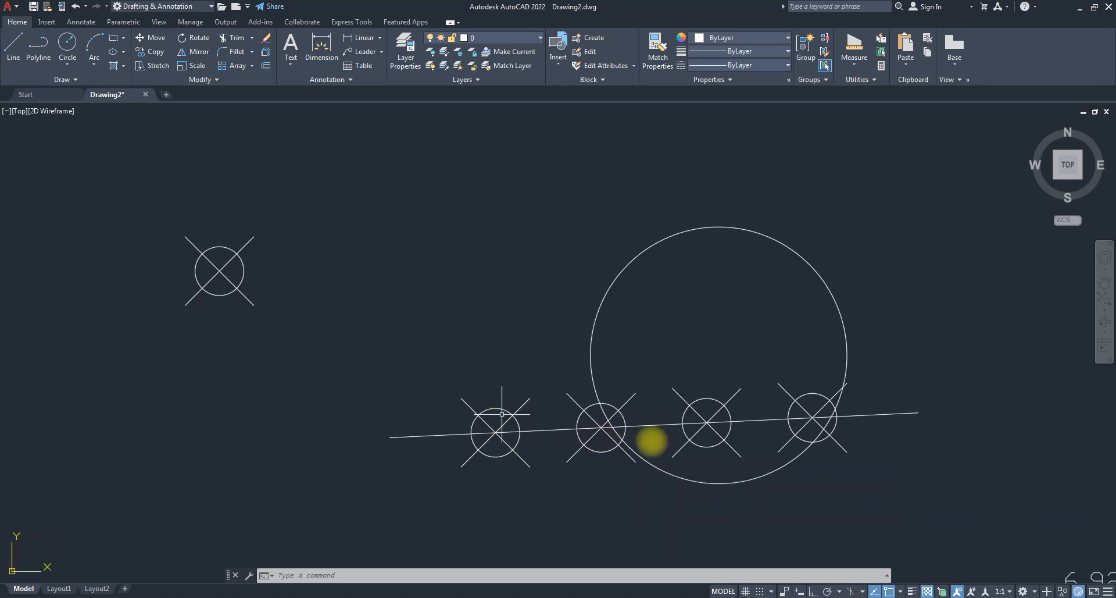
scroll(643, 335, down, 6)
scroll(699, 428, up, 6)
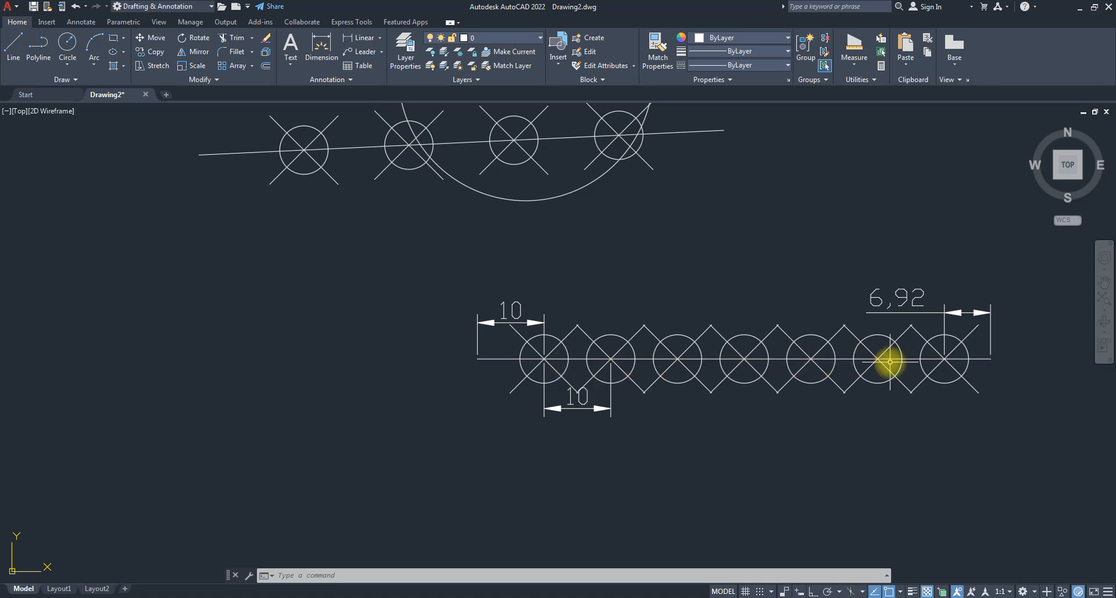
scroll(886, 366, down, 4)
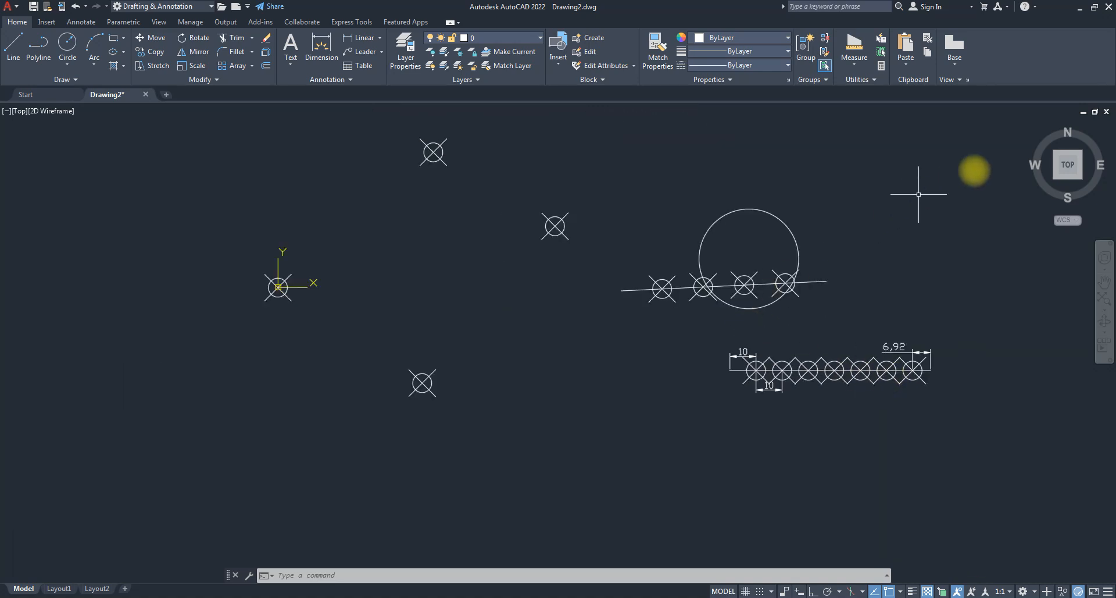
mouse_move(705, 384)
middle_down()
mouse_move(673, 396)
mouse_move(652, 440)
middle_up()
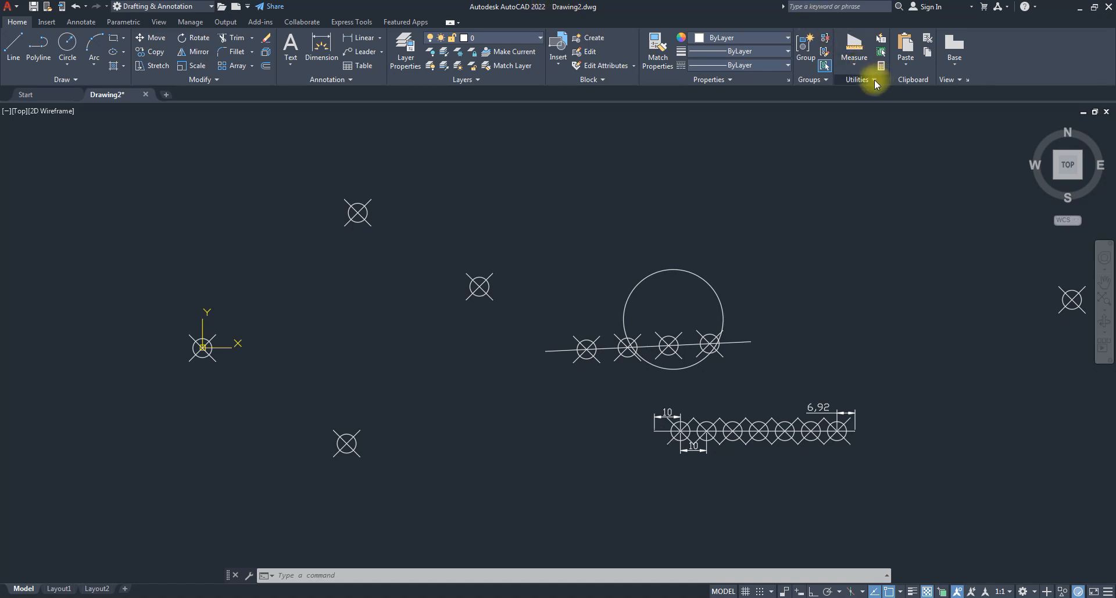
click(864, 109)
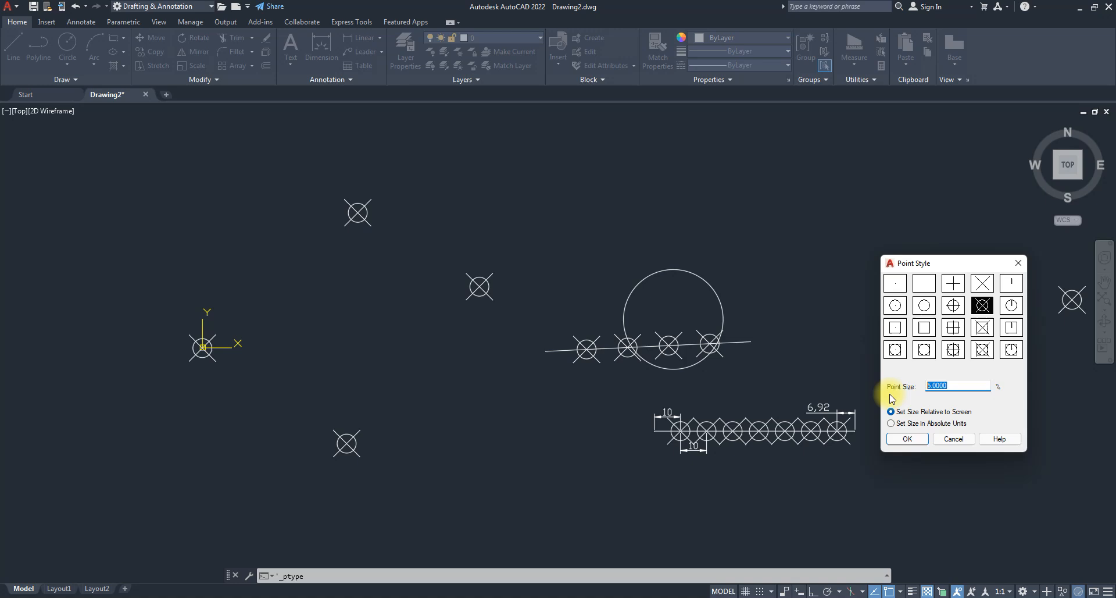
click(909, 441)
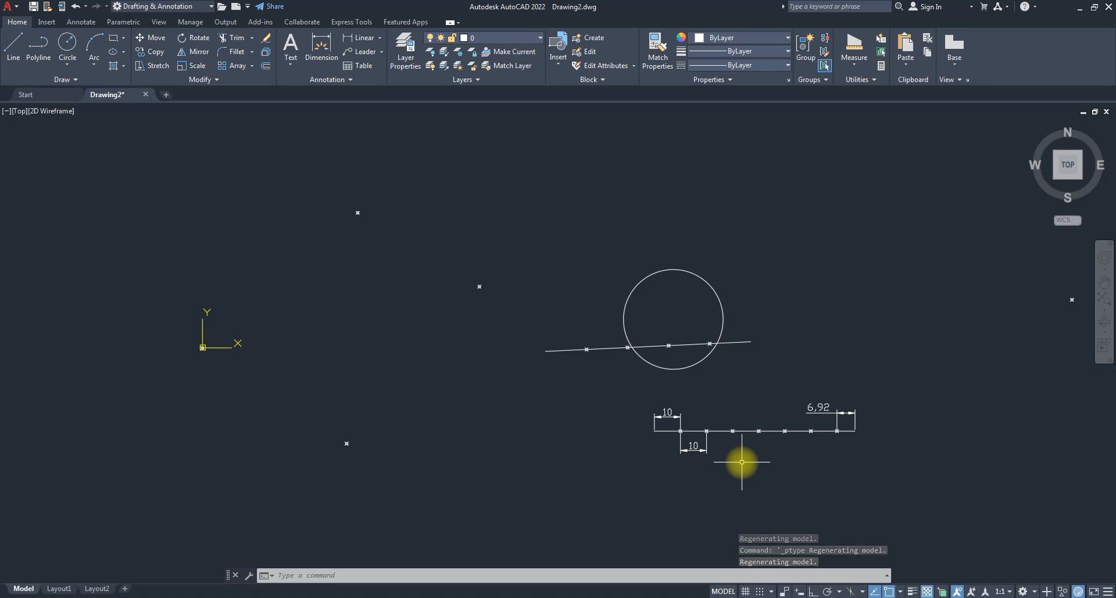
- Place four scattered points around and below the origin, one of them to its lower left, with Multiple Points
click(58, 80)
click(68, 93)
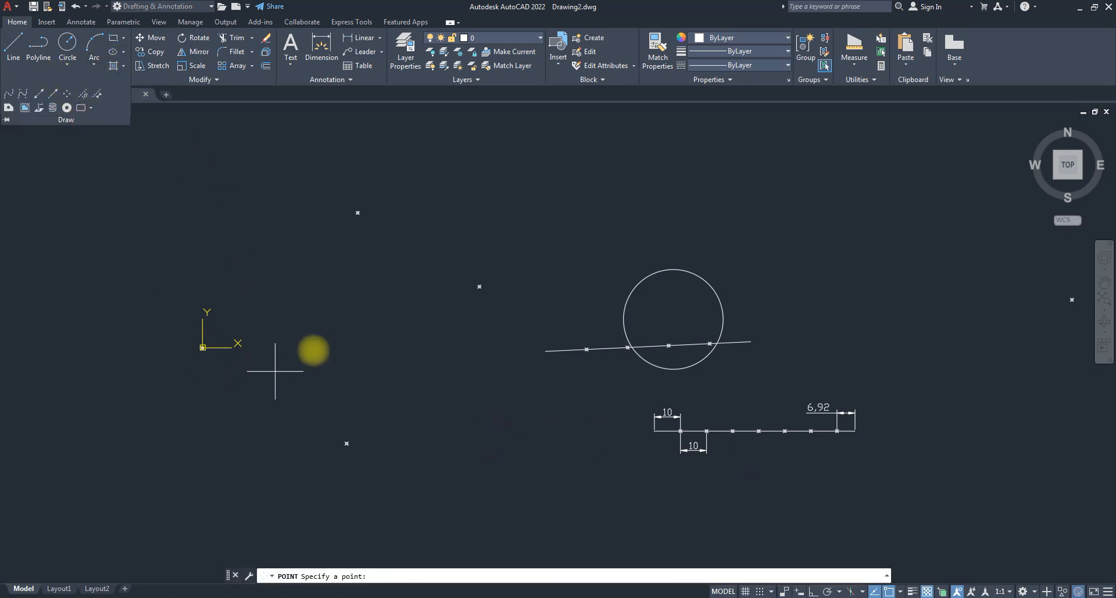
click(317, 343)
click(176, 531)
click(460, 523)
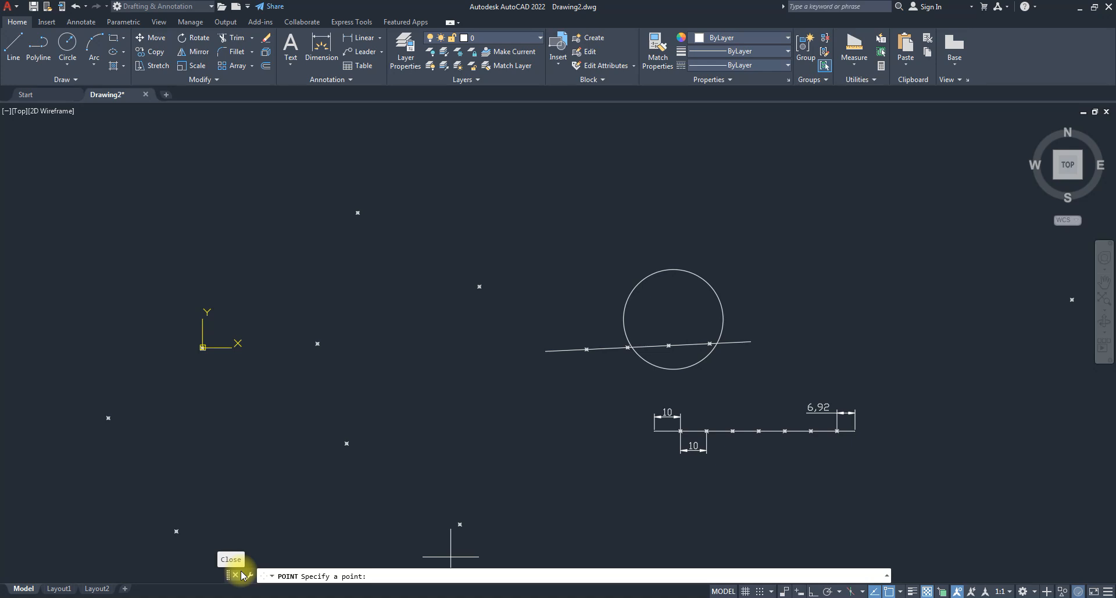
key(Escape)
key(Escape)
key(Escape)
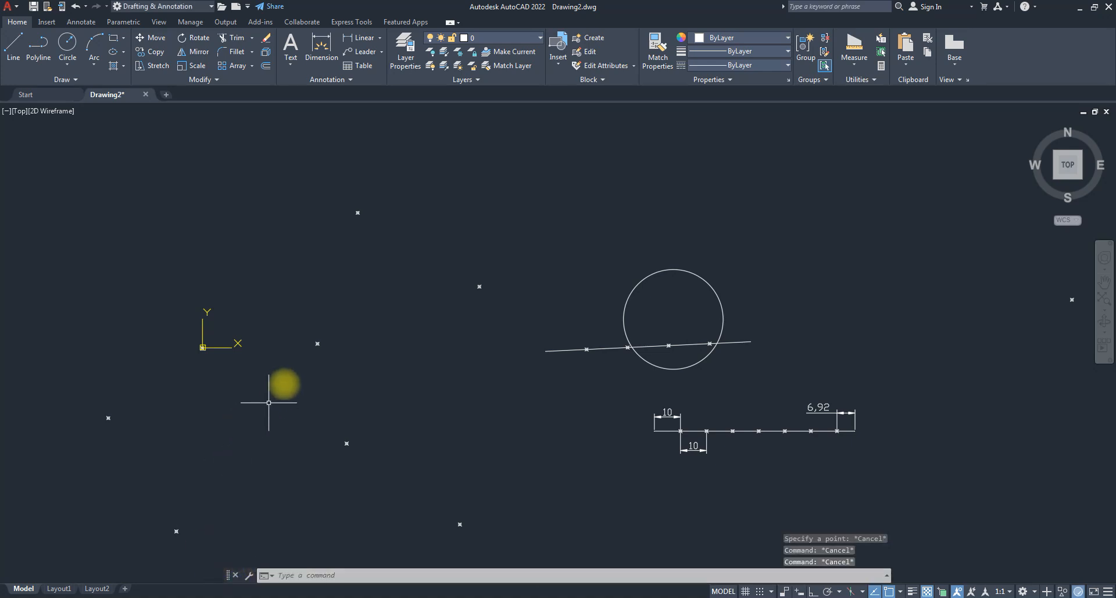
- Set the point style to the plain dot with a point size of 5% relative to the screen
scroll(291, 407, down, 2)
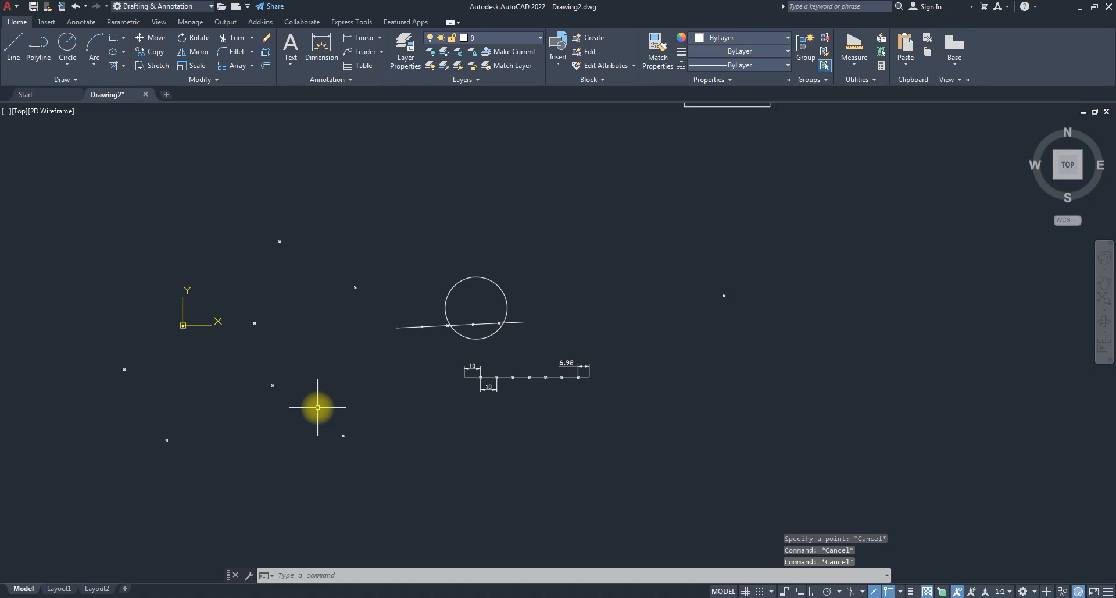
click(874, 81)
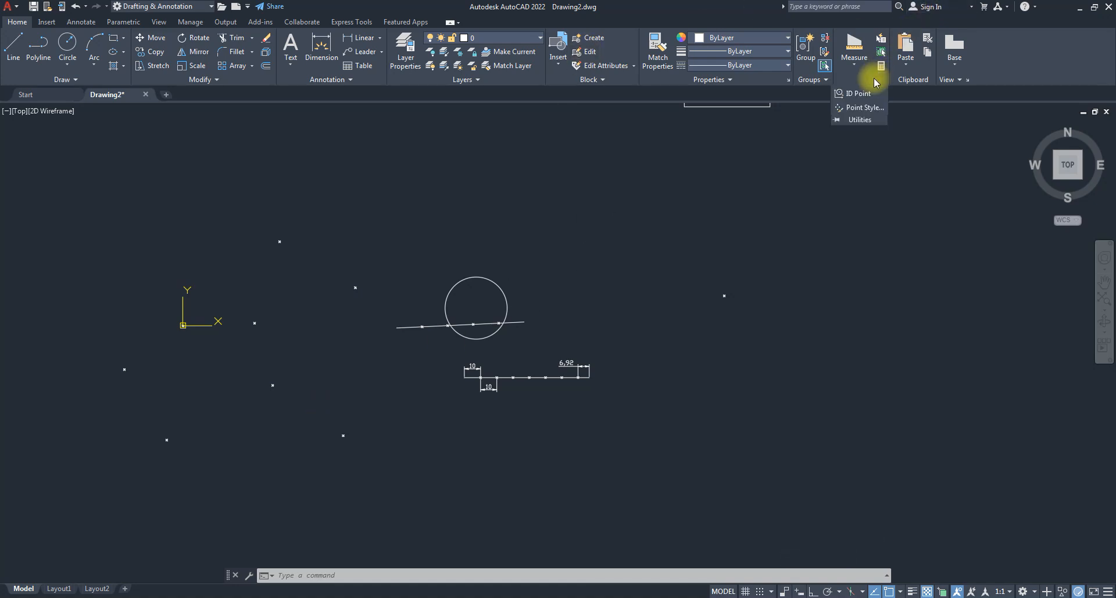
click(863, 111)
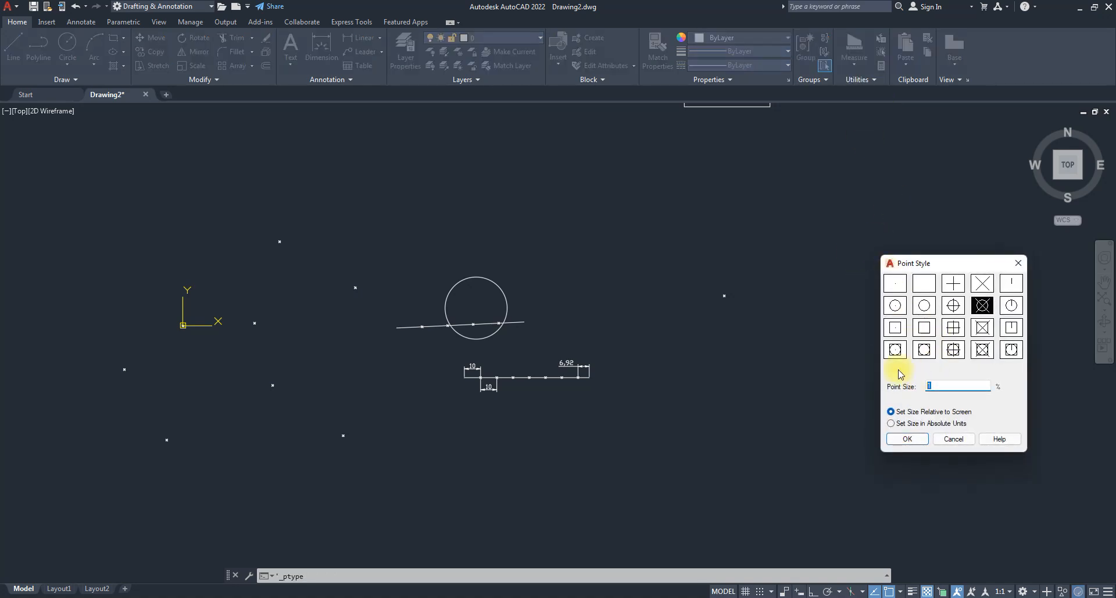
click(895, 283)
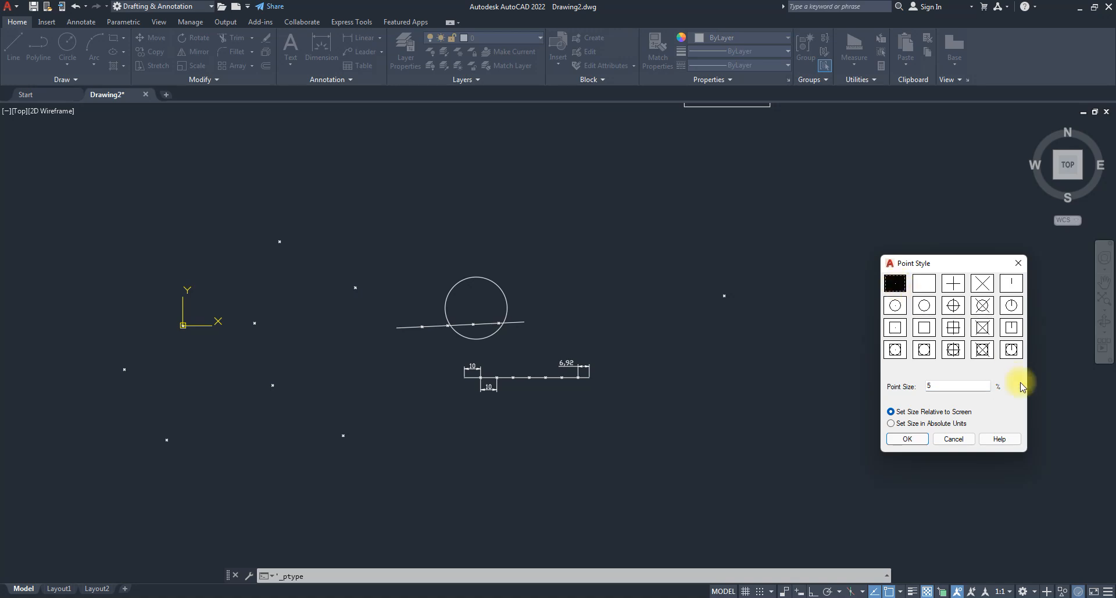
click(908, 438)
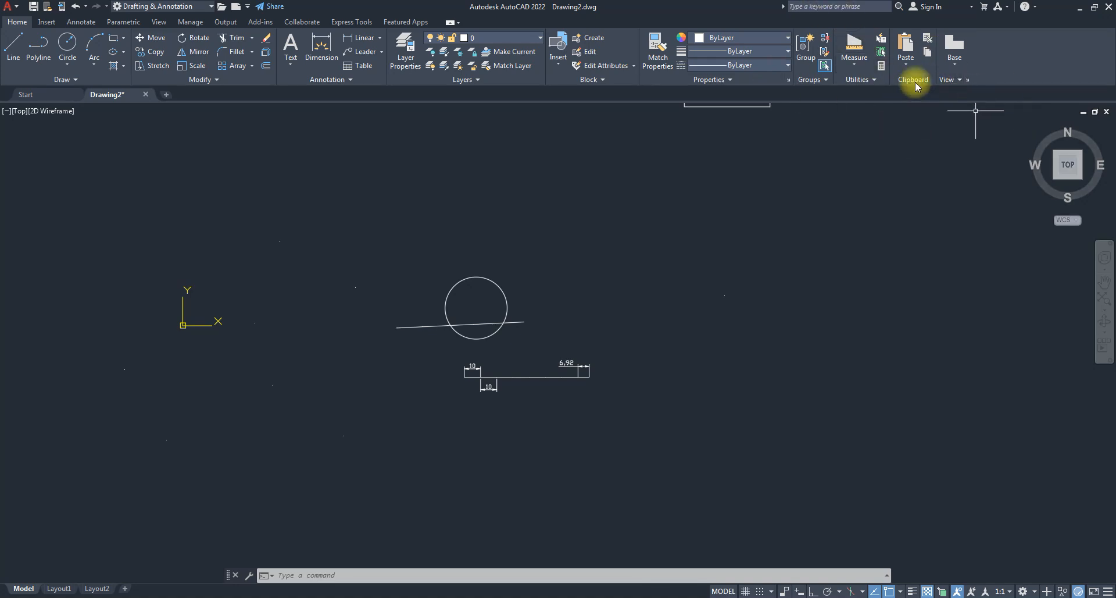
click(905, 62)
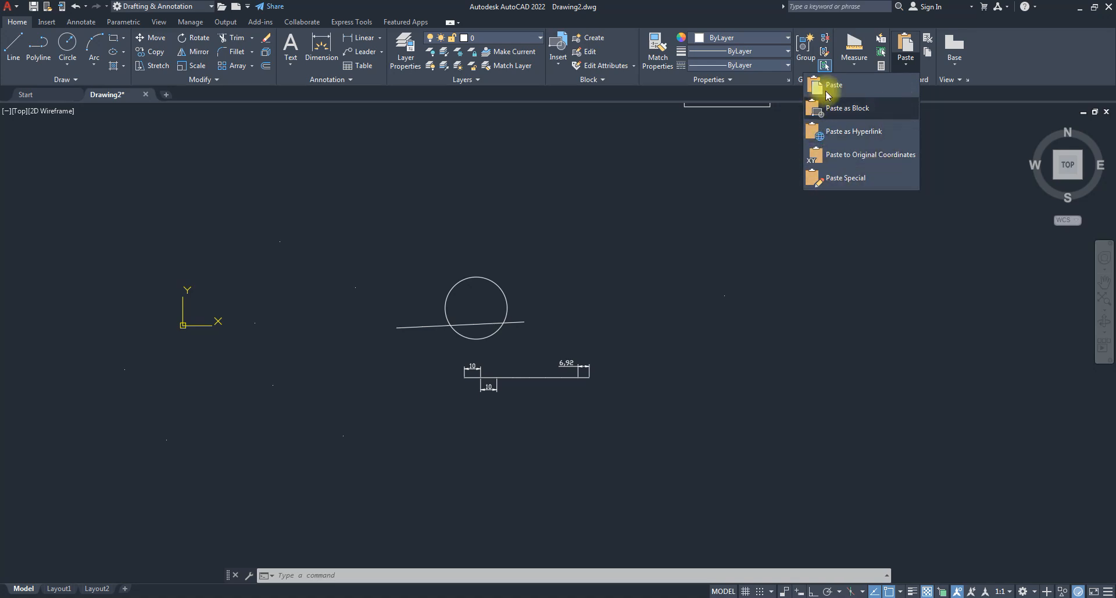
click(1053, 58)
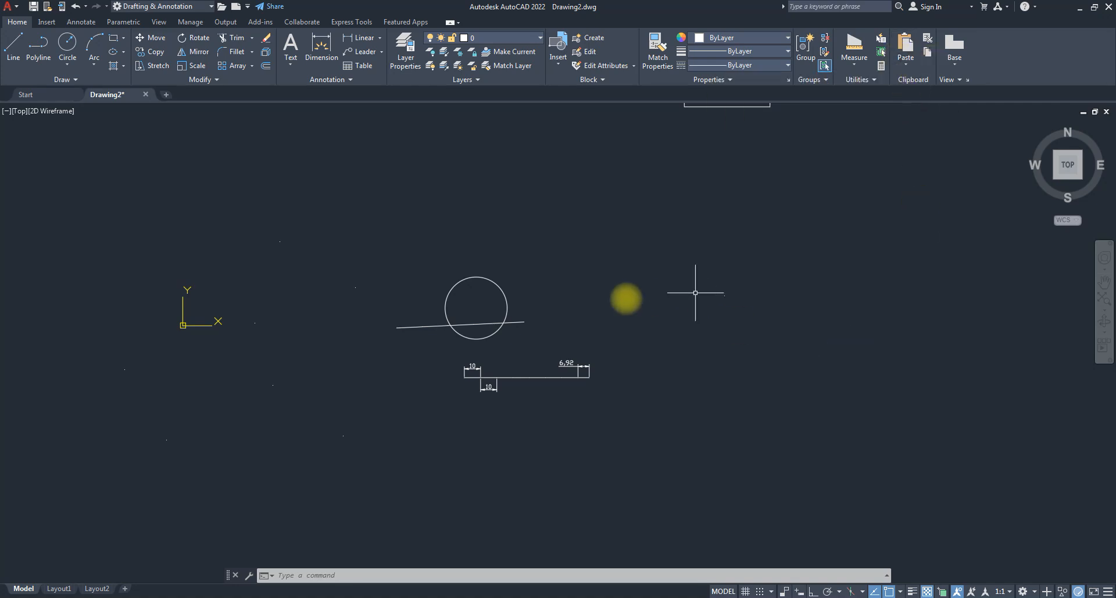
- Select the whole flange drawing, including the red outer circle and the ring of holes, and copy it to the clipboard
scroll(639, 396, down, 2)
scroll(628, 378, up, 5)
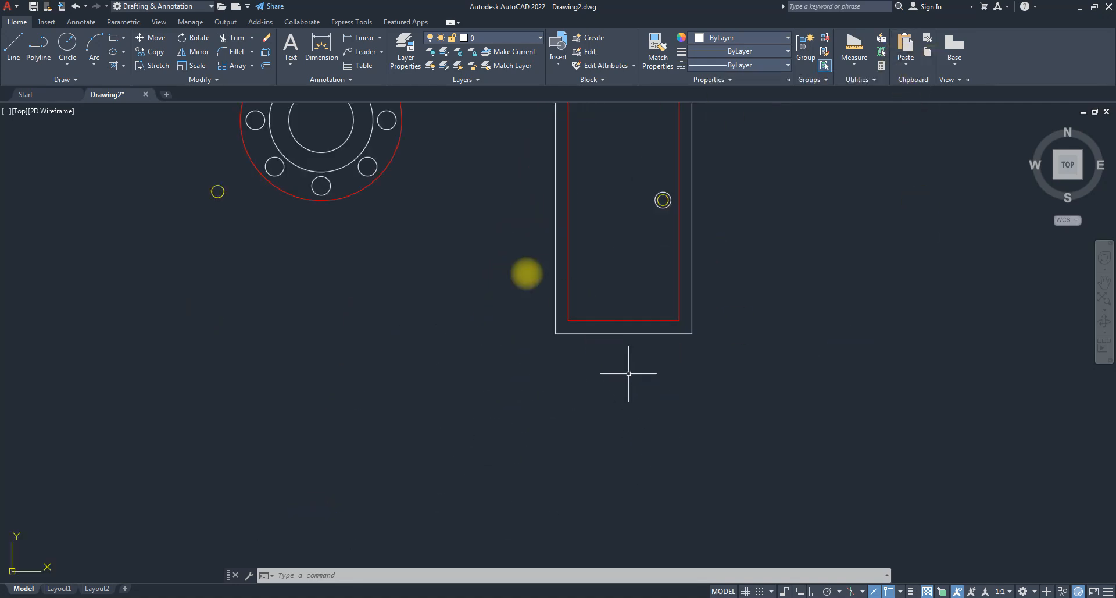
middle_drag(588, 330, 759, 424)
scroll(488, 233, up, 2)
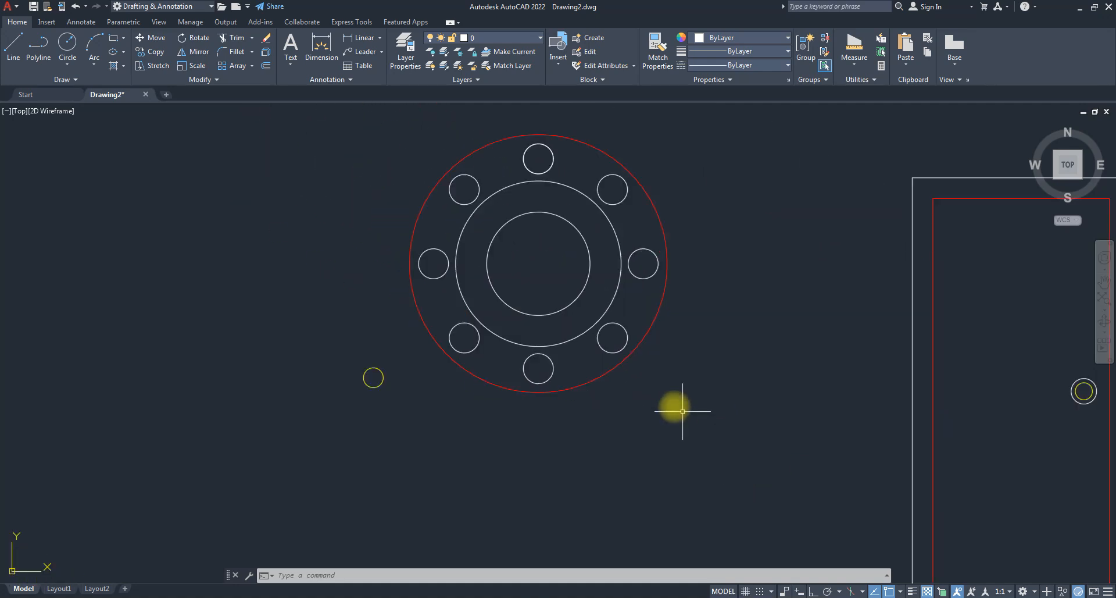
mouse_move(563, 310)
middle_down()
mouse_move(628, 381)
mouse_move(677, 410)
middle_up()
scroll(645, 354, down, 1)
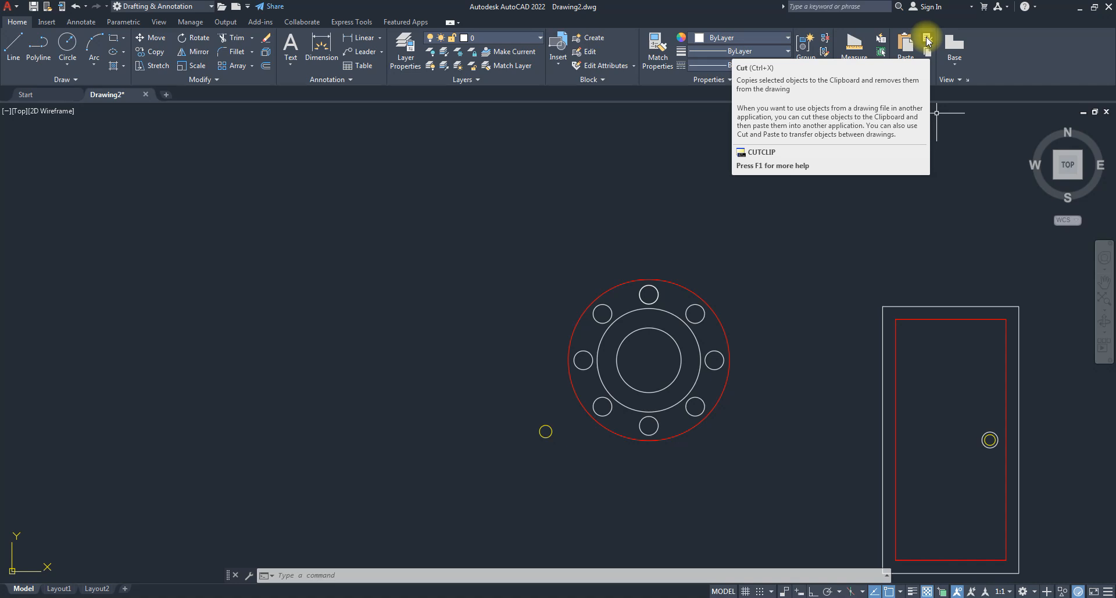
click(907, 63)
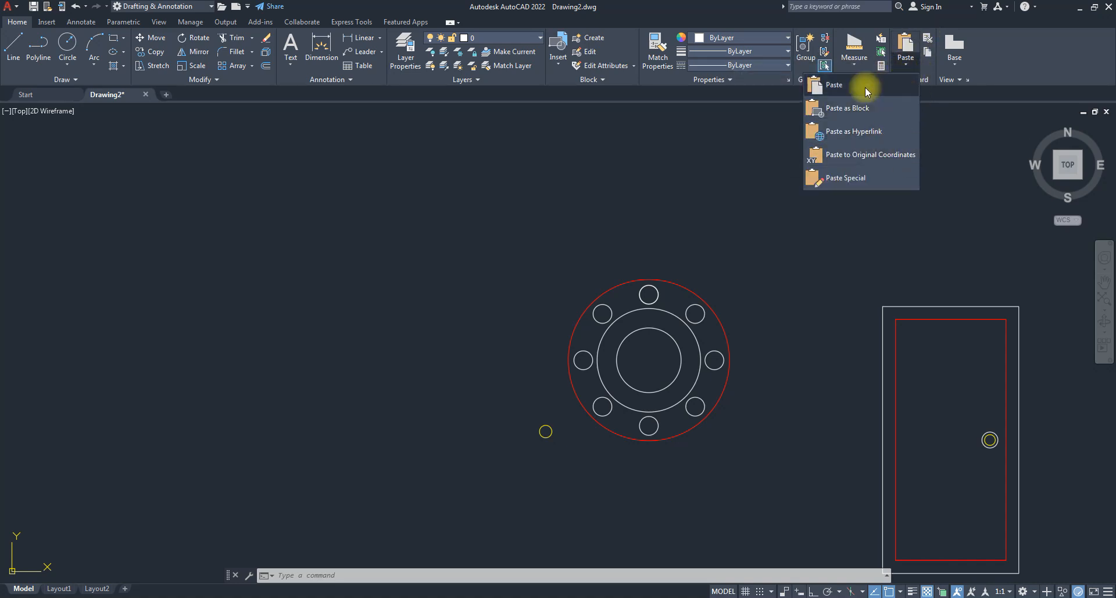
click(987, 57)
click(570, 249)
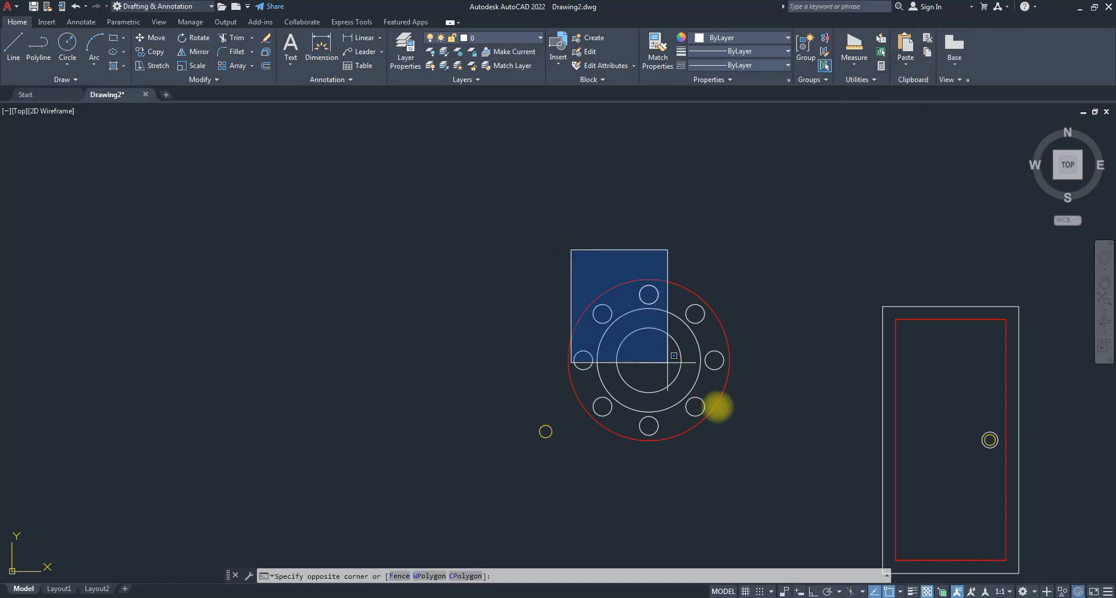
click(773, 462)
click(773, 463)
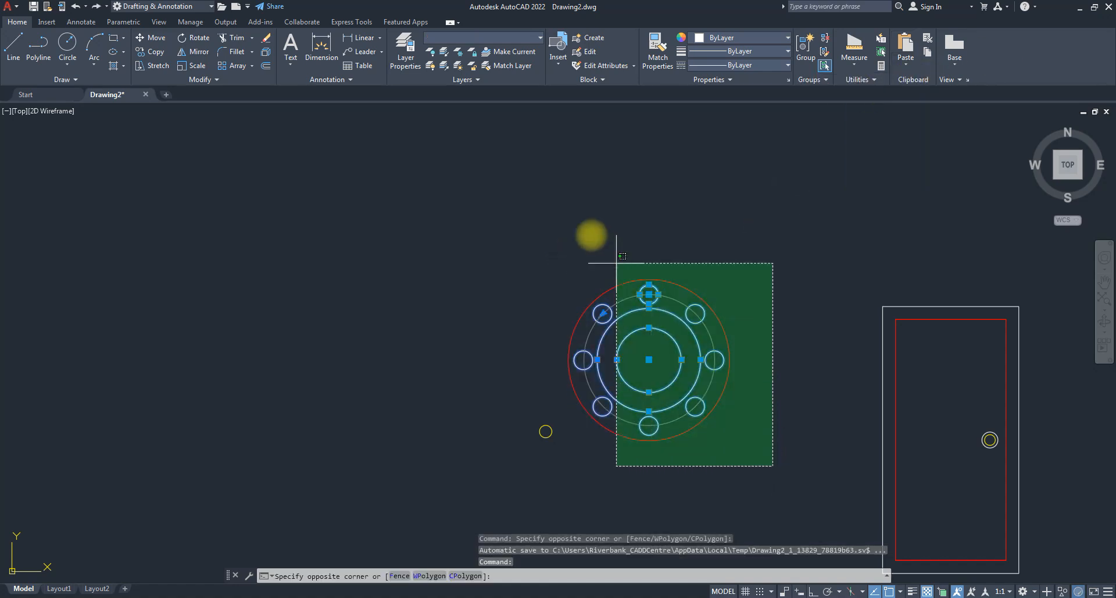
click(568, 199)
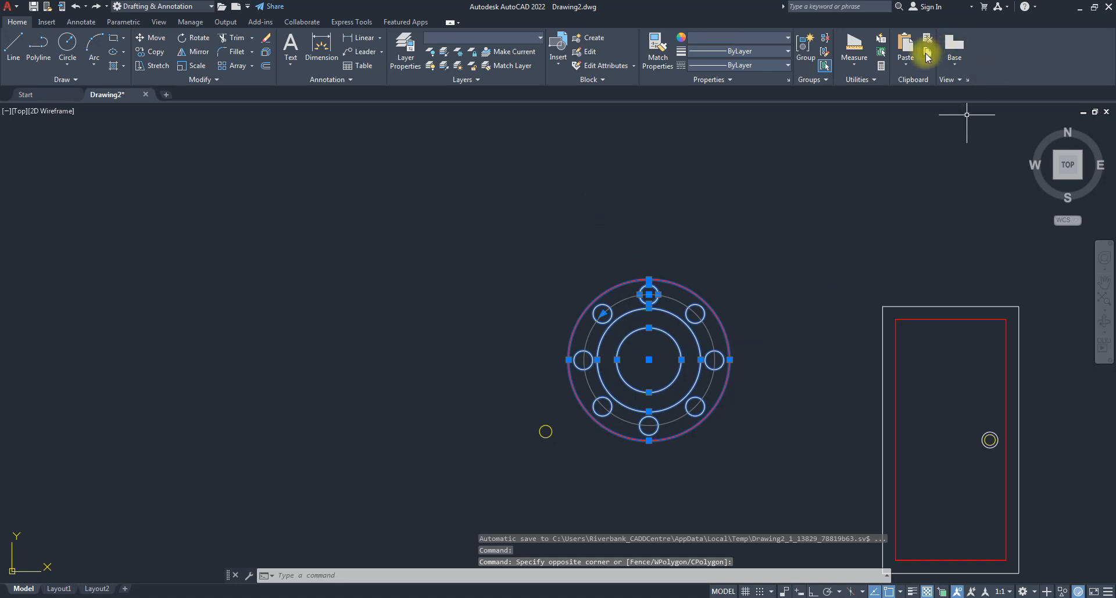
key(ctrl+c)
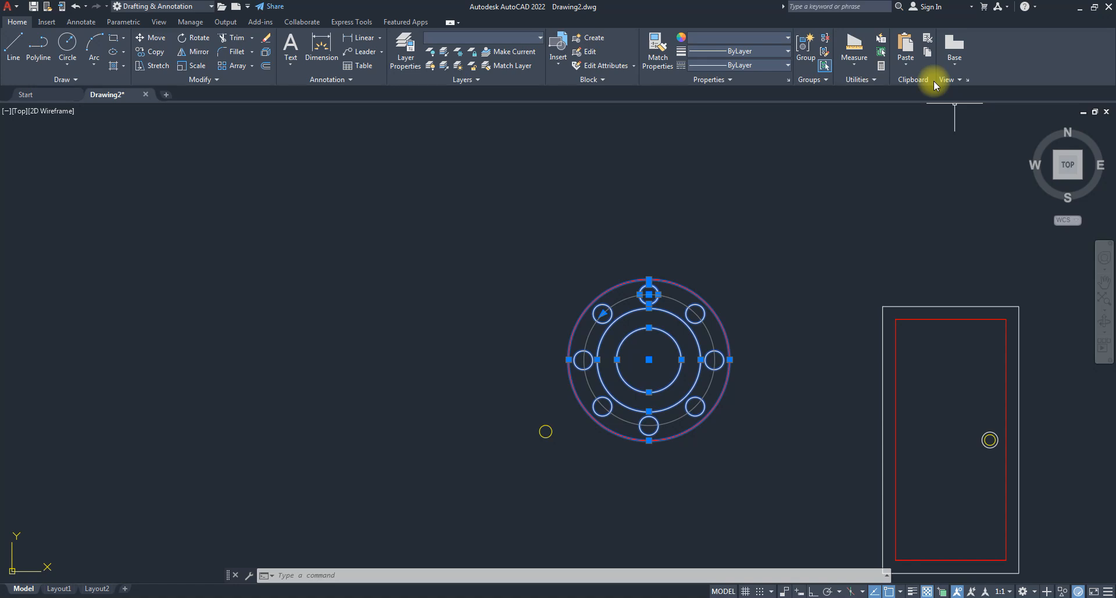
- Paste the copied flange to its original coordinates in the model space of Drawing3
click(165, 94)
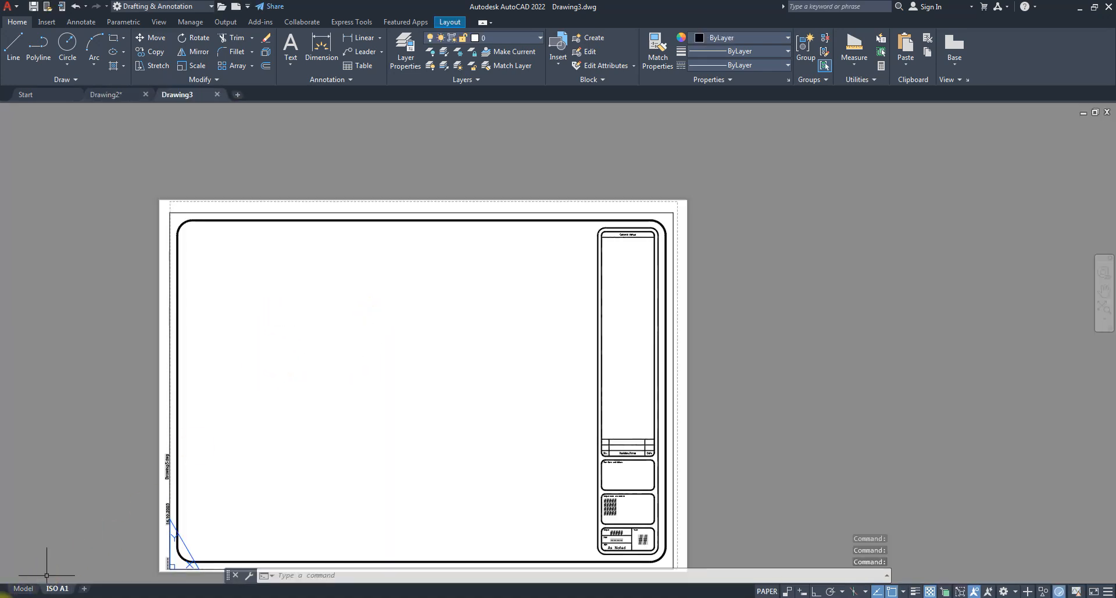
click(23, 589)
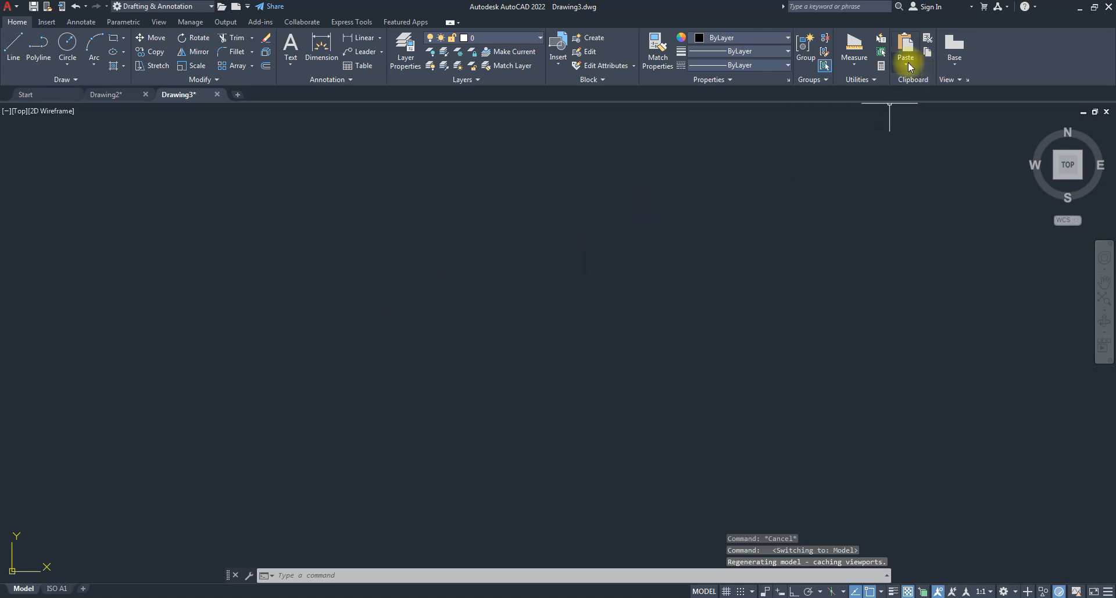
click(905, 63)
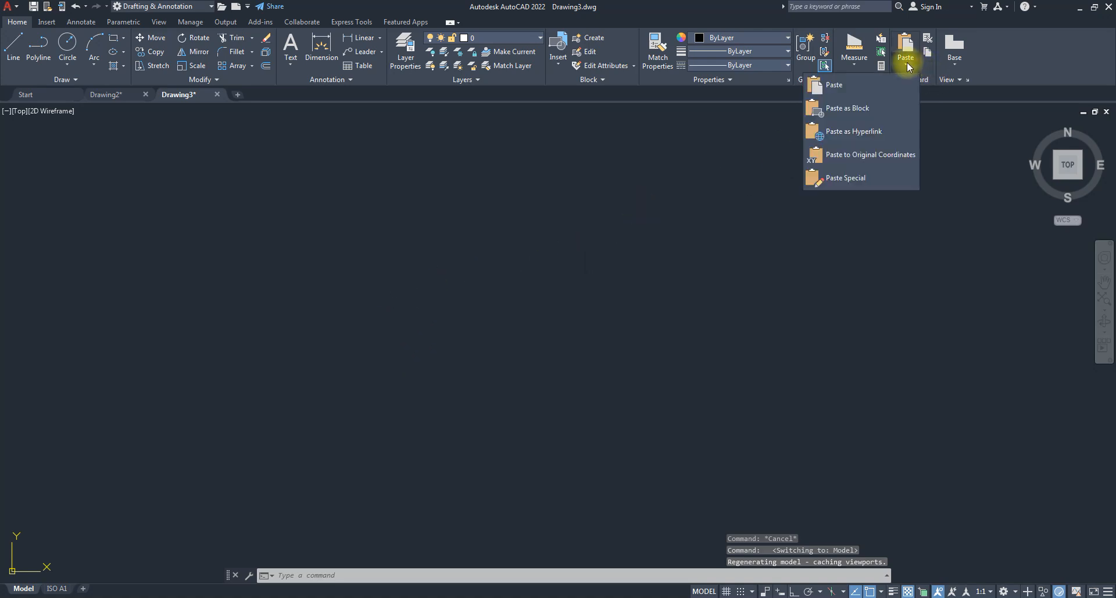
click(861, 155)
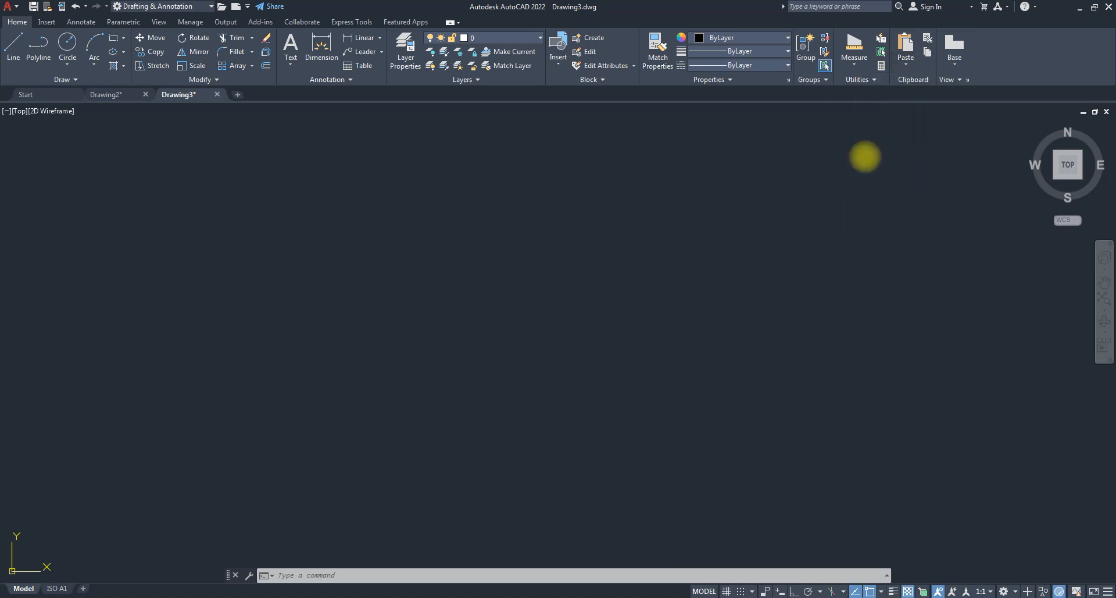
scroll(759, 268, down, 5)
scroll(715, 291, up, 2)
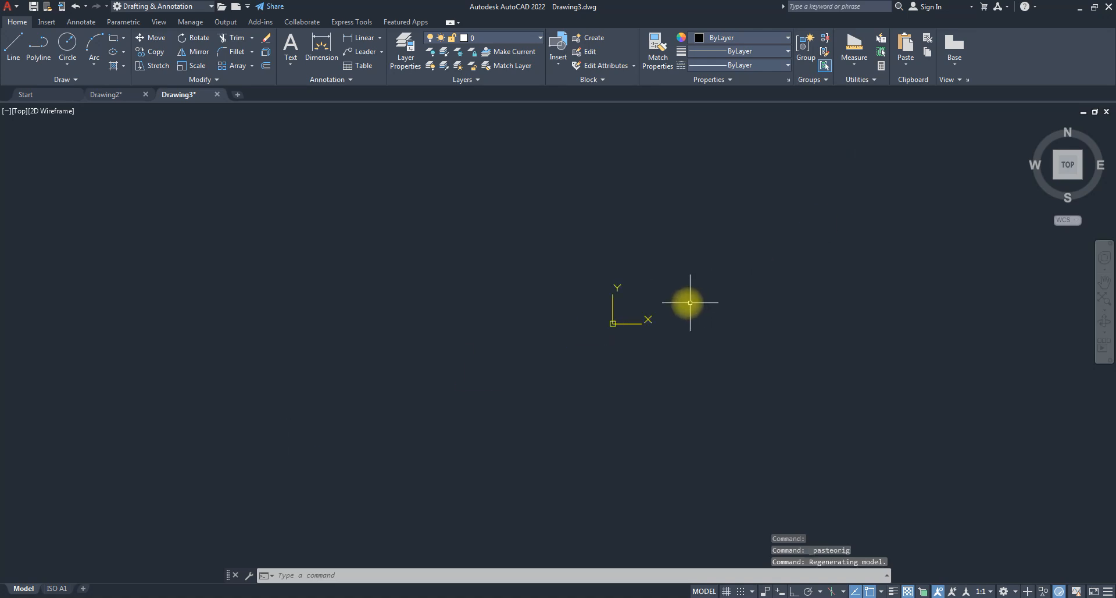
scroll(675, 306, up, 6)
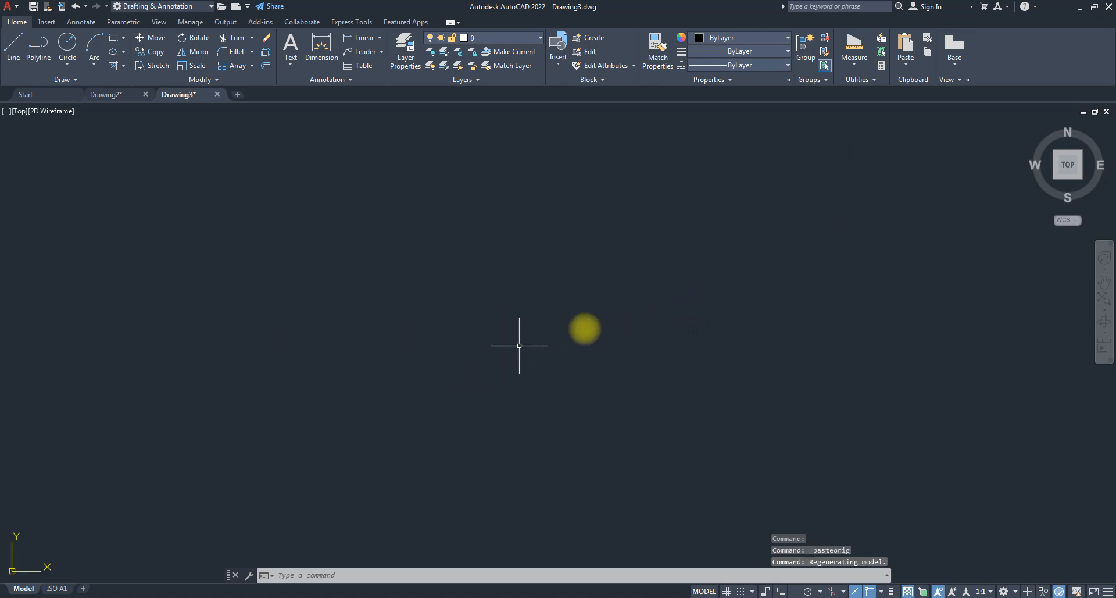
scroll(567, 335, down, 1)
middle_click(644, 317)
middle_click(643, 317)
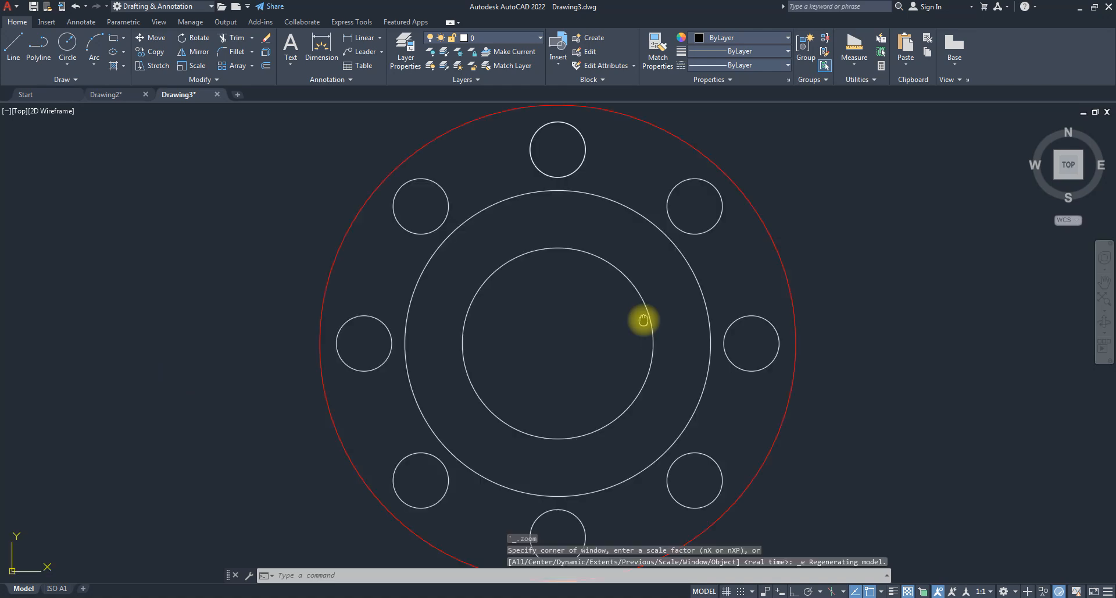
scroll(643, 319, down, 8)
scroll(665, 305, up, 3)
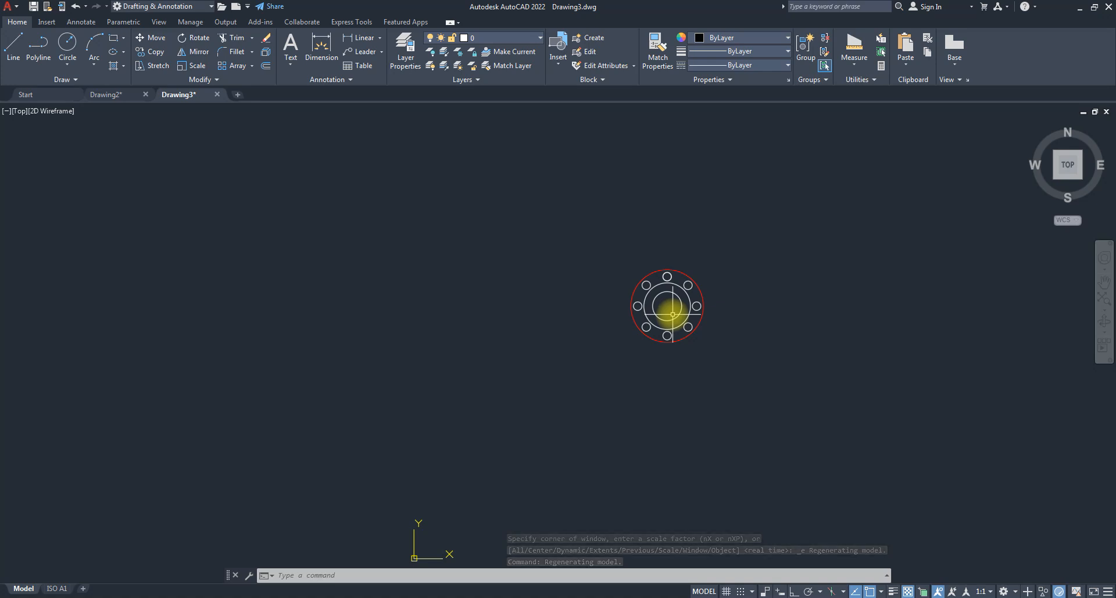
- Paste another flange copy to the lower left of the first, and check the first flange's red outer circle by selecting it alone
click(906, 64)
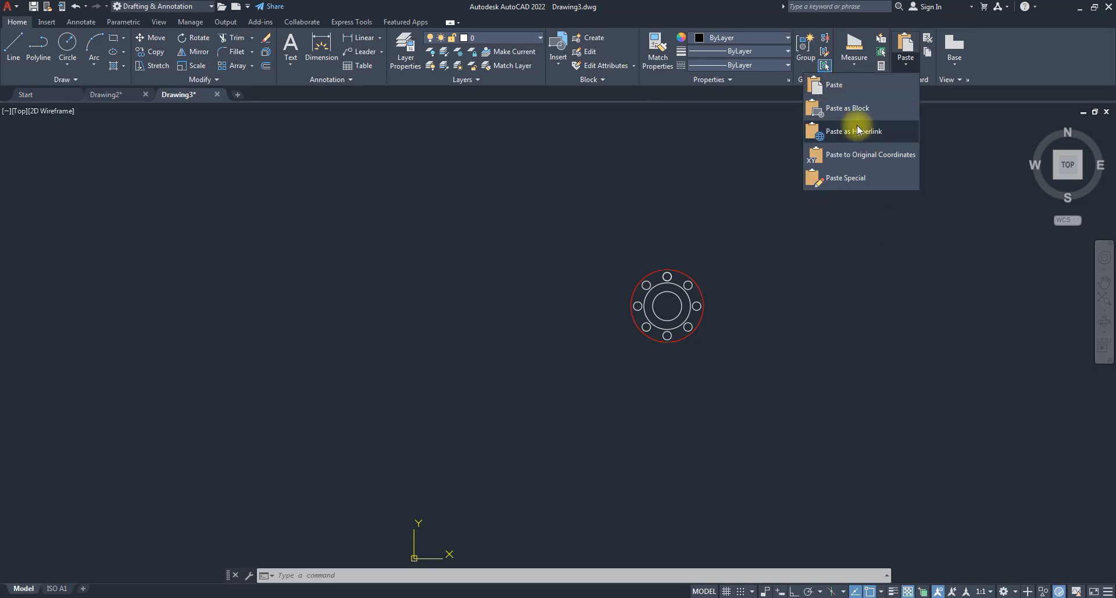
click(838, 87)
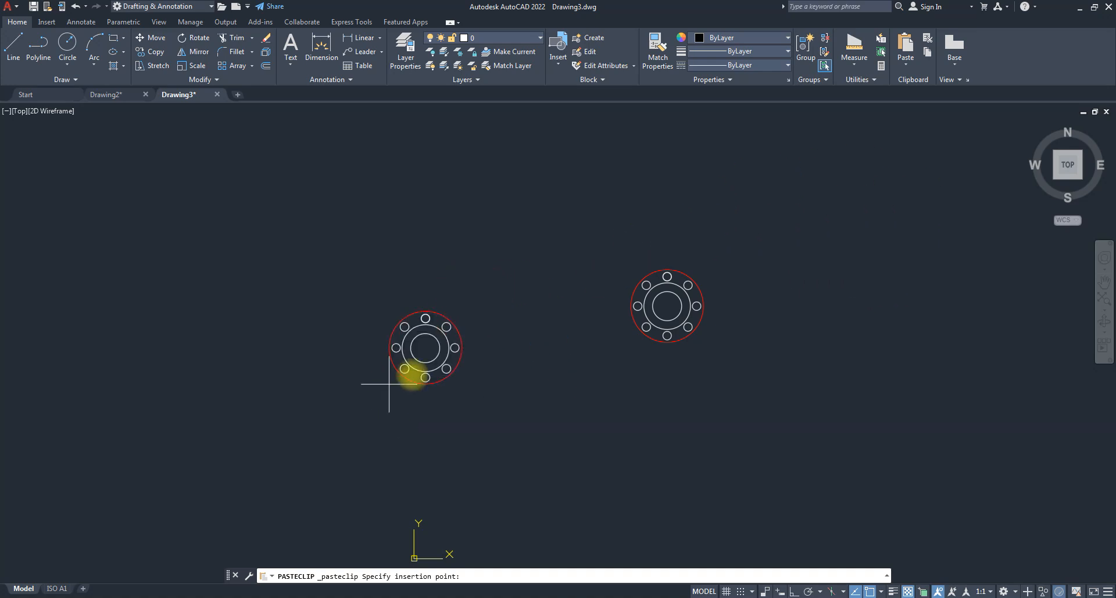
click(283, 430)
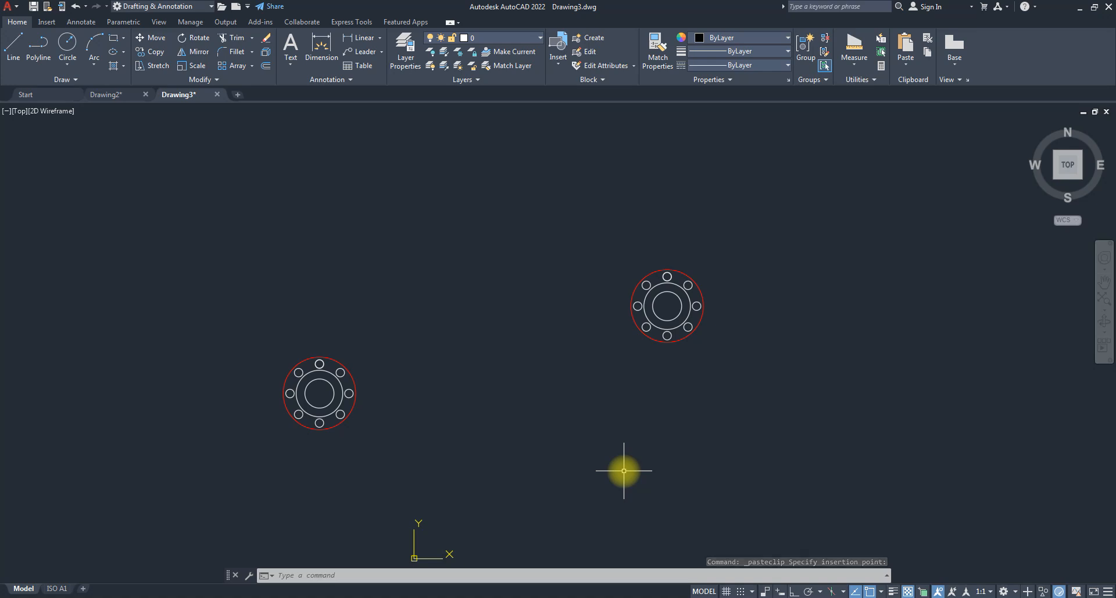
scroll(672, 354, up, 4)
click(686, 320)
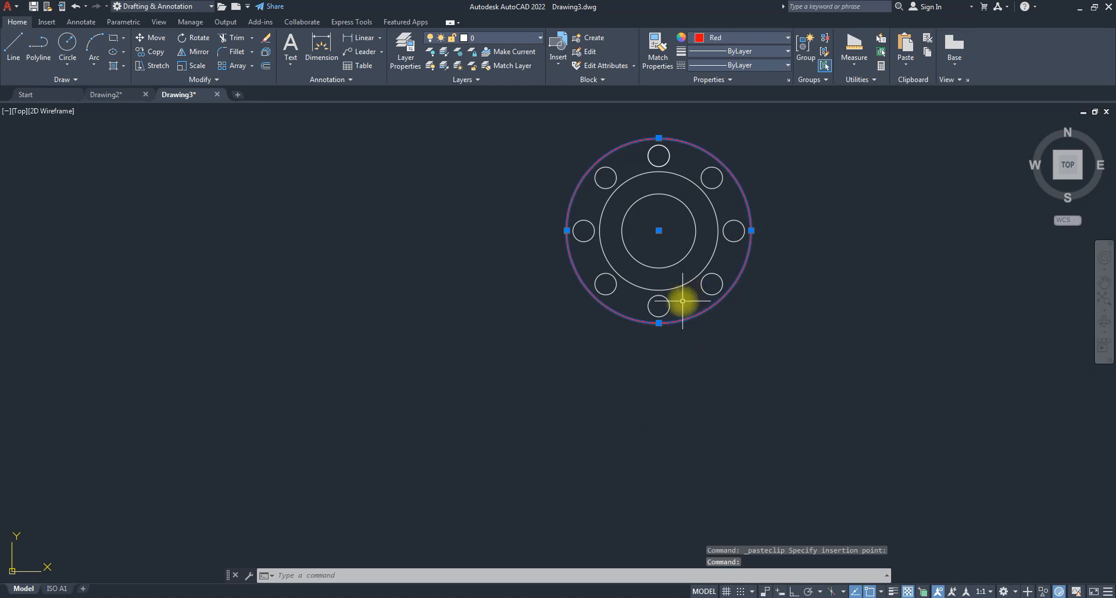
key(Escape)
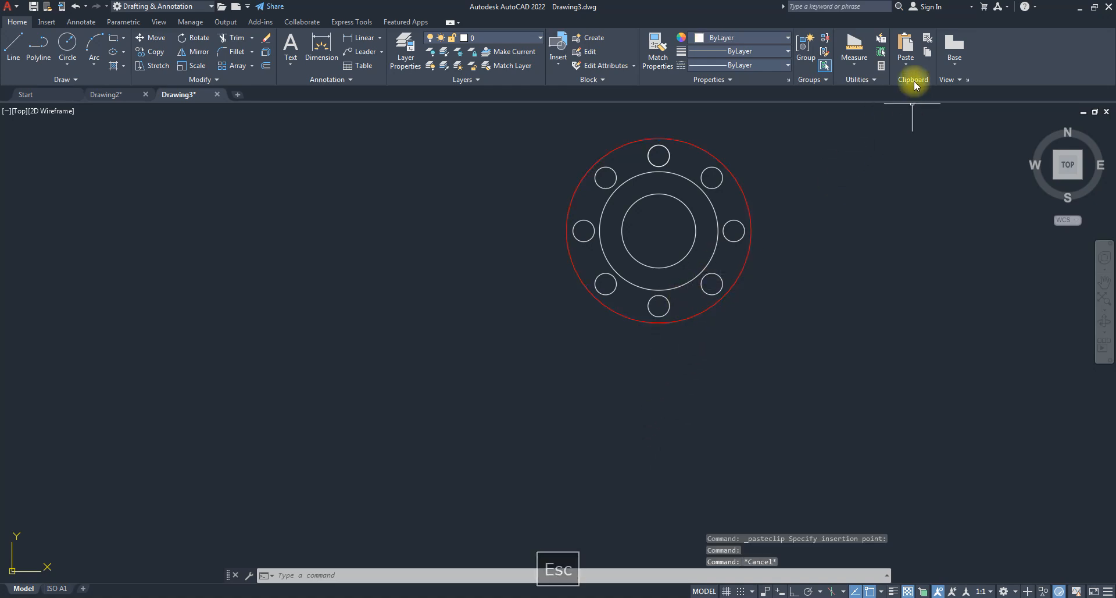
- Paste the flange as a block to the lower right of the other two copies and select the pasted block
click(906, 66)
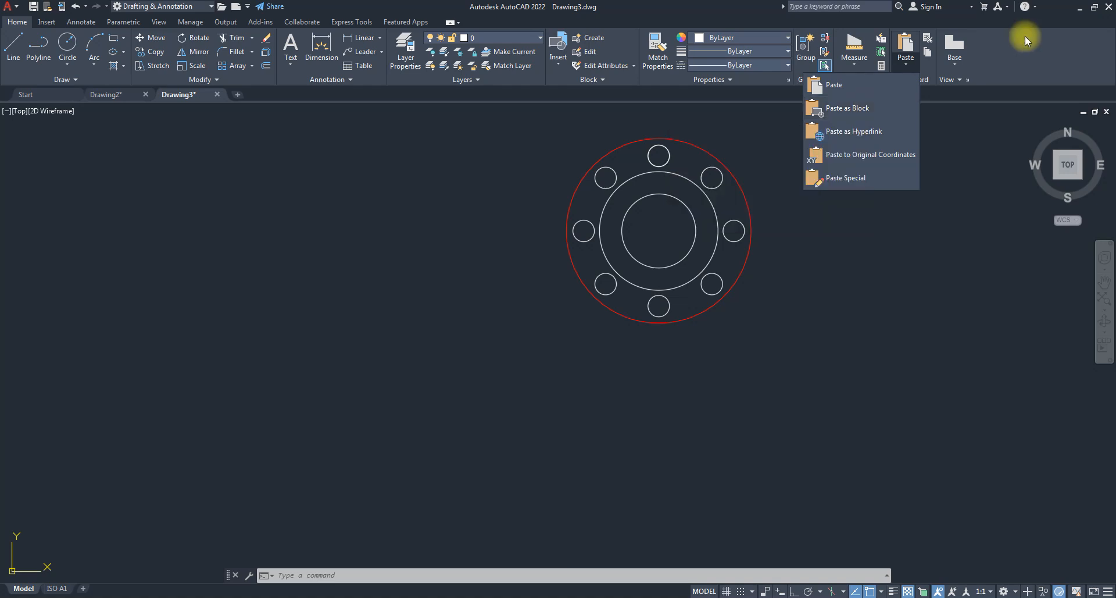
click(864, 108)
scroll(525, 366, down, 5)
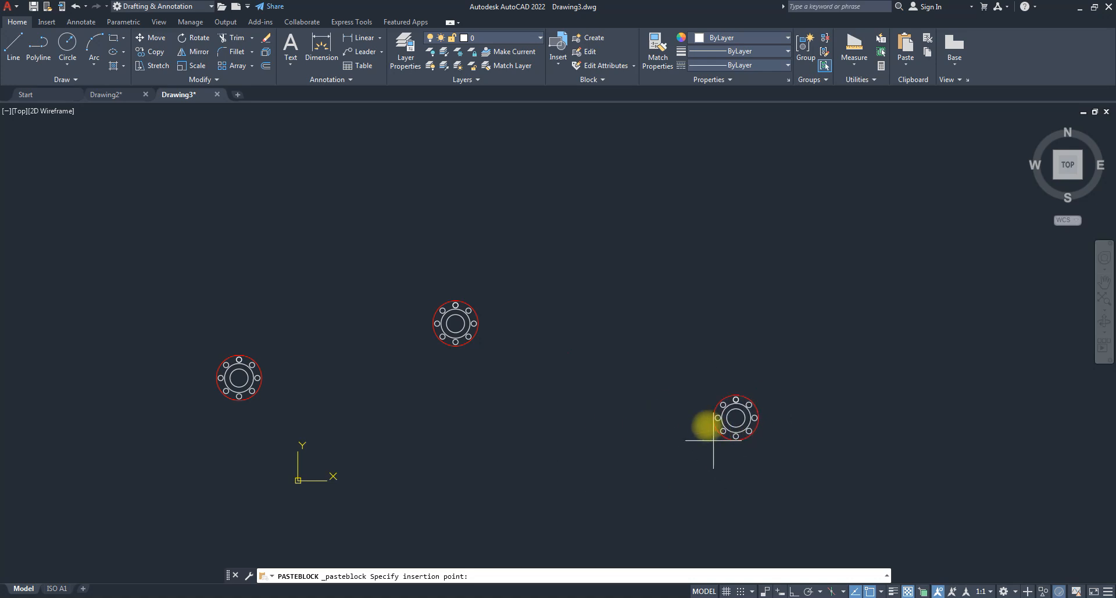
click(704, 422)
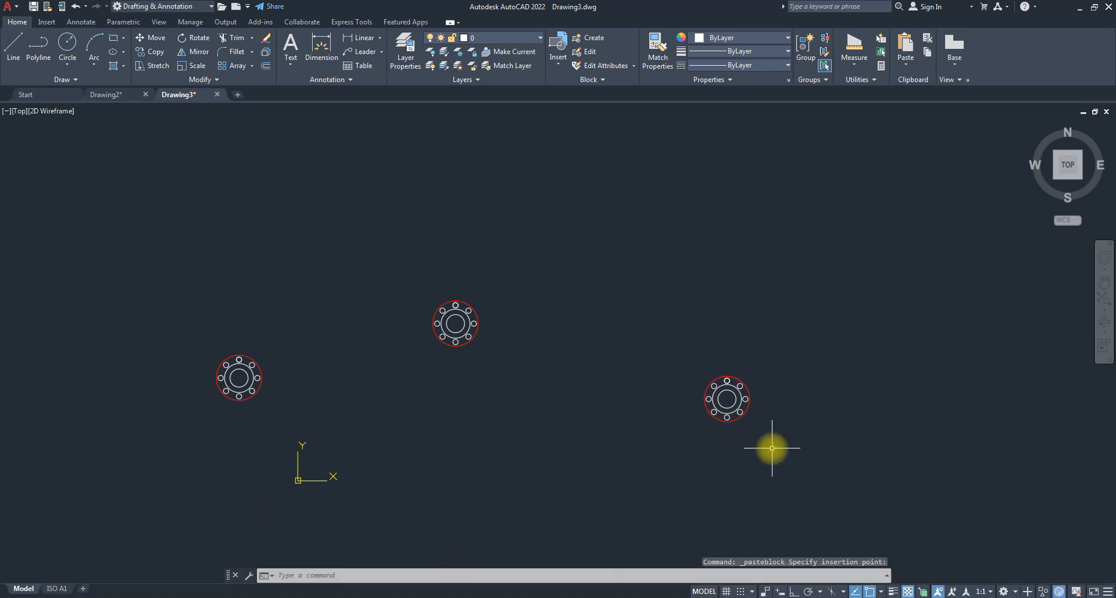
scroll(772, 447, up, 4)
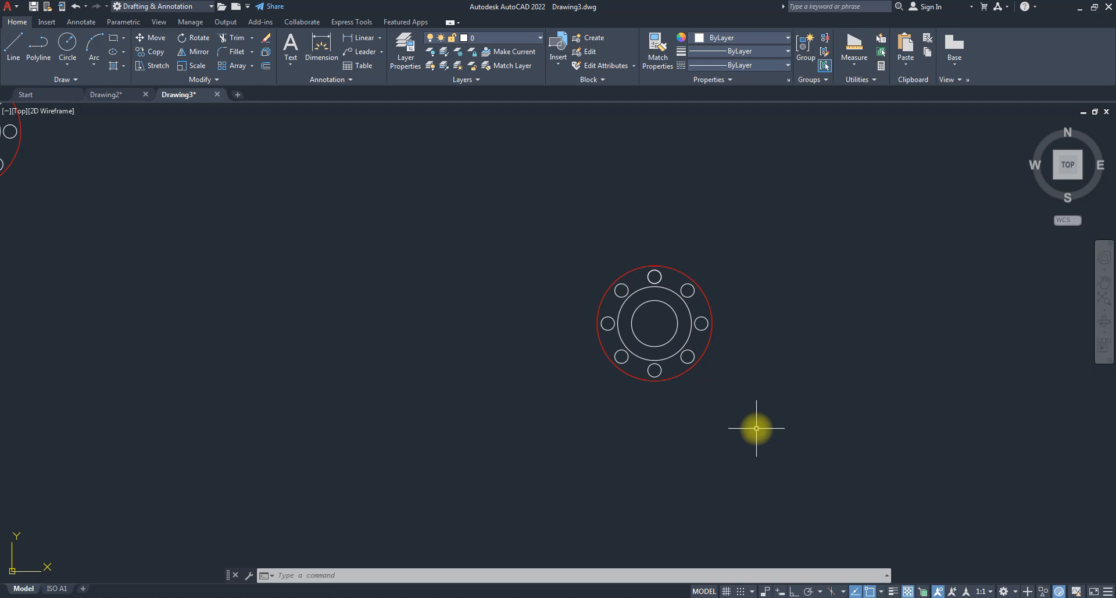
click(708, 350)
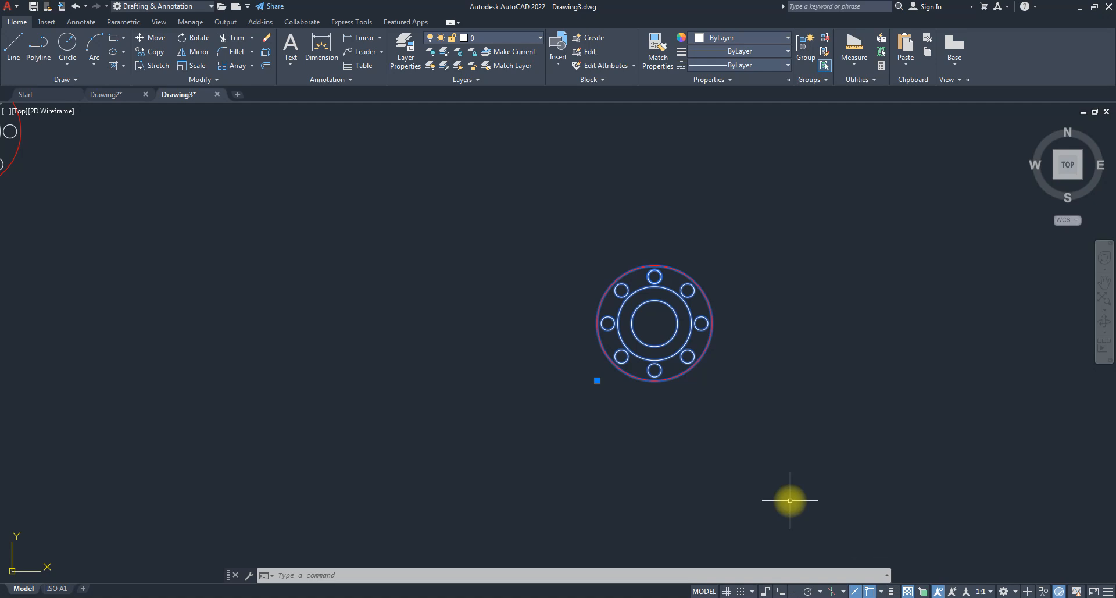
click(906, 62)
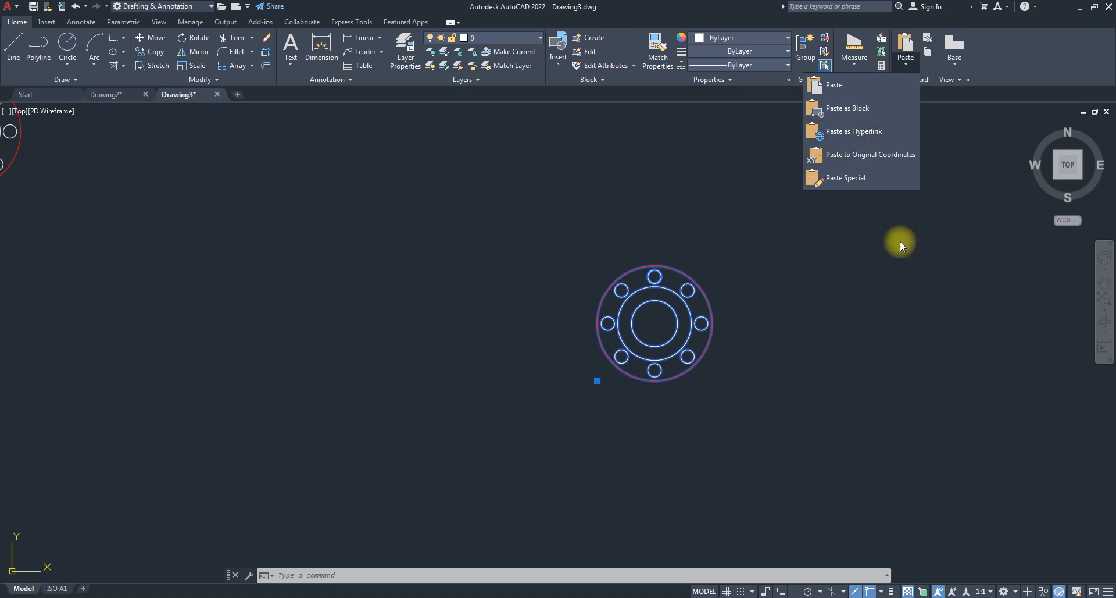
click(1032, 82)
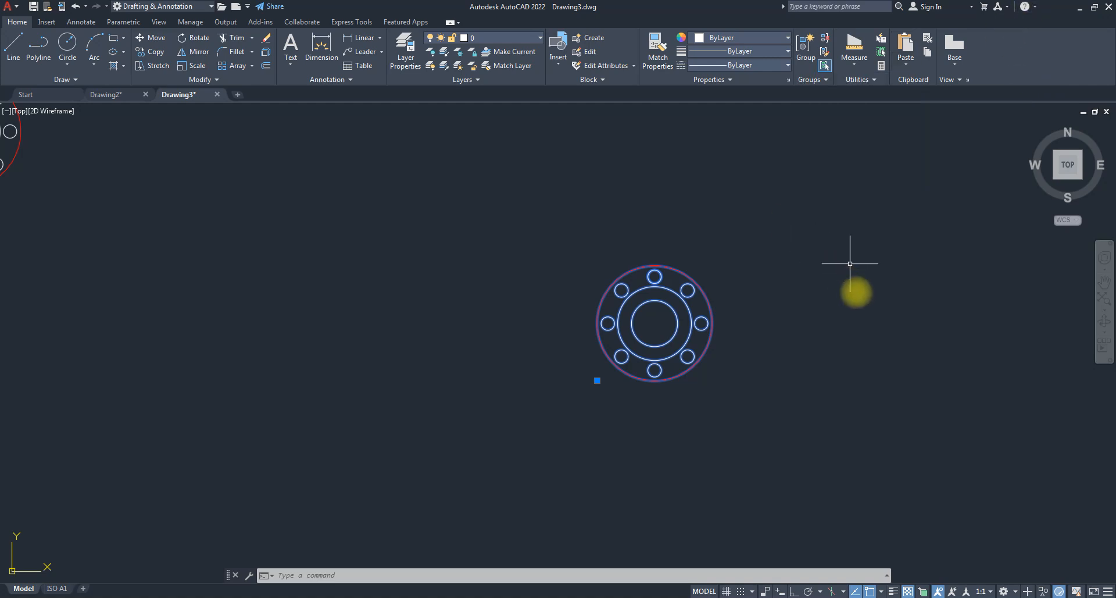
scroll(872, 316, down, 8)
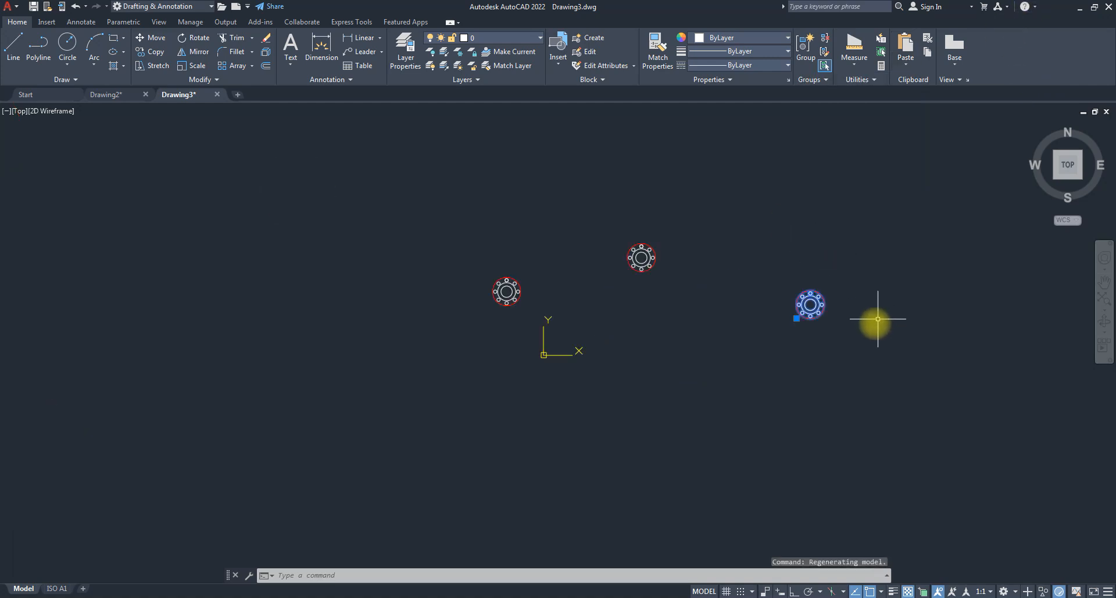
- Return to Drawing2 and bring up the parametric constraint tools, with empty space in view beside the flange
click(106, 94)
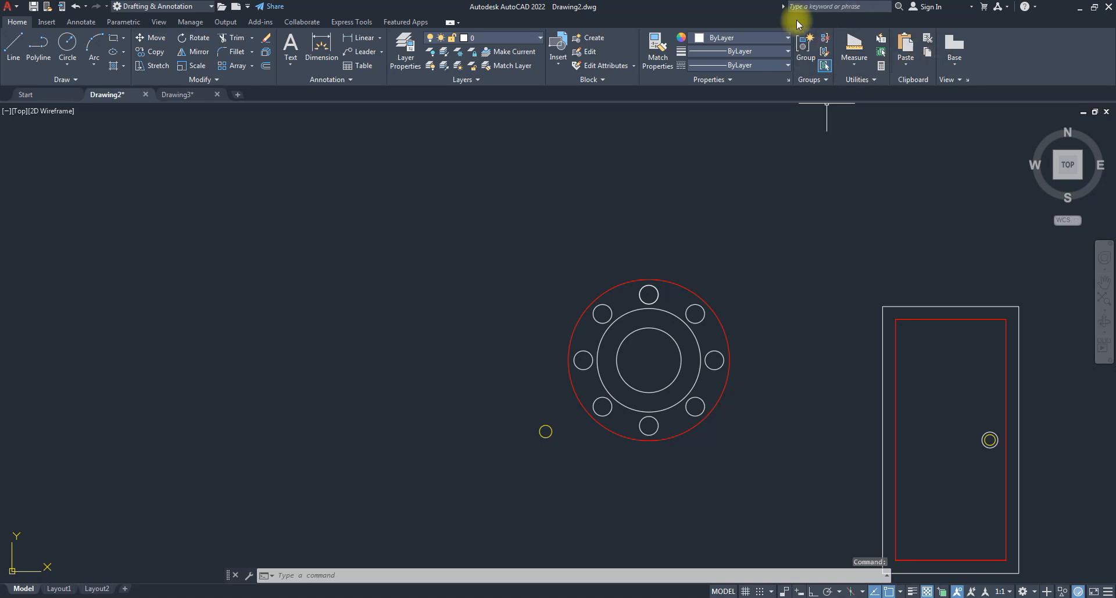
click(954, 62)
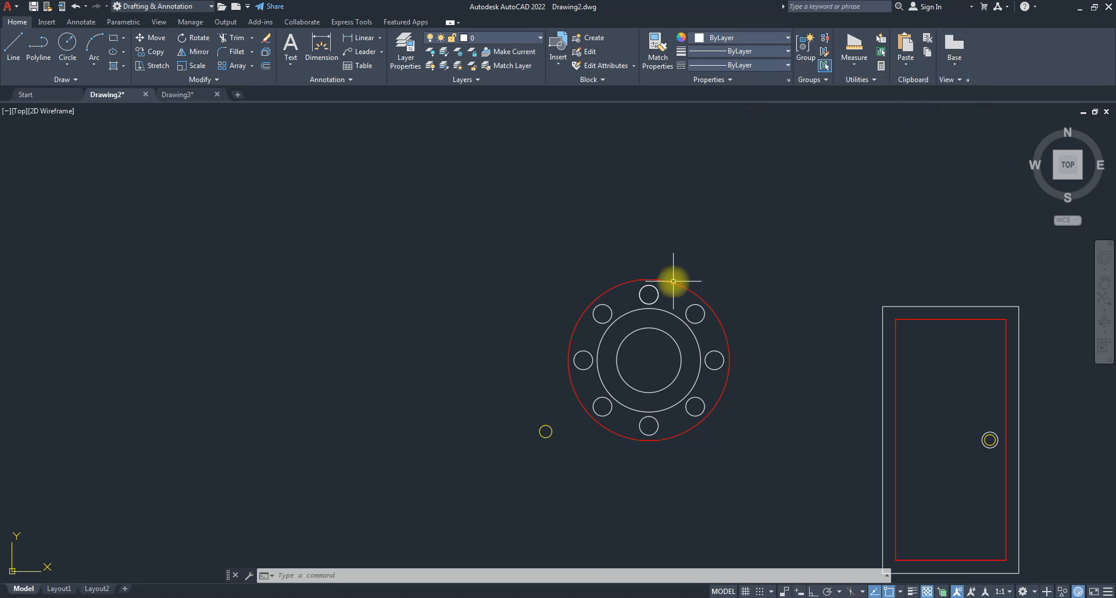
scroll(947, 336, down, 6)
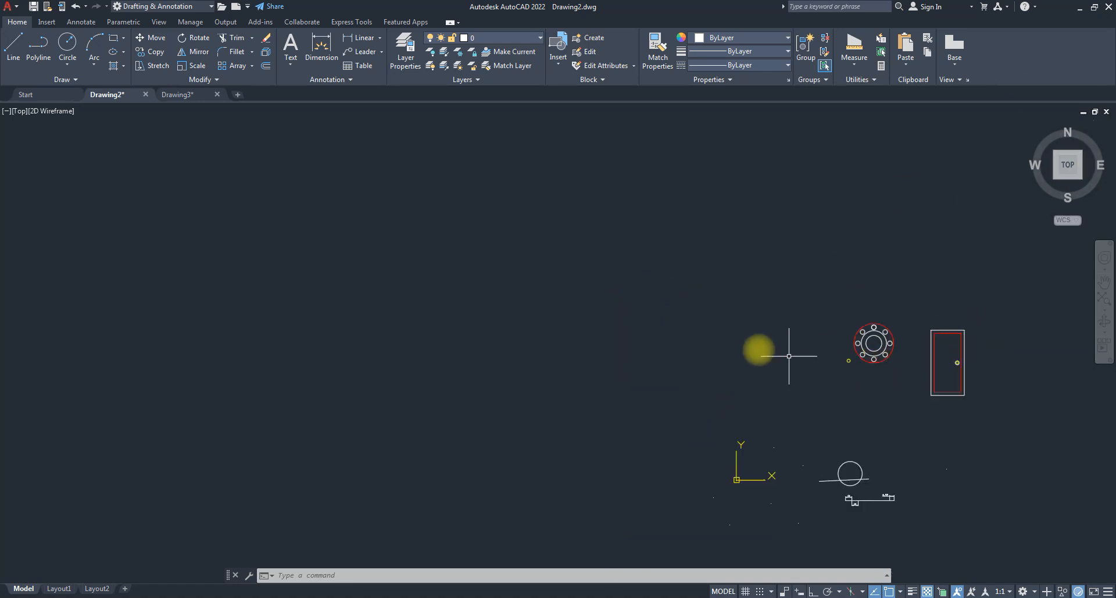
click(124, 21)
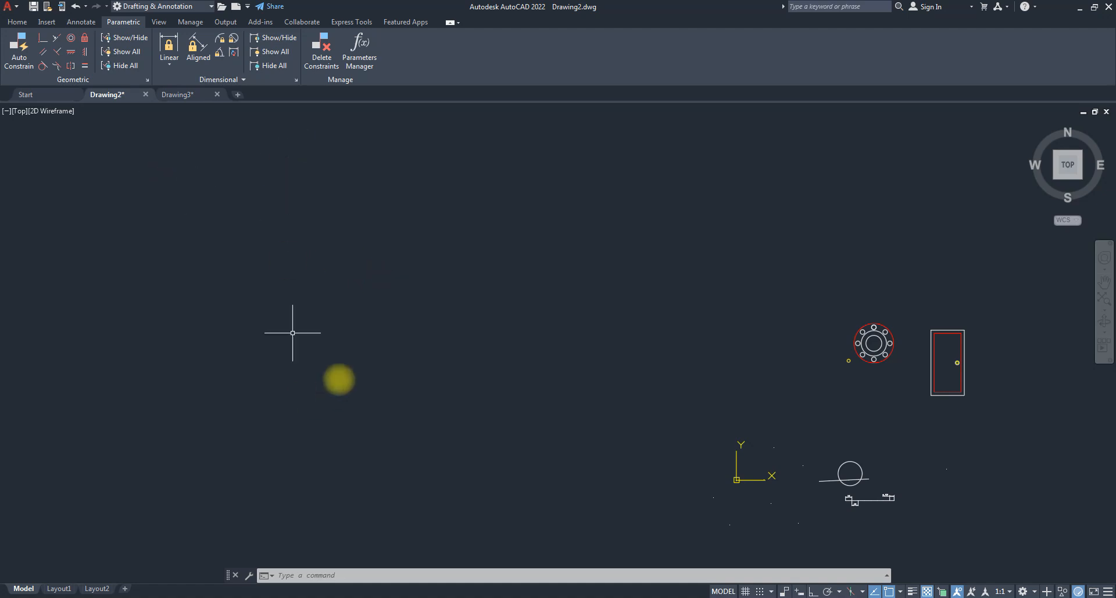
scroll(413, 371, down, 4)
scroll(500, 340, up, 4)
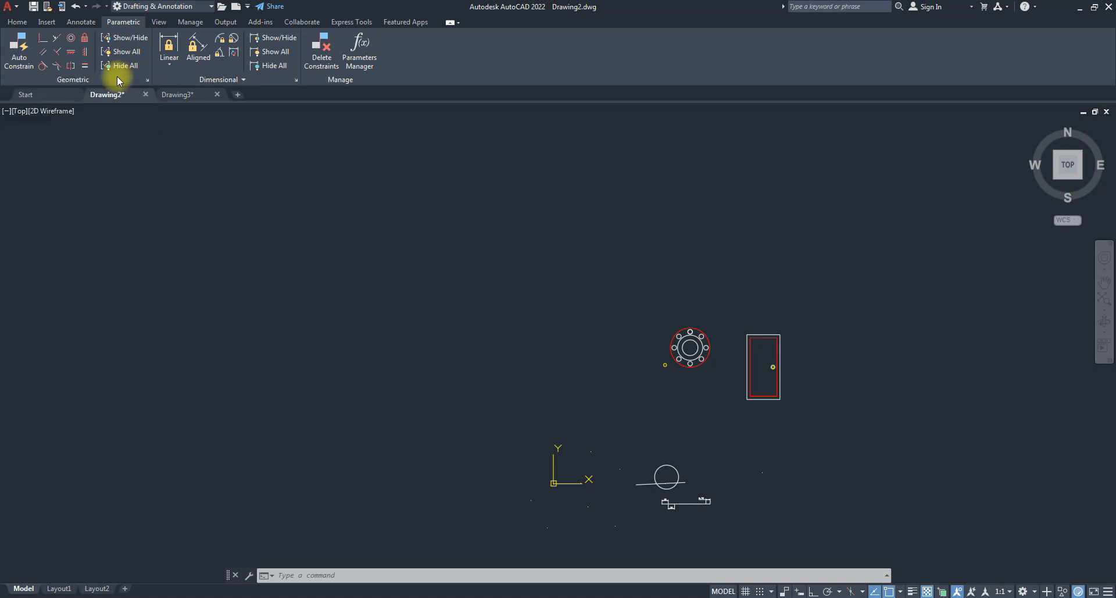
scroll(722, 351, down, 1)
scroll(634, 347, up, 1)
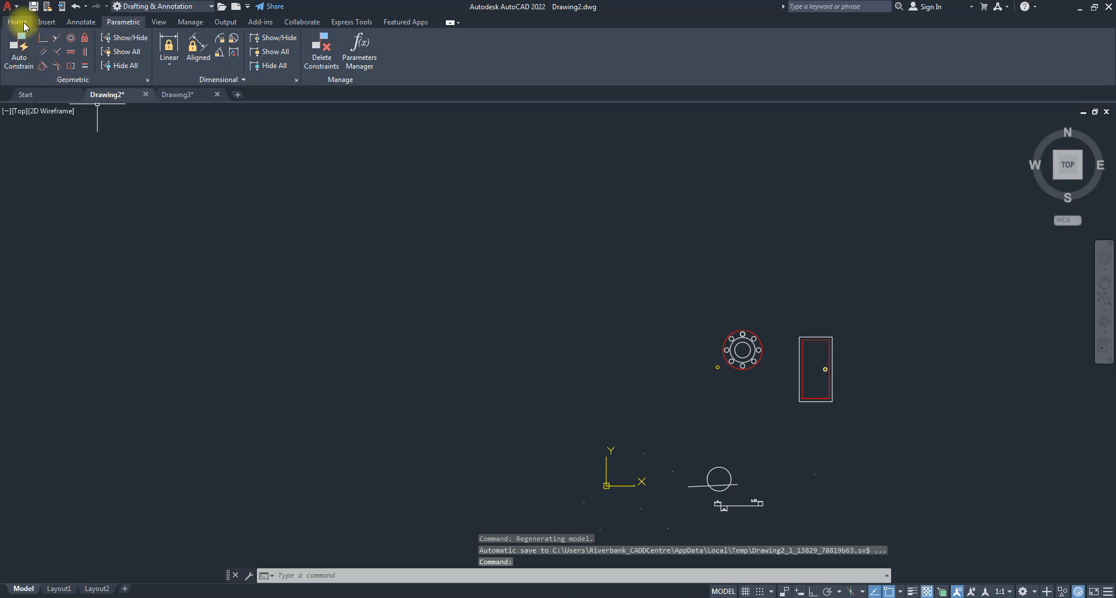
- Draw three separate slanted lines in the empty area left of the flange: two steep ones and one nearly horizontal
text(l)
key(Return)
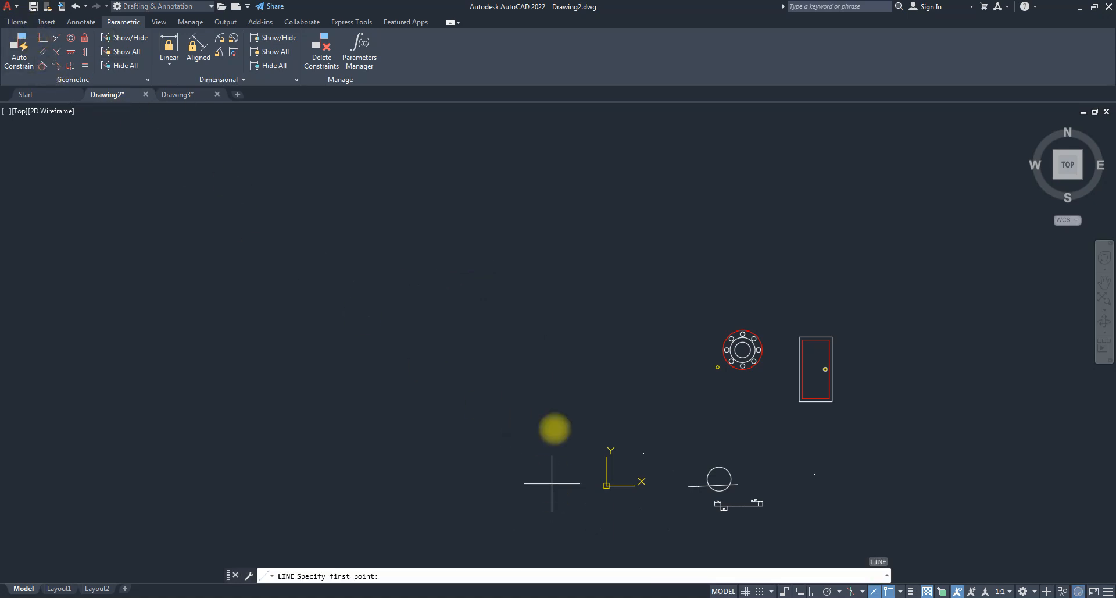
click(371, 227)
click(300, 322)
key(space)
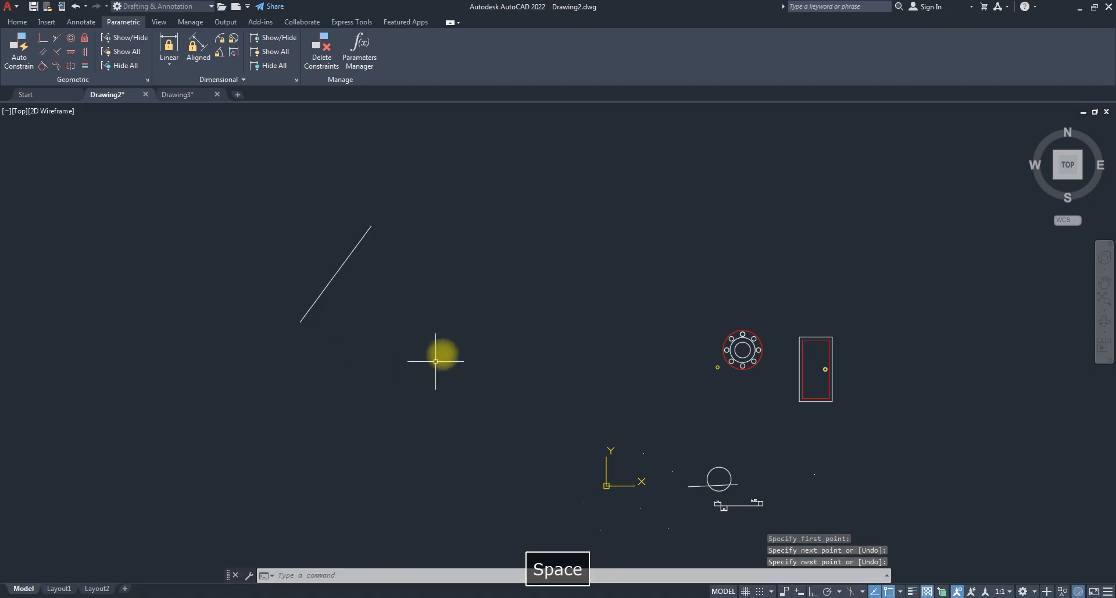
click(444, 344)
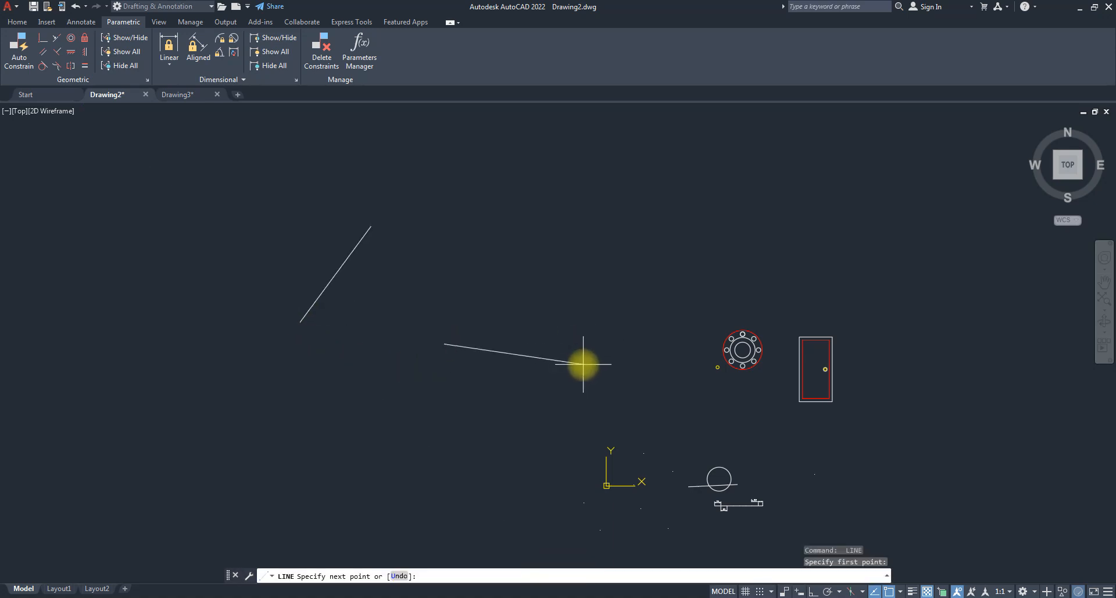
click(584, 364)
key(space)
key(space)
click(144, 283)
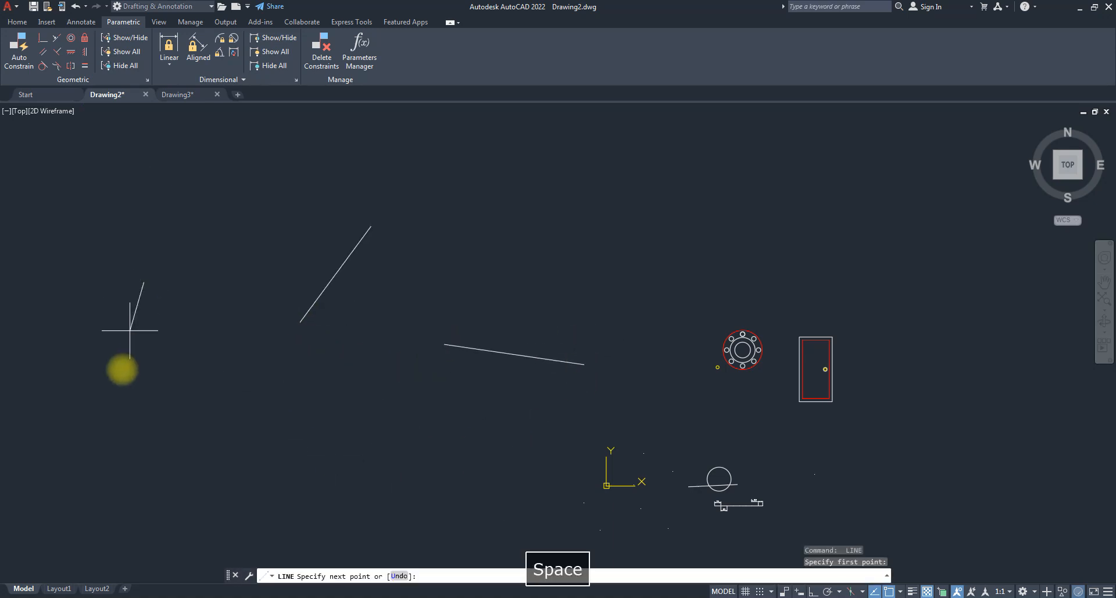
click(118, 383)
key(space)
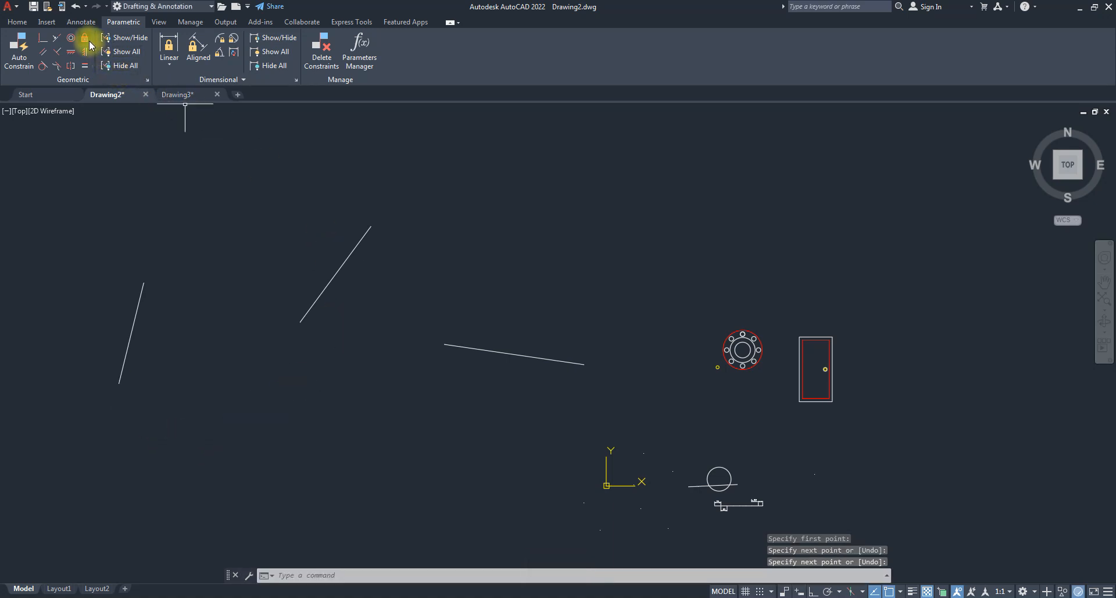
- Draw two circles below the slanted lines, one with a radius of about 47 units and a smaller one to its right
text(c)
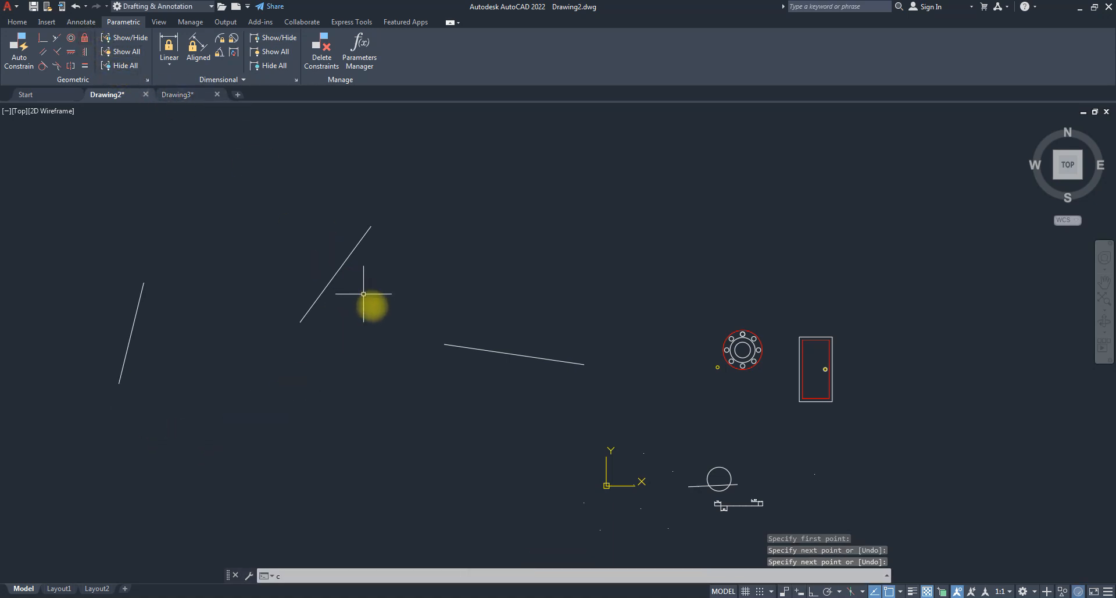
key(space)
click(333, 428)
click(359, 444)
key(space)
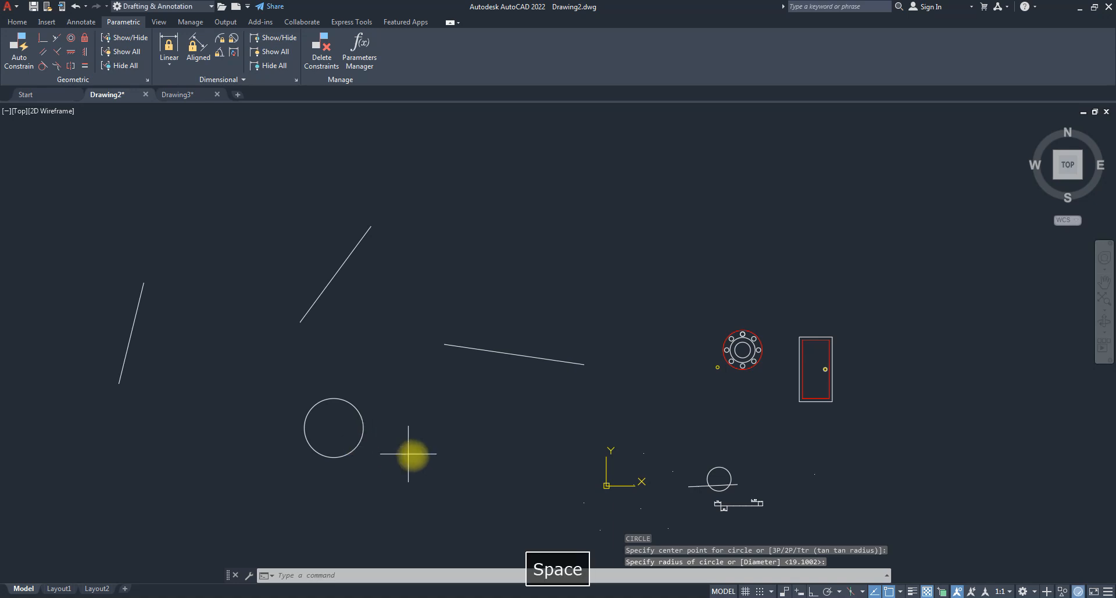
click(439, 461)
click(449, 474)
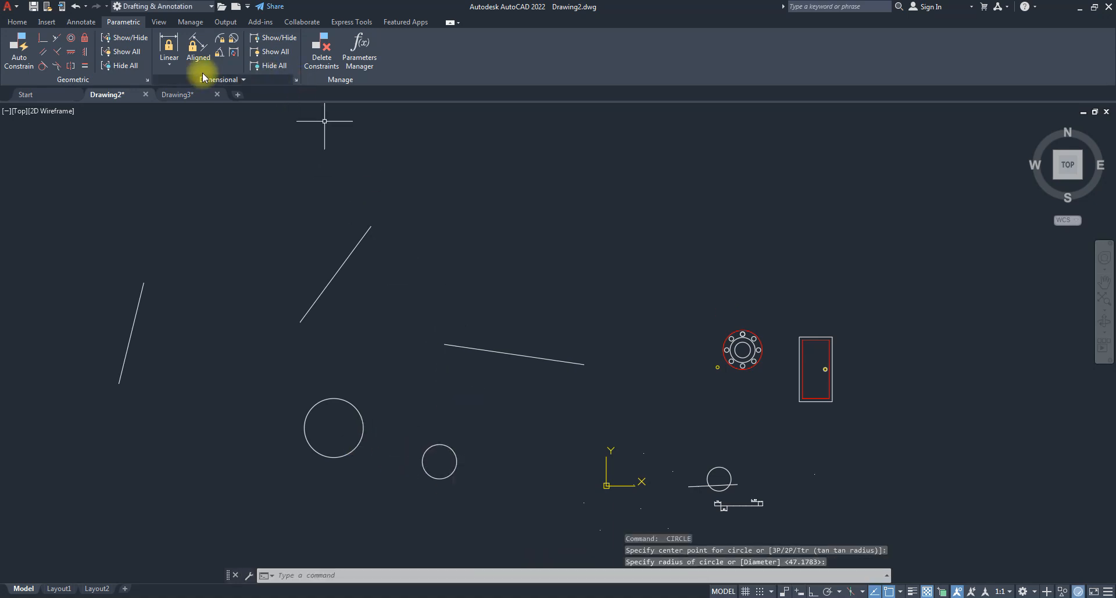
- Draw a three-point arc opening downward above the nearly horizontal line
text(a)
key(space)
click(588, 260)
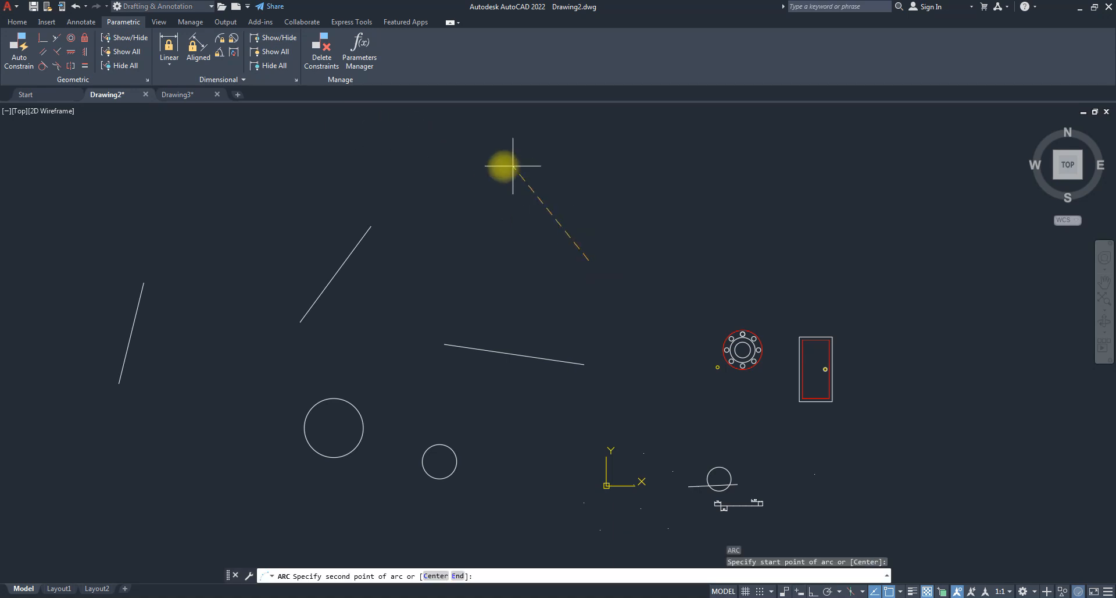
click(531, 214)
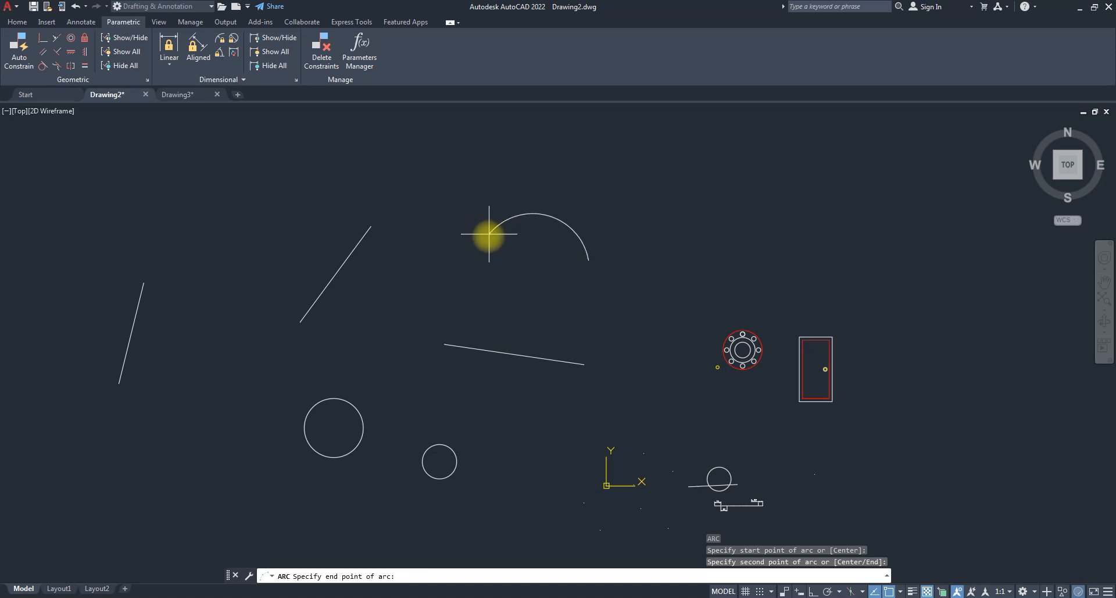
click(493, 262)
scroll(387, 250, down, 4)
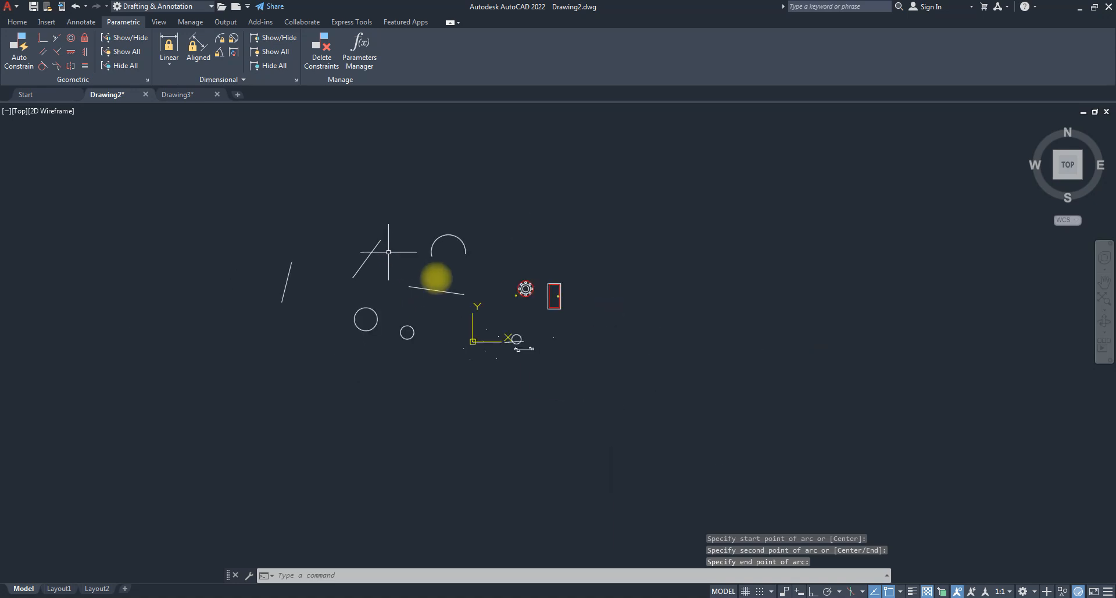
scroll(449, 272, up, 4)
scroll(568, 341, down, 2)
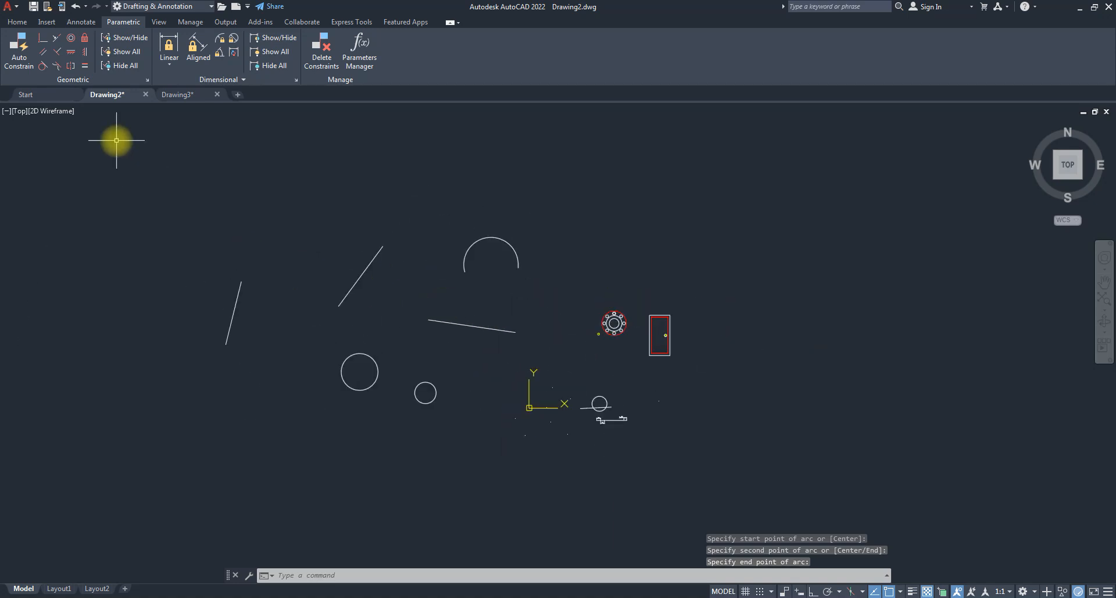
- Cast the screen to the wireless display Smart TV 7CB6 and return to the drawing
mouse_move(84, 99)
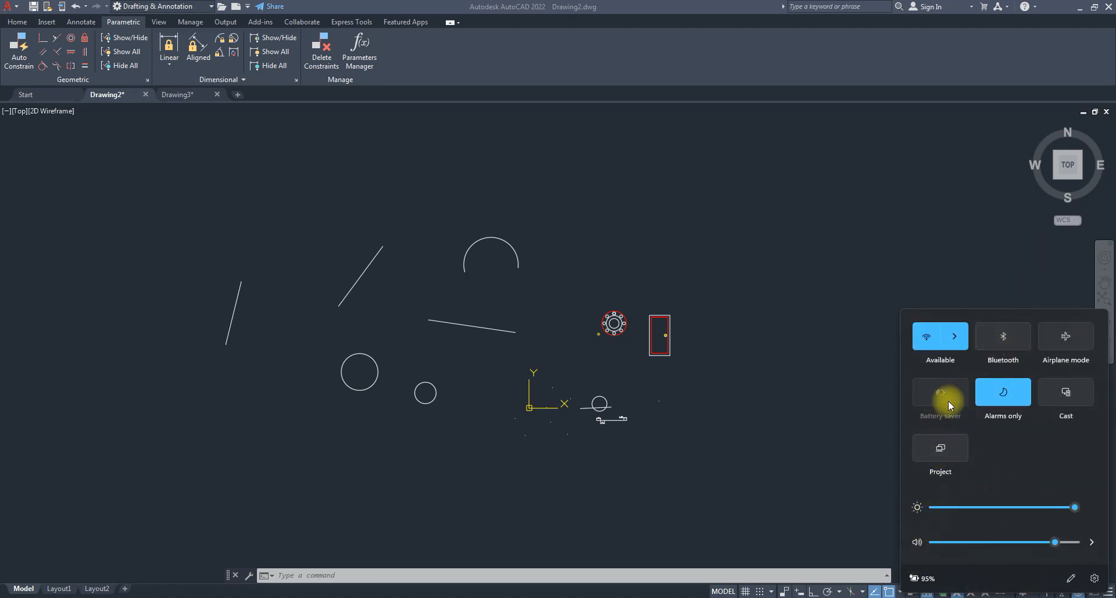
click(1068, 393)
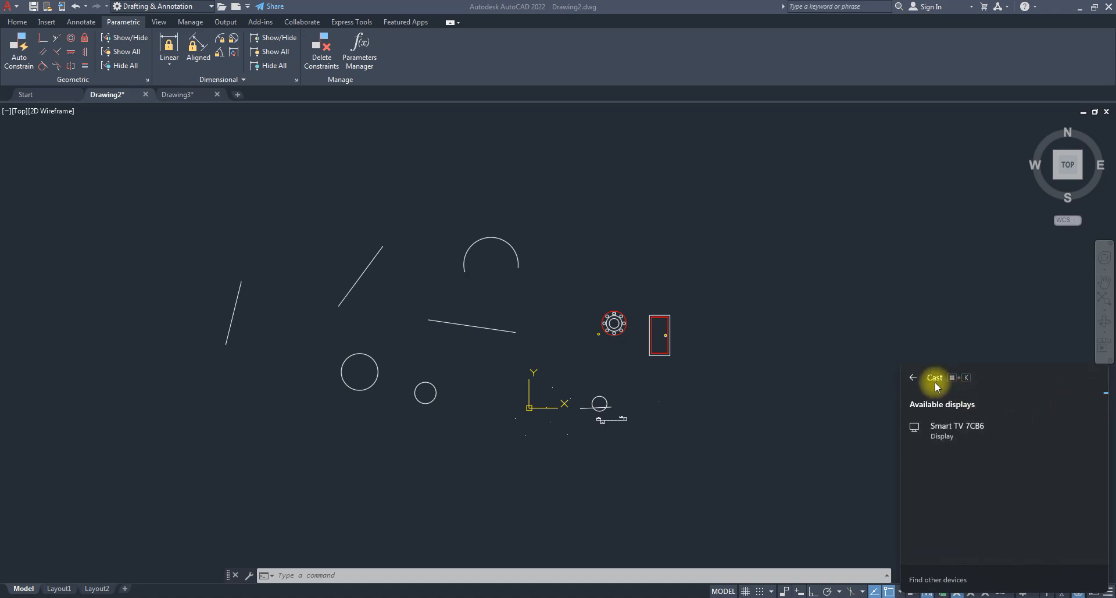
click(962, 435)
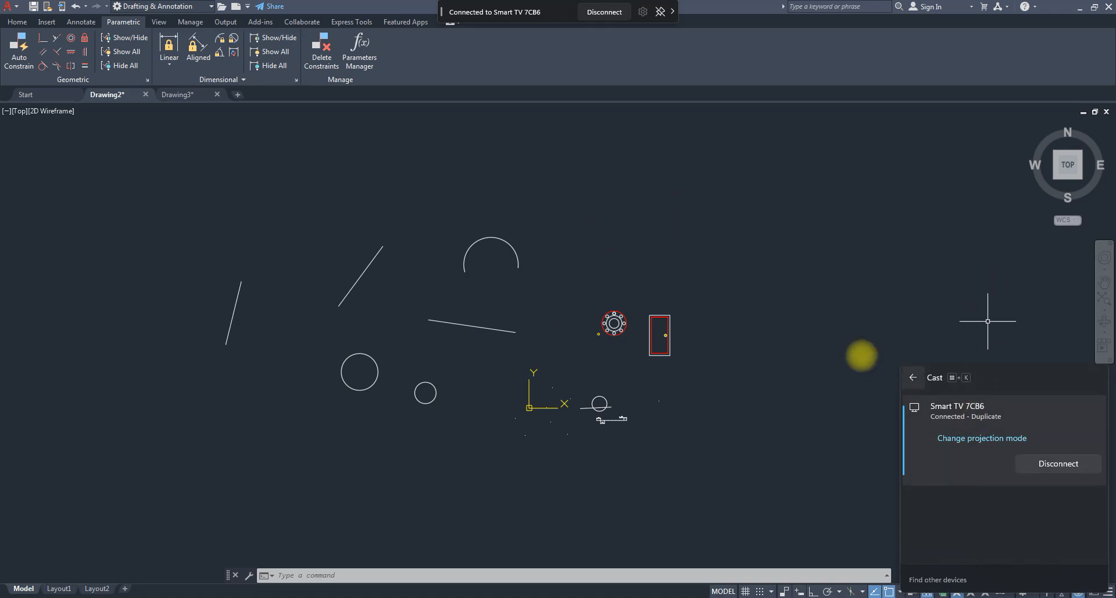
click(821, 294)
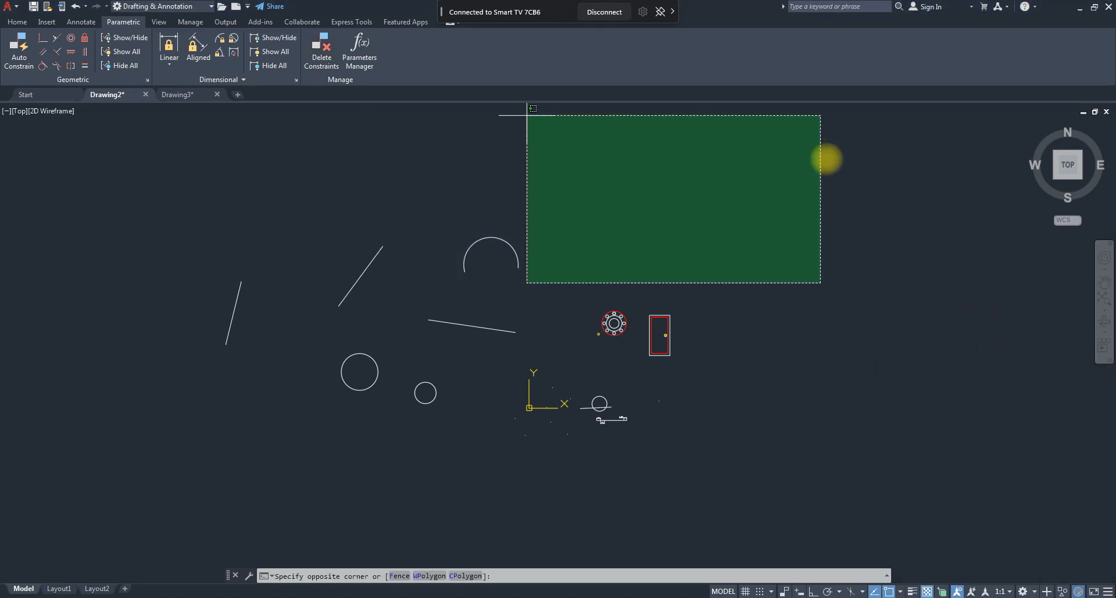
click(811, 182)
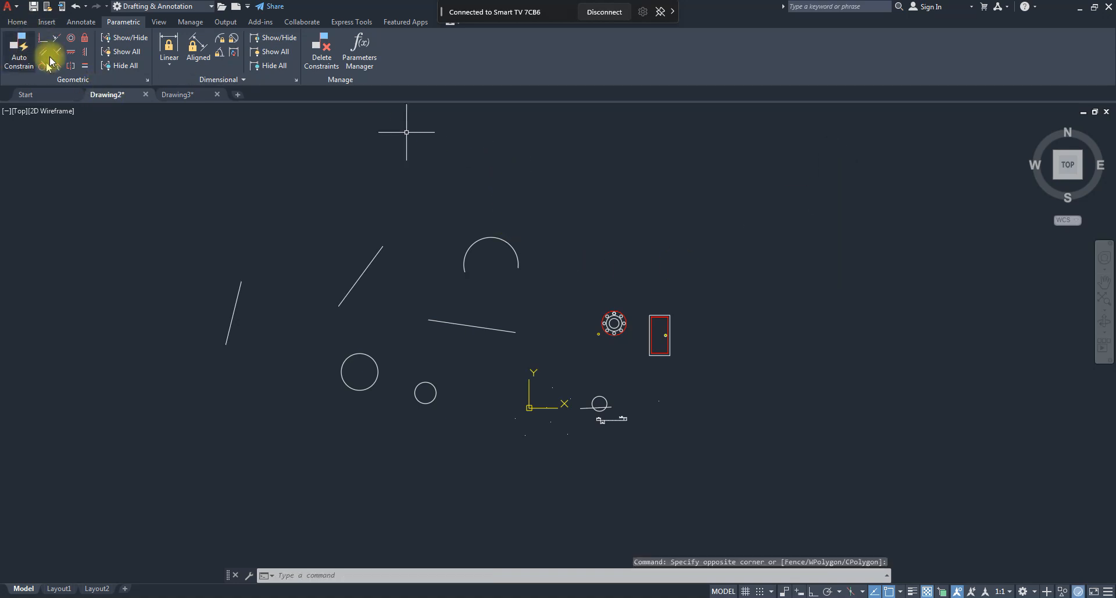
- Try a coincident constraint from the nearly horizontal line's left endpoint to the middle steep line's midpoint, and undo it
scroll(267, 289, up, 2)
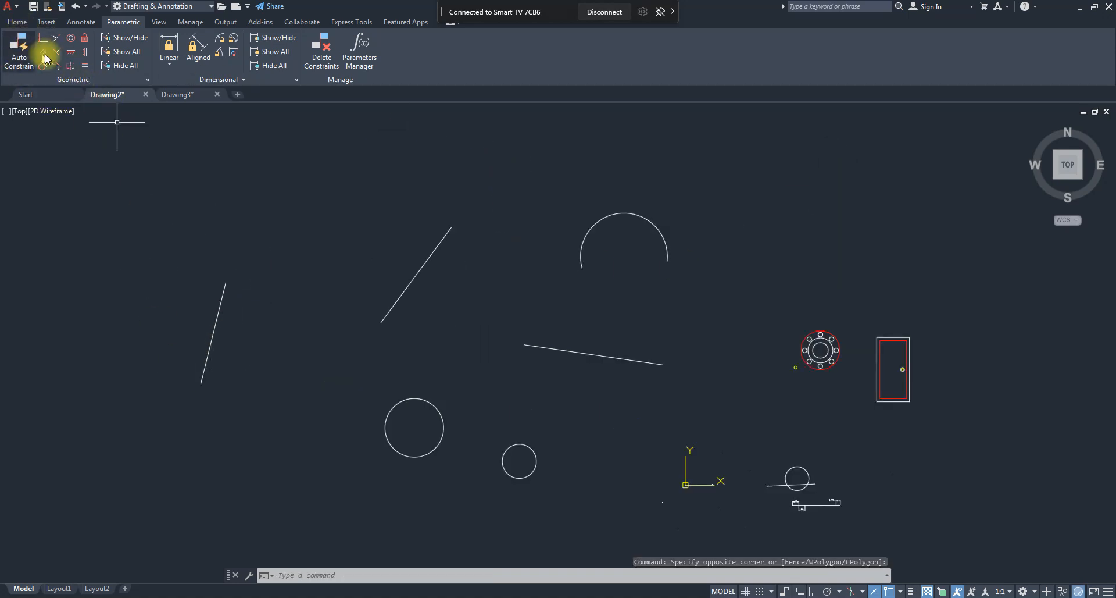
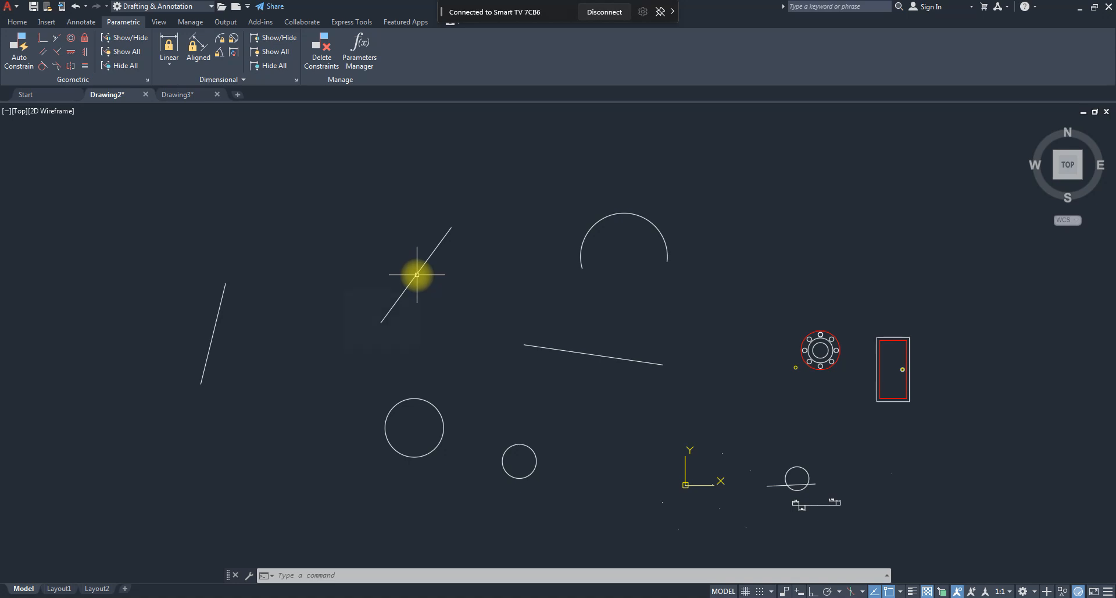
mouse_move(417, 274)
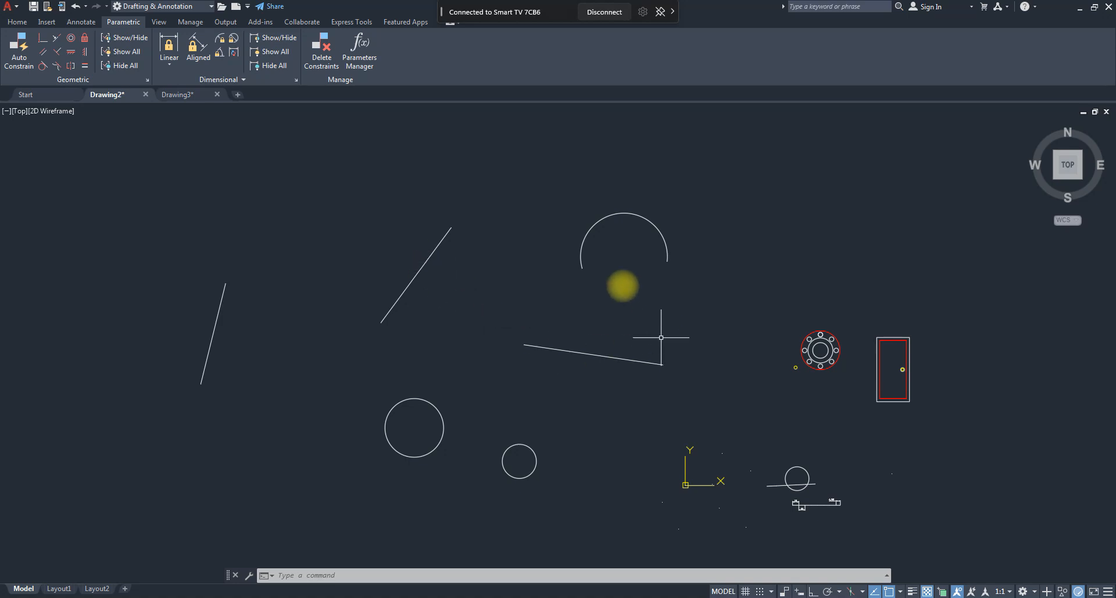
click(42, 41)
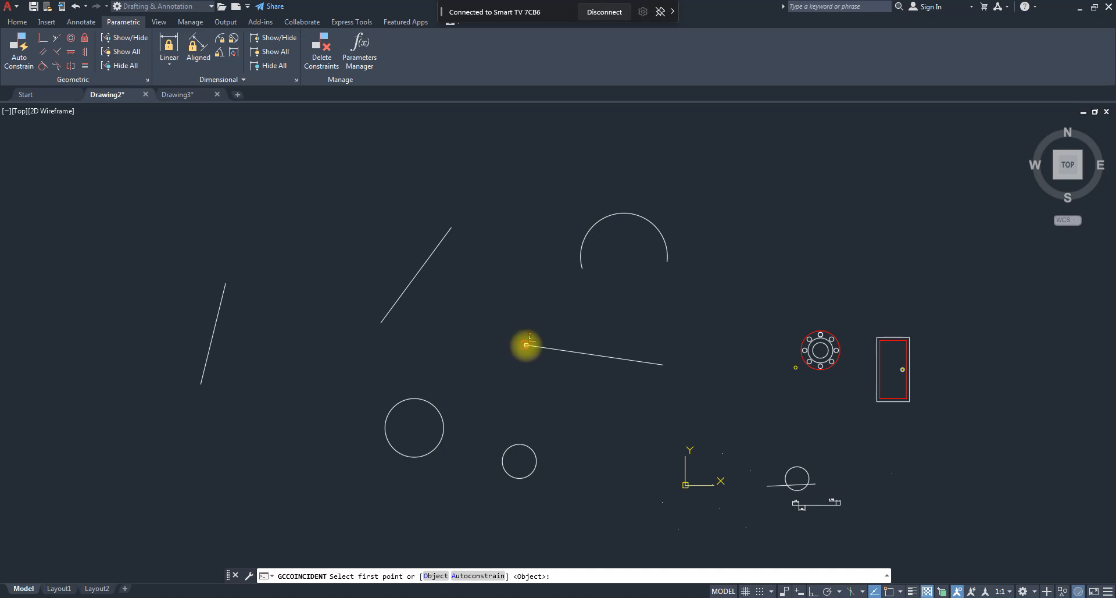
click(527, 345)
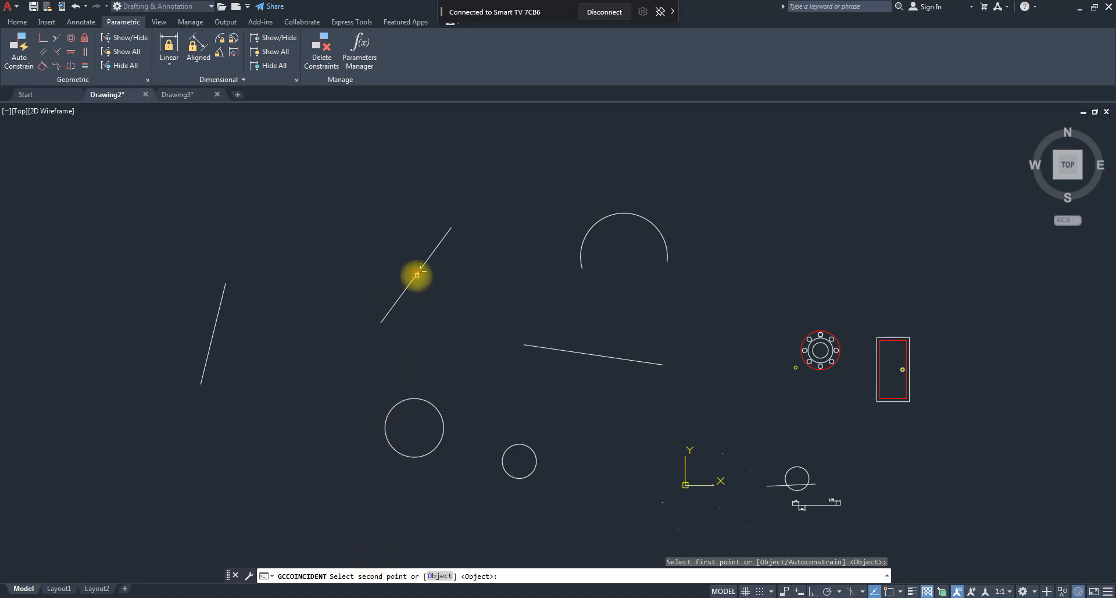
click(416, 275)
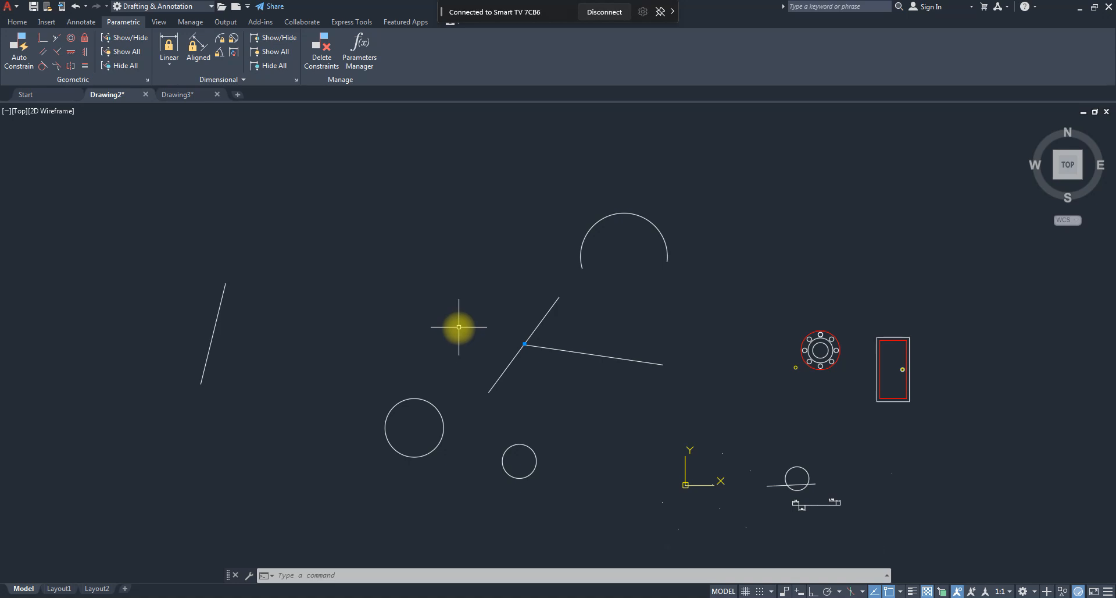
key(ctrl+z)
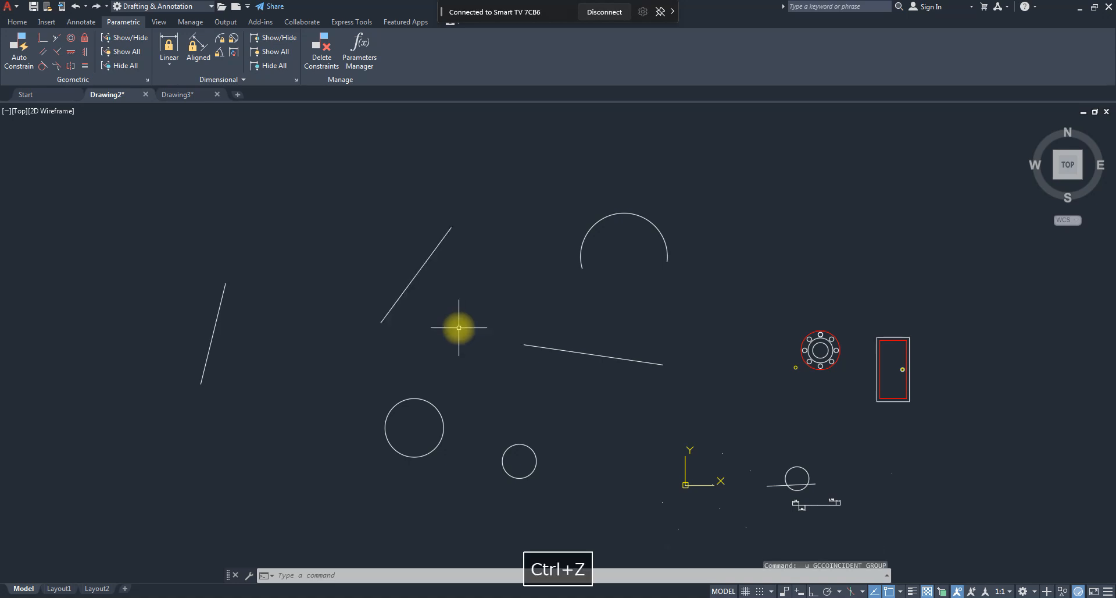
- Apply a coincident constraint picking the middle steep line's midpoint first and the nearly horizontal line's left endpoint second
click(43, 38)
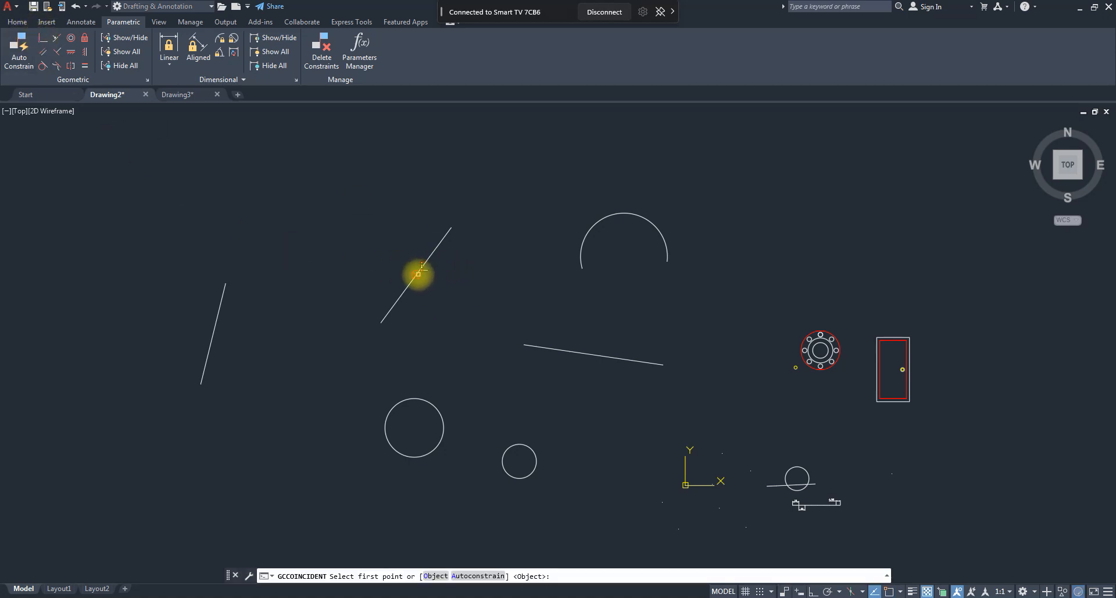
click(419, 273)
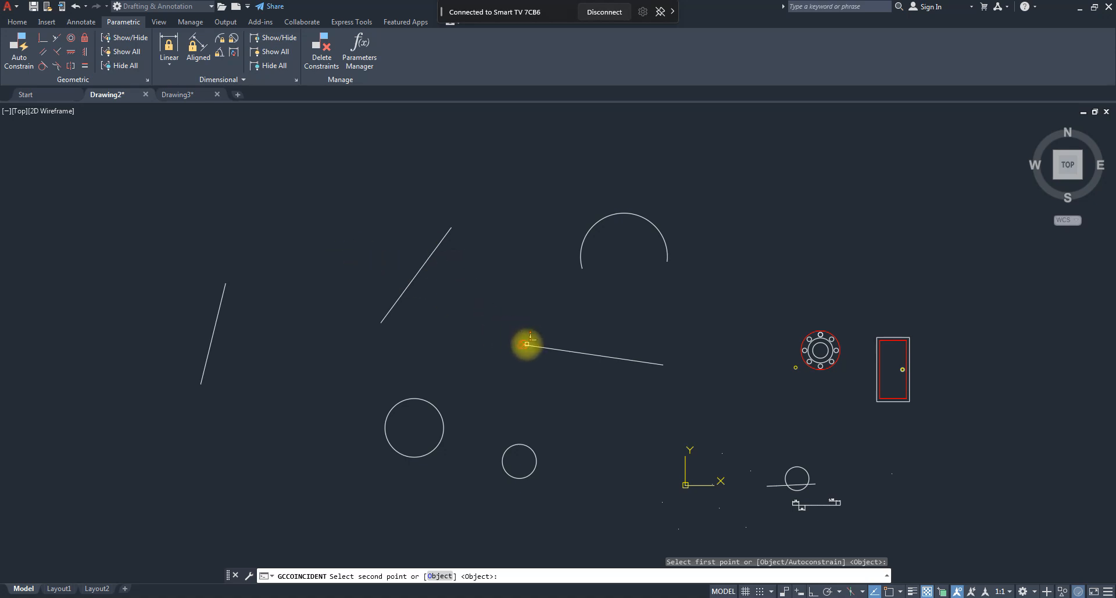
click(526, 345)
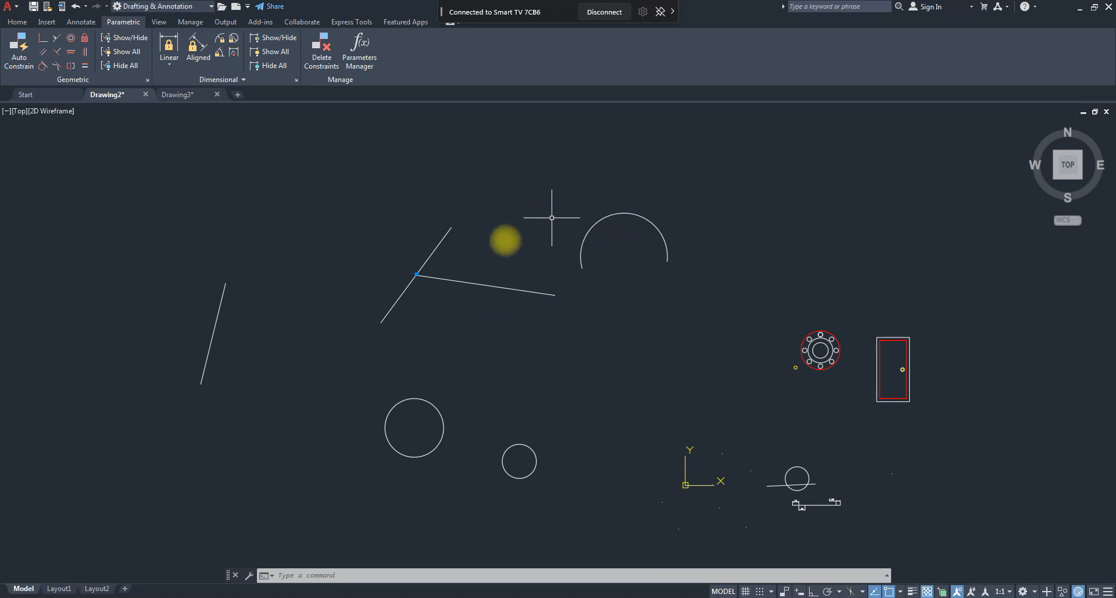
- Test the coincident constraint by stretching both endpoints of the middle steep line to the left, and undo both stretches
click(486, 241)
click(445, 208)
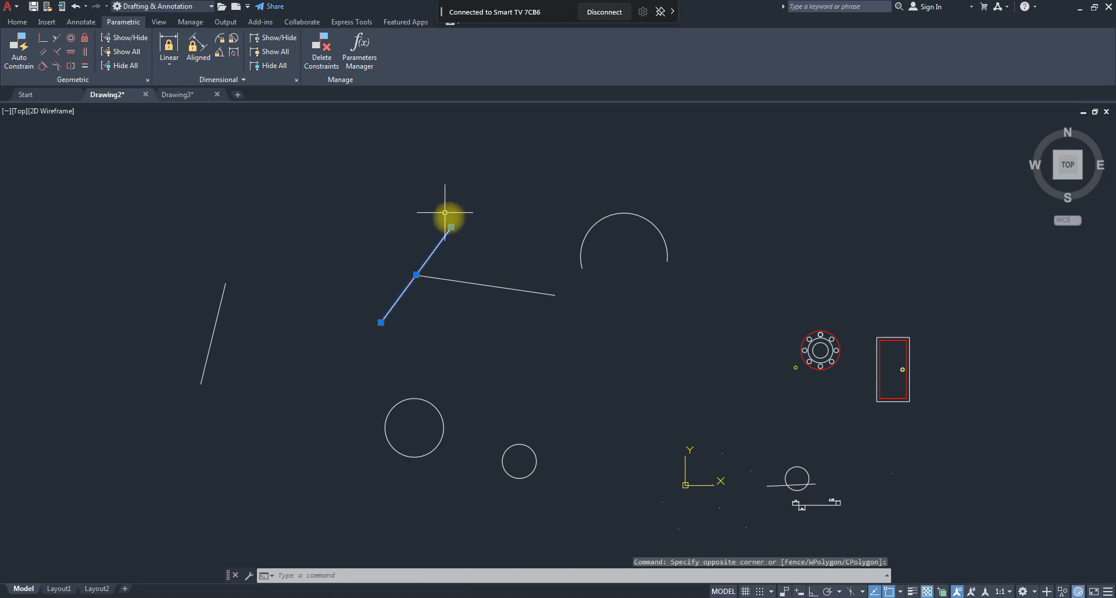
click(452, 227)
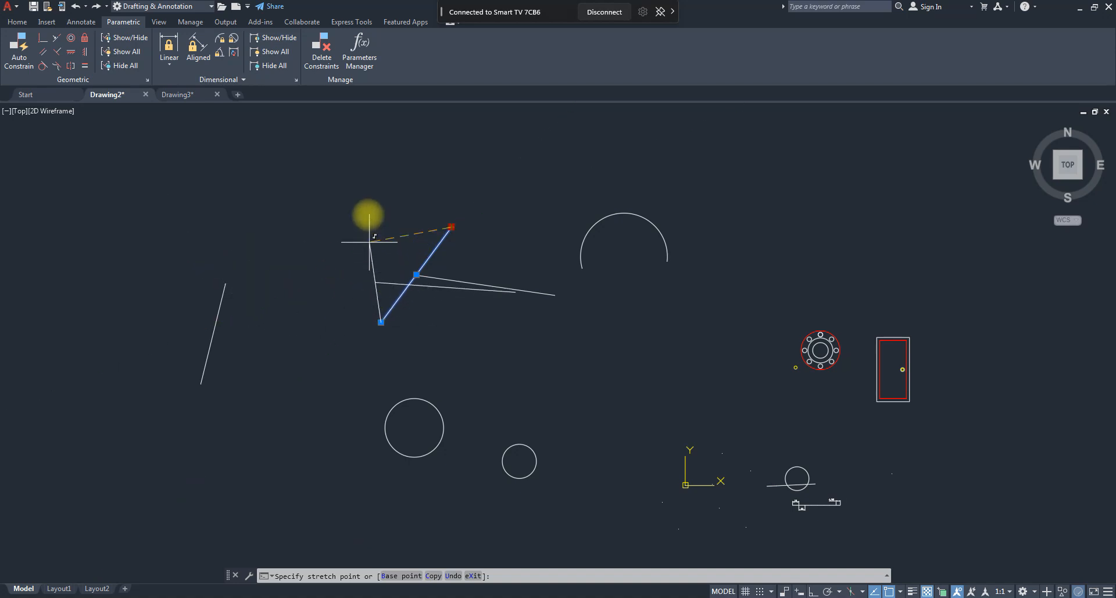
click(337, 179)
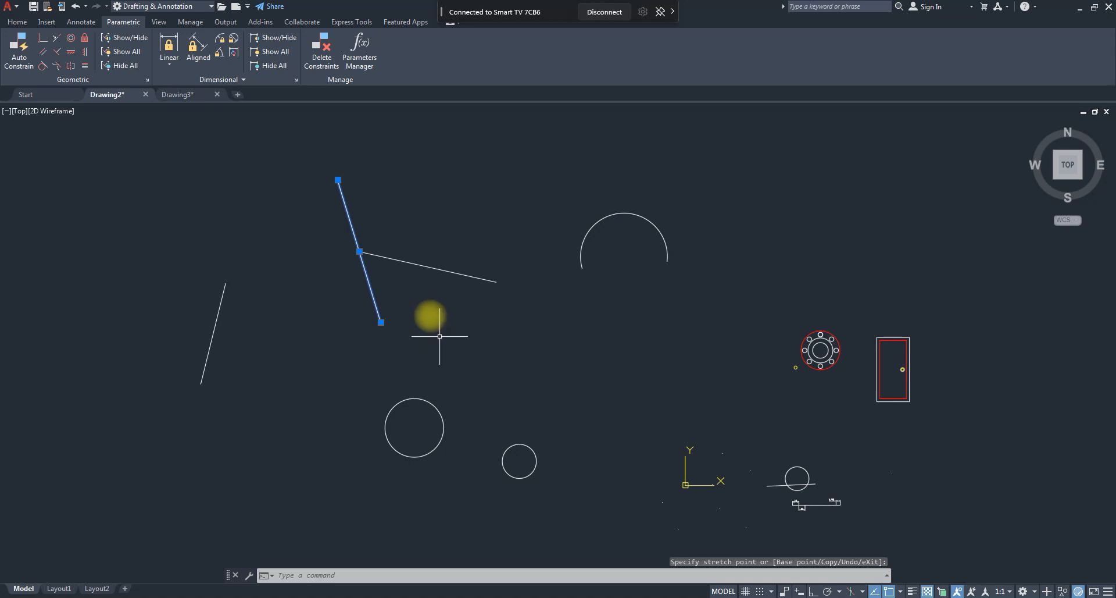
click(381, 321)
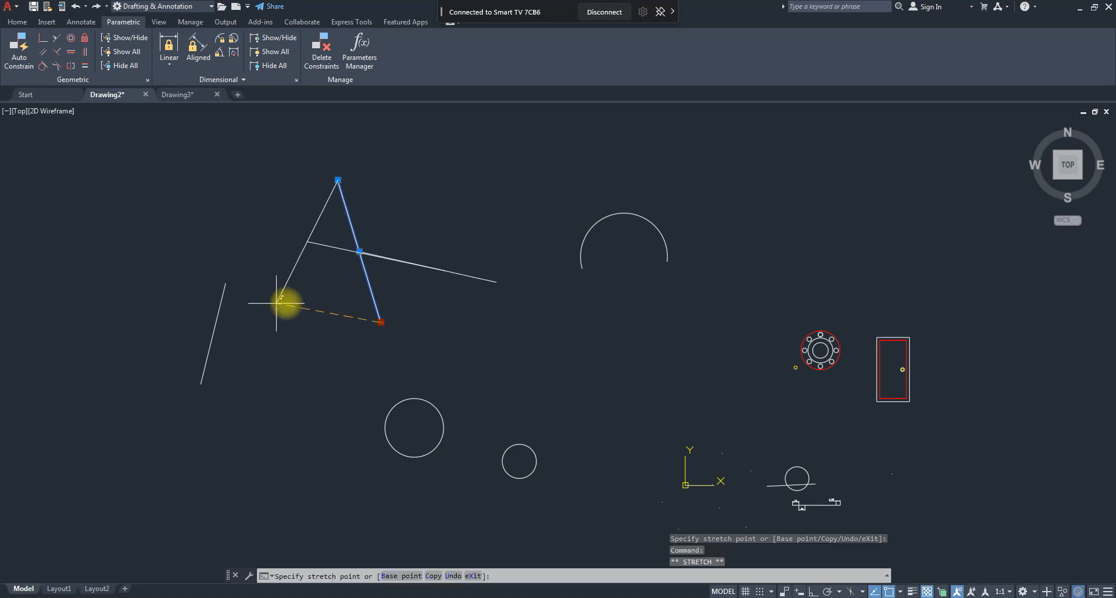
click(293, 304)
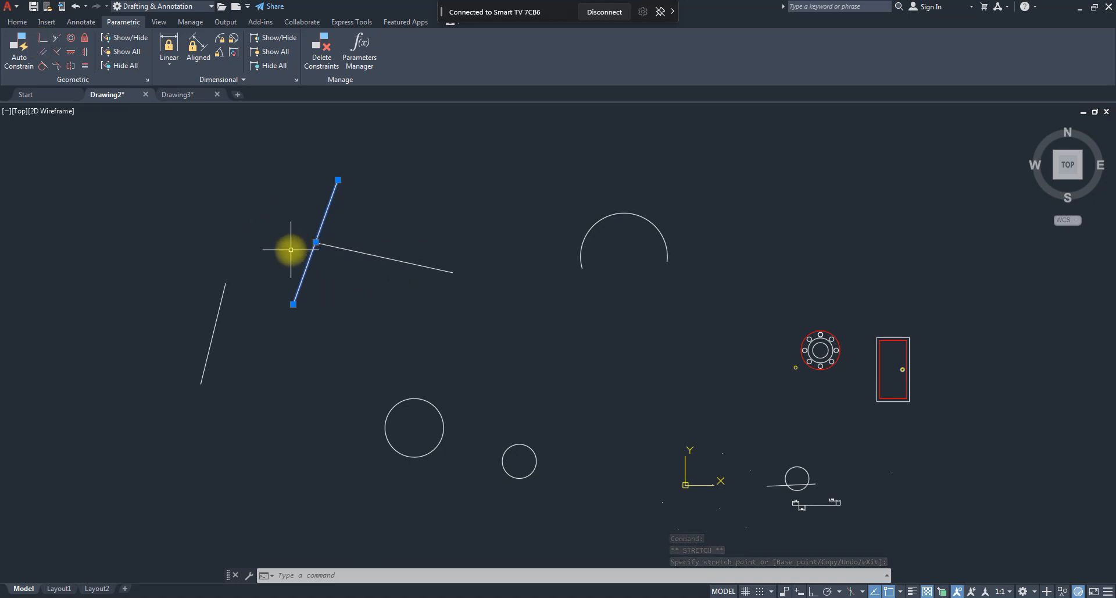
key(Escape)
key(Escape)
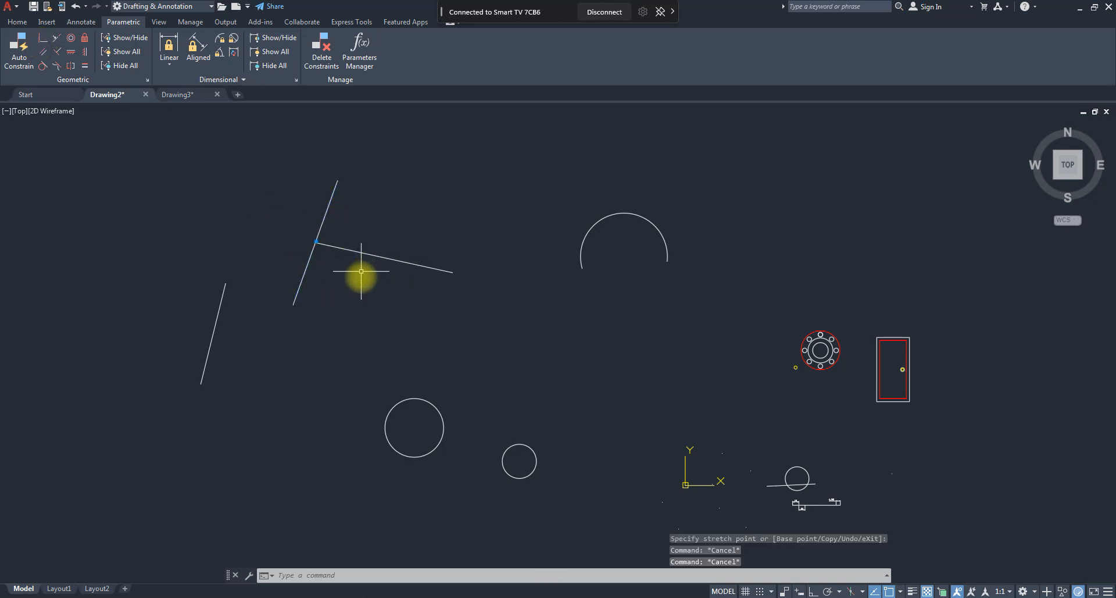
key(ctrl+z)
key(ctrl+z)
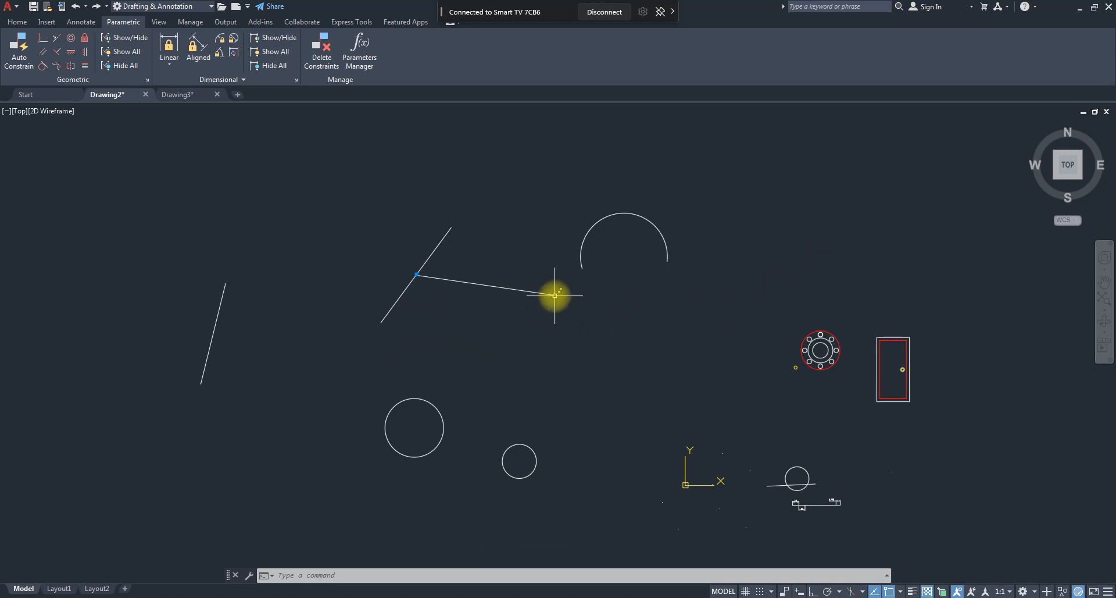
- Stretch the middle steep line's upper endpoint about 202 units at 23°, and undo the stretch
click(464, 247)
click(435, 228)
click(451, 227)
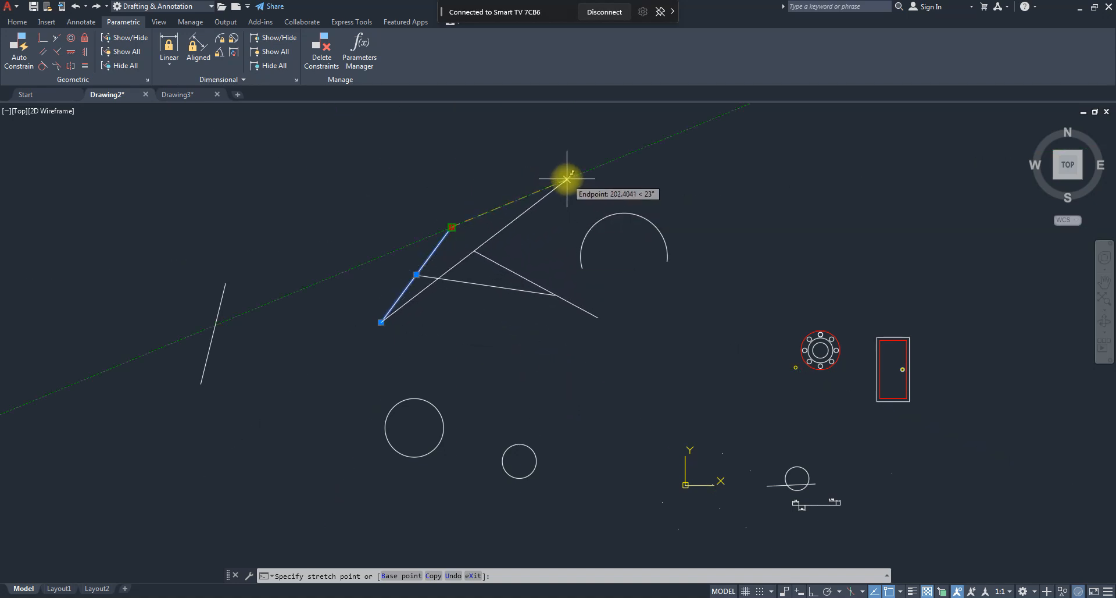
click(566, 178)
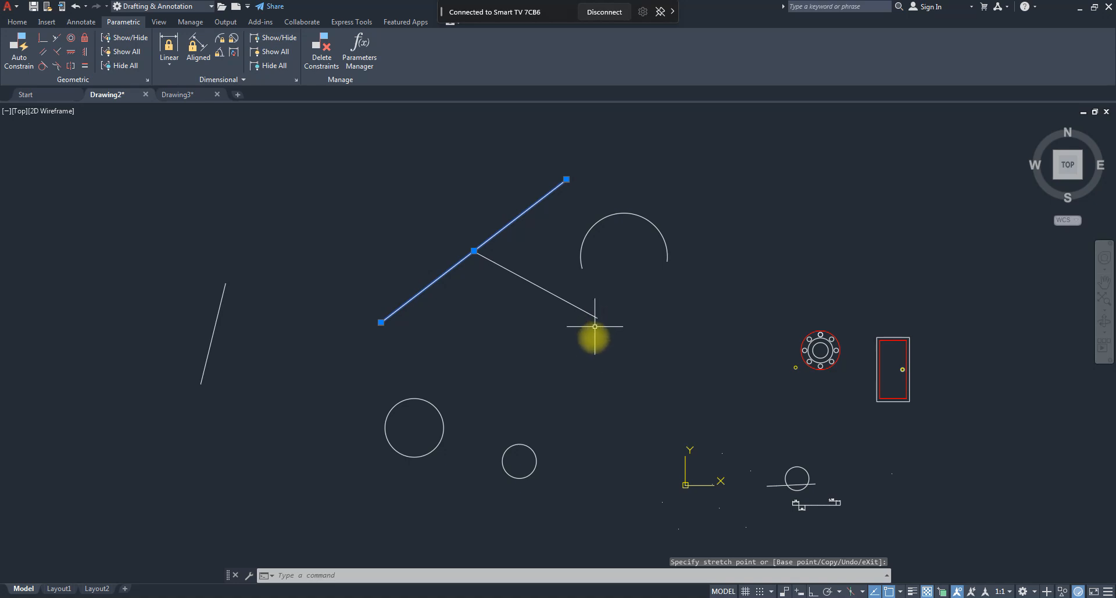
key(Escape)
key(Escape)
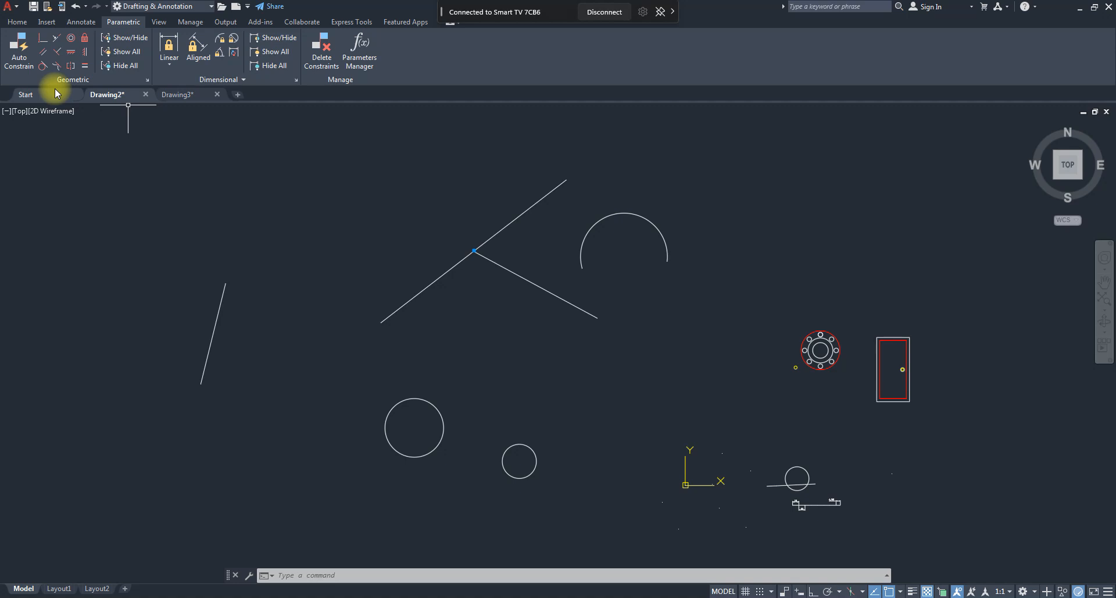
key(ctrl+z)
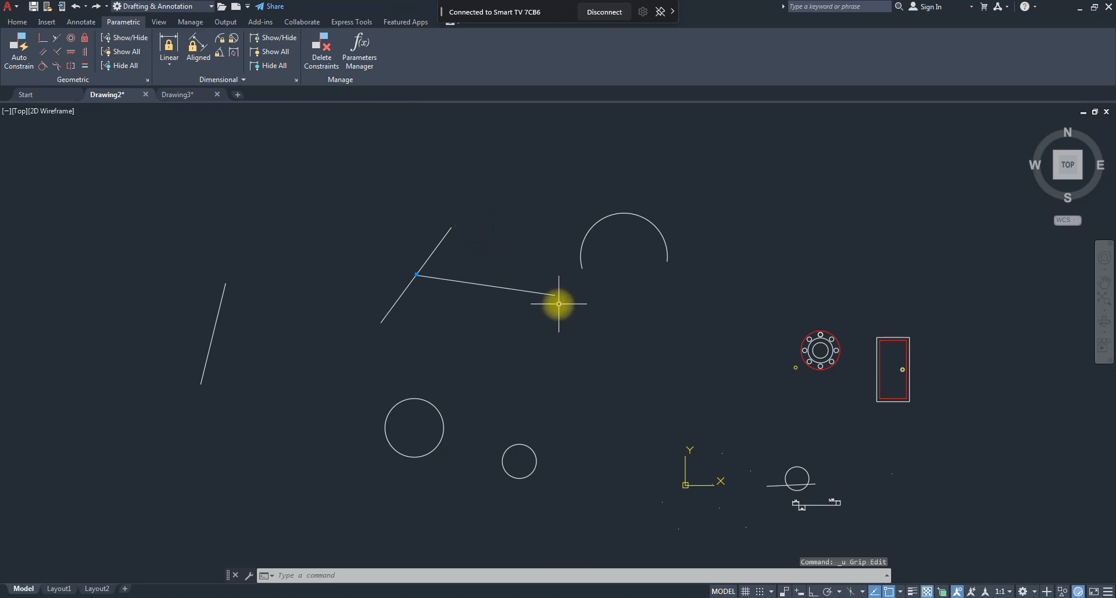
- Fix the right endpoint of the nearly horizontal line and stretch the attached steep line's upper endpoint upward and slightly left
click(85, 39)
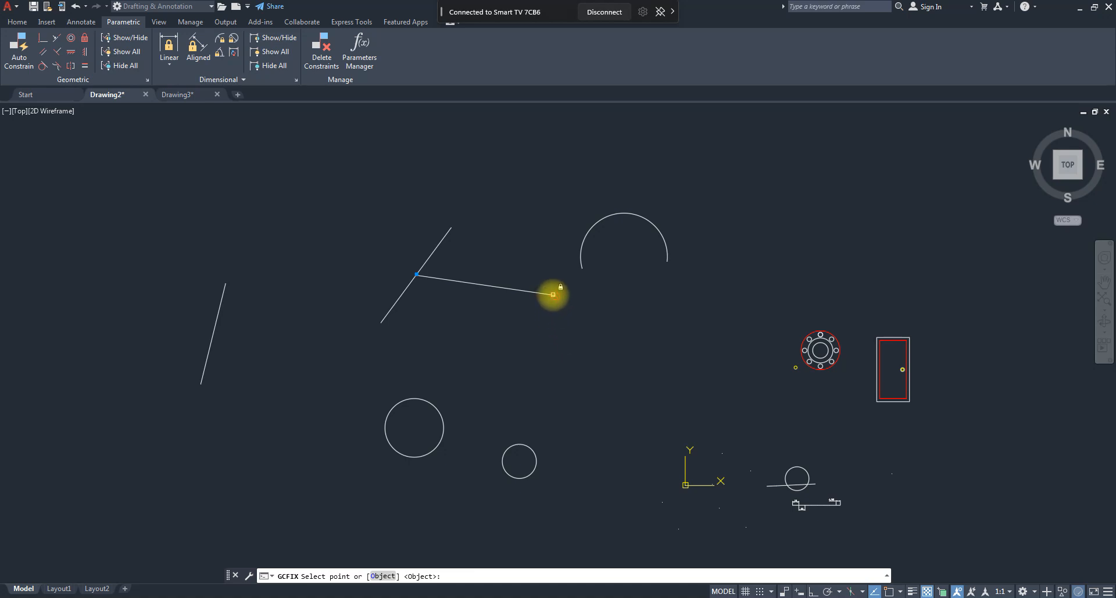
click(553, 294)
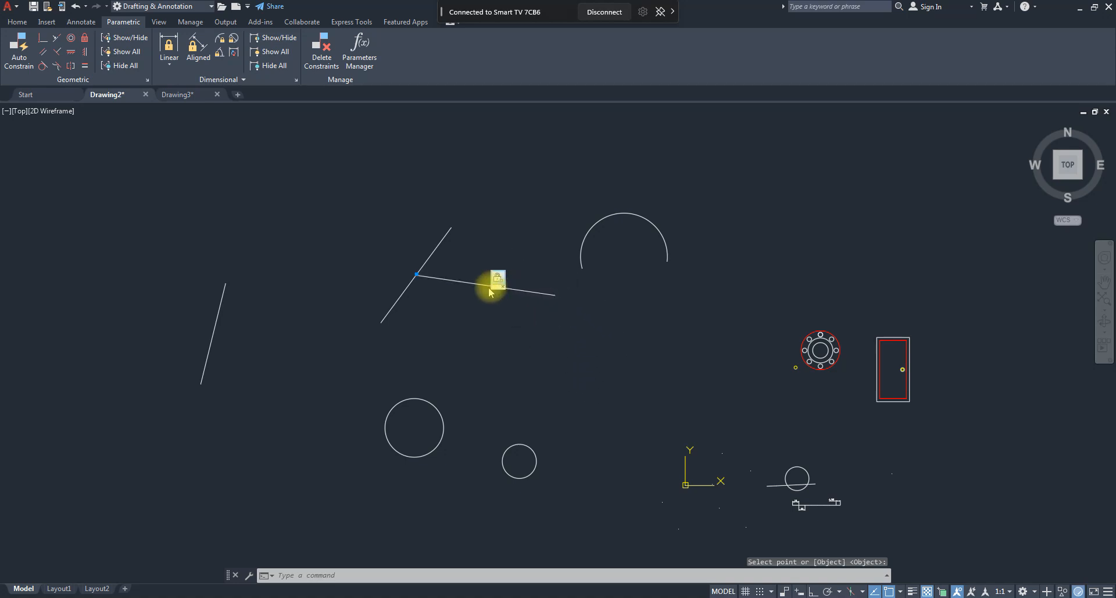
click(451, 227)
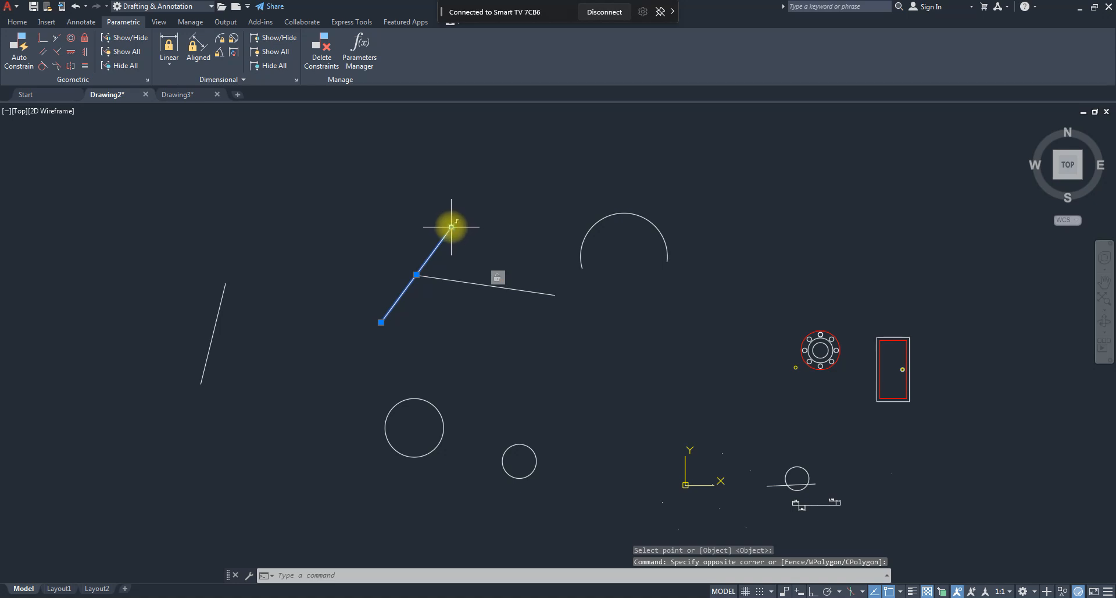
click(451, 228)
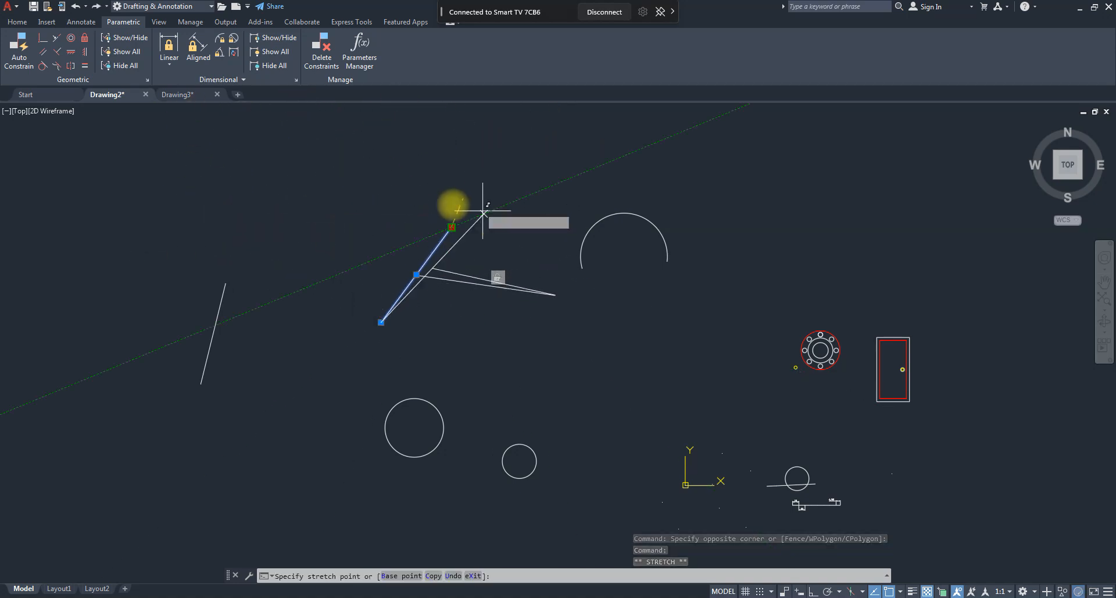
click(424, 131)
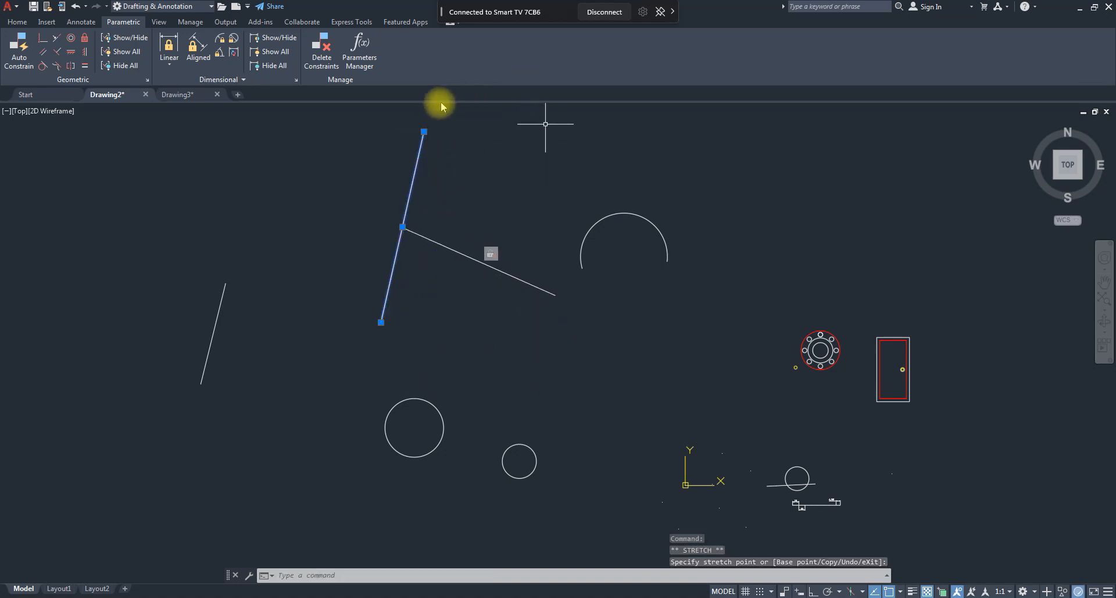
- Stretch the middle steep line's upper endpoint down along the line, shortening it toward its lower endpoint
click(421, 135)
click(424, 132)
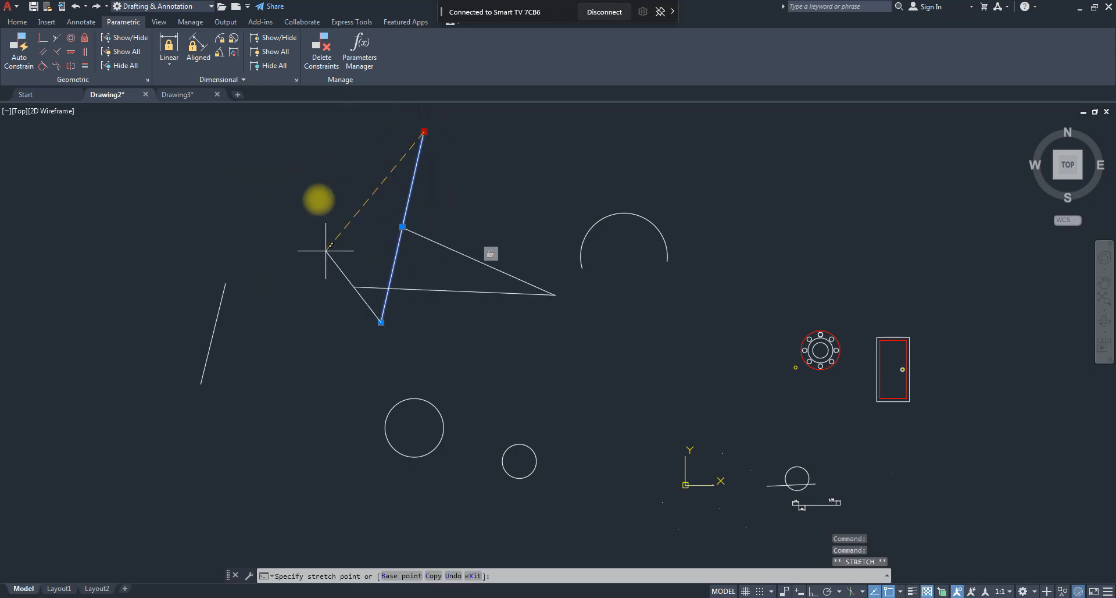
click(418, 179)
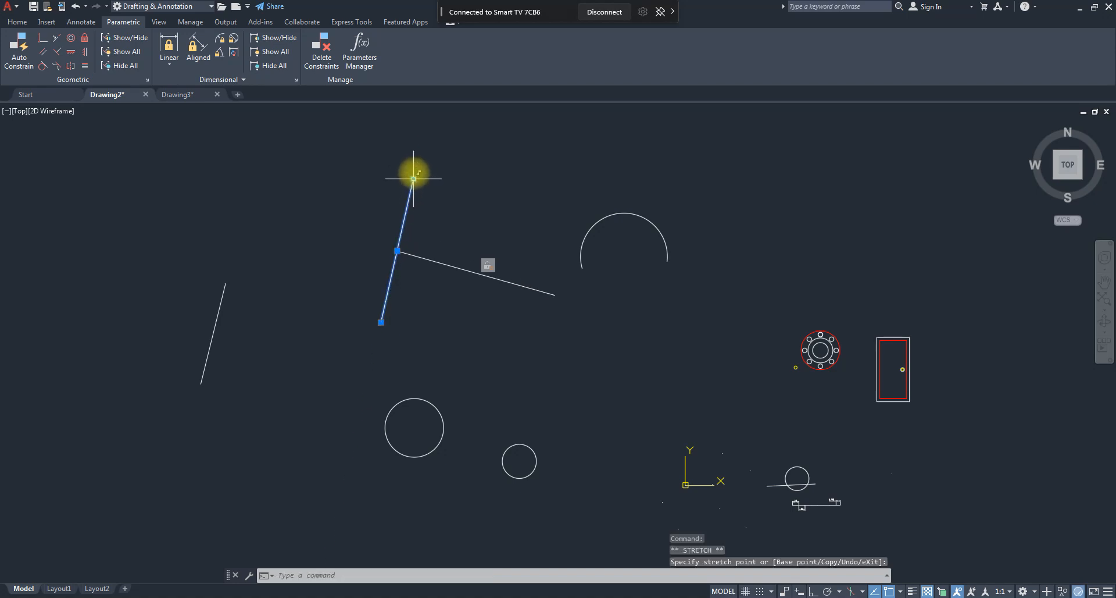
key(Escape)
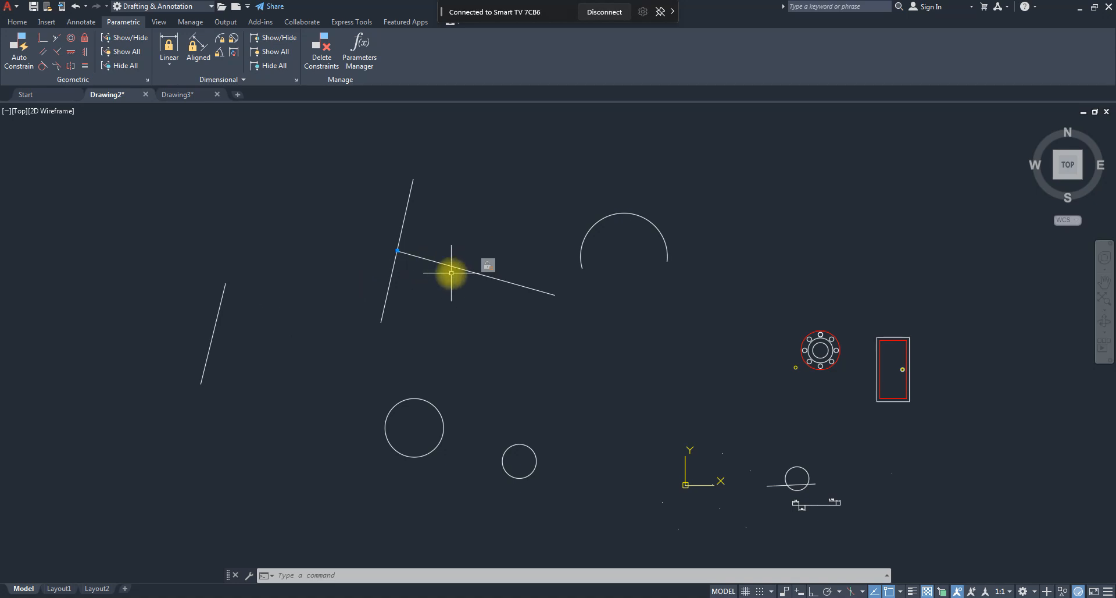
- Draw a line sloping down to the right below the leftmost steep line and apply a horizontal constraint to it
key(Escape)
text(l)
key(Return)
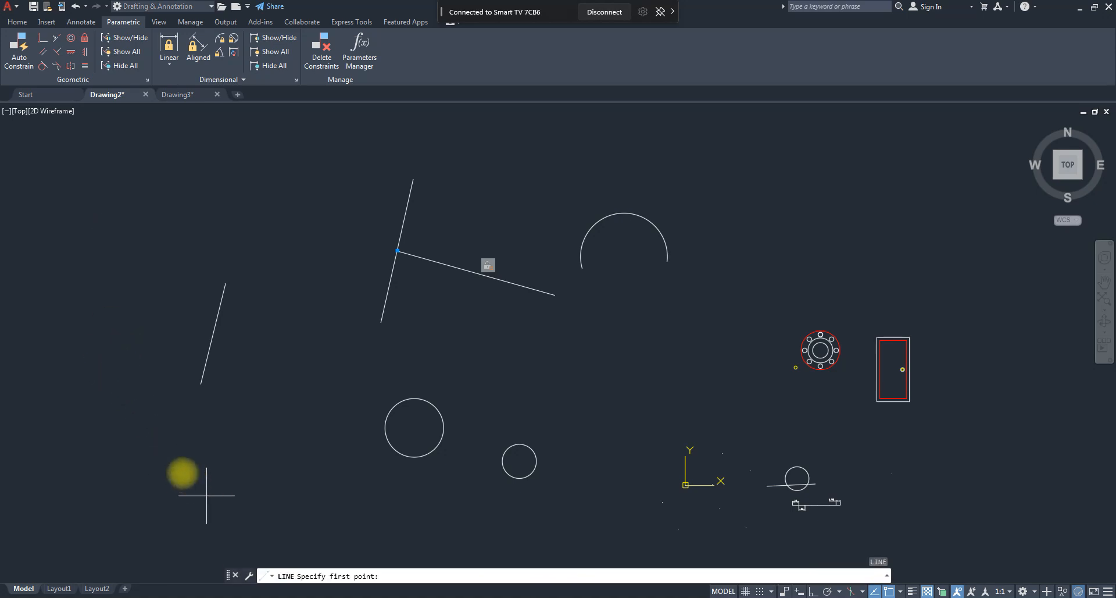
click(173, 456)
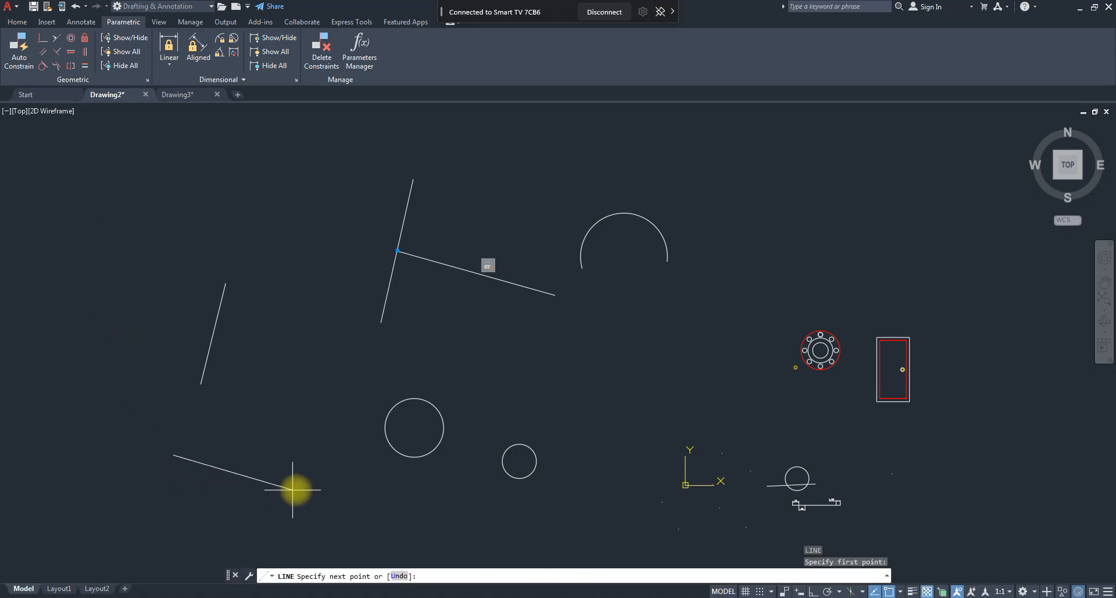
key(Escape)
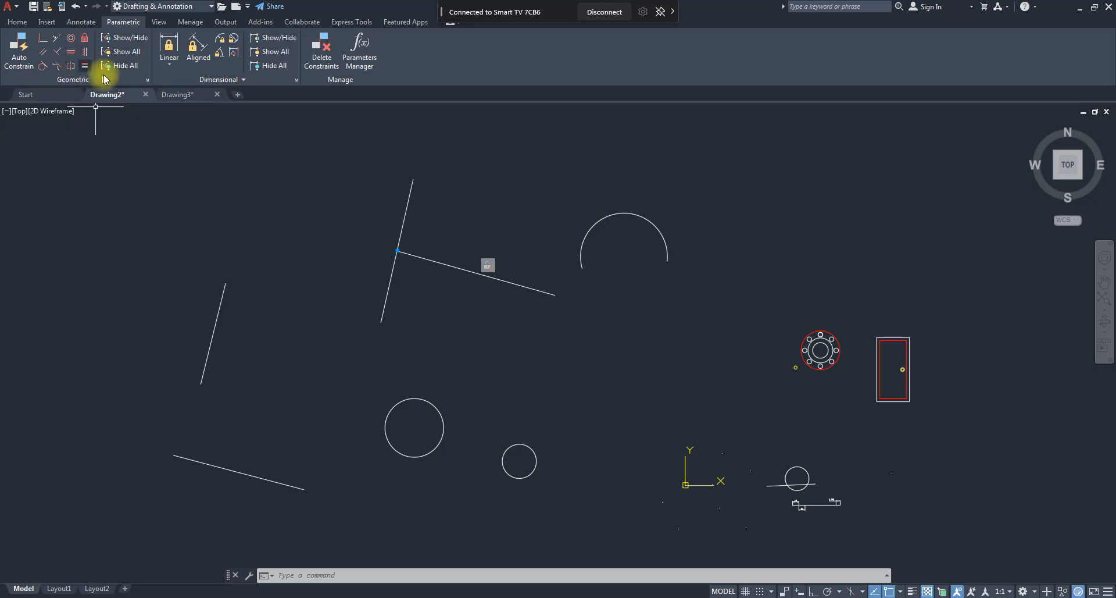
click(70, 56)
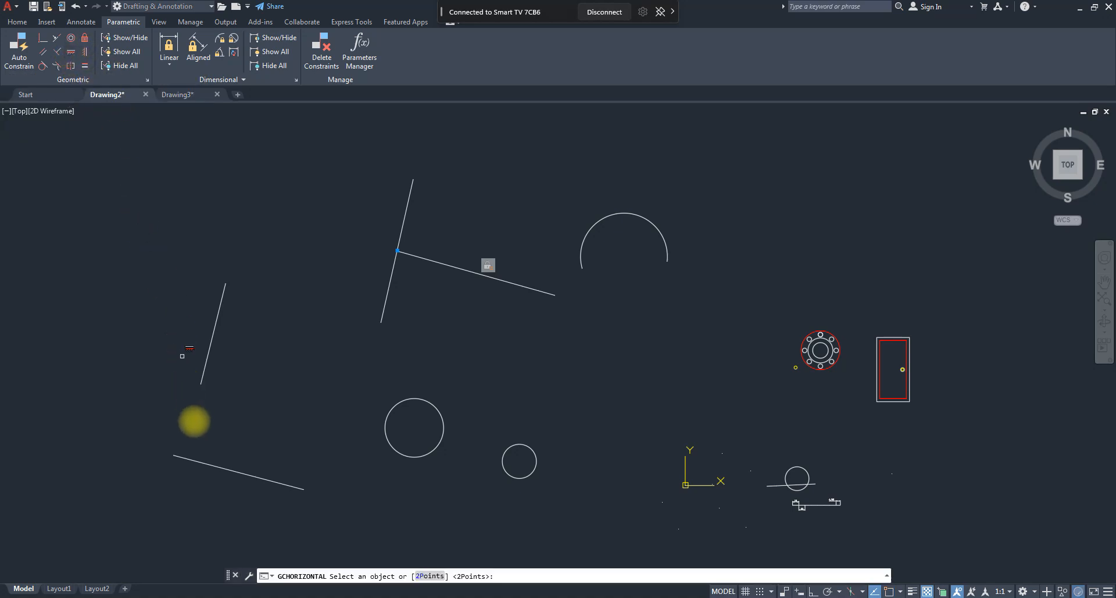
click(226, 469)
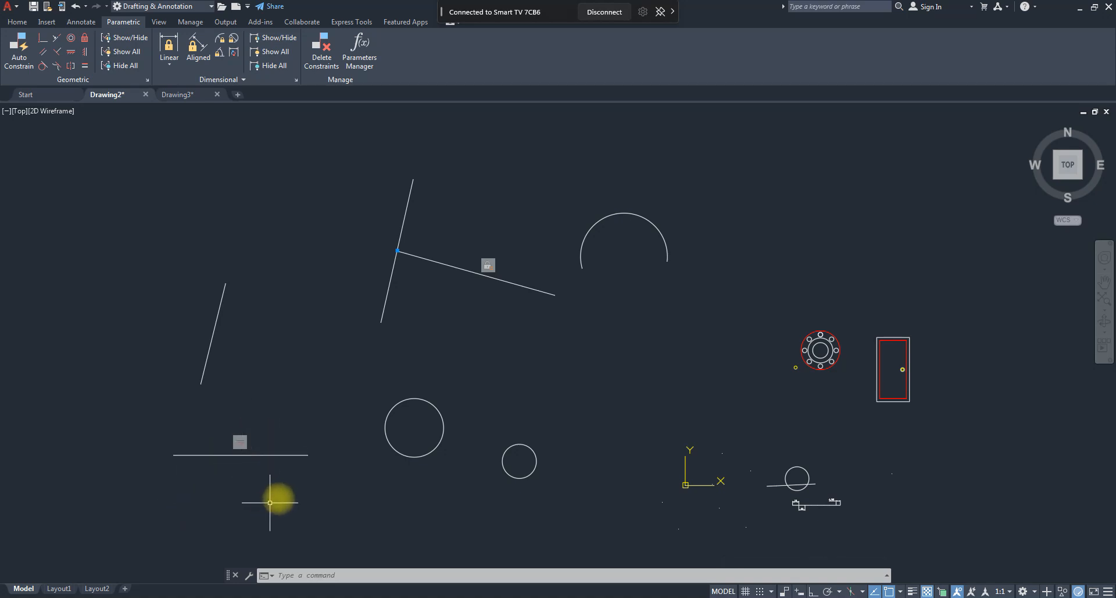
- Stretch the right endpoint of the horizontally constrained line straight down to test the constraint
click(288, 483)
click(262, 437)
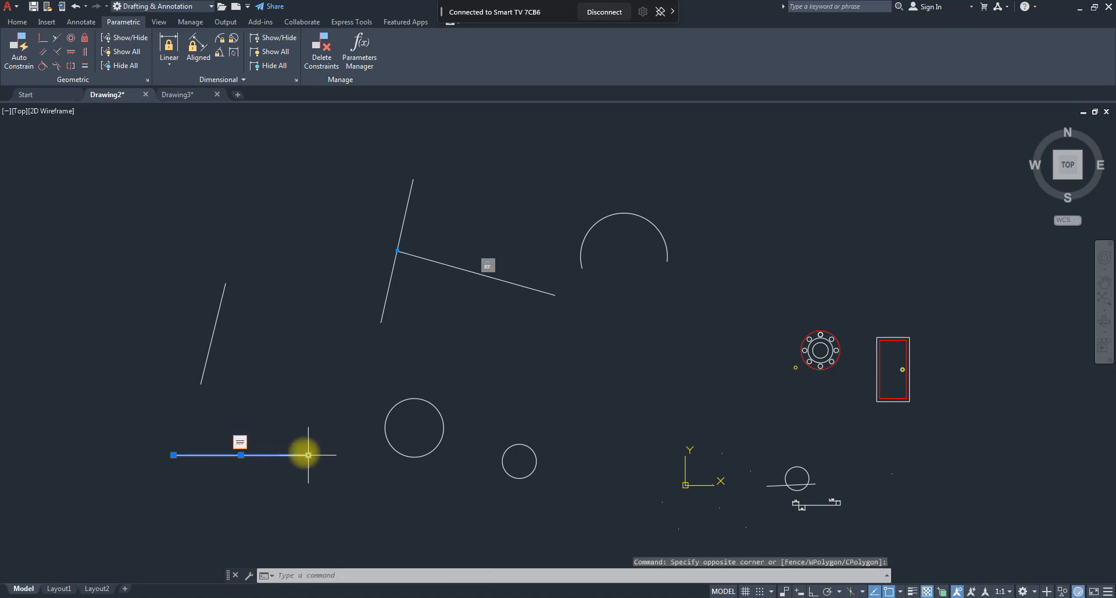
click(304, 456)
click(296, 498)
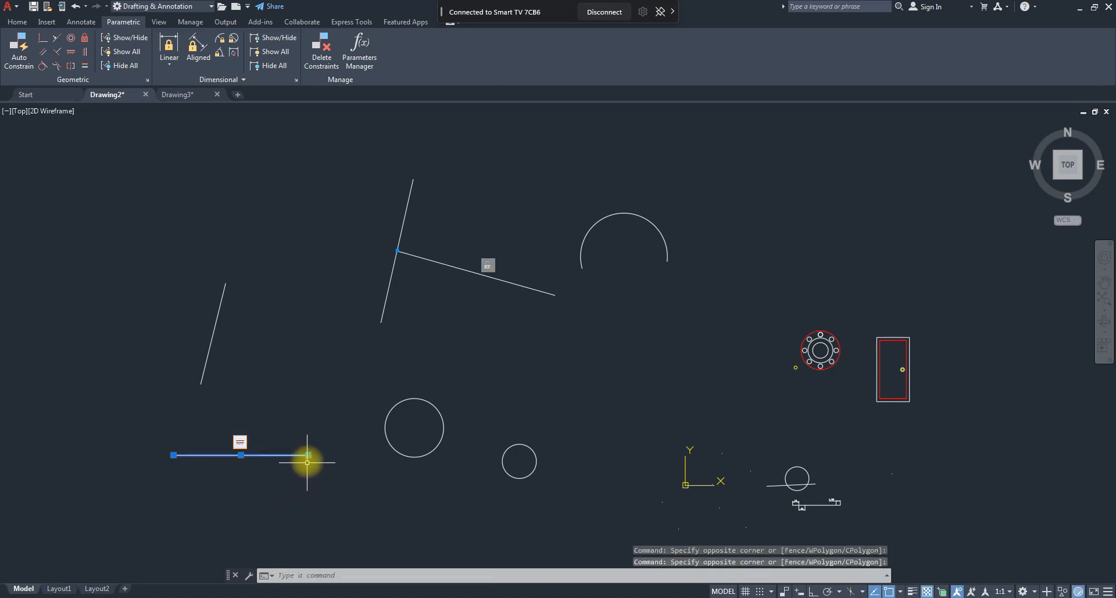
click(309, 455)
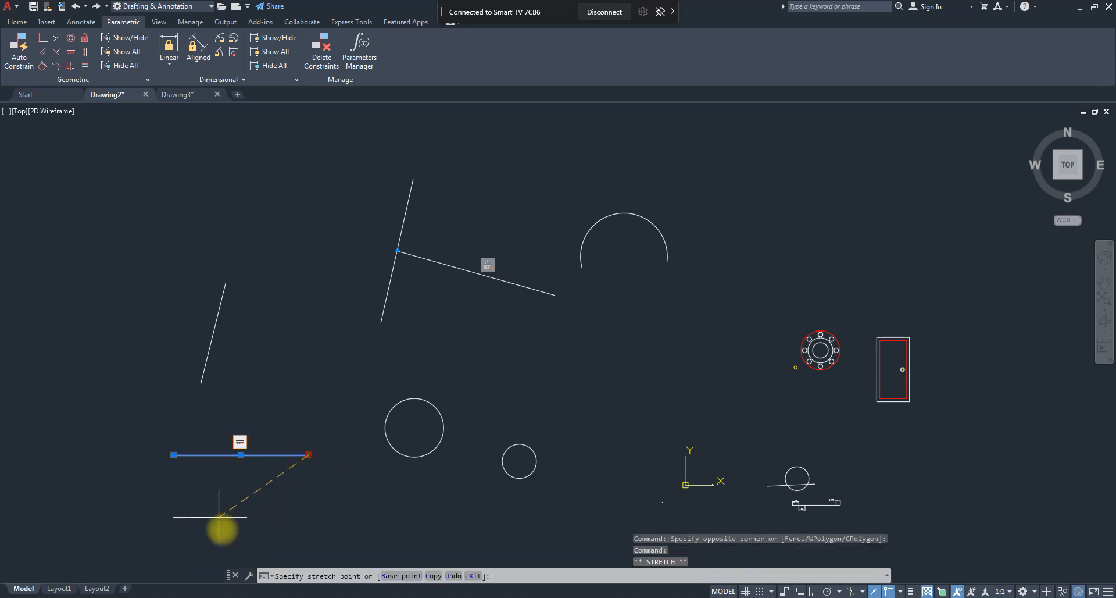
click(308, 506)
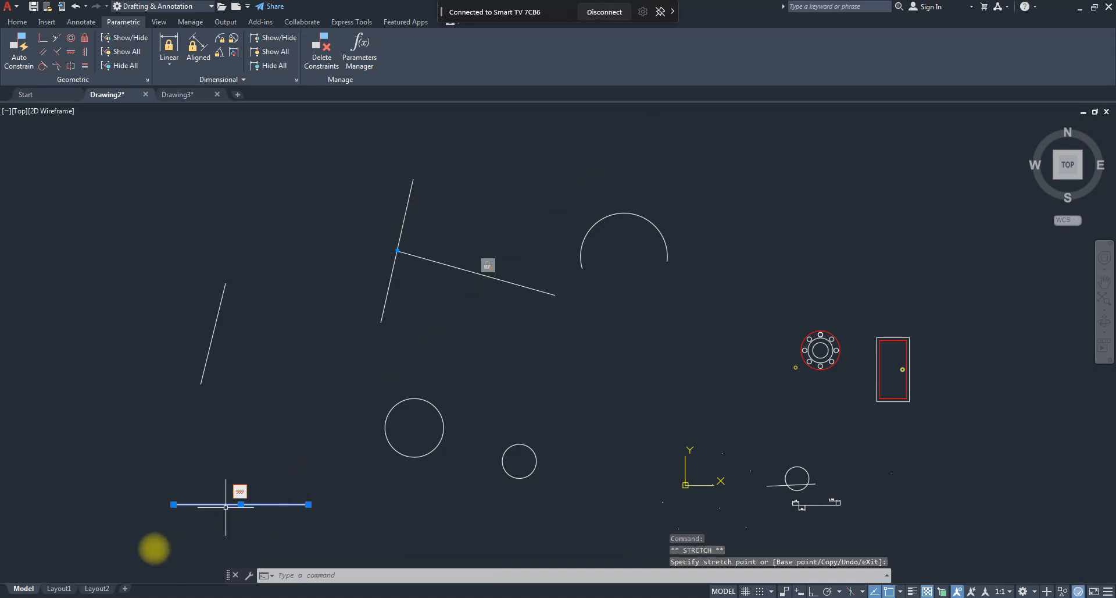
key(Escape)
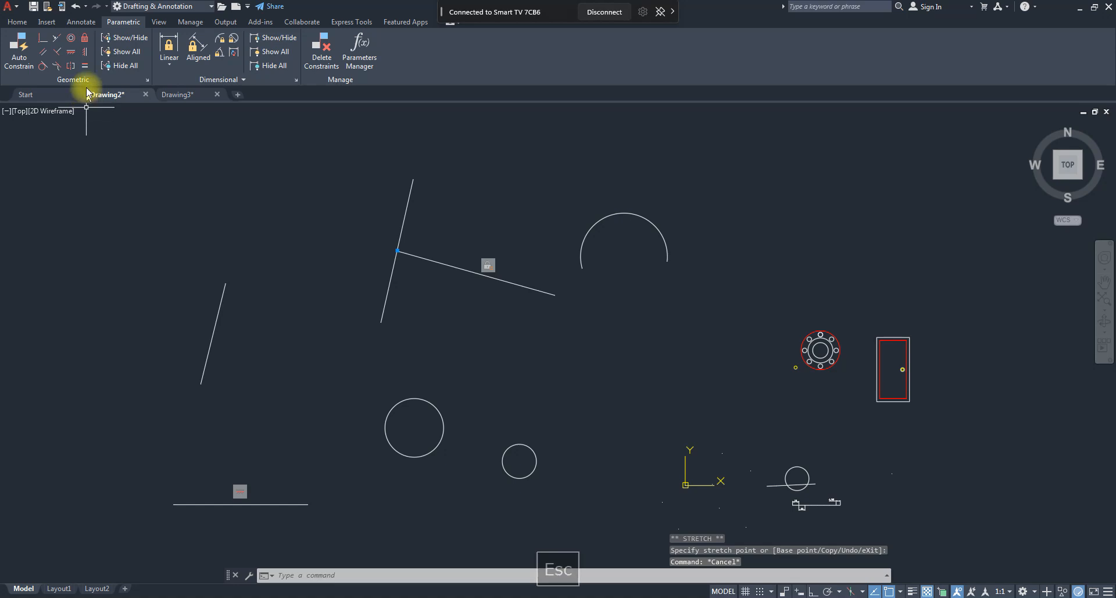
- Apply a vertical constraint to the leftmost steep line
click(85, 51)
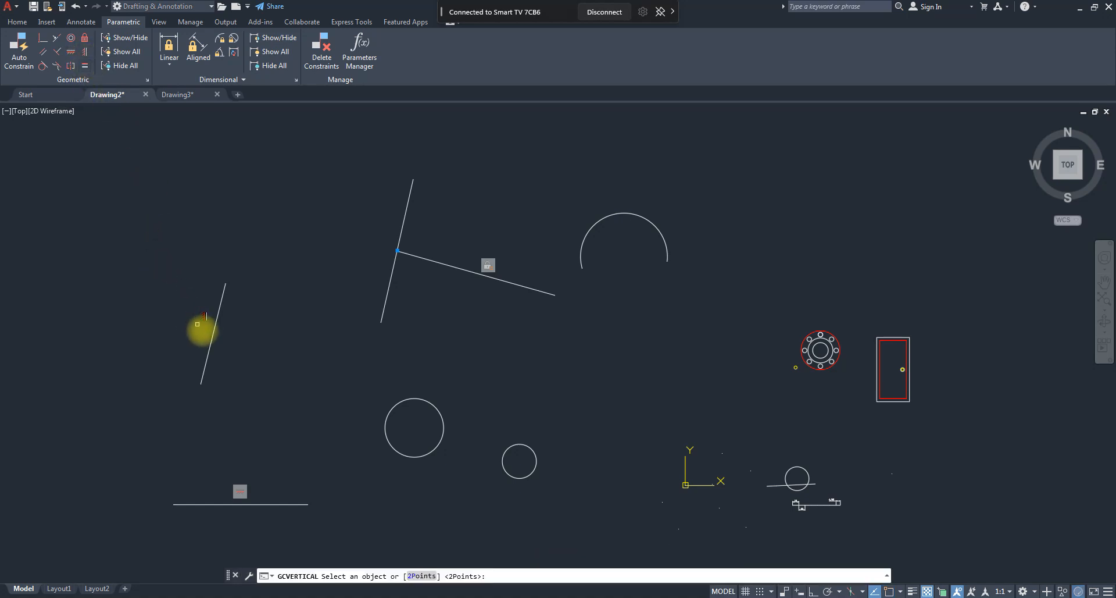
click(211, 344)
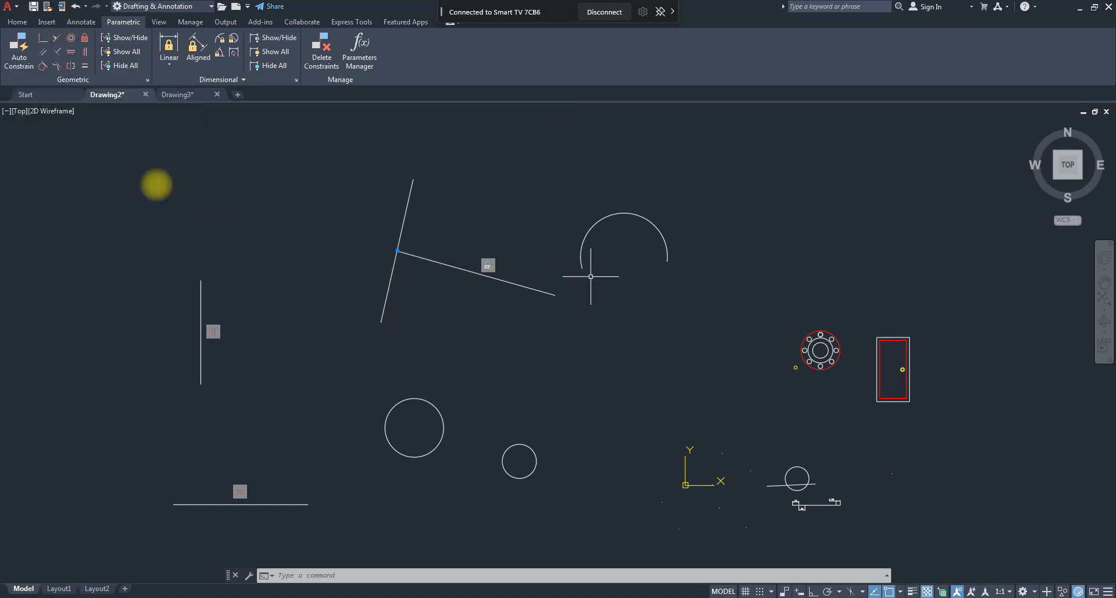
- Draw a line sloping down to the right in the empty area below and right of the arc
text(l)
key(Return)
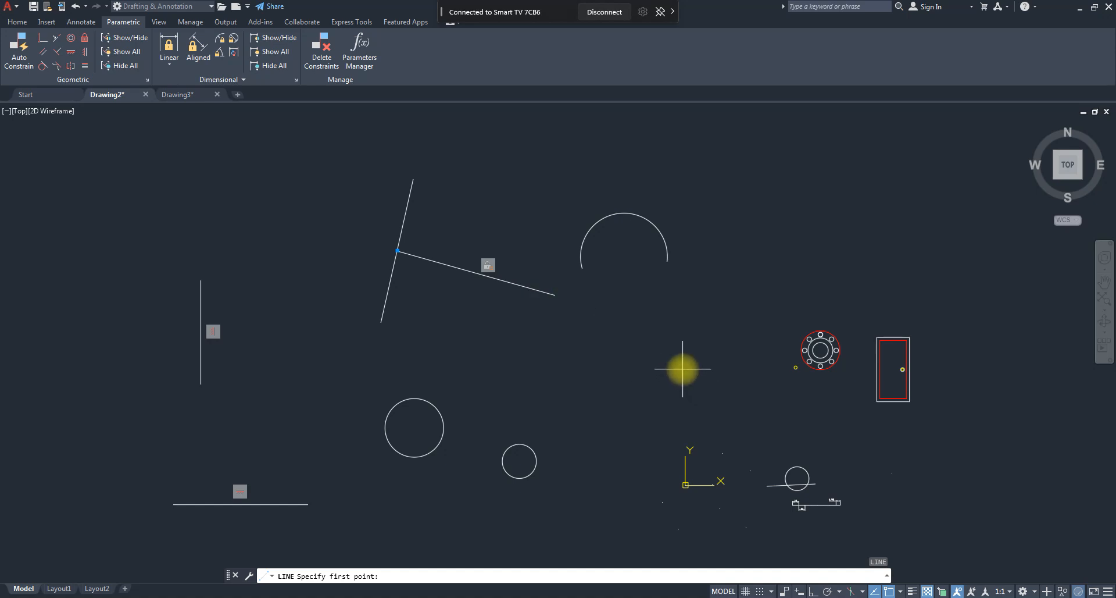
click(682, 369)
key(Escape)
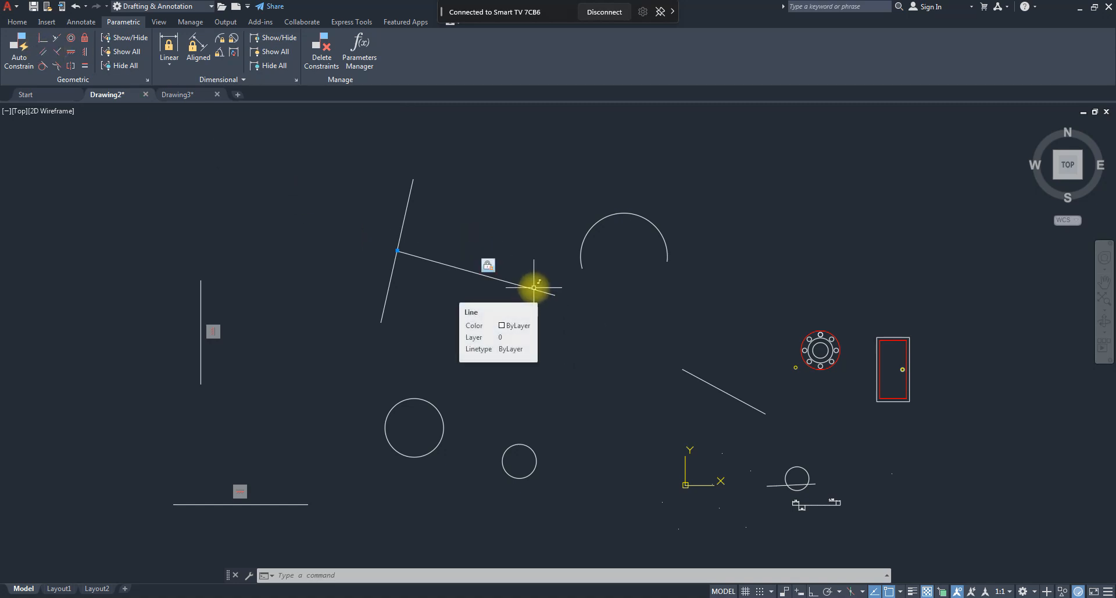
- Apply a collinear constraint picking the line with the fixed endpoint first and the new sloping line second
click(57, 39)
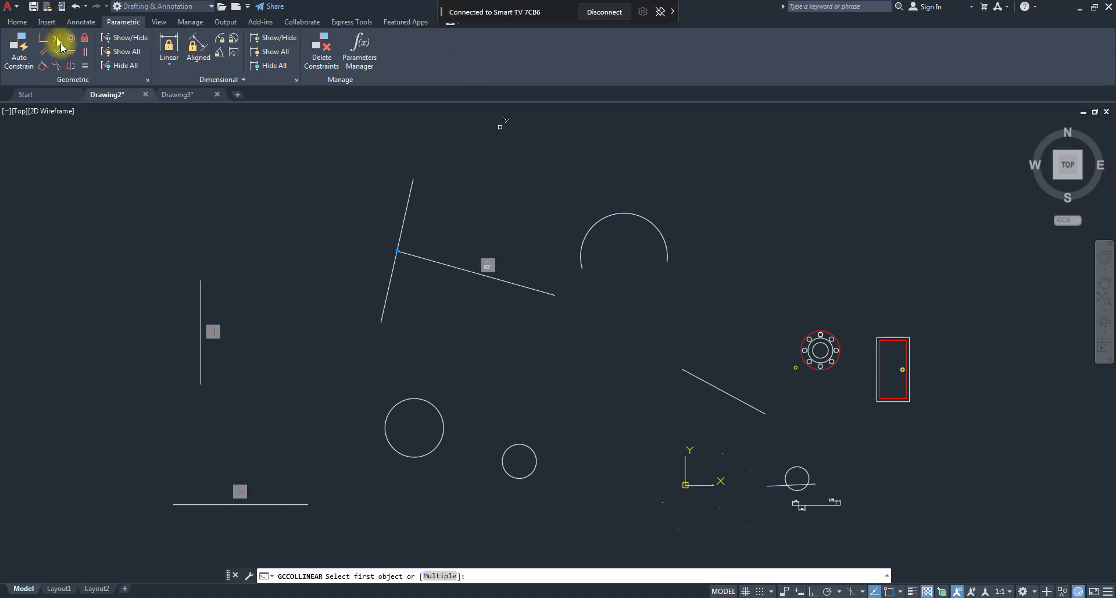
click(523, 285)
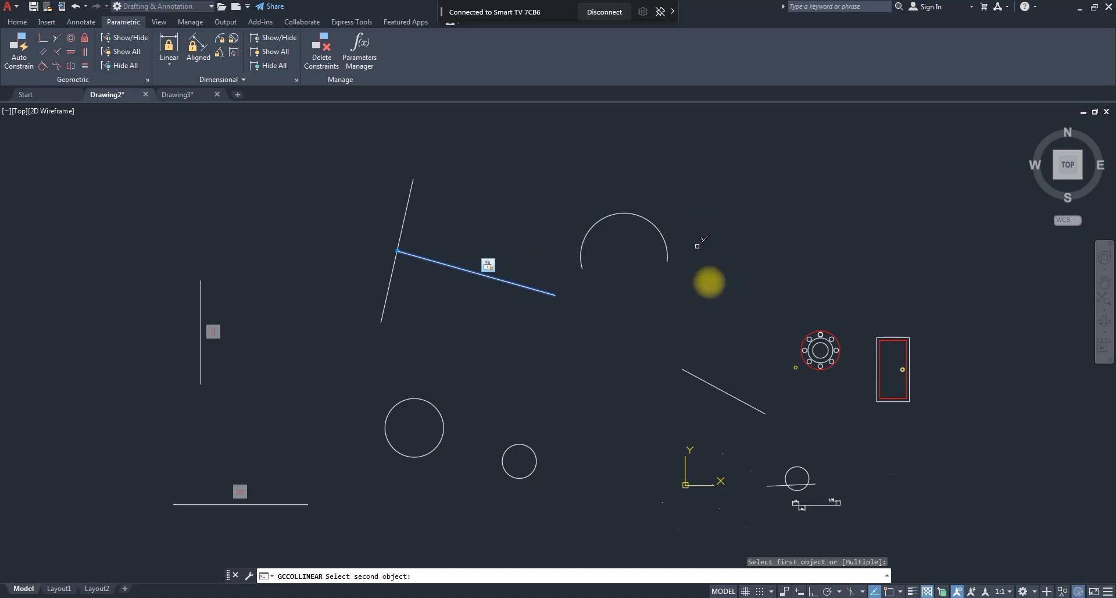
click(717, 386)
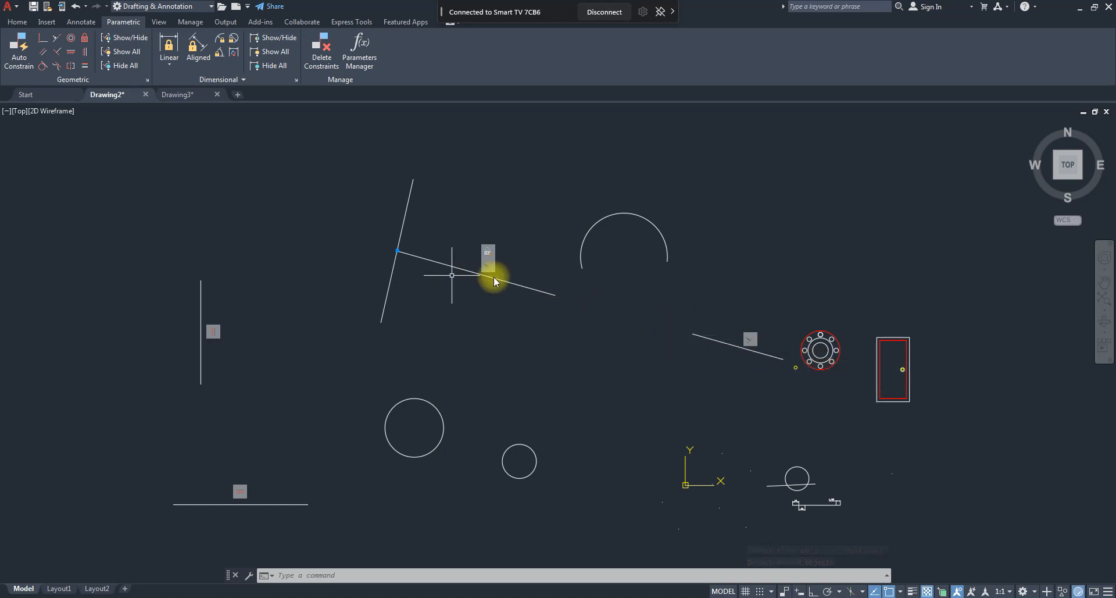
- Try to stretch the fixed right endpoint of the first collinear line to the right
click(526, 286)
click(555, 294)
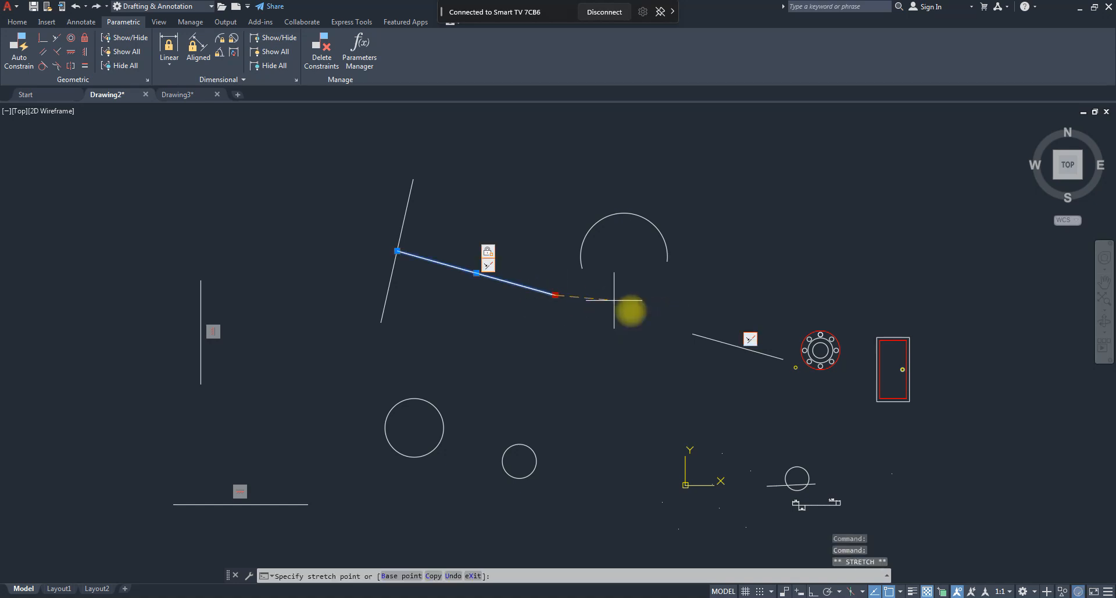
key(Escape)
key(Escape)
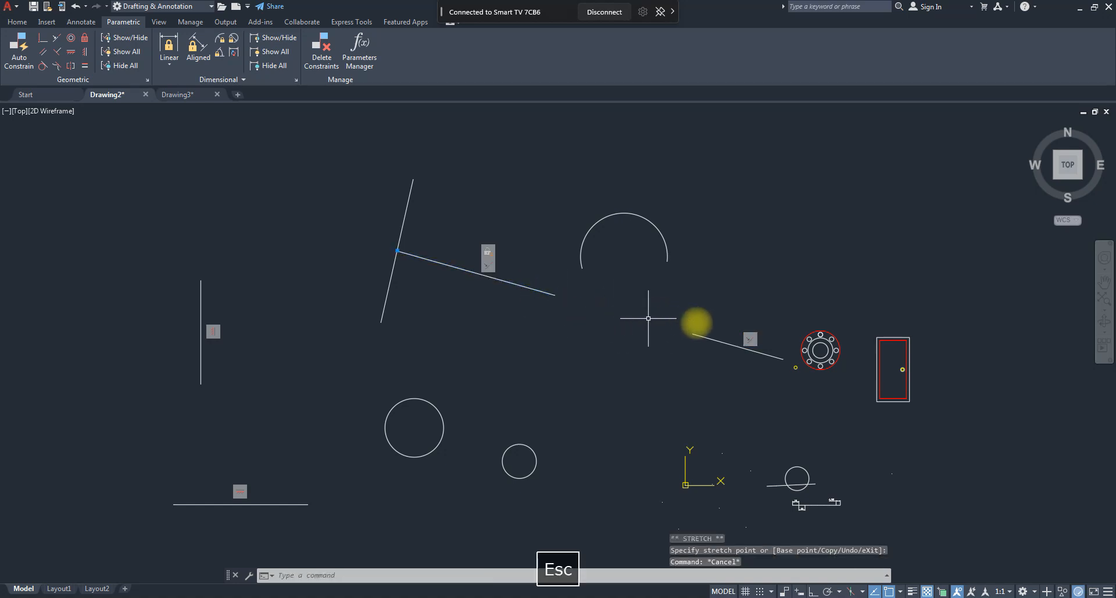
- Stretch the second collinear line's left endpoint toward the fixed endpoint of the first line
click(709, 336)
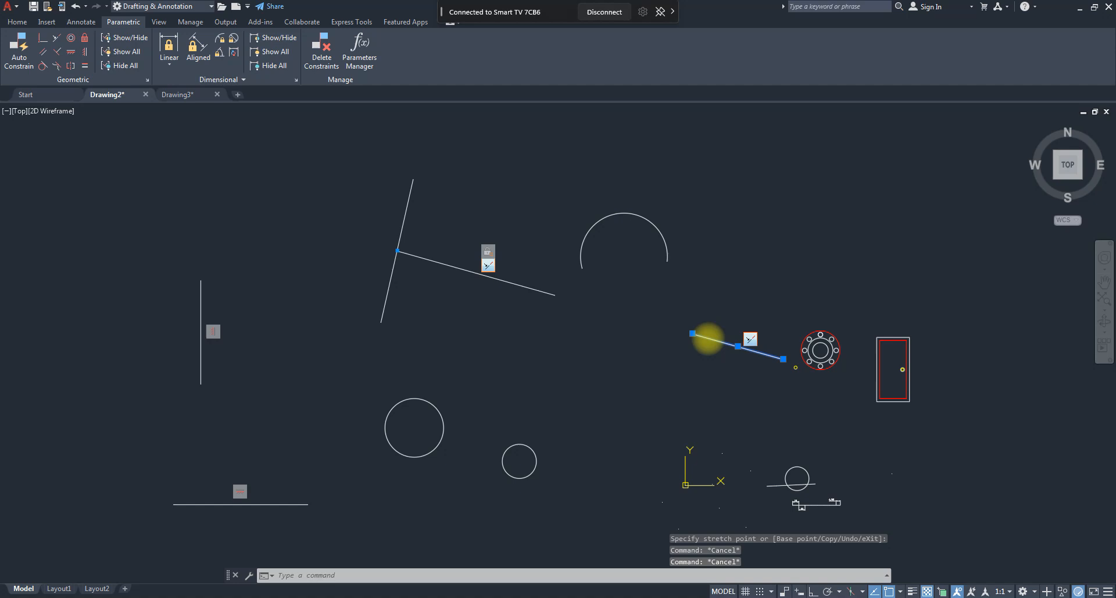
click(693, 333)
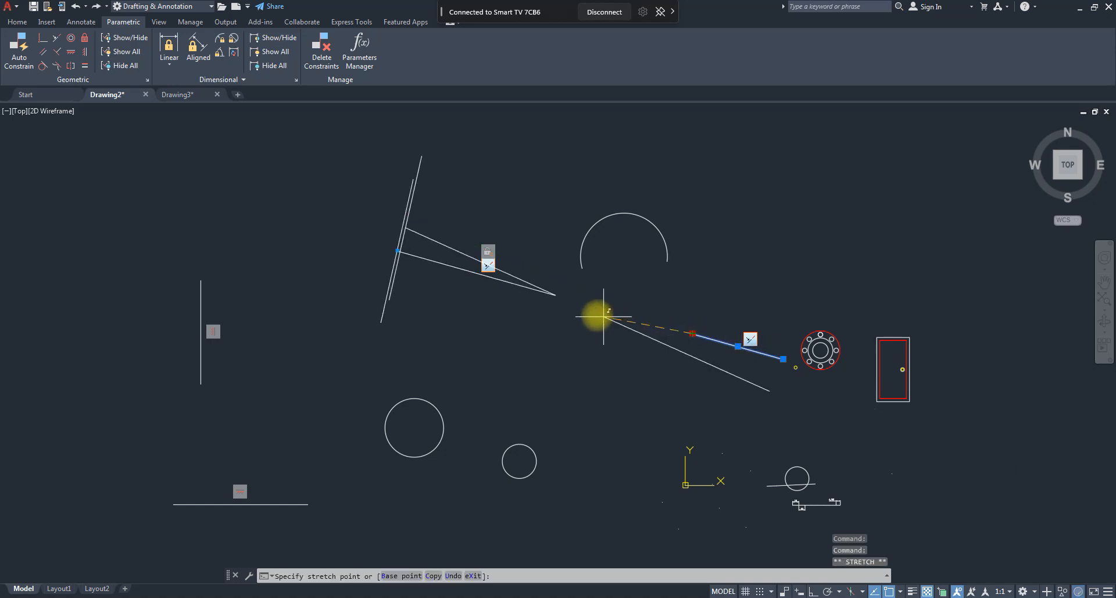
scroll(596, 306, up, 7)
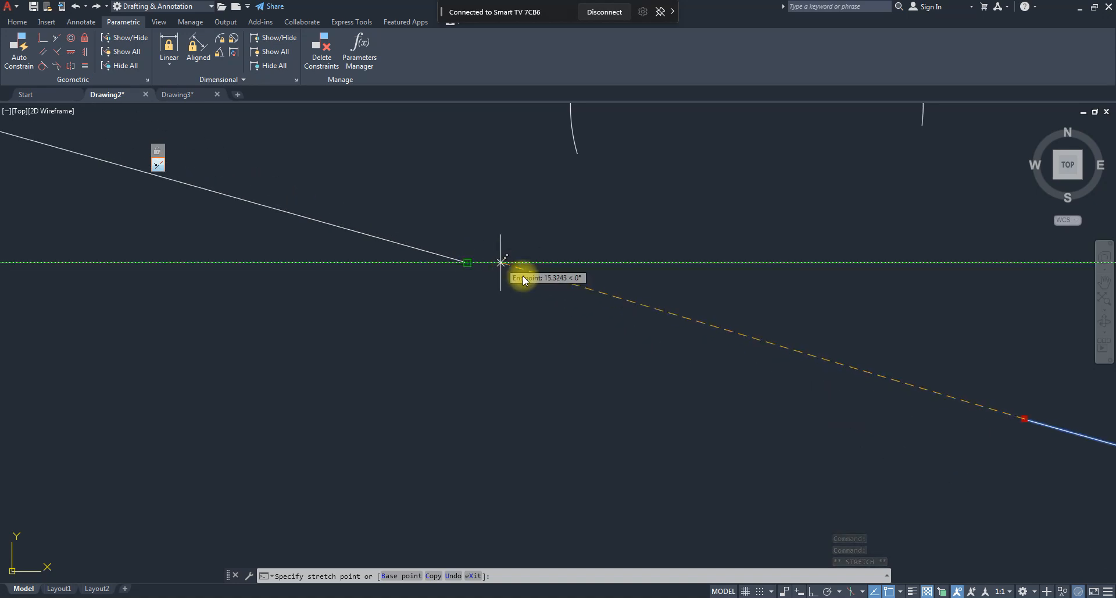
scroll(504, 271, down, 5)
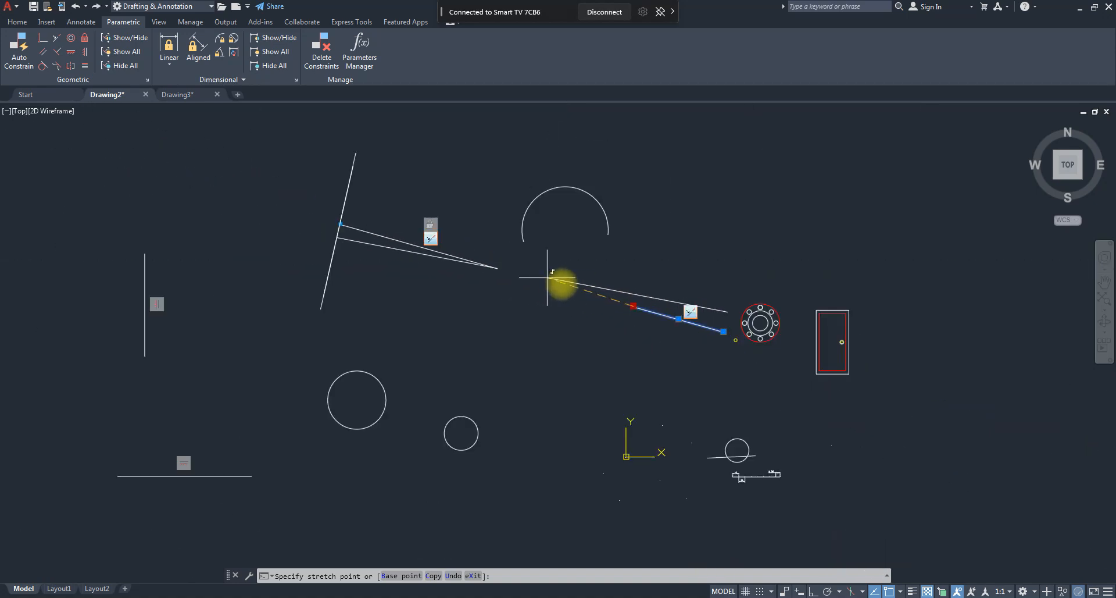
key(Escape)
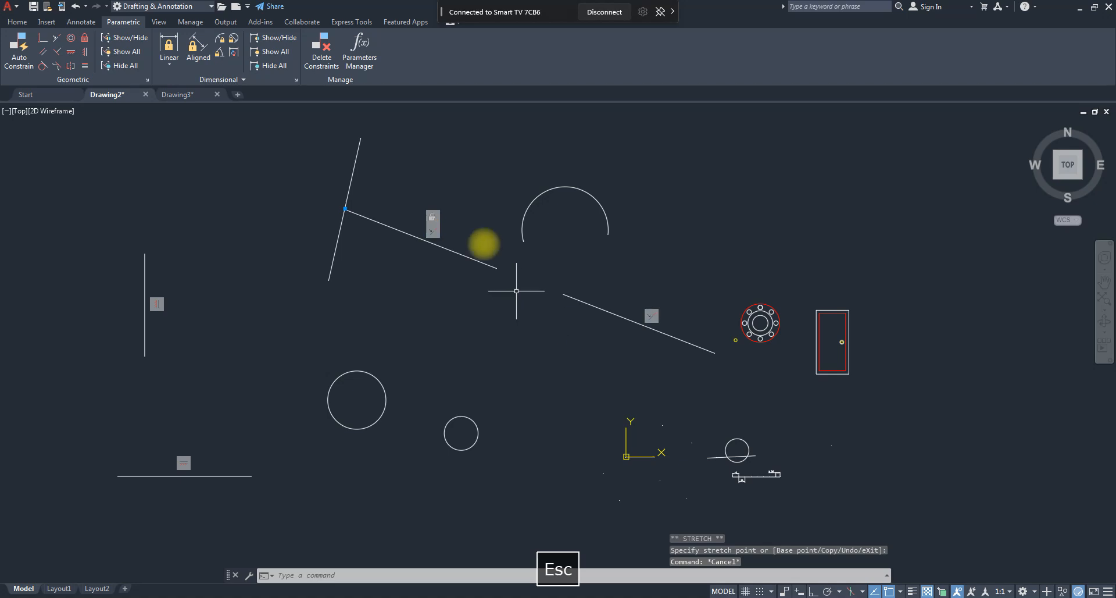
- Stretch the middle steep line's upper endpoint slightly down and left so the line stands almost upright
click(375, 160)
click(343, 126)
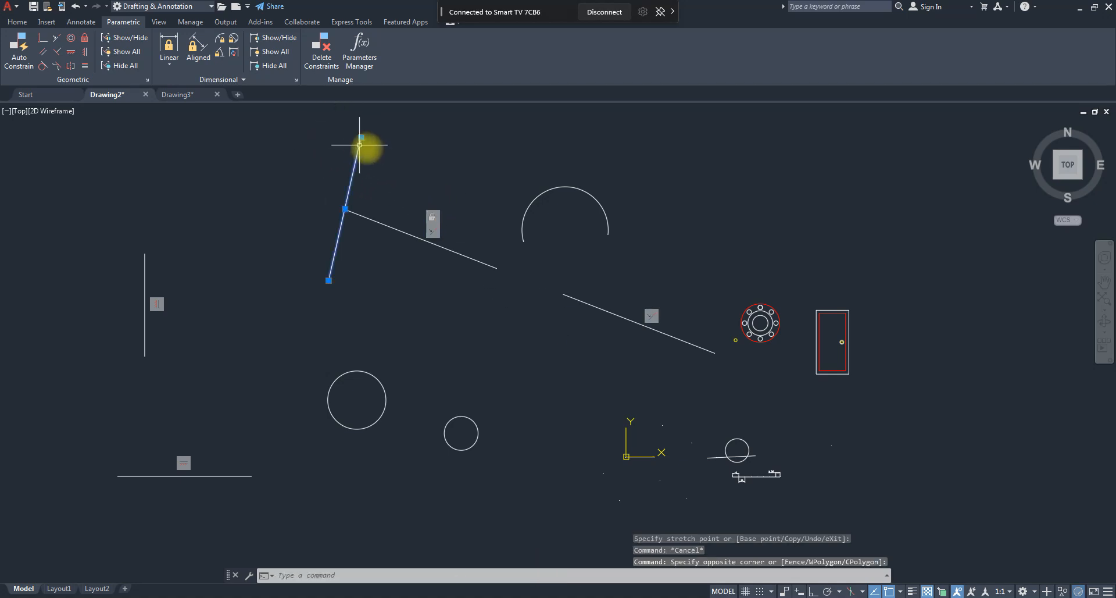
click(361, 137)
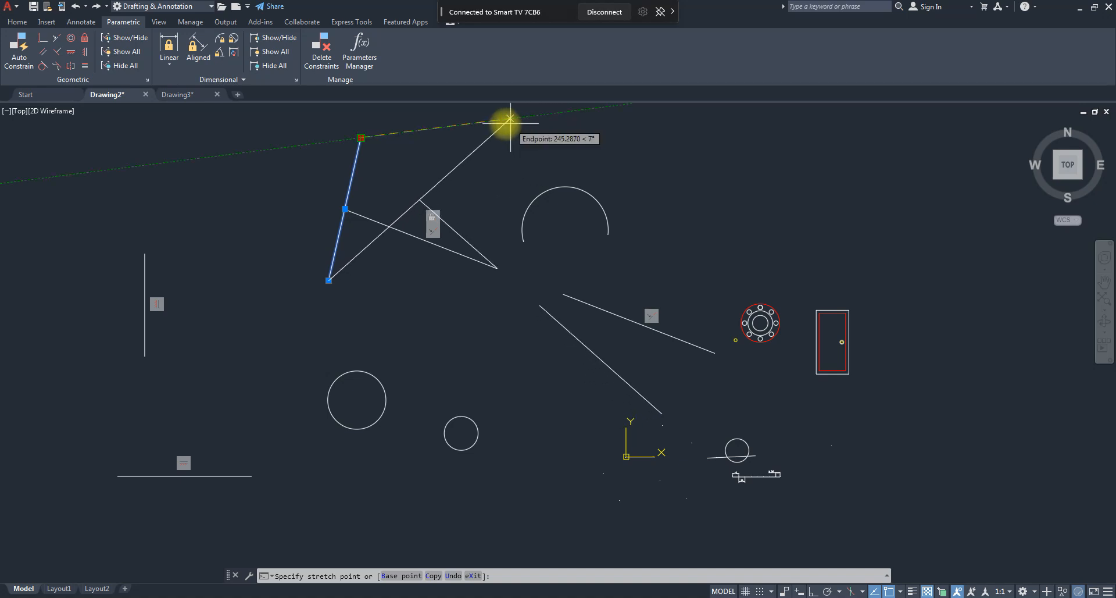
click(320, 150)
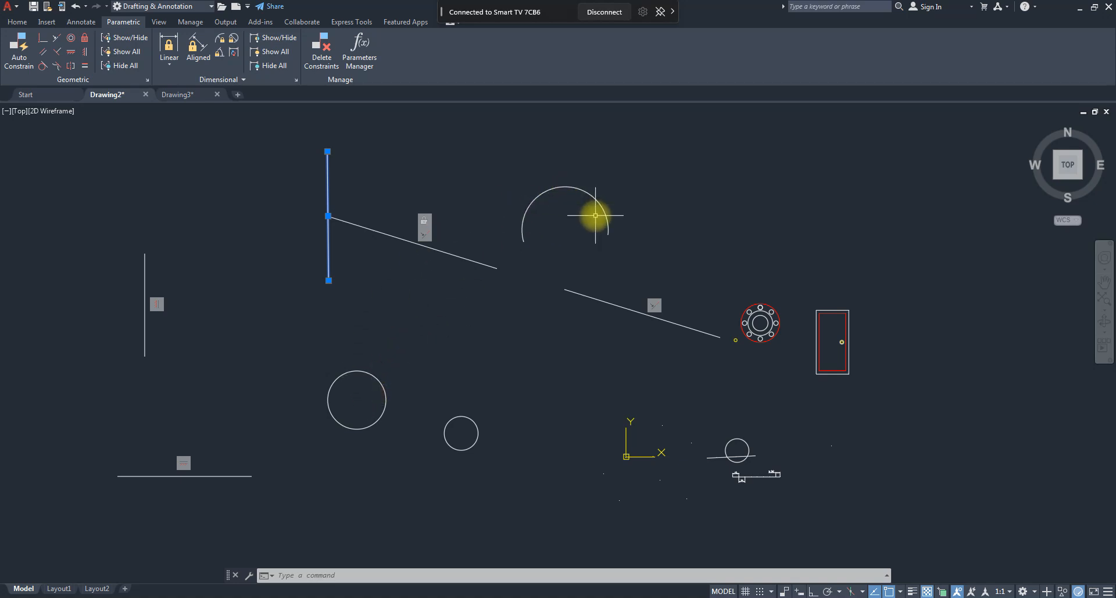
- Apply a concentric constraint picking the arc first and the larger circle below the middle steep line second
click(71, 39)
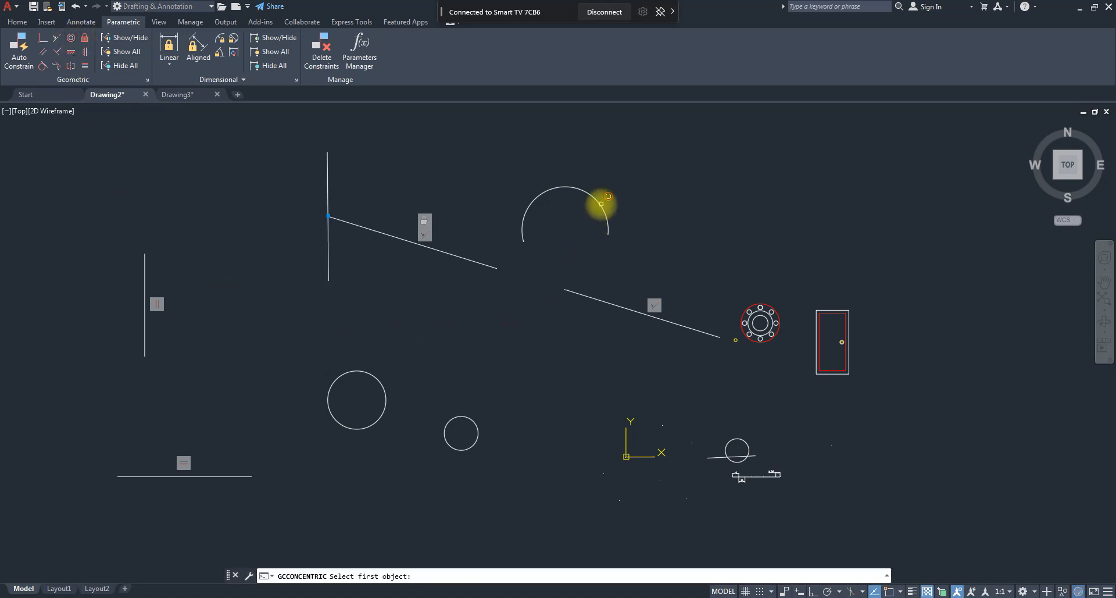
click(601, 204)
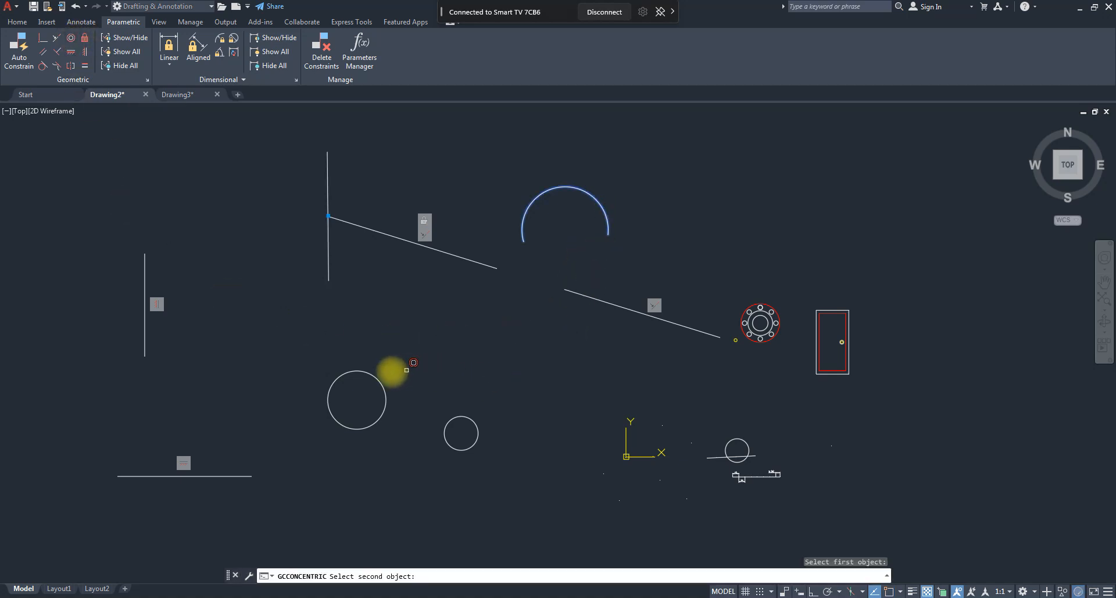
click(379, 379)
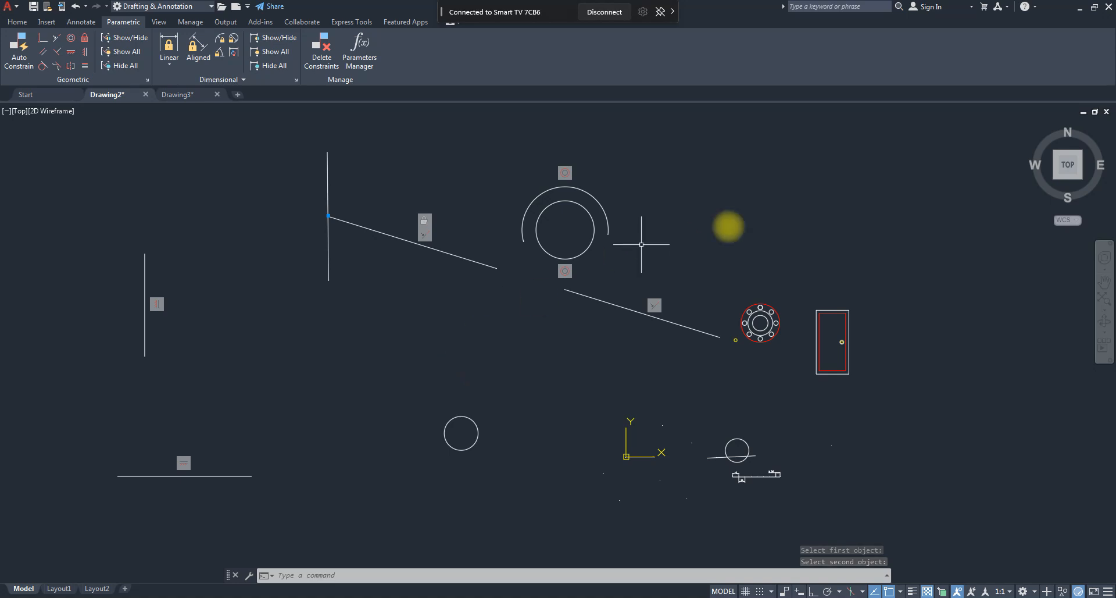
- Move the arc by its center point down and left, placing it below the nearly upright line
click(606, 220)
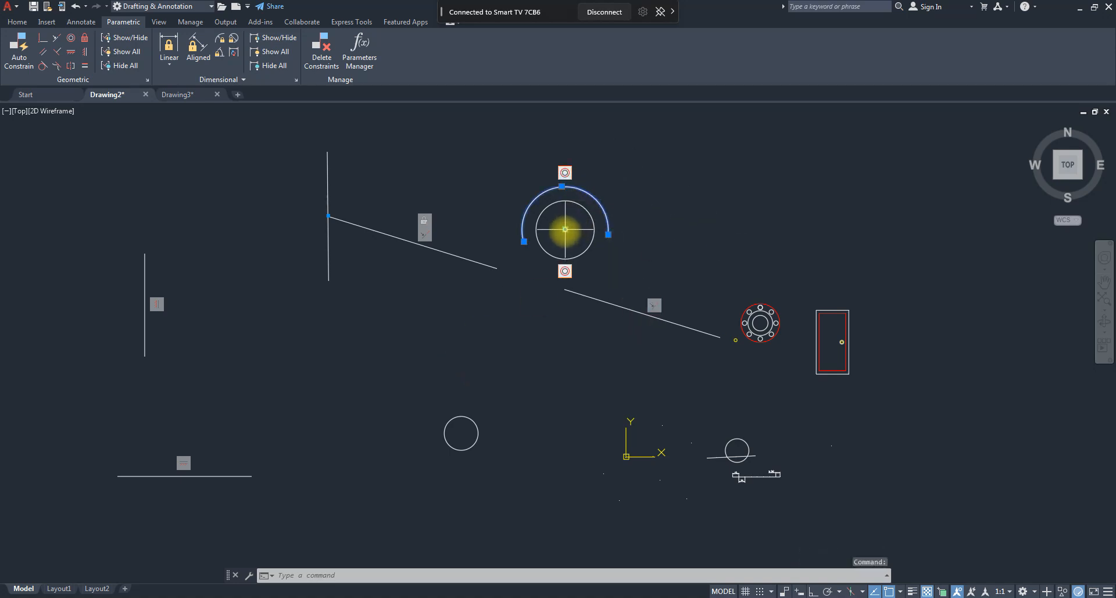
click(565, 229)
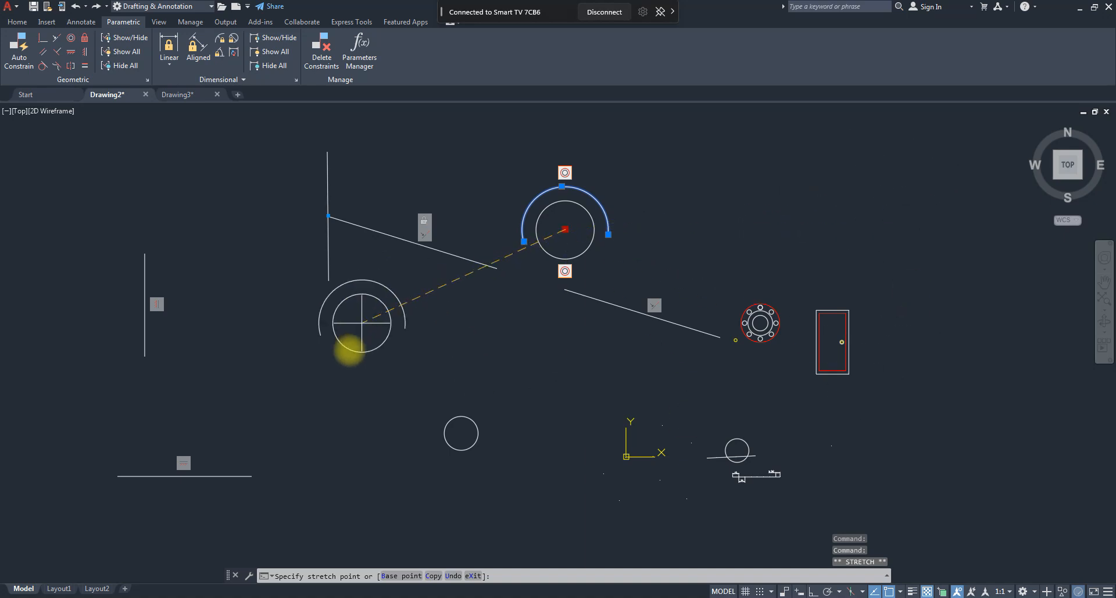
click(342, 359)
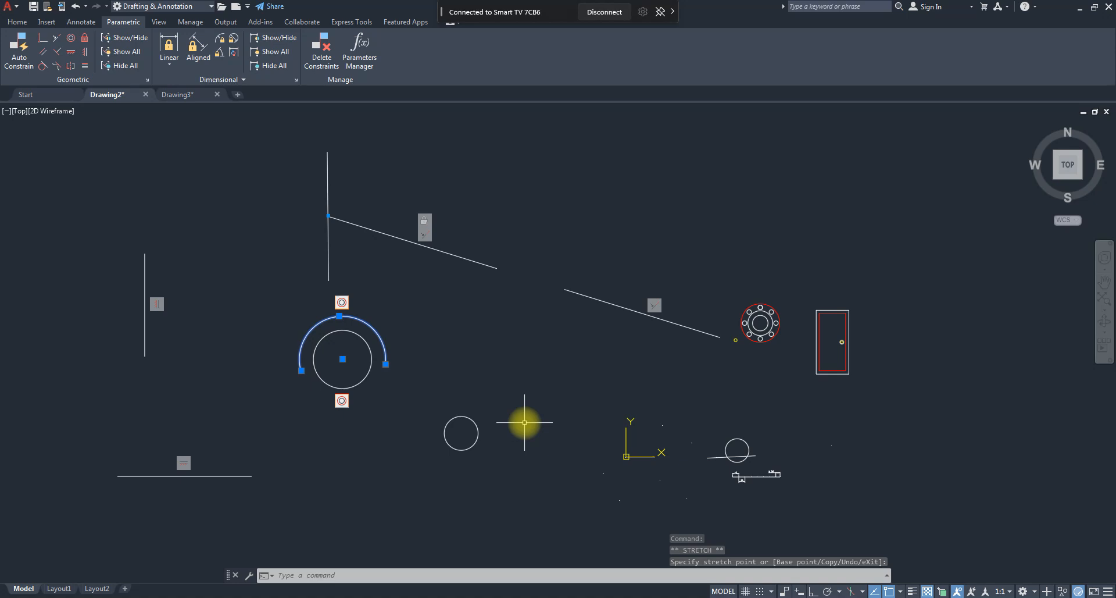
key(Escape)
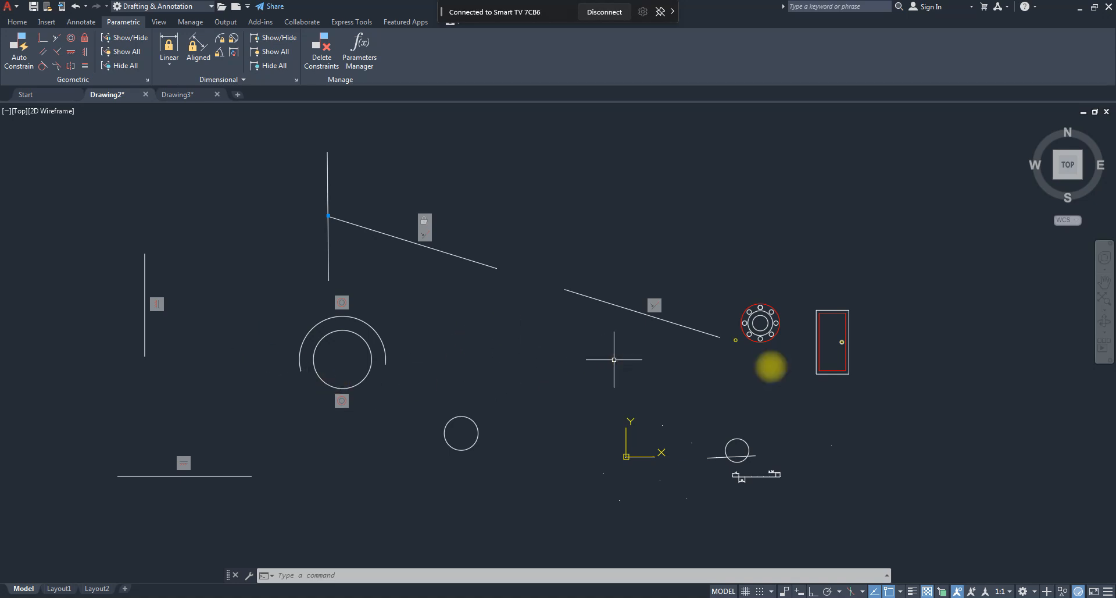
scroll(837, 371, up, 2)
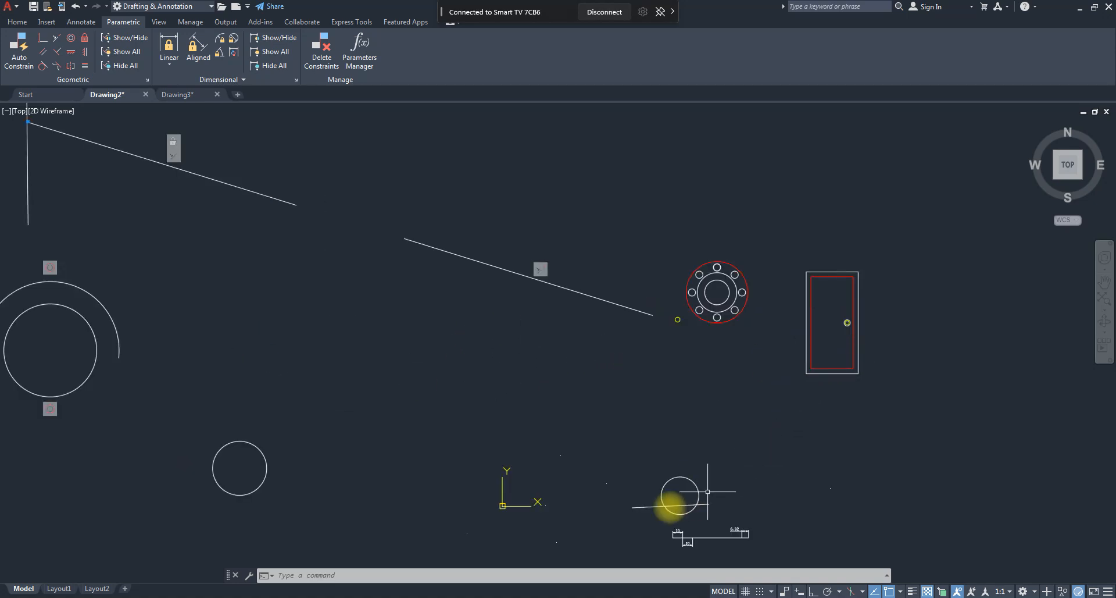
click(643, 507)
scroll(659, 391, down, 4)
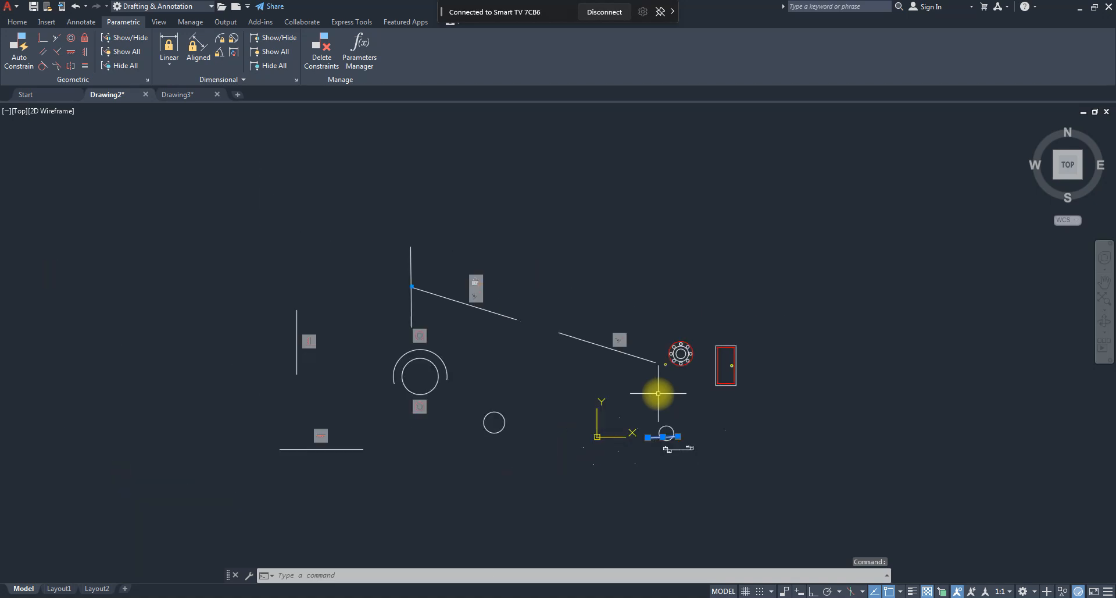
scroll(499, 402, up, 4)
scroll(390, 326, down, 2)
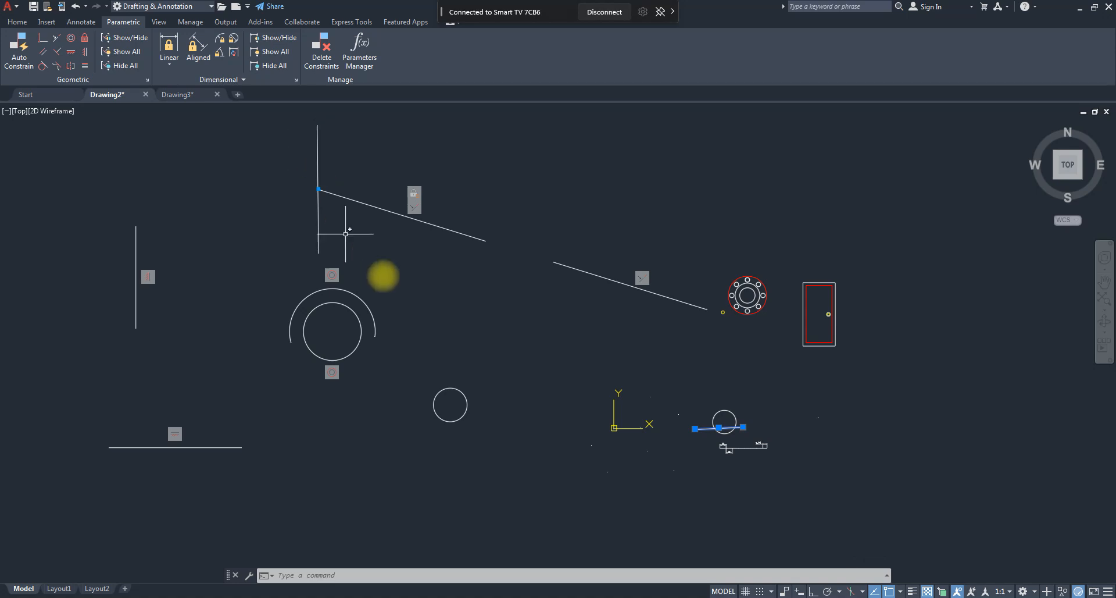
key(Escape)
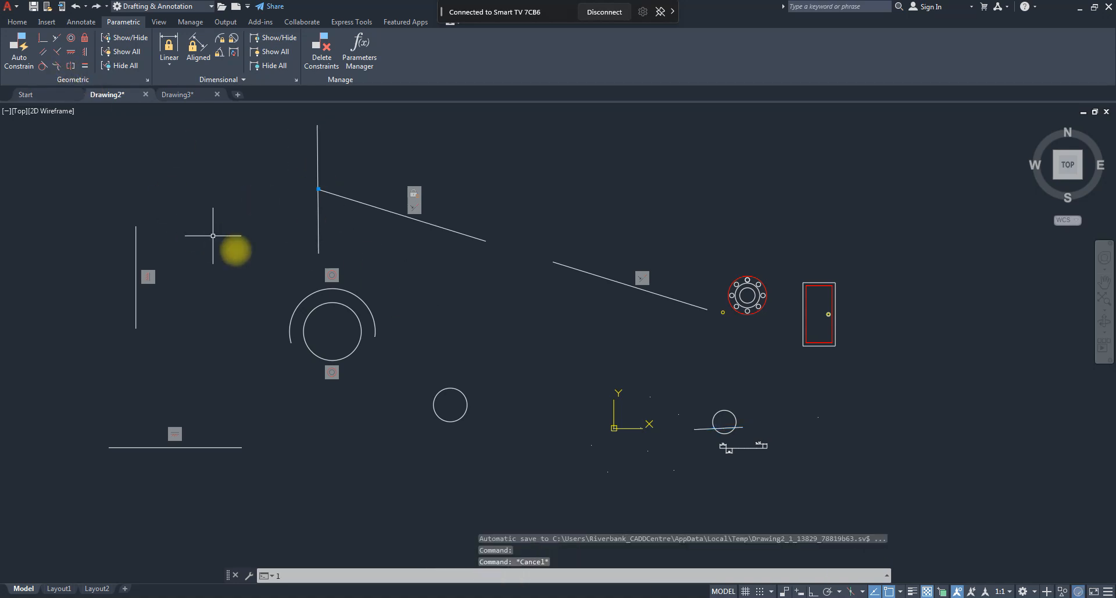
- Draw a short slanted line between the vertical line and the nearly upright line
key(Return)
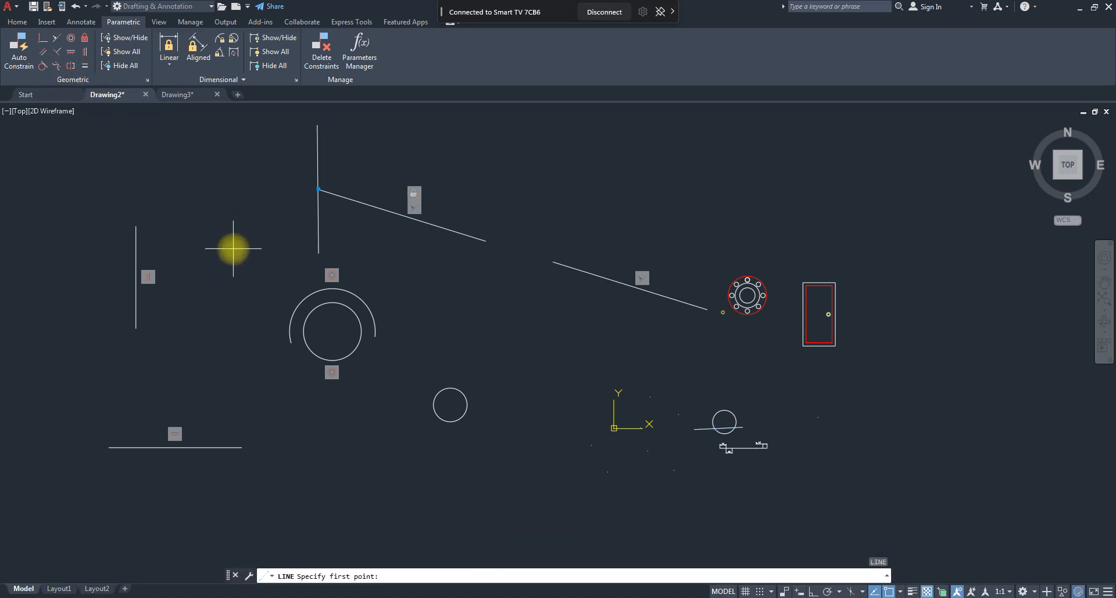
click(233, 249)
key(Escape)
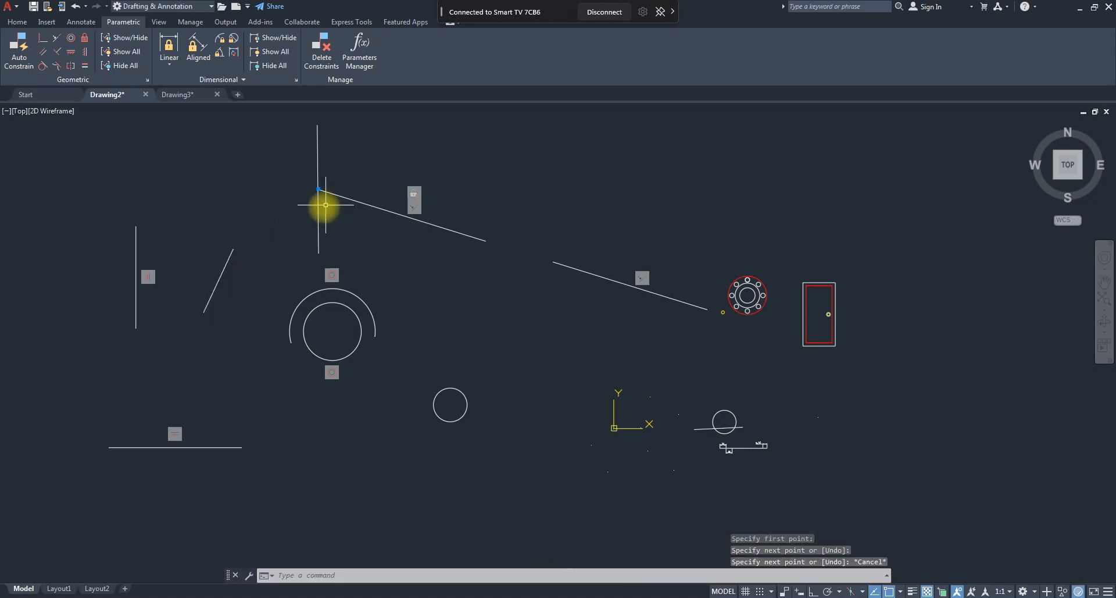
- Apply a parallel constraint picking the nearly upright line first and the short slanted line second
click(43, 51)
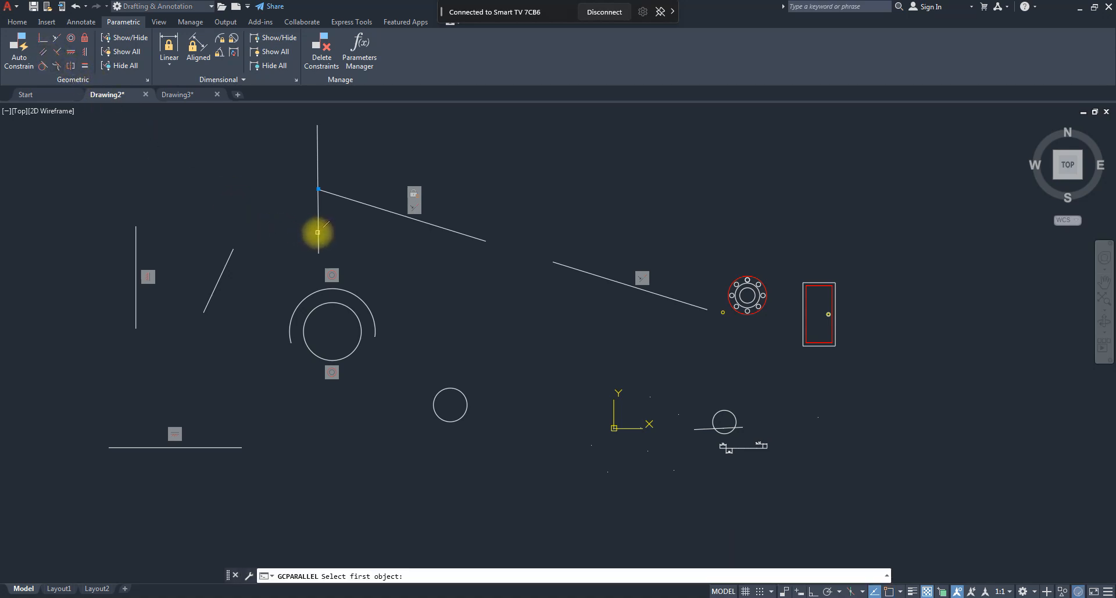
click(318, 232)
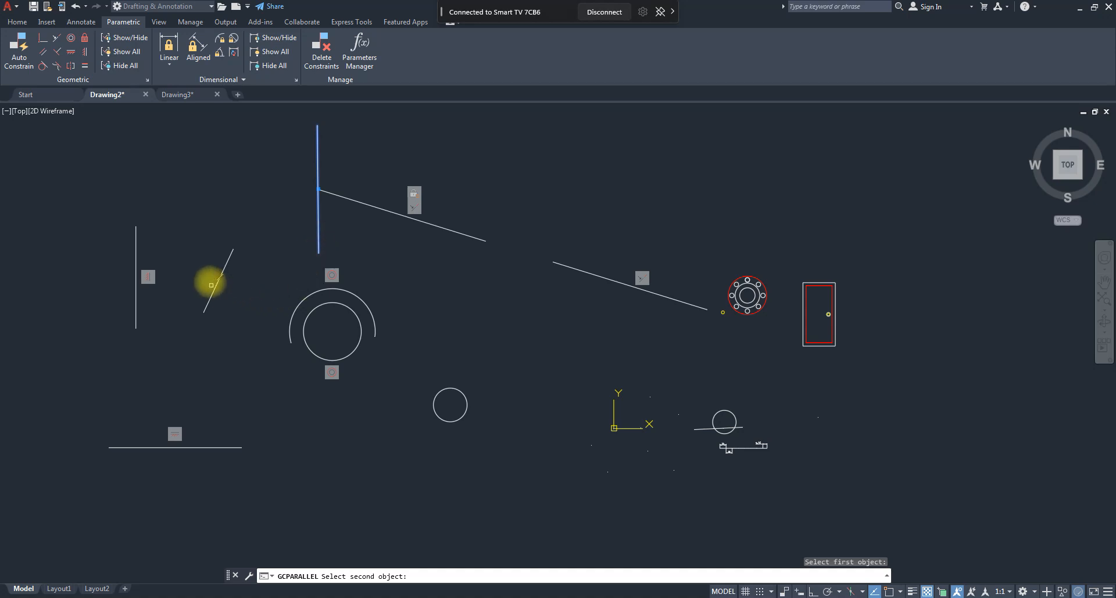
click(218, 282)
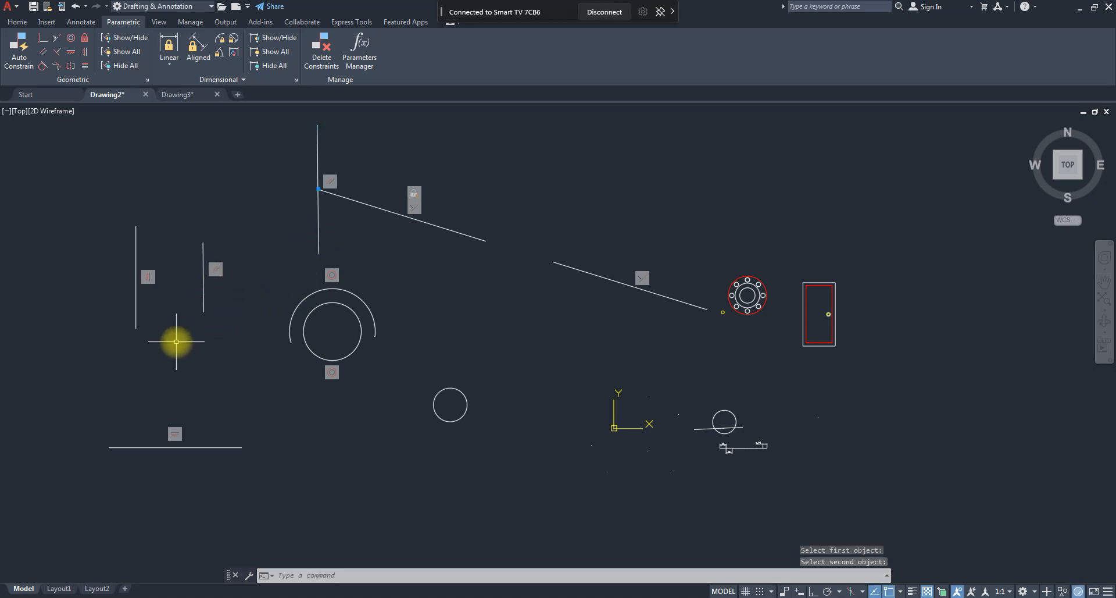
- Stretch the upper endpoint of the longer parallel line to the left so the line leans left
scroll(353, 414, down, 3)
scroll(319, 399, up, 5)
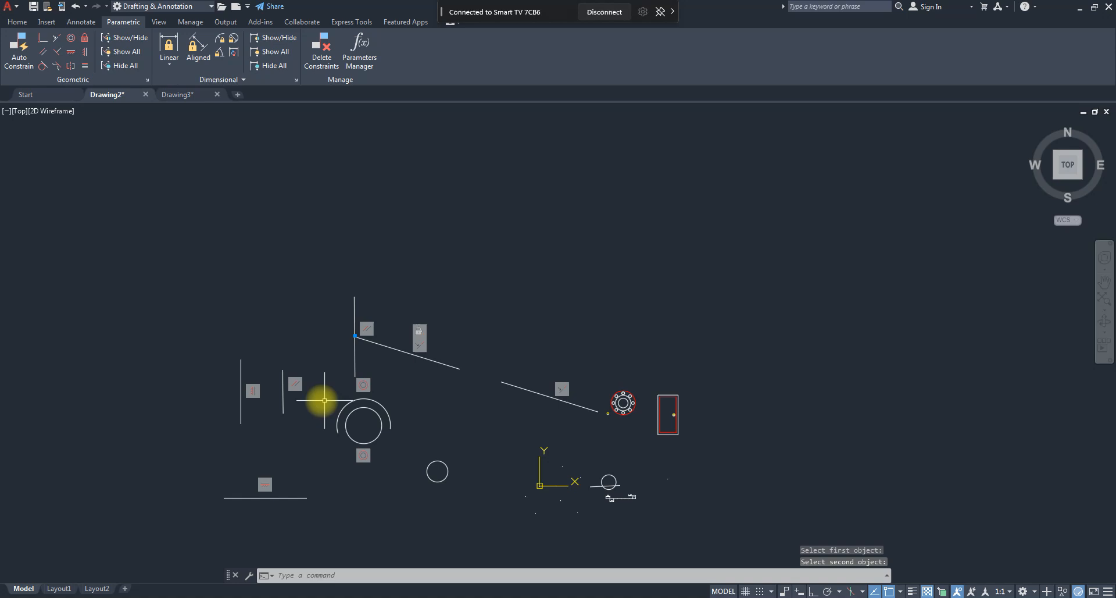
click(411, 183)
click(367, 154)
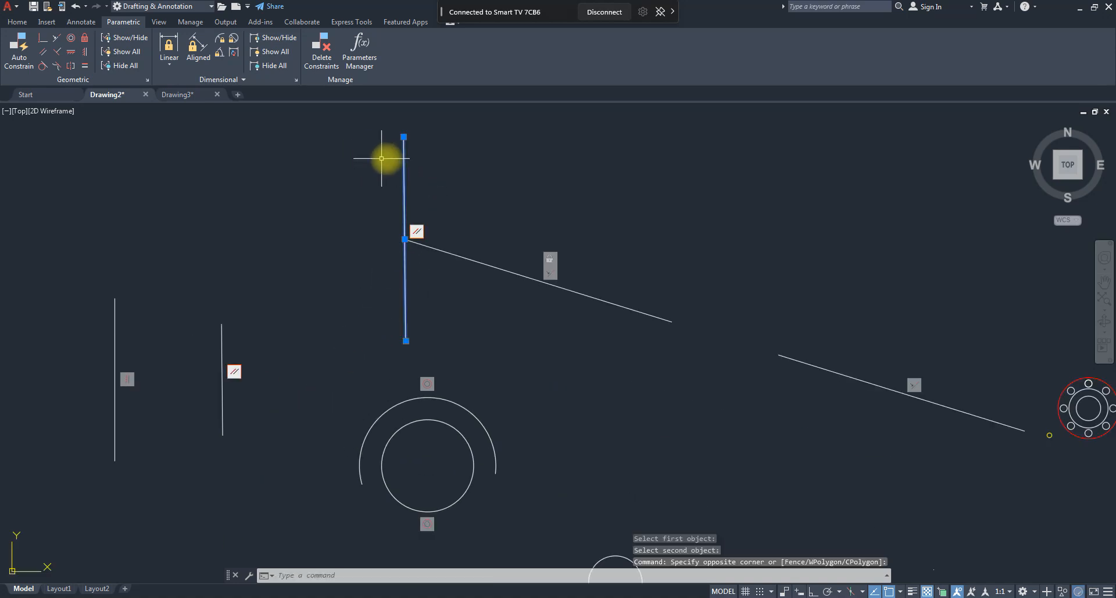
click(404, 138)
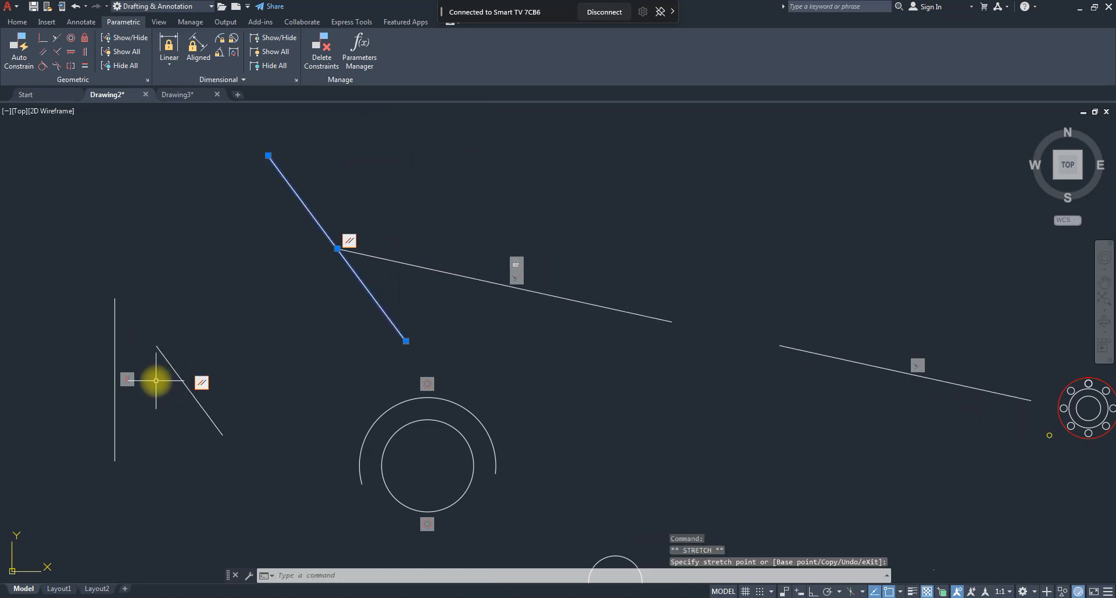
key(Escape)
key(Escape)
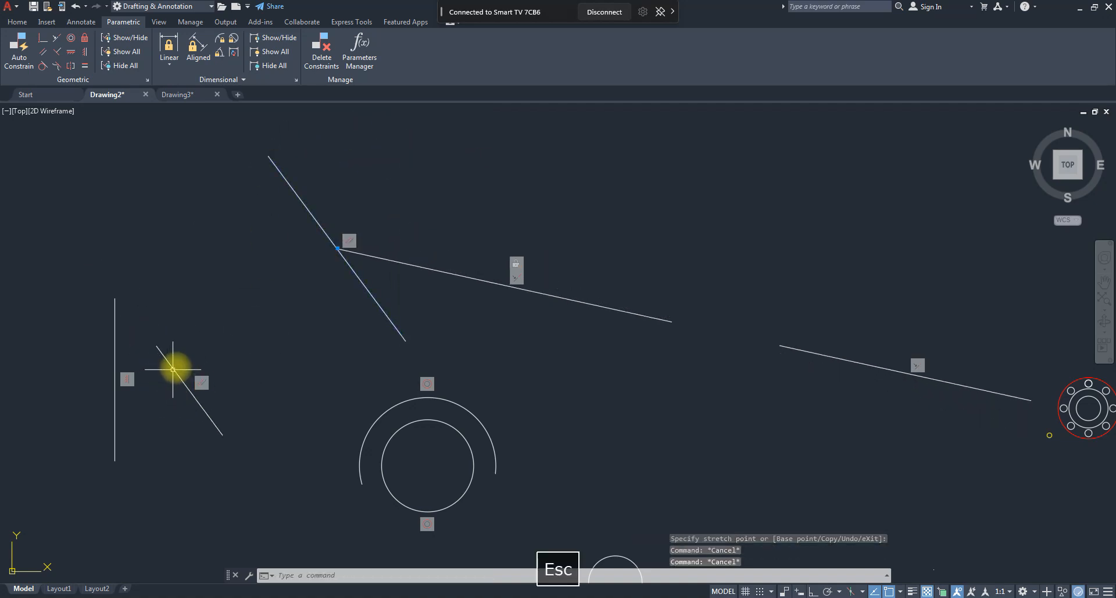
- Stretch the shorter parallel line's upper endpoint up and right so the line leans right
click(174, 366)
click(157, 345)
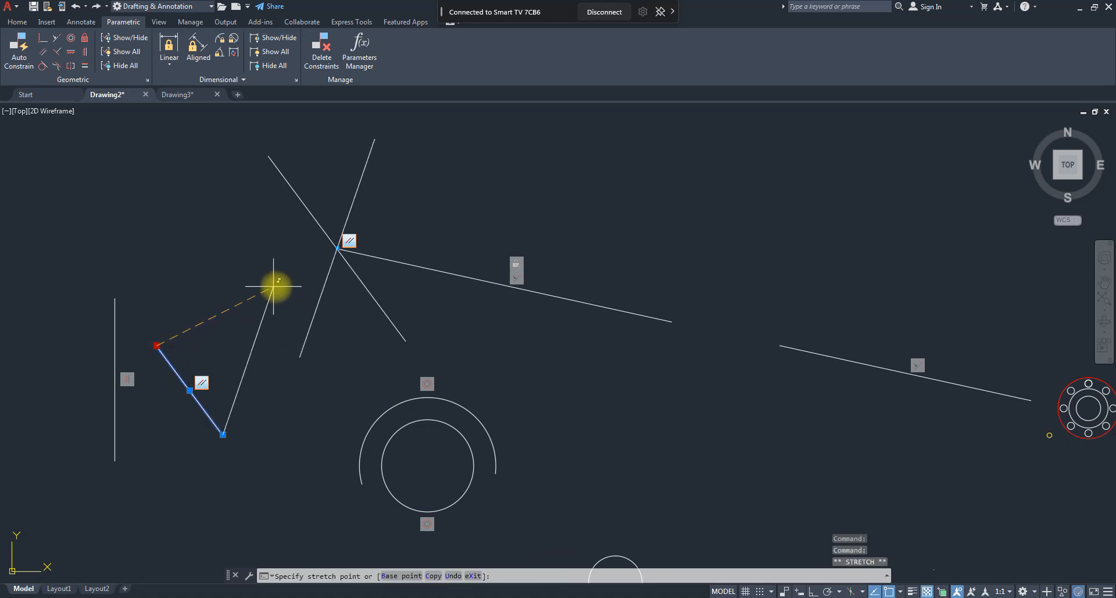
click(282, 288)
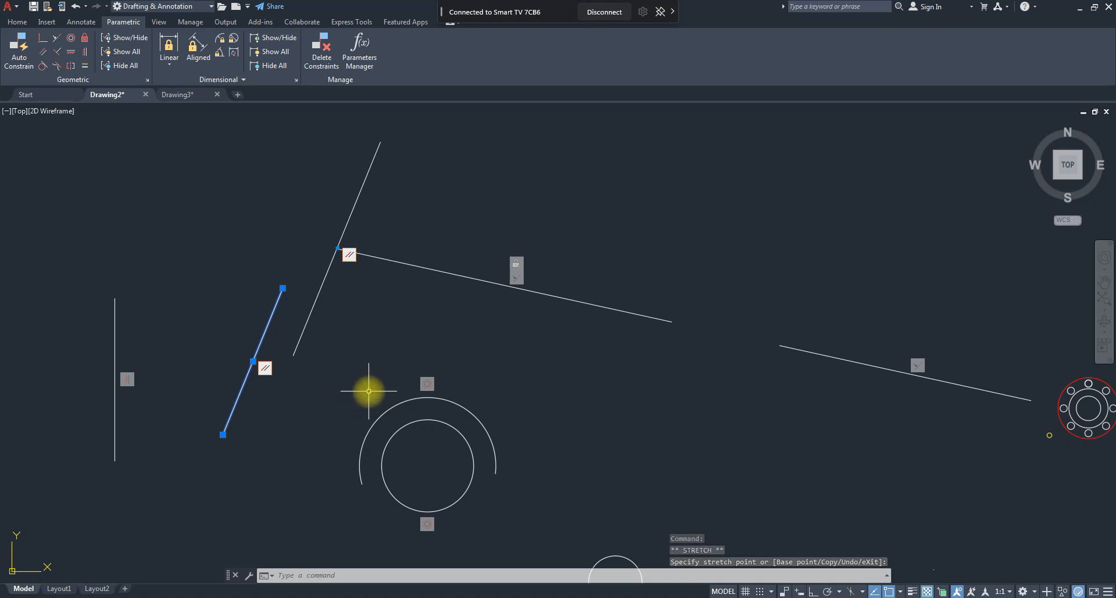
key(Escape)
key(Escape)
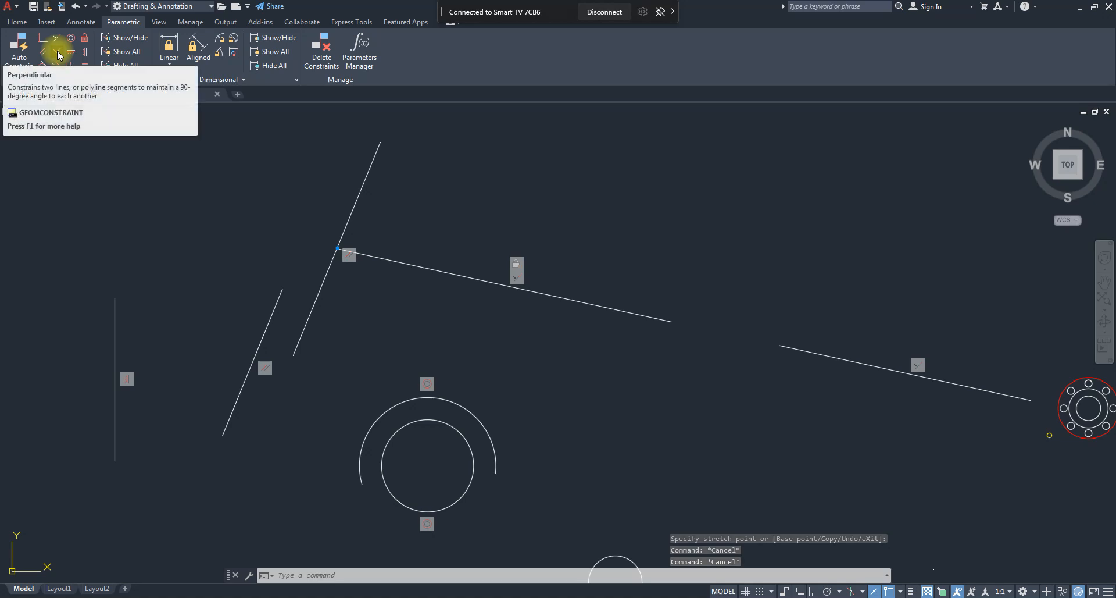
scroll(274, 240, down, 8)
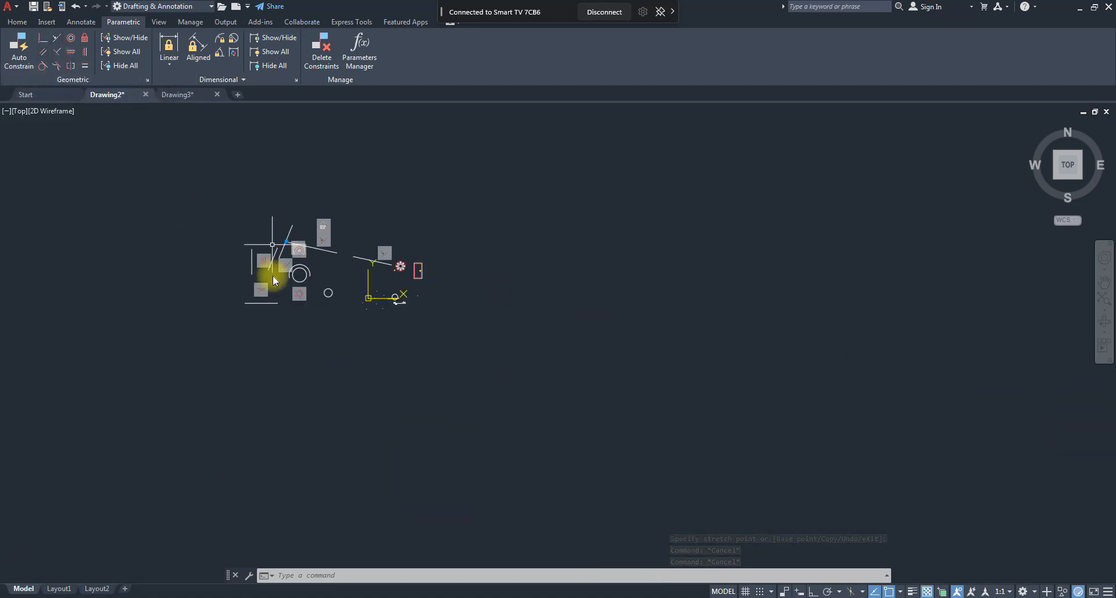
scroll(273, 275, up, 6)
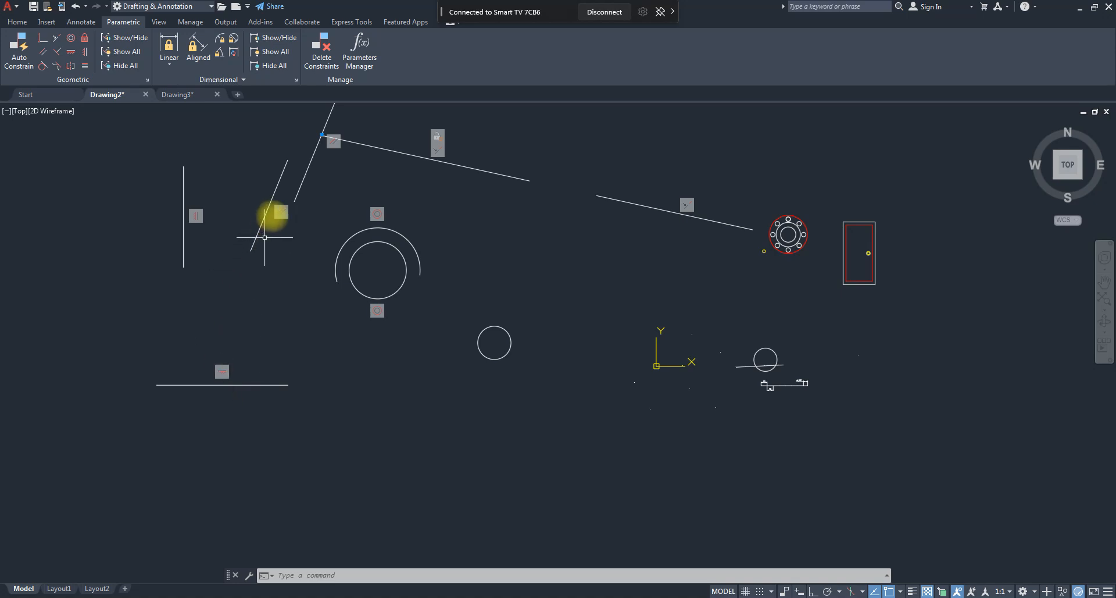
scroll(270, 383, down, 2)
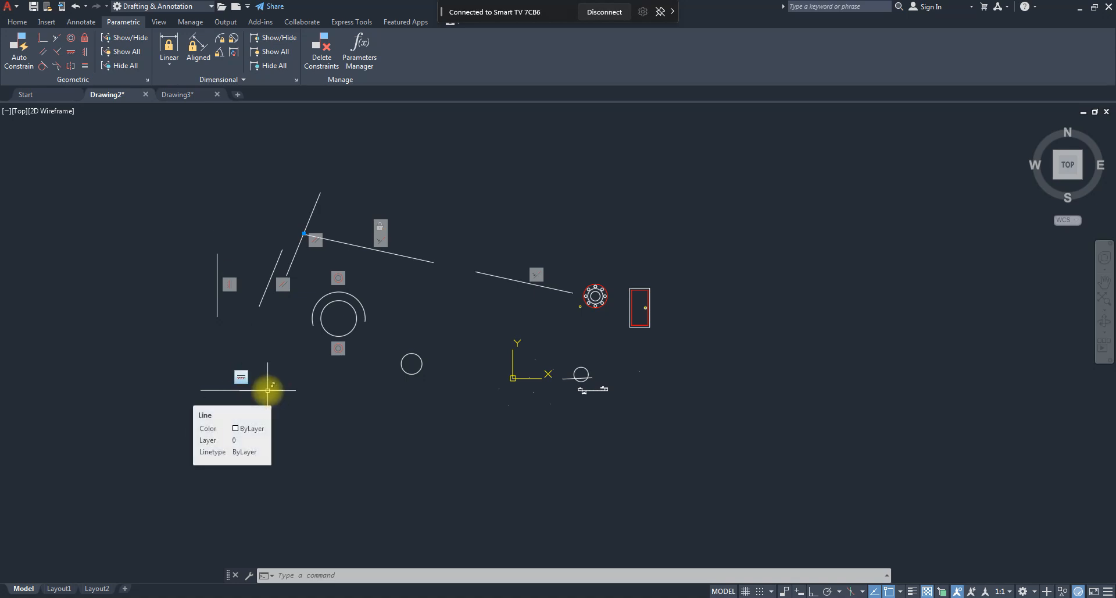
click(56, 53)
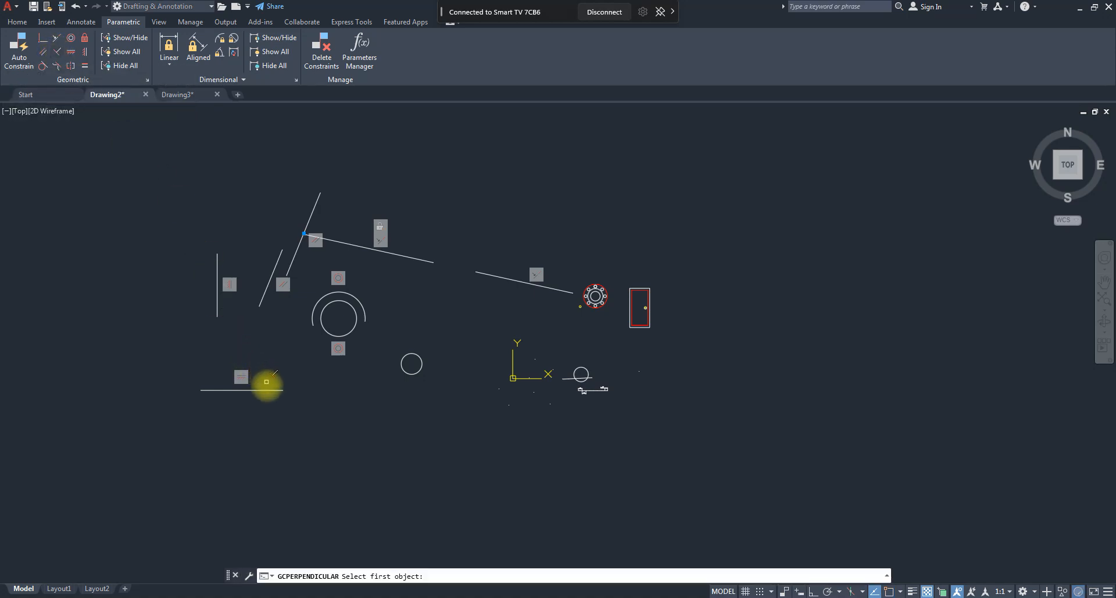
click(267, 389)
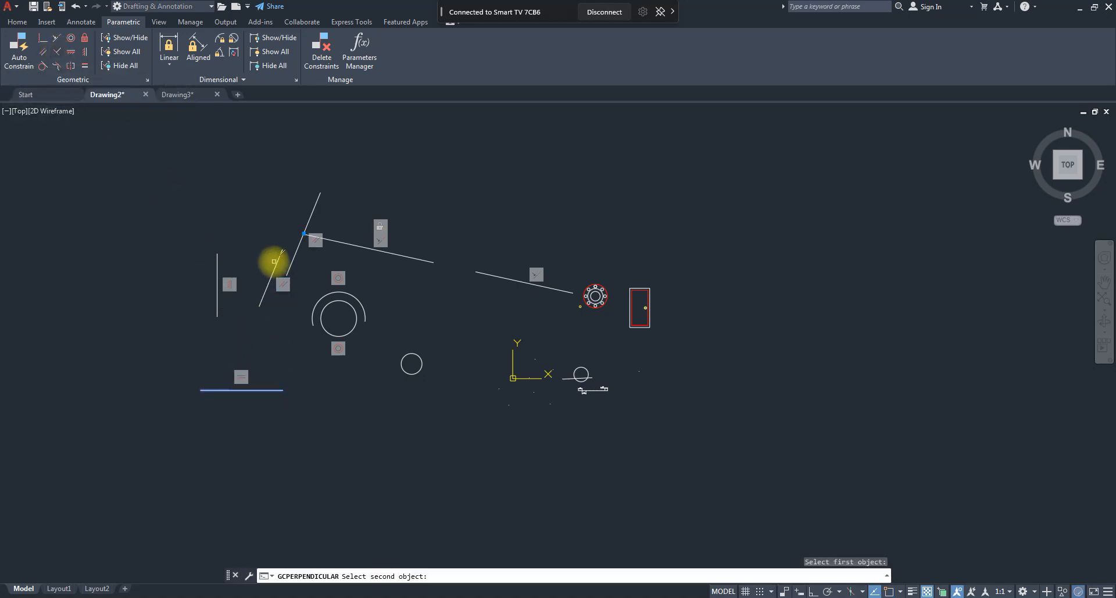
key(Escape)
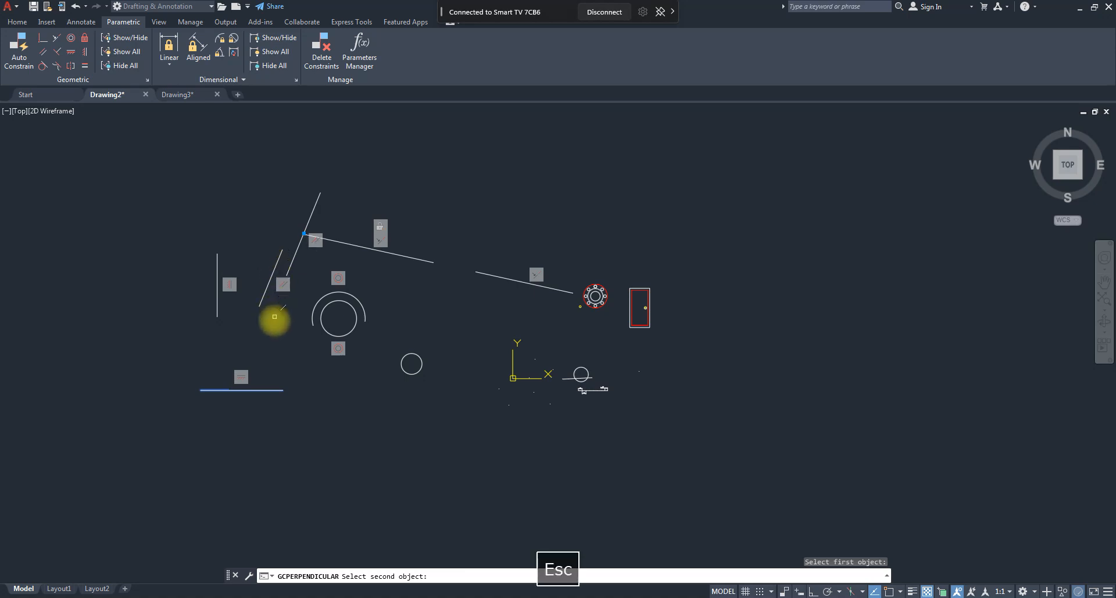
- Apply a perpendicular constraint picking the shorter parallel line first and the horizontal line second
click(54, 54)
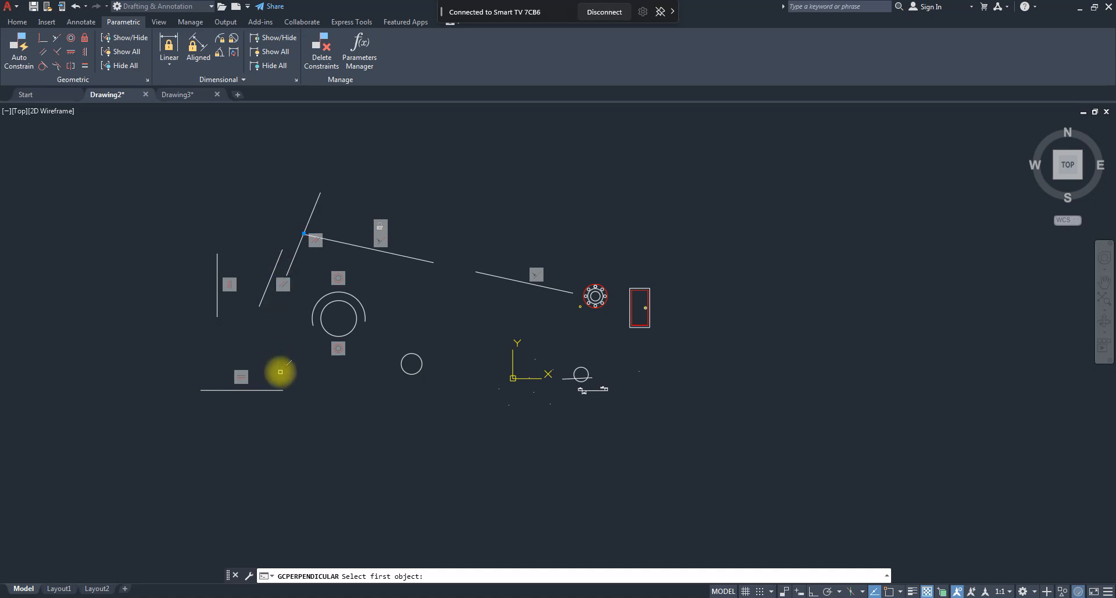
scroll(277, 364, up, 2)
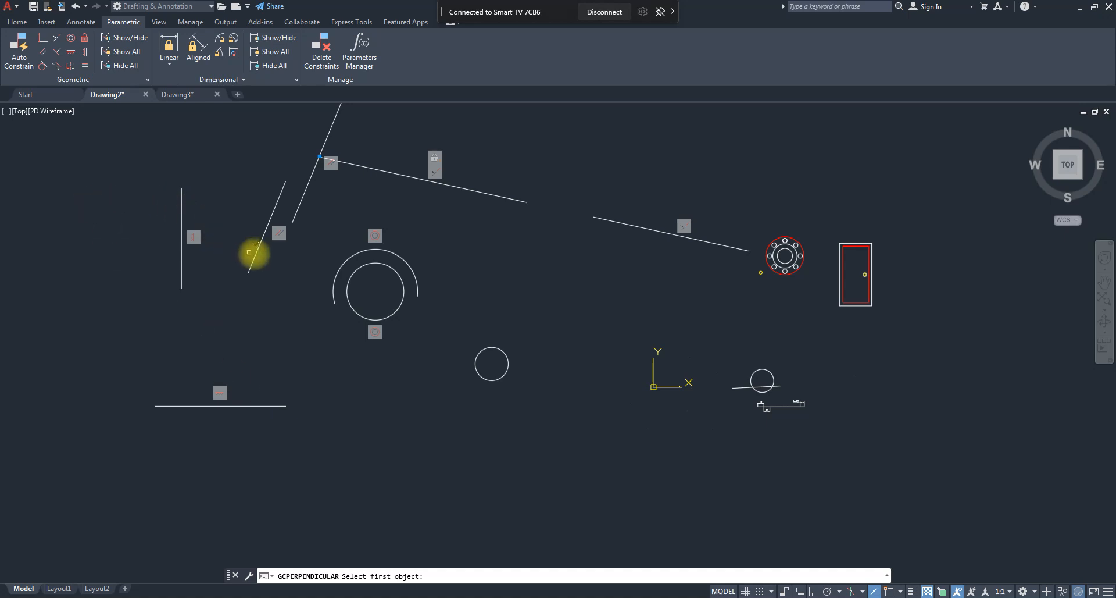
click(255, 256)
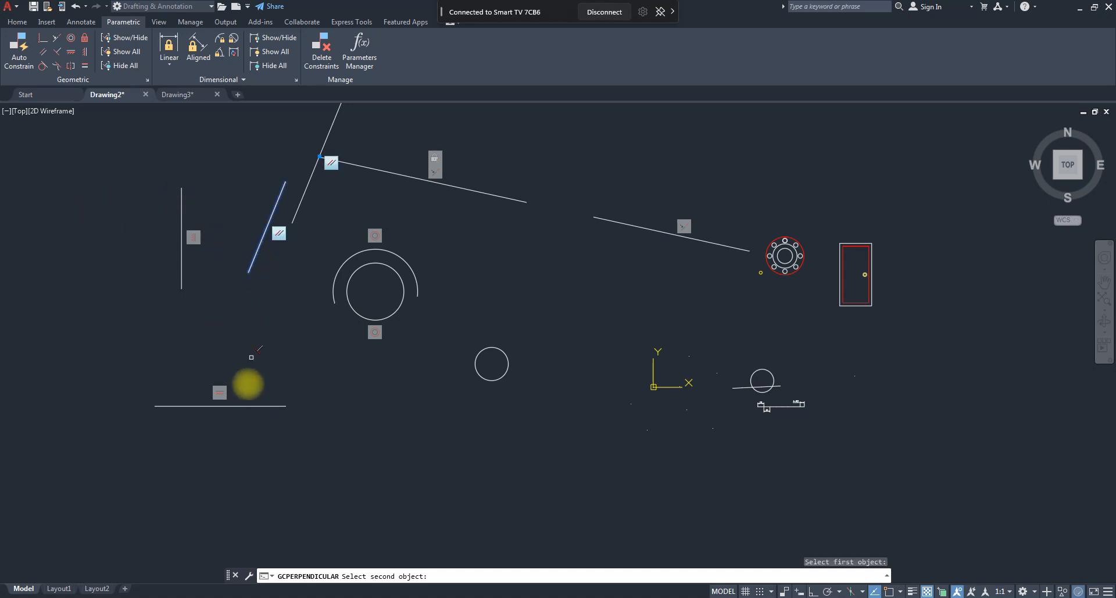
click(246, 406)
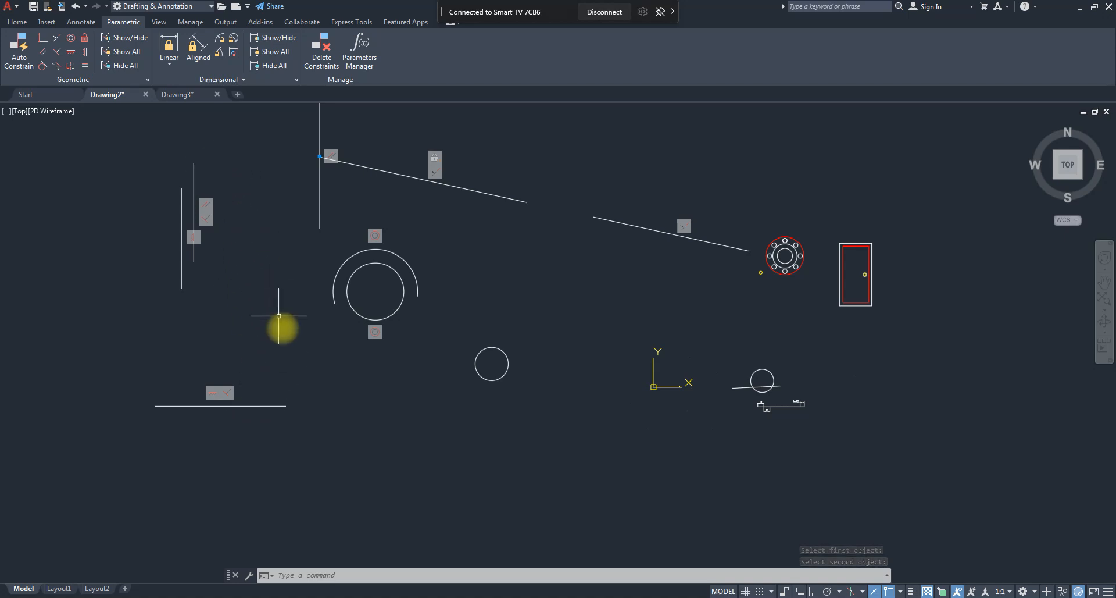
- Move the vertically constrained line by its midpoint to the far left, away from the perpendicular line
scroll(271, 326, down, 2)
scroll(269, 255, up, 2)
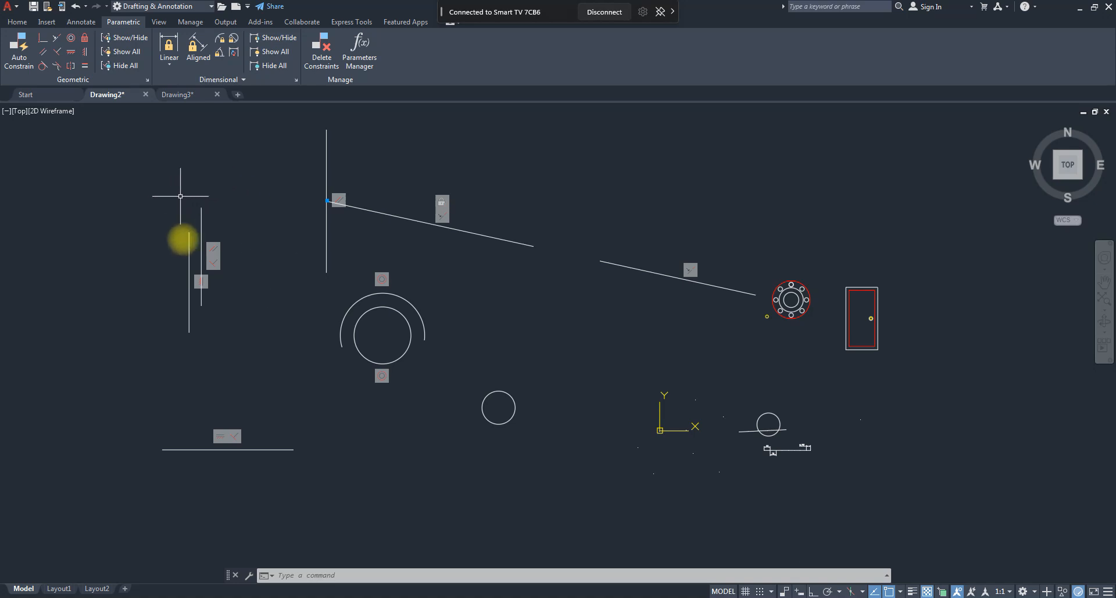
click(189, 249)
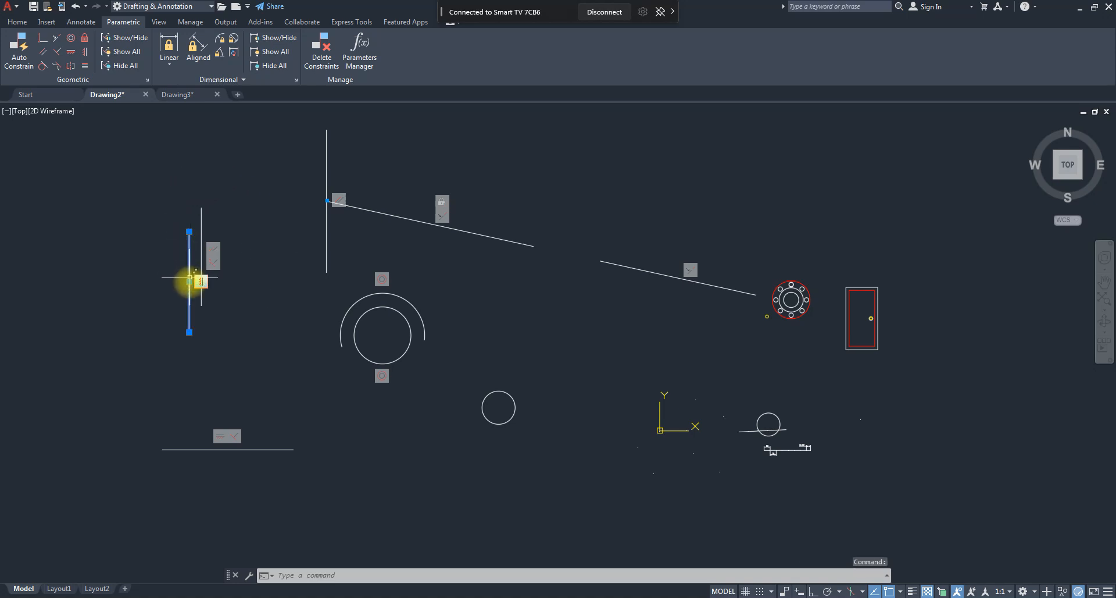
drag(188, 282, 54, 287)
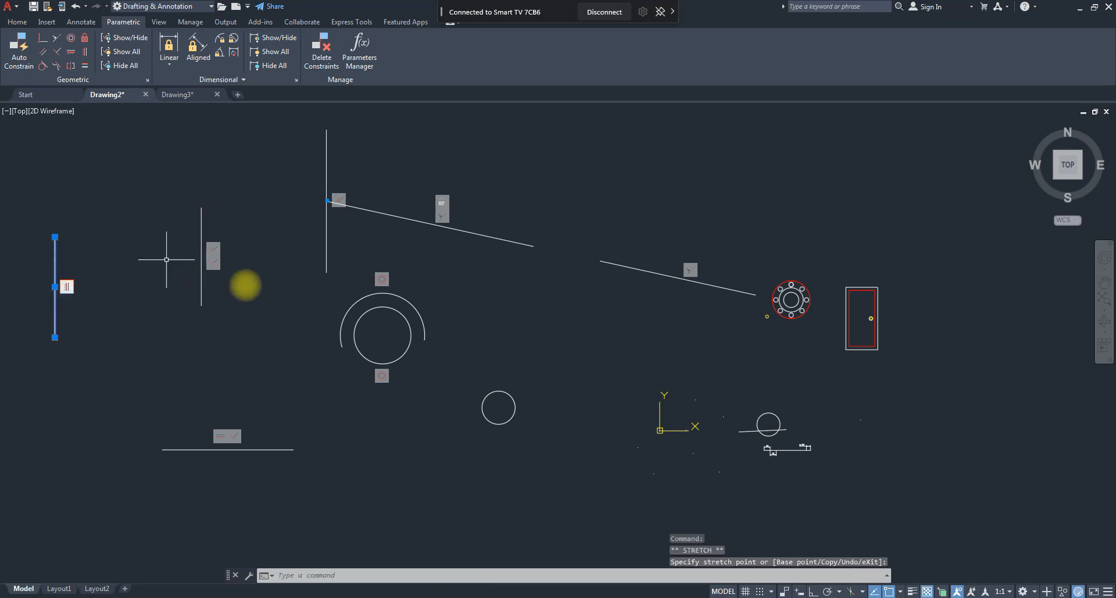
click(343, 175)
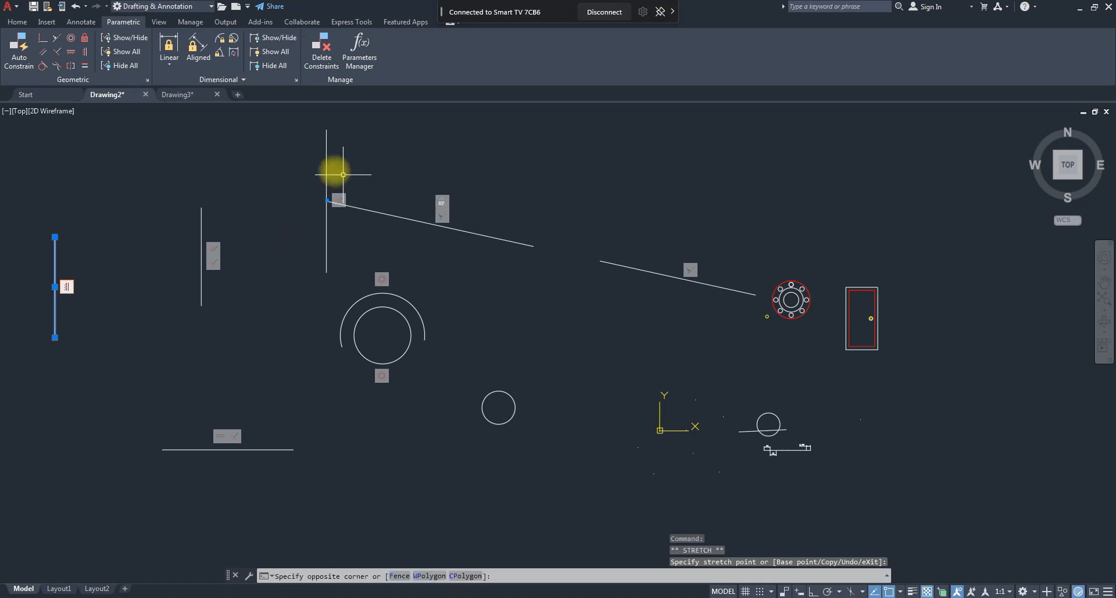
click(304, 149)
click(326, 132)
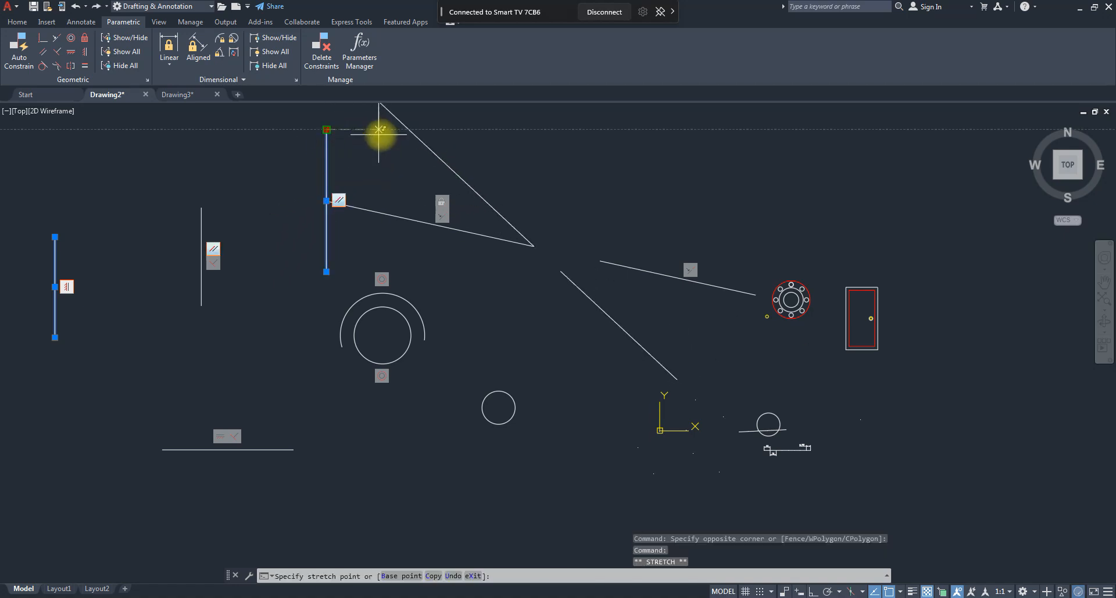
scroll(299, 302, down, 2)
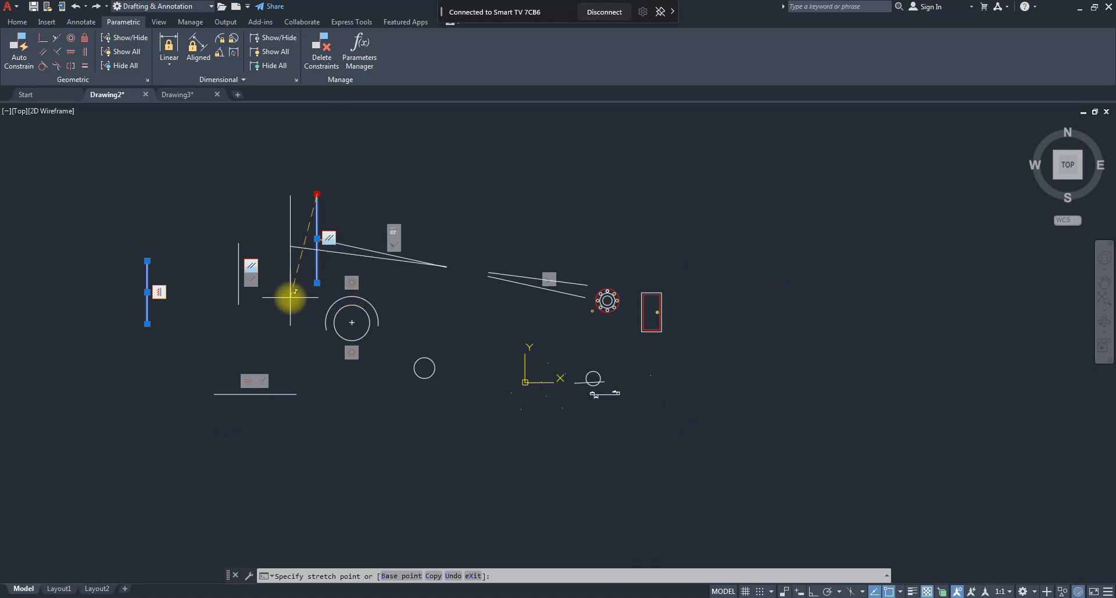
scroll(308, 301, up, 3)
scroll(273, 335, down, 3)
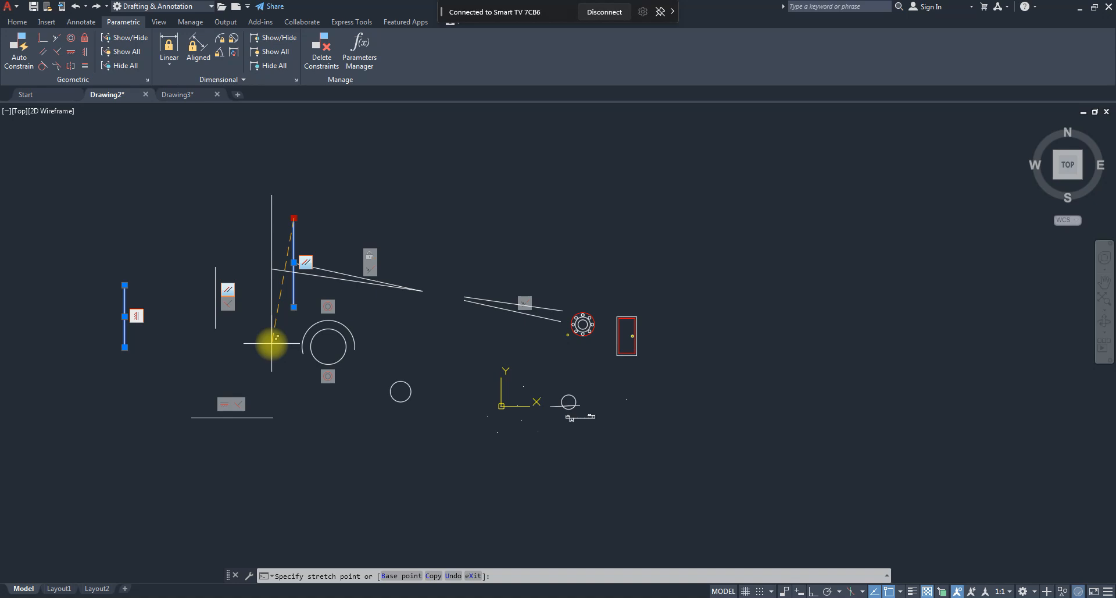
key(Escape)
scroll(272, 343, up, 2)
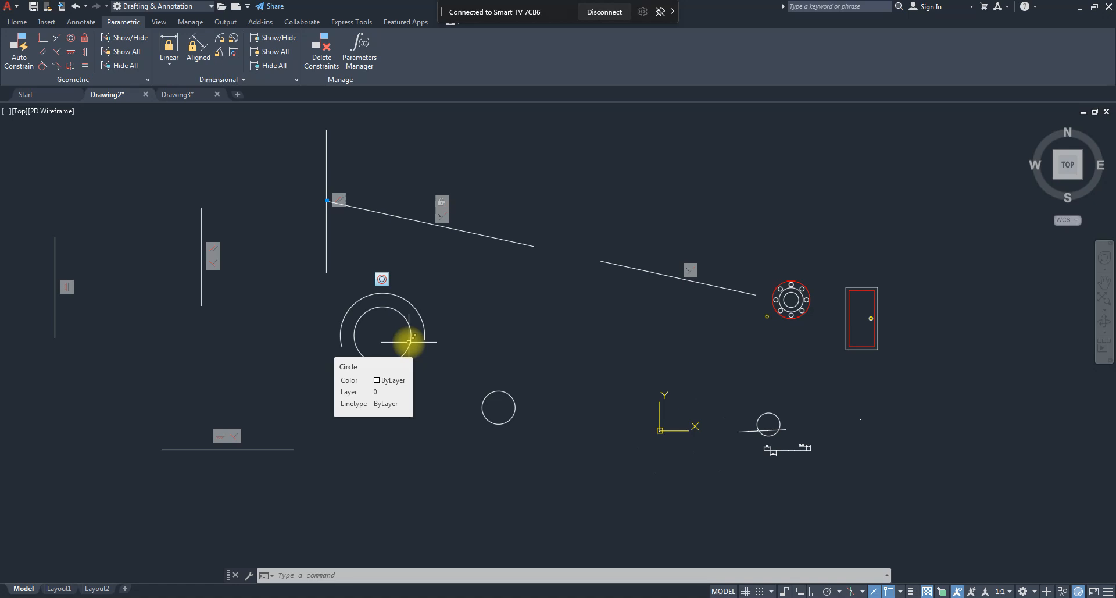
click(409, 342)
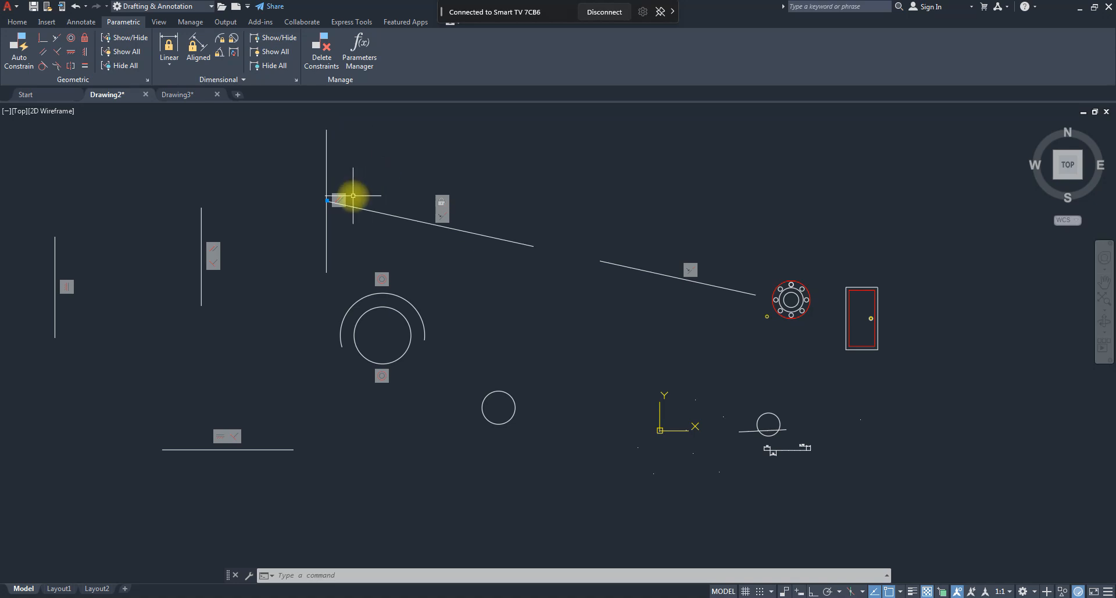
click(361, 168)
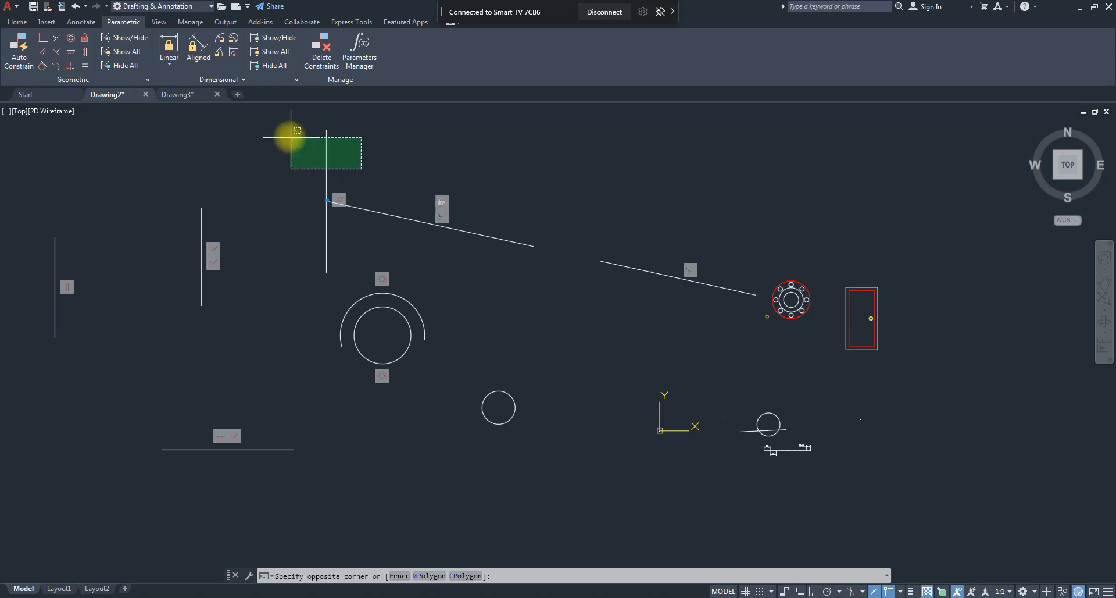
click(285, 135)
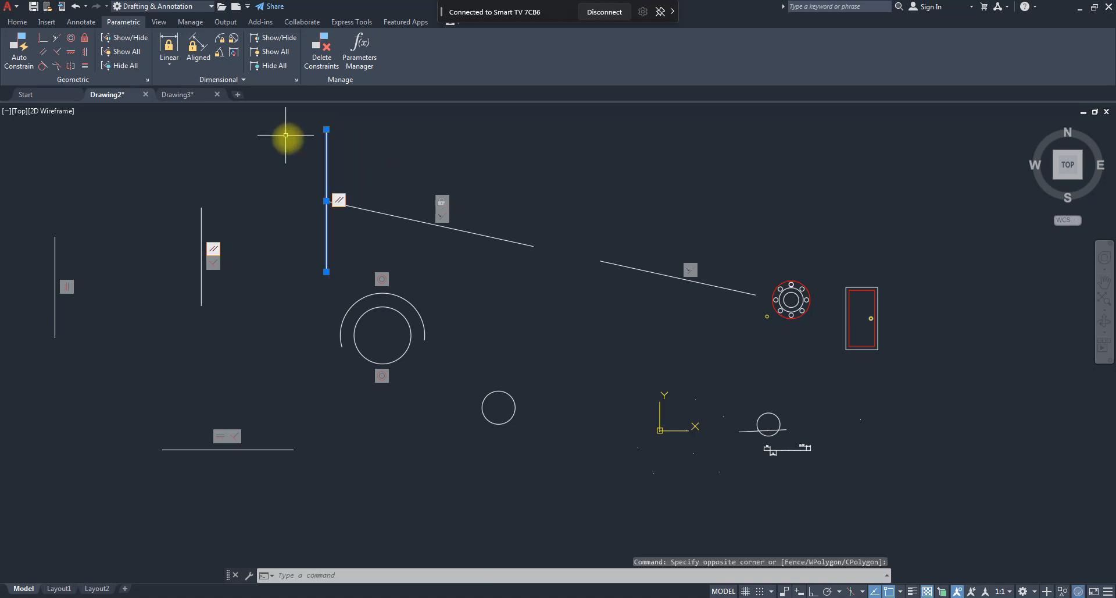
click(327, 129)
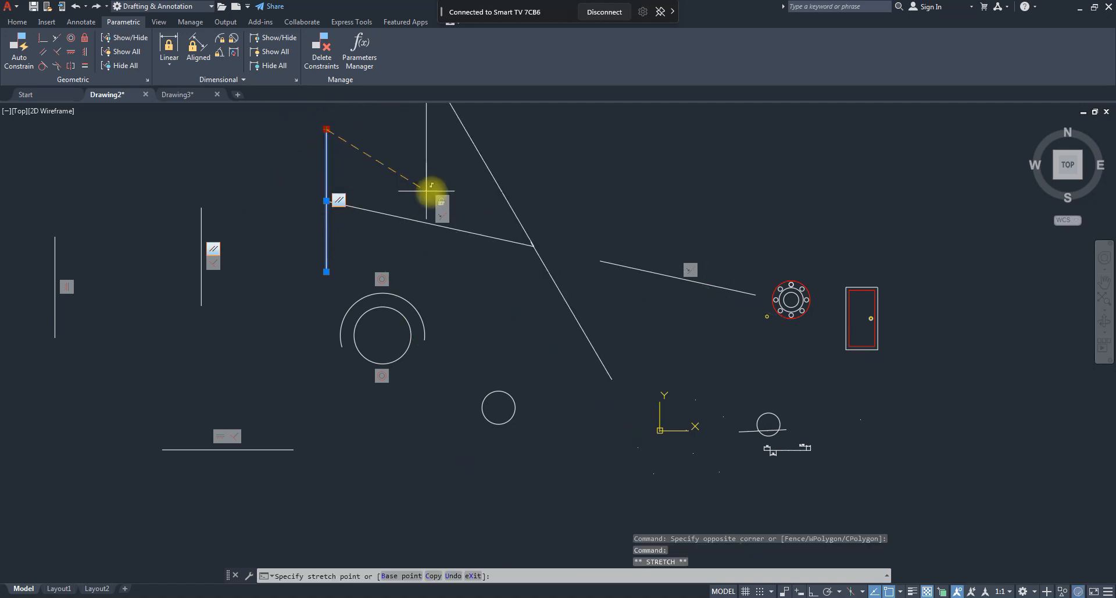
scroll(376, 221, down, 4)
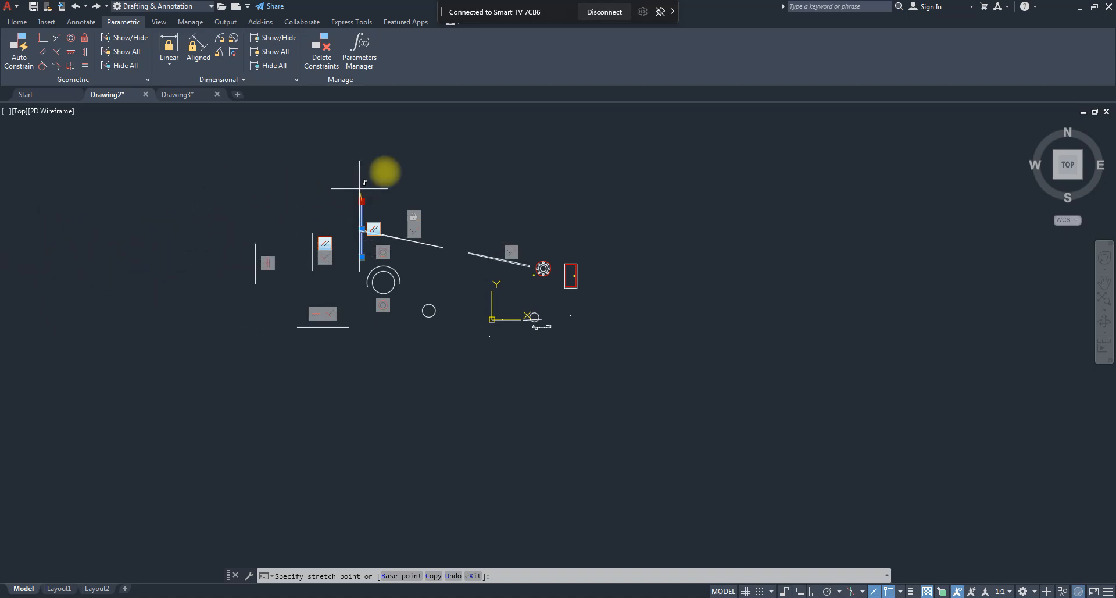
scroll(392, 172, up, 4)
key(Escape)
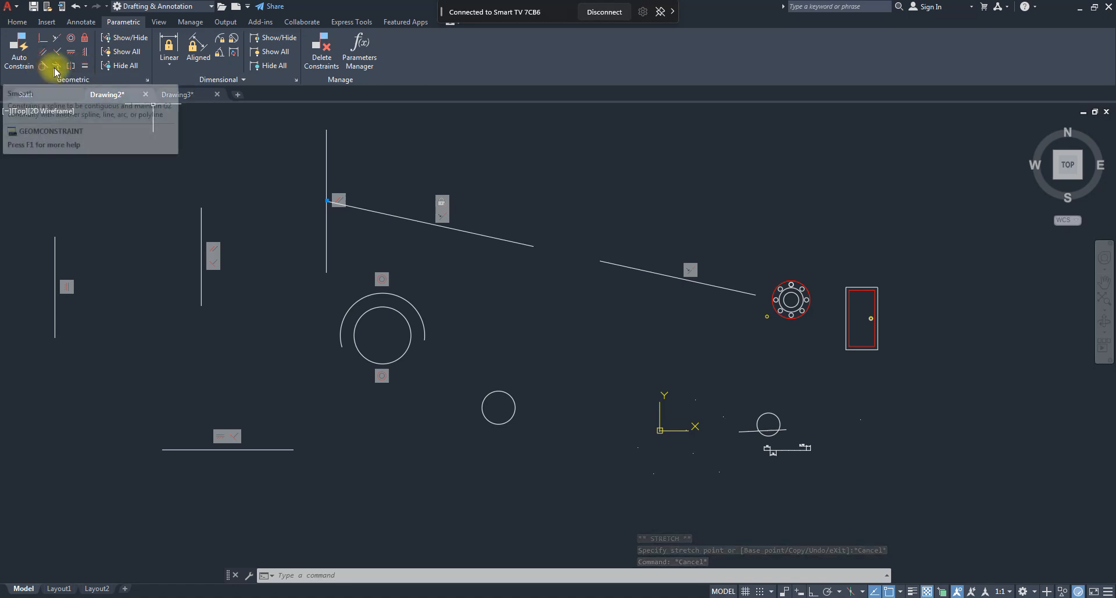
- Hide the constraint bars of the lower horizontal line and the two shorter vertical lines
scroll(461, 342, down, 3)
scroll(247, 329, up, 3)
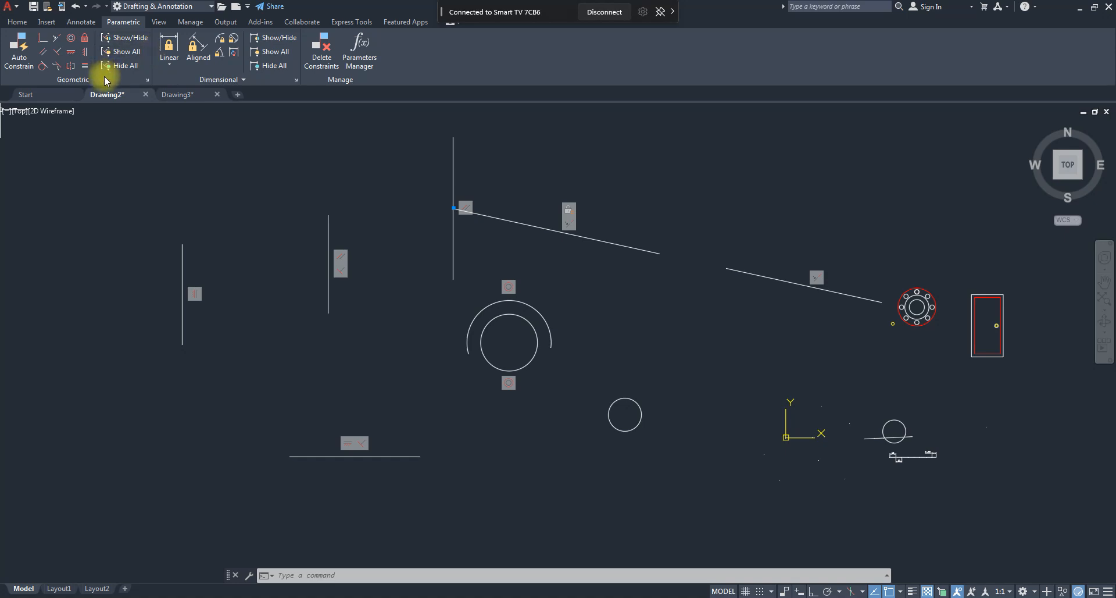
scroll(523, 263, down, 2)
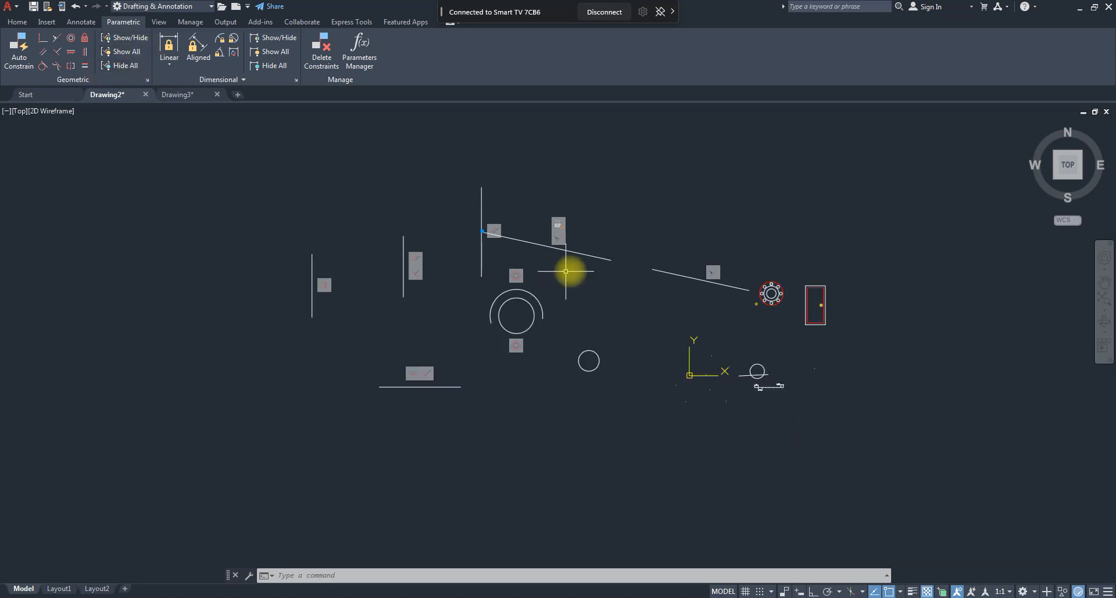
scroll(574, 269, up, 2)
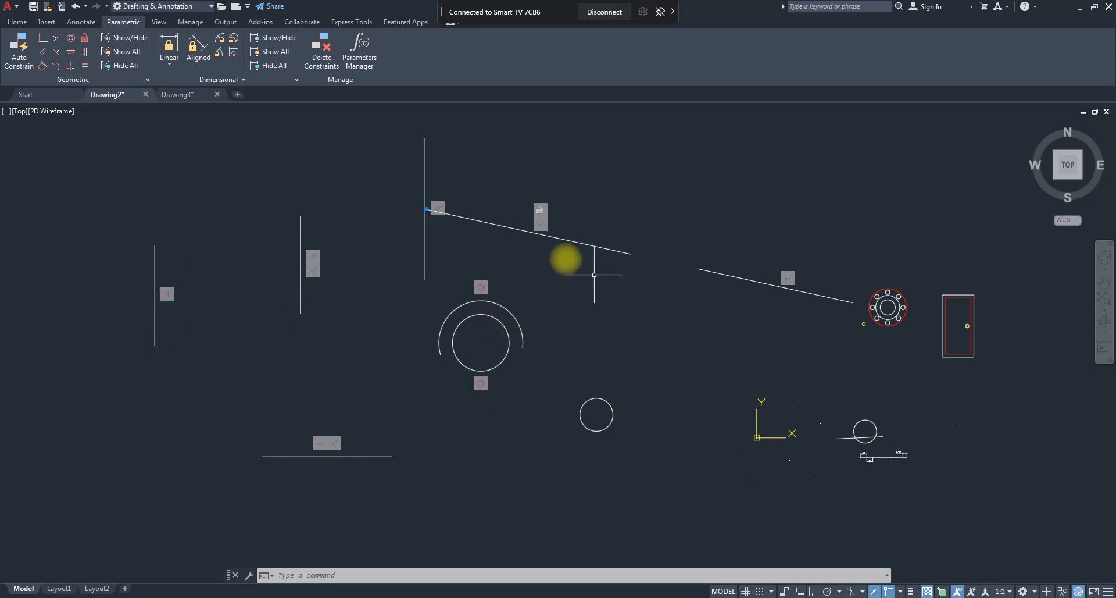
click(130, 38)
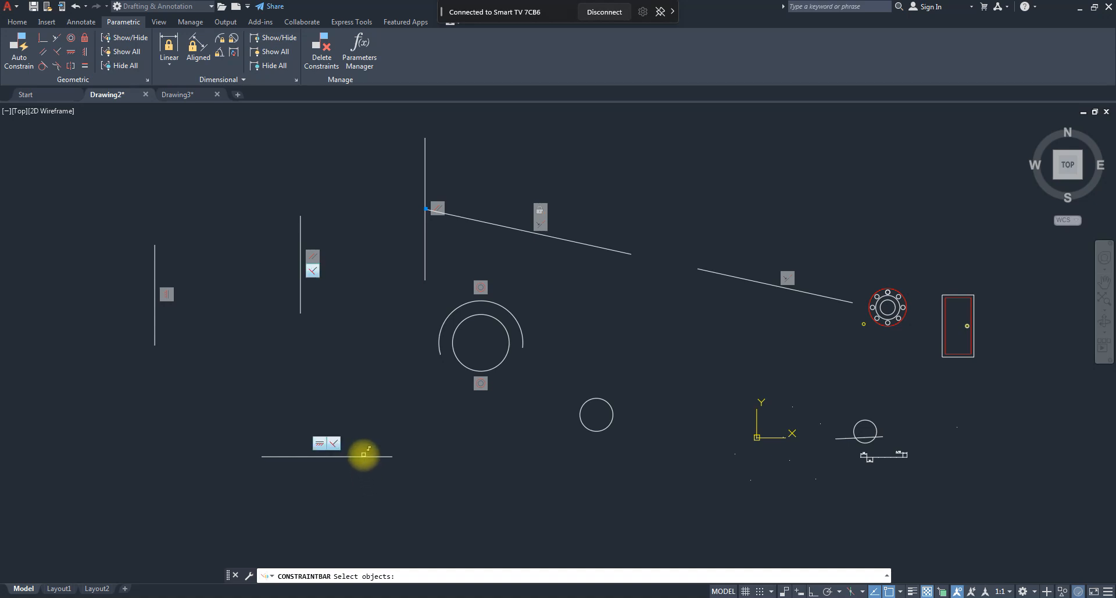
click(363, 459)
click(319, 479)
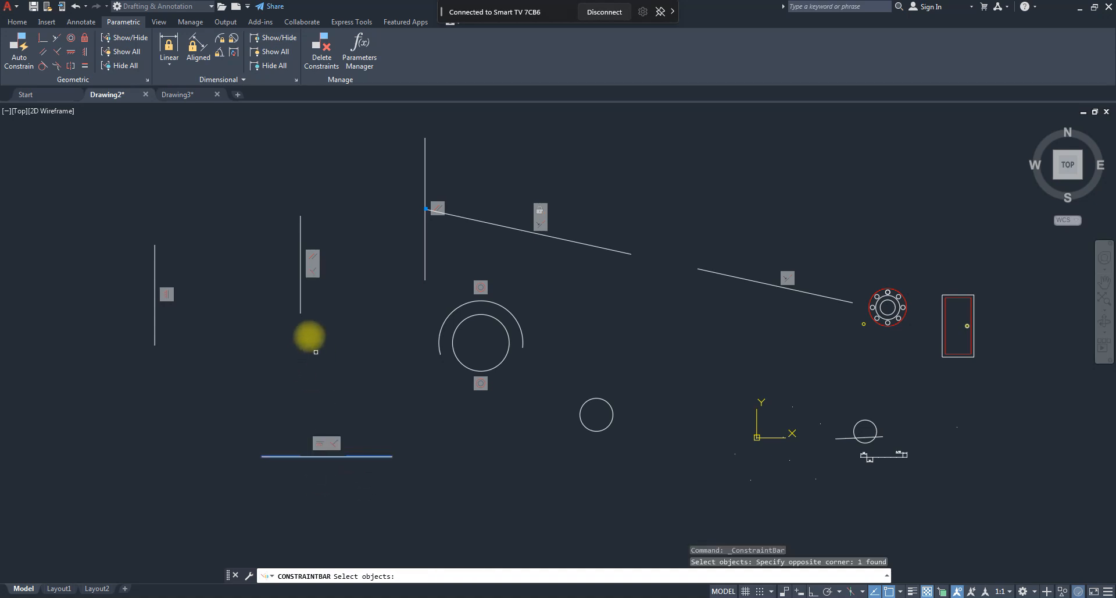
click(306, 329)
click(95, 261)
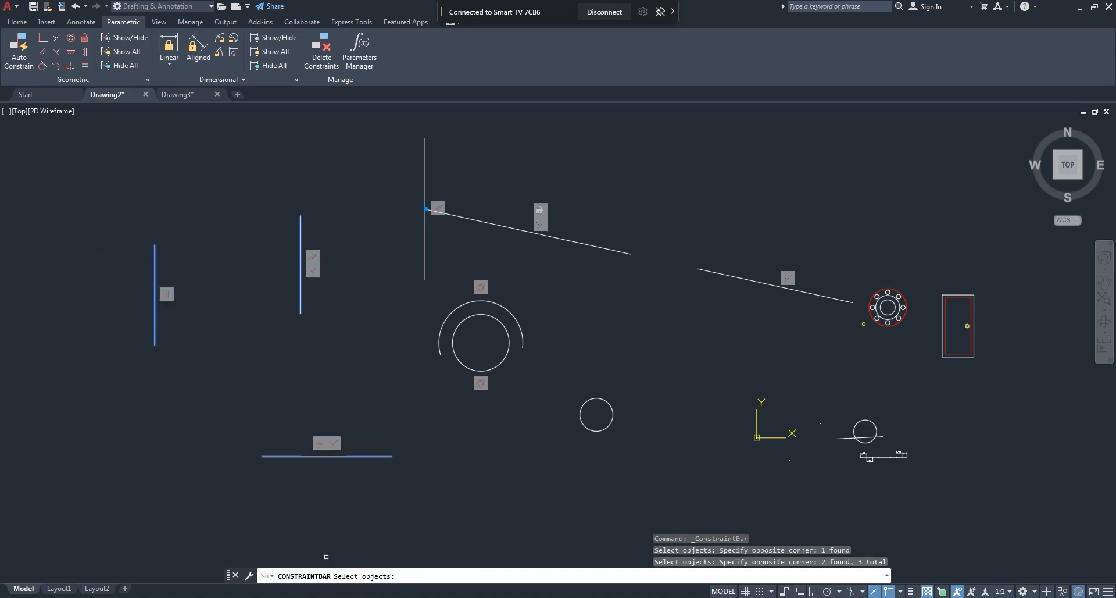
key(Return)
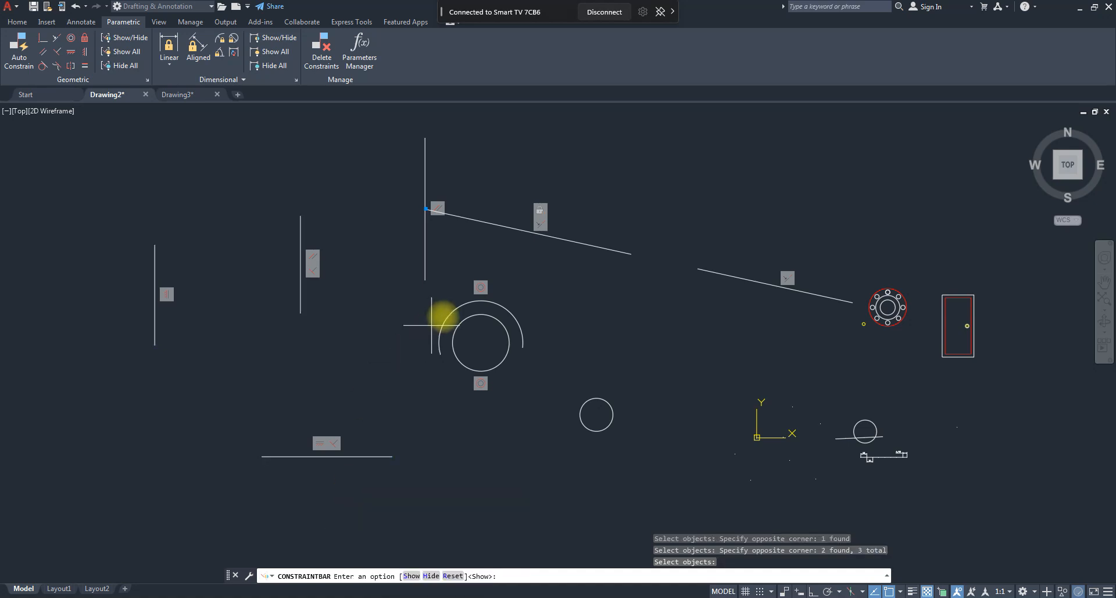
click(430, 576)
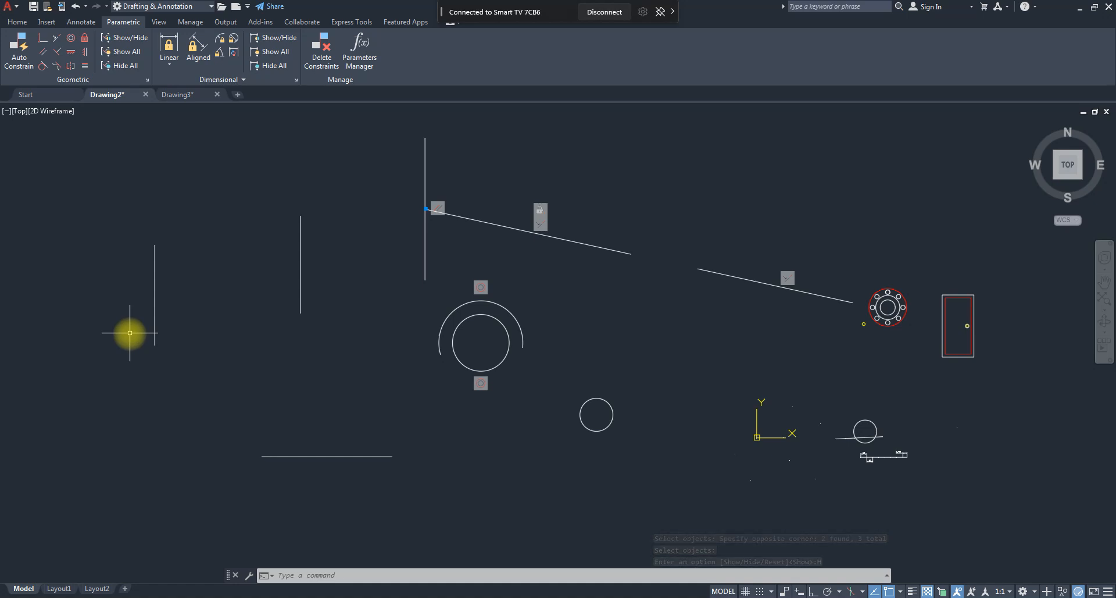
- Close the individual constraint bar beside the sloped line that meets the long vertical line
scroll(436, 203, up, 5)
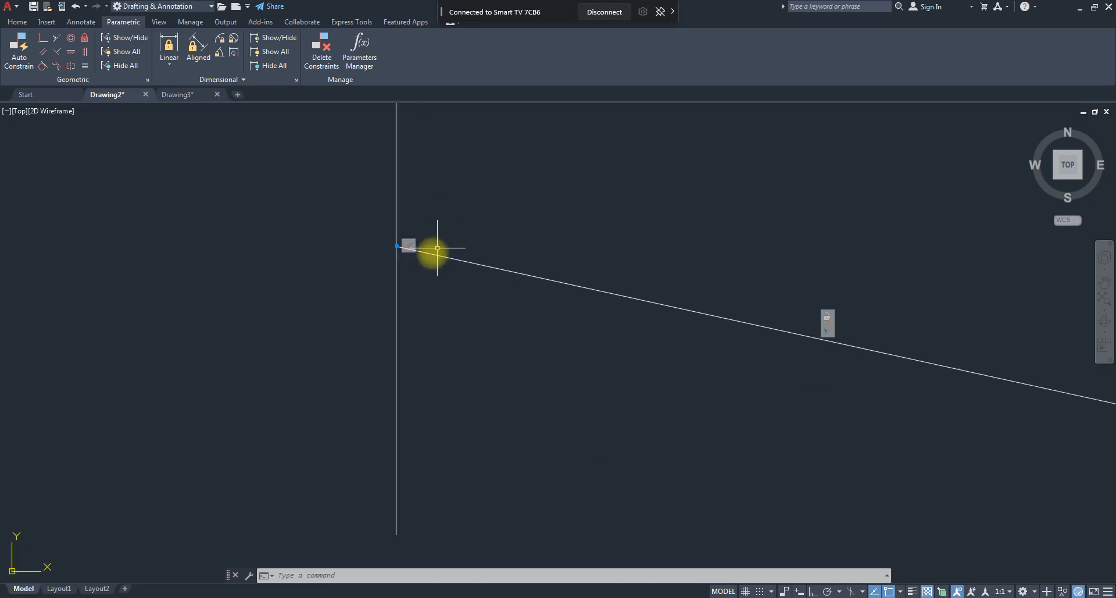
scroll(846, 329, up, 4)
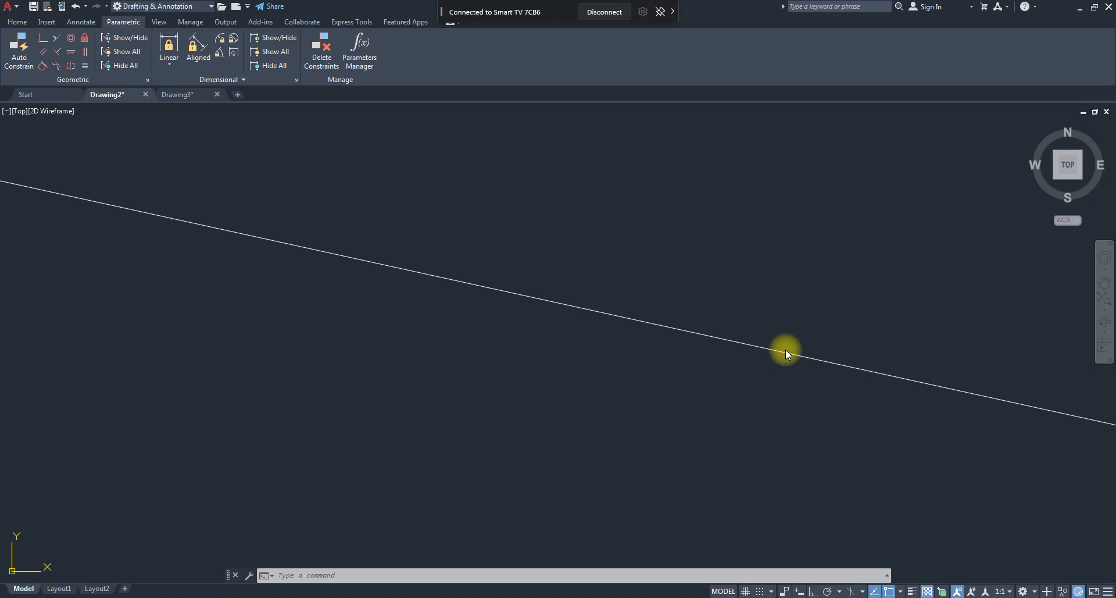
scroll(786, 349, down, 5)
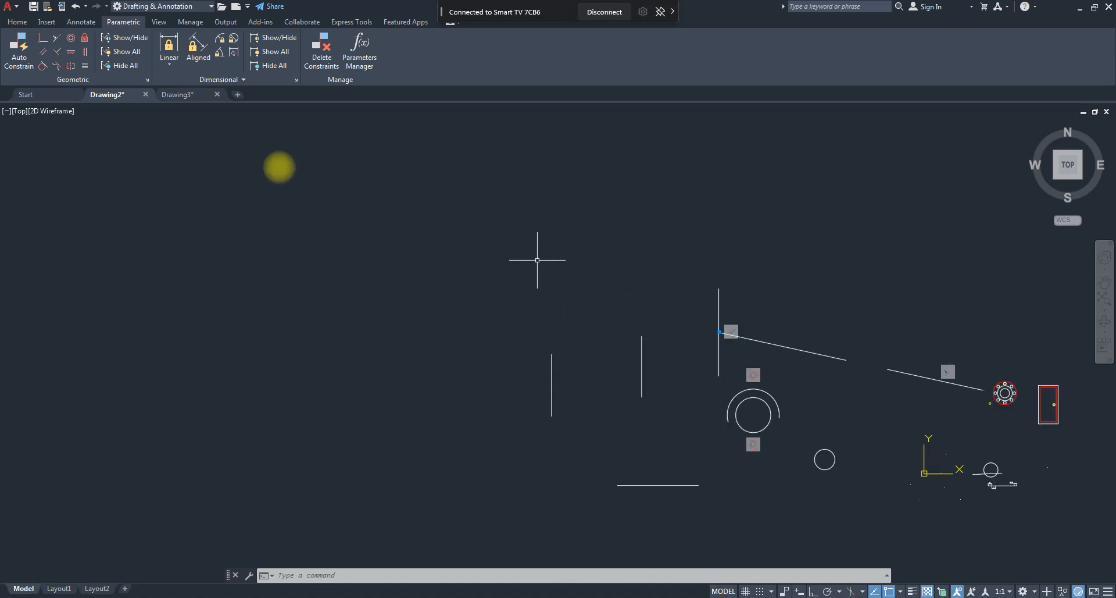
- Hide all geometric constraint bars in the drawing and bring them all back into display
click(126, 66)
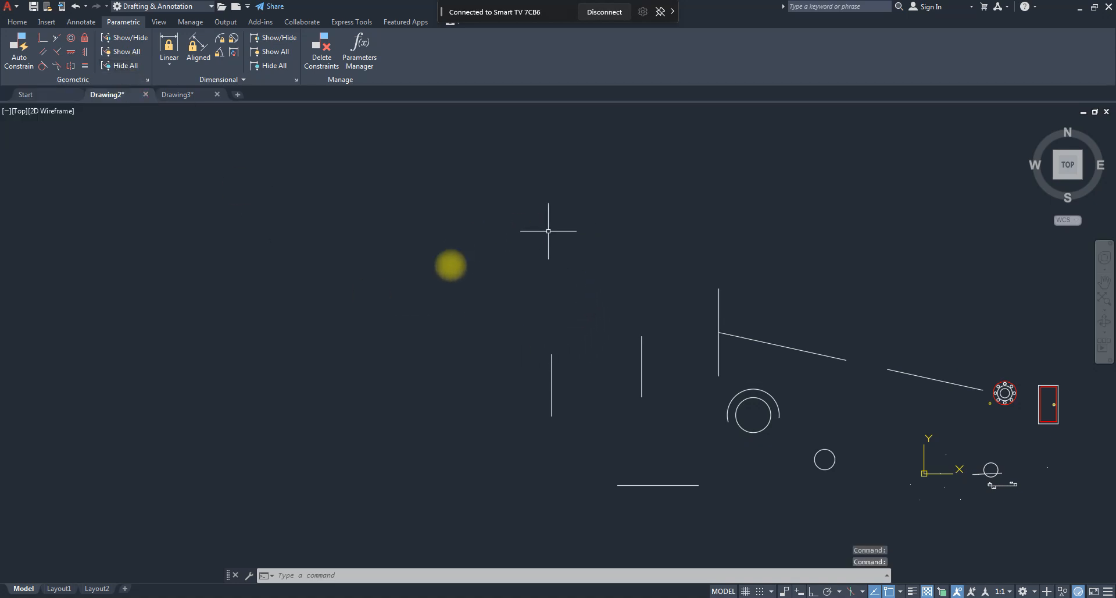
middle_drag(731, 349, 548, 249)
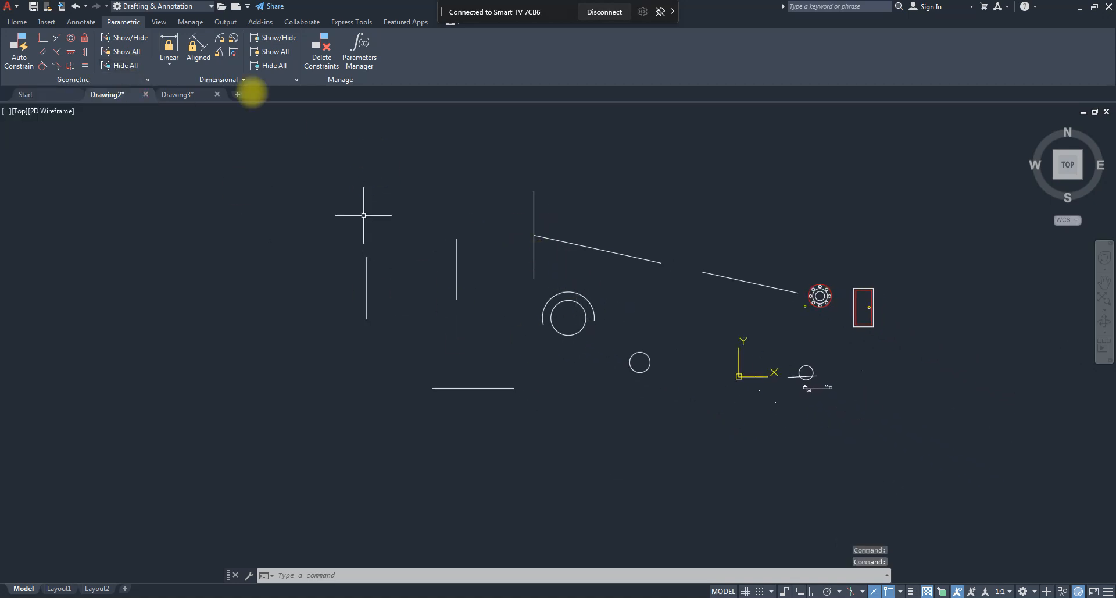
click(124, 51)
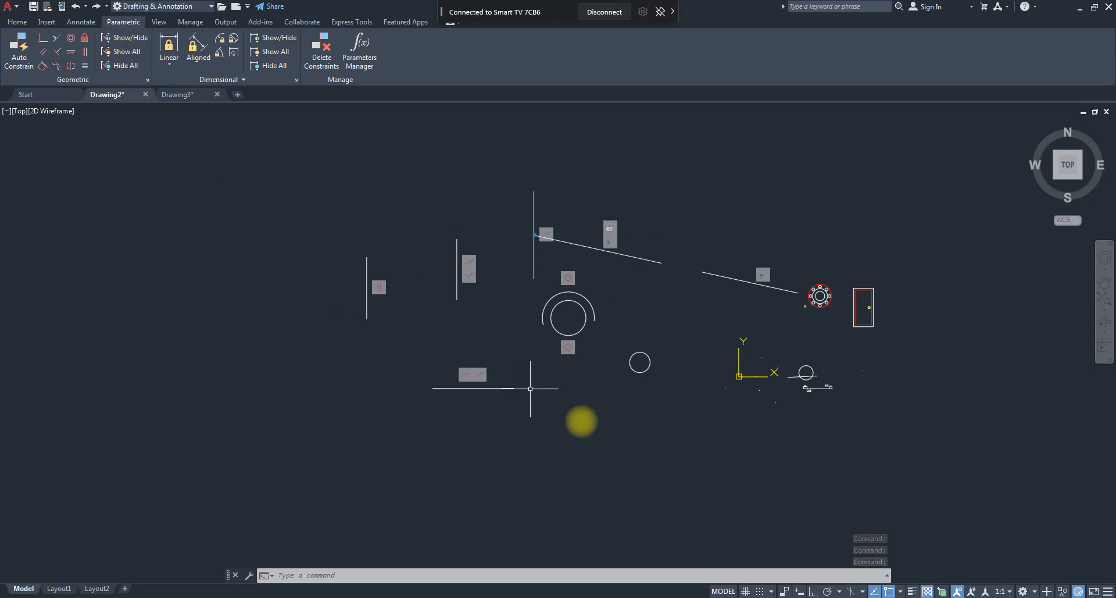
scroll(474, 417, down, 4)
scroll(628, 388, up, 6)
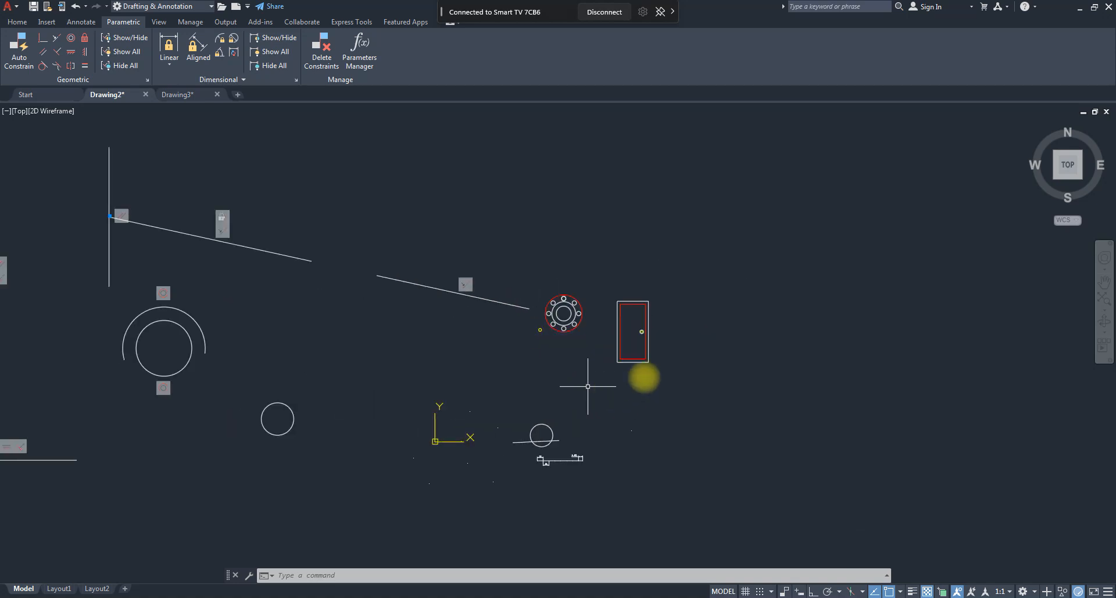
scroll(650, 334, up, 5)
scroll(650, 341, down, 5)
scroll(653, 349, up, 5)
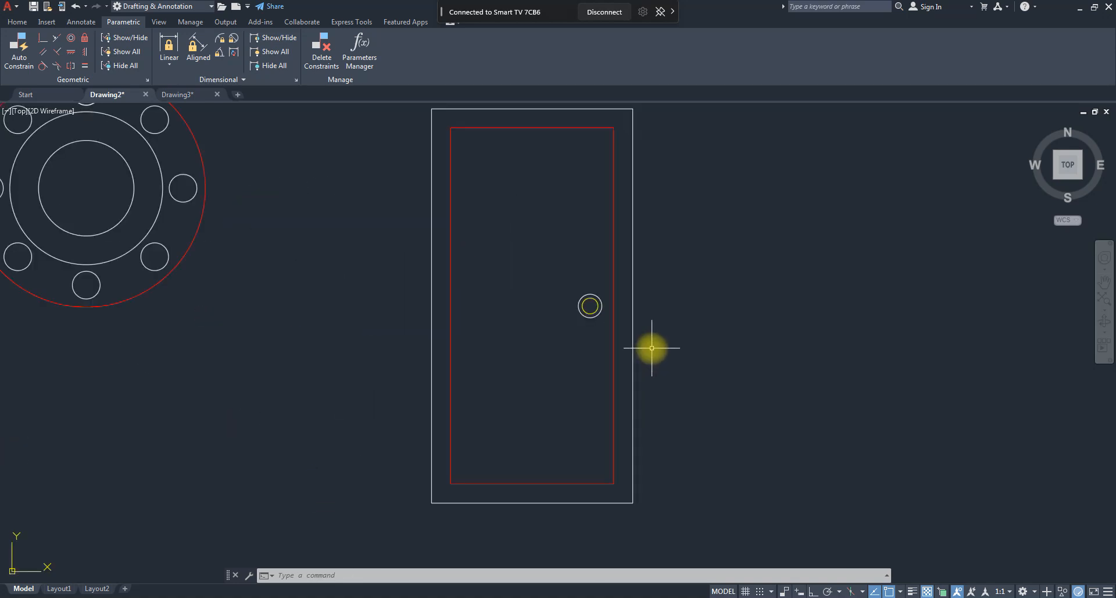
scroll(630, 357, down, 5)
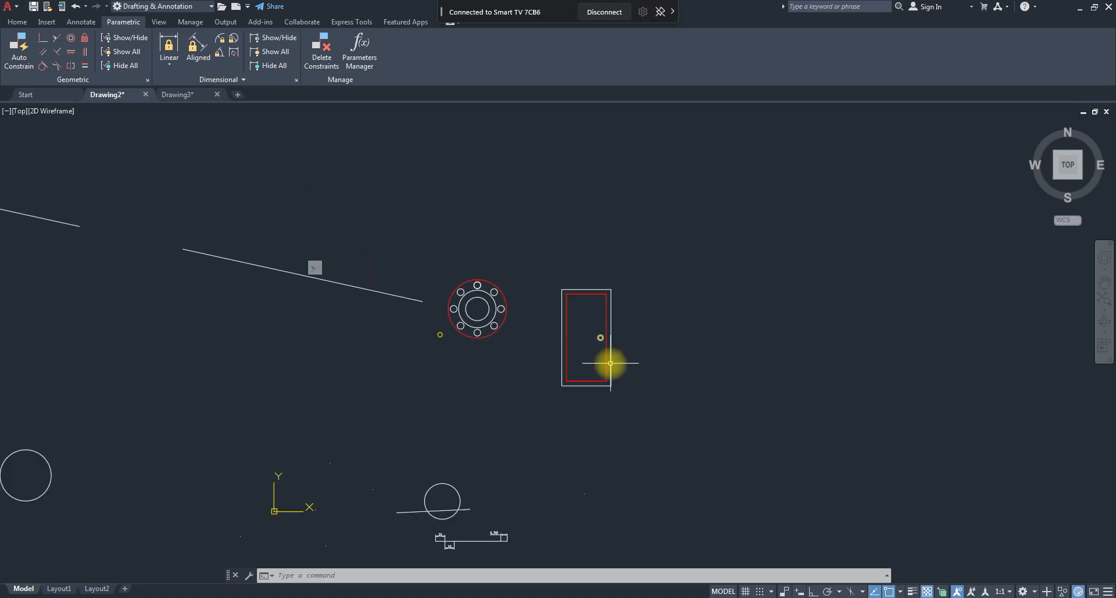
- Draw a wide rectangle in the empty area to the right of the door
scroll(616, 355, down, 4)
scroll(680, 381, up, 2)
text(r)
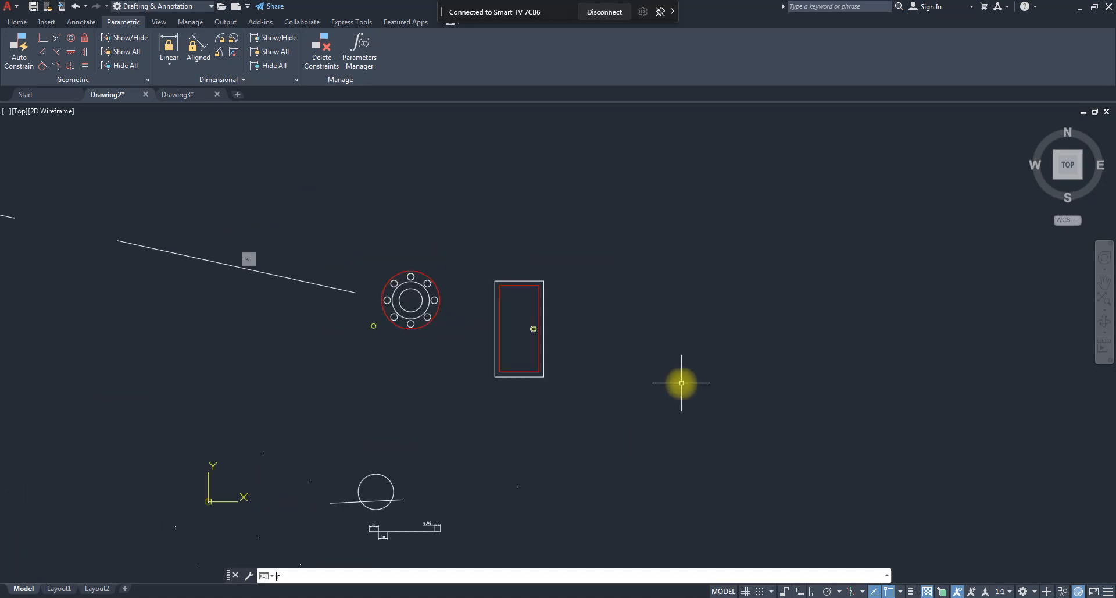
text(ec)
key(Return)
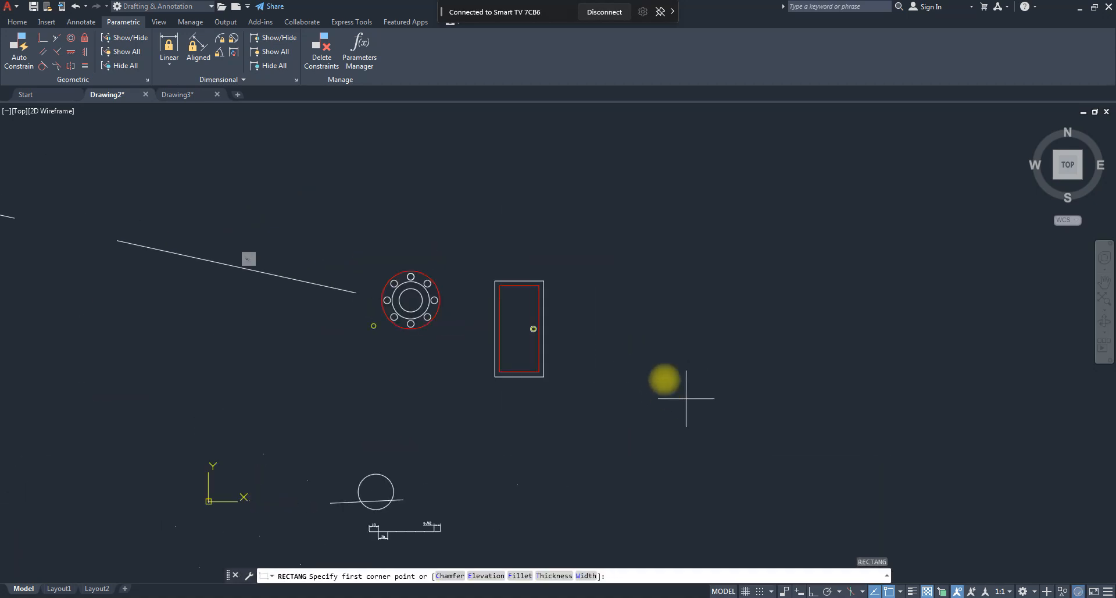
click(653, 320)
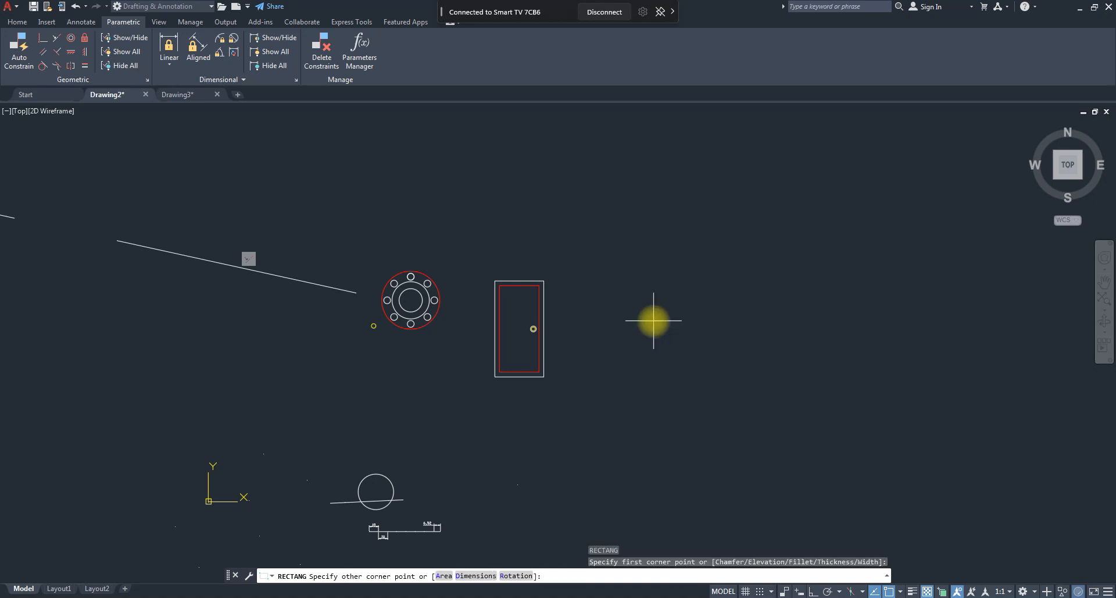
click(770, 373)
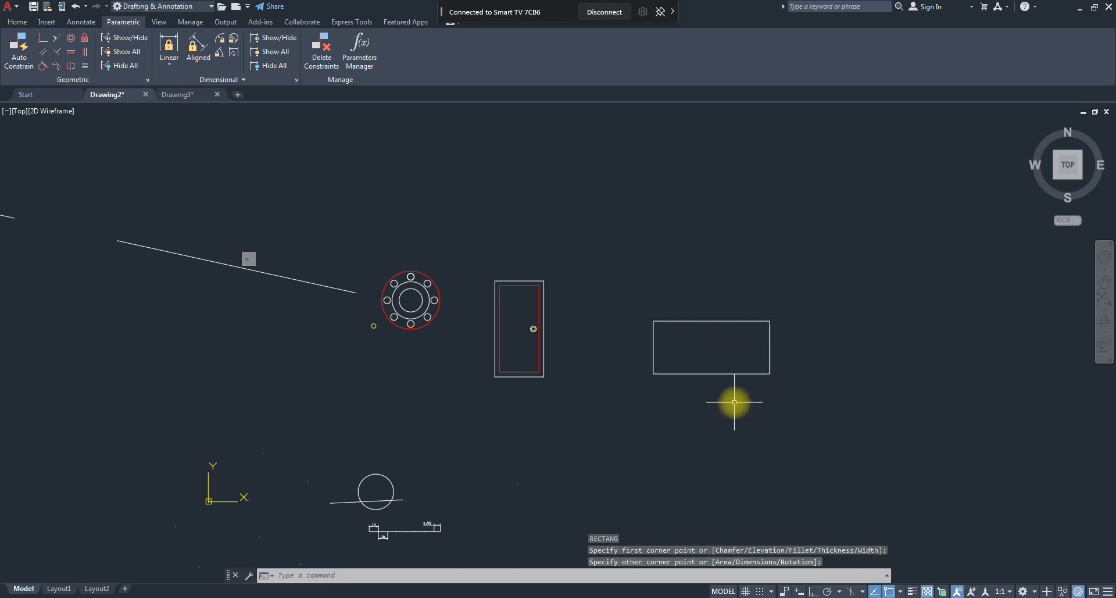
key(Escape)
key(Escape)
- Copy the wide rectangle horizontally into the empty space on its right side, leaving a gap between the two
scroll(697, 310, up, 2)
scroll(697, 310, up, 2)
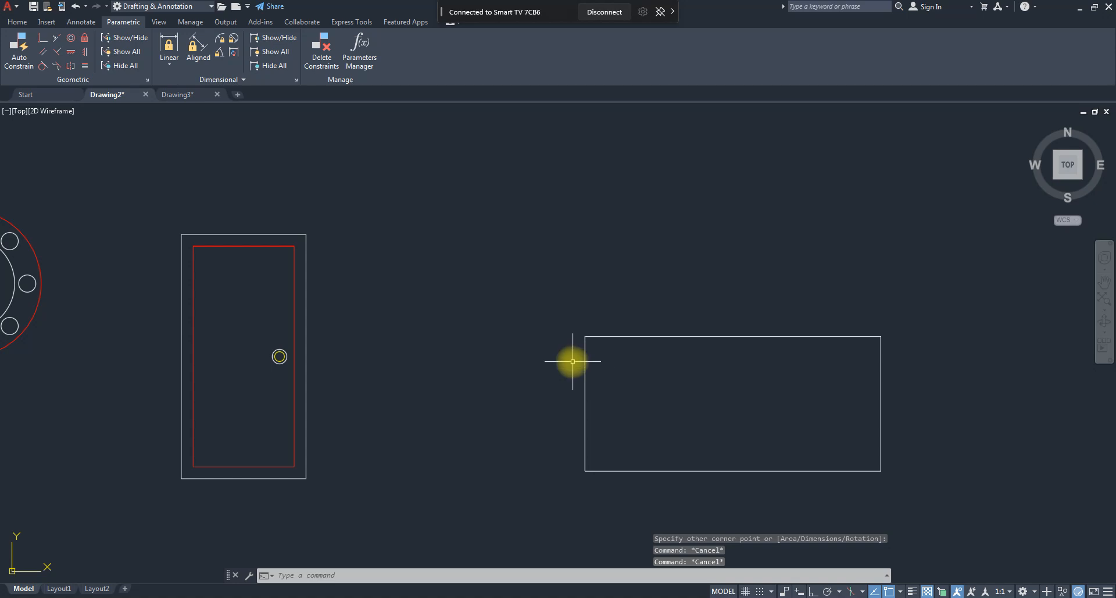
click(881, 383)
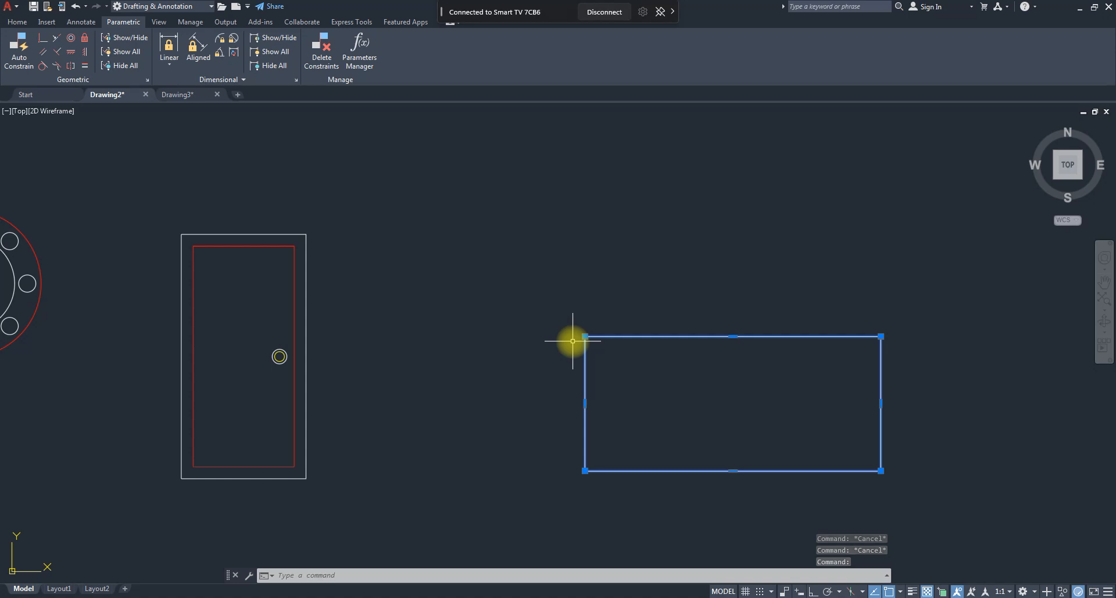
scroll(456, 353, down, 2)
text(co)
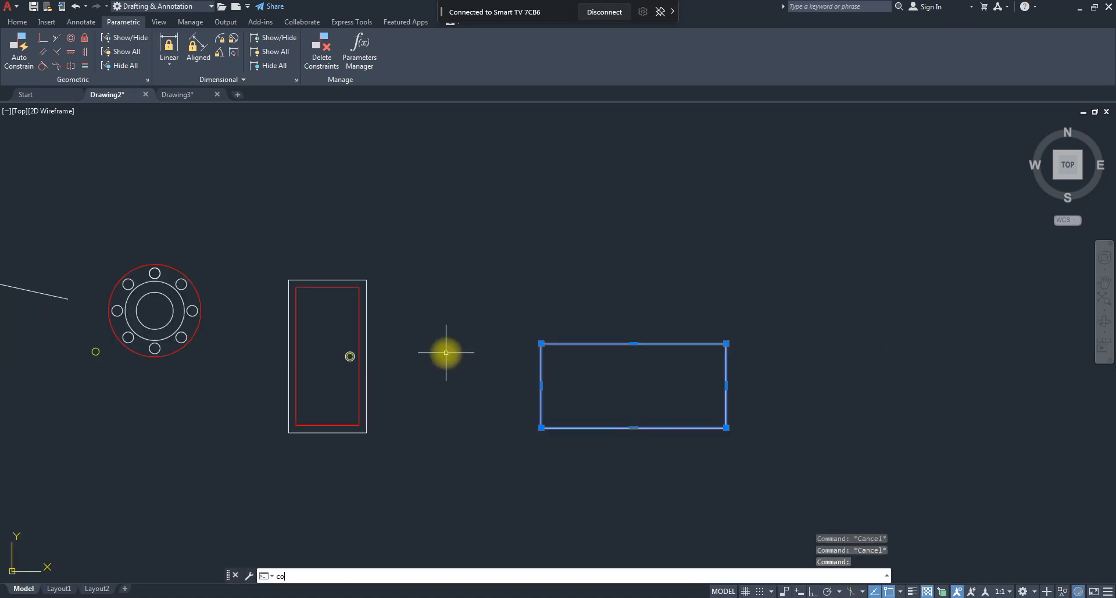
key(Return)
click(543, 467)
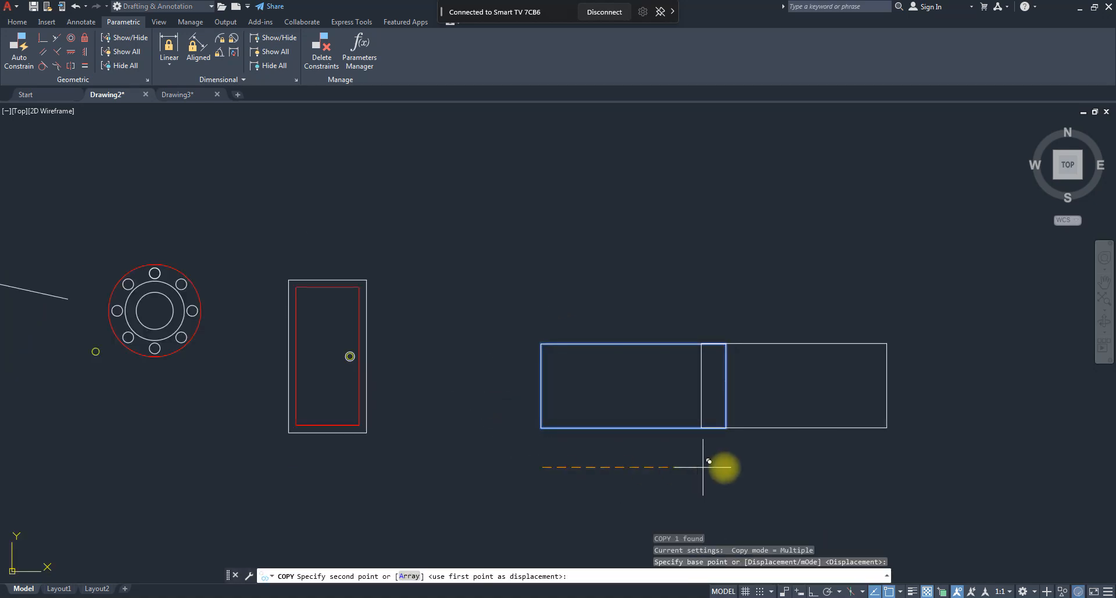
click(769, 467)
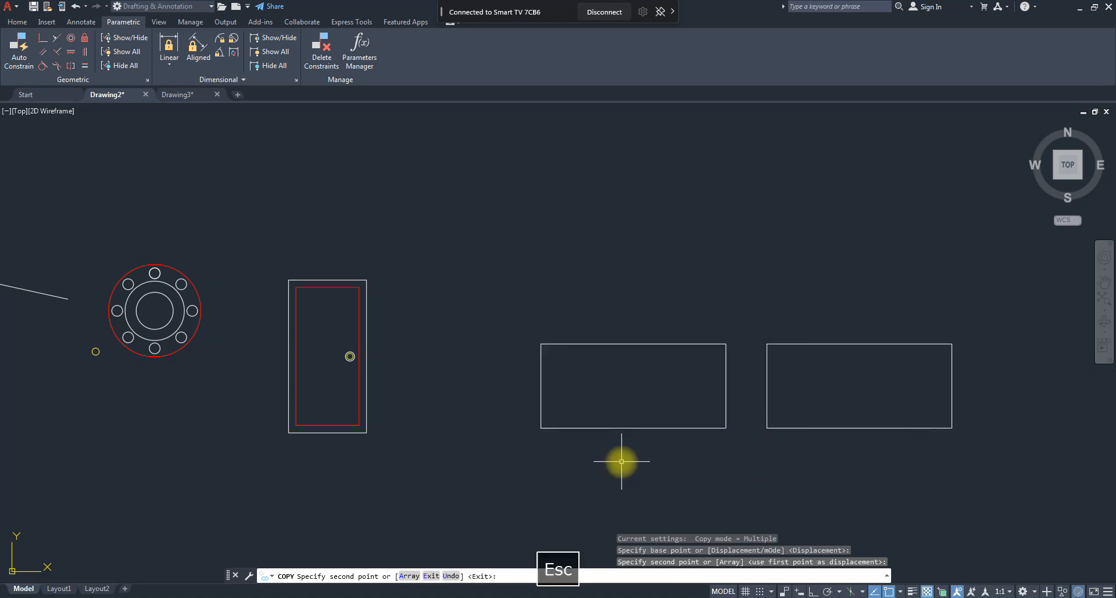
key(Escape)
key(Escape)
key(Escape)
- Add a linear dimension above the upper edge of the original rectangle
text(dimli)
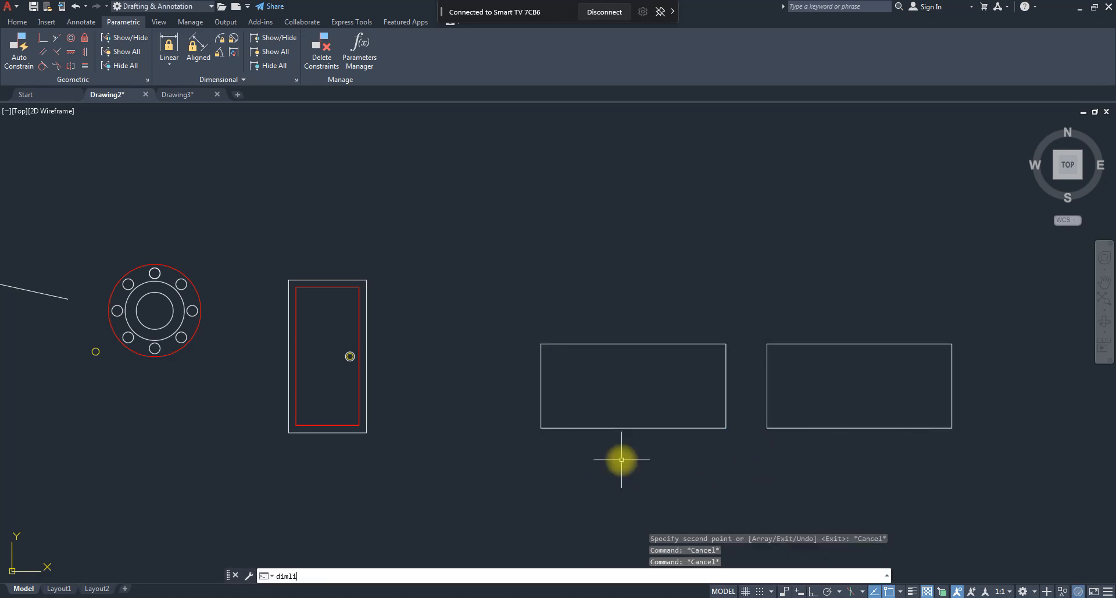
text(n)
key(Return)
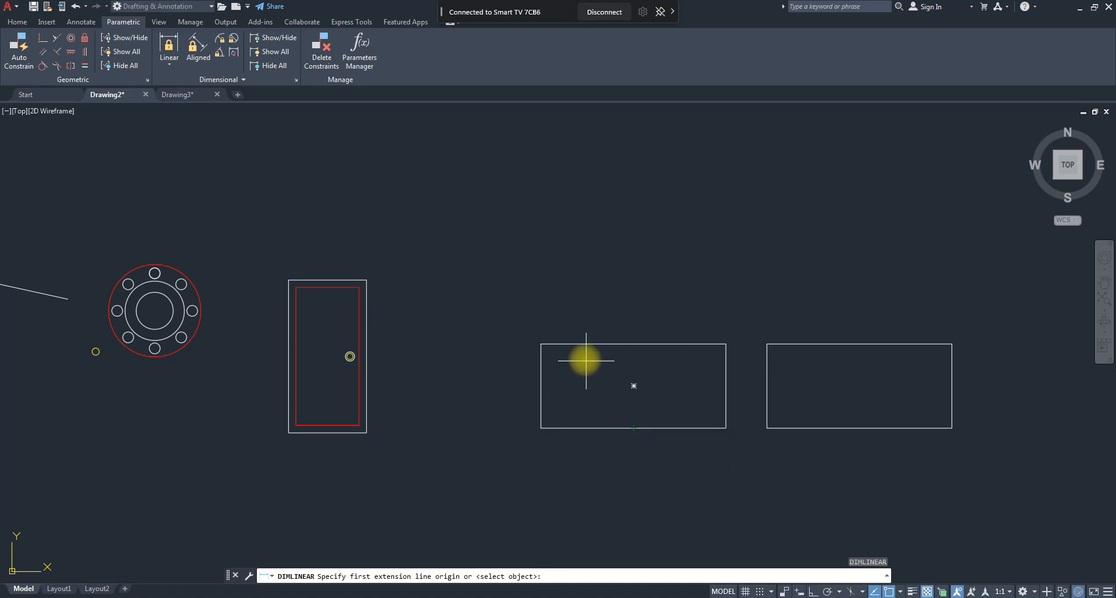
click(541, 342)
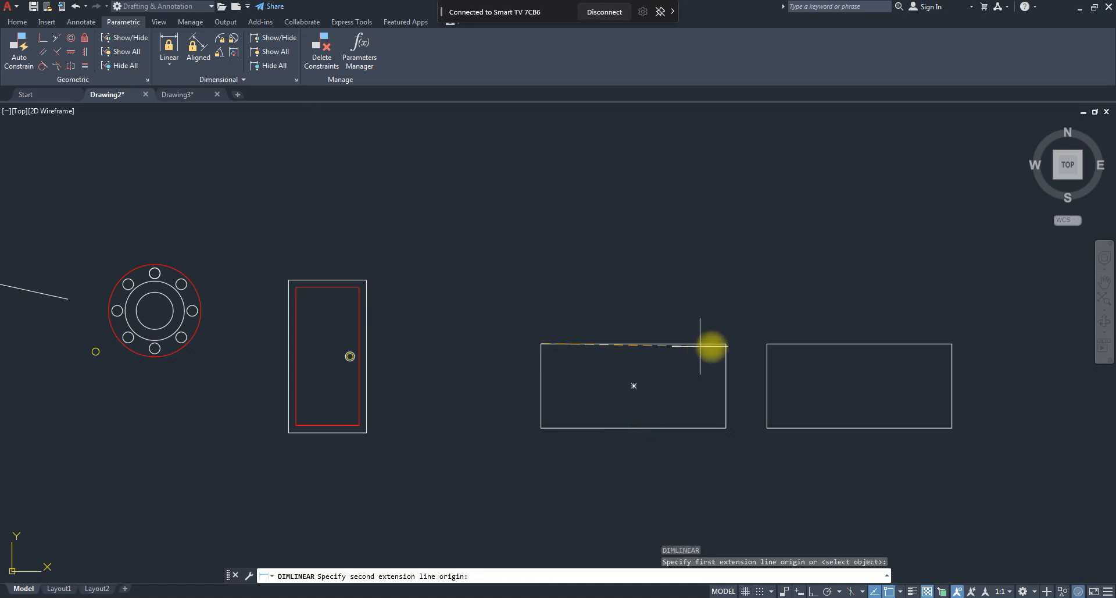
click(726, 344)
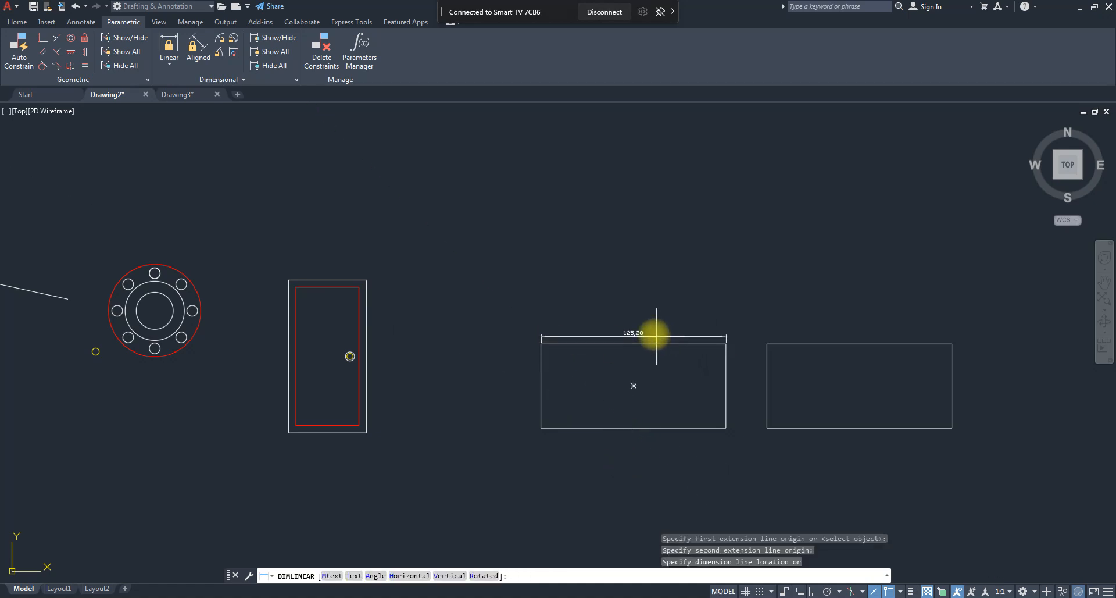
click(715, 333)
scroll(736, 362, up, 2)
middle_drag(733, 360, 388, 309)
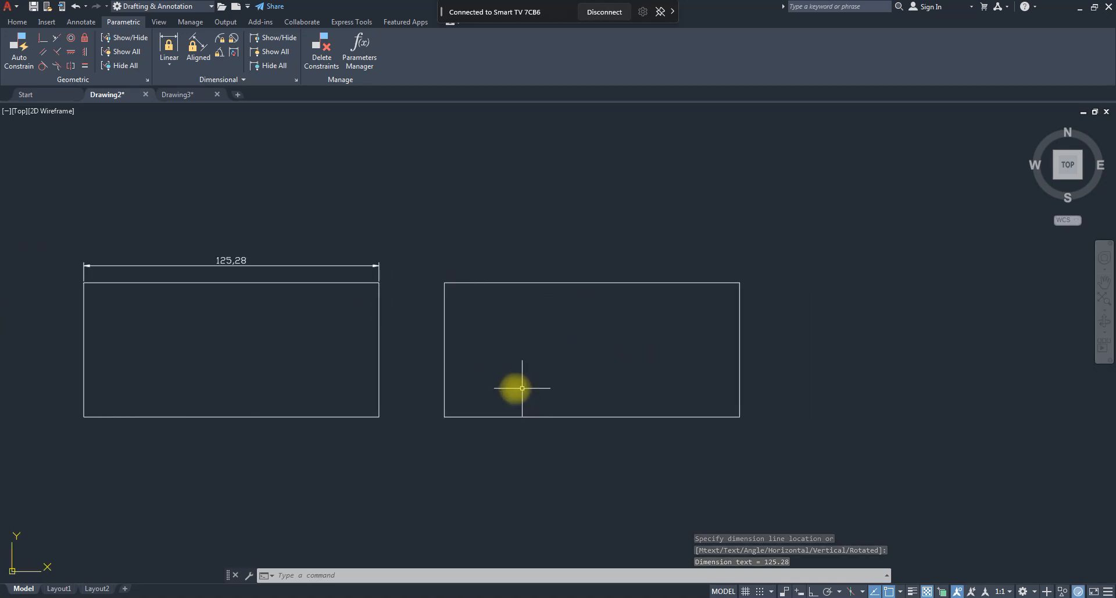
- Override the text of the original rectangle's linear dimension with 100 and undo that edit
click(230, 260)
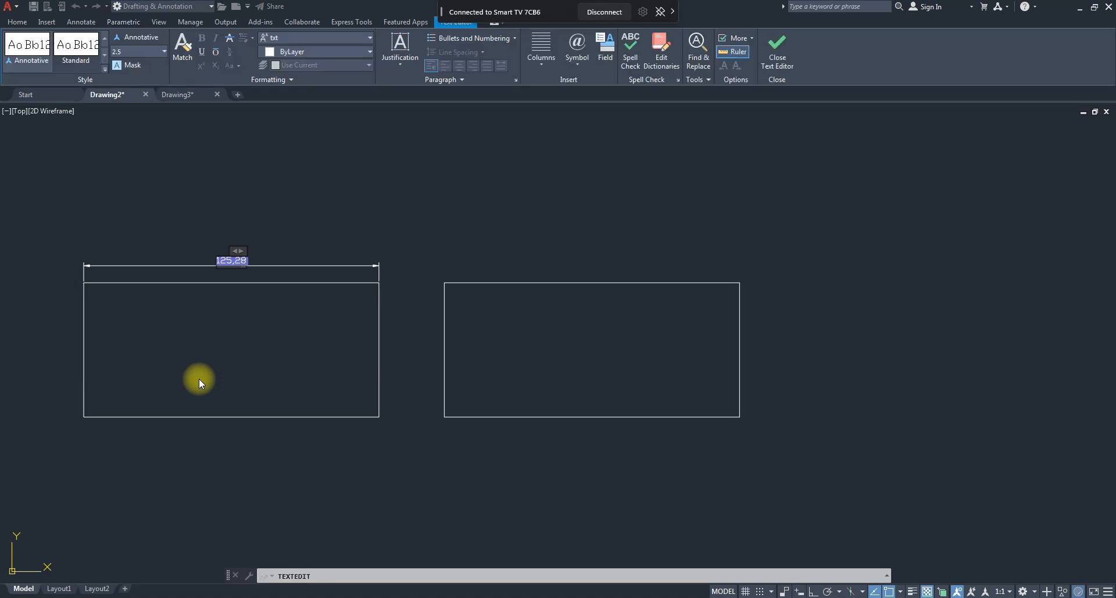
text(100)
key(Delete)
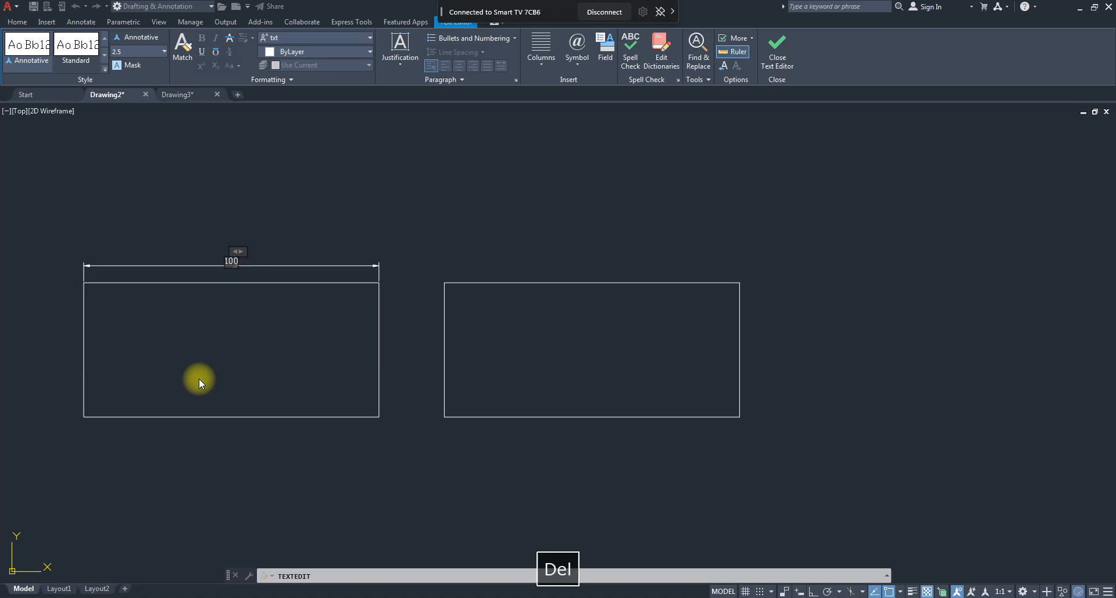
key(Return)
key(BackSpace)
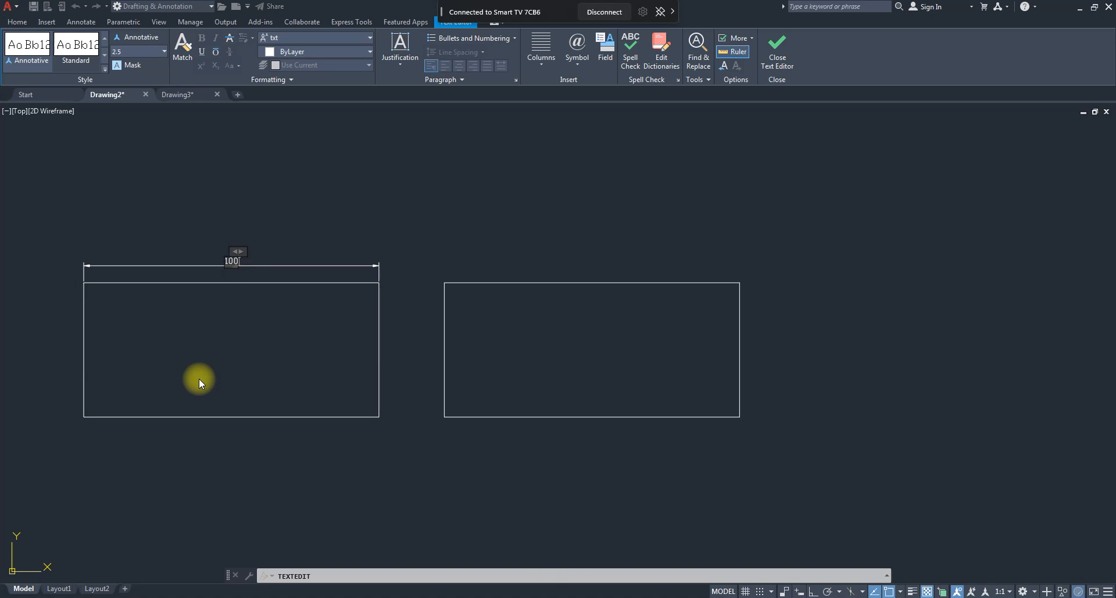
click(773, 56)
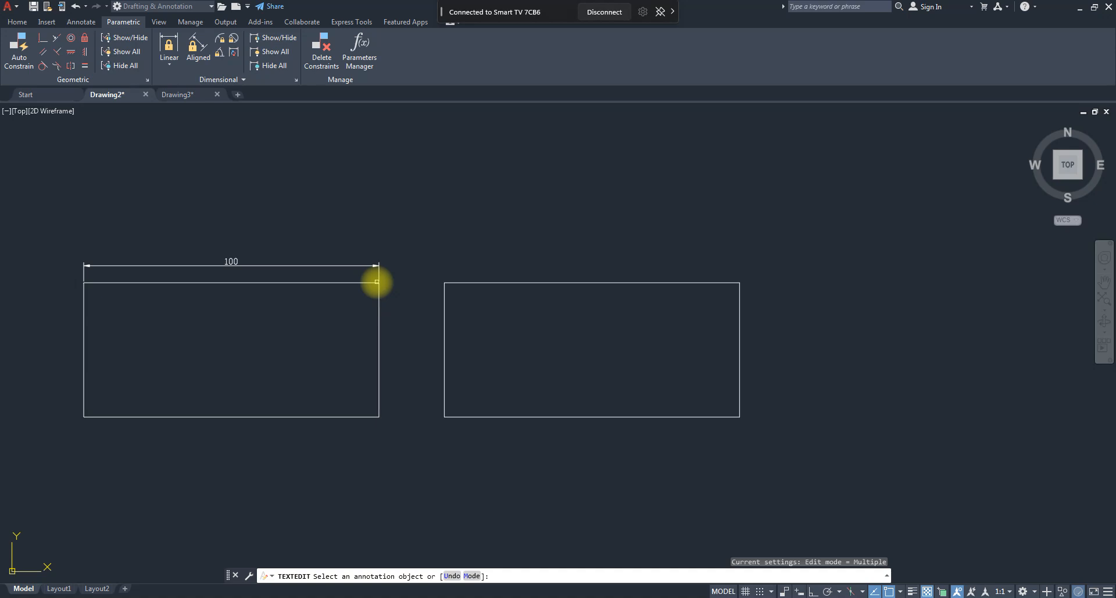
key(ctrl+shift+z)
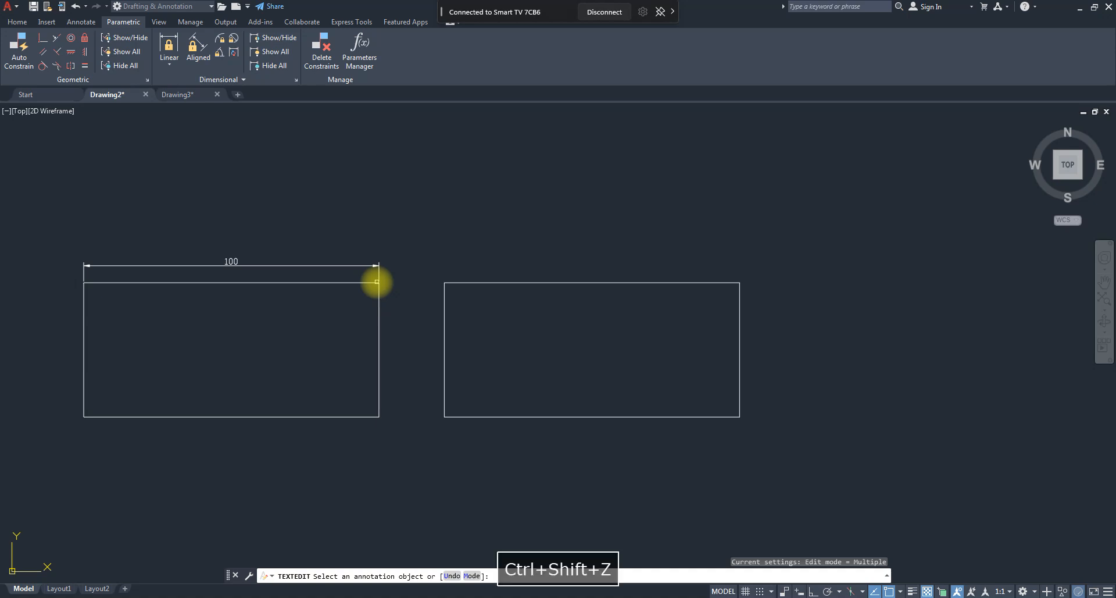
key(ctrl+z)
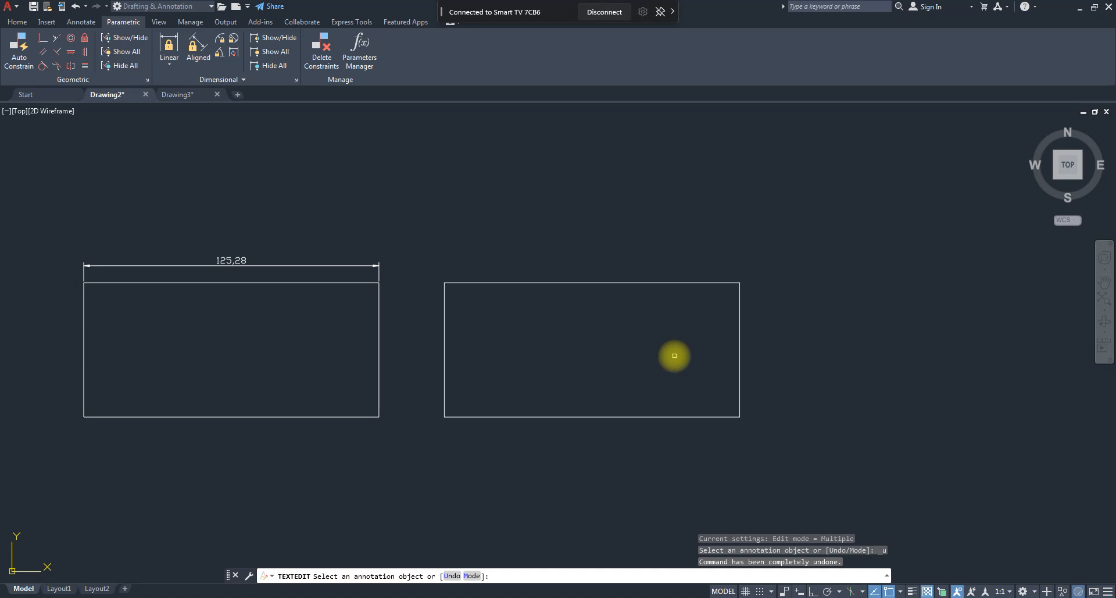
- Add a vertical linear dimensional constraint to the left edge of the copied rectangle and name it width
key(alt+F2)
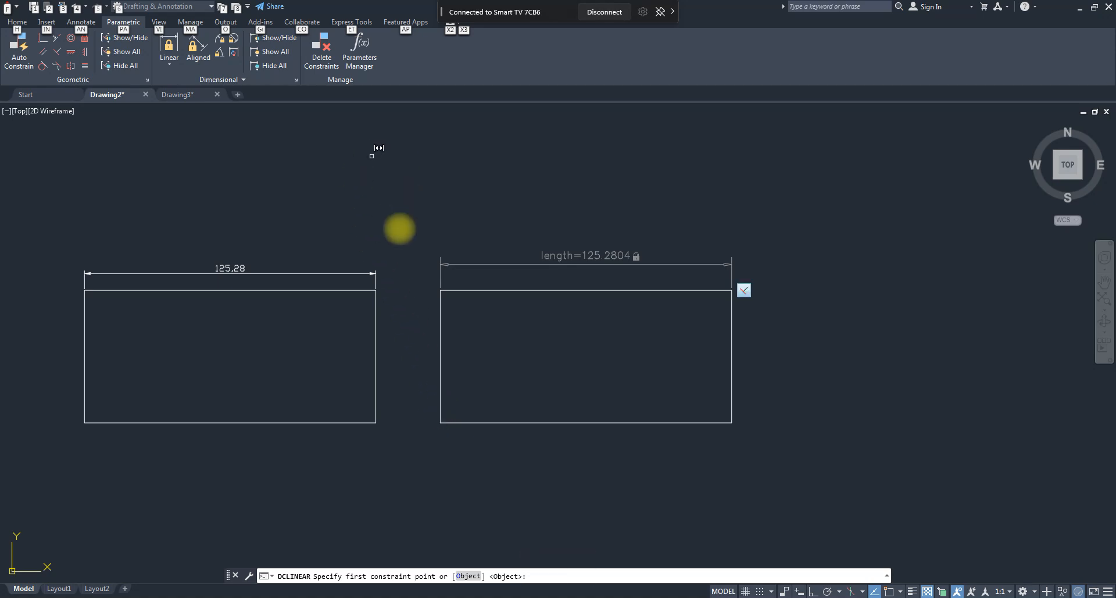
key(Escape)
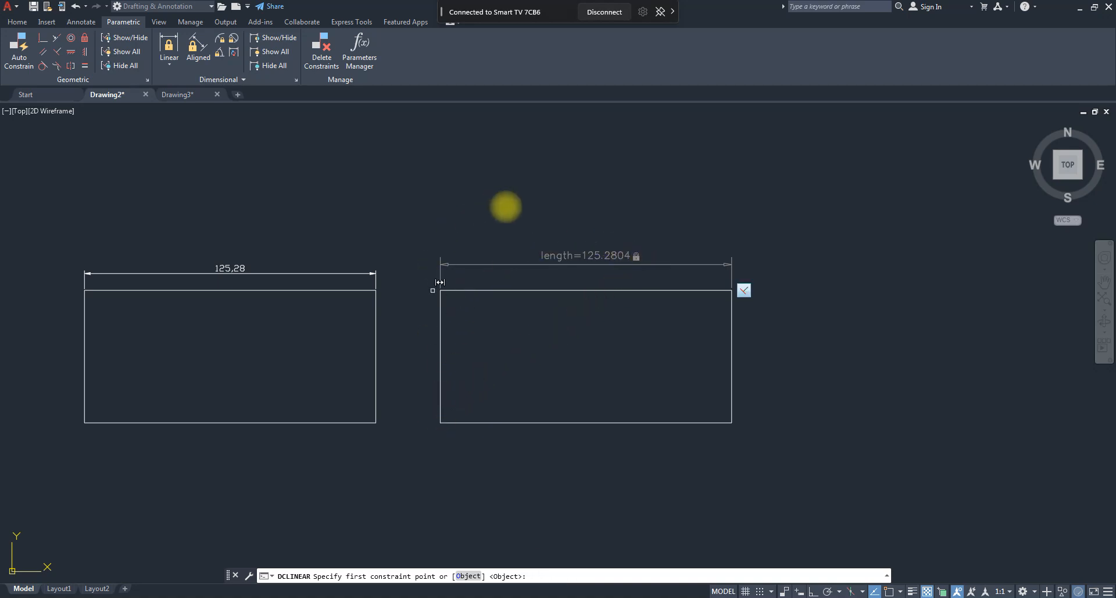
click(173, 44)
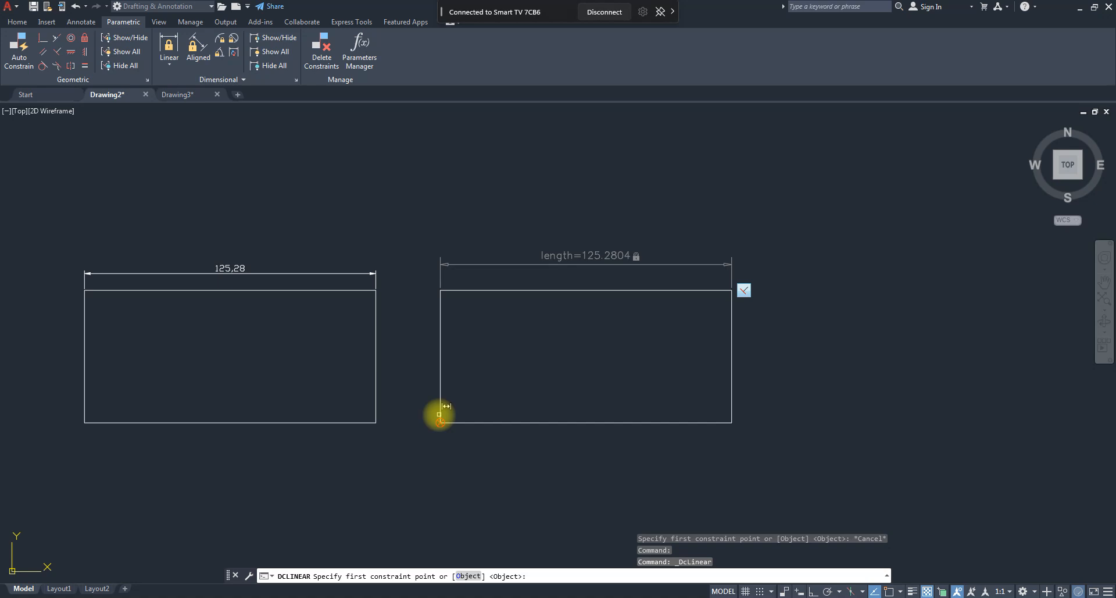
click(440, 414)
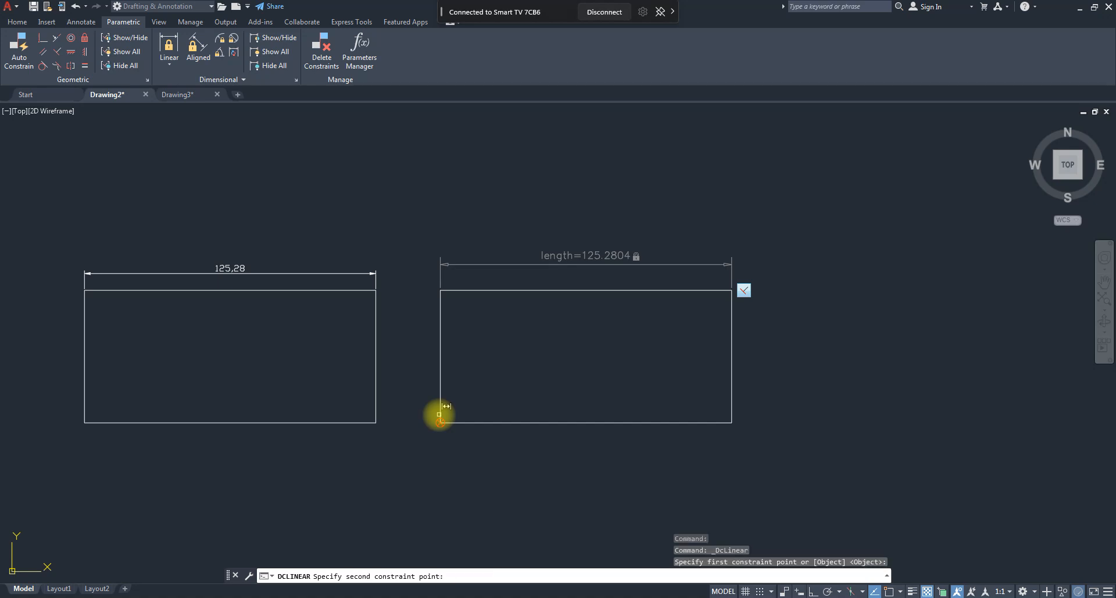
click(441, 307)
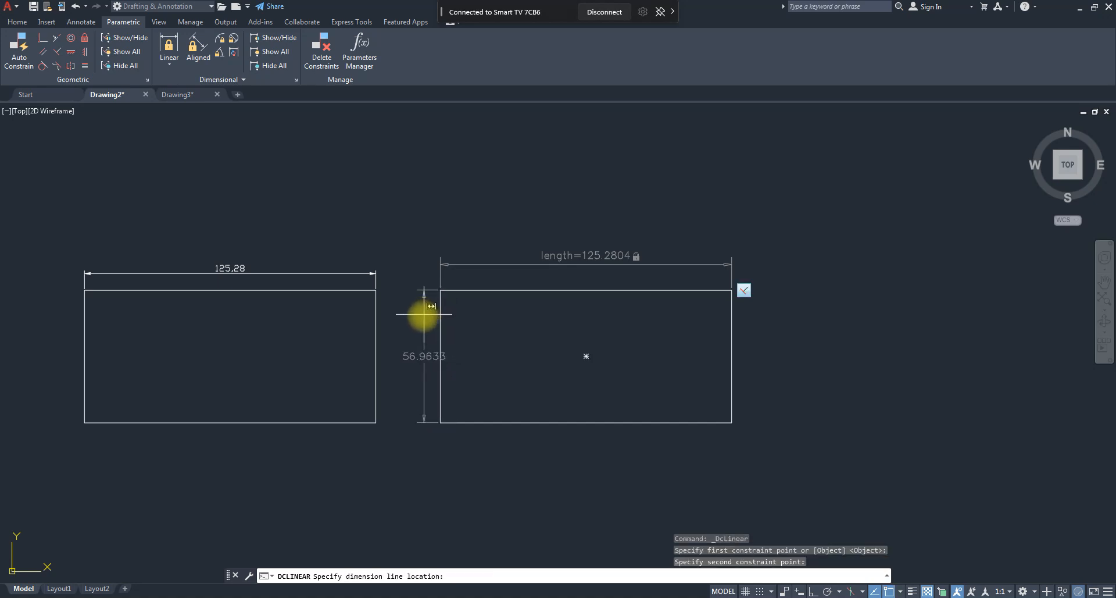
click(415, 318)
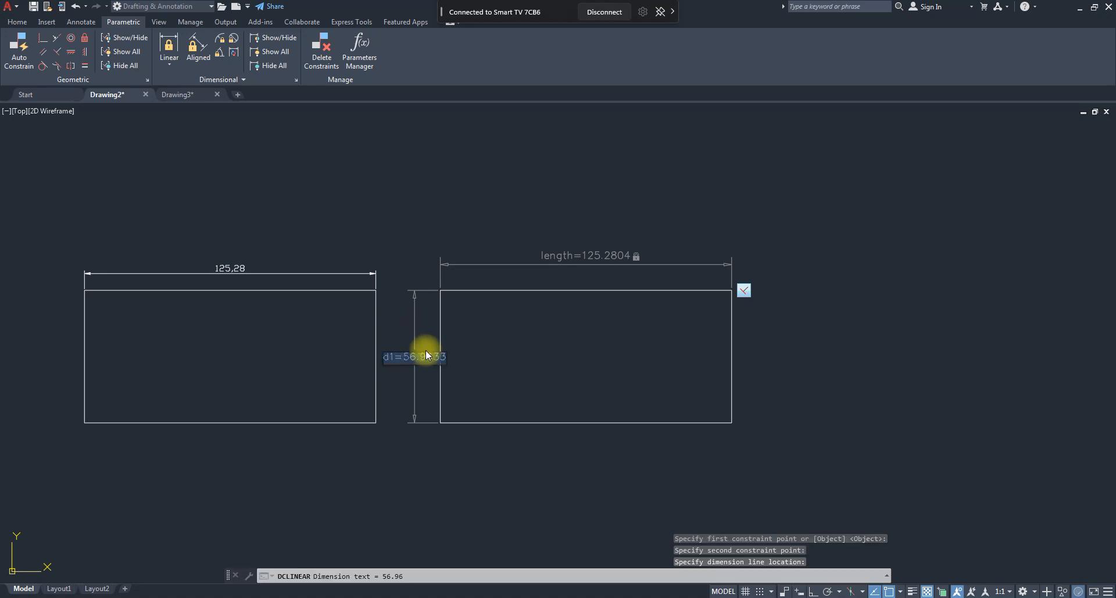
key(Left)
key(Delete)
key(Delete)
text(width)
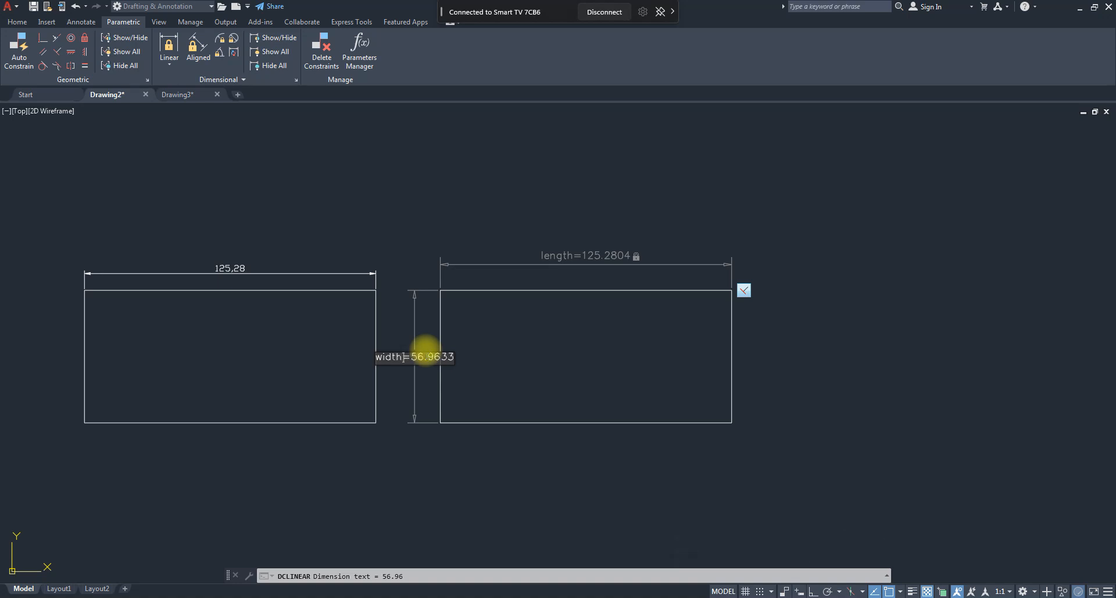
key(Return)
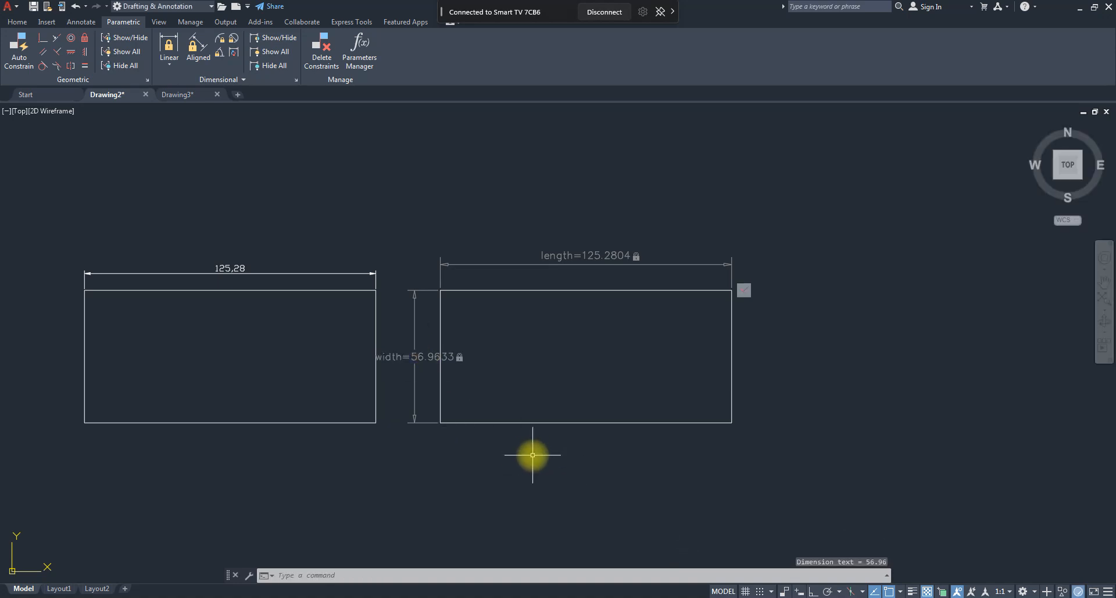
- Try the width constraint of the copied rectangle at 80 and undo that change
click(419, 357)
double_click(418, 356)
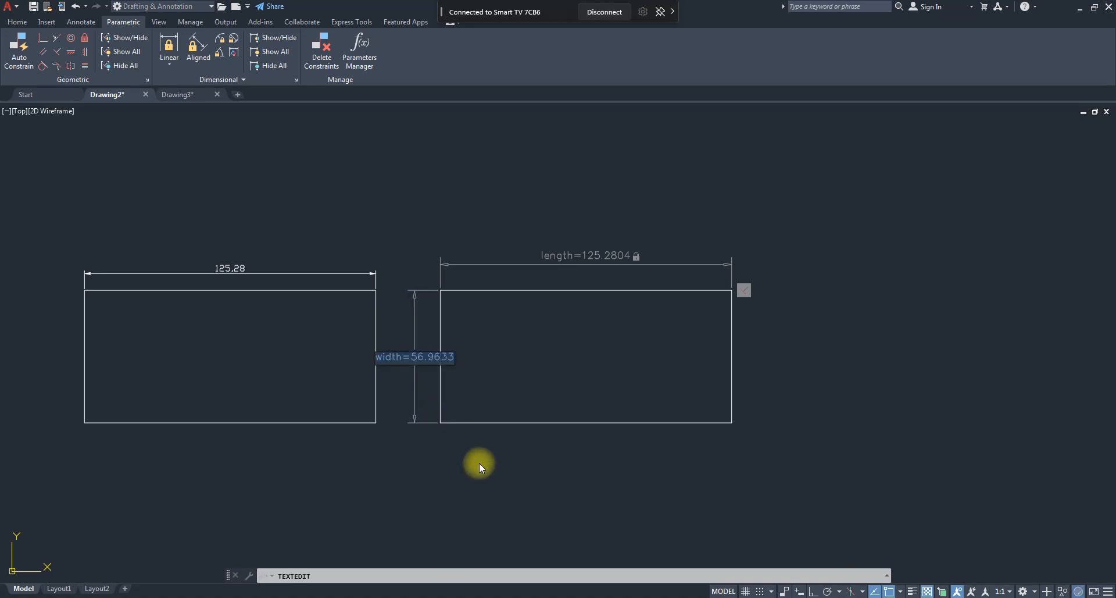
text(width=80)
key(Return)
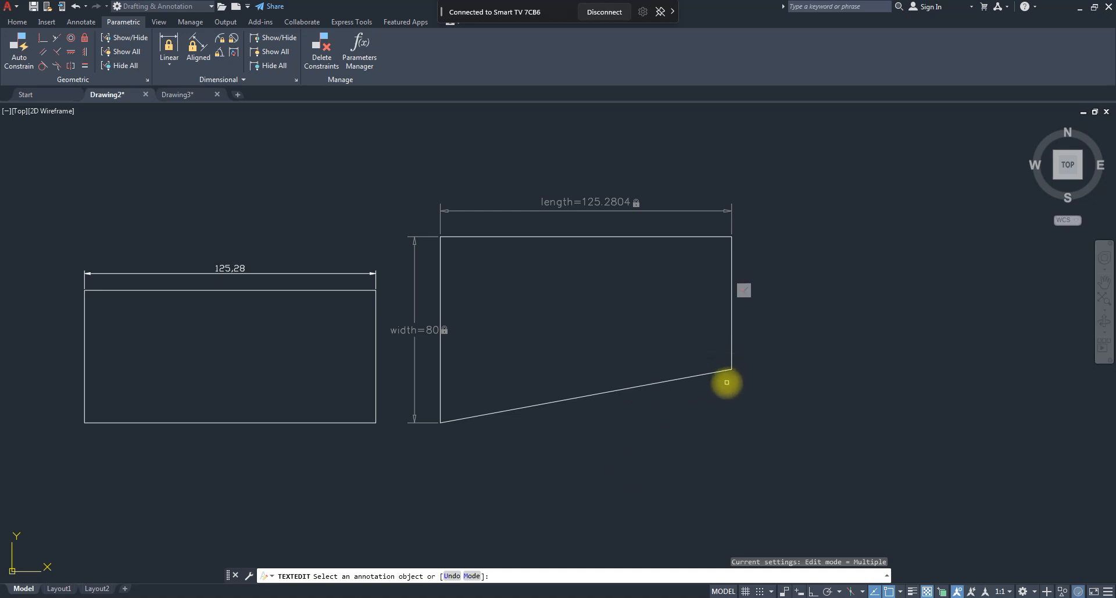
key(ctrl+z)
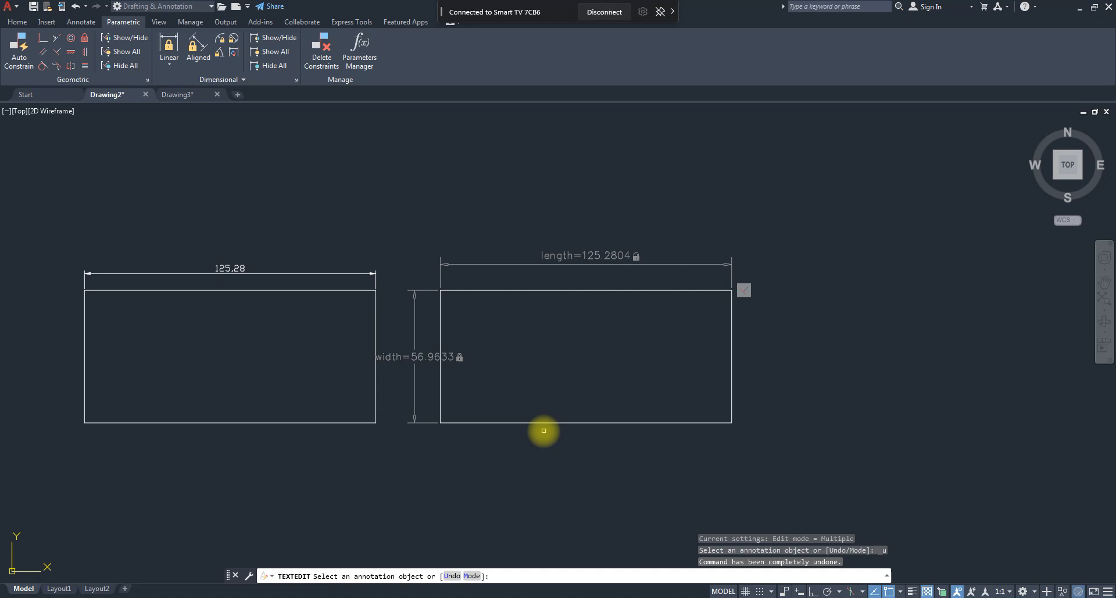
- Apply a horizontal geometric constraint to the copied rectangle's lower edge and set its width constraint to 80
click(71, 51)
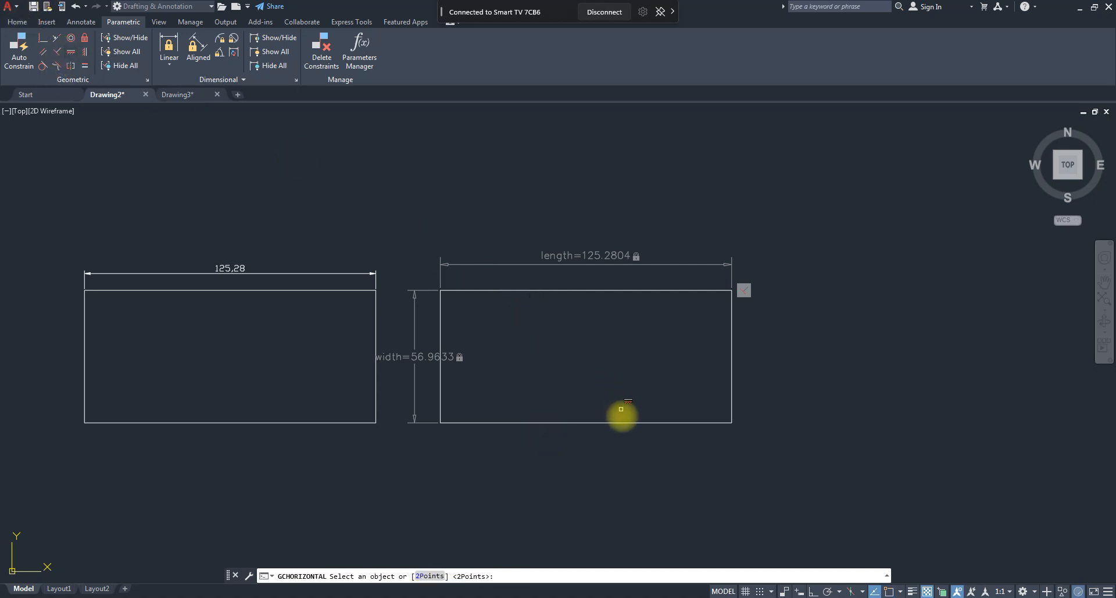
click(623, 423)
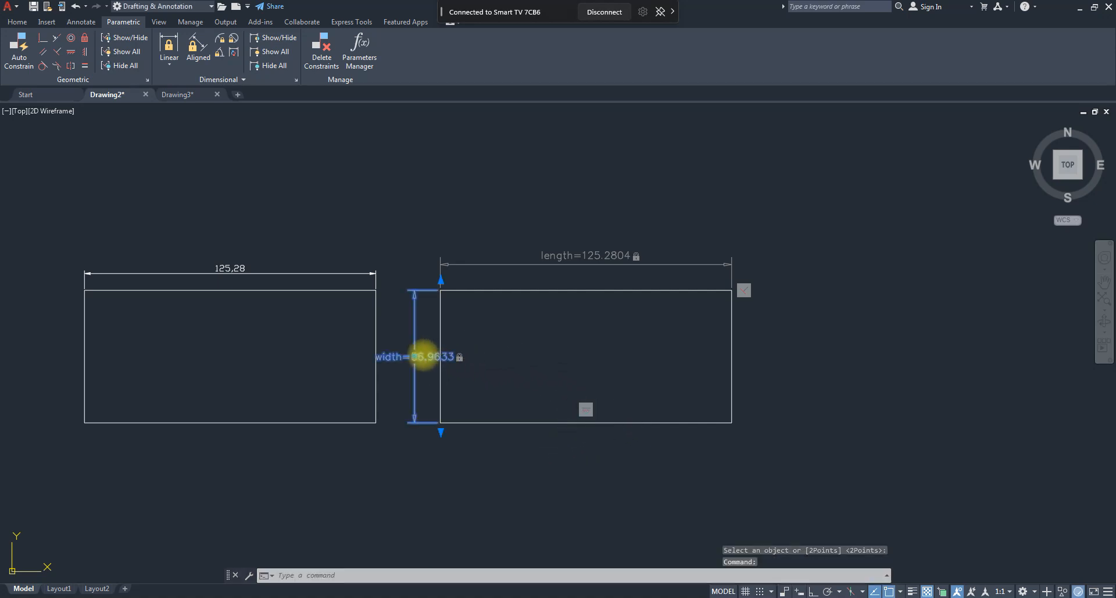
double_click(424, 354)
text(80)
key(Return)
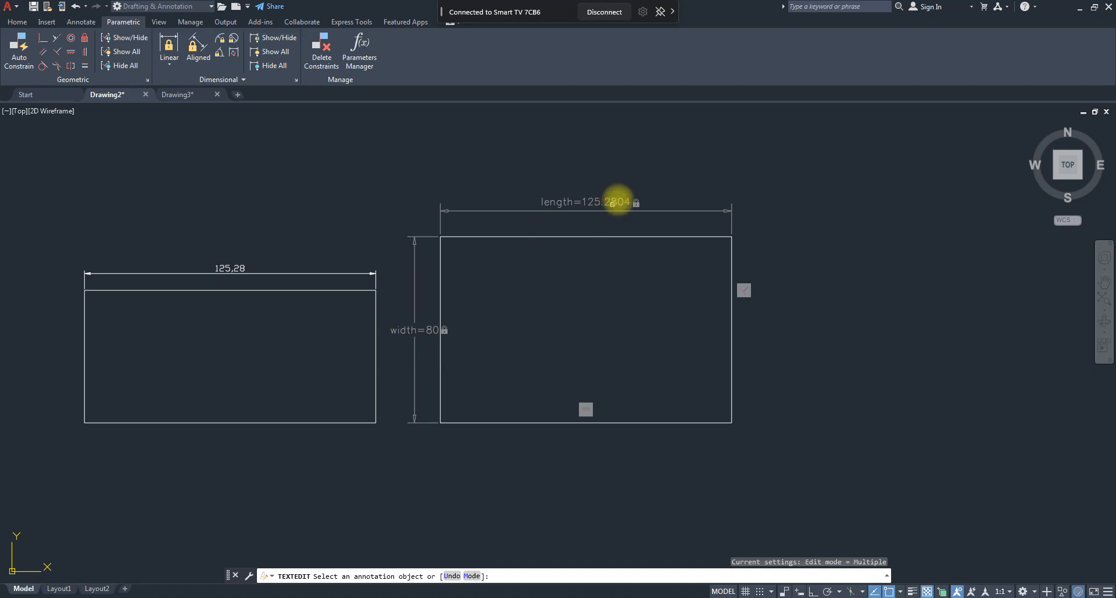
- Set the copied rectangle's length constraint to 250 and end the text editing
click(615, 200)
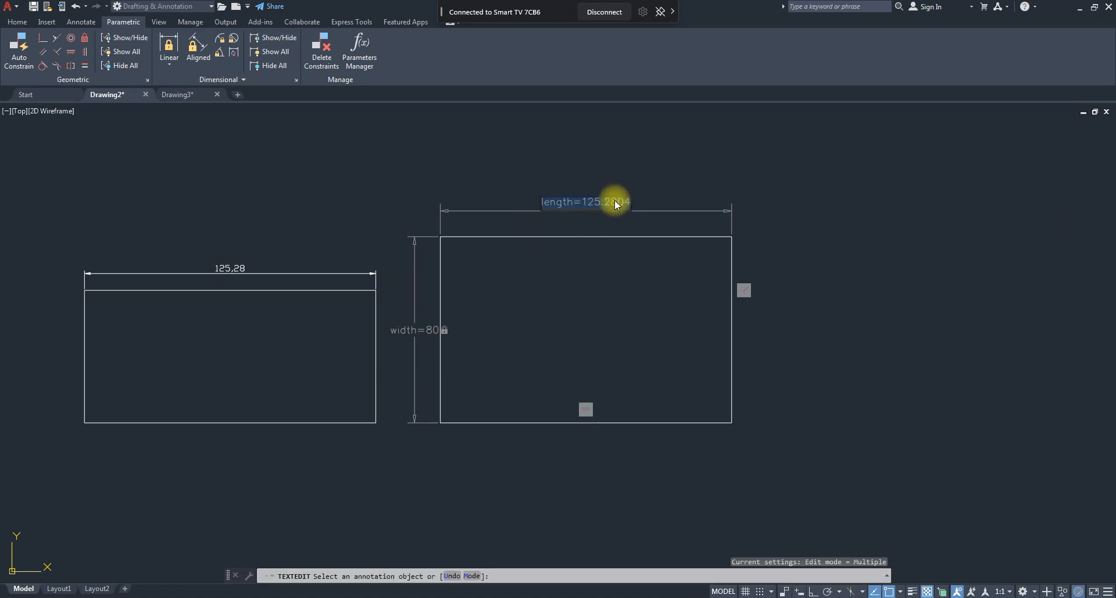
text(250)
key(Return)
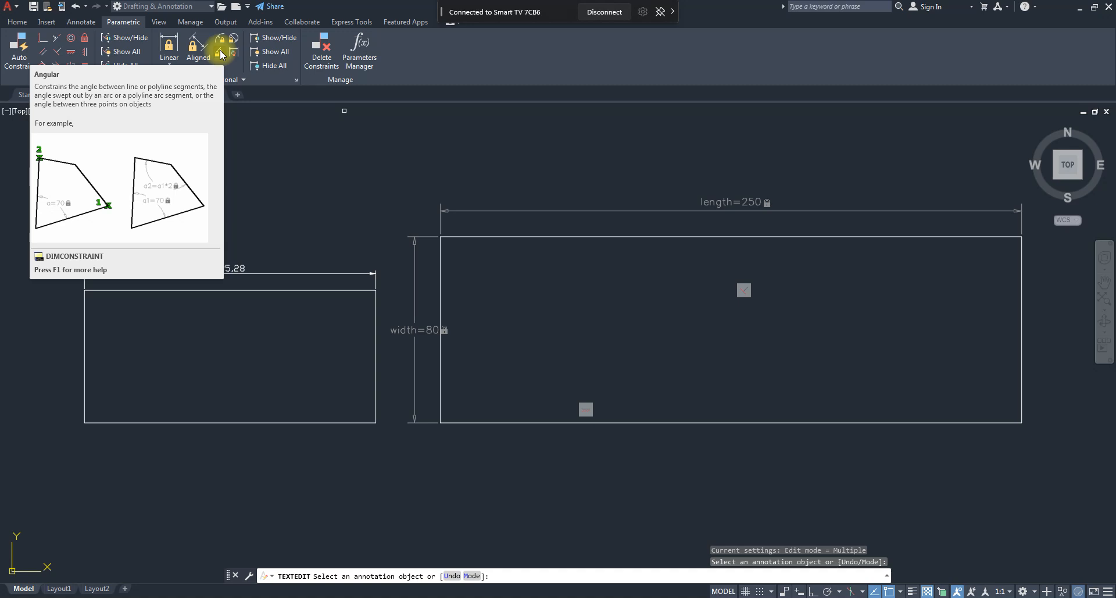
key(Escape)
scroll(187, 235, down, 8)
scroll(343, 236, up, 2)
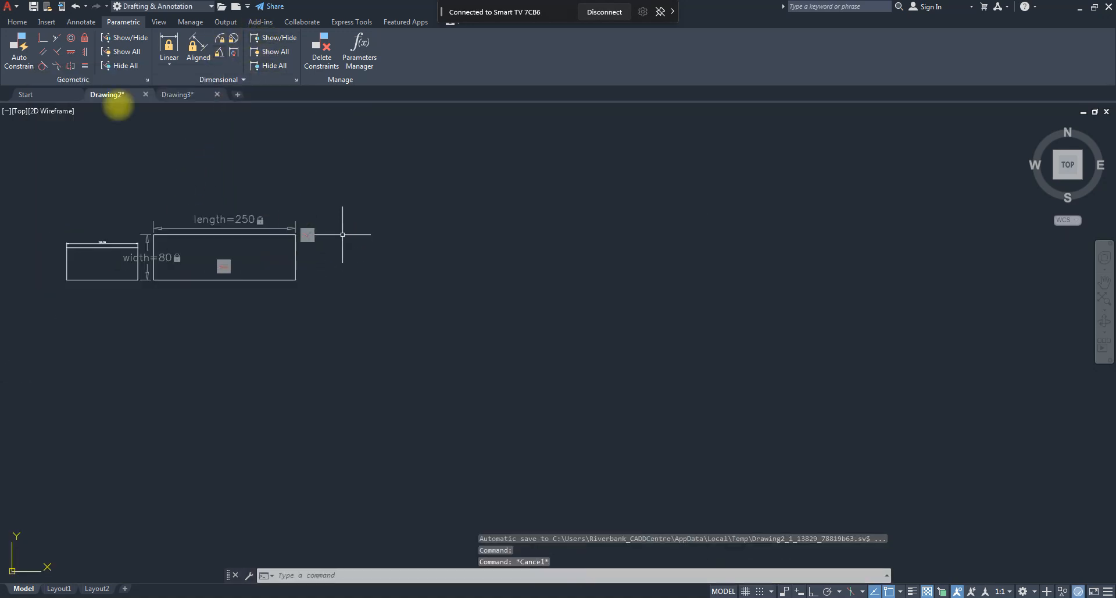
text(l)
key(Return)
click(522, 182)
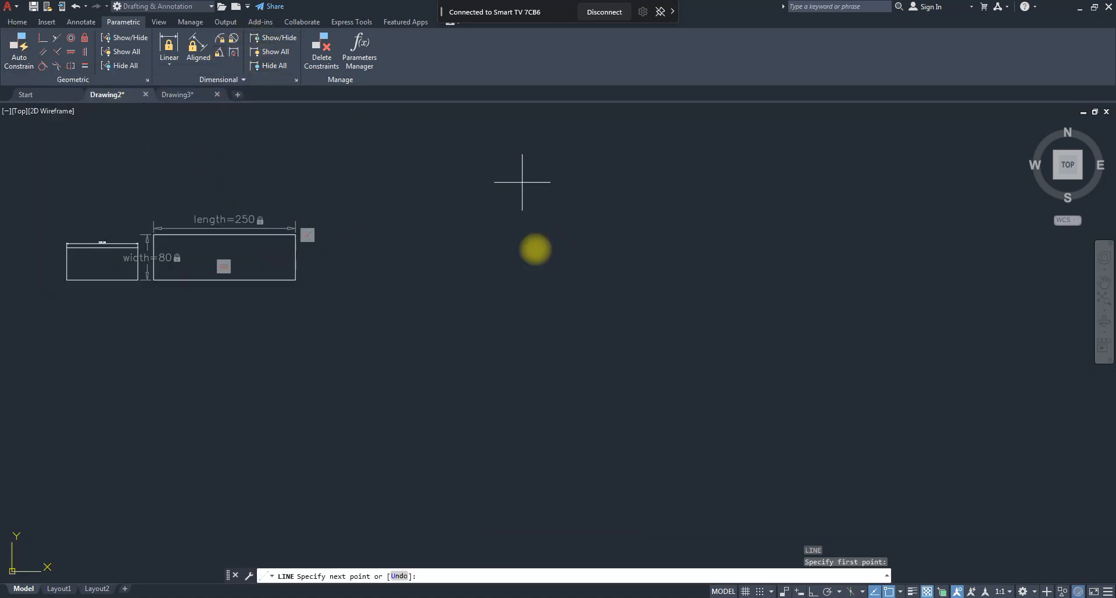
key(F8)
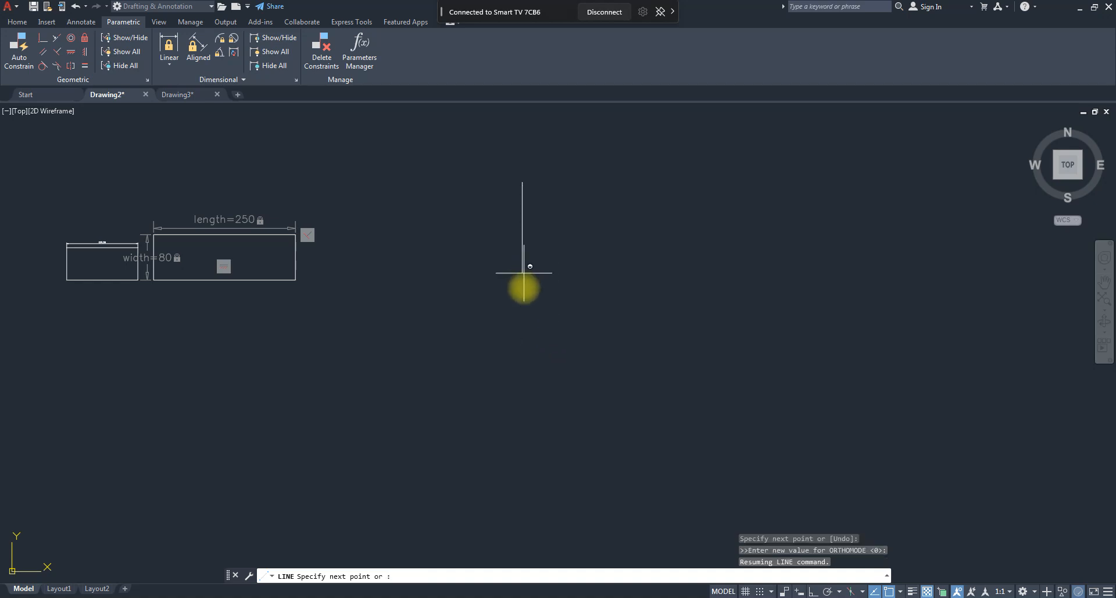
key(F8)
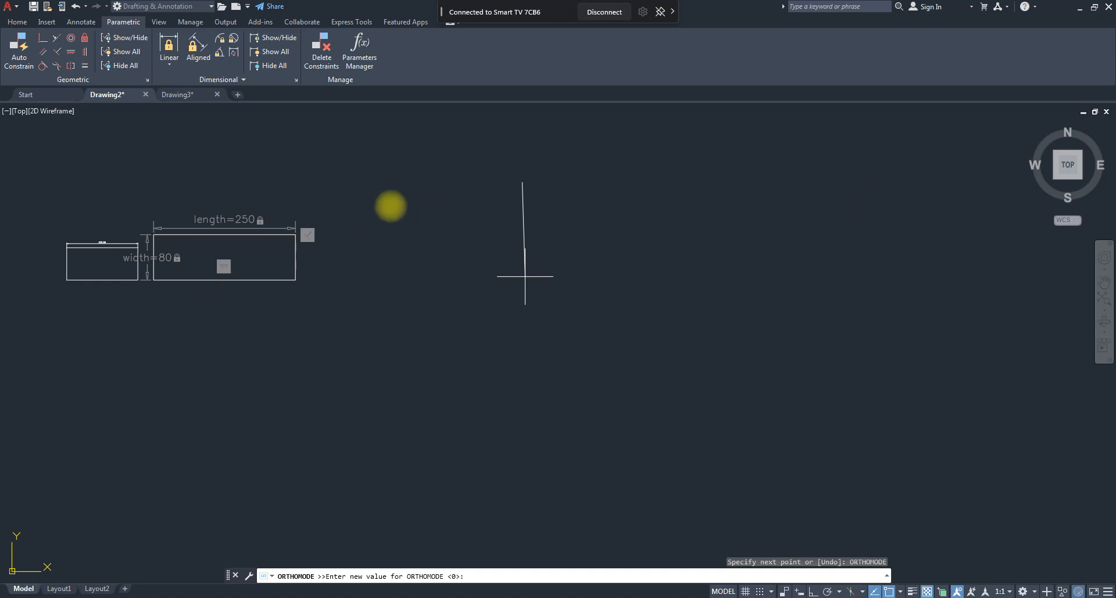
key(Escape)
key(Escape)
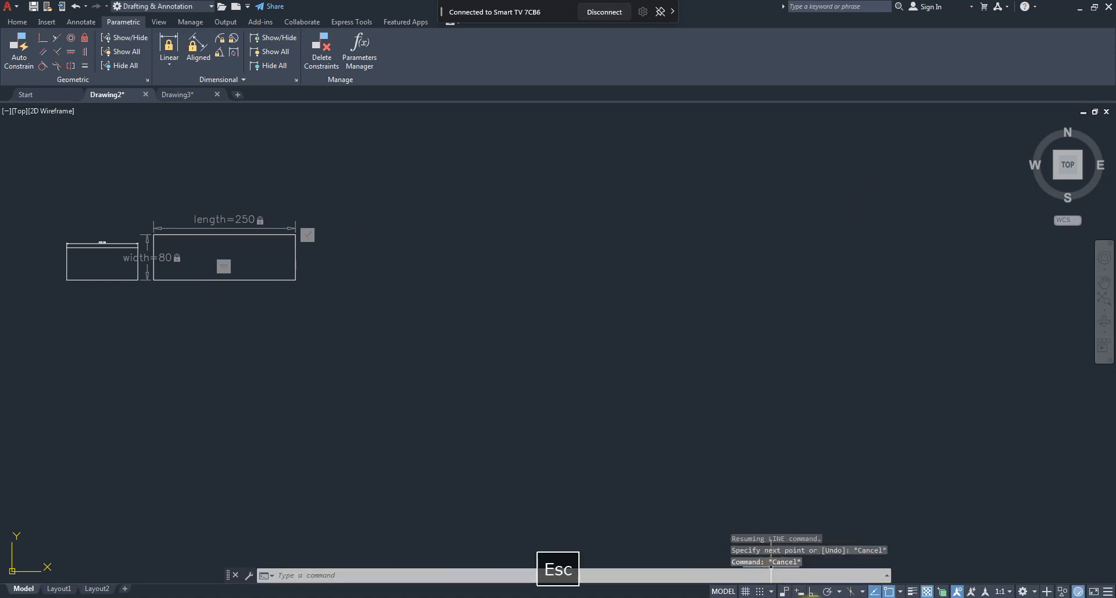
- Turn on Ortho mode and draw connected lines beside the constrained rectangle, 8 units downward and 6 units to the right
click(813, 590)
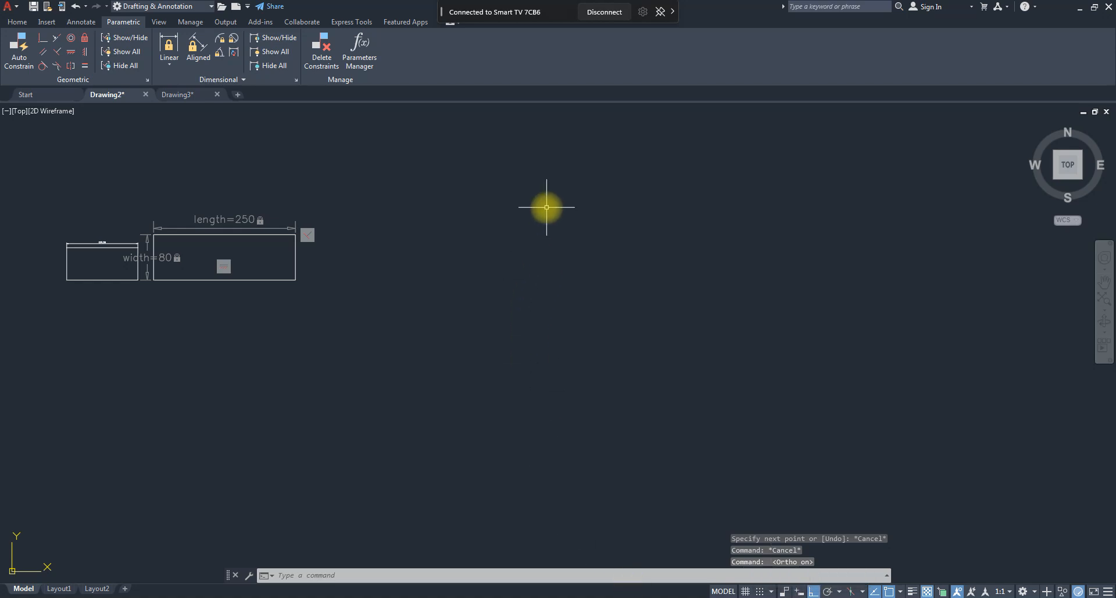
text(l)
key(Return)
click(546, 188)
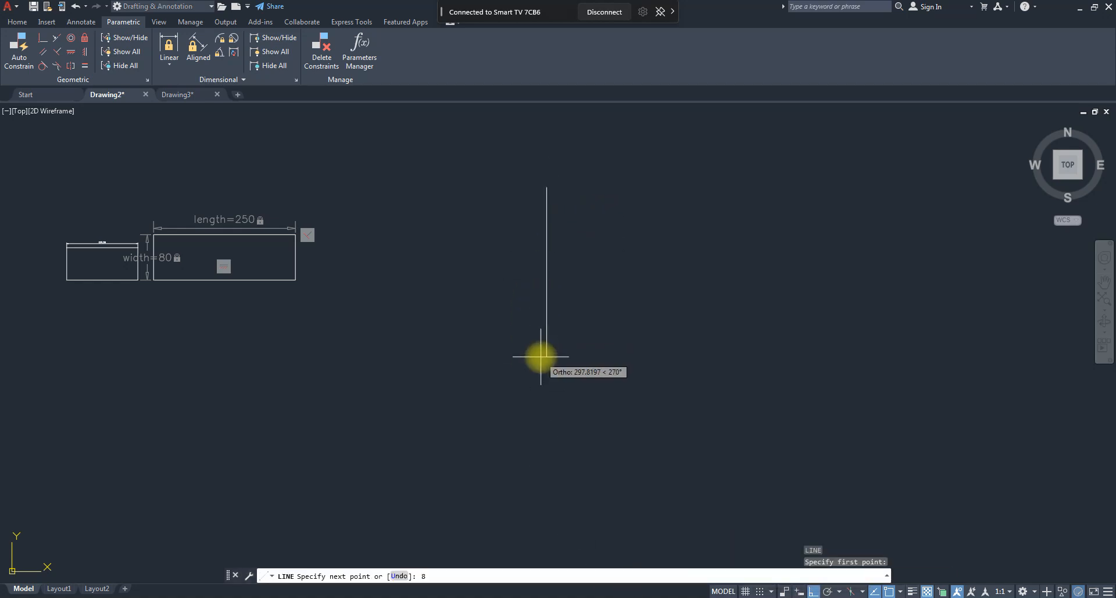
text(8)
key(Return)
scroll(572, 186, up, 6)
scroll(571, 186, up, 5)
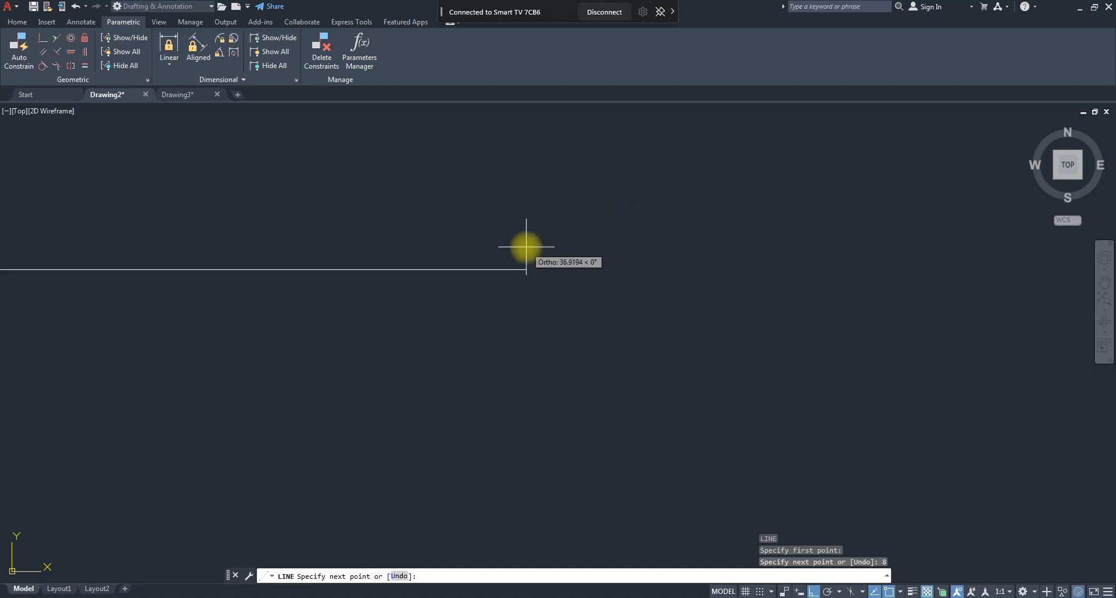
text(6)
key(Return)
- Continue the line chain 2 units up, 4 units left and 6 units up, and close it into an L-shaped profile
scroll(452, 293, down, 5)
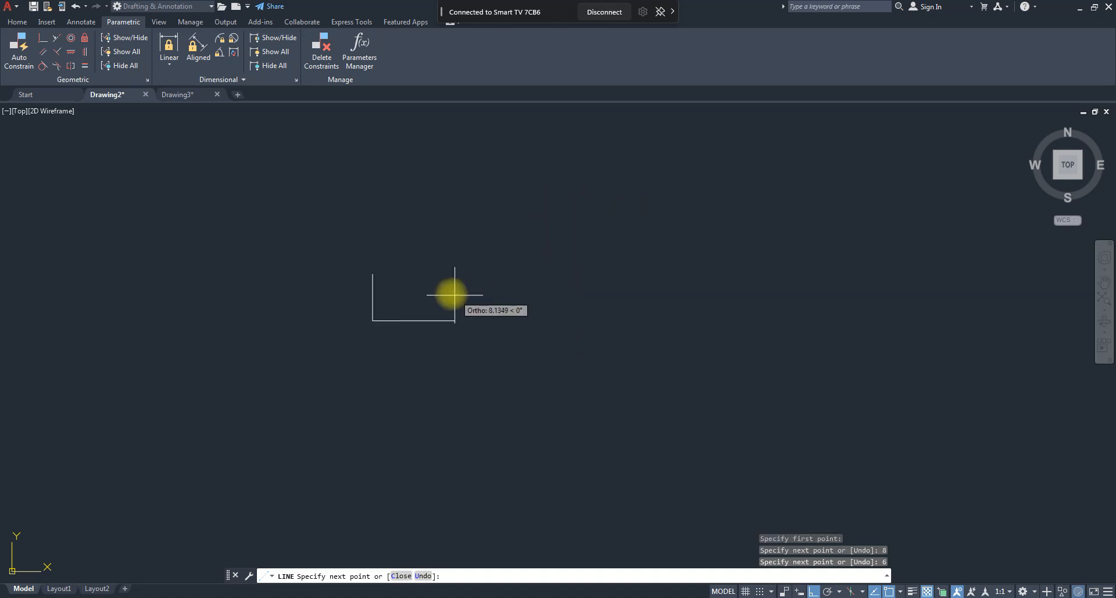
scroll(405, 273, up, 2)
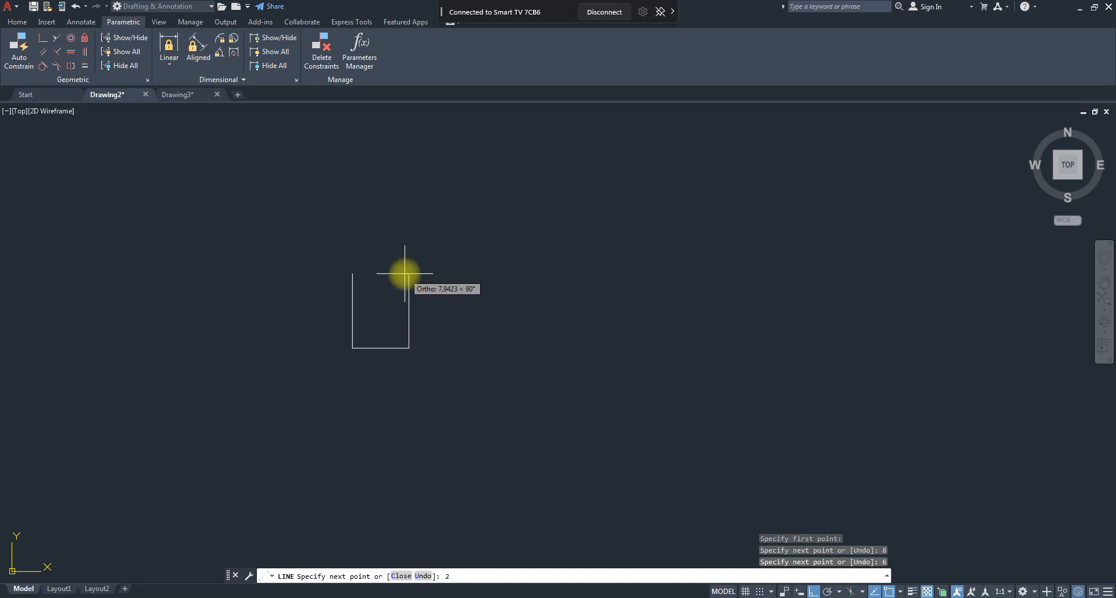
text(2)
key(Return)
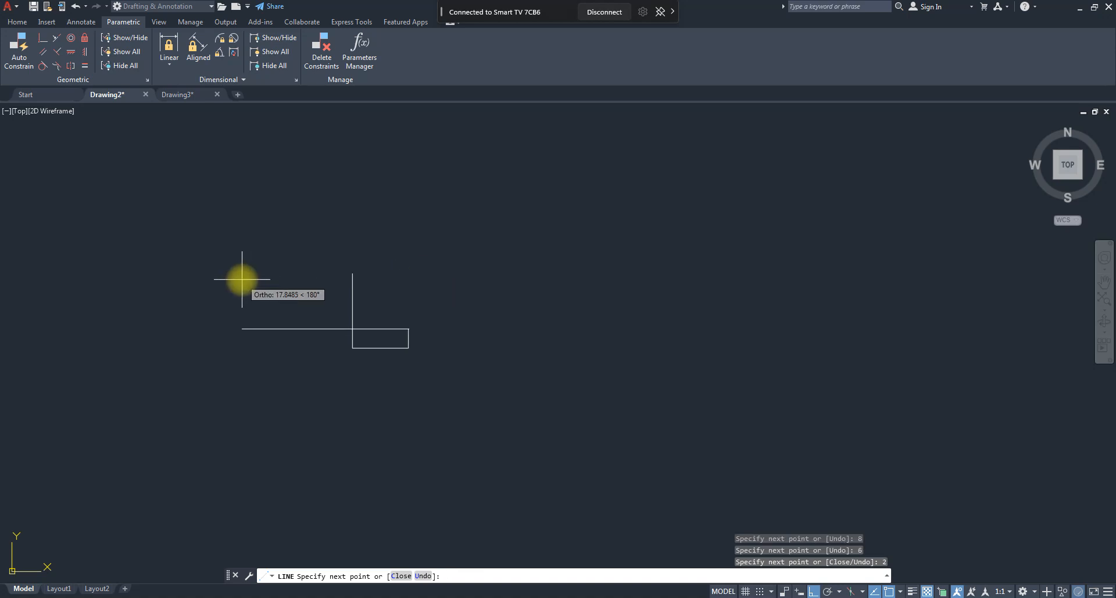
text(4)
key(Return)
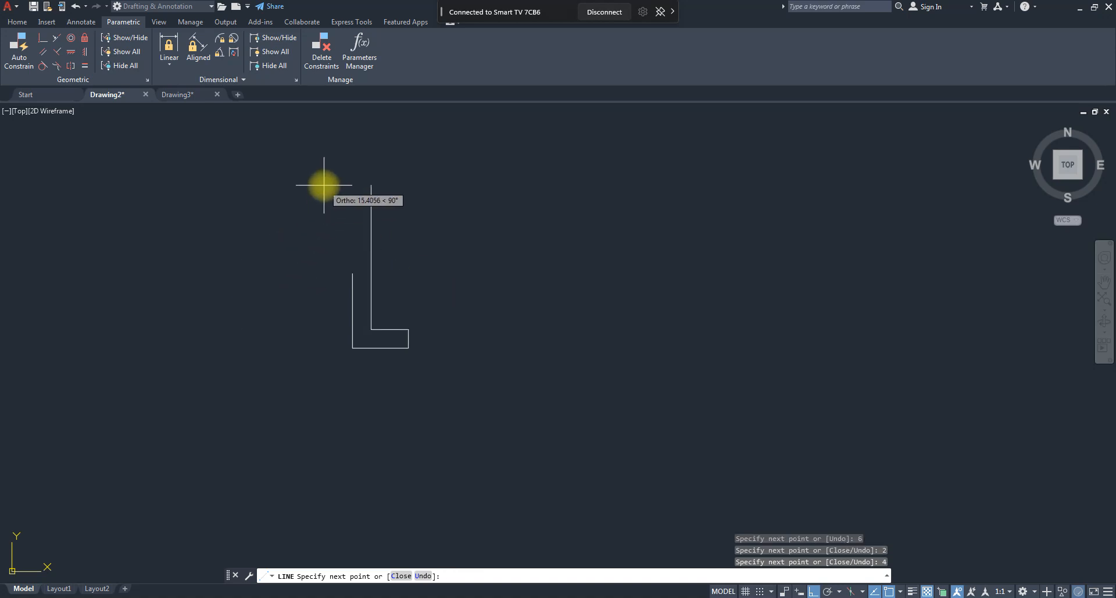
text(6)
key(Return)
text(c)
key(Return)
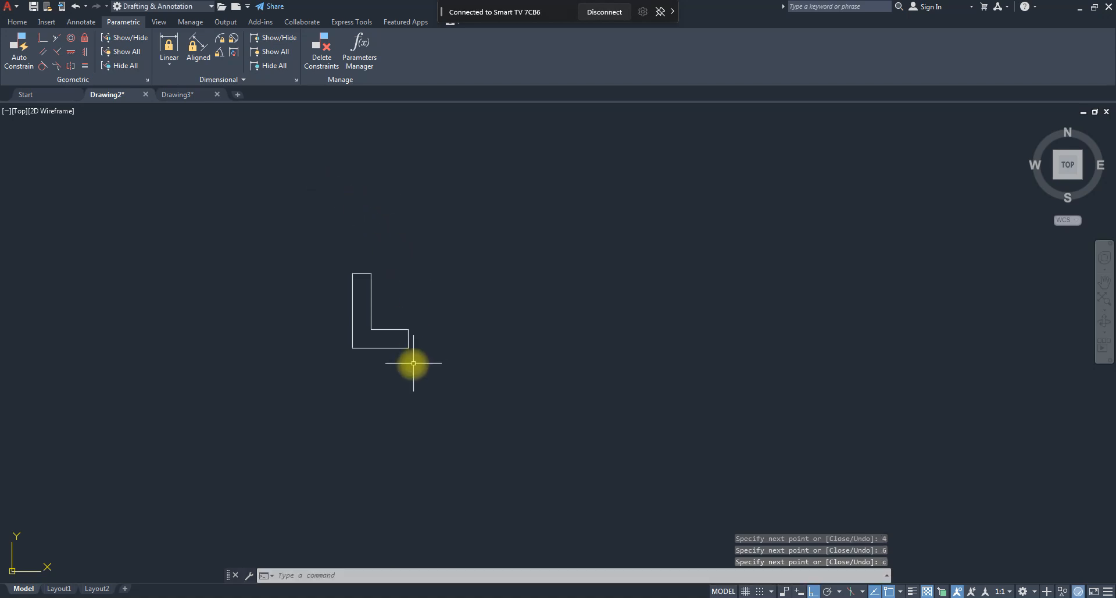
- Add a vertical linear dimensional constraint to the L-profile's long left edge, accepting its default name and value
scroll(387, 366, up, 6)
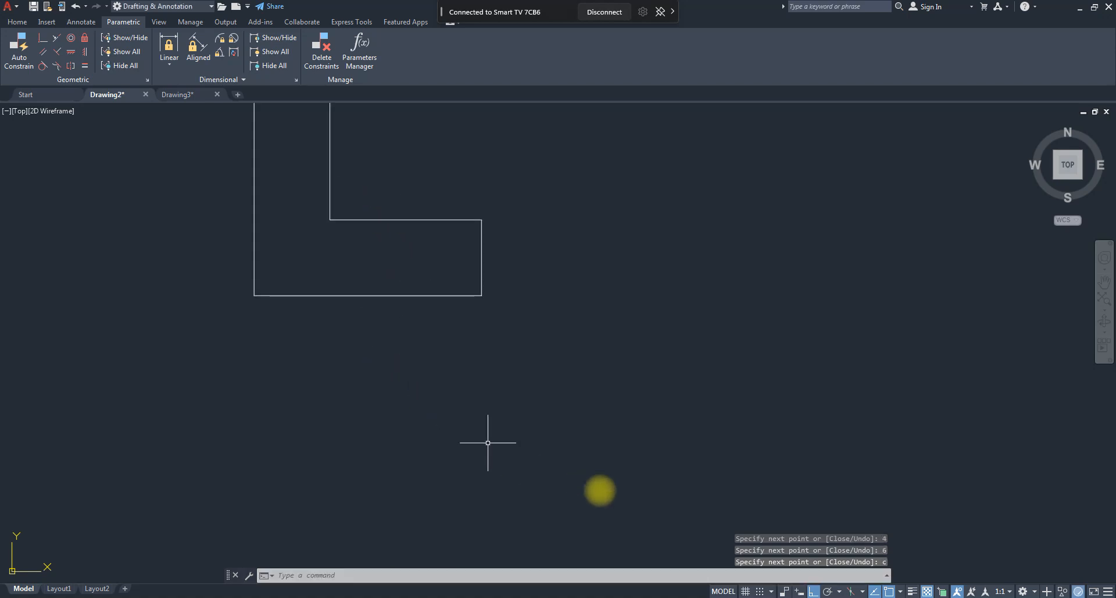
middle_drag(598, 439, 748, 529)
scroll(636, 404, down, 3)
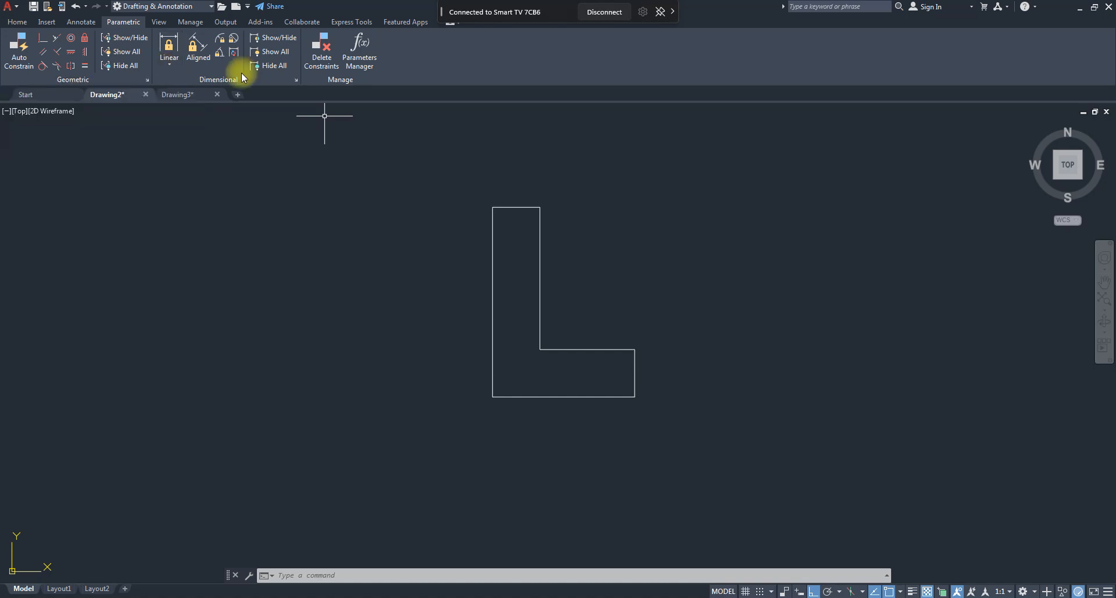
click(169, 47)
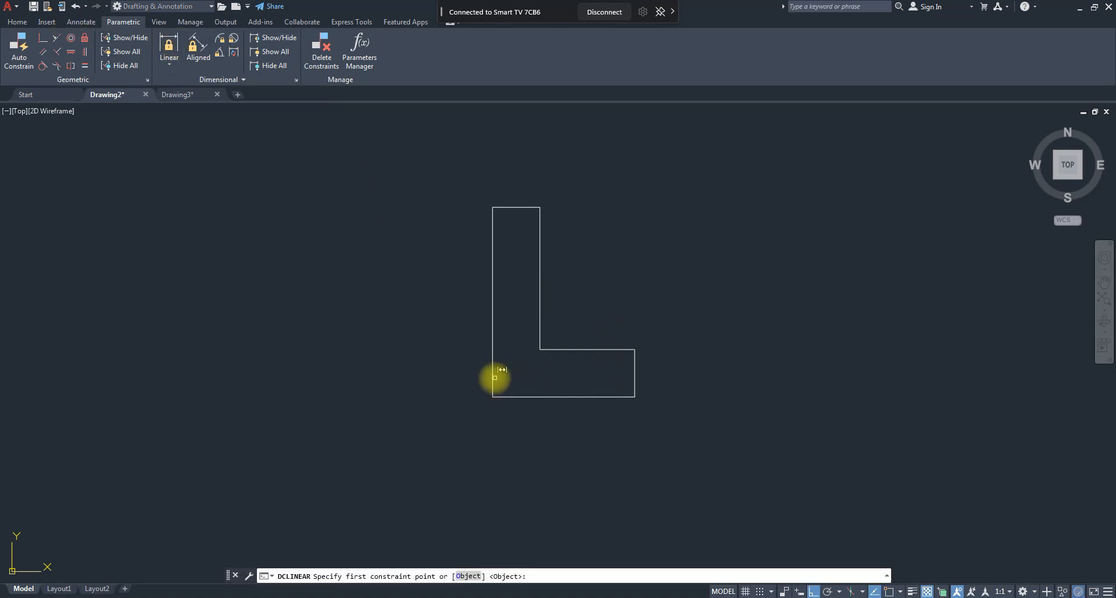
click(494, 377)
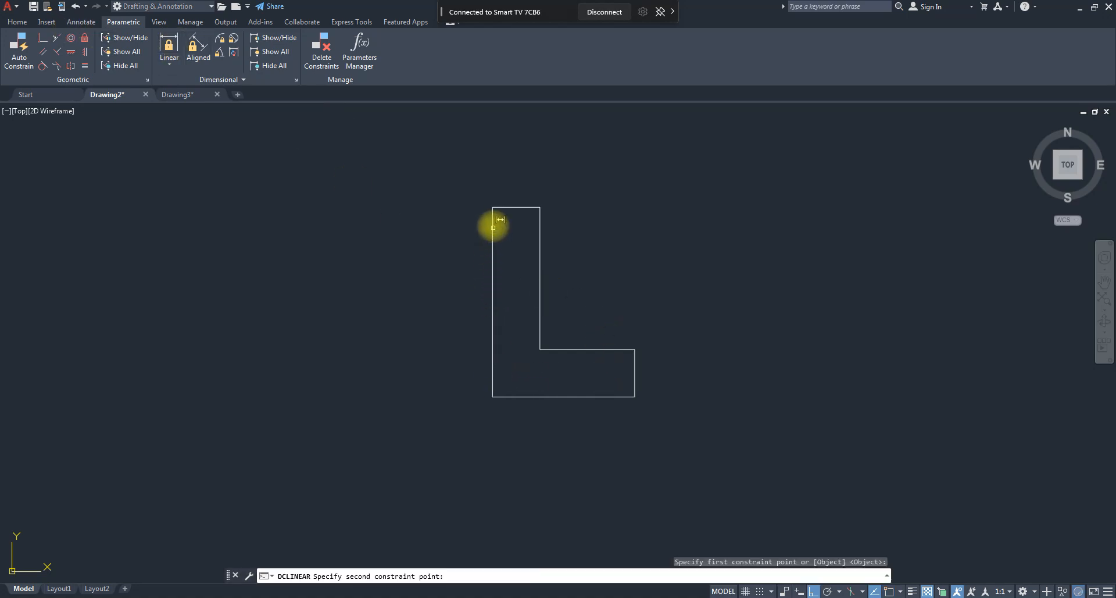
click(493, 224)
click(453, 248)
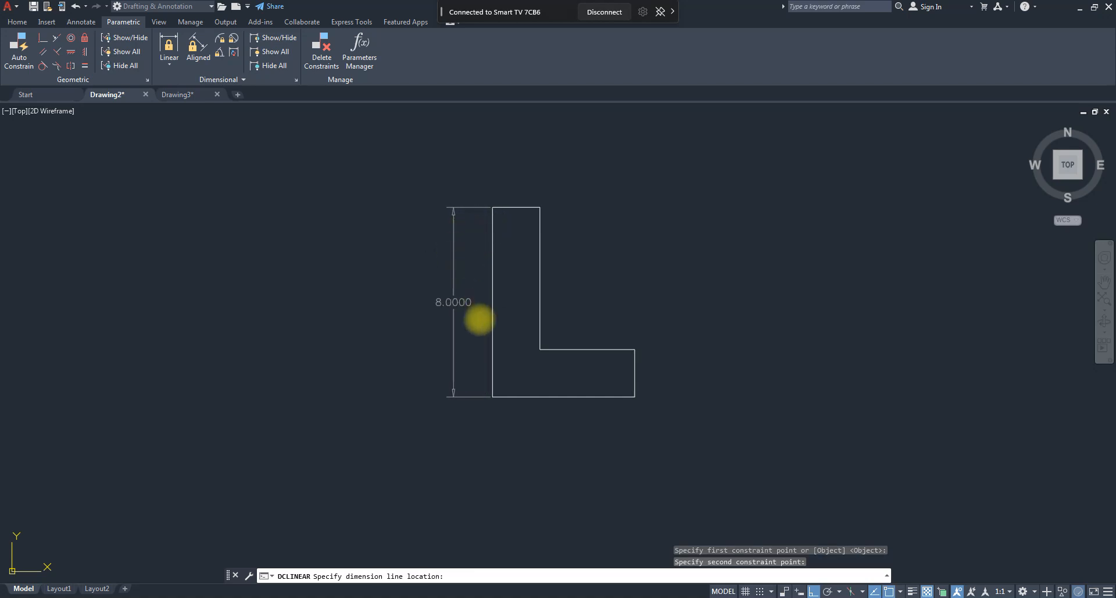
key(Return)
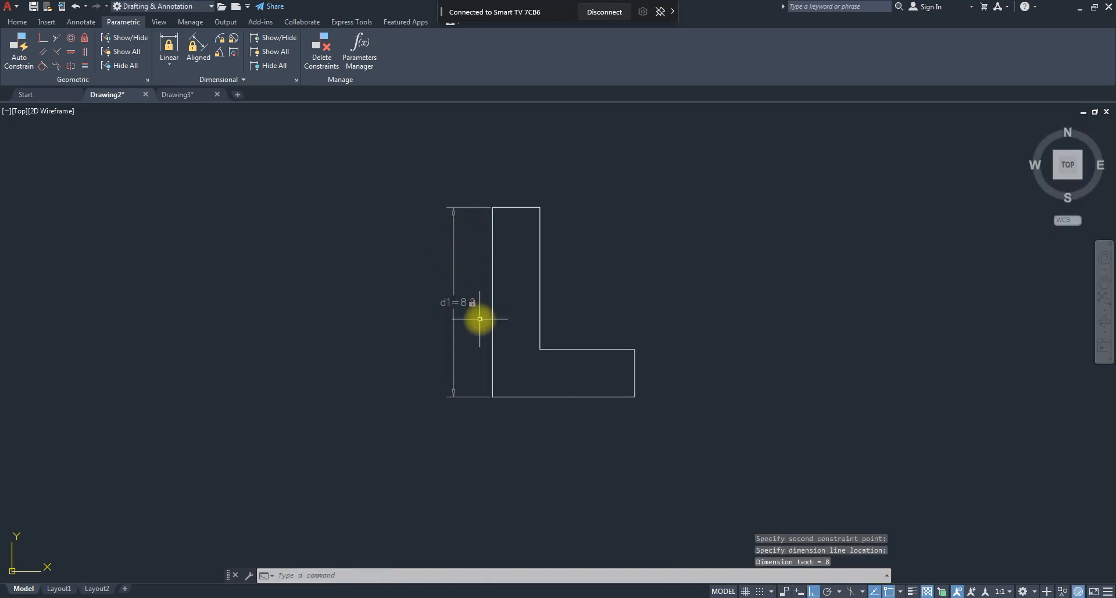
- Add a horizontal linear dimensional constraint below the L-profile's bottom edge, accepting its default name and value
click(169, 47)
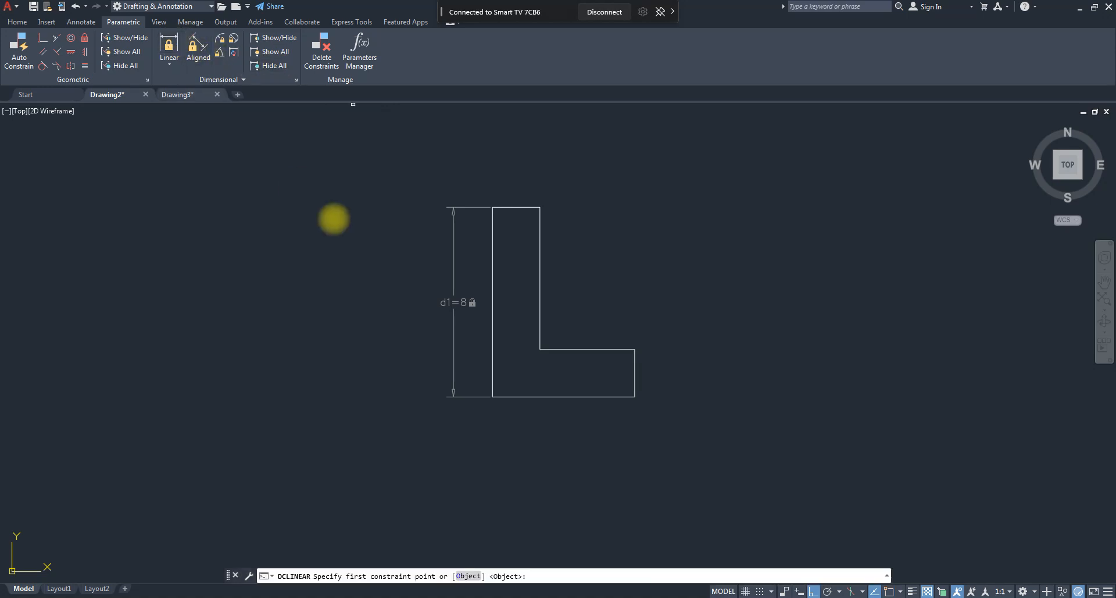
click(511, 397)
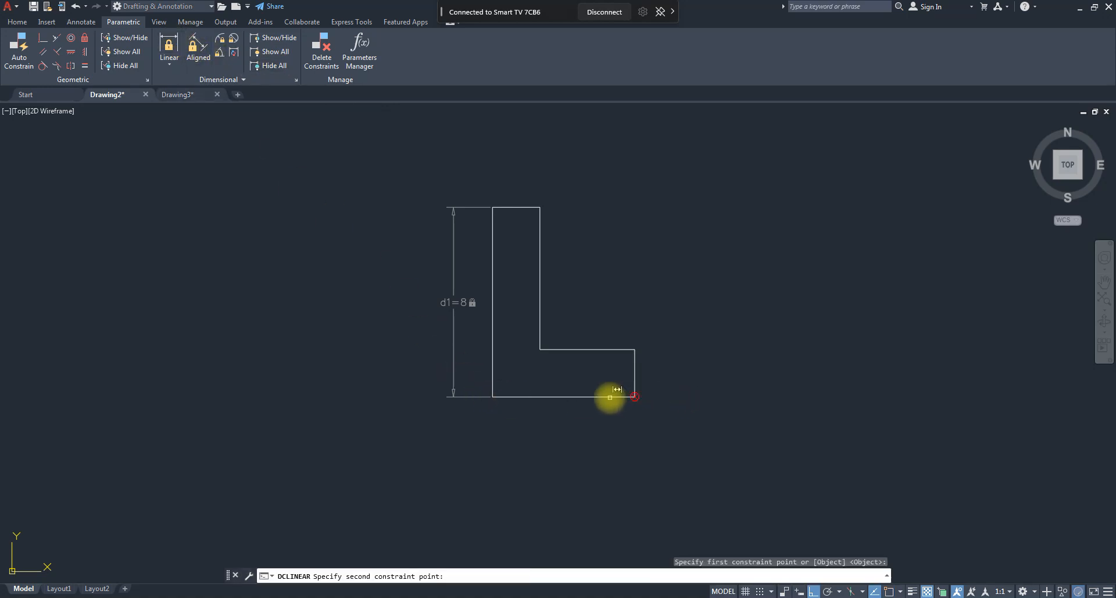
click(610, 397)
click(609, 423)
key(Return)
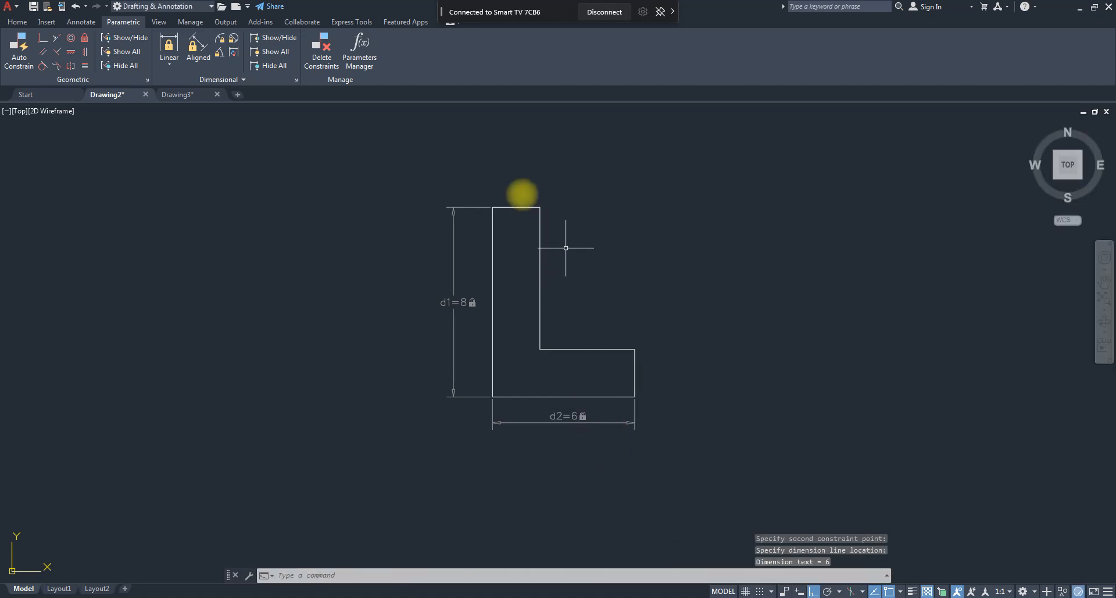
- Add a horizontal linear dimensional constraint above the L-profile's short top edge, accepting its default name and value
scroll(496, 185, up, 2)
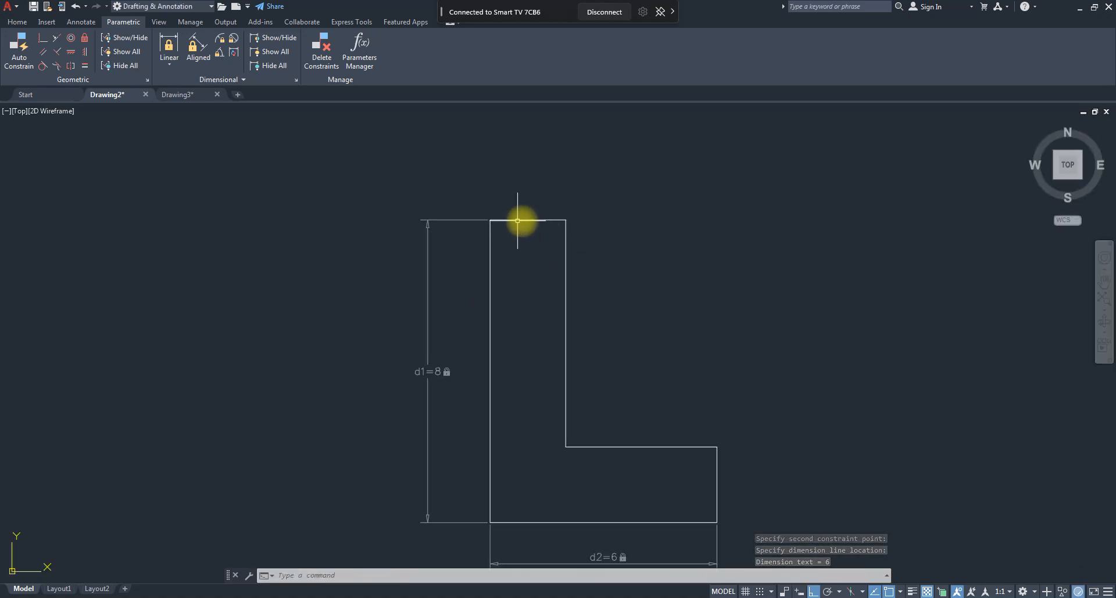
click(168, 47)
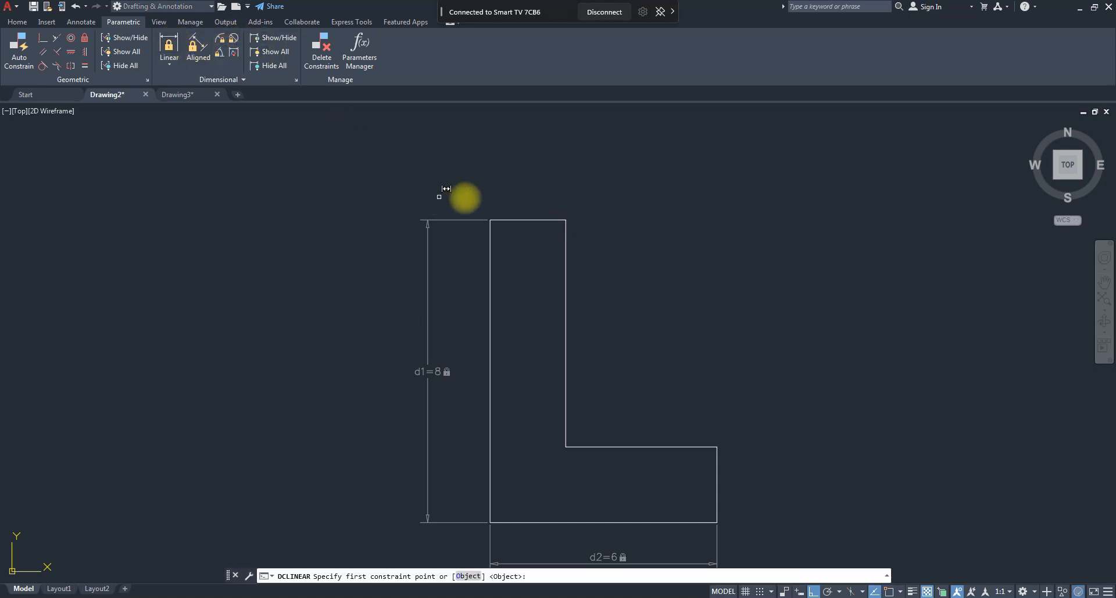
click(503, 219)
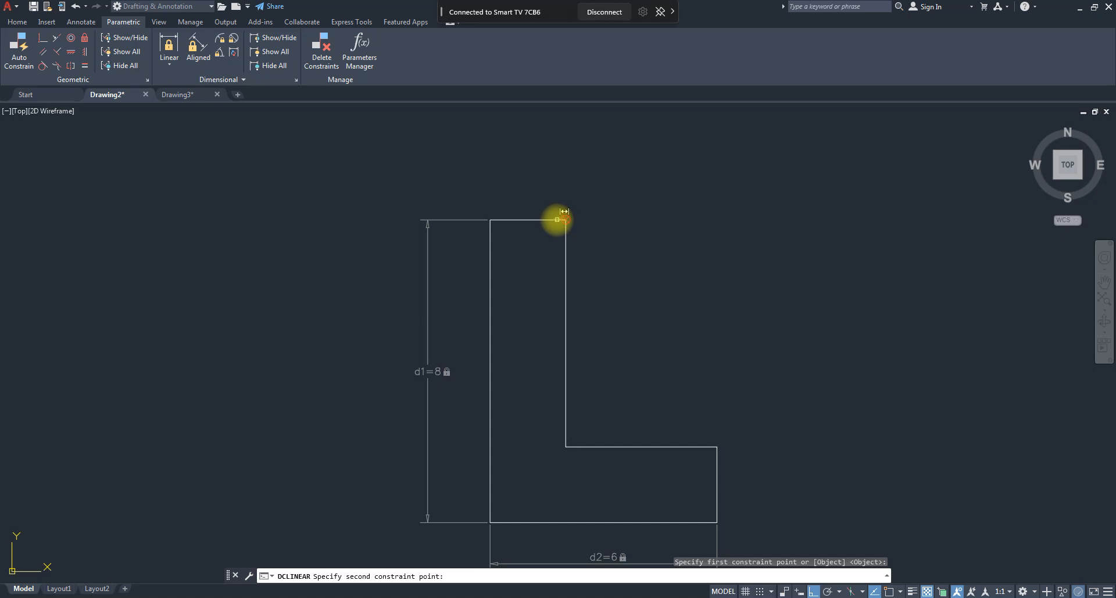
click(557, 219)
click(544, 207)
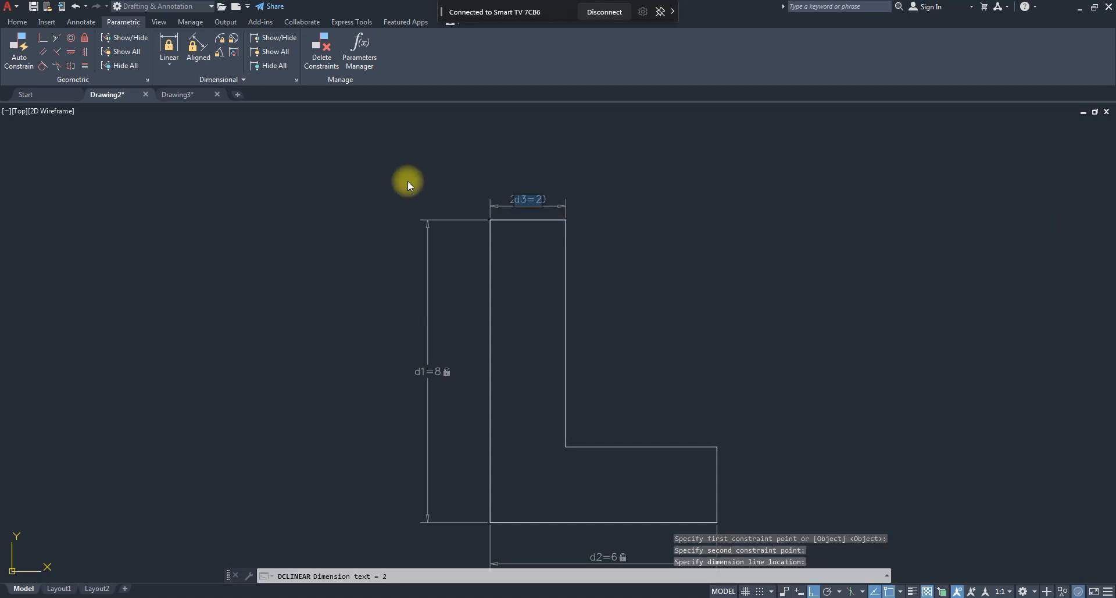
key(Return)
- Add a vertical linear dimensional constraint beside the short right edge of the L-profile's foot, keeping the default text
scroll(398, 167, down, 3)
scroll(521, 287, up, 1)
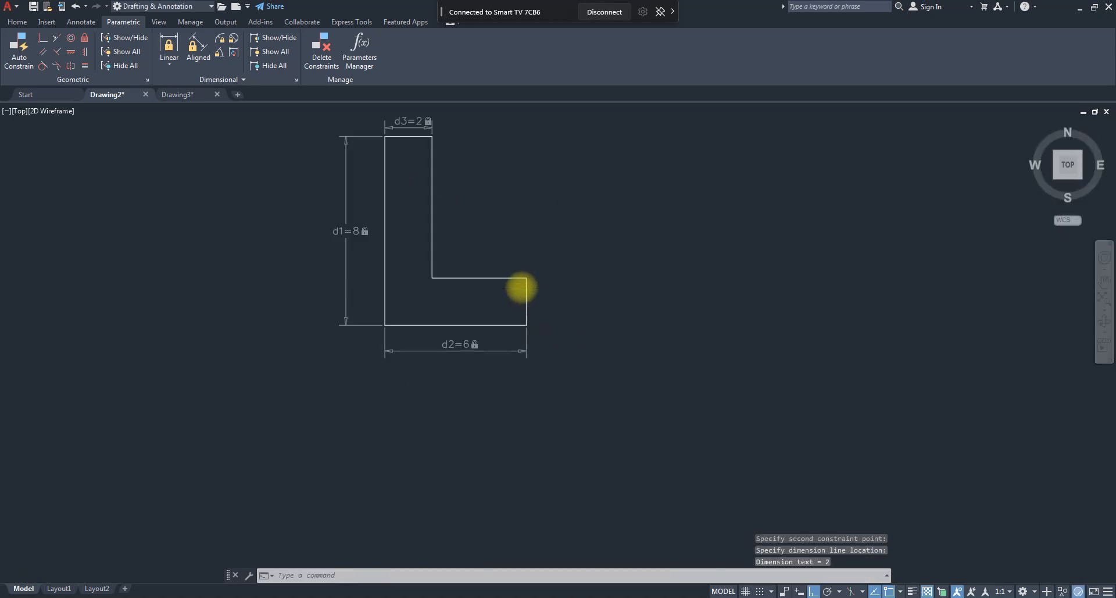
scroll(522, 287, up, 2)
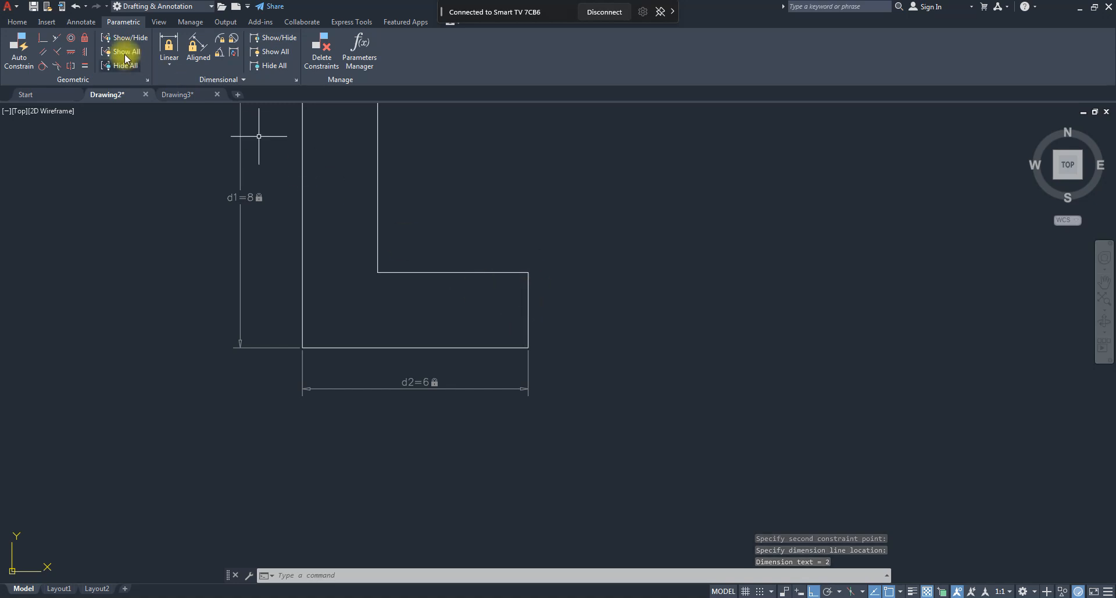
click(170, 46)
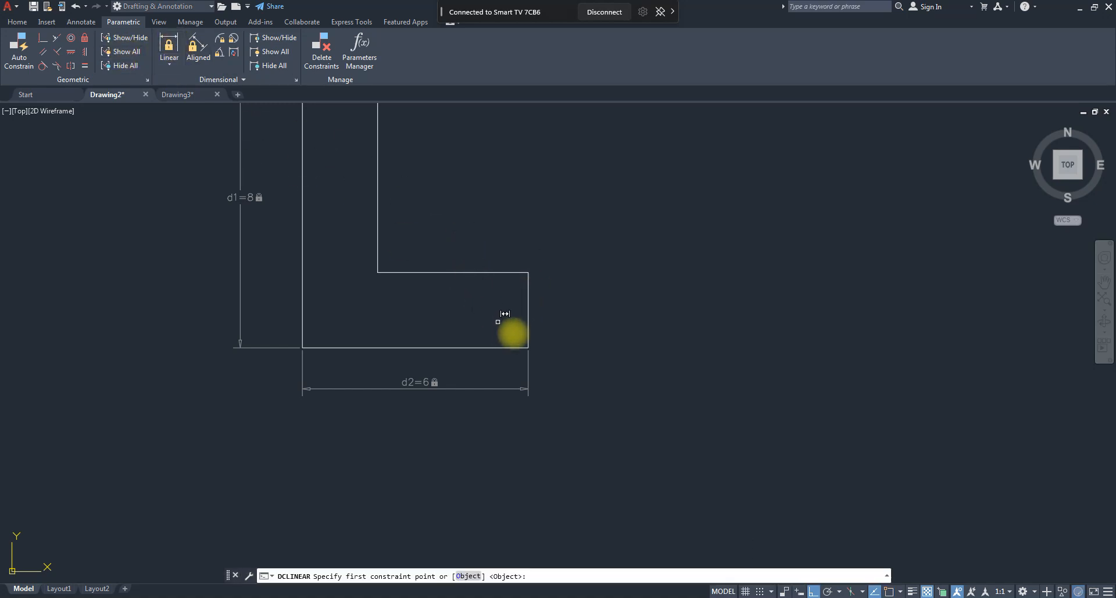
click(527, 335)
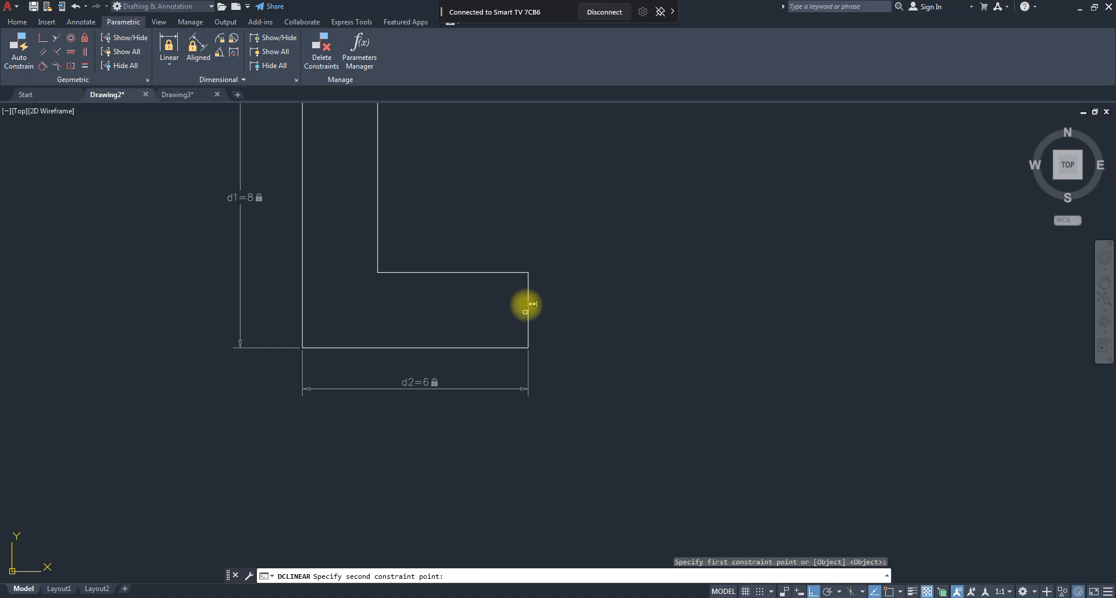
click(526, 282)
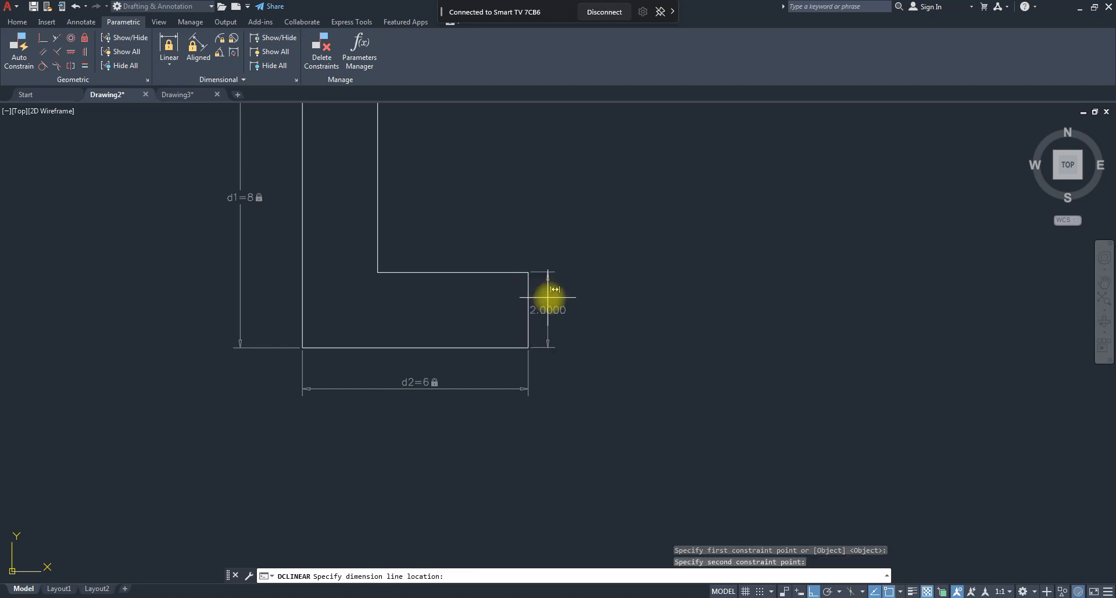
click(557, 303)
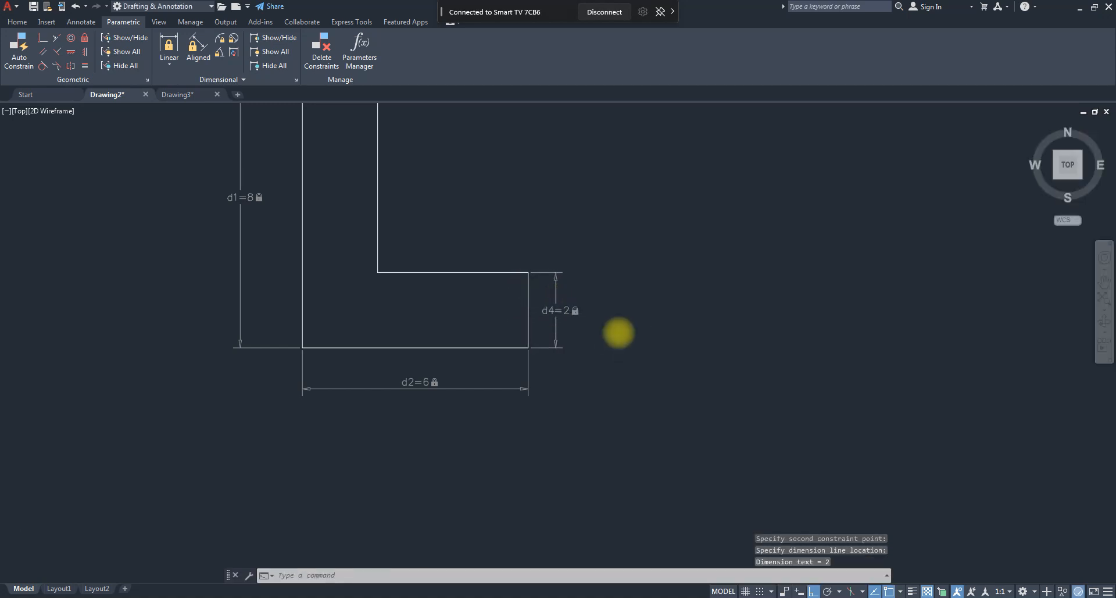
- Apply a horizontal geometric constraint to the L-profile's short top edge
scroll(618, 343, down, 4)
scroll(596, 327, up, 4)
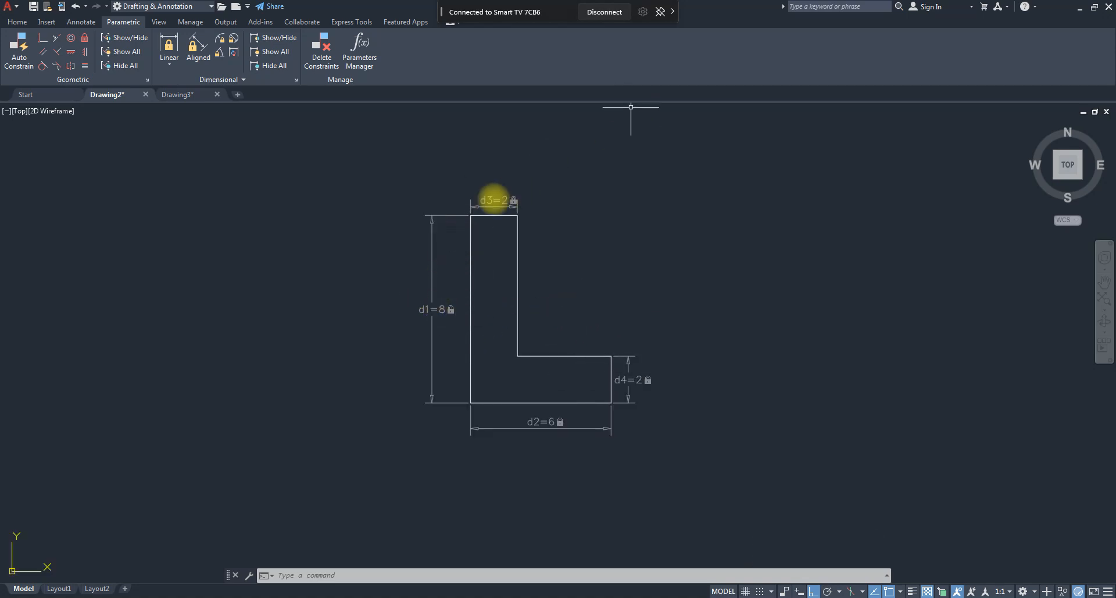
scroll(494, 215, up, 4)
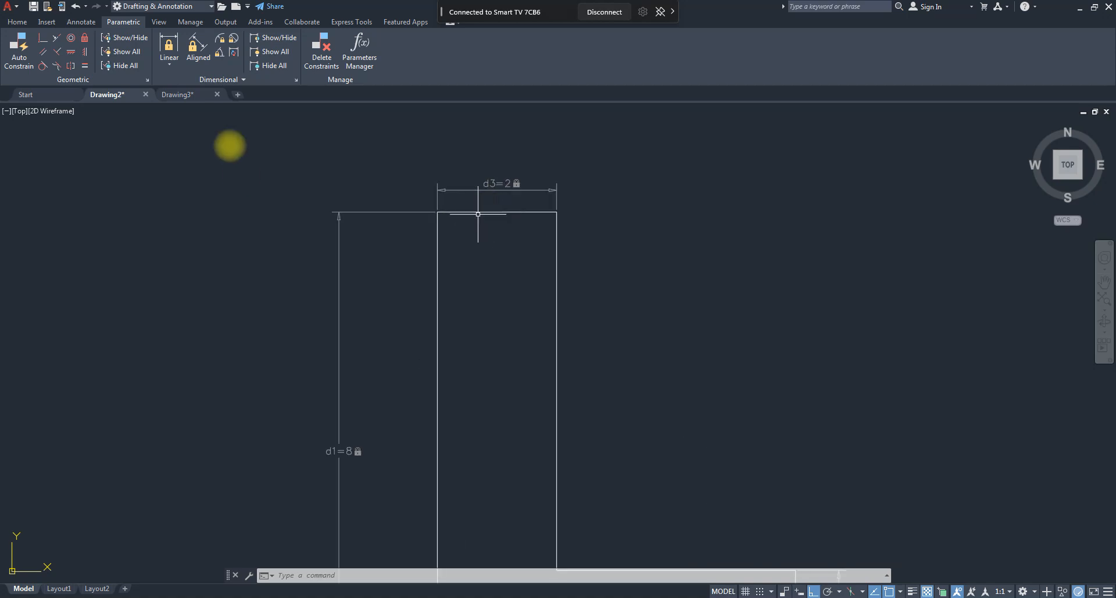
click(71, 51)
click(469, 210)
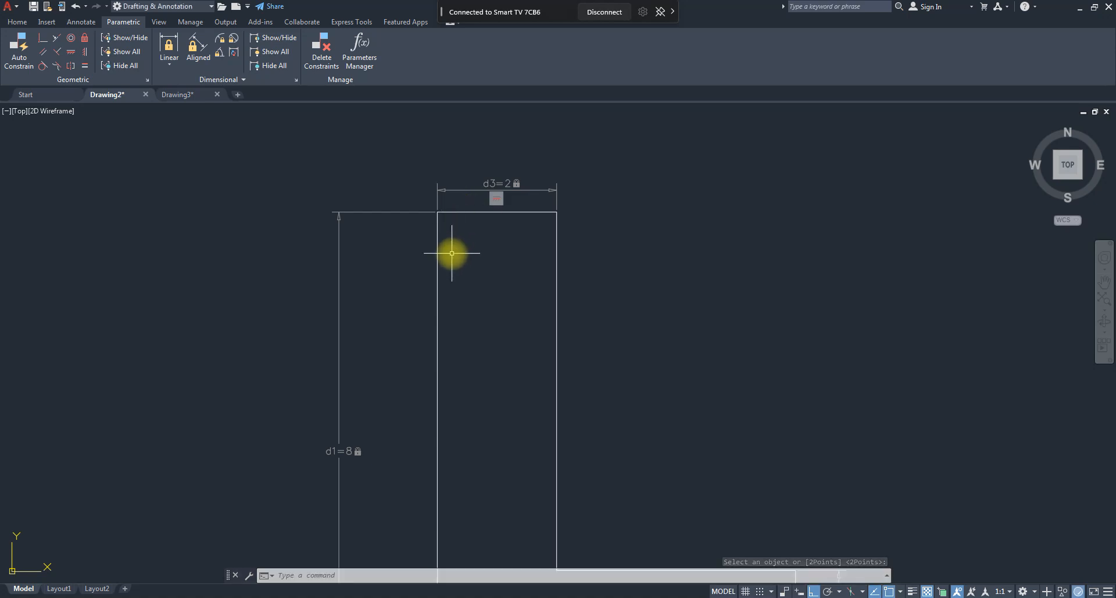
- Undo the horizontal geometric constraint on the L-profile's short top edge
scroll(452, 253, down, 2)
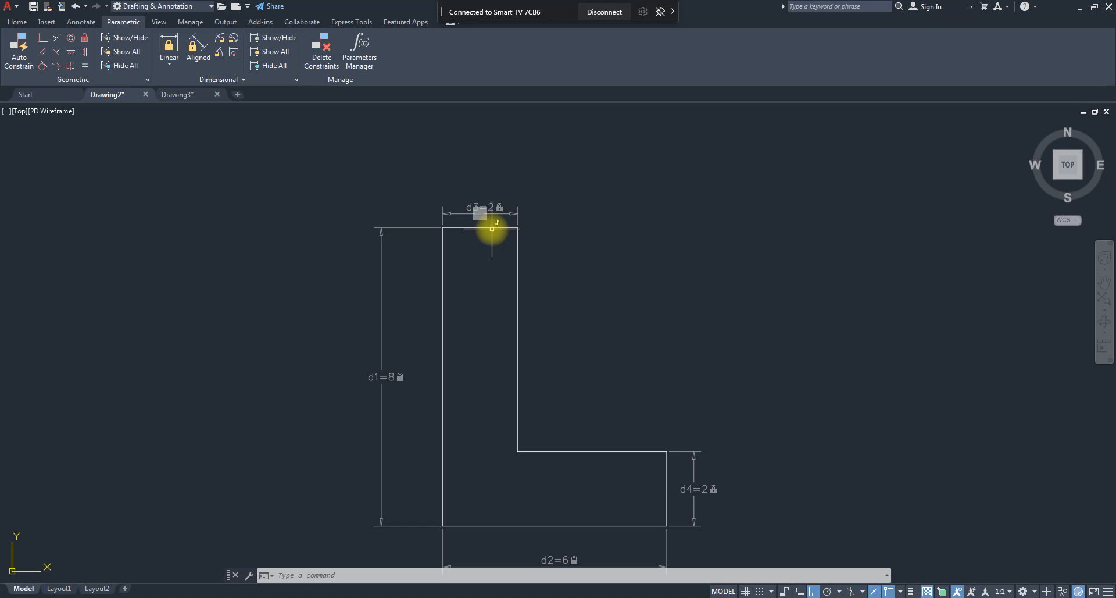
key(ctrl+z)
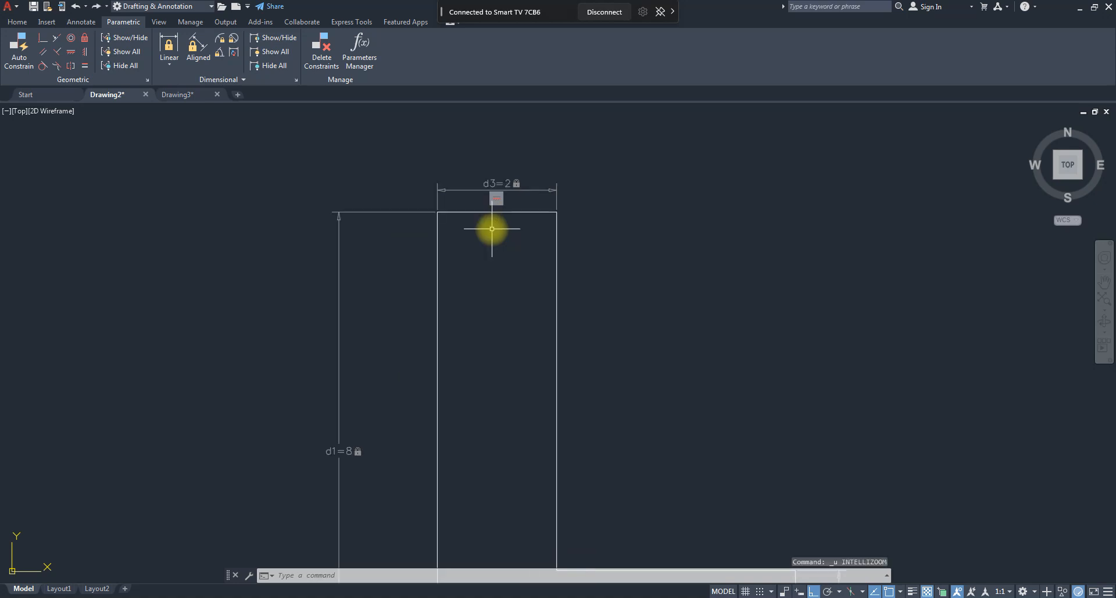
key(ctrl+z)
scroll(466, 212, down, 5)
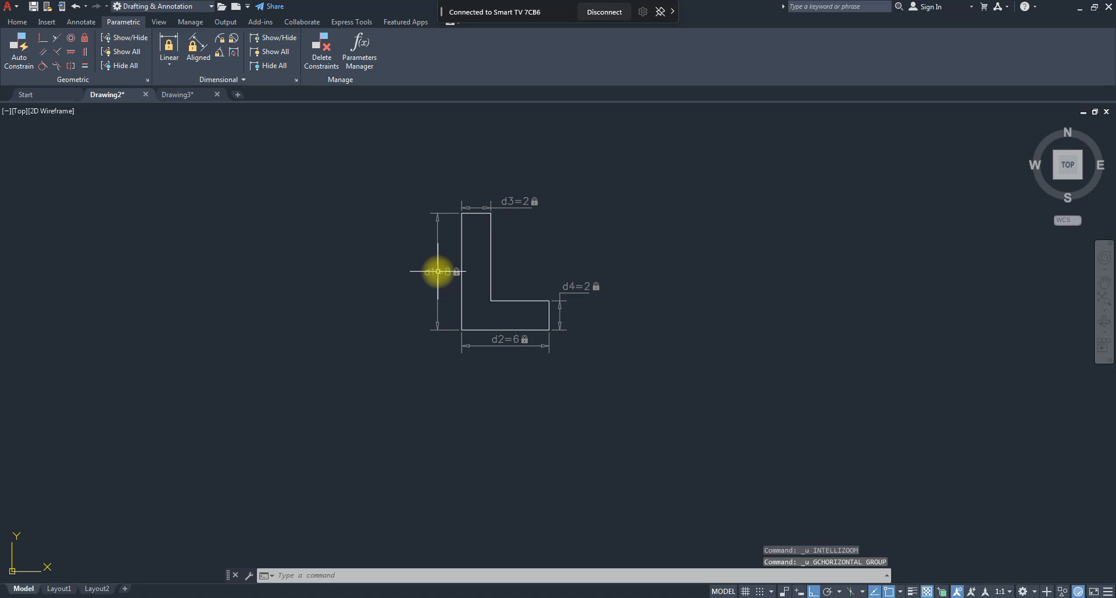
- Try to set the L-profile's overall height constraint to 10 while its edges are still separate lines
double_click(437, 271)
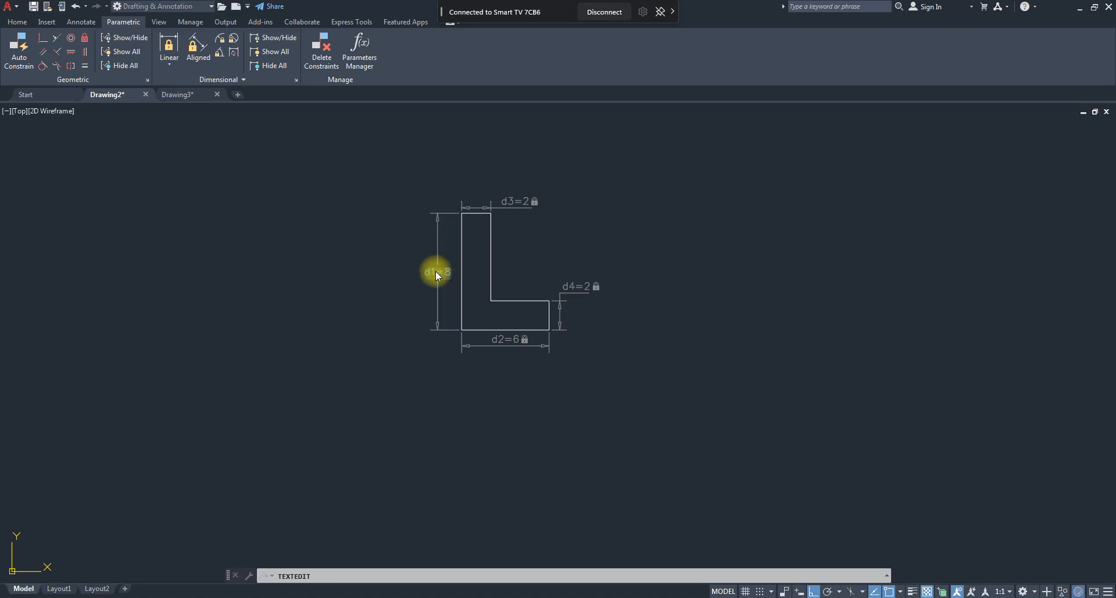
text(10)
key(Return)
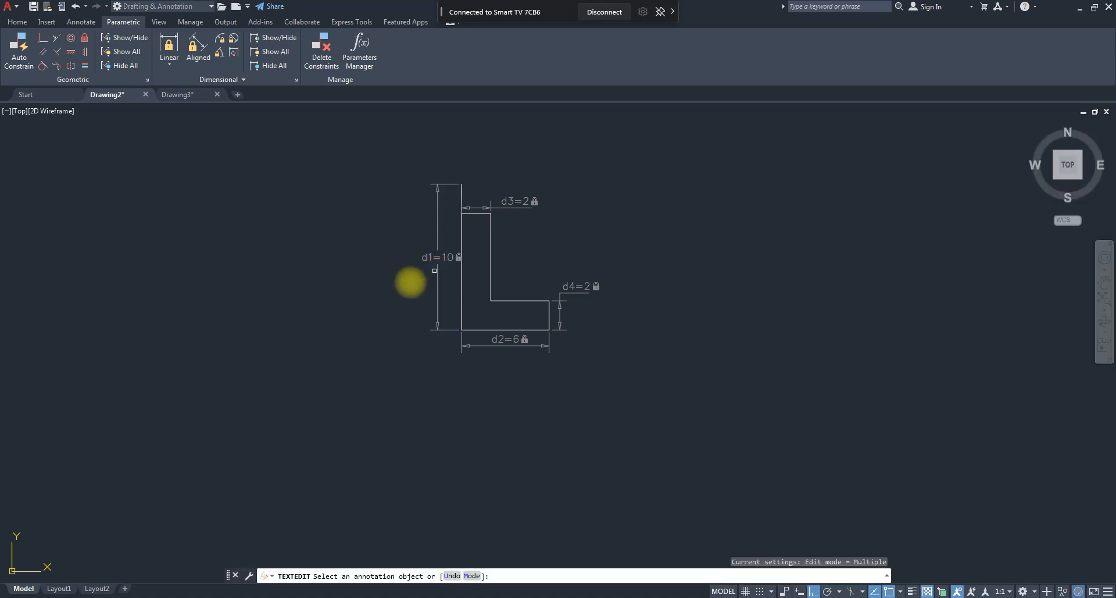
scroll(458, 189, up, 6)
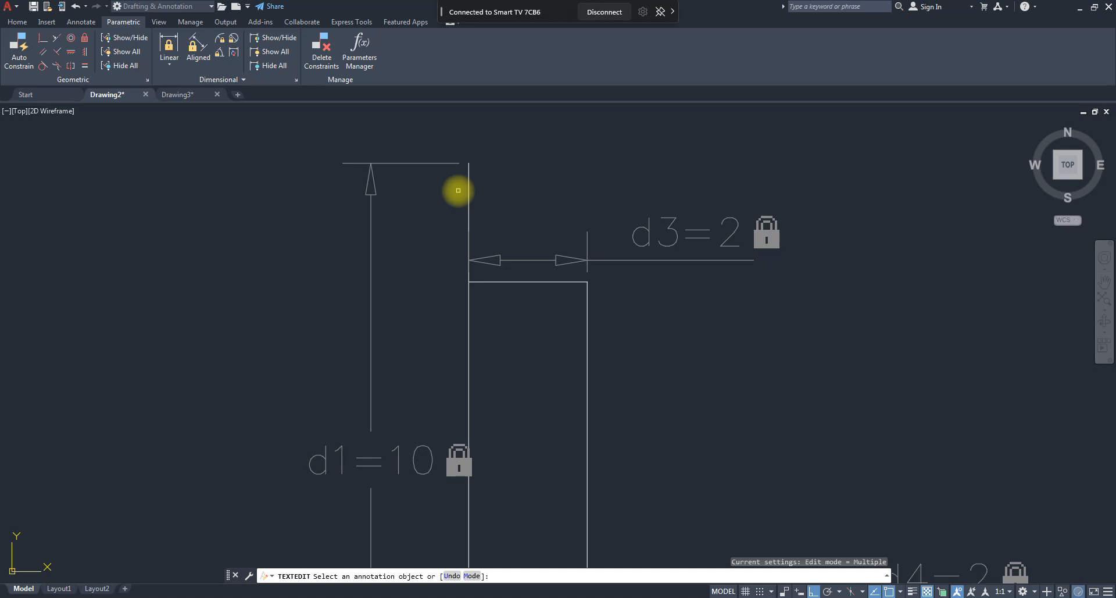
key(ctrl+z)
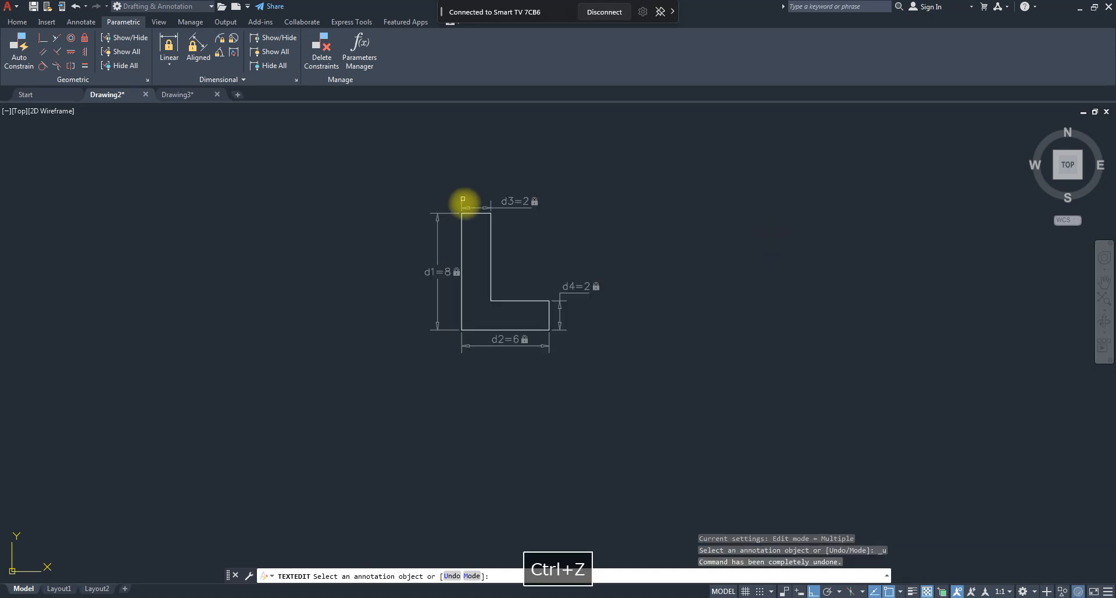
key(Escape)
- Join all six separate lines of the L-profile into a single polyline
scroll(479, 207, up, 4)
click(518, 252)
click(402, 250)
click(460, 229)
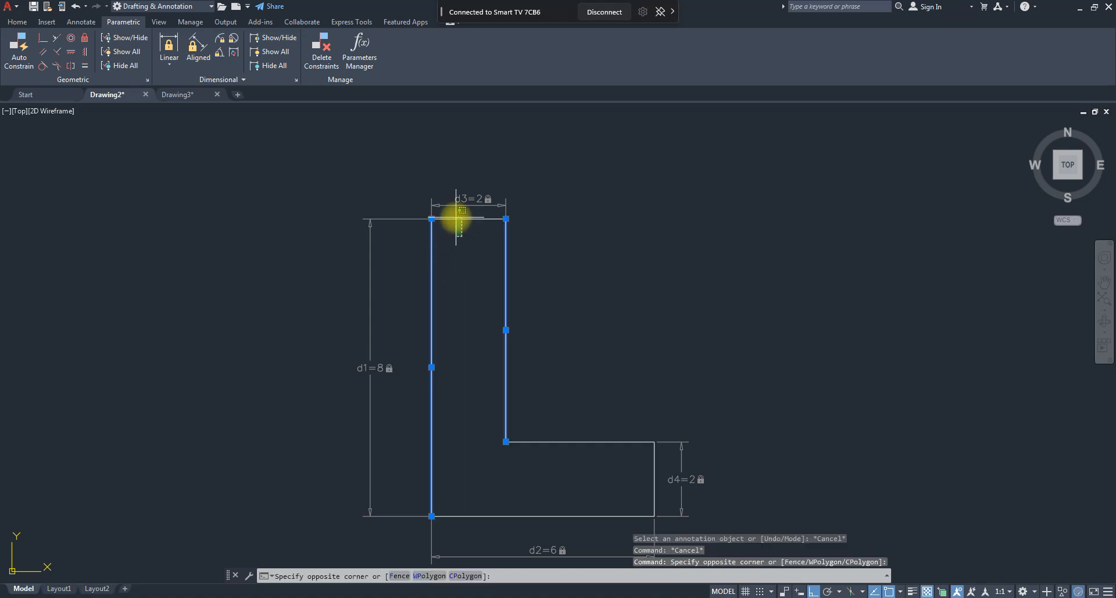
click(442, 214)
scroll(441, 214, down, 3)
click(511, 366)
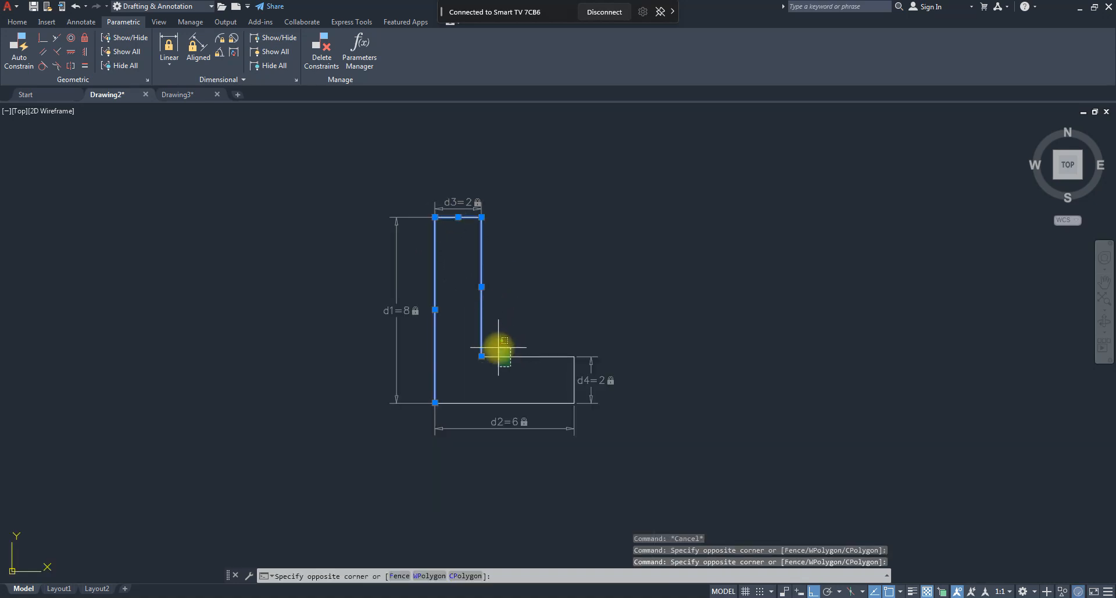
click(499, 350)
click(478, 413)
click(466, 391)
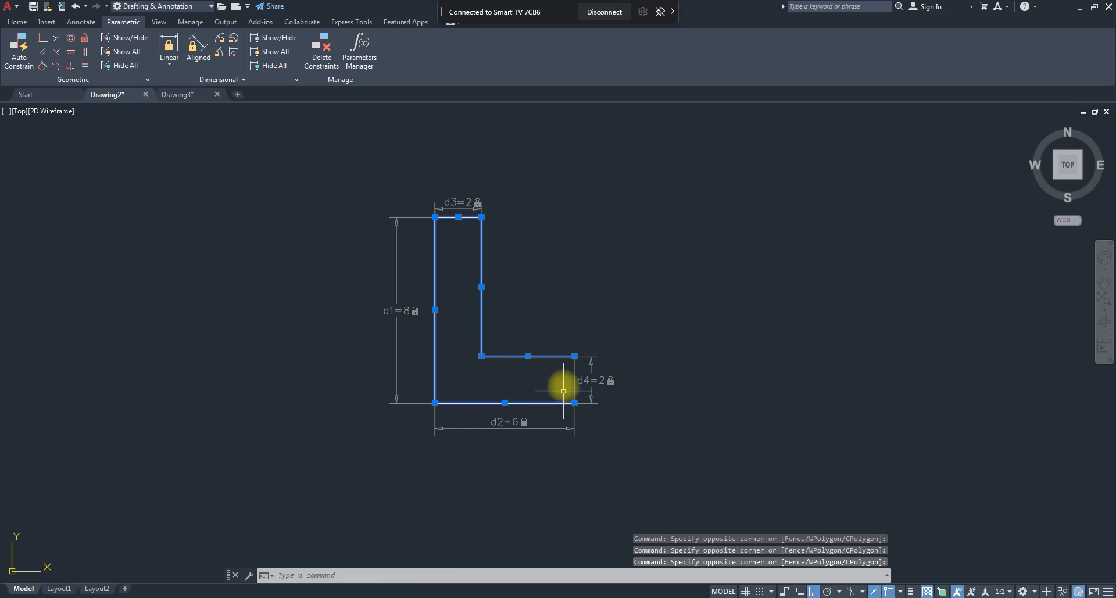
scroll(574, 391, up, 4)
click(580, 391)
click(554, 362)
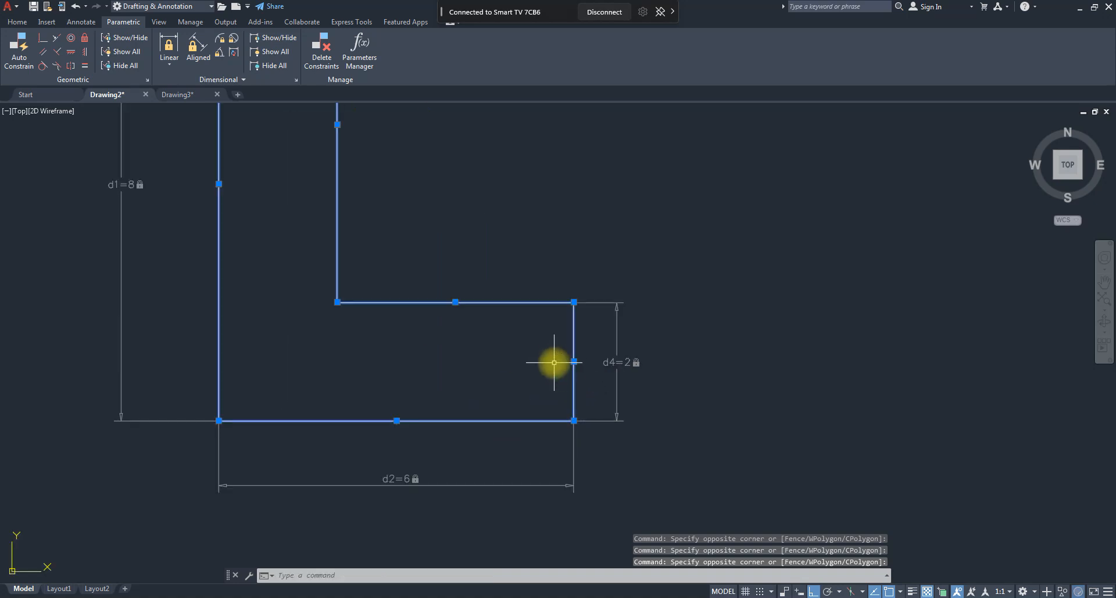
text(j)
key(Return)
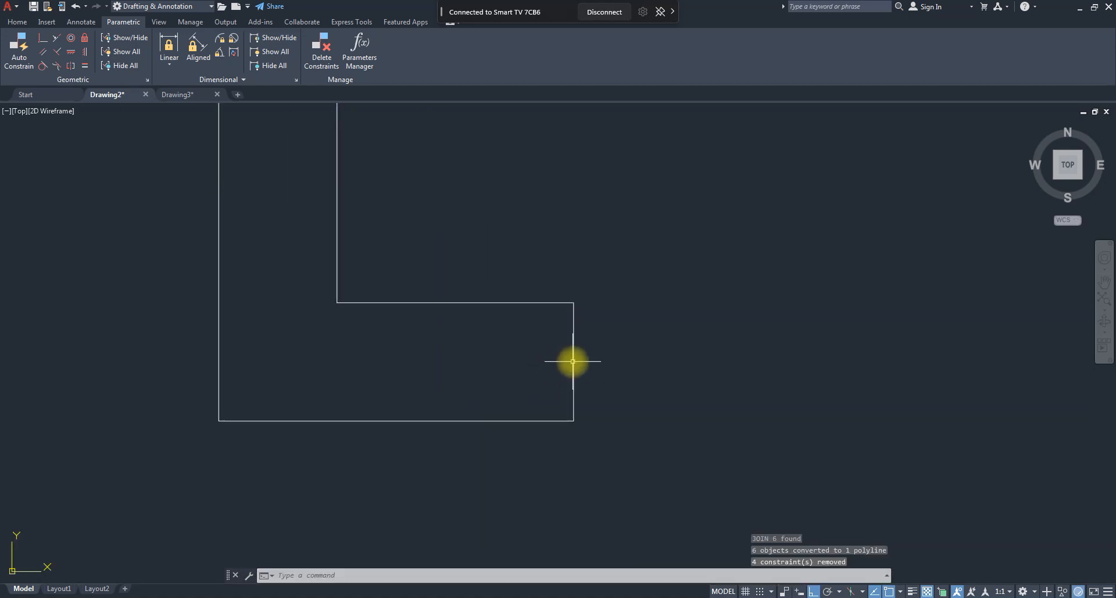
click(572, 361)
key(Escape)
key(Escape)
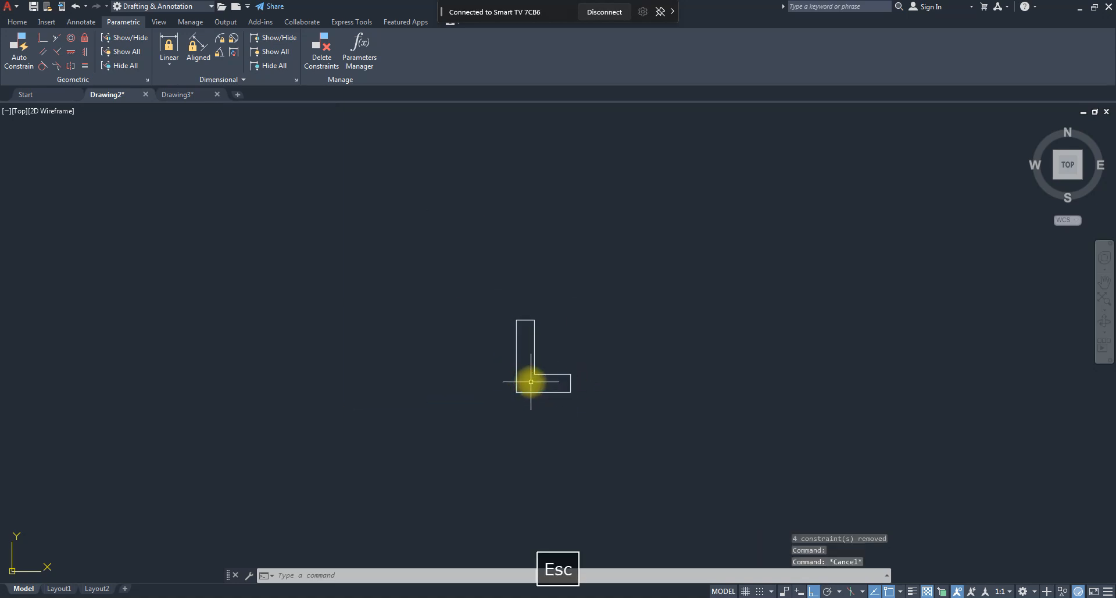
scroll(524, 375, up, 4)
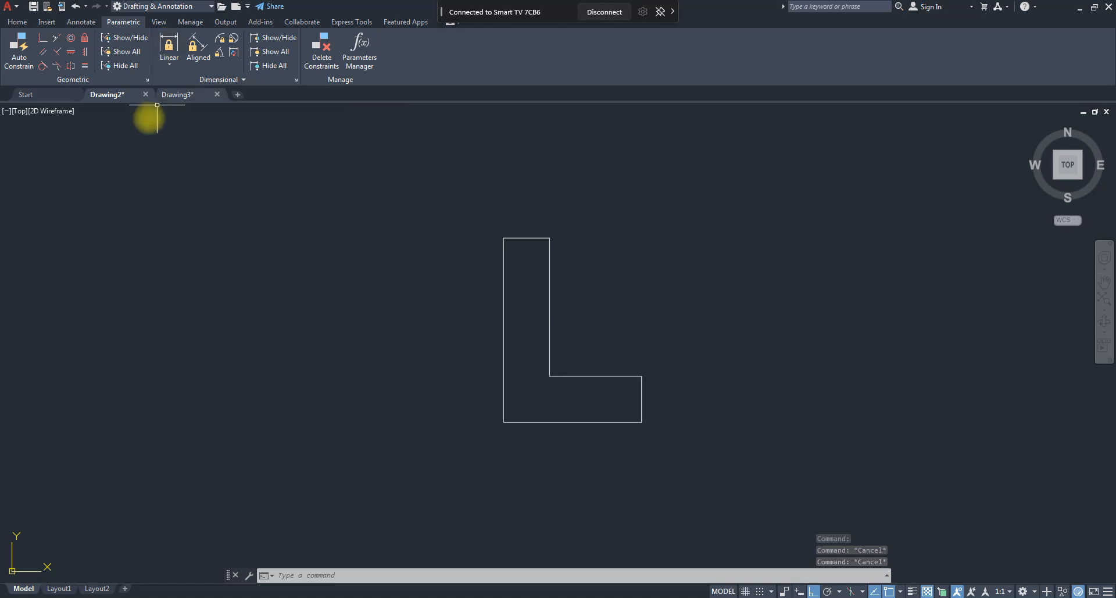
click(17, 22)
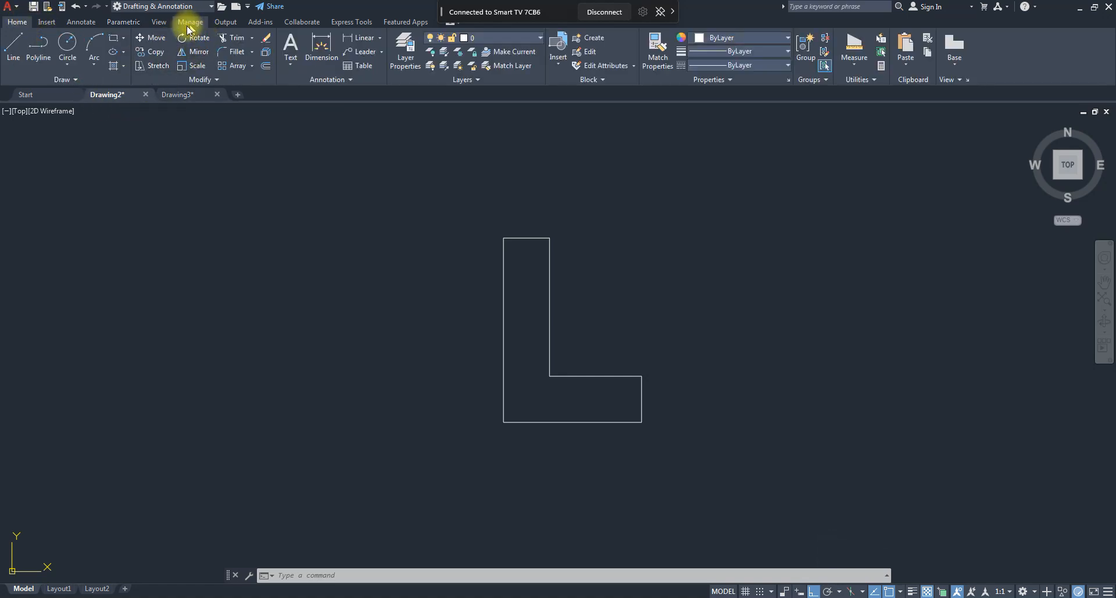
click(209, 80)
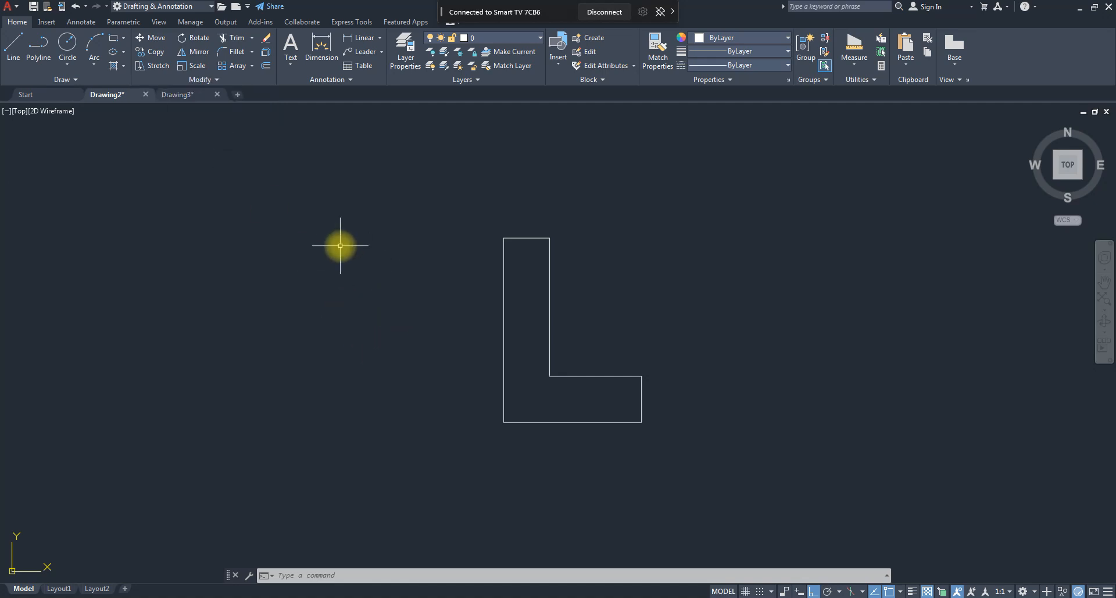
- Add a vertical linear dimensional constraint beside the long outer edge of the L-shaped polyline, keeping the default text
click(124, 21)
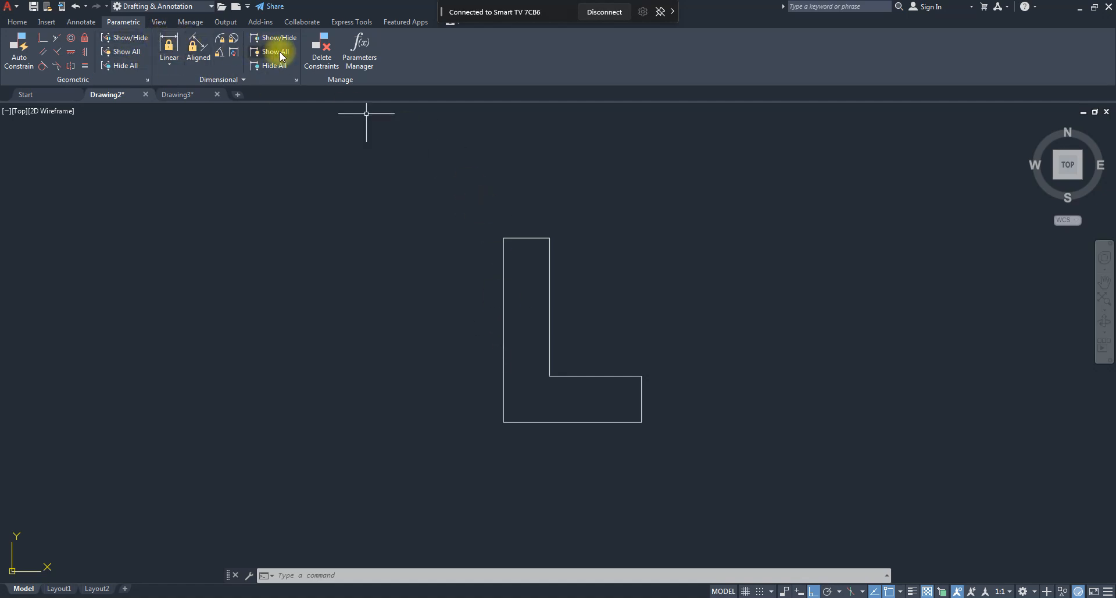
click(169, 47)
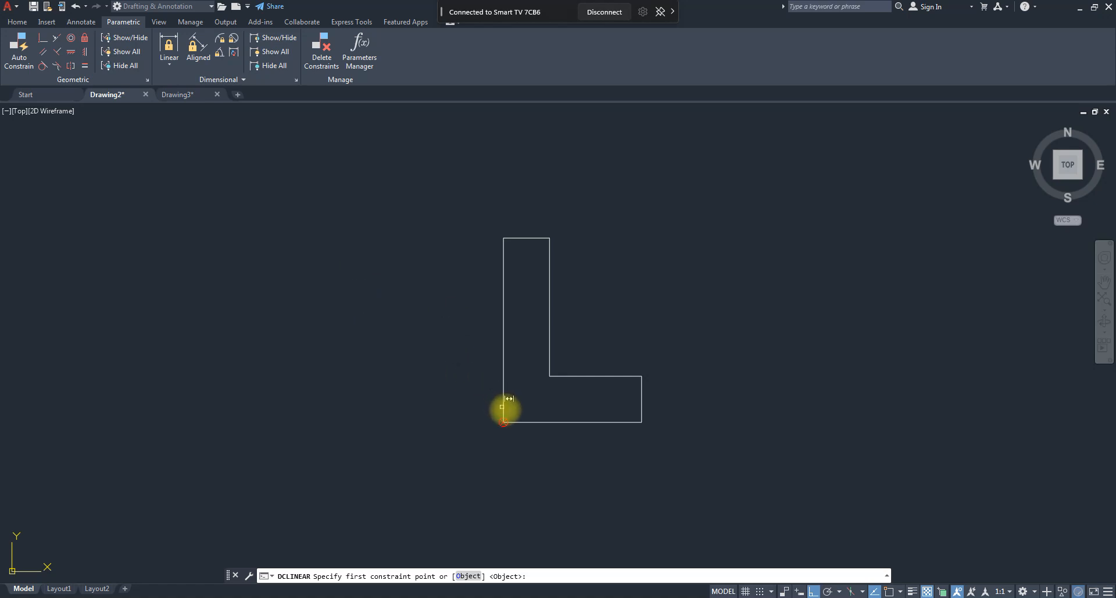
click(504, 407)
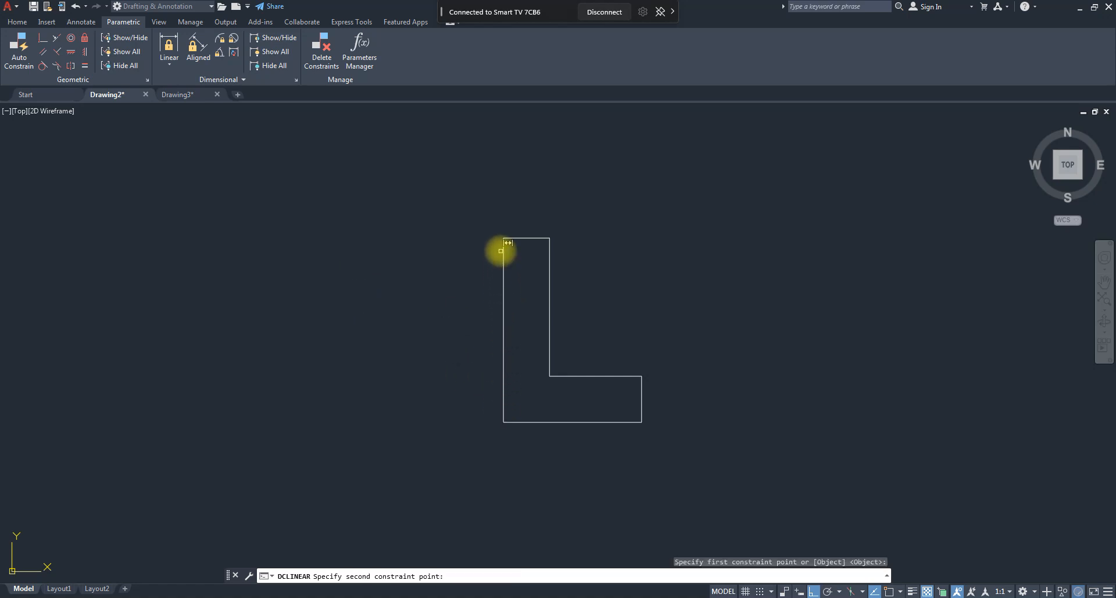
click(503, 238)
click(466, 259)
key(Return)
- Add a horizontal linear dimensional constraint below the L-shaped polyline's bottom edge, keeping the default text
key(Return)
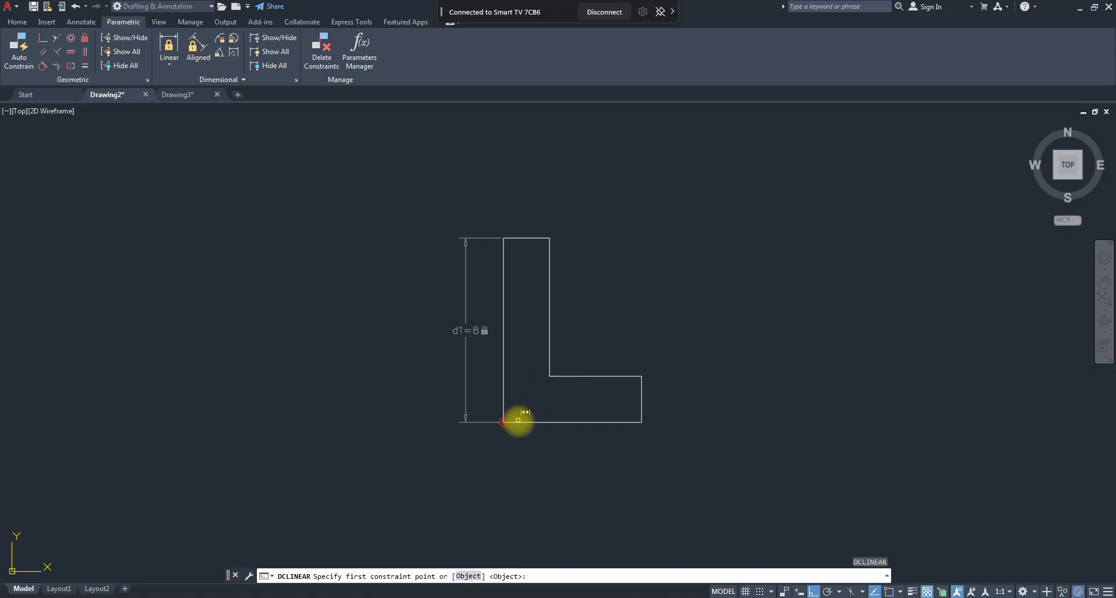
click(518, 418)
click(640, 422)
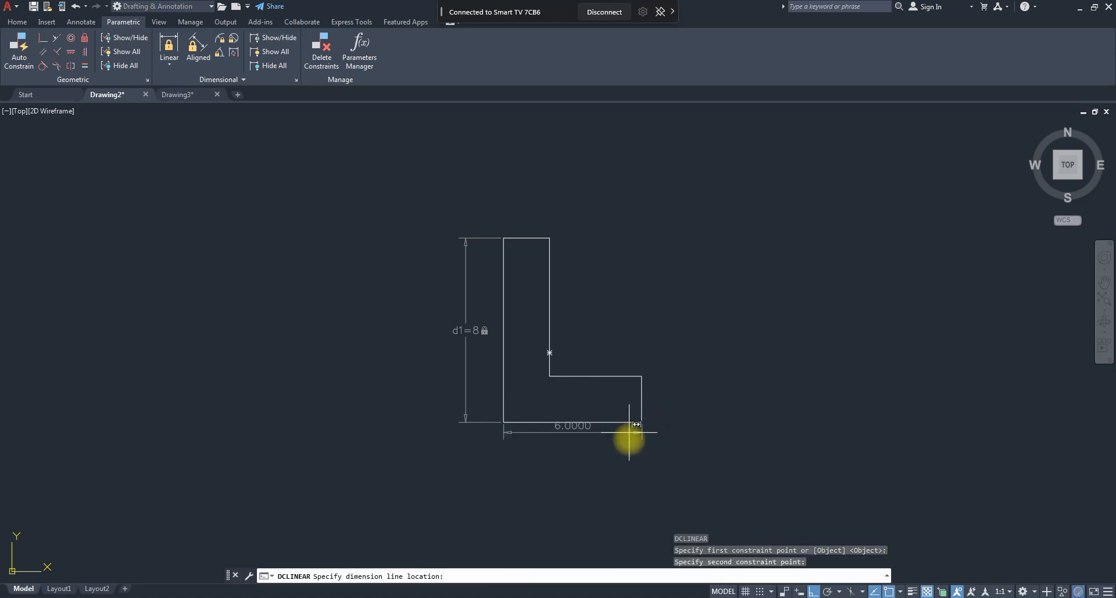
click(635, 448)
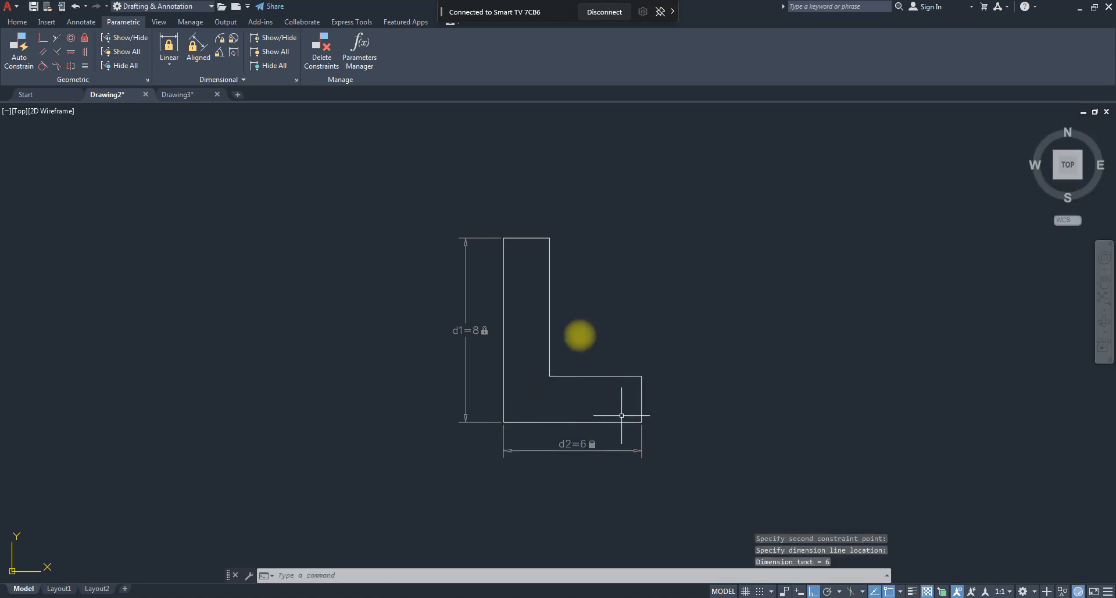
key(Return)
- Add a horizontal linear dimensional constraint above the L-shaped polyline's short top edge, keeping the default text
key(Return)
click(503, 238)
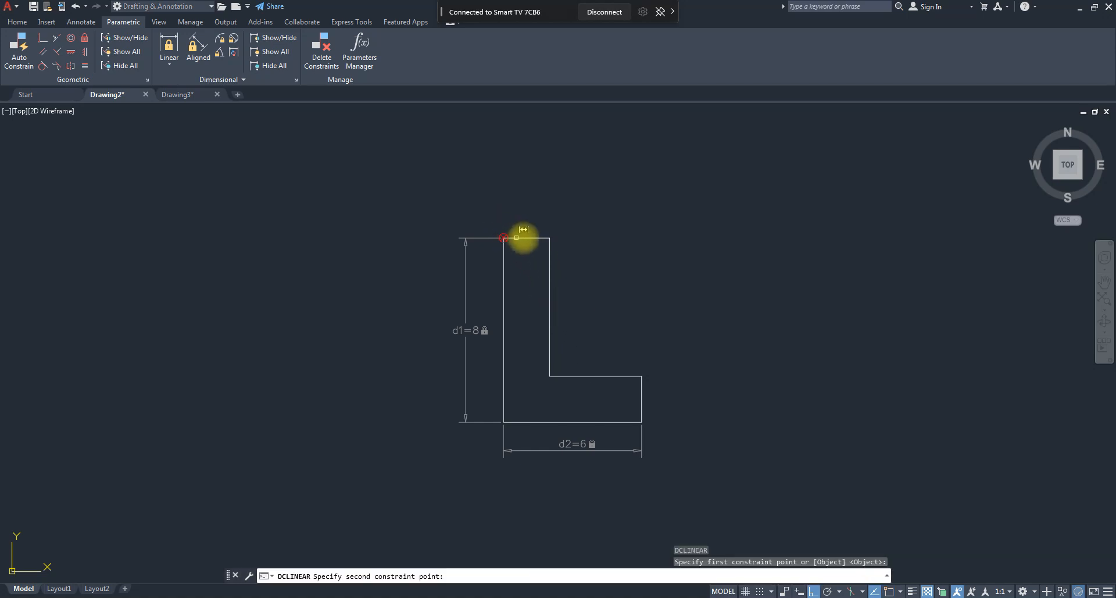
click(543, 238)
click(537, 223)
key(Return)
key(Return)
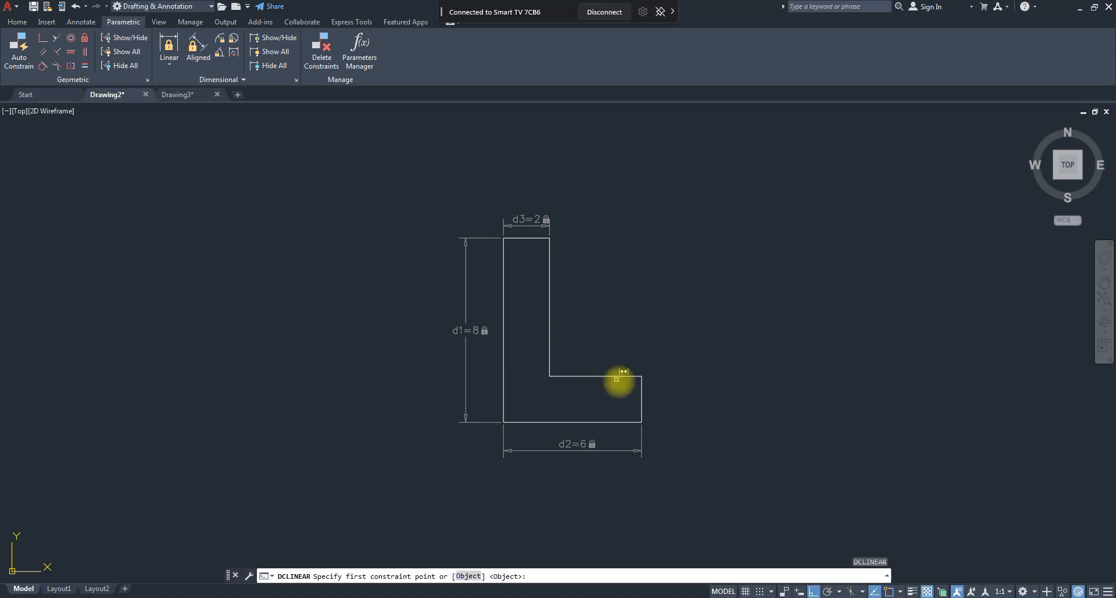
click(641, 408)
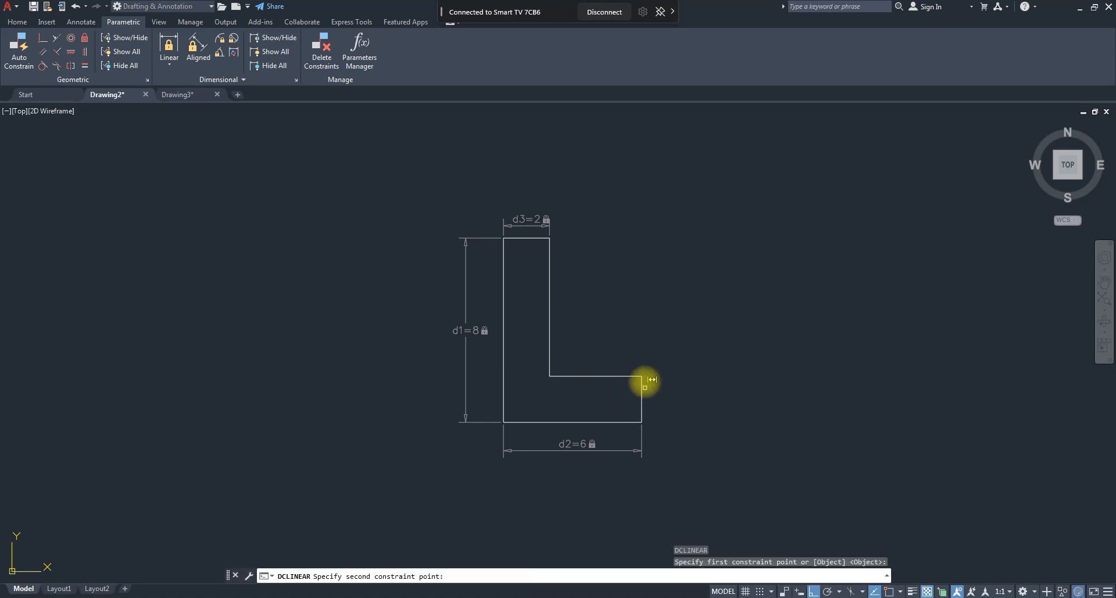
click(642, 377)
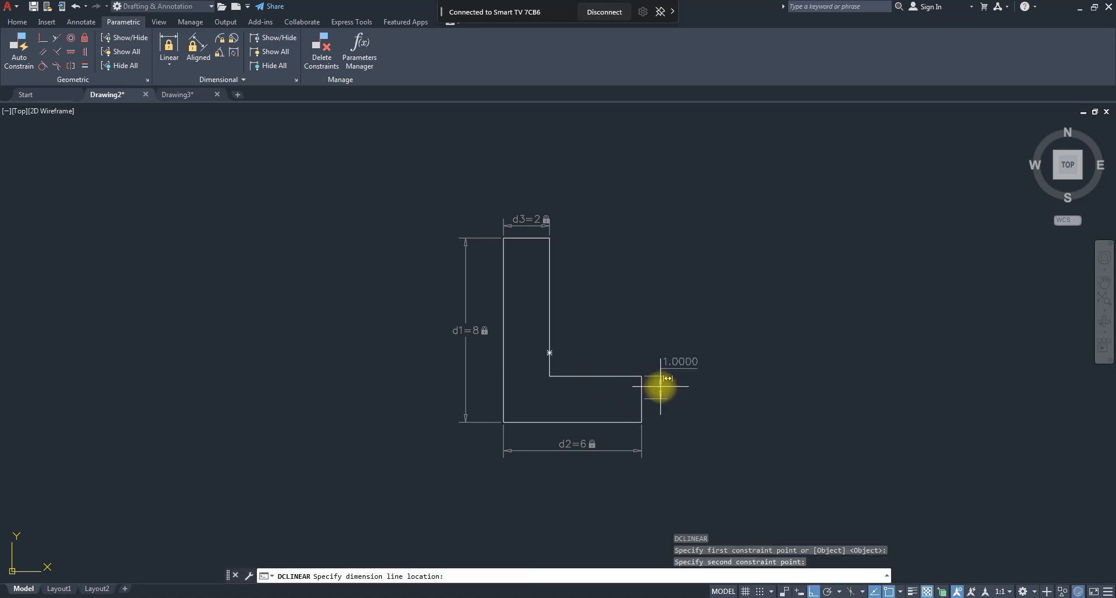
key(Escape)
- Add a vertical linear dimensional constraint along the full short end edge of the L-shaped polyline's foot, keeping the default text
key(space)
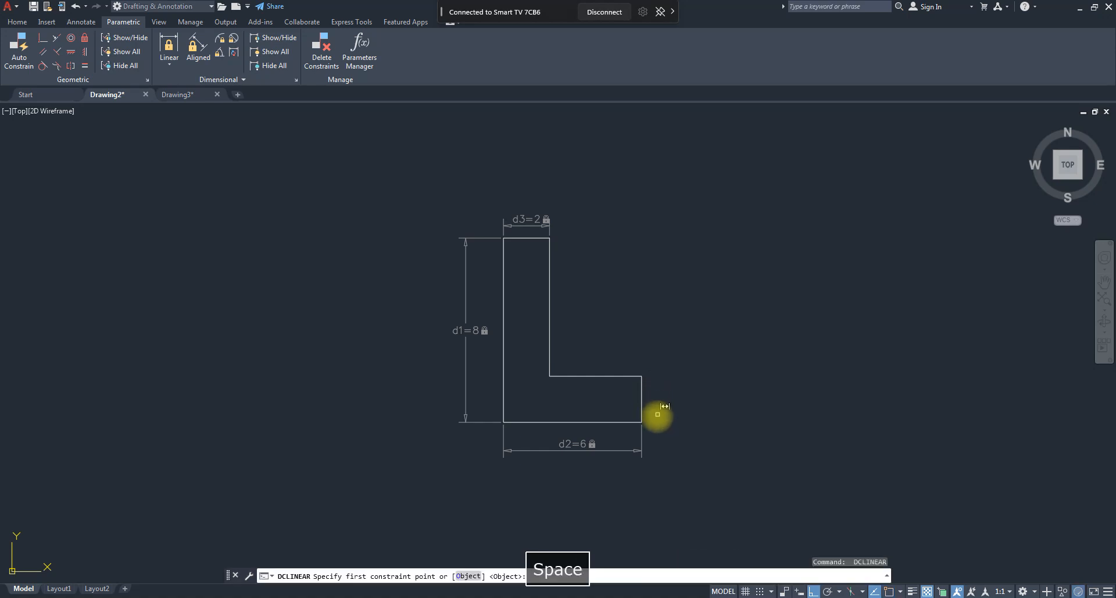
click(643, 411)
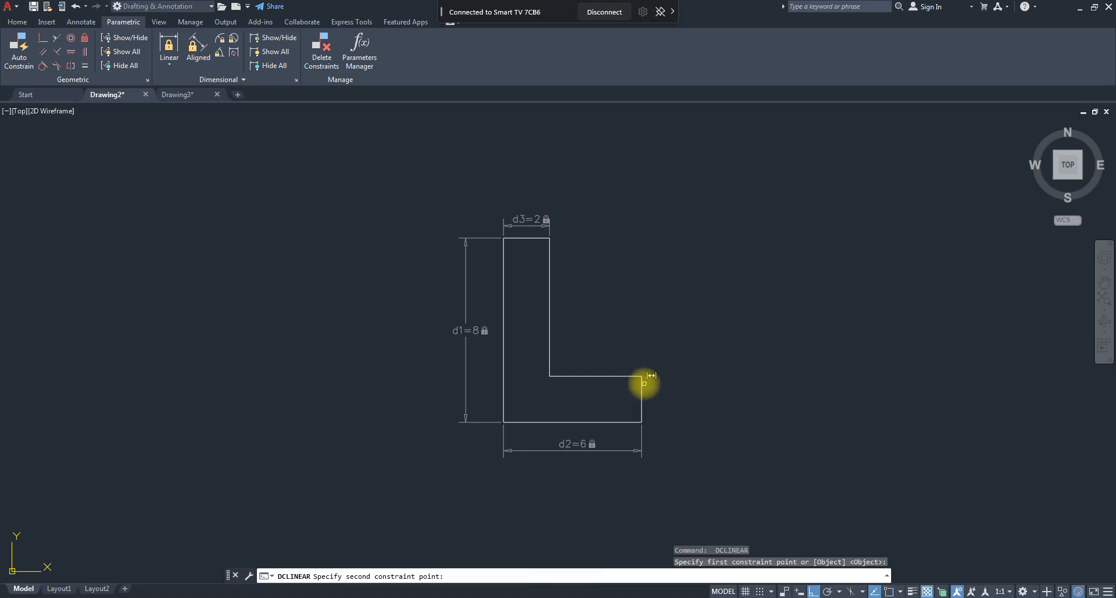
click(644, 381)
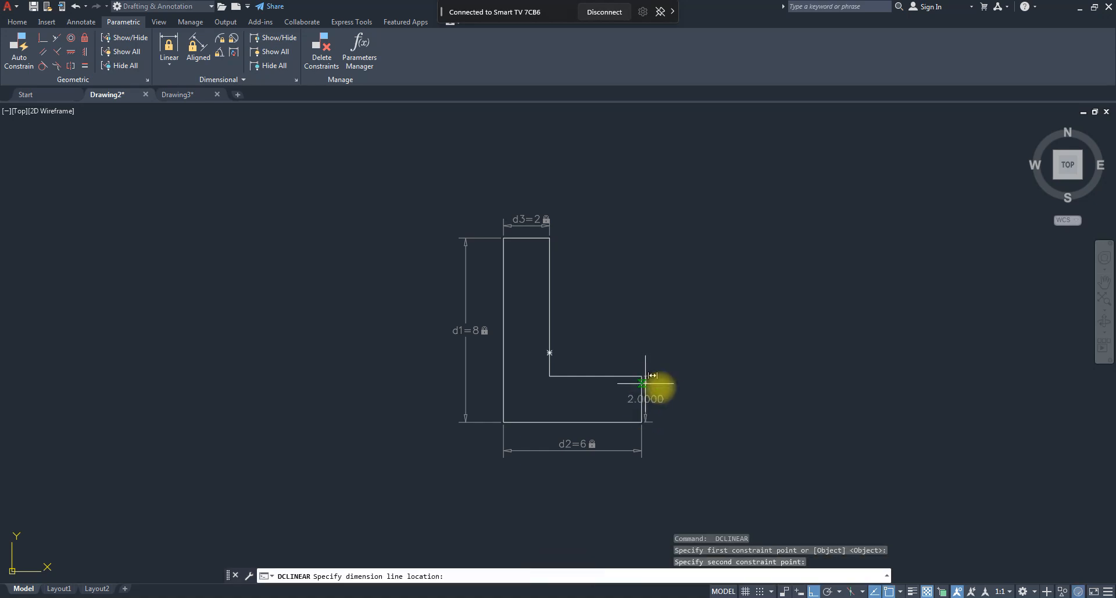
click(673, 401)
key(Return)
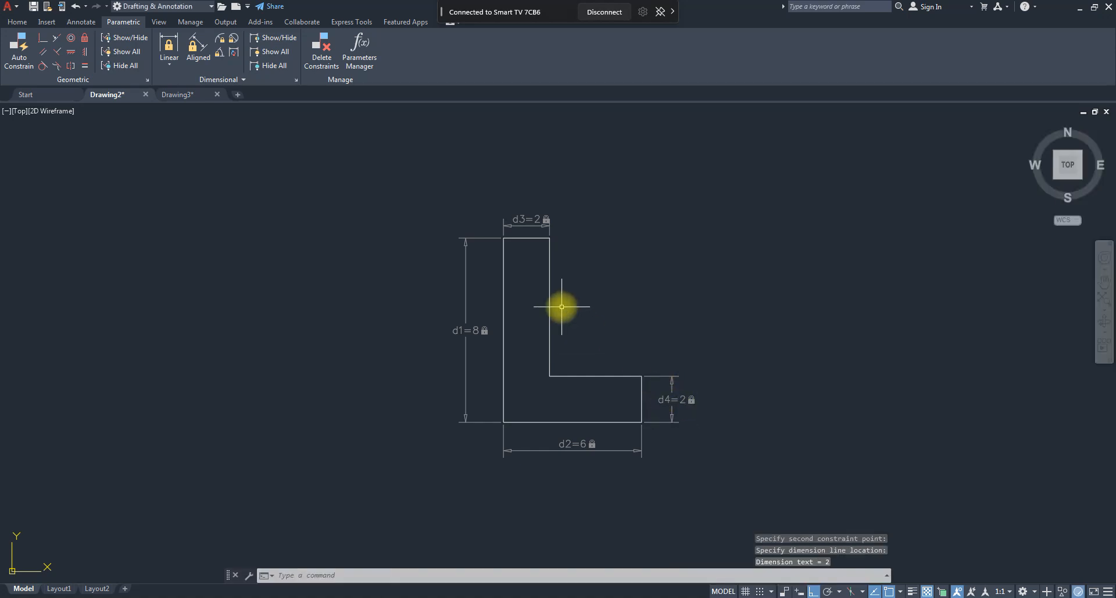
- Set the L-shaped polyline's overall height constraint d1 to 10
double_click(470, 330)
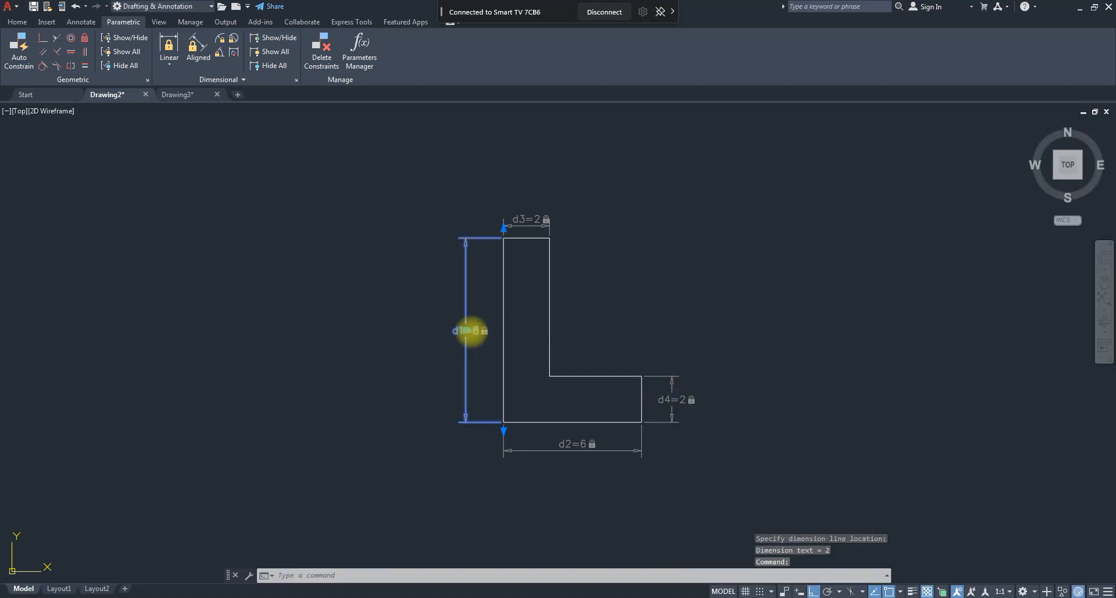
text(10)
key(Return)
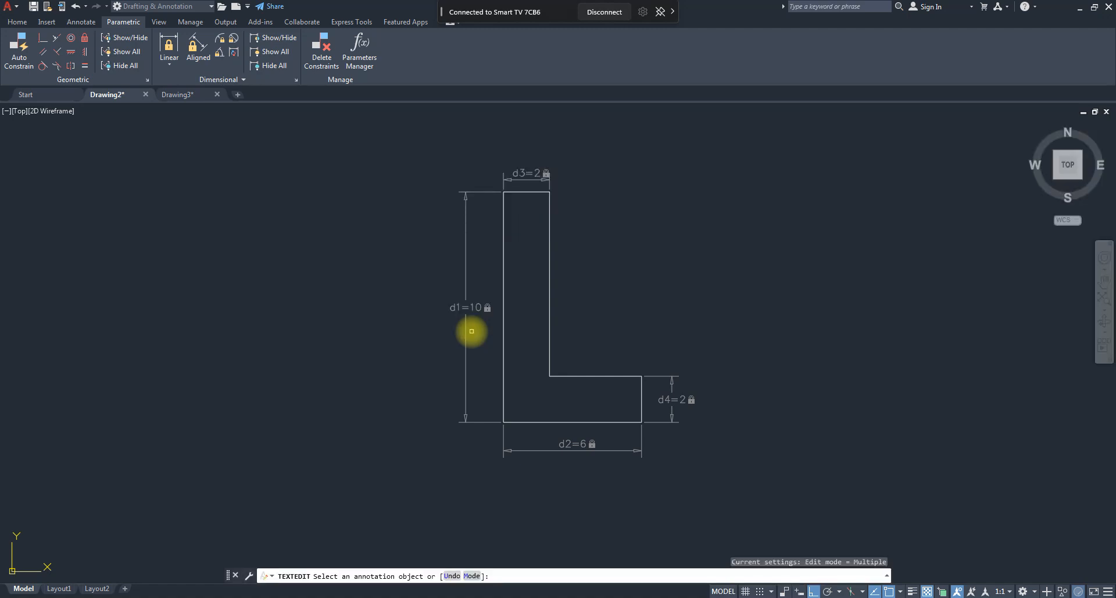
key(Escape)
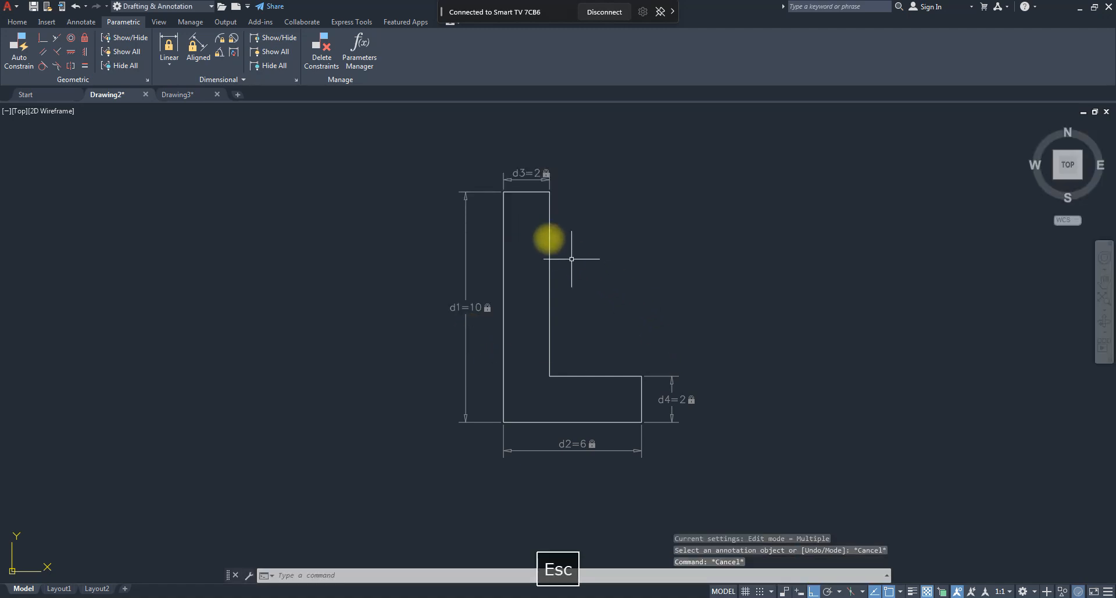
- Set the top edge width constraint d3 of the L-shaped polyline to 4
click(527, 179)
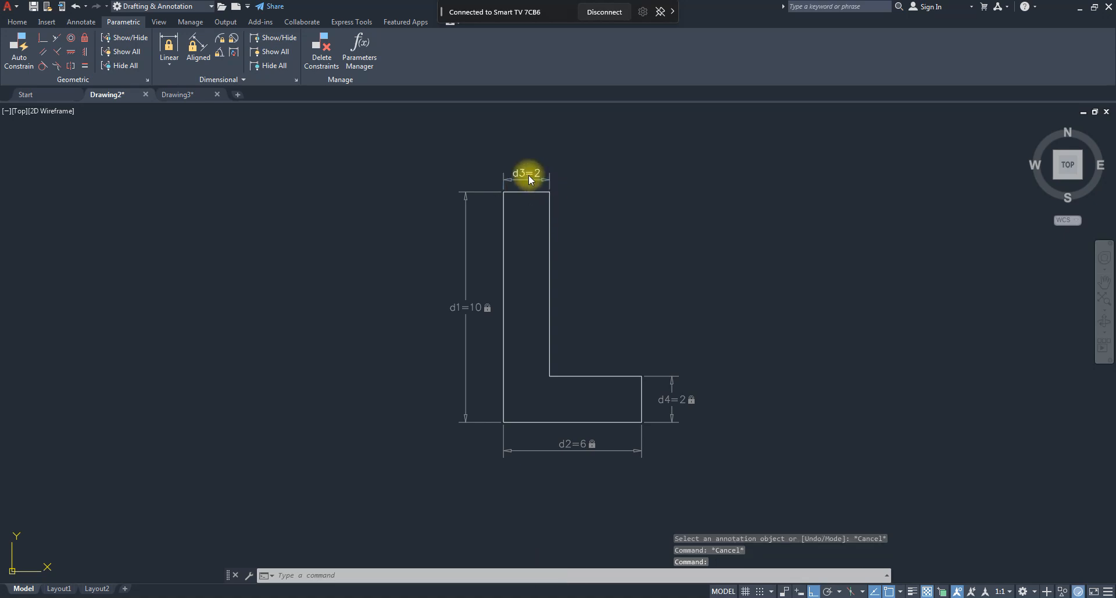
double_click(529, 175)
text(4)
key(Return)
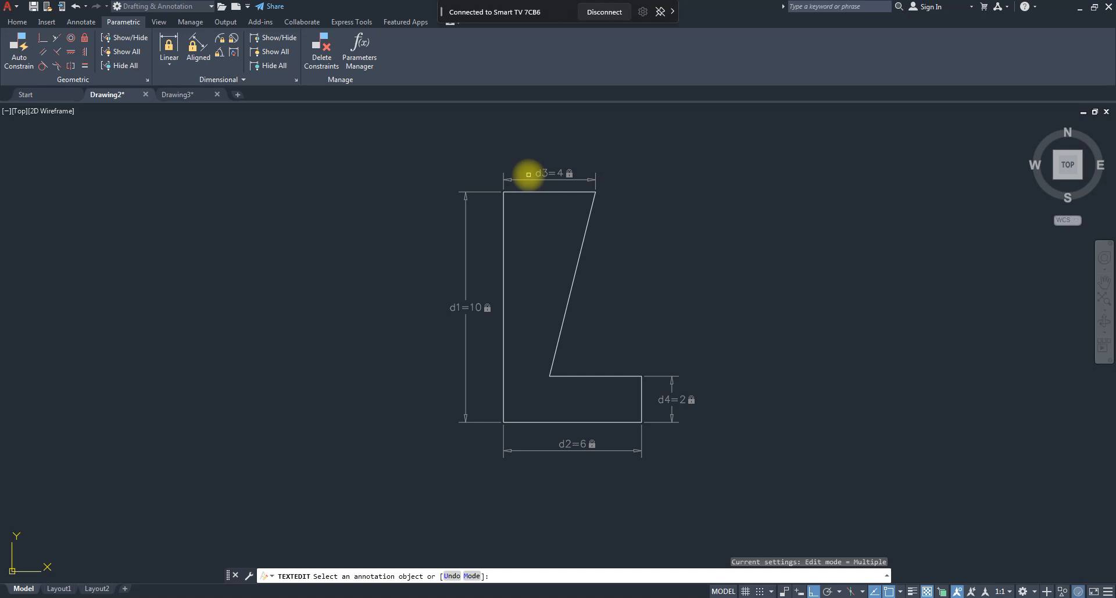
- Leave text editing and undo the last change to the L-shaped polyline's top edge width constraint d3
key(Escape)
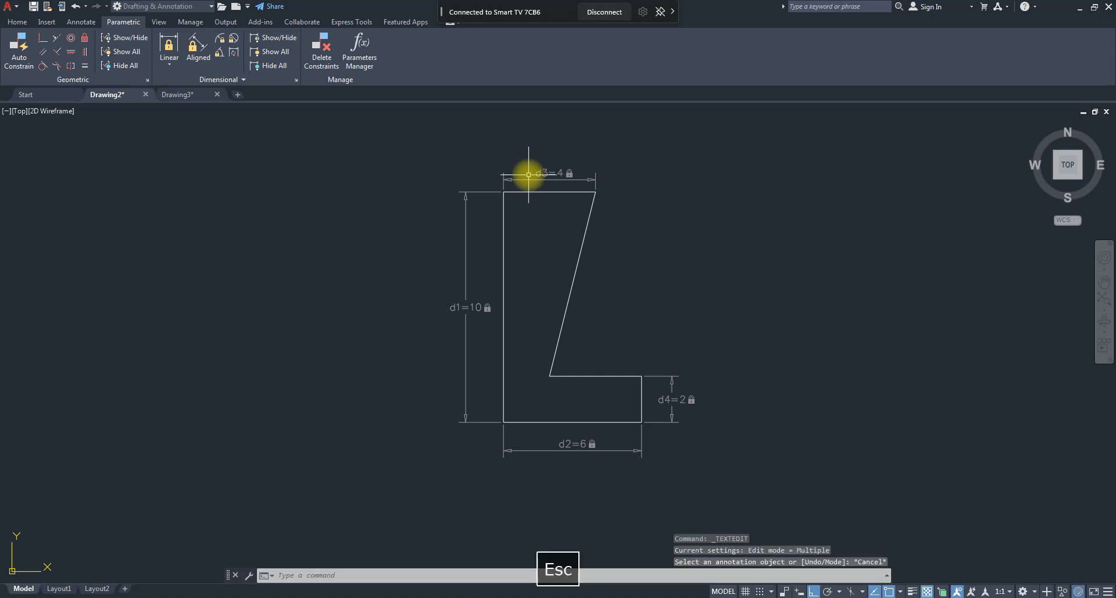
key(ctrl+z)
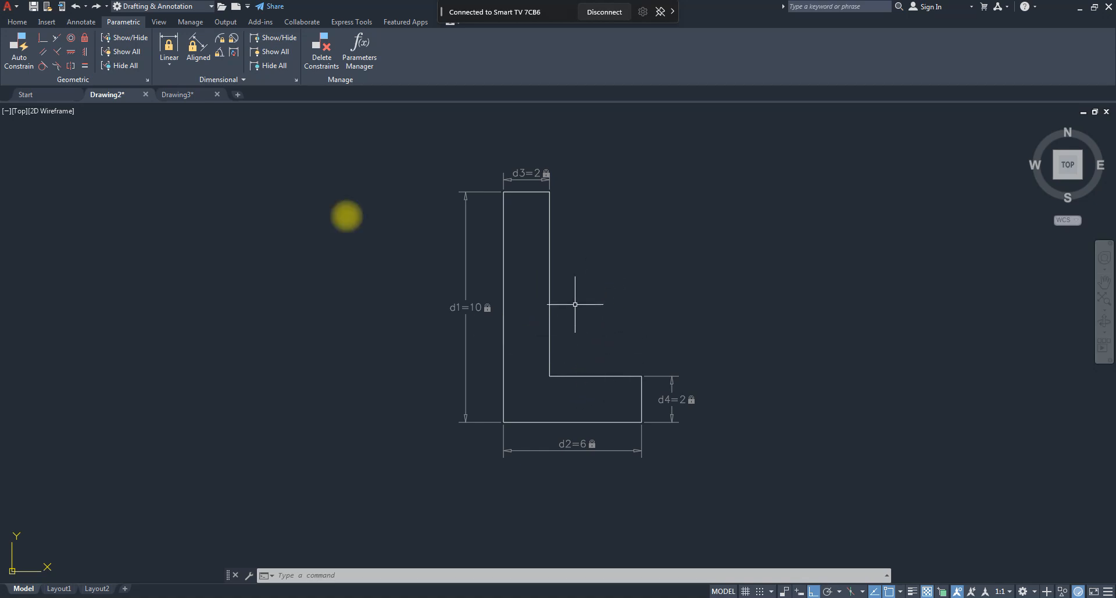
- Apply a vertical constraint to the L-shaped polyline's inner upright edge and a horizontal constraint to its inner foot edge
click(87, 53)
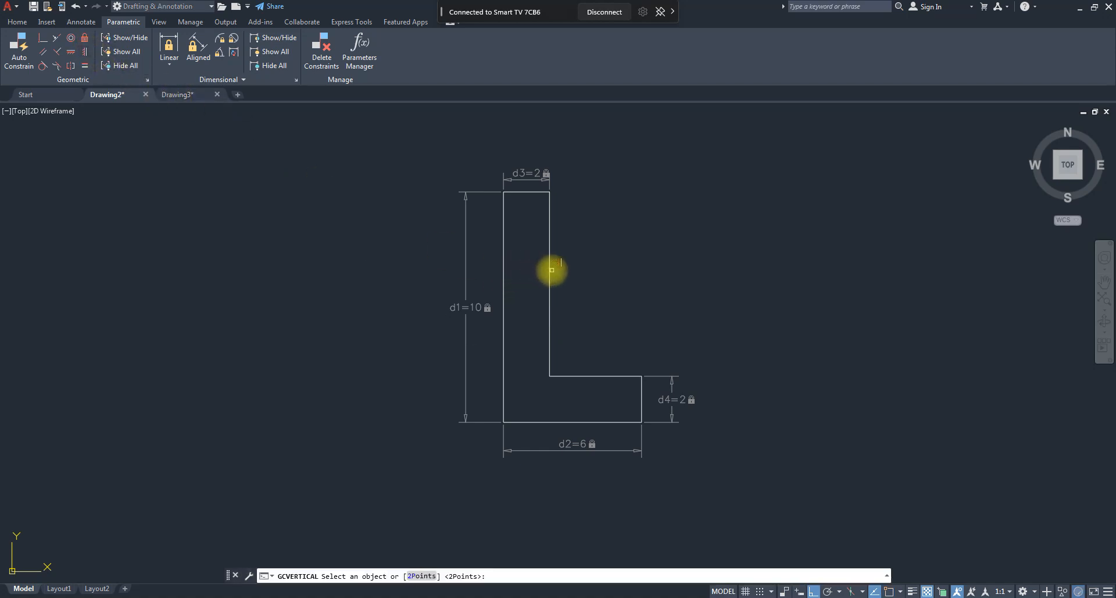
click(548, 269)
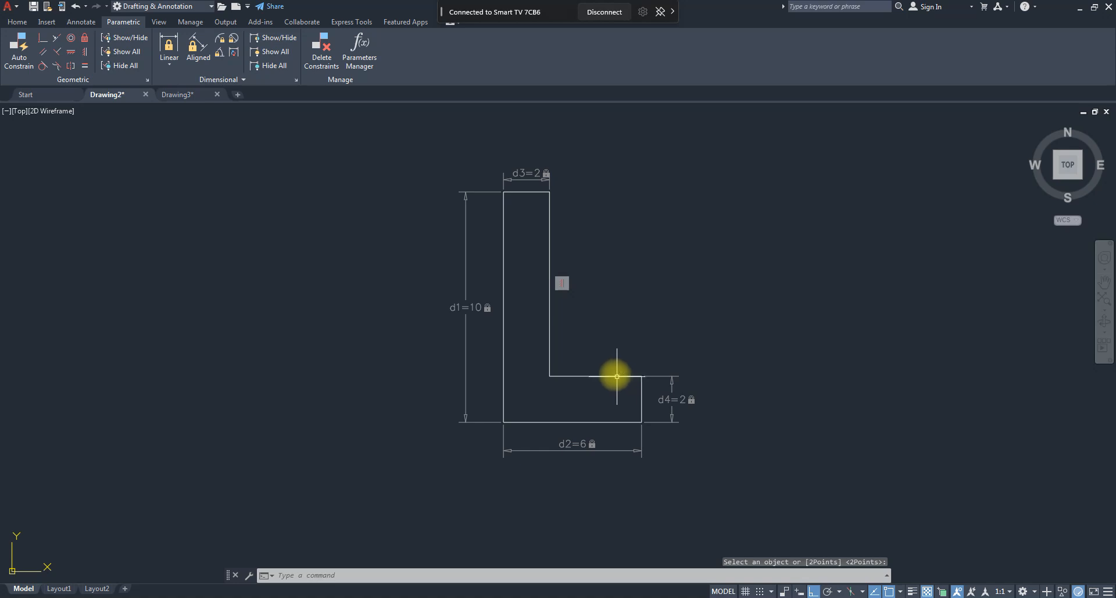
click(71, 52)
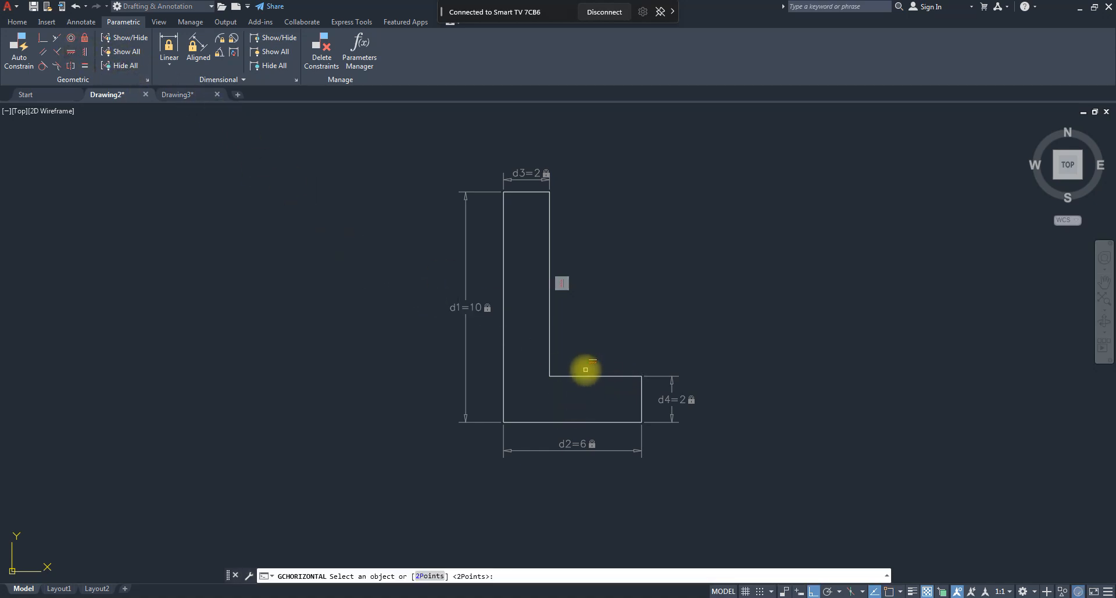
click(585, 375)
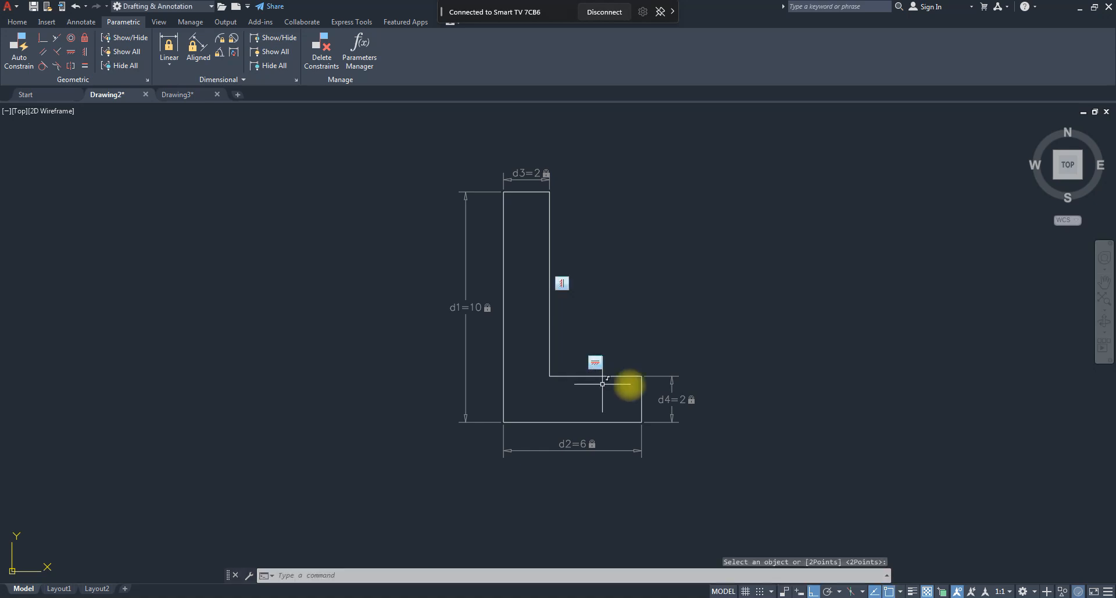
- Set both the top edge width constraint d3 and the foot height constraint d4 of the L-shaped polyline to 4
middle_drag(594, 322, 668, 341)
click(570, 325)
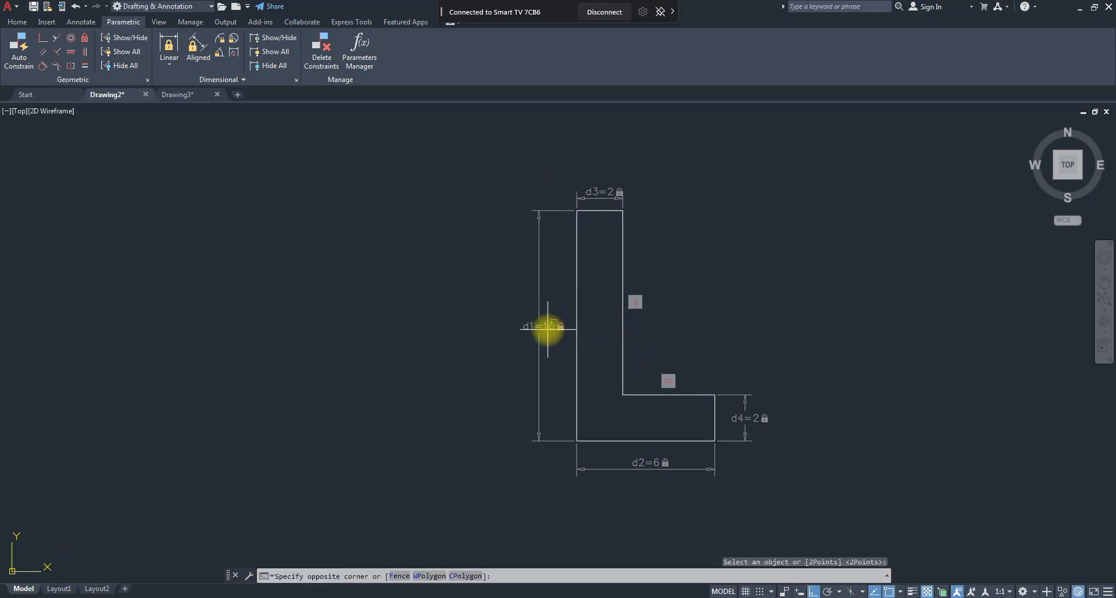
click(566, 325)
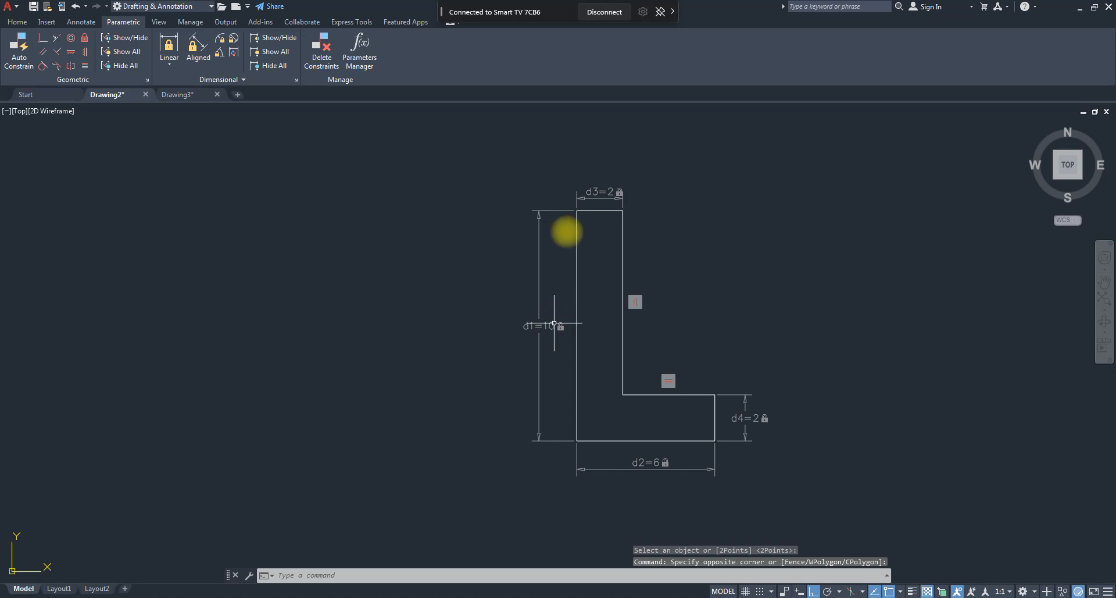
click(607, 192)
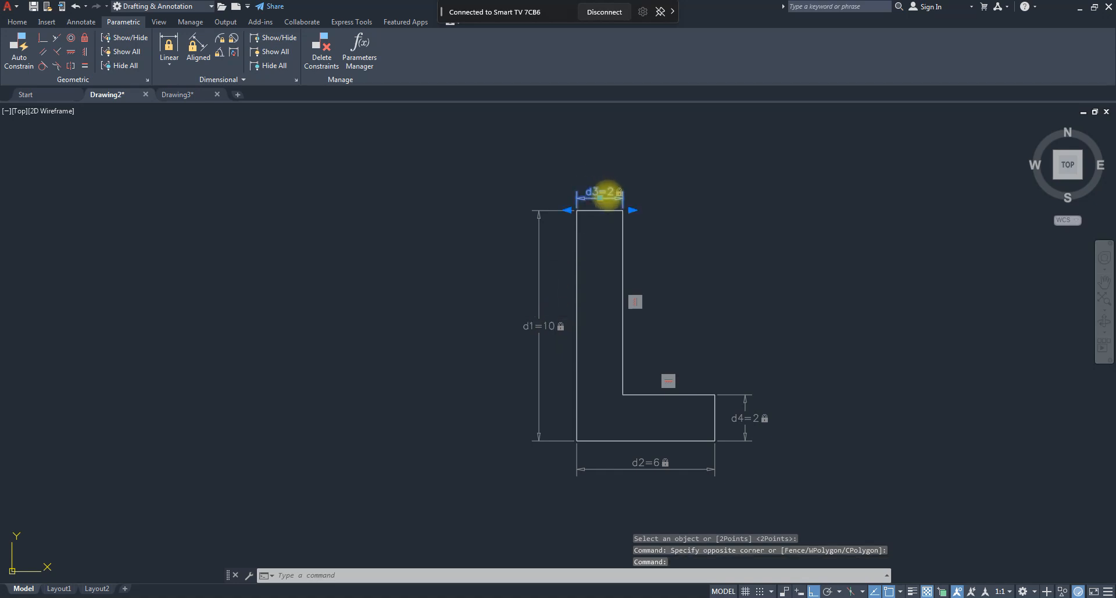
double_click(607, 192)
text(4)
key(Return)
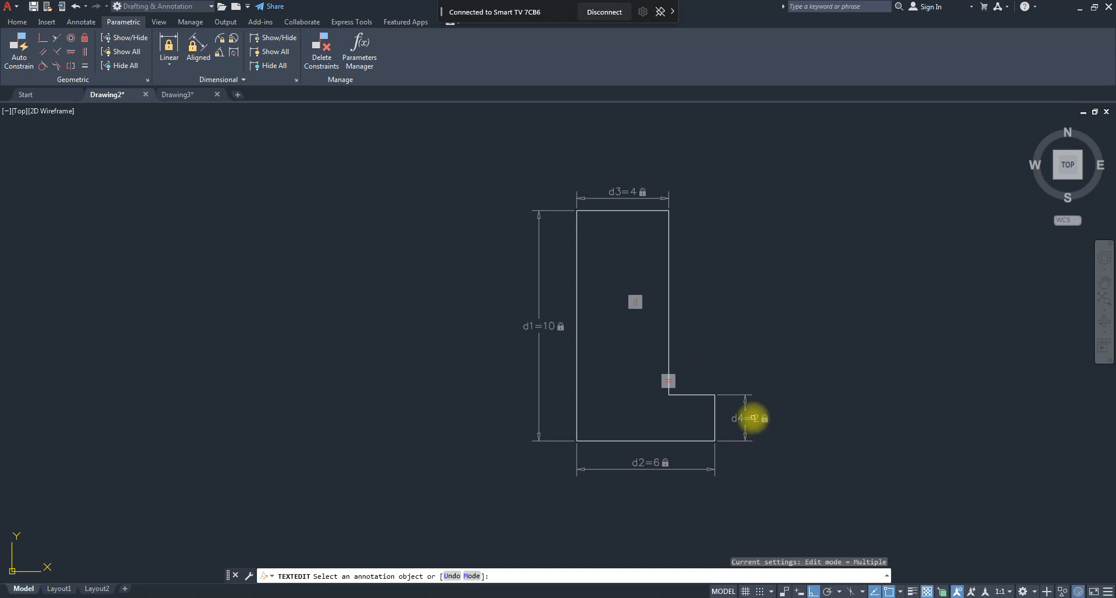
click(750, 418)
text(4)
key(Return)
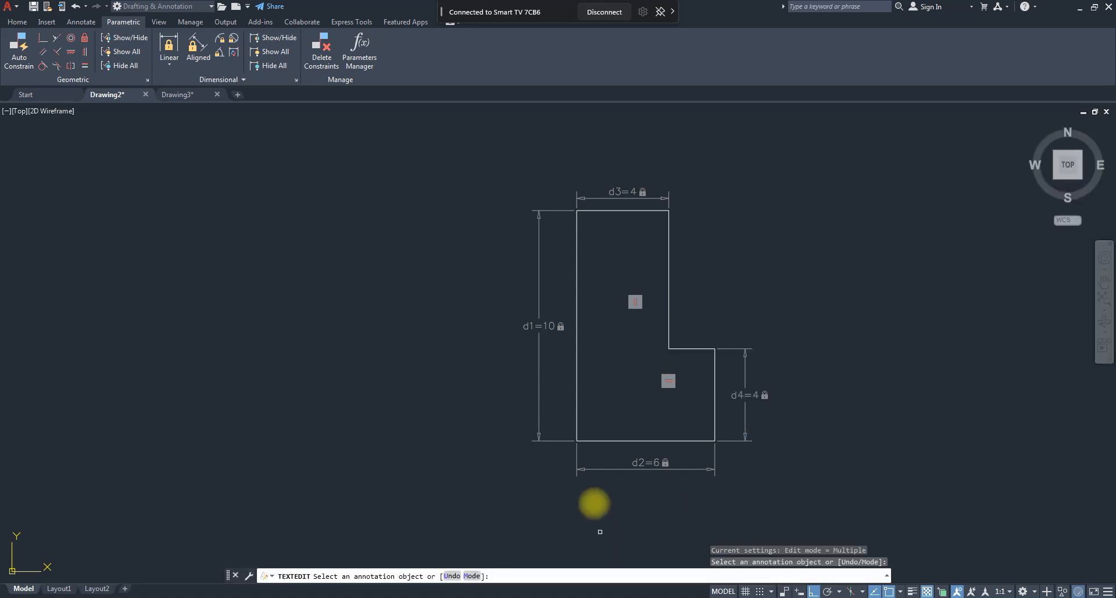
- Set the L-shaped polyline's overall base width constraint d2 to 8 and finish the text editing
click(654, 463)
text(8)
key(Return)
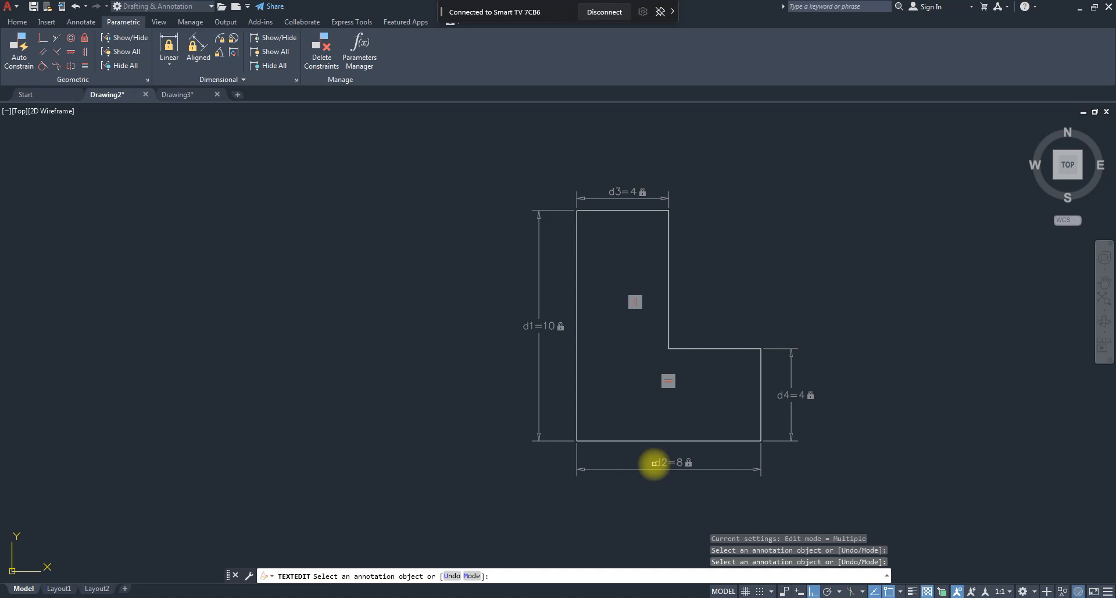
key(Escape)
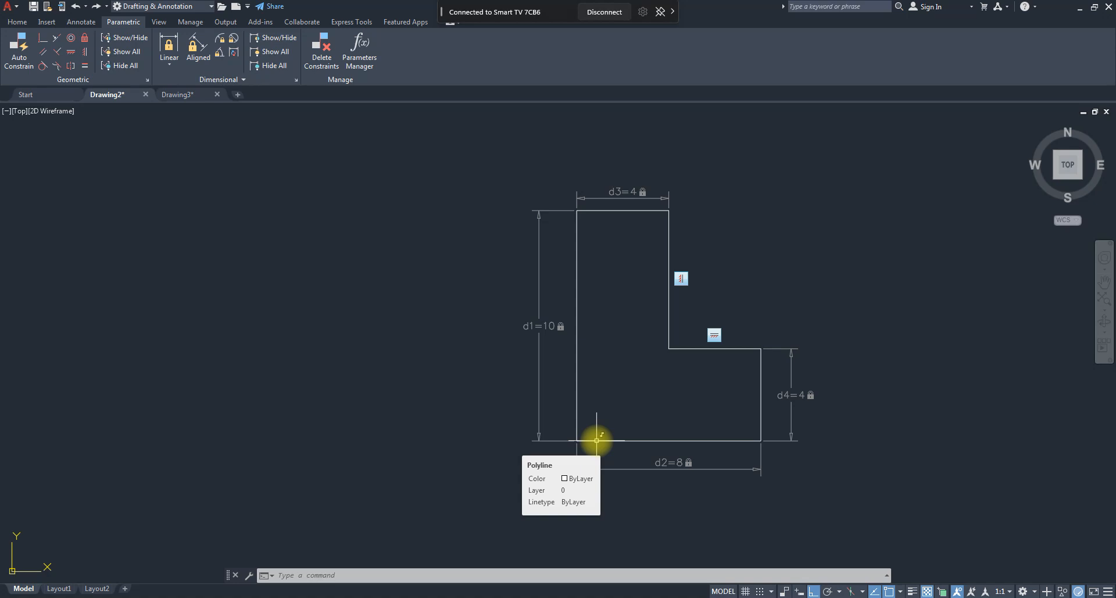
- Set both the top edge width constraint d3 and the foot height constraint d4 of the L-shaped polyline to 2
double_click(620, 191)
text(2)
key(Return)
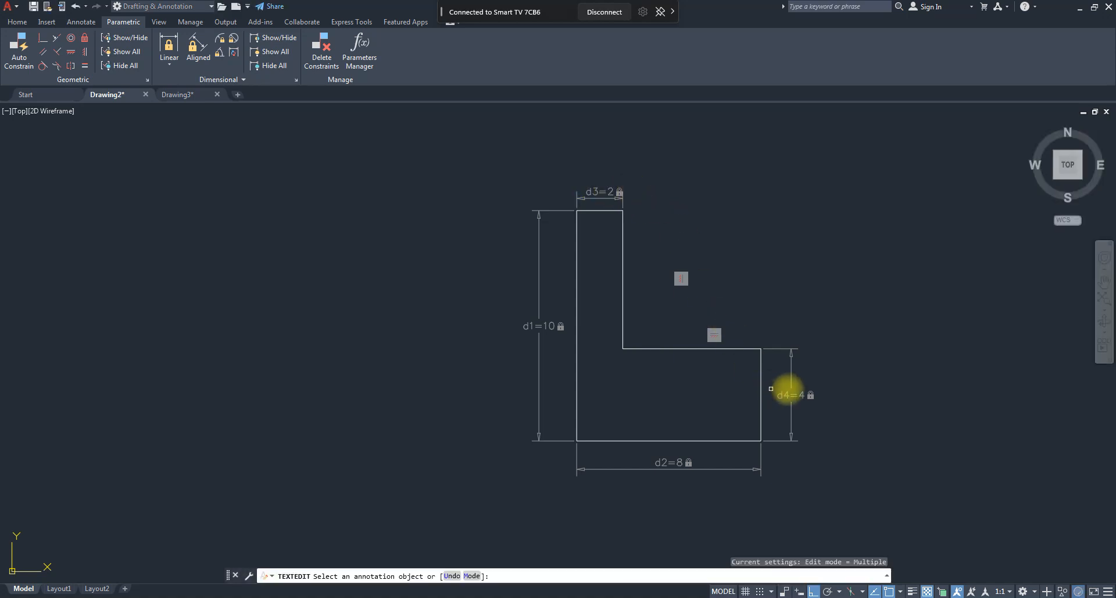
click(802, 396)
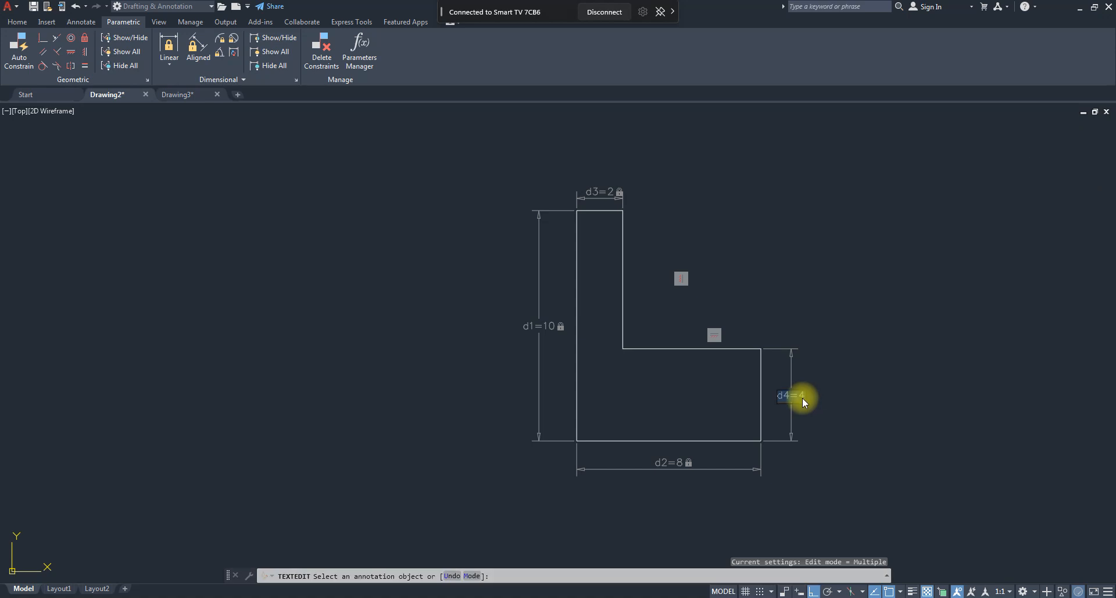
text(2)
key(Return)
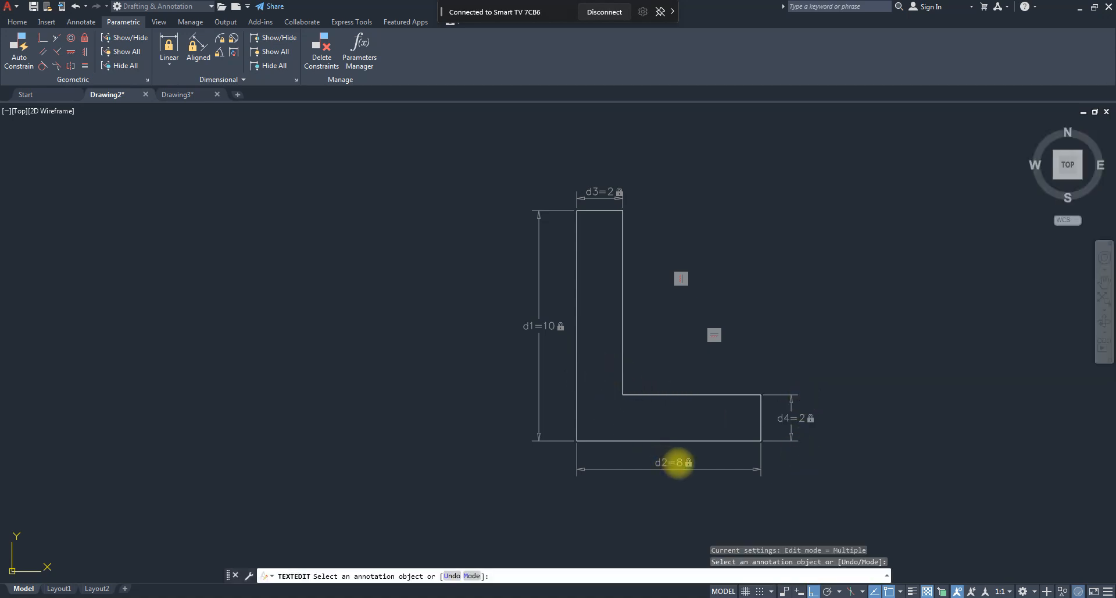
- Set the L-shaped polyline's overall base width constraint d2 to 6
click(678, 462)
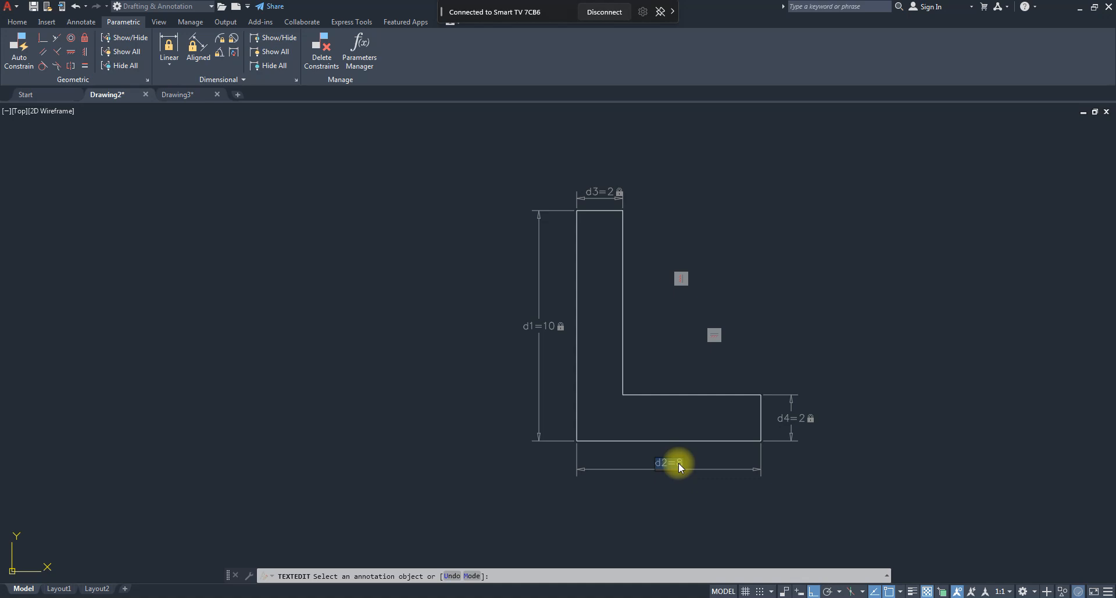
text(6)
key(Return)
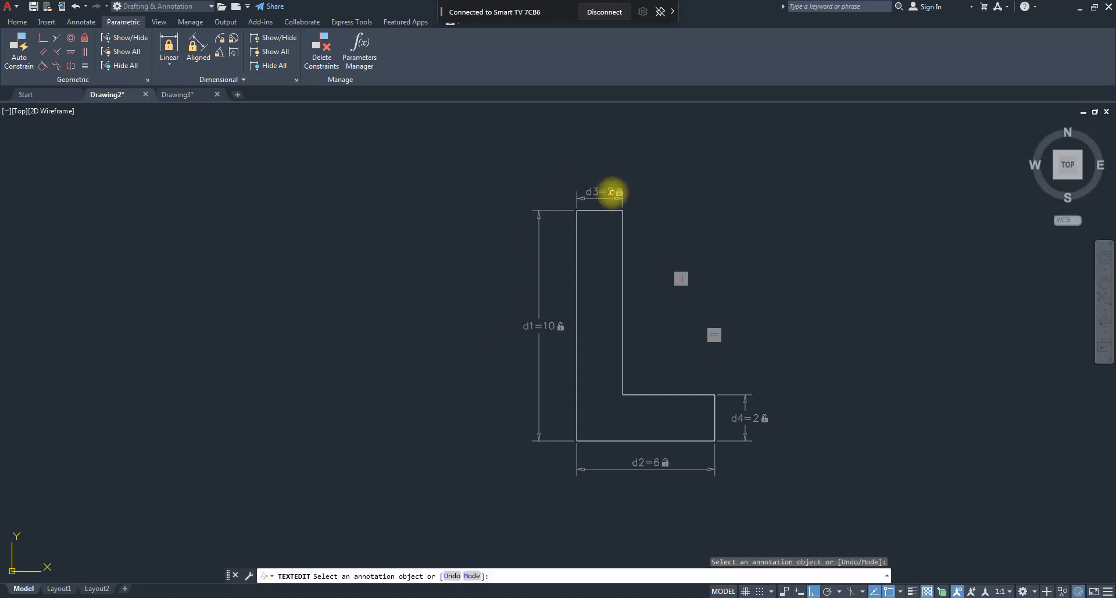
- Set the L-shaped polyline's overall height constraint d1 to 8 and finish the text editing
click(612, 193)
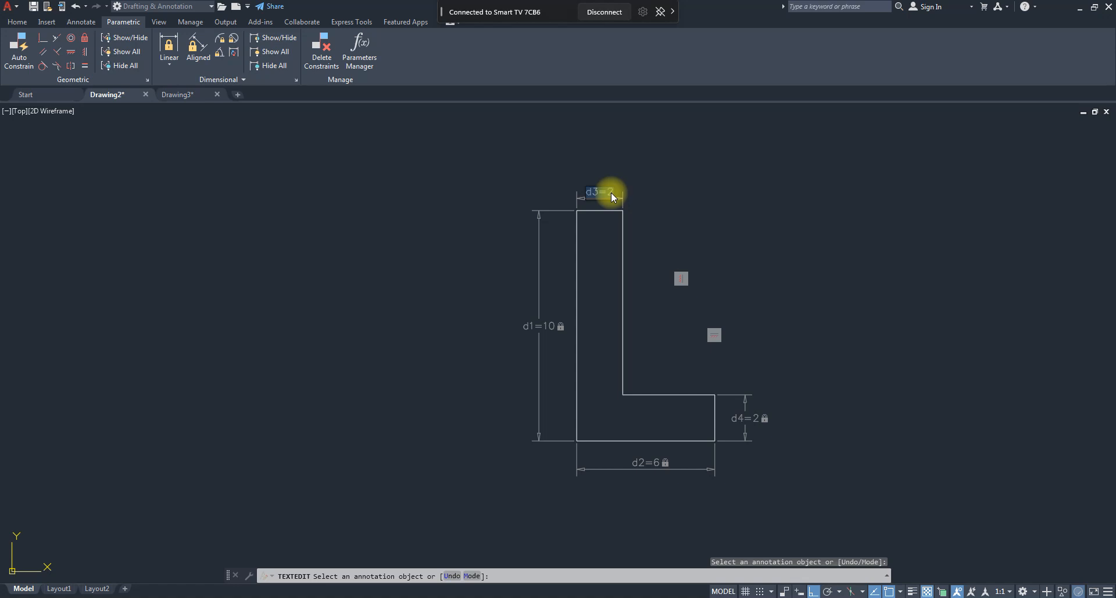
click(547, 333)
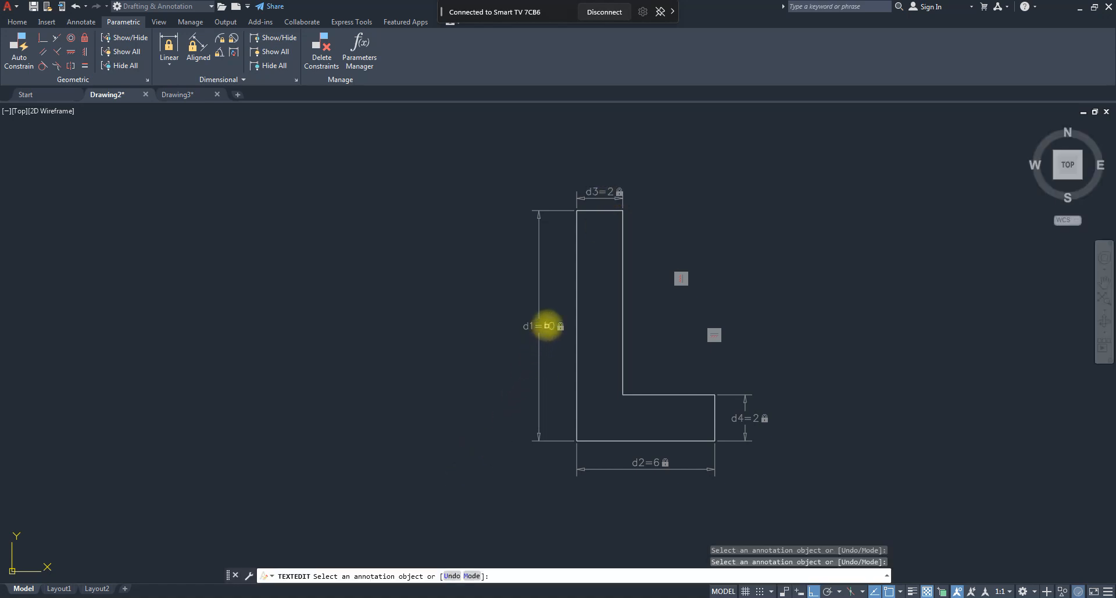
click(546, 325)
click(547, 329)
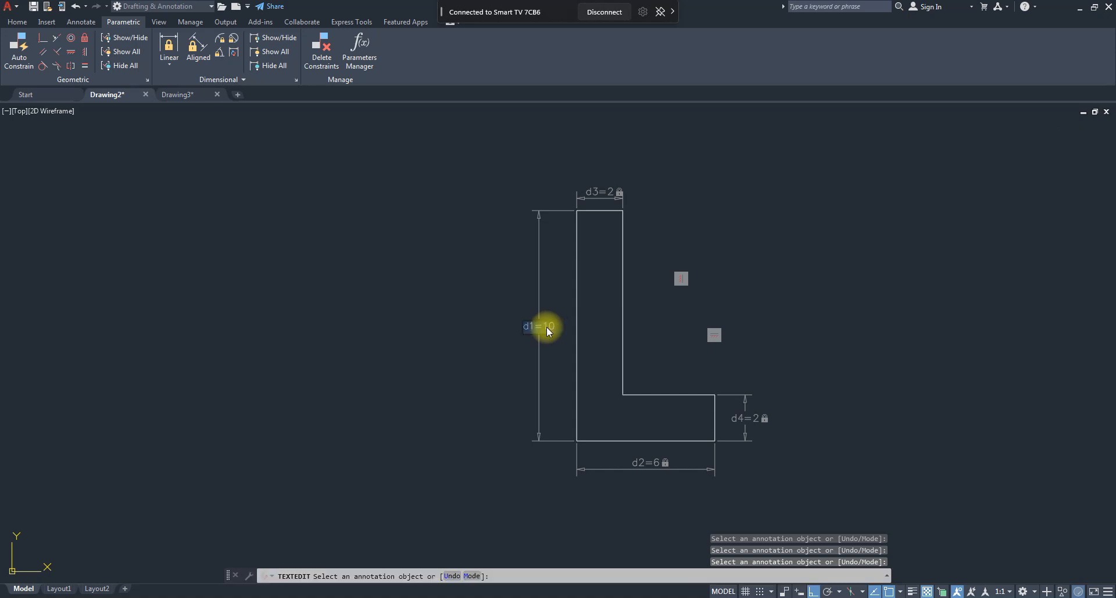
key(Return)
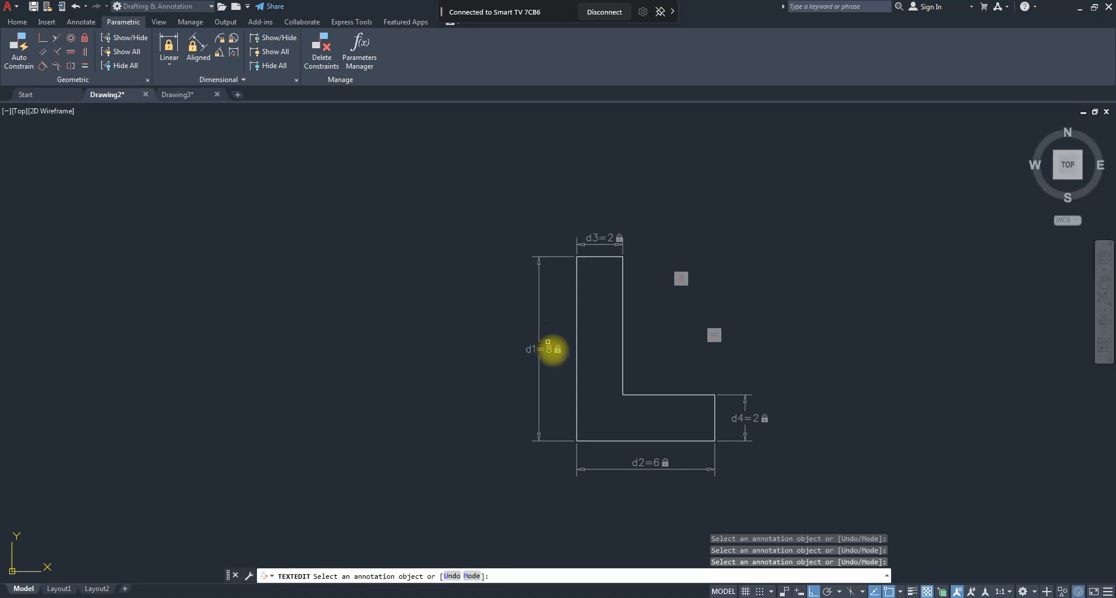
key(Escape)
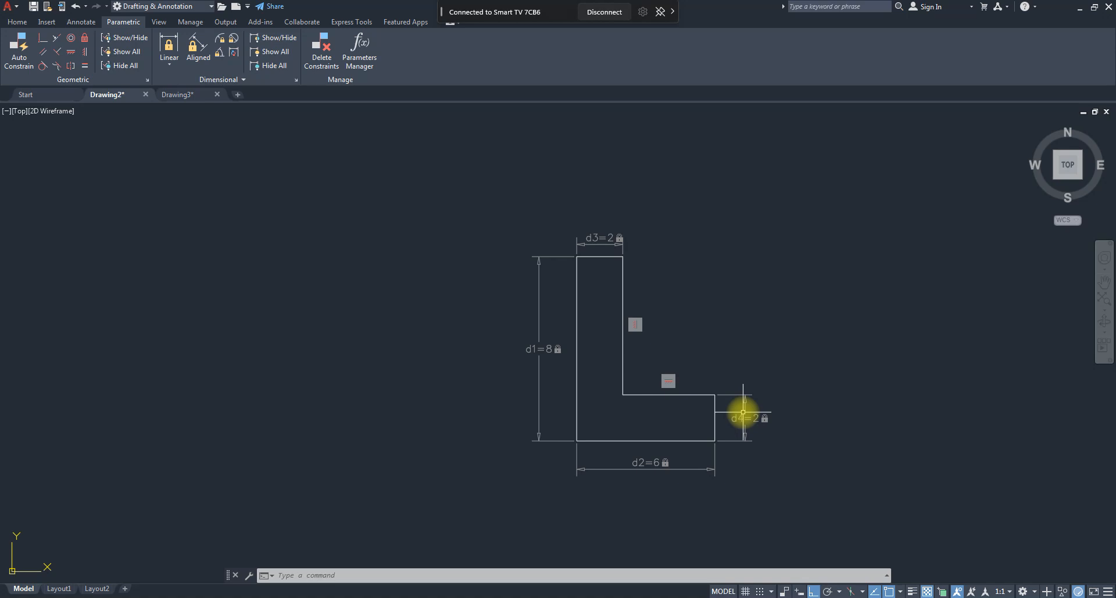
- Apply an equal constraint between the L-shaped polyline's short top edge and the short end edge of its foot
click(85, 65)
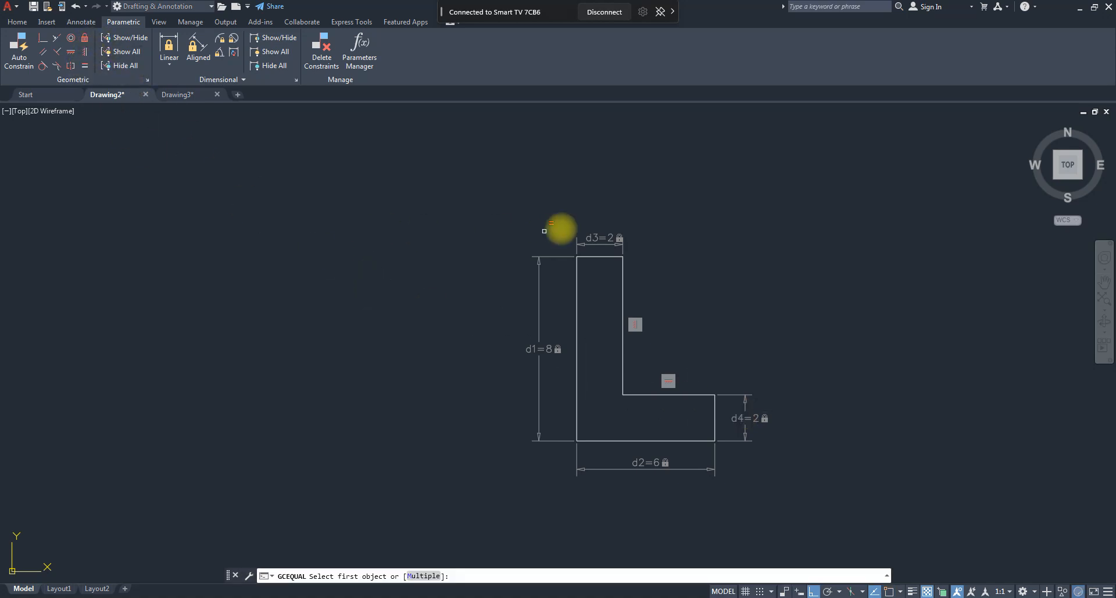
click(604, 256)
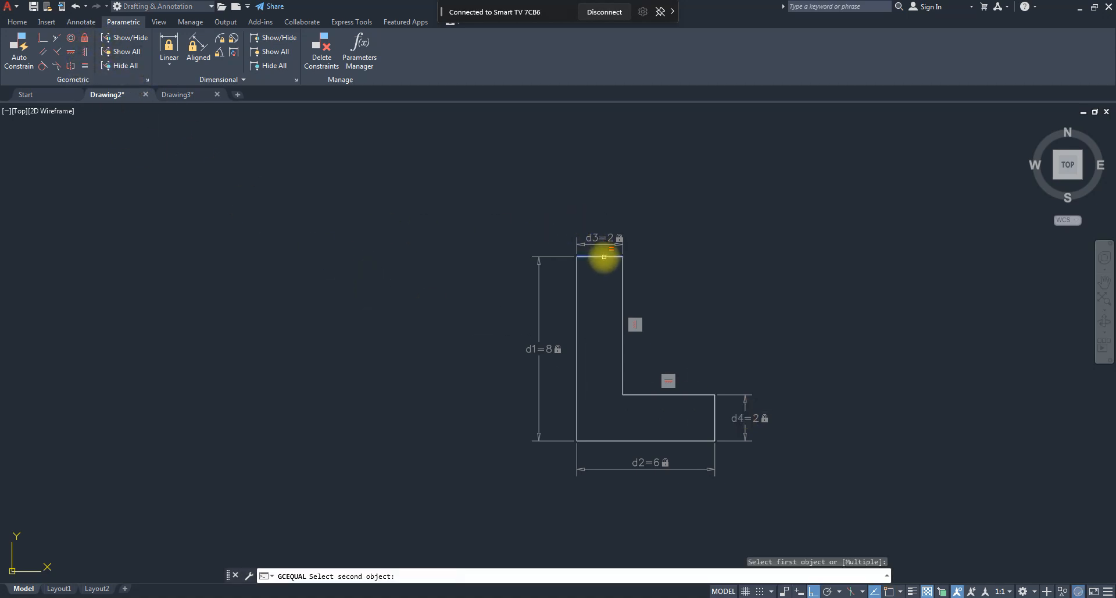
click(717, 416)
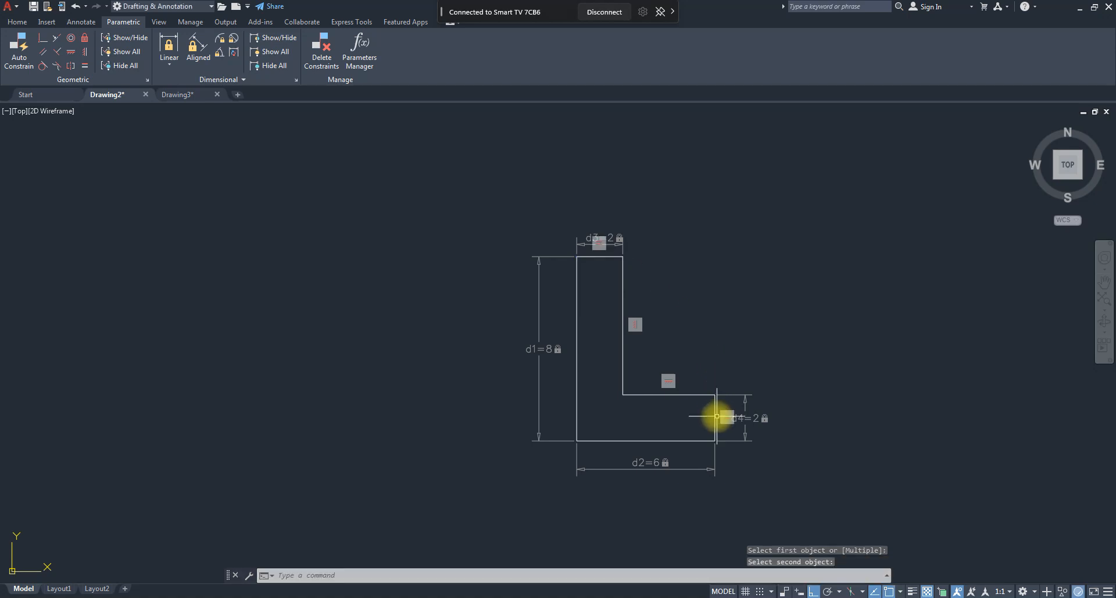
- Try a value of 3 for the L-shaped polyline's top edge width constraint d3 and undo the change
scroll(643, 343, up, 2)
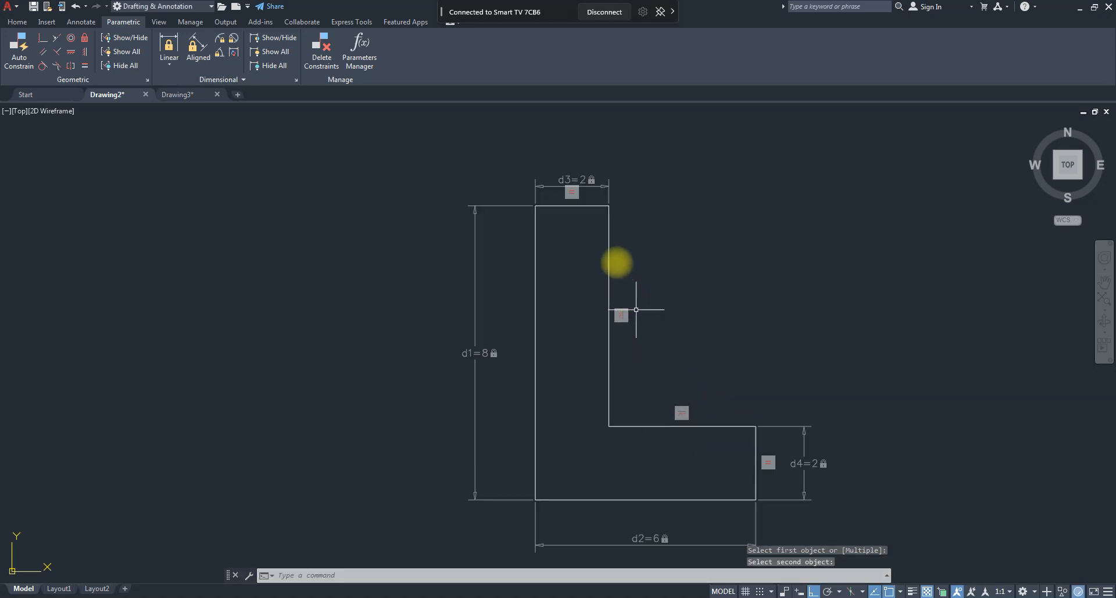
middle_drag(571, 227, 485, 166)
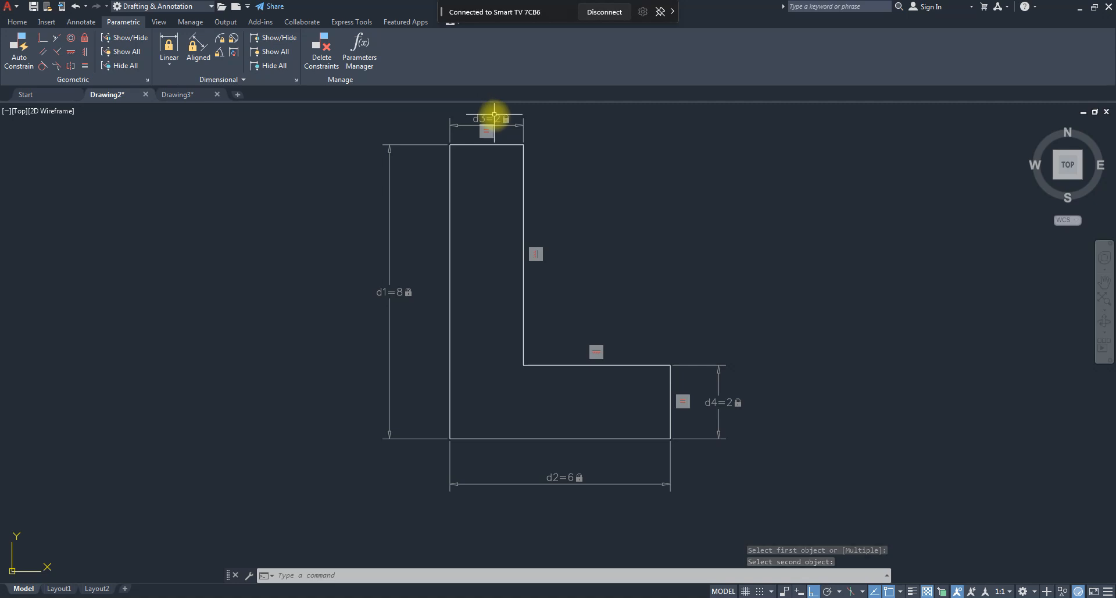
double_click(494, 116)
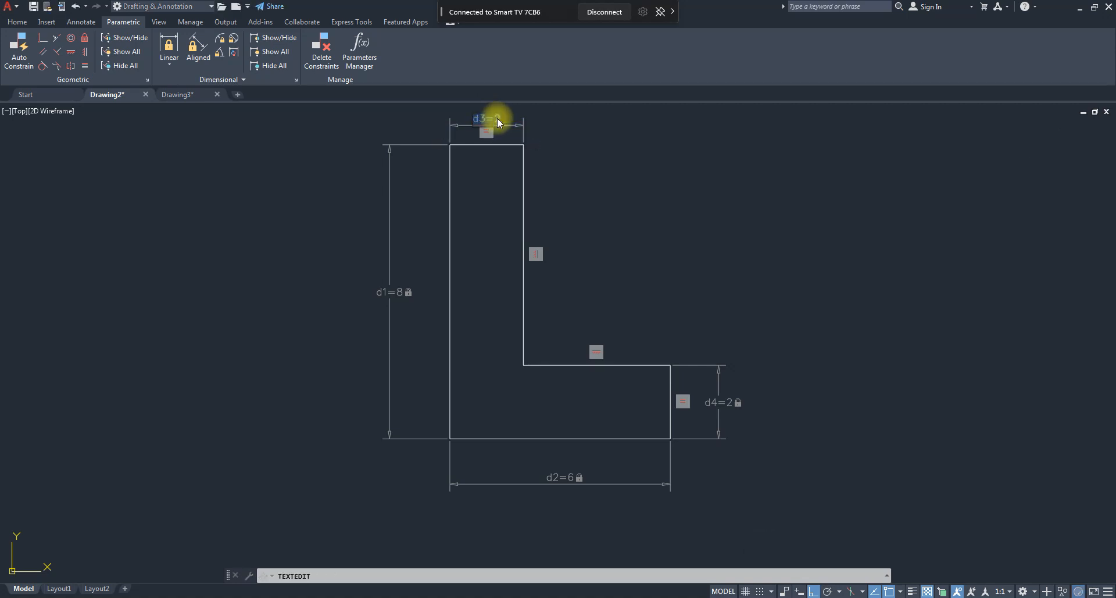
text(3)
key(Return)
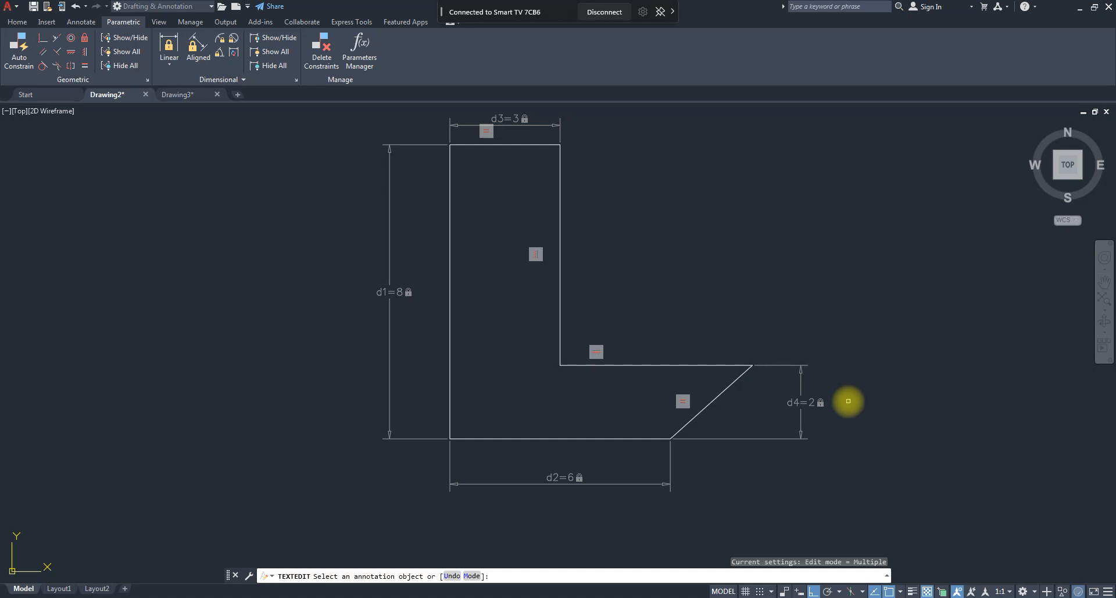
key(ctrl+z)
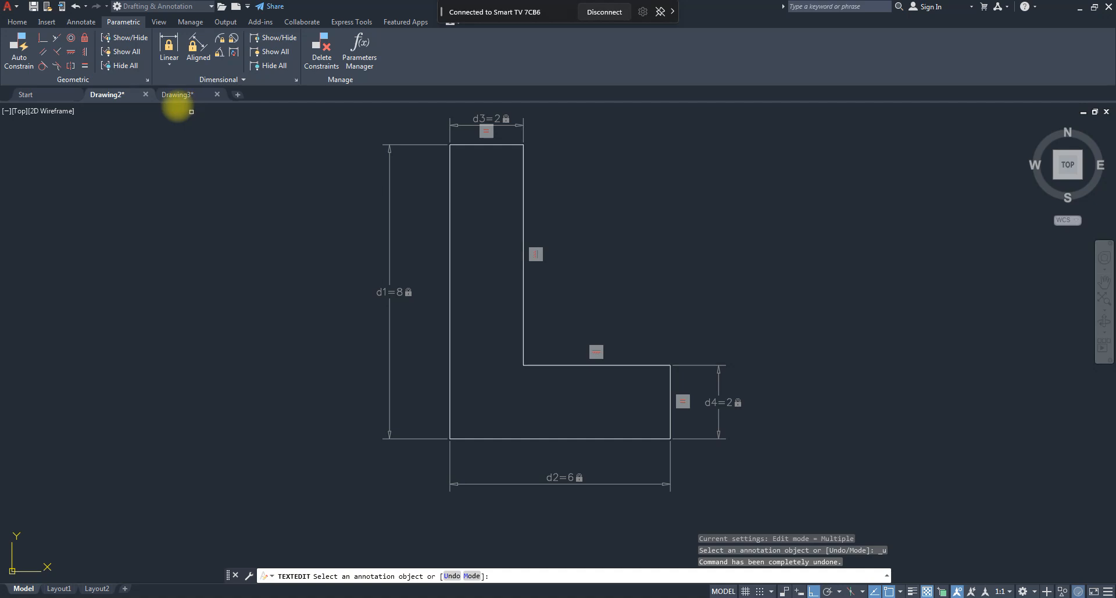
middle_drag(582, 182, 619, 212)
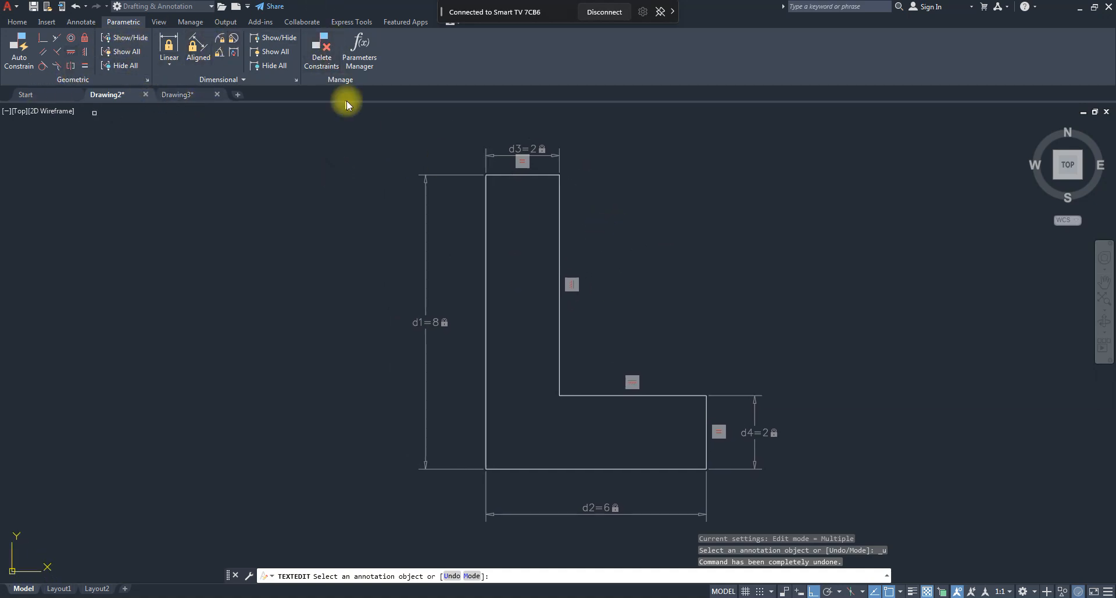
key(ctrl+z)
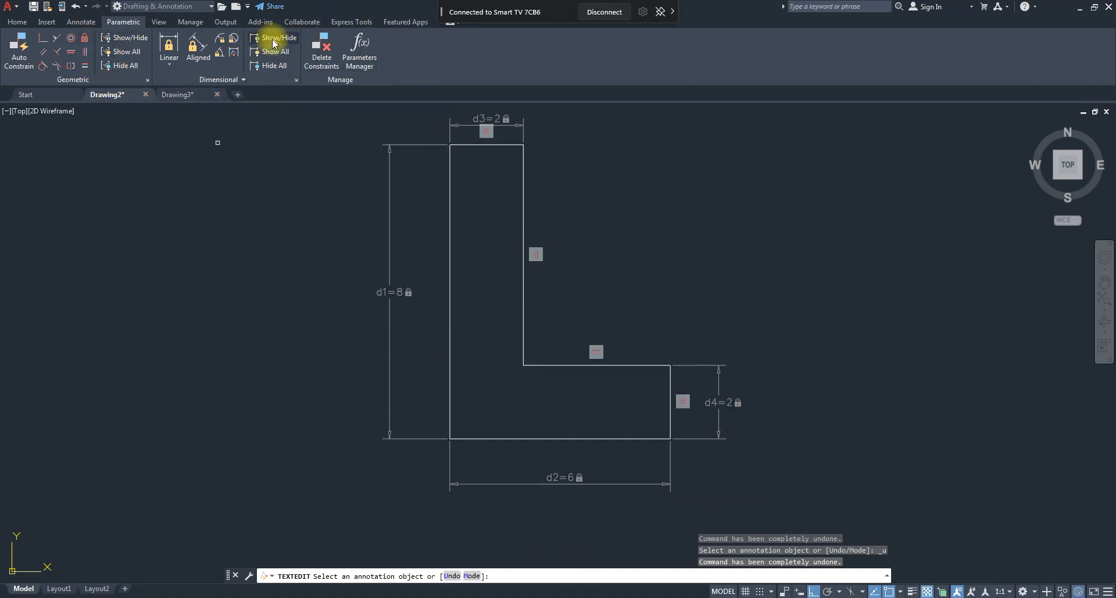
- Hide all dimensional constraints and all geometric constraint markers on the L-shaped polyline
scroll(610, 327, down, 5)
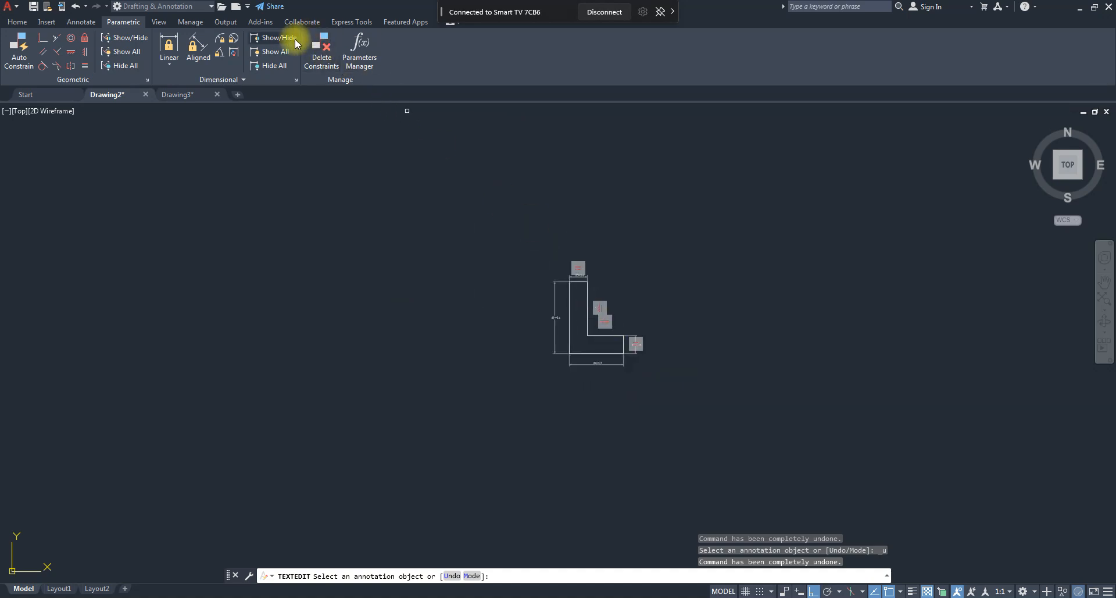
click(273, 37)
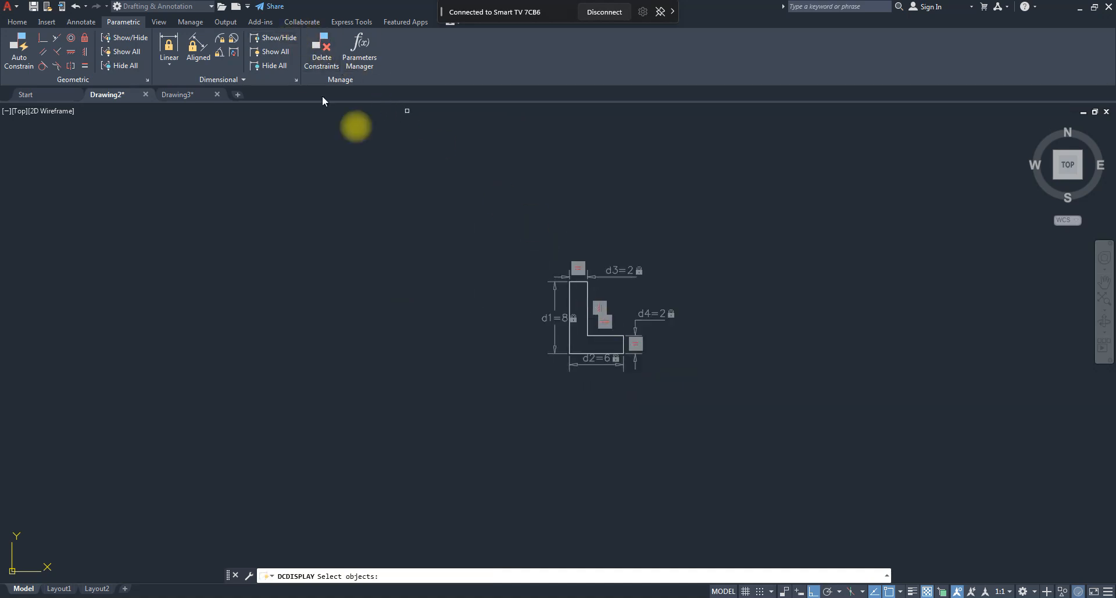
click(275, 51)
click(274, 66)
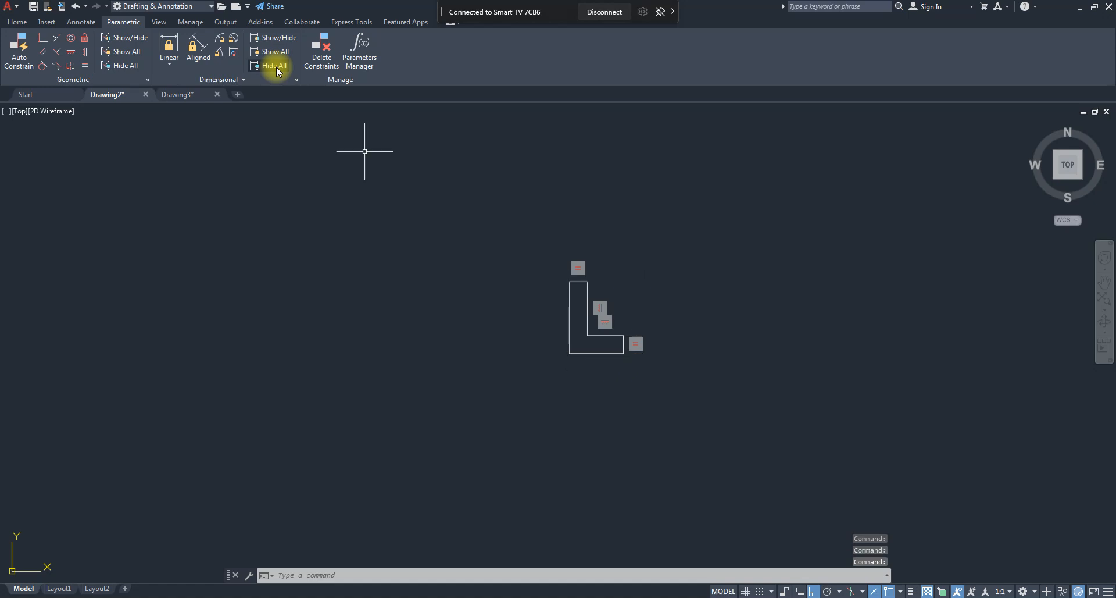
click(123, 66)
mouse_move(187, 95)
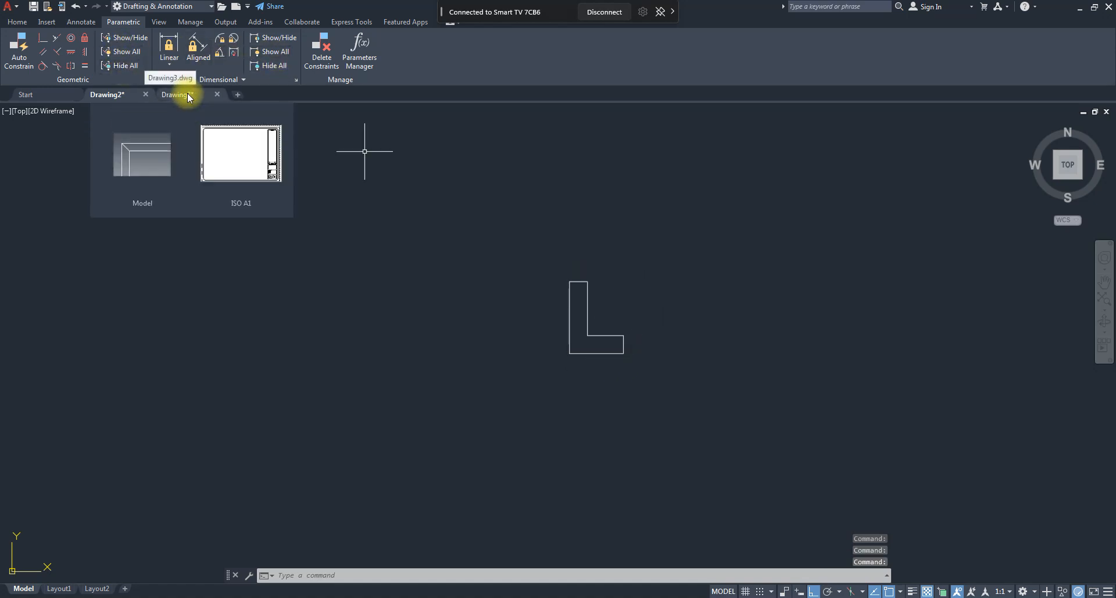
- Show all geometric constraint markers and dimensional constraints on the L-shaped polyline again
click(123, 52)
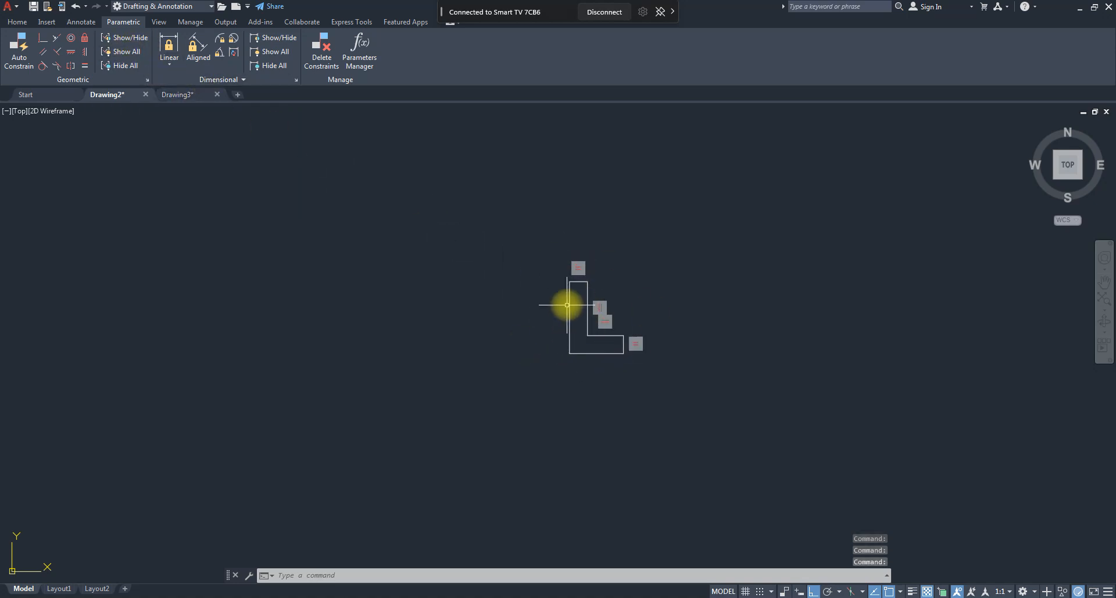
click(271, 51)
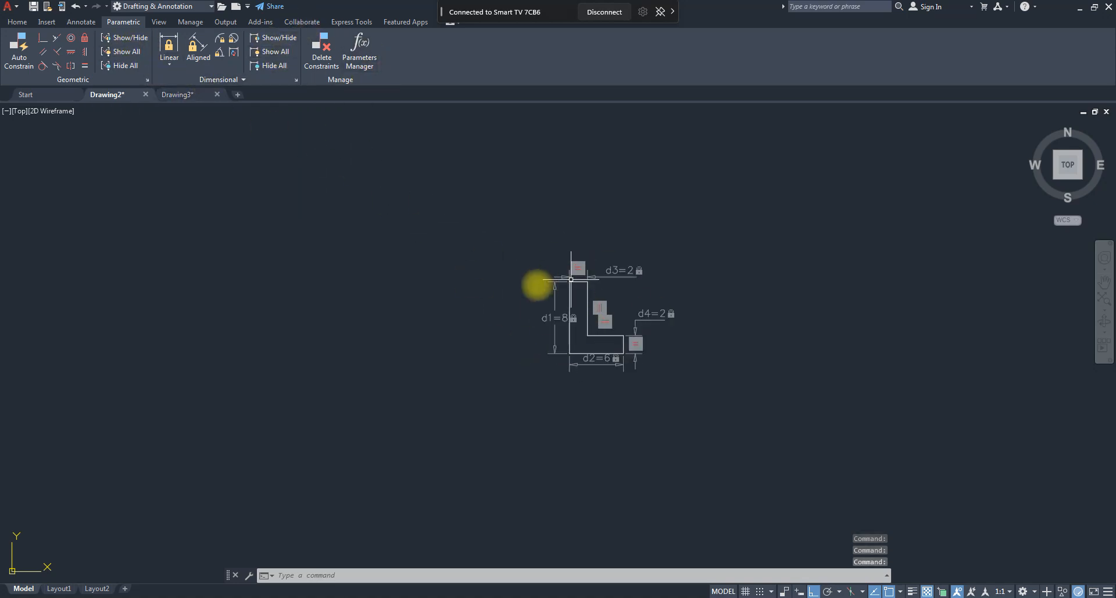
scroll(620, 334, up, 3)
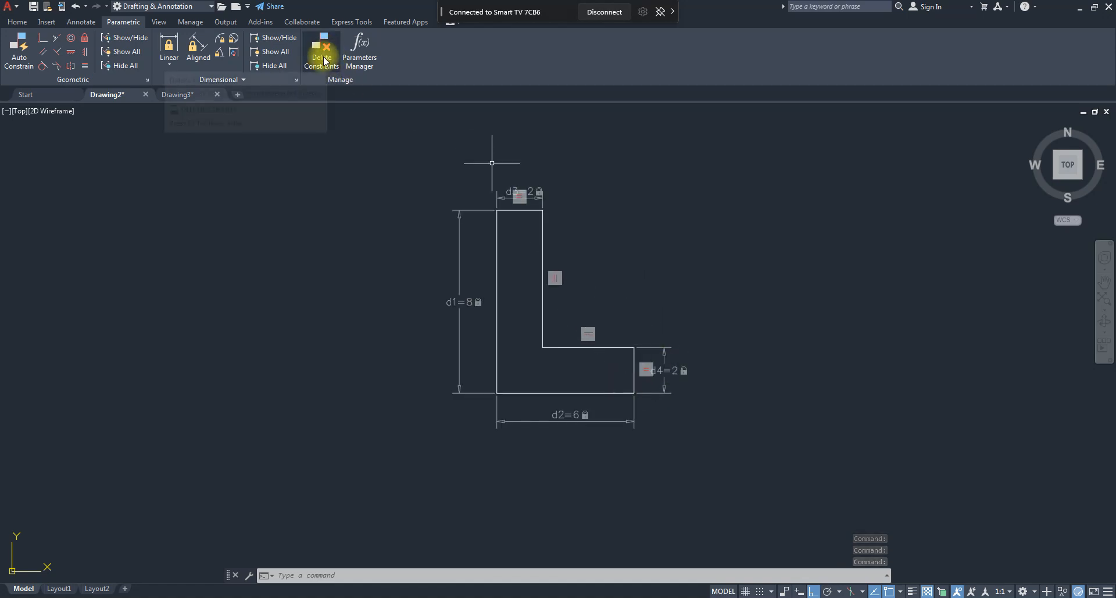
- Delete all constraints from the L-shaped polyline and undo the deletion
click(323, 58)
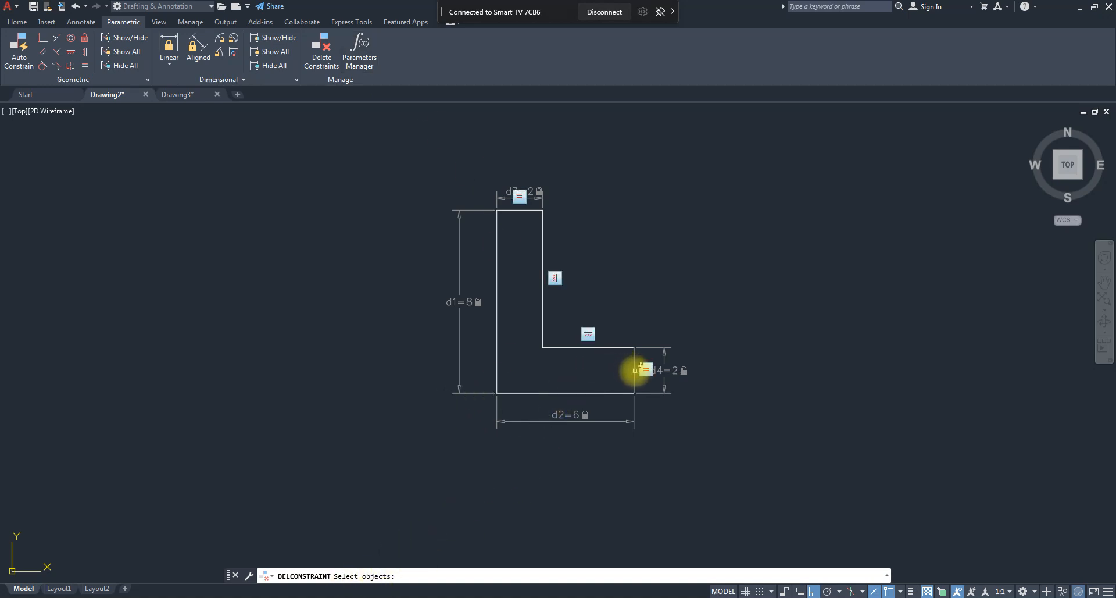
click(632, 372)
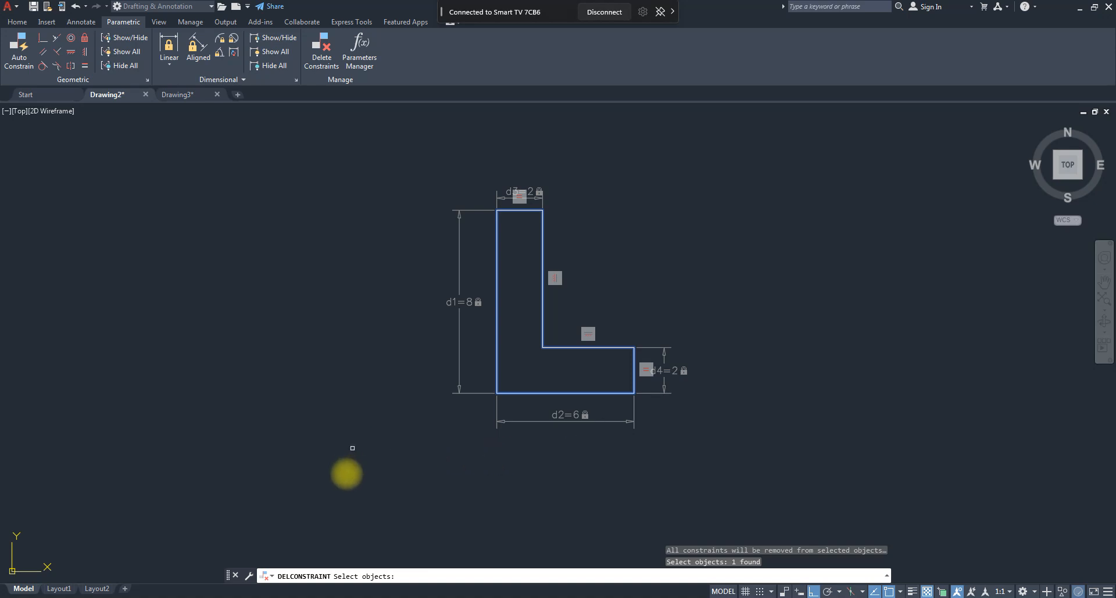
key(Return)
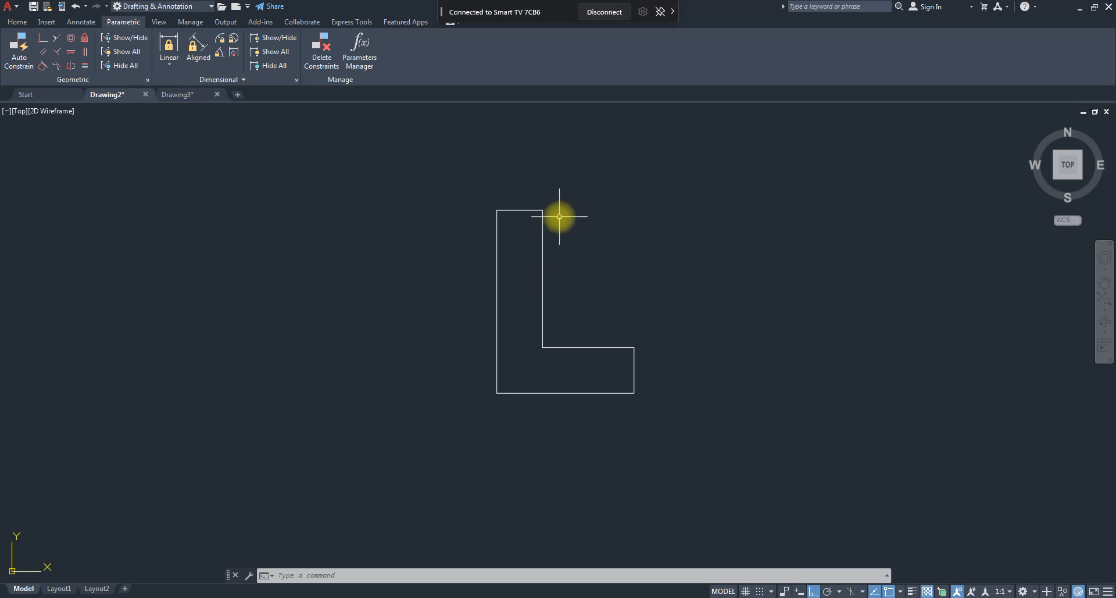
key(ctrl+z)
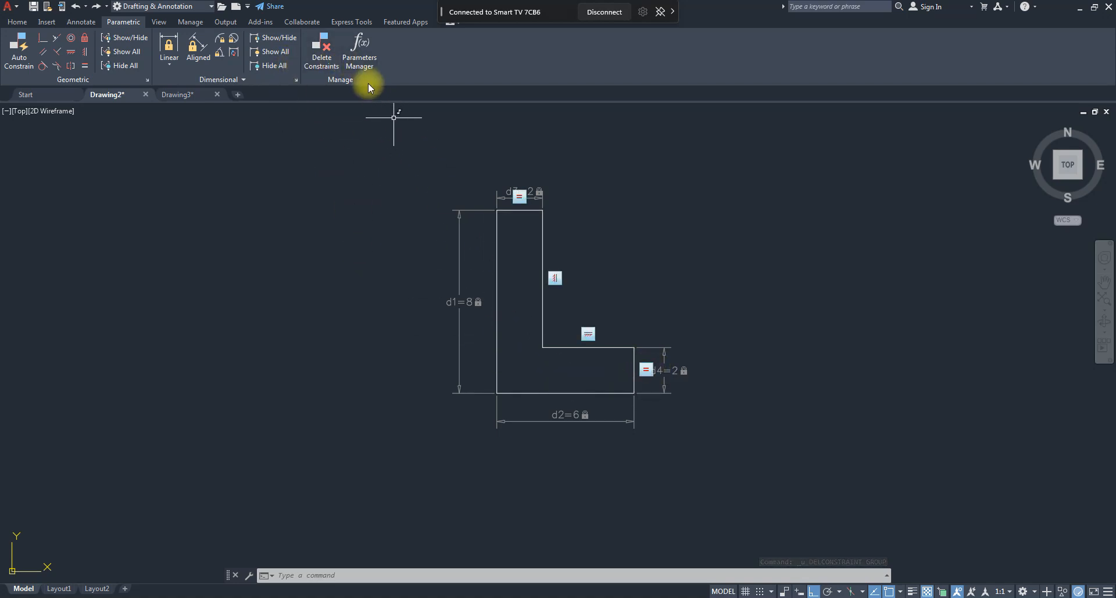
- Undo the constraint display changes and the equal constraint between the L-shaped polyline's short top edge and foot end edge
key(ctrl+z)
key(ctrl+z)
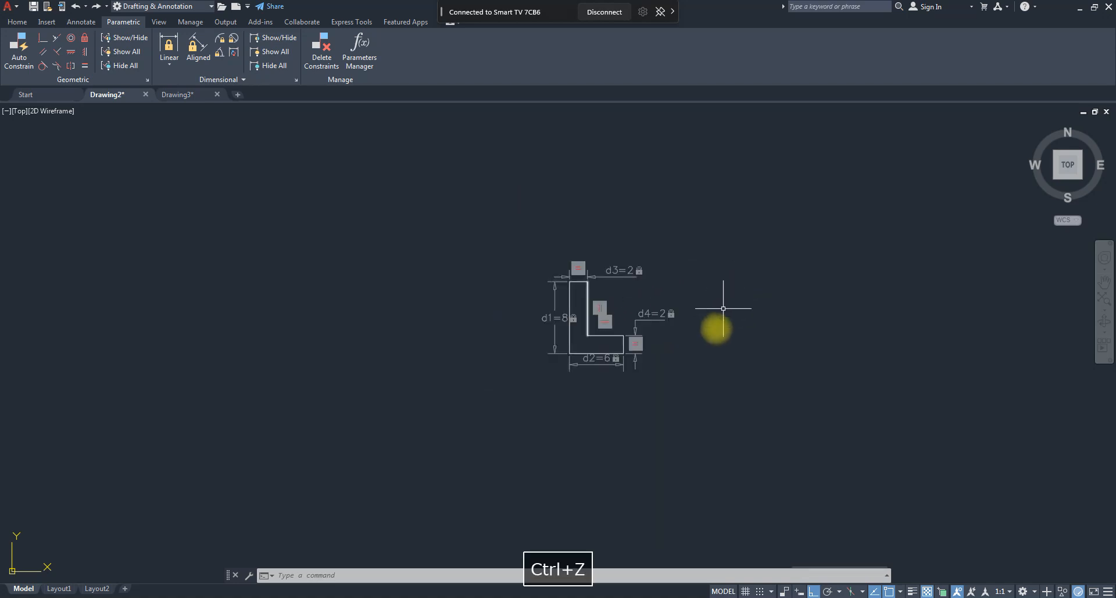
key(ctrl+z)
key(ctrl+z)
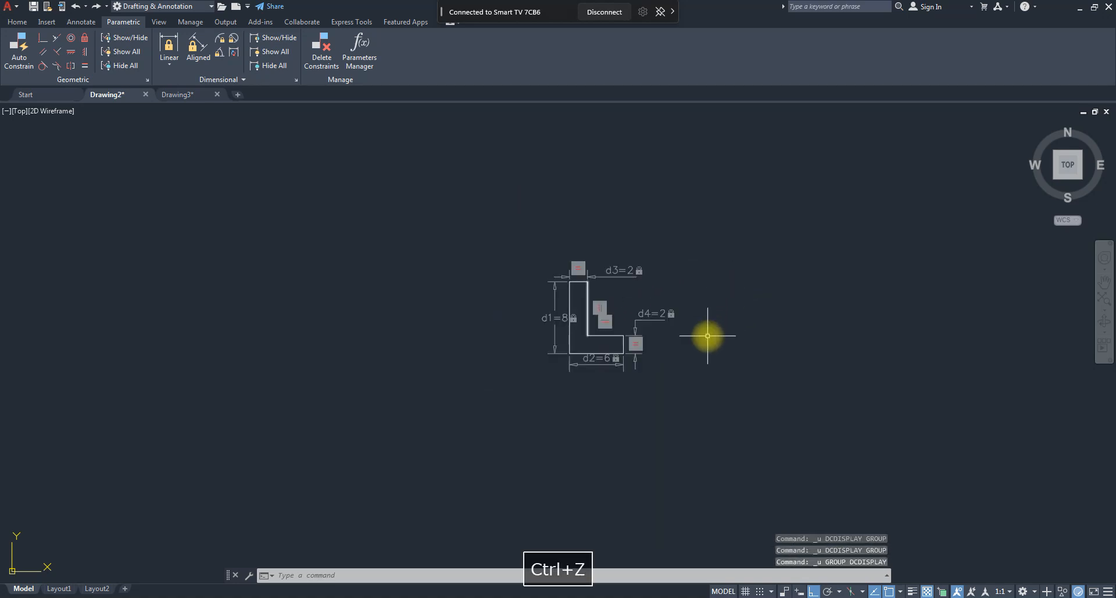
key(ctrl+z)
key(ctrl+z)
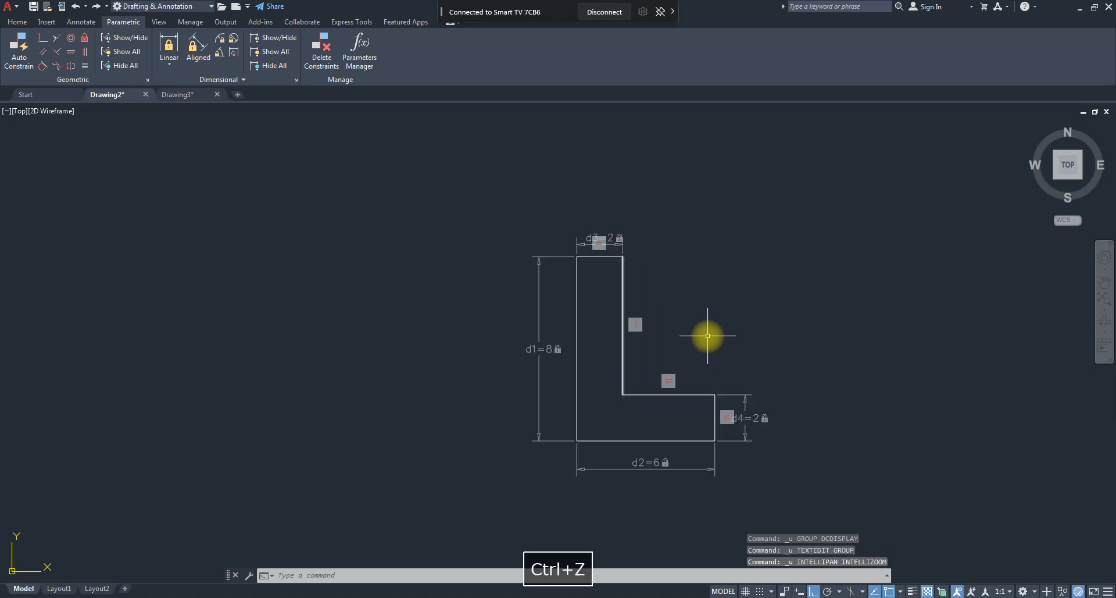
key(ctrl+z)
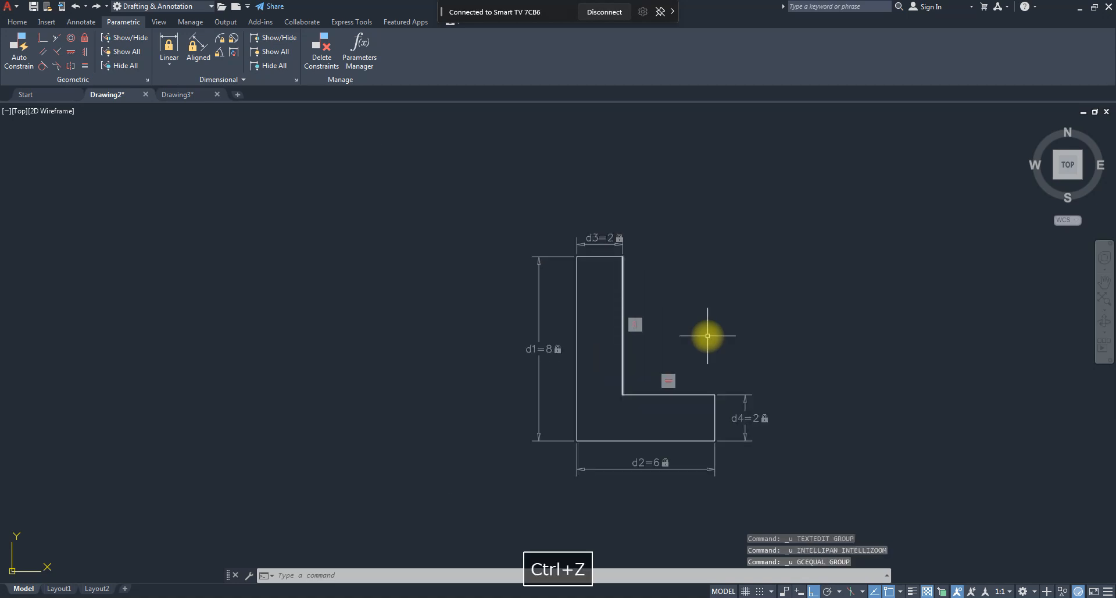
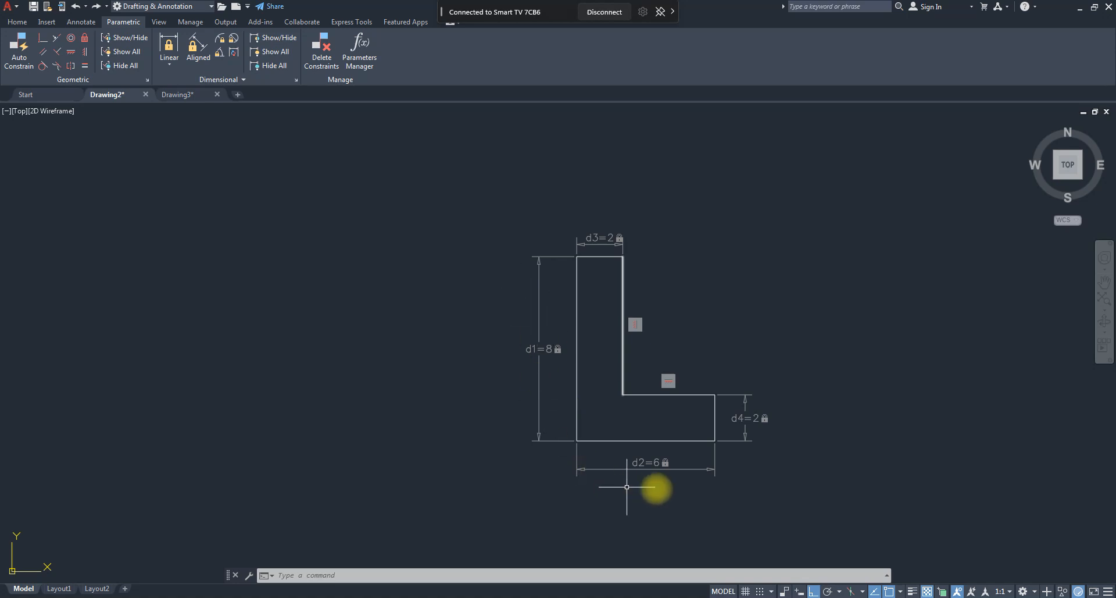
- Set the L-shaped polyline's overall height constraint d1 to the formula d2+2 and finish the text editing
scroll(657, 485, up, 2)
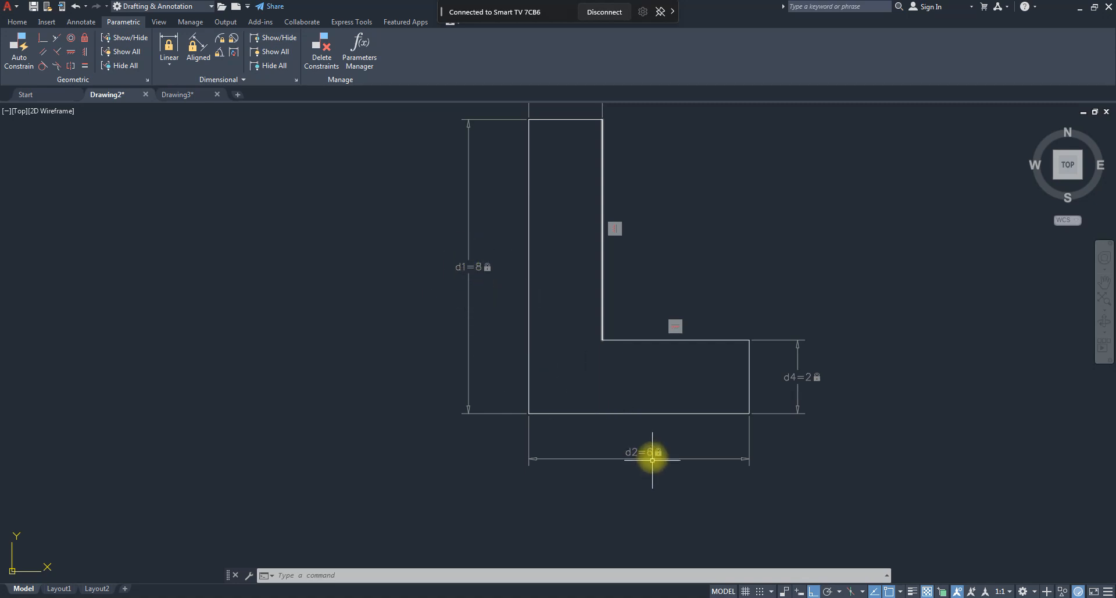
double_click(480, 269)
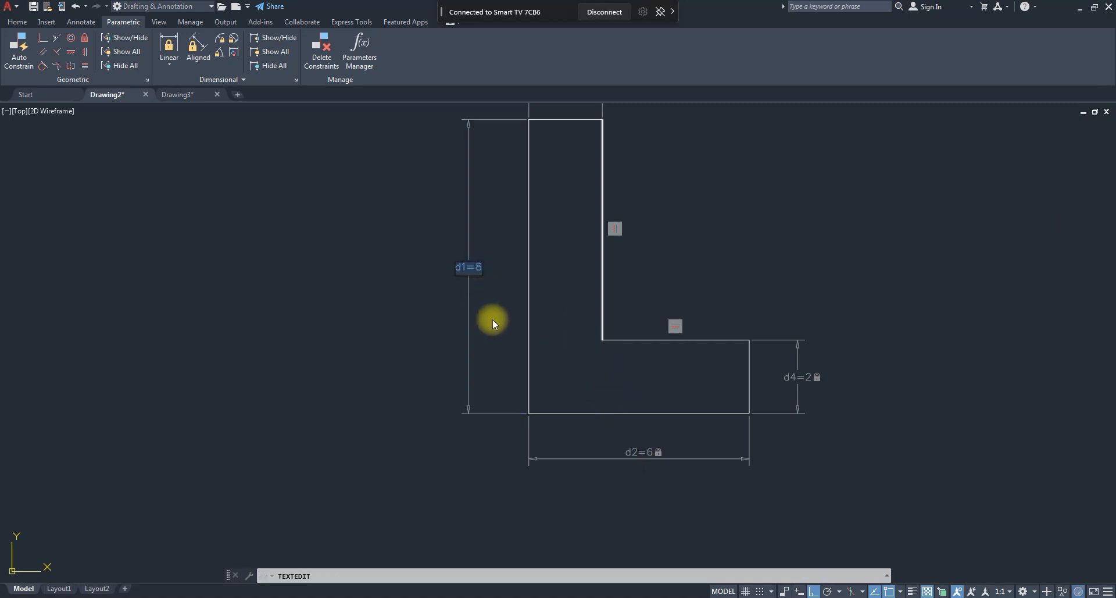
click(479, 267)
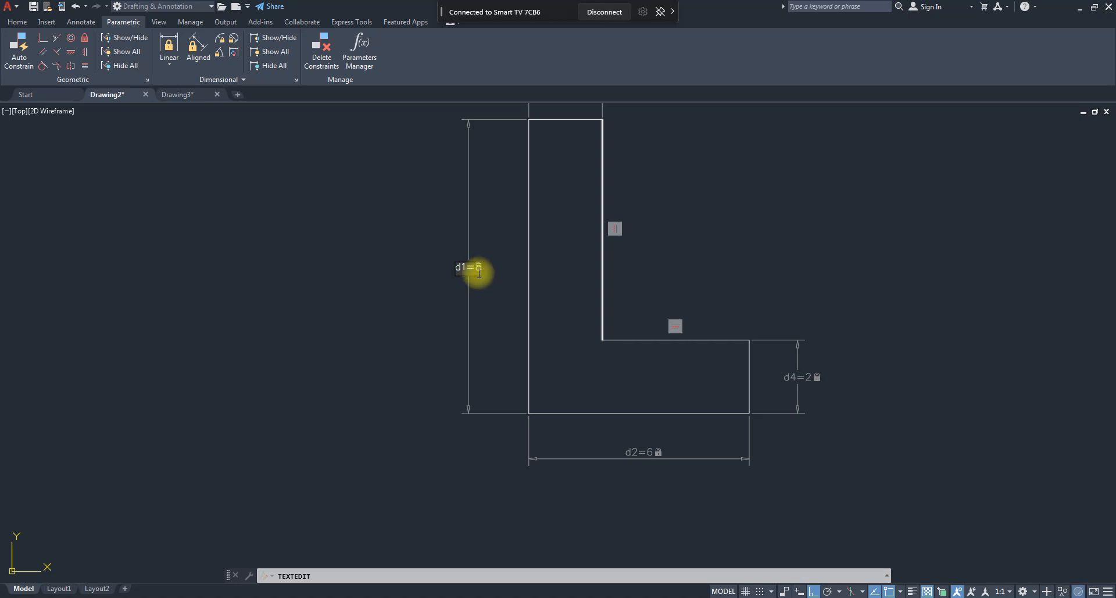
key(Delete)
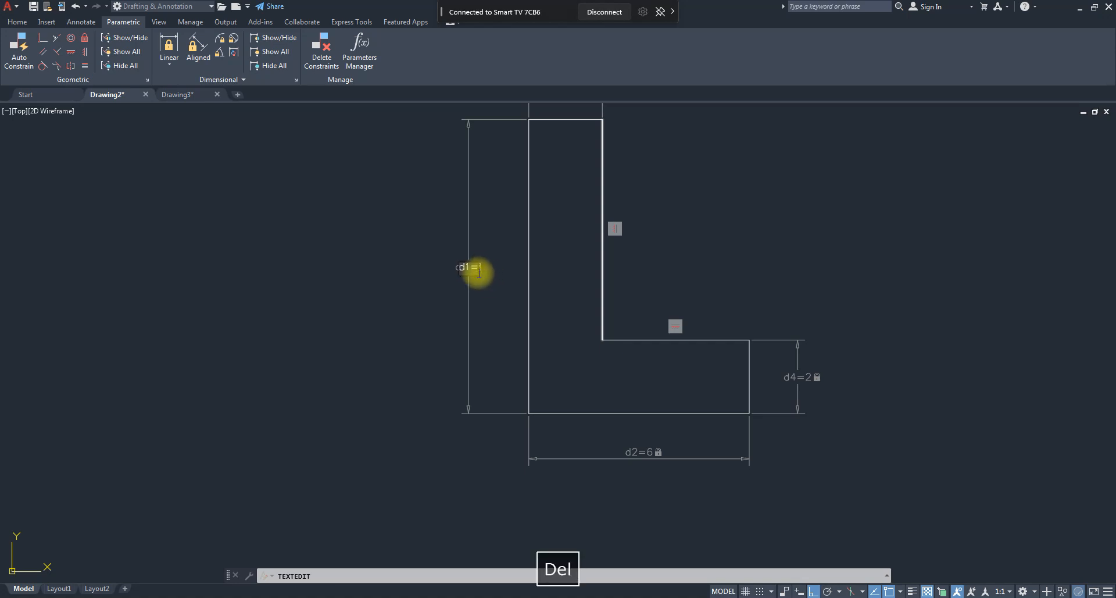
text(d2)
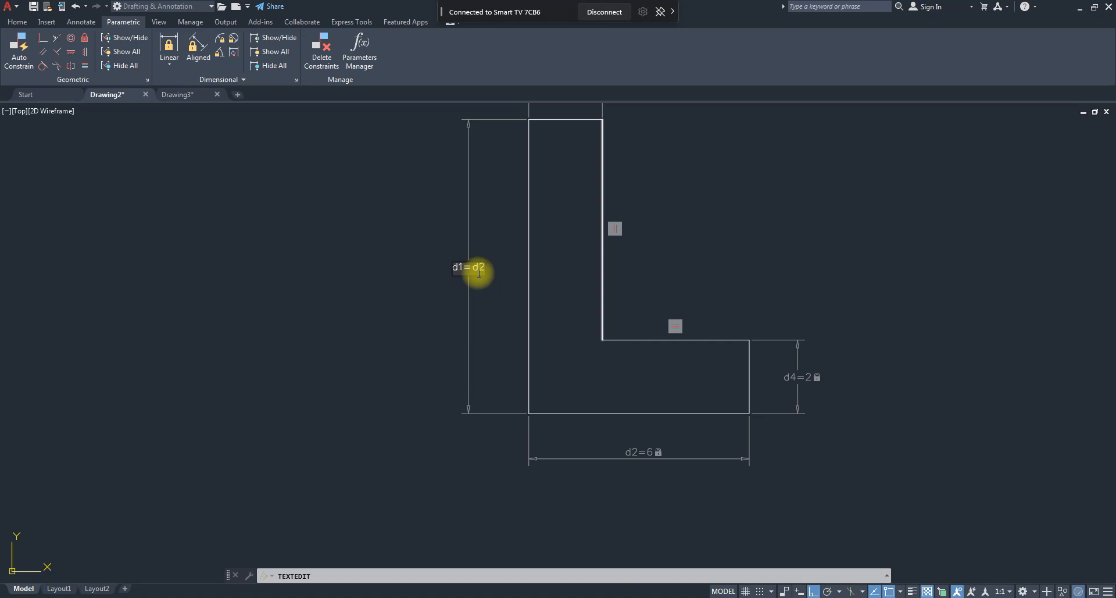
text(+2)
key(Return)
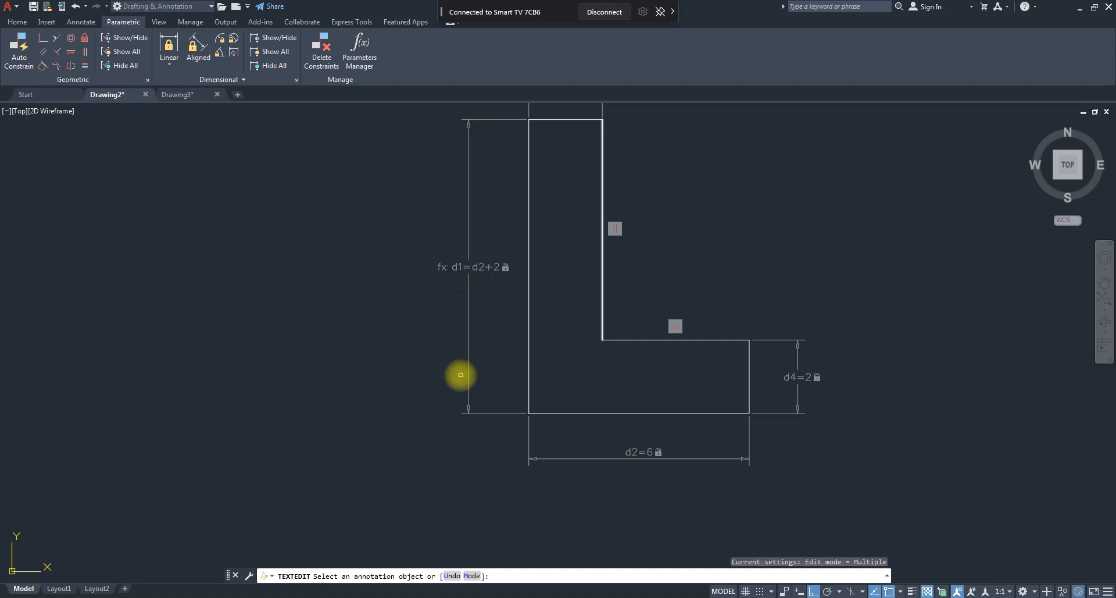
key(Escape)
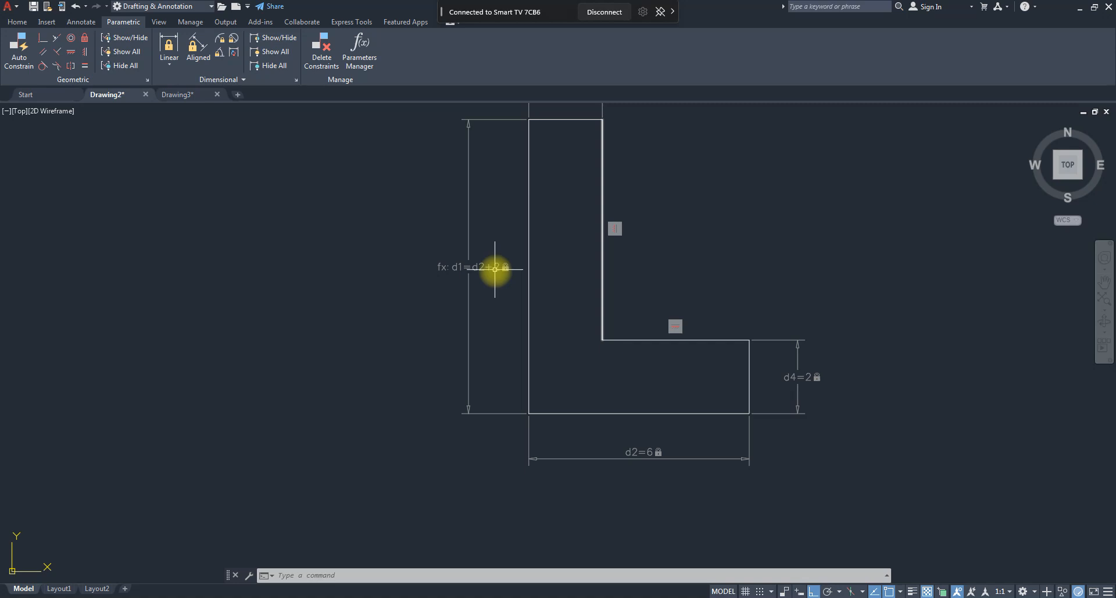
- Try a much larger value for the L-shaped polyline's base width constraint d2 and undo the change
double_click(649, 451)
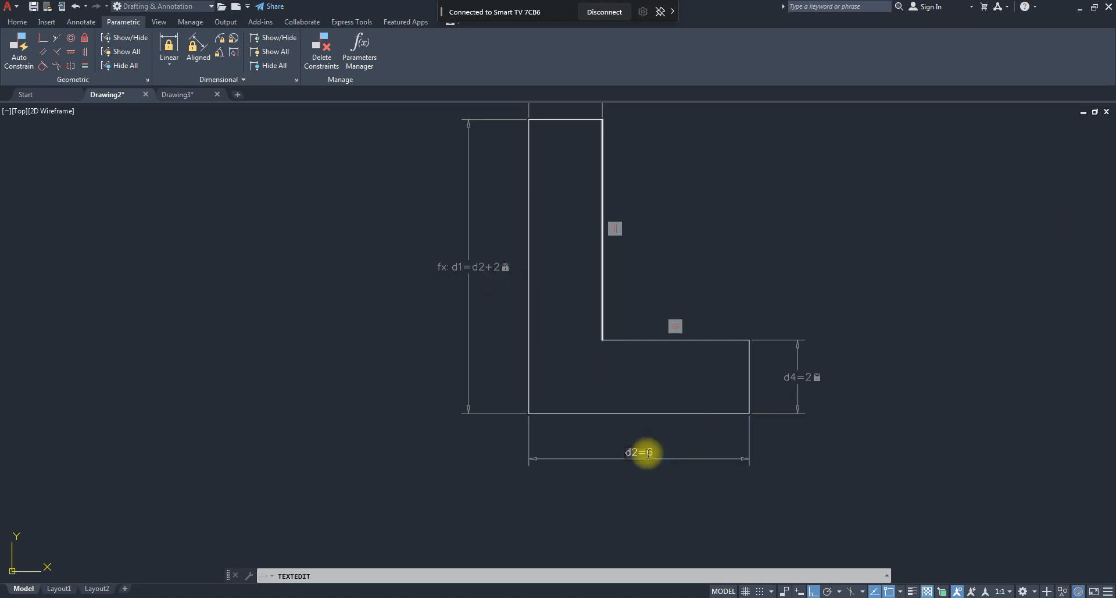
text(00)
key(Return)
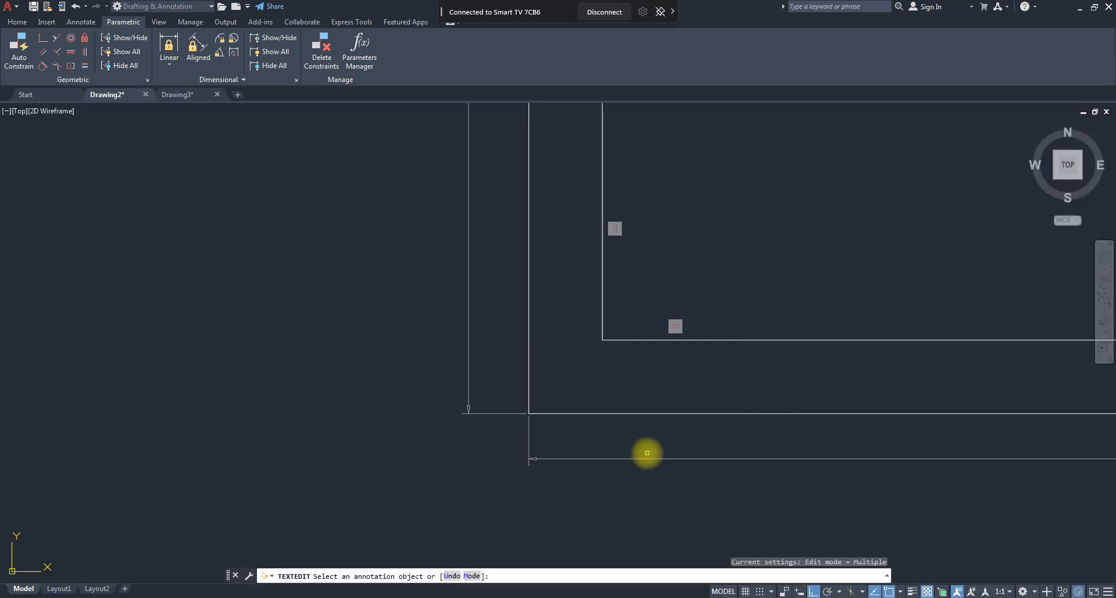
scroll(636, 460, down, 5)
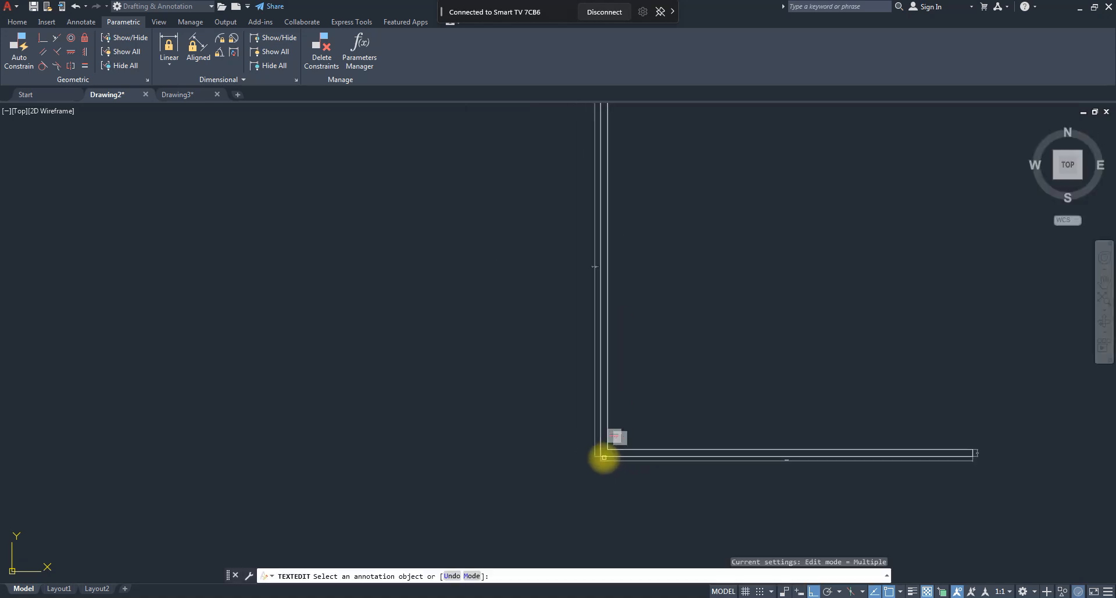
key(ctrl+z)
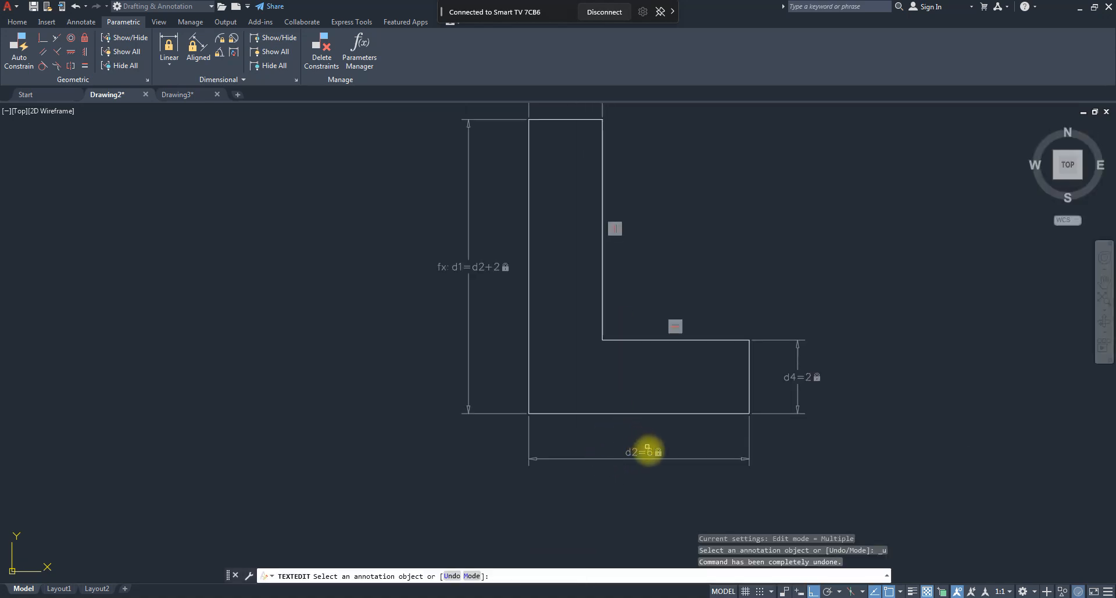
- Set the L-shaped polyline's base width constraint d2 to 8
click(649, 452)
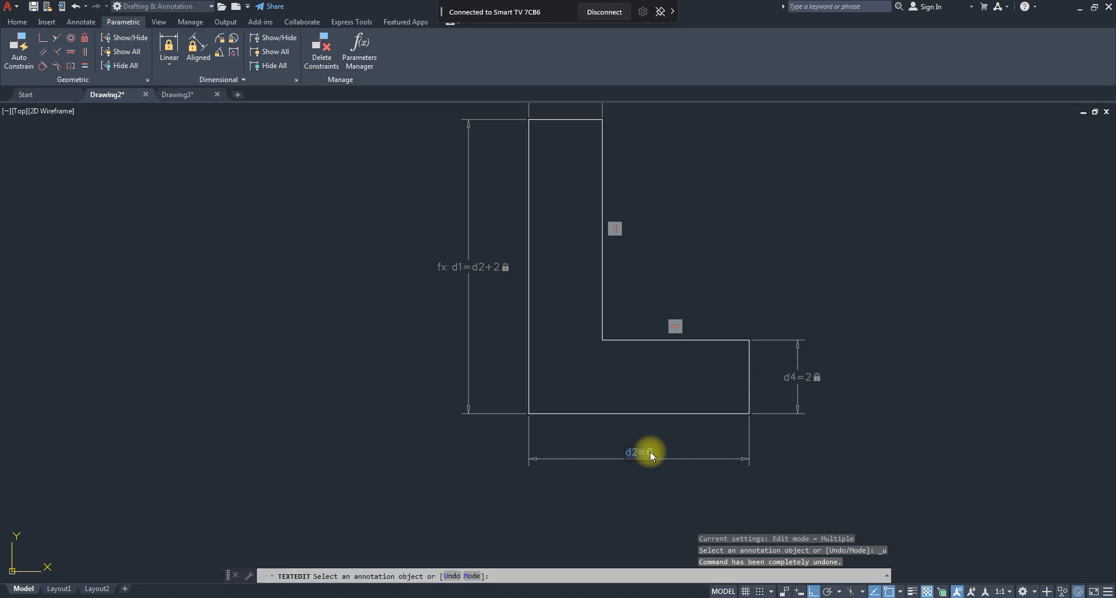
key(Escape)
scroll(615, 441, down, 3)
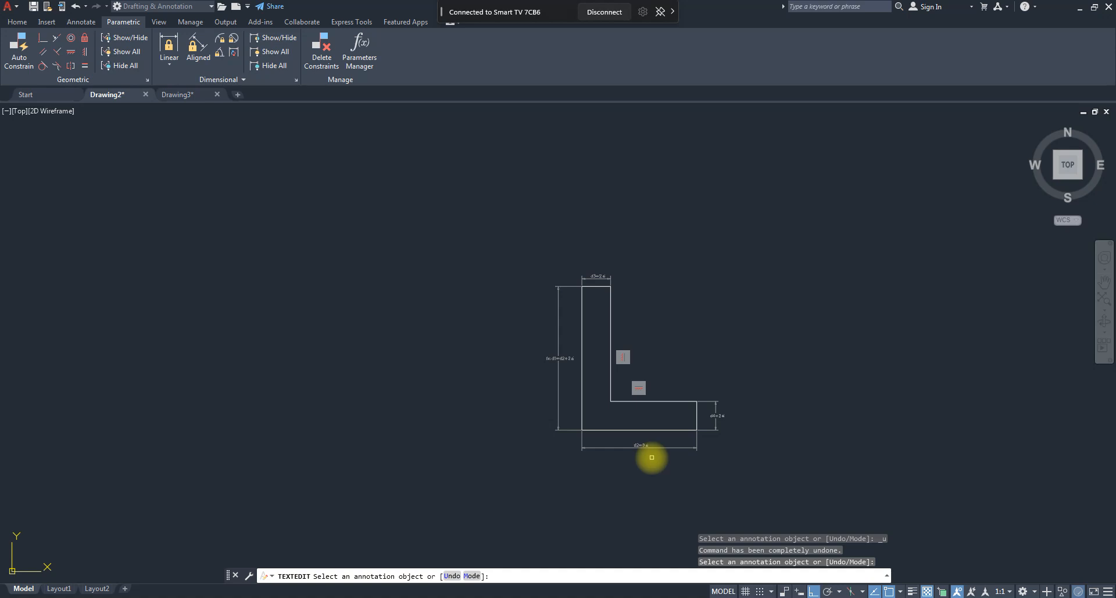
scroll(649, 443, up, 2)
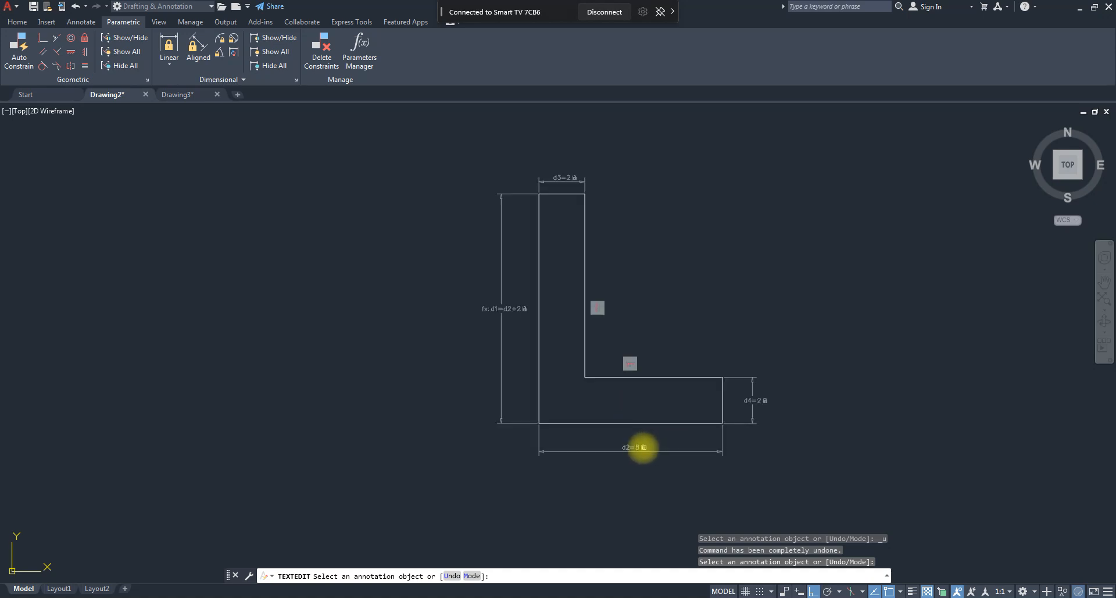
- Set the L-shaped polyline's base width constraint d2 to 4 and finish the text editing
click(637, 447)
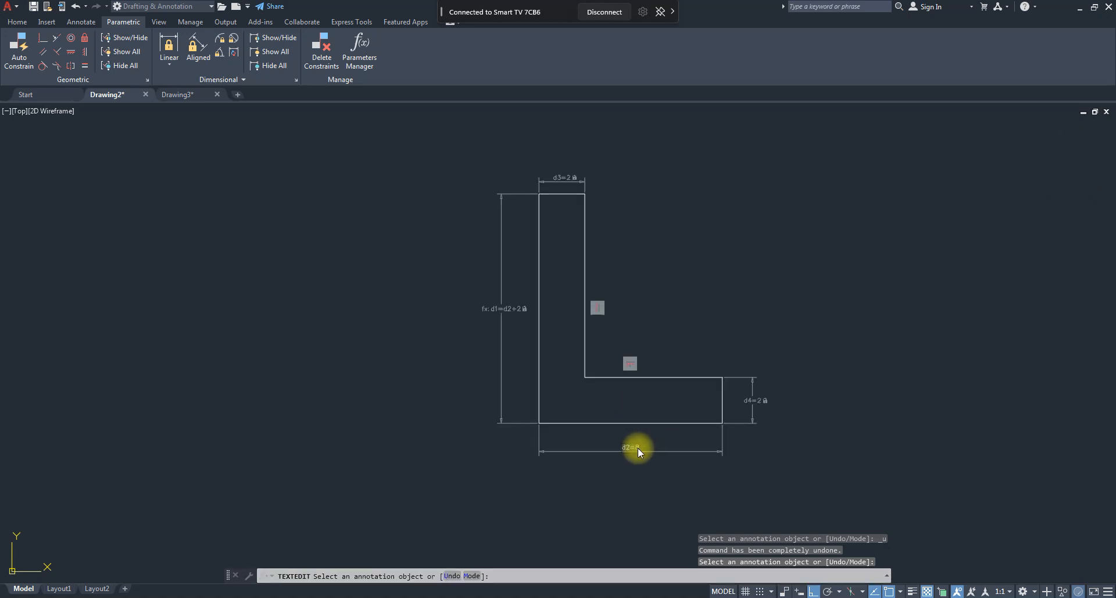
text(4)
key(Return)
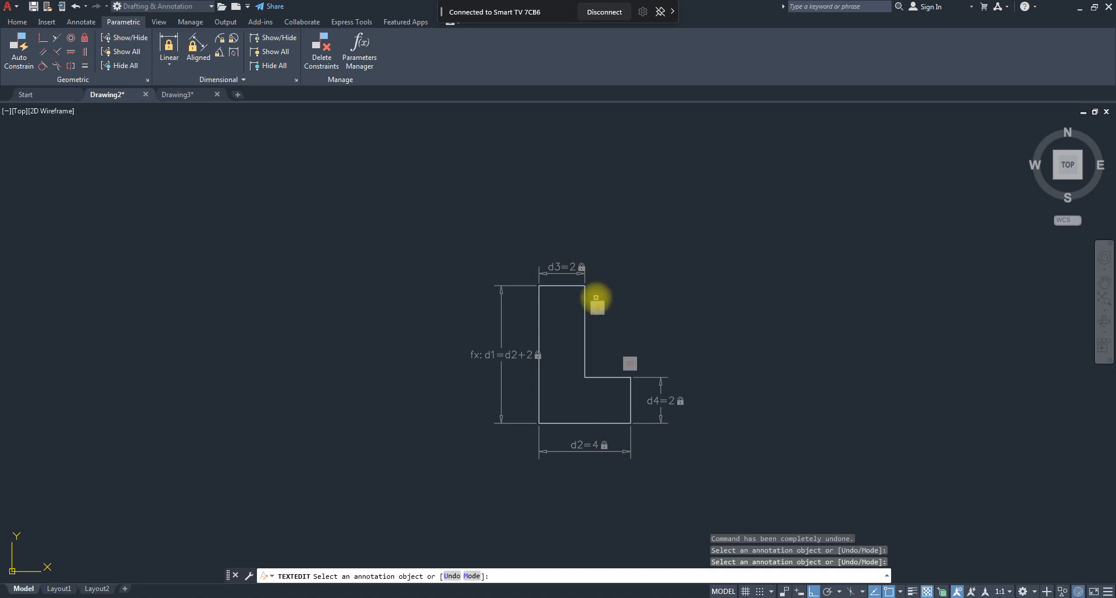
key(Escape)
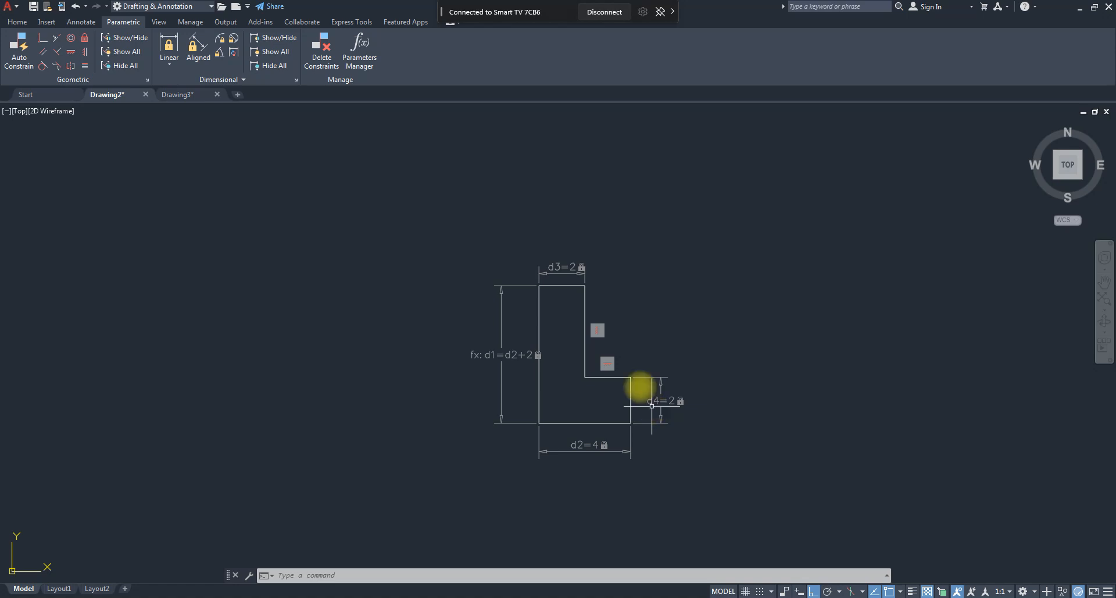
- Set the L-shaped polyline's upper width constraint d3 to the formula d4 and finish the text editing
click(569, 269)
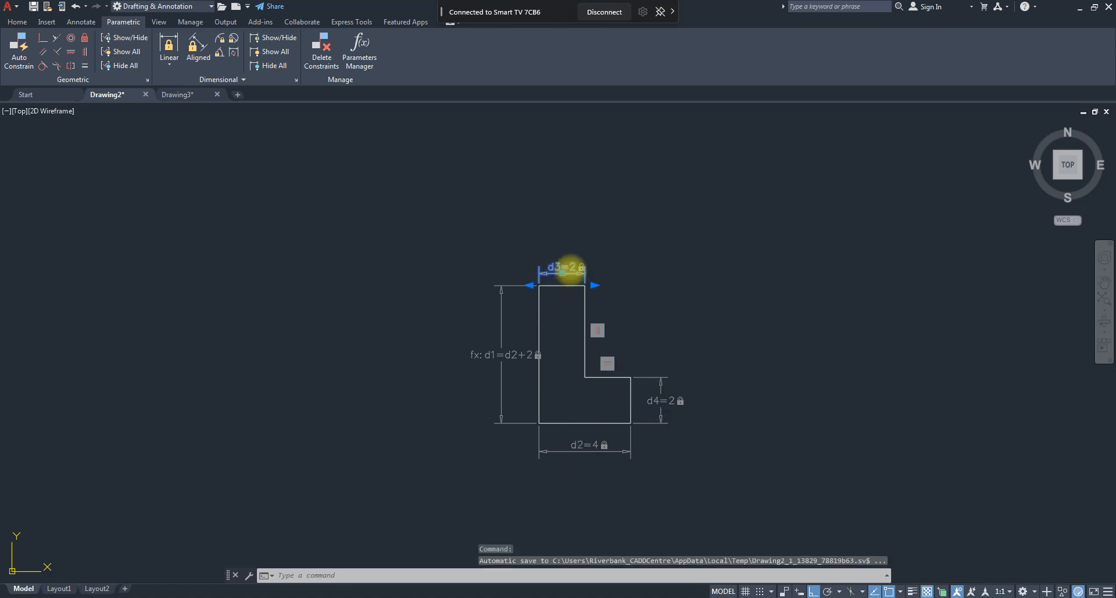
double_click(570, 277)
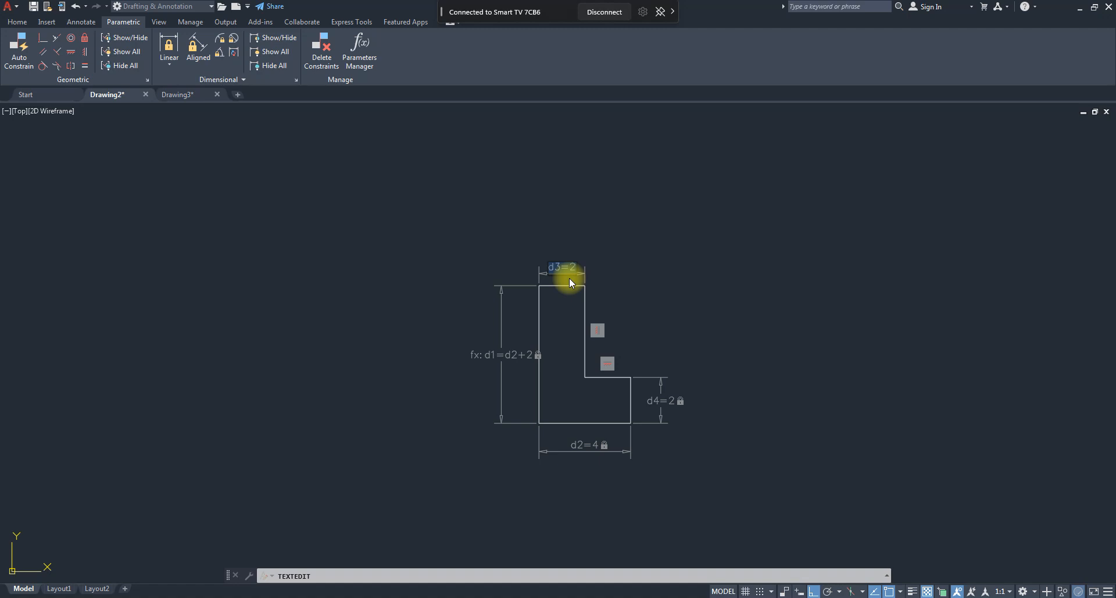
key(Right)
key(BackSpace)
text(d4)
key(Return)
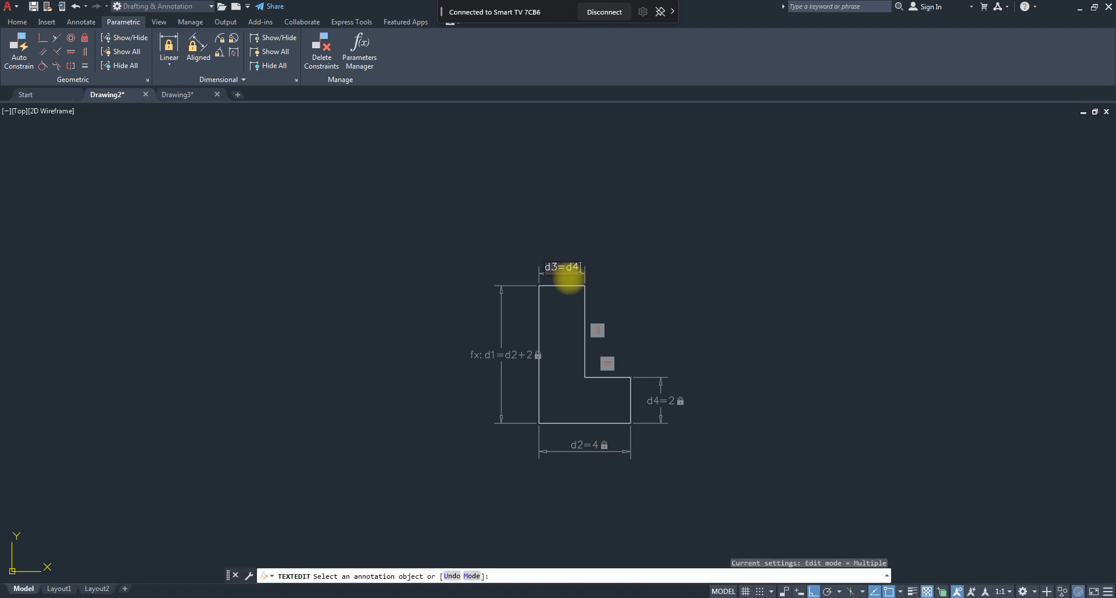
key(Escape)
- Set the L-shaped polyline's base leg height constraint d4 to 3
double_click(667, 400)
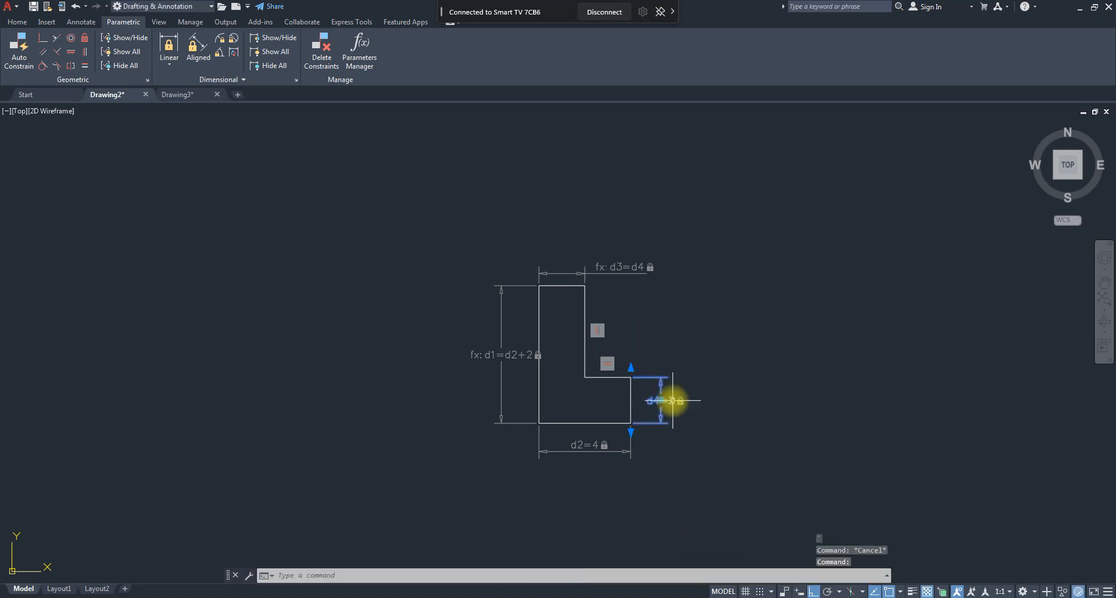
text(3)
key(Return)
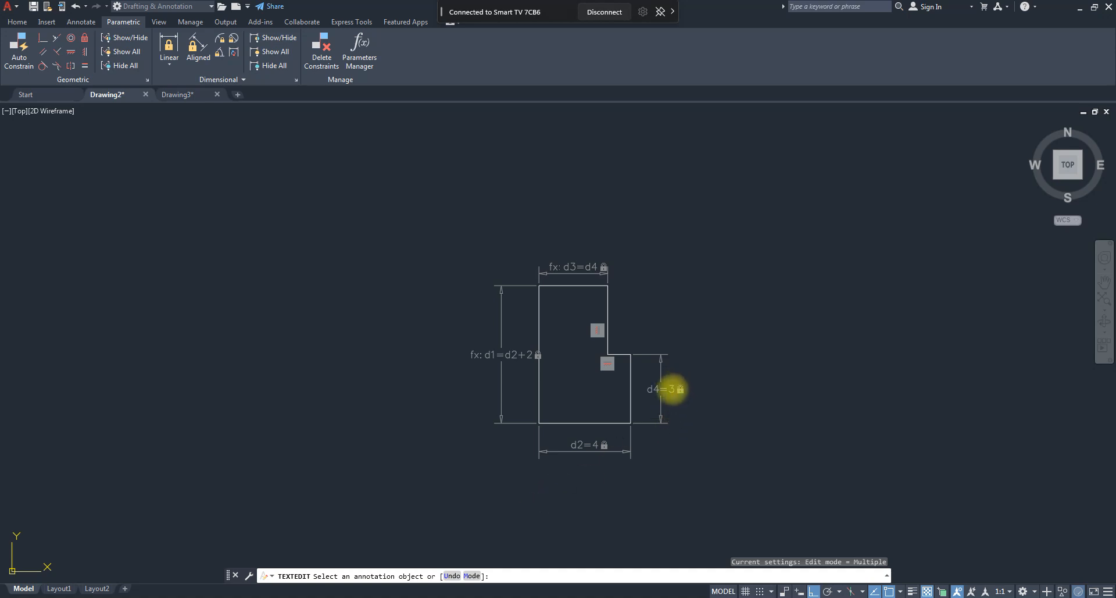
- Set the L-shaped polyline's base leg height constraint d4 to 1 and finish the text editing
click(672, 388)
text(1)
key(Return)
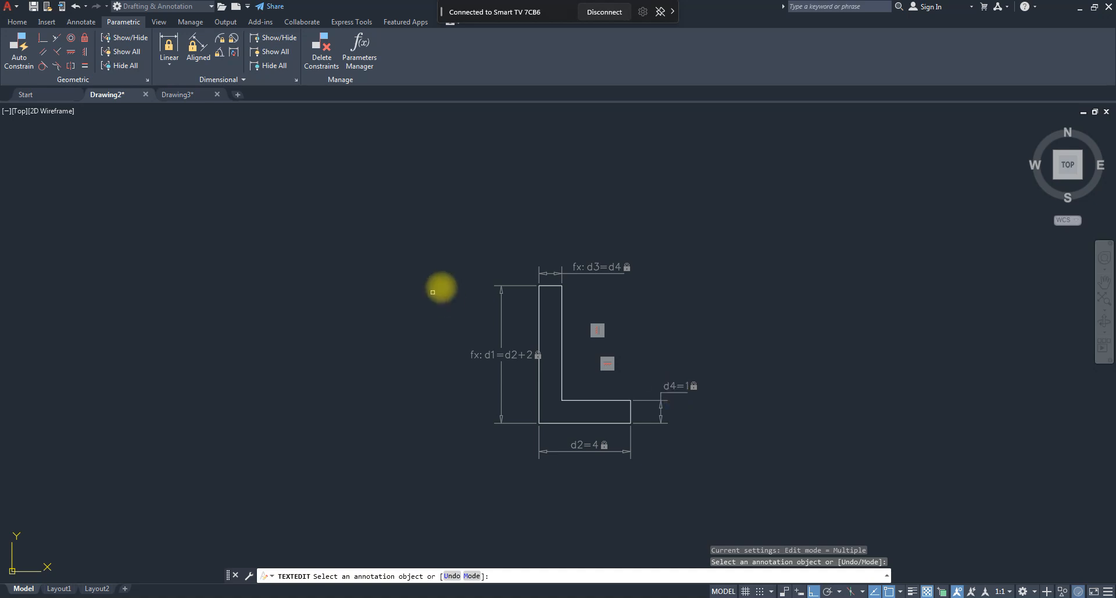
key(Escape)
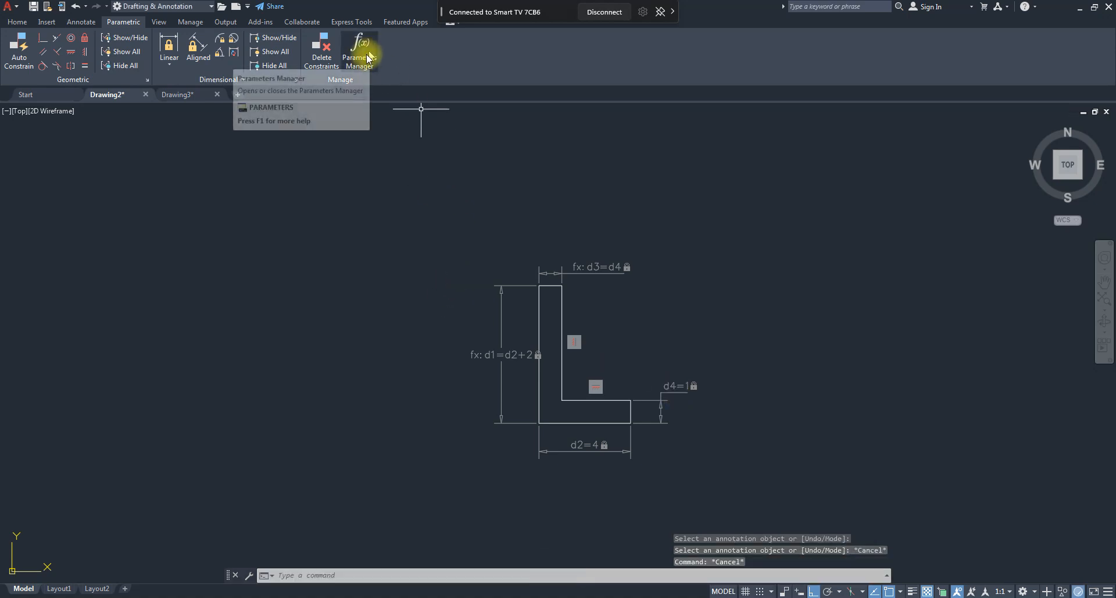
- Review the drawing's dimensional constraint parameters and their expressions in the Parameters Manager, and close it
click(365, 67)
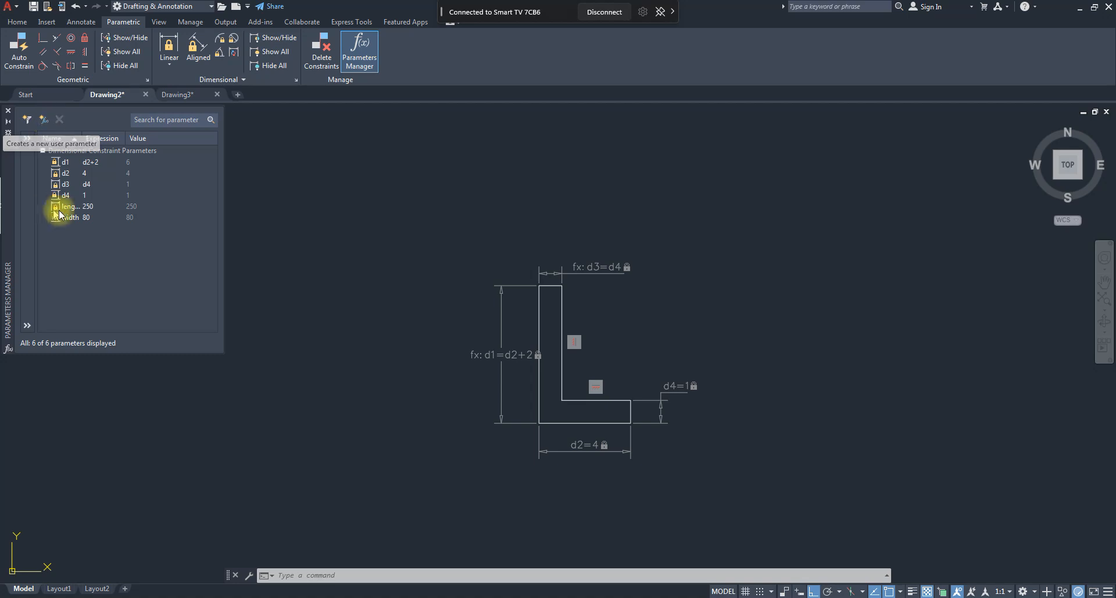
click(8, 111)
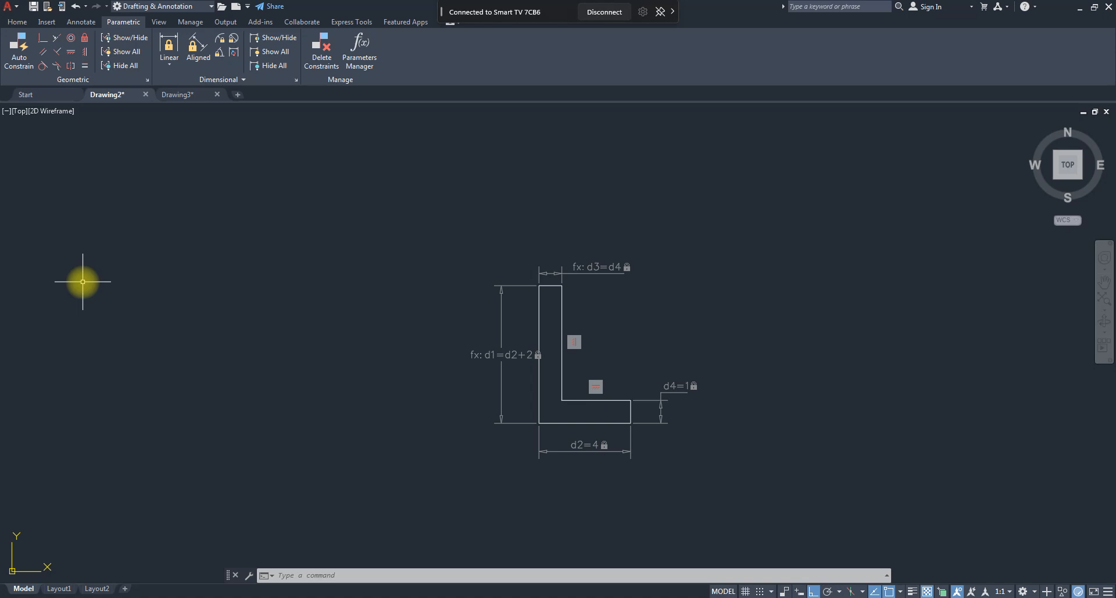
key(alt)
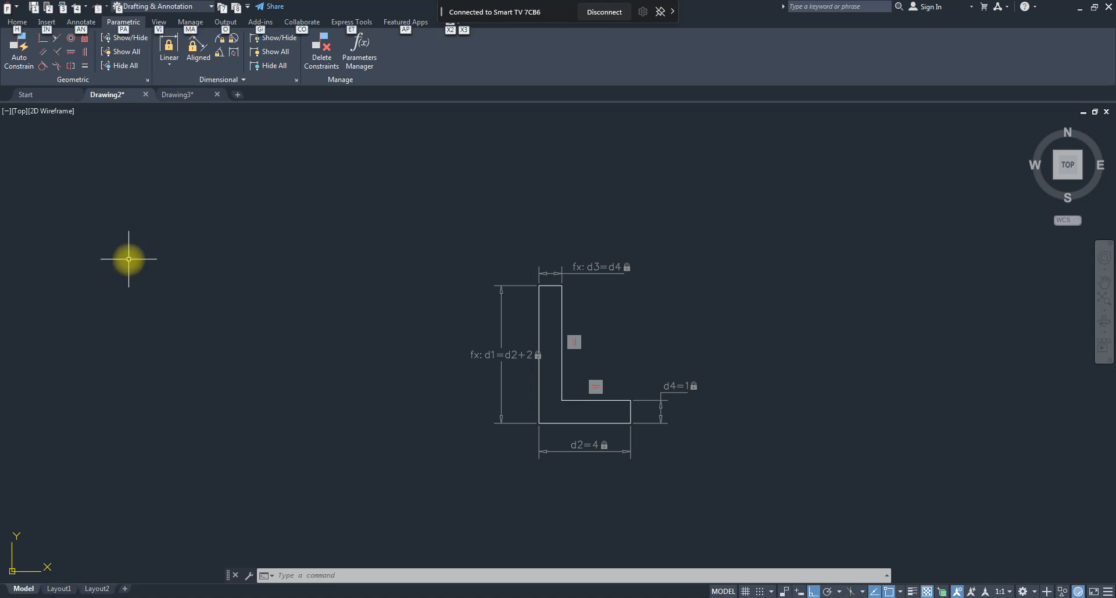